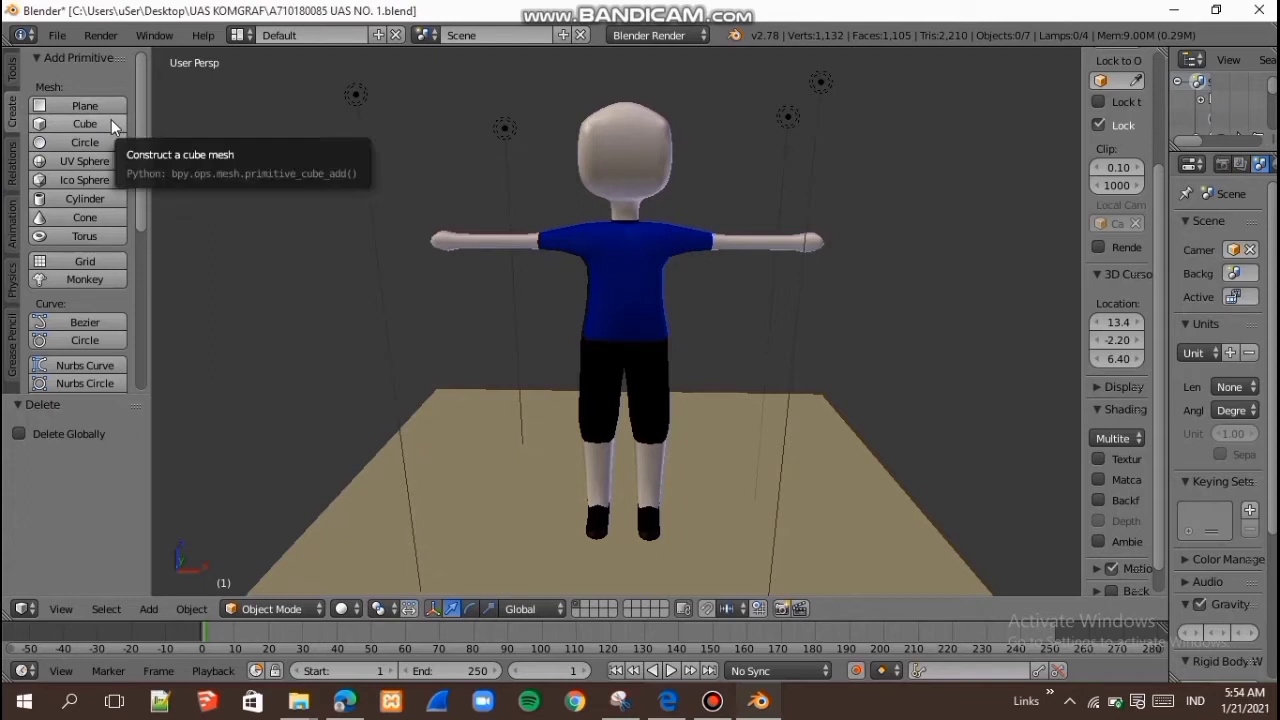
click(12, 70)
click(12, 110)
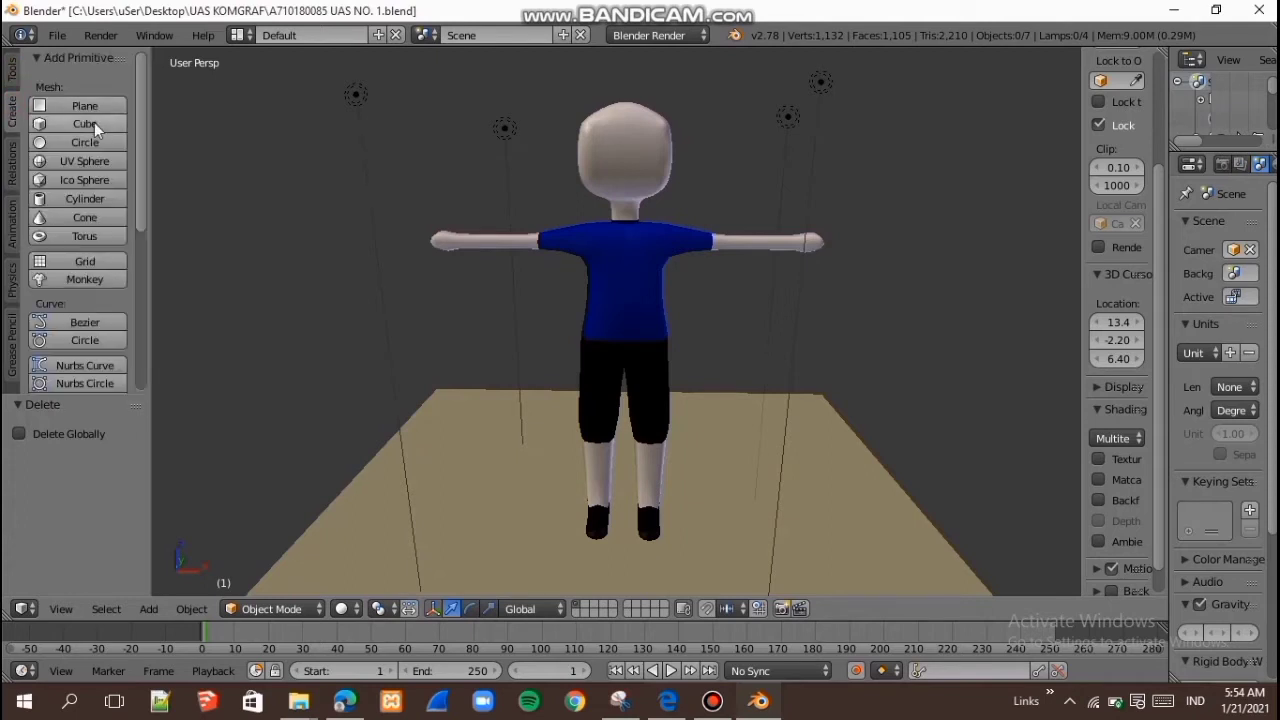
scroll(695, 265, down, 3)
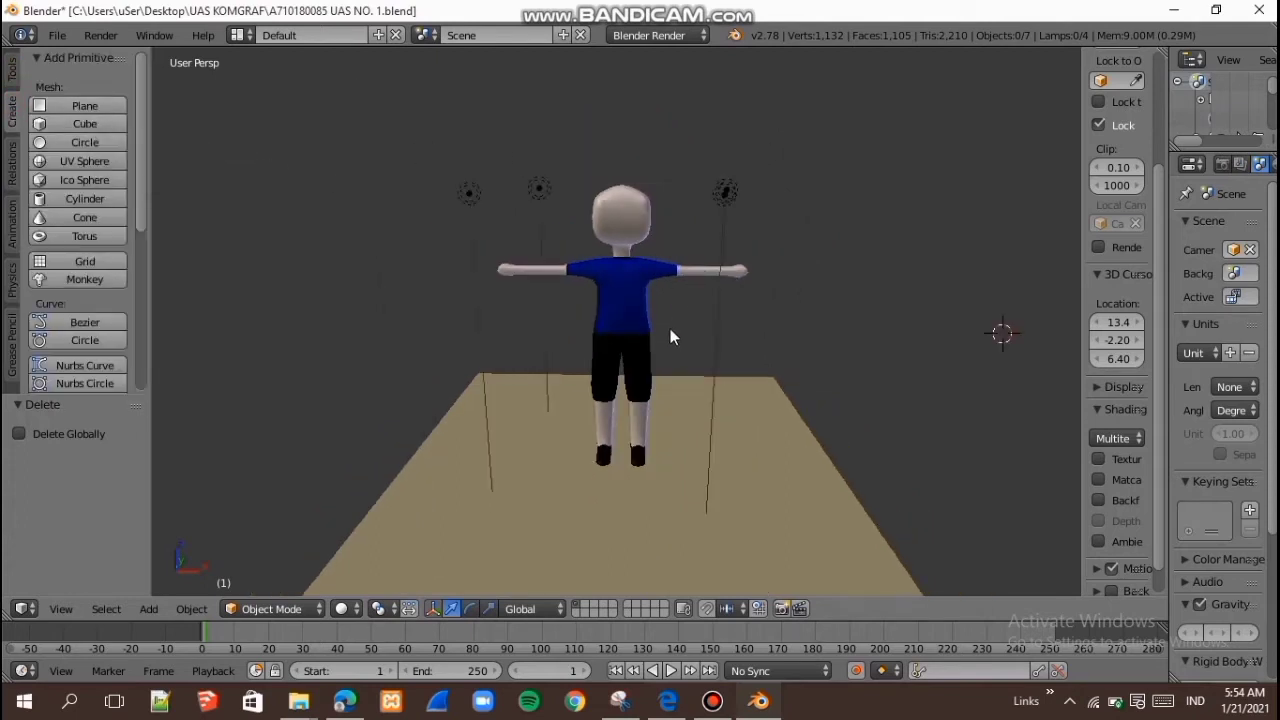
middle_drag(670, 330, 680, 292)
scroll(684, 279, up, 3)
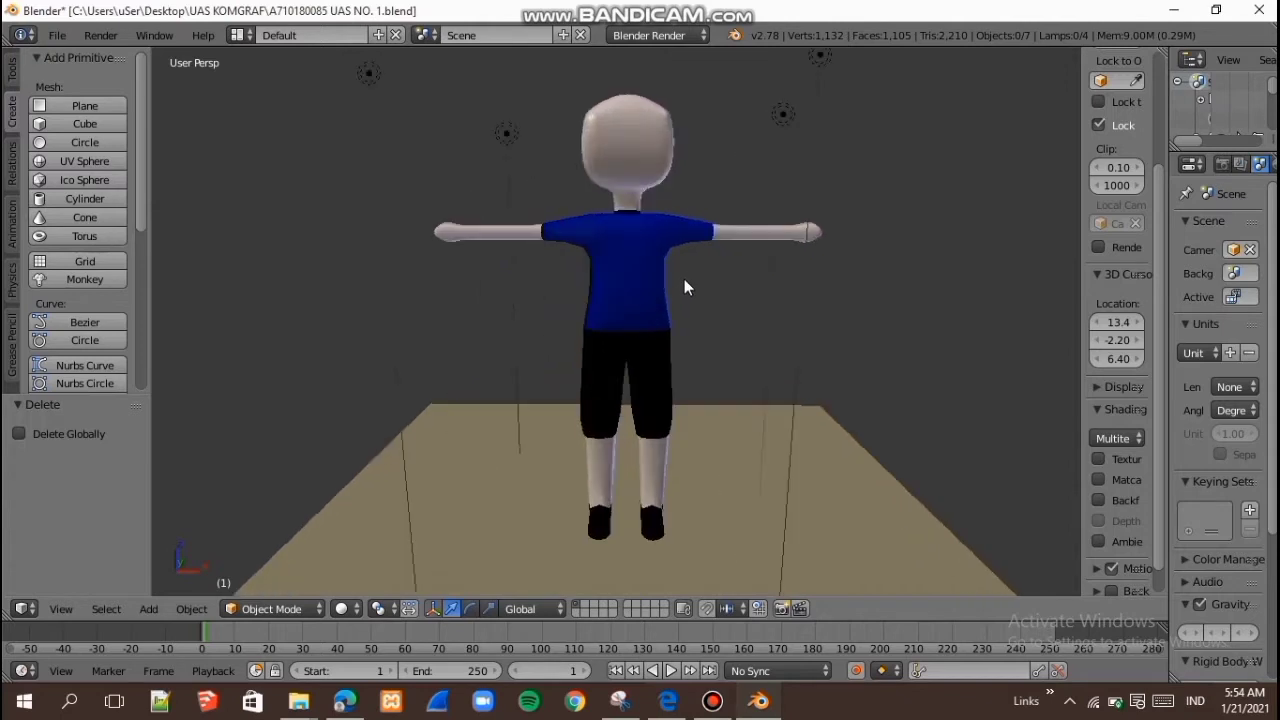
Step: Open the character's body mesh in Edit Mode and examine its half-body topology around the head
right_click(656, 172)
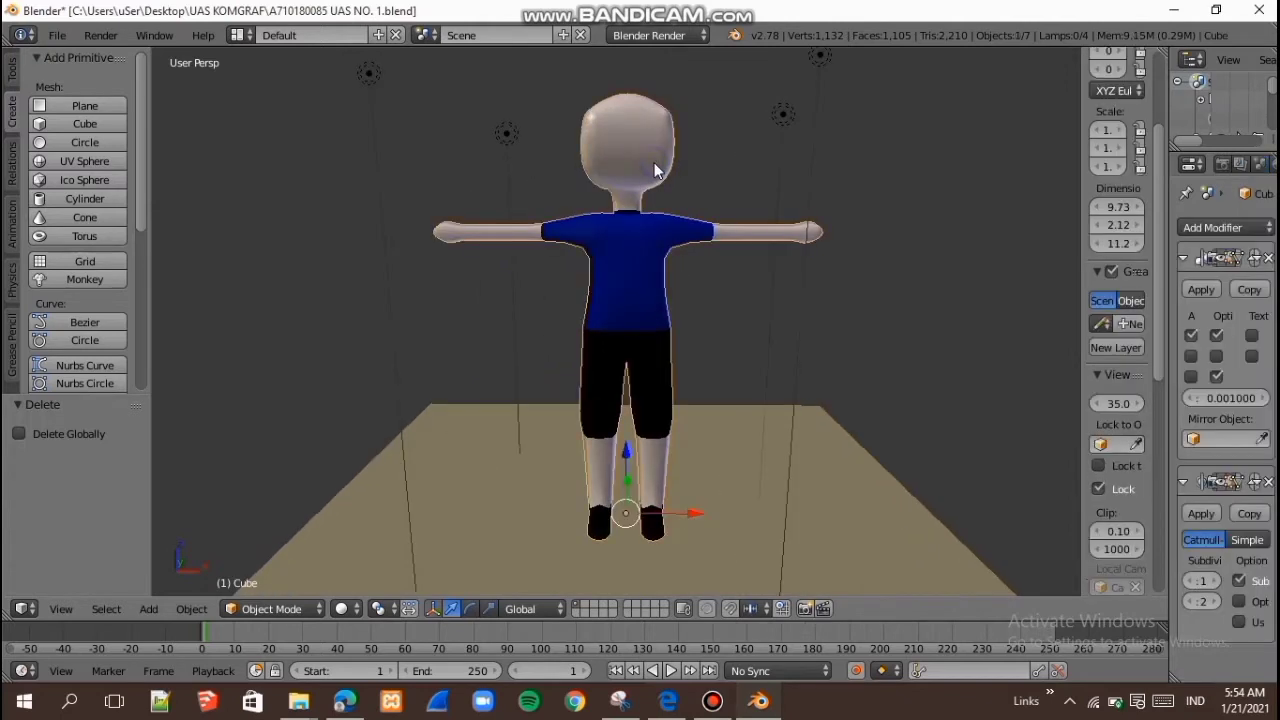
click(309, 607)
click(300, 566)
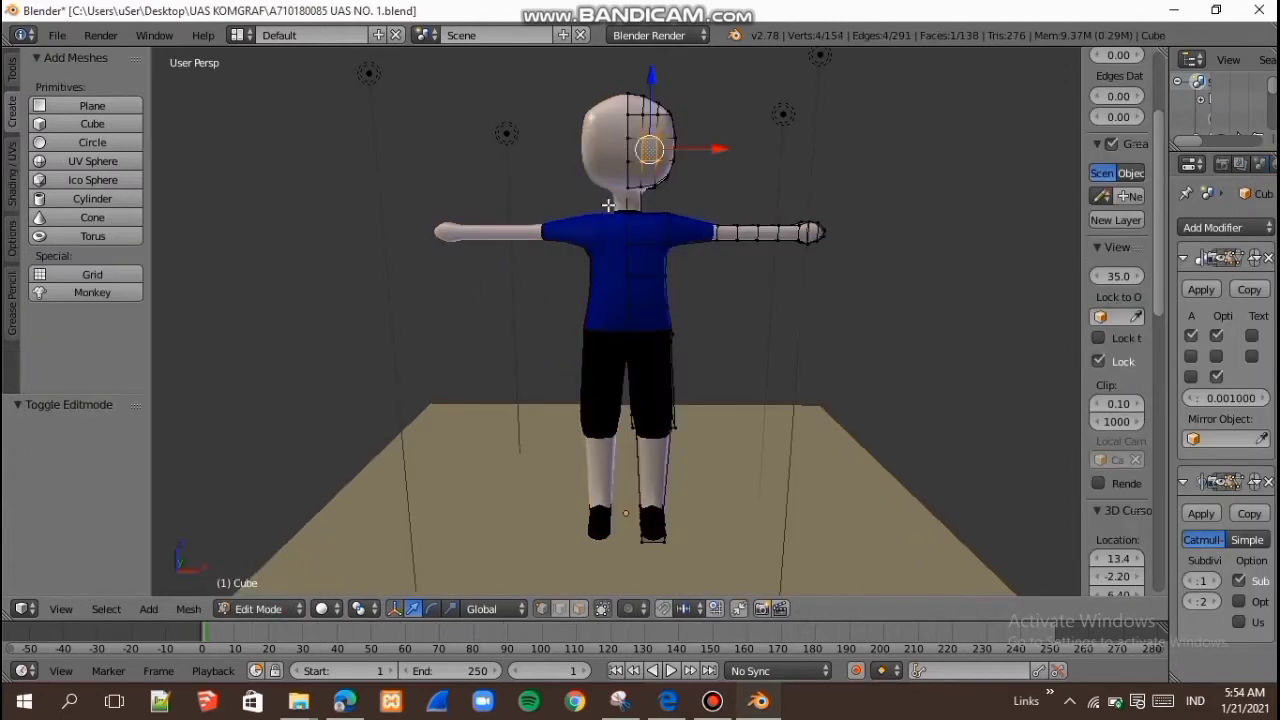
right_click(655, 136)
right_click(657, 113)
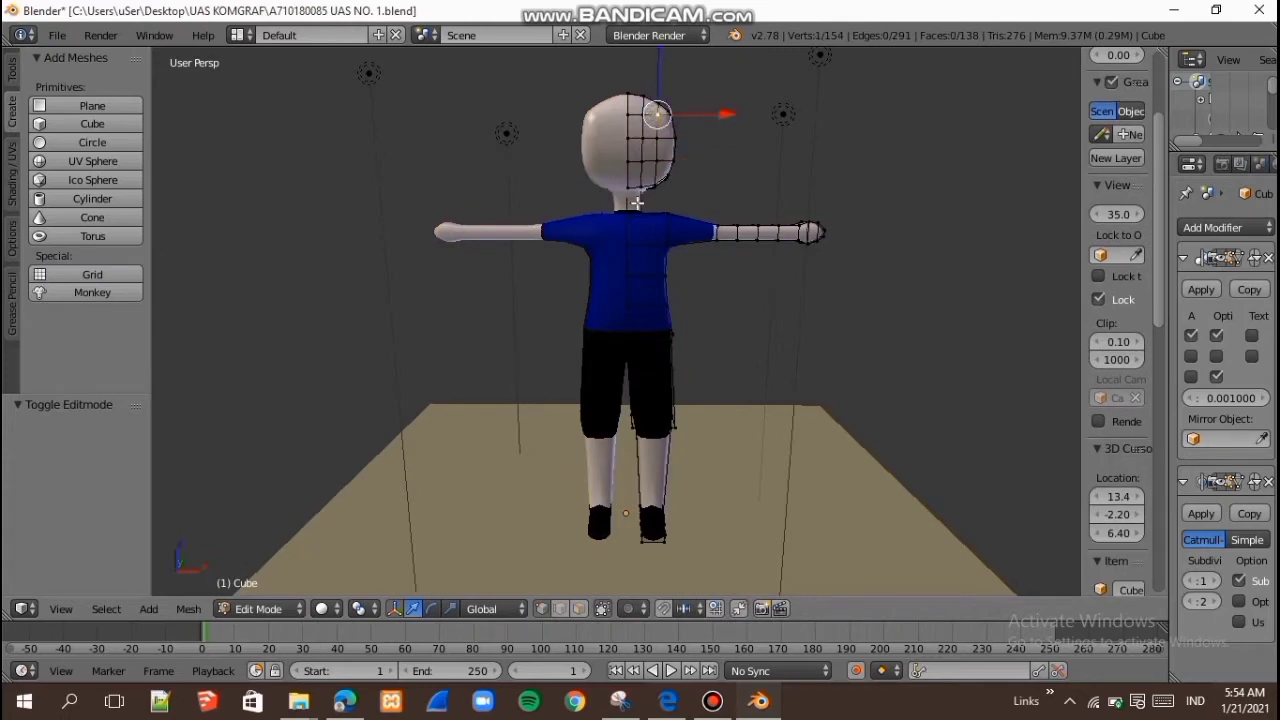
mouse_move(669, 266)
middle_down()
mouse_move(583, 286)
mouse_move(594, 309)
mouse_move(710, 281)
mouse_move(689, 263)
middle_up()
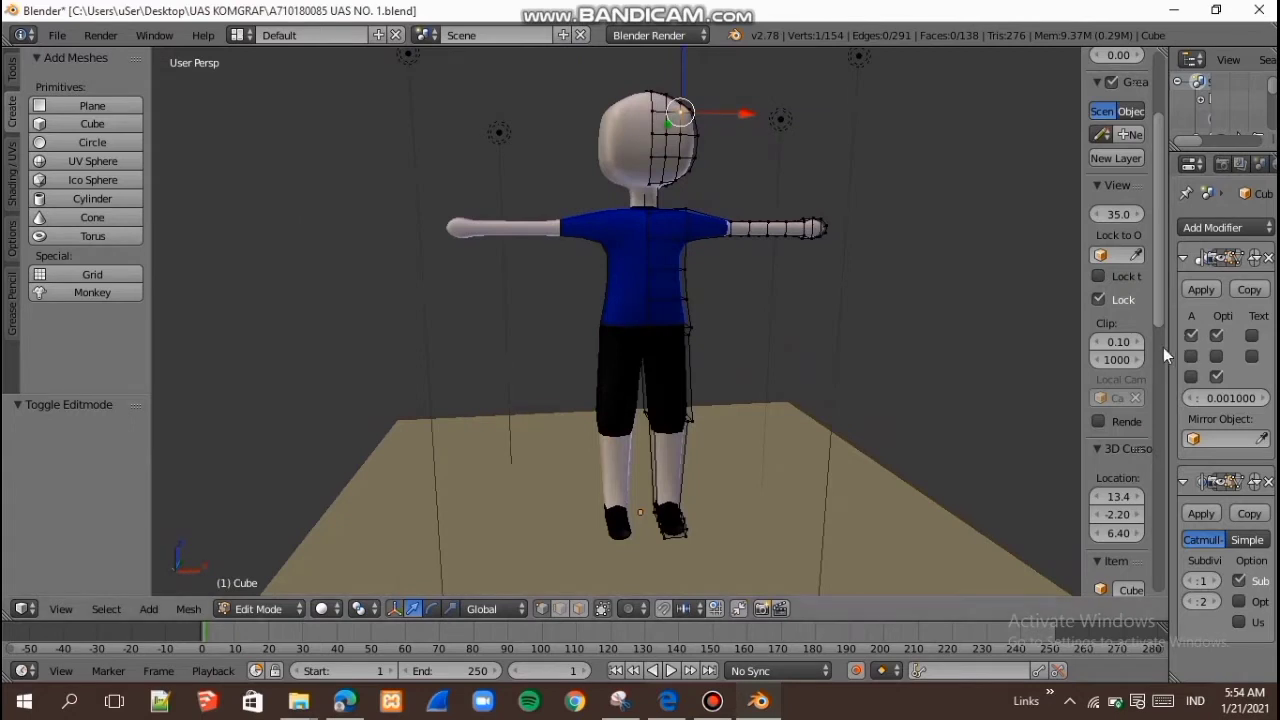
Step: Widen the properties area to show the character's modifiers, place the 3D cursor at its foot, and return to Object Mode
drag(1166, 358, 1018, 369)
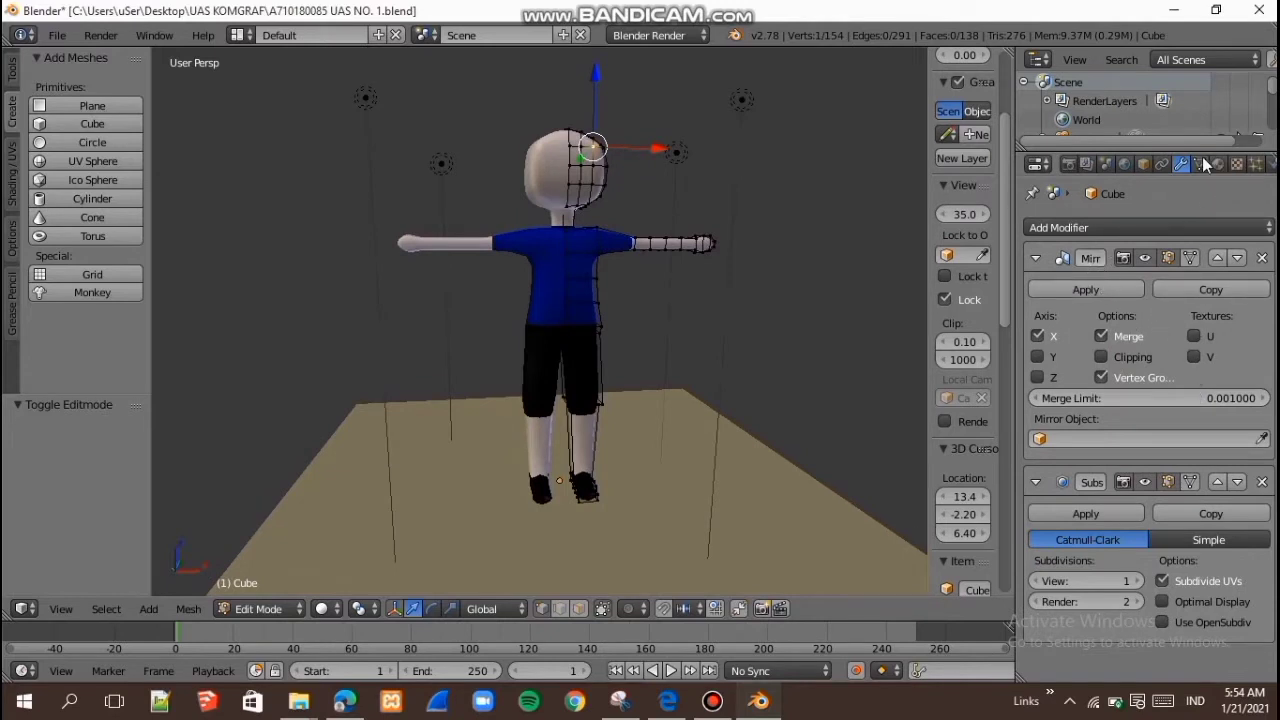
click(1151, 229)
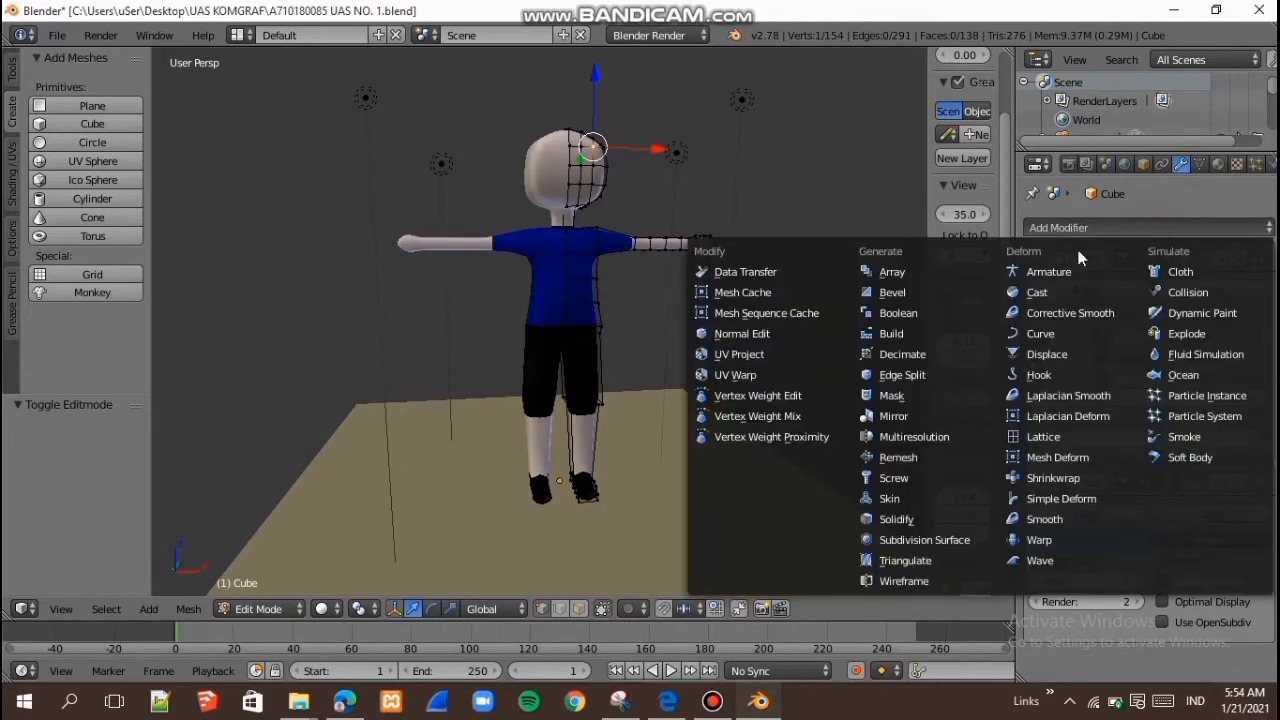
click(538, 490)
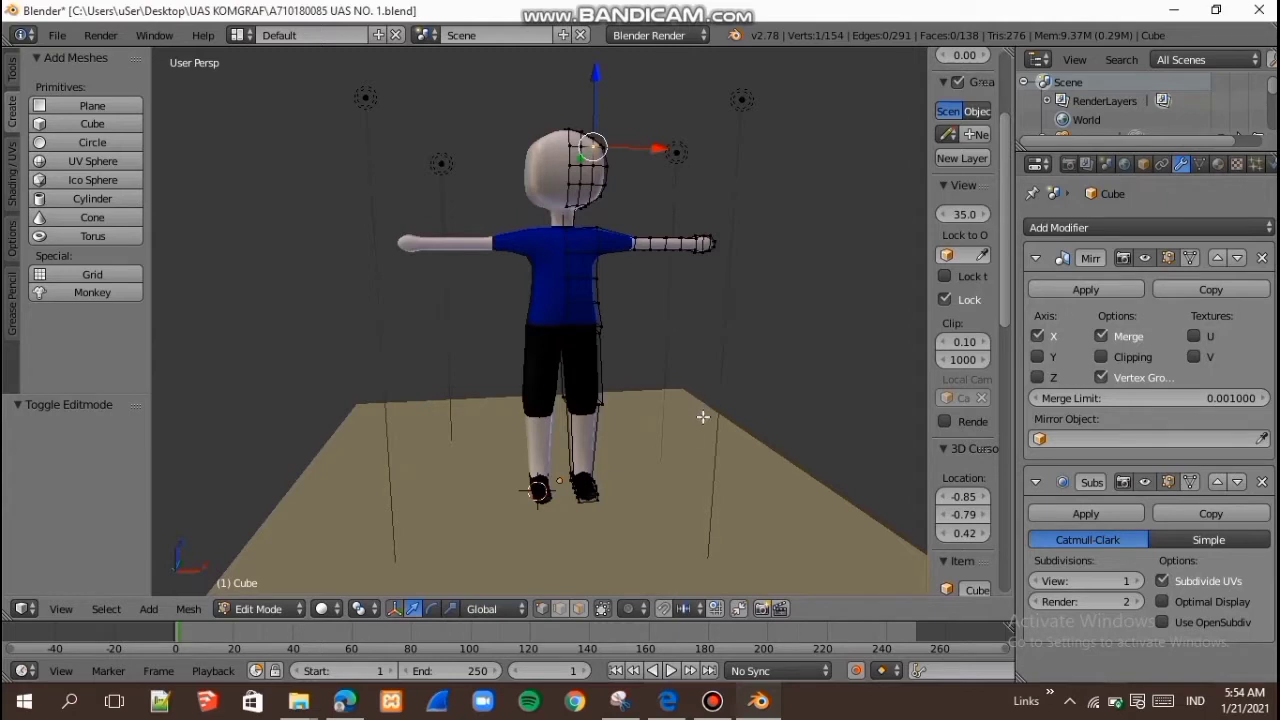
middle_drag(699, 442, 657, 453)
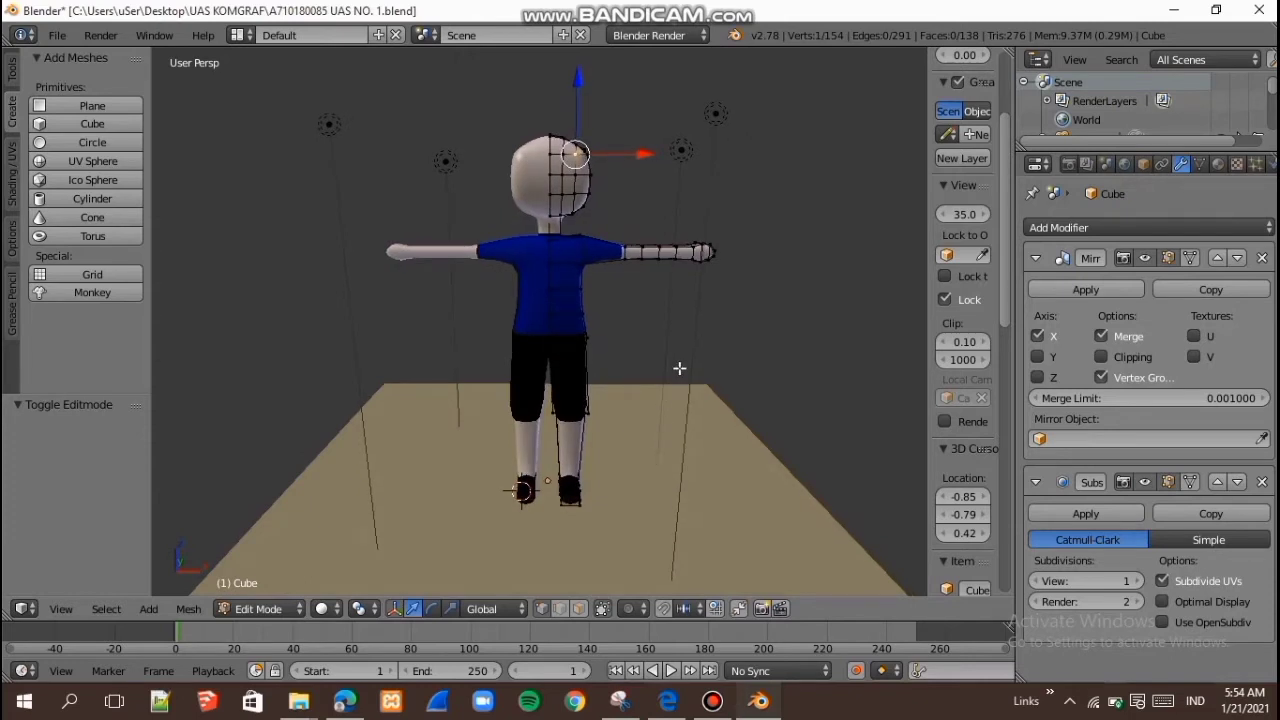
click(256, 609)
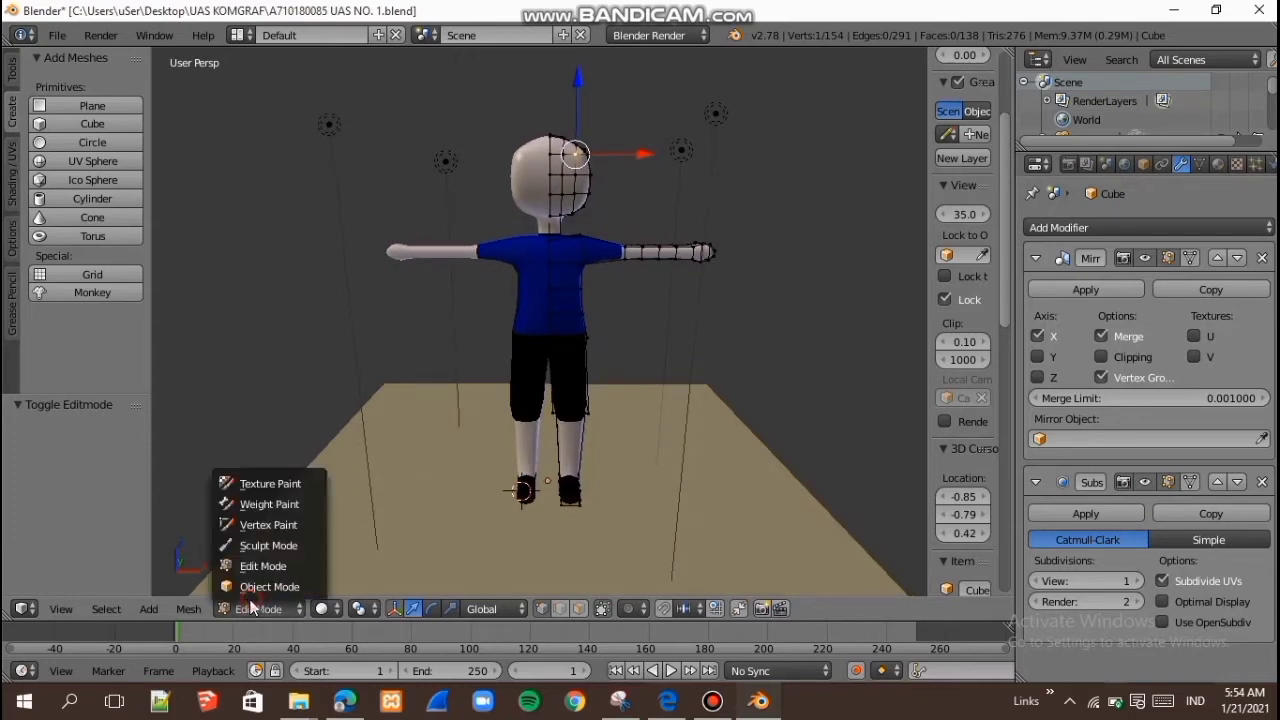
click(258, 587)
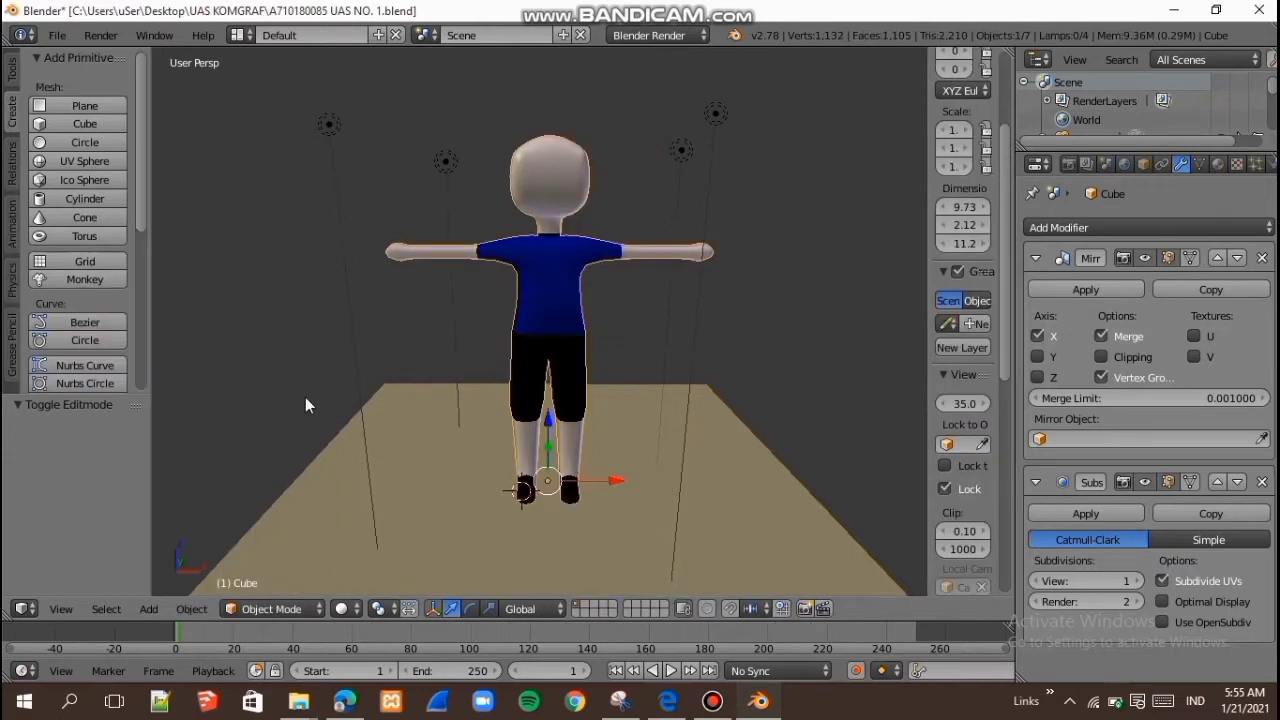
click(92, 143)
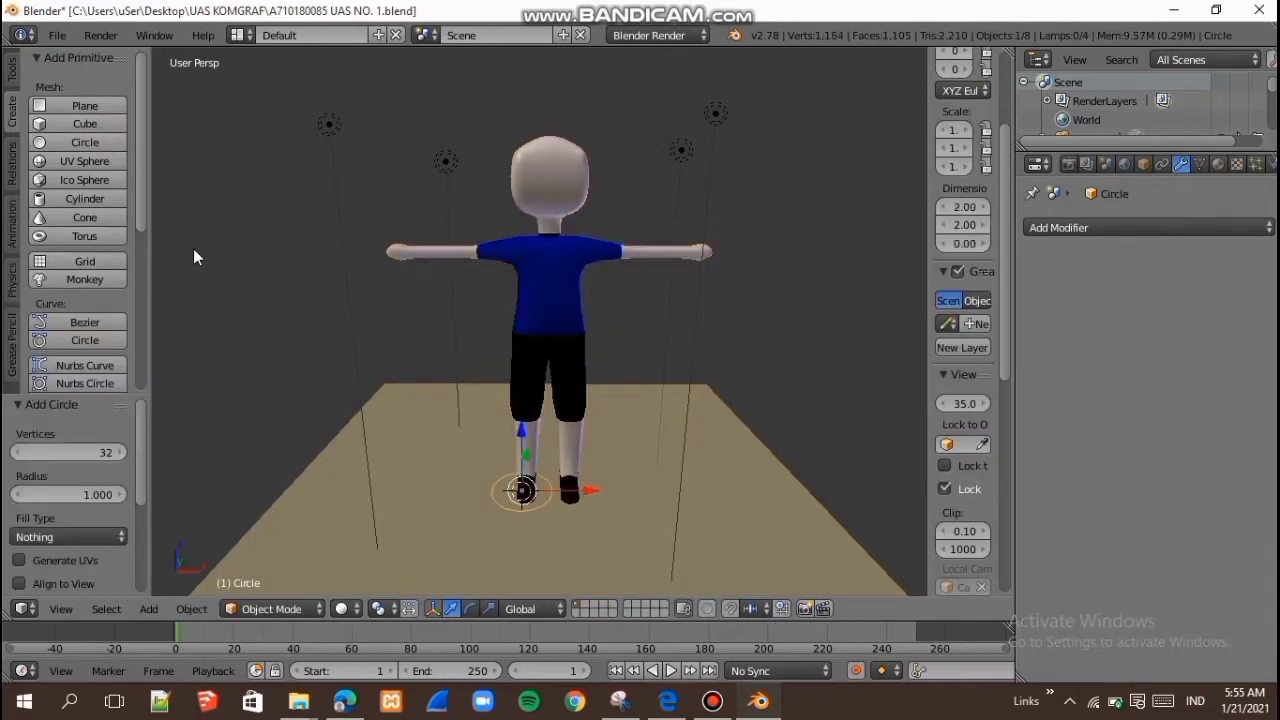
key(ctrl+z)
scroll(468, 358, down, 3)
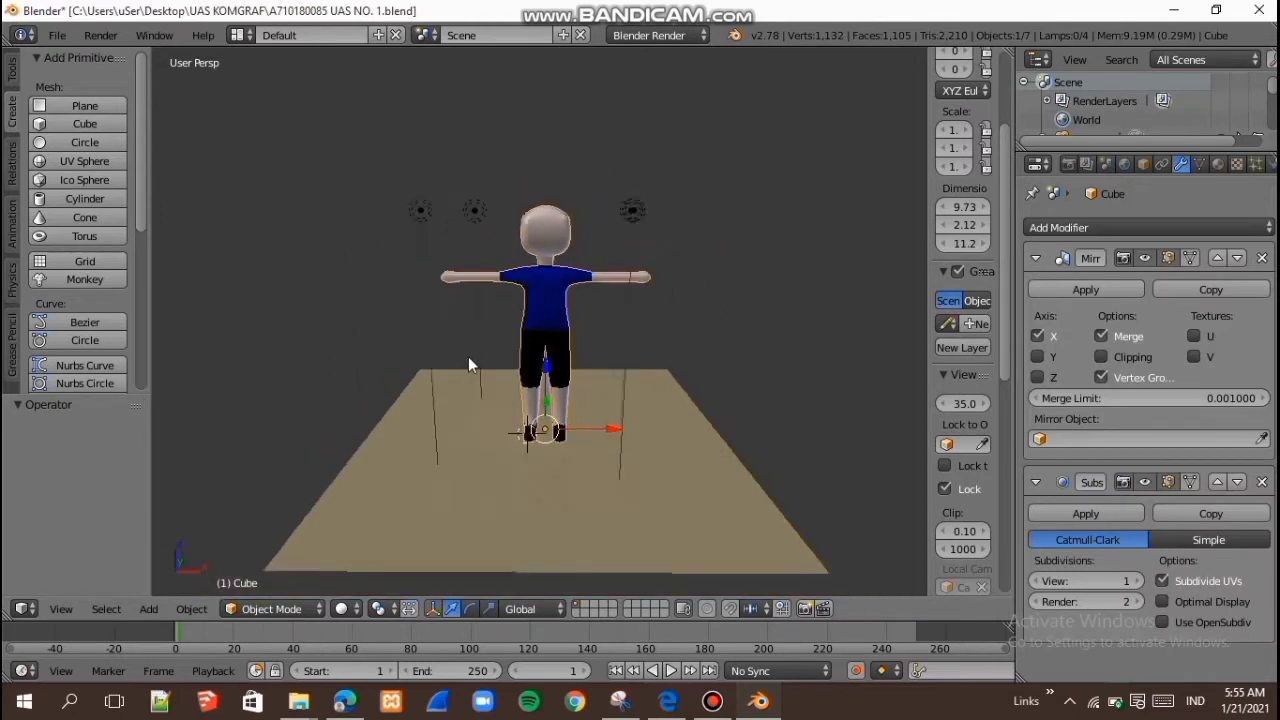
Step: Add a cube at the 3D cursor and move it about 9.95 units along X, away from the character
click(56, 121)
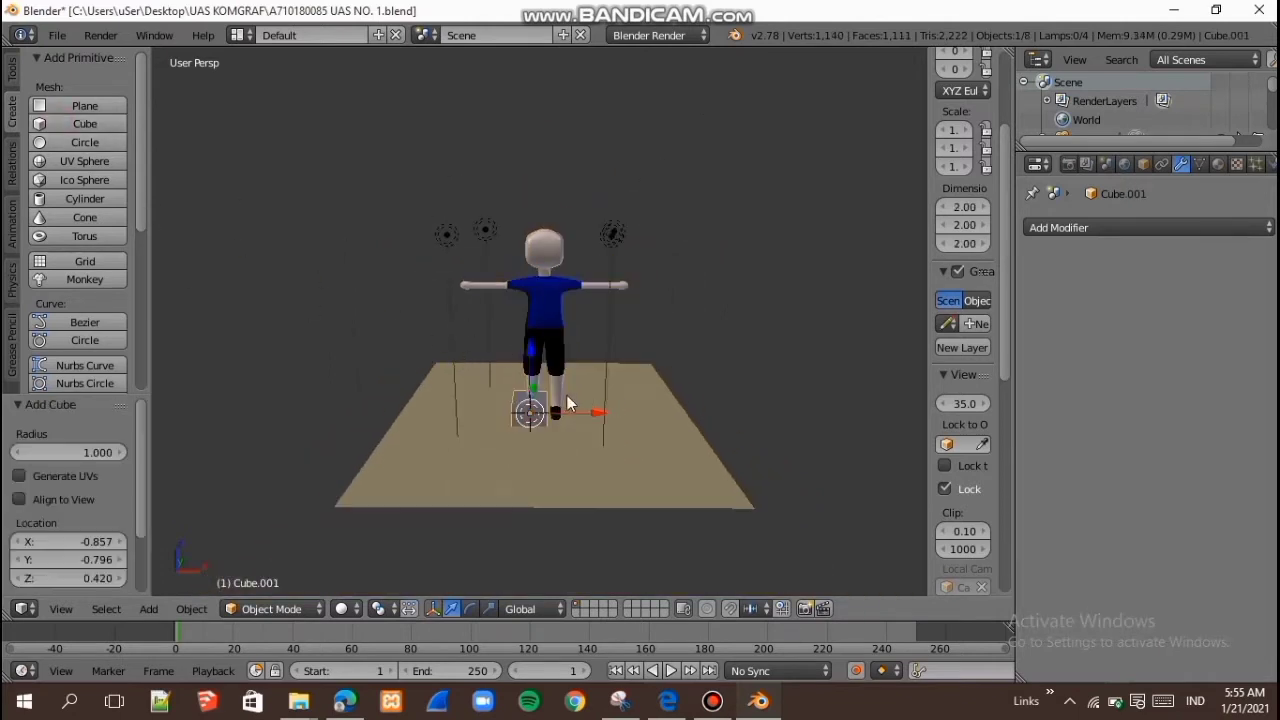
key(g)
key(x)
drag(741, 425, 755, 424)
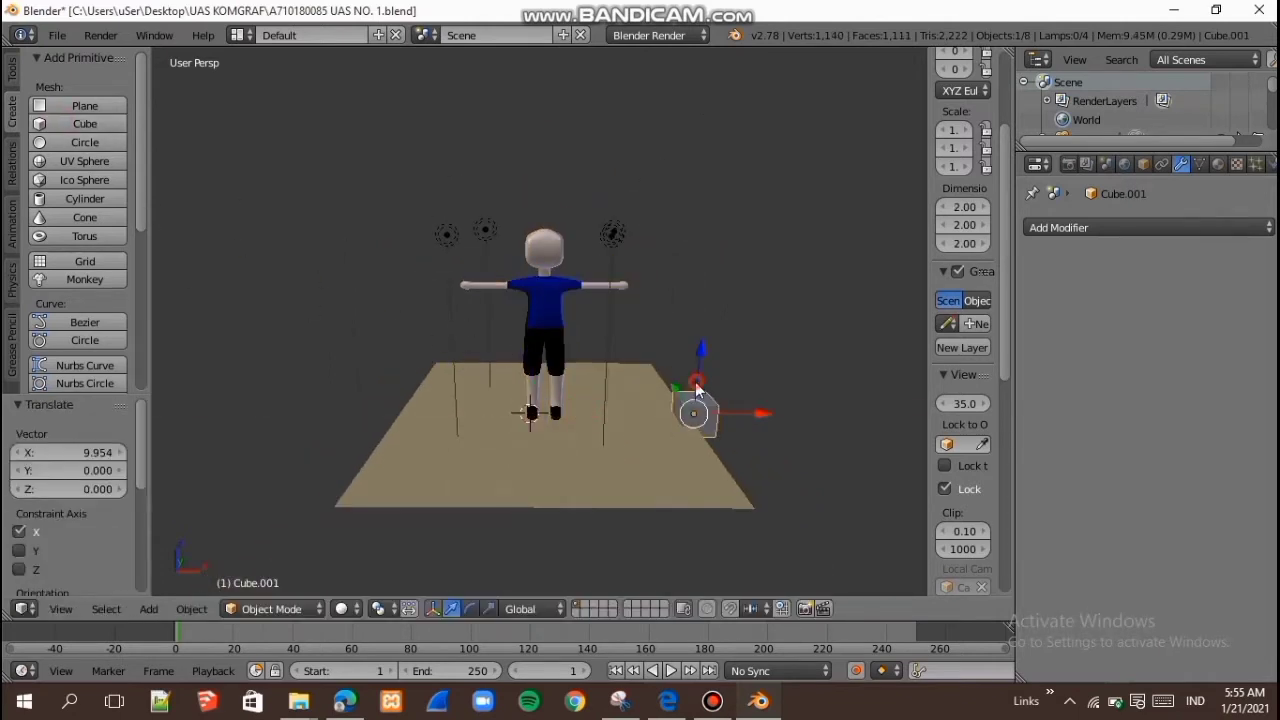
Step: Raise the cube about 6.7 units along Z and shift it about 1.03 units along negative X, towards the character's hand
drag(695, 382, 702, 254)
scroll(730, 315, up, 4)
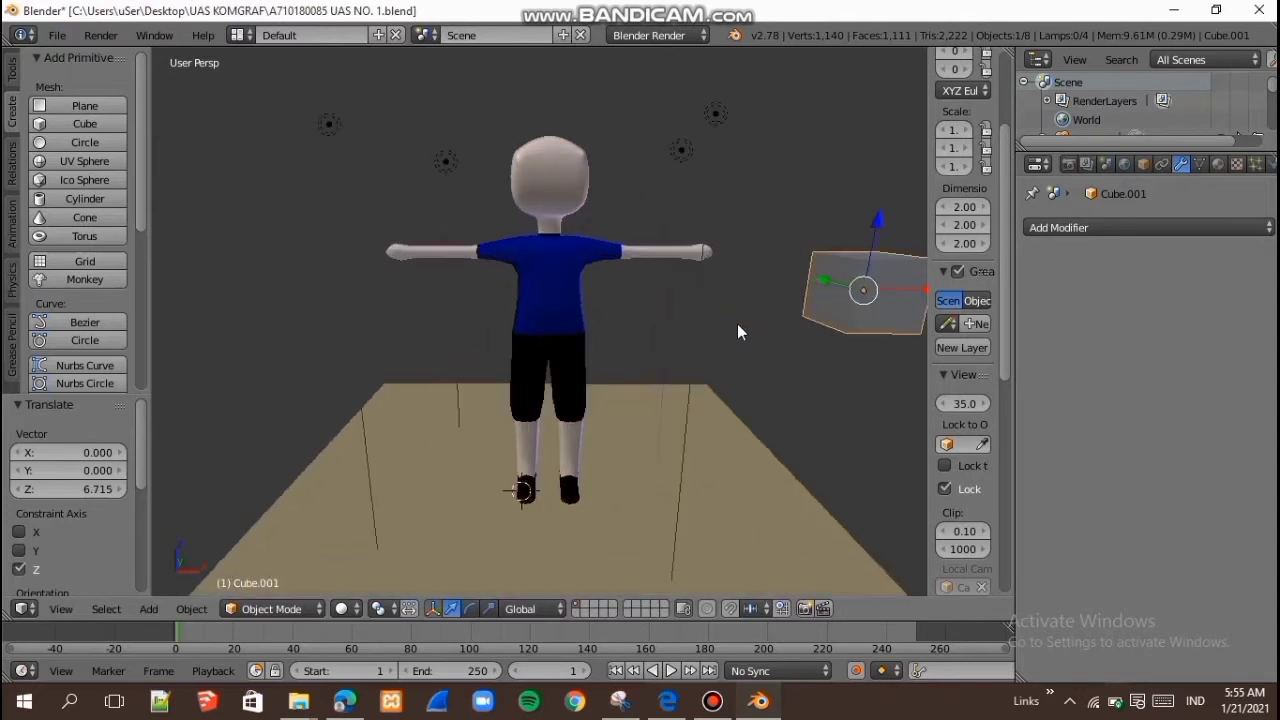
middle_drag(737, 323, 835, 325)
drag(792, 292, 756, 296)
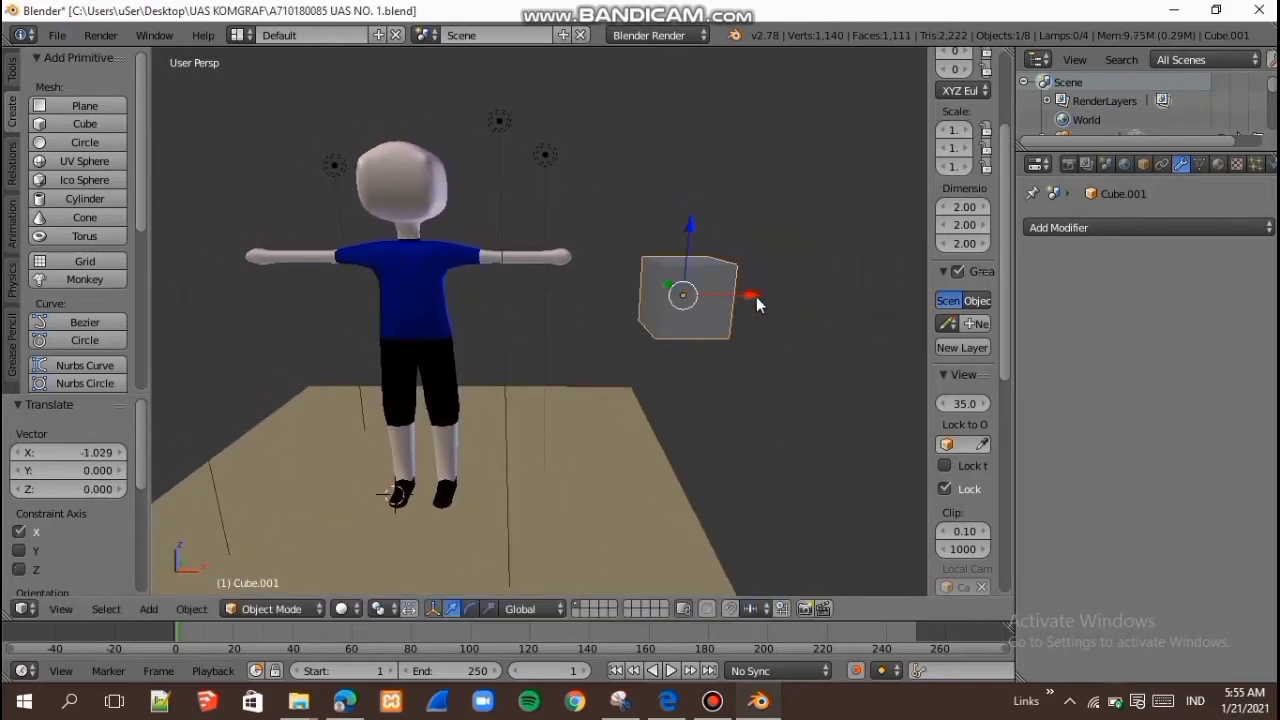
Step: Enter Edit Mode on the cube and add one centred vertical loop cut that splits it into two halves along X
click(284, 611)
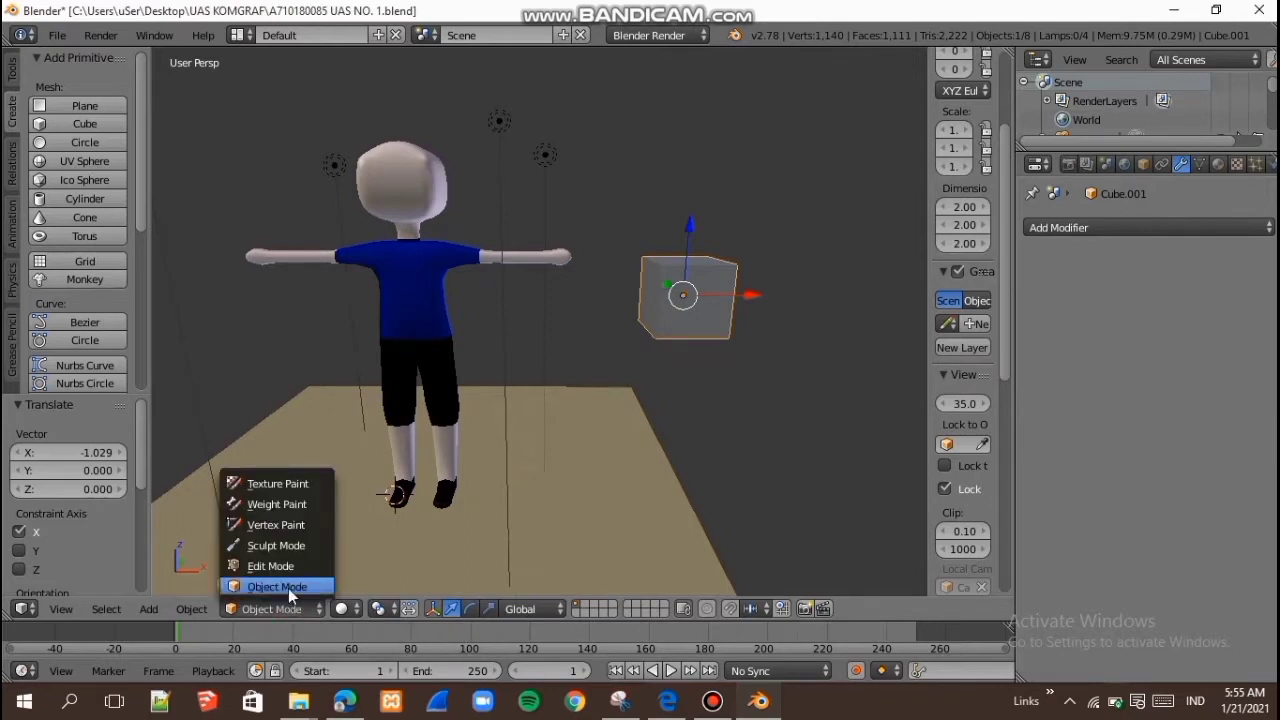
click(298, 560)
key(ctrl+r)
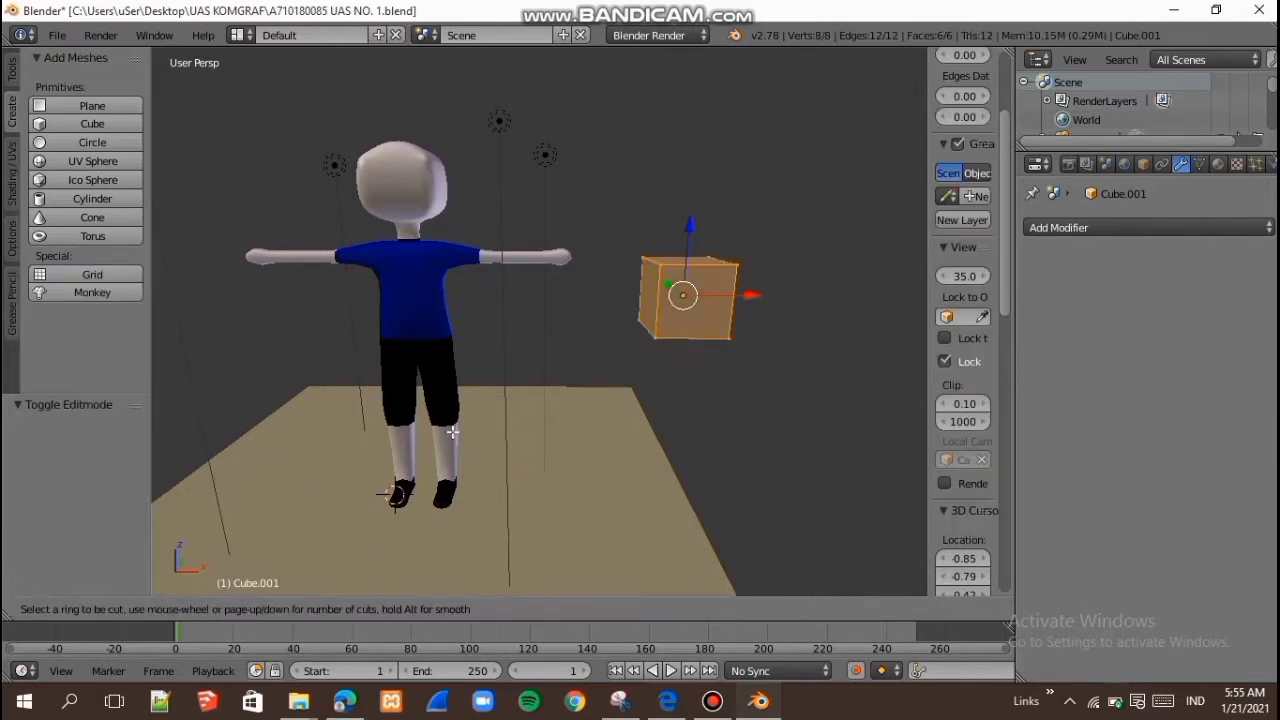
click(686, 319)
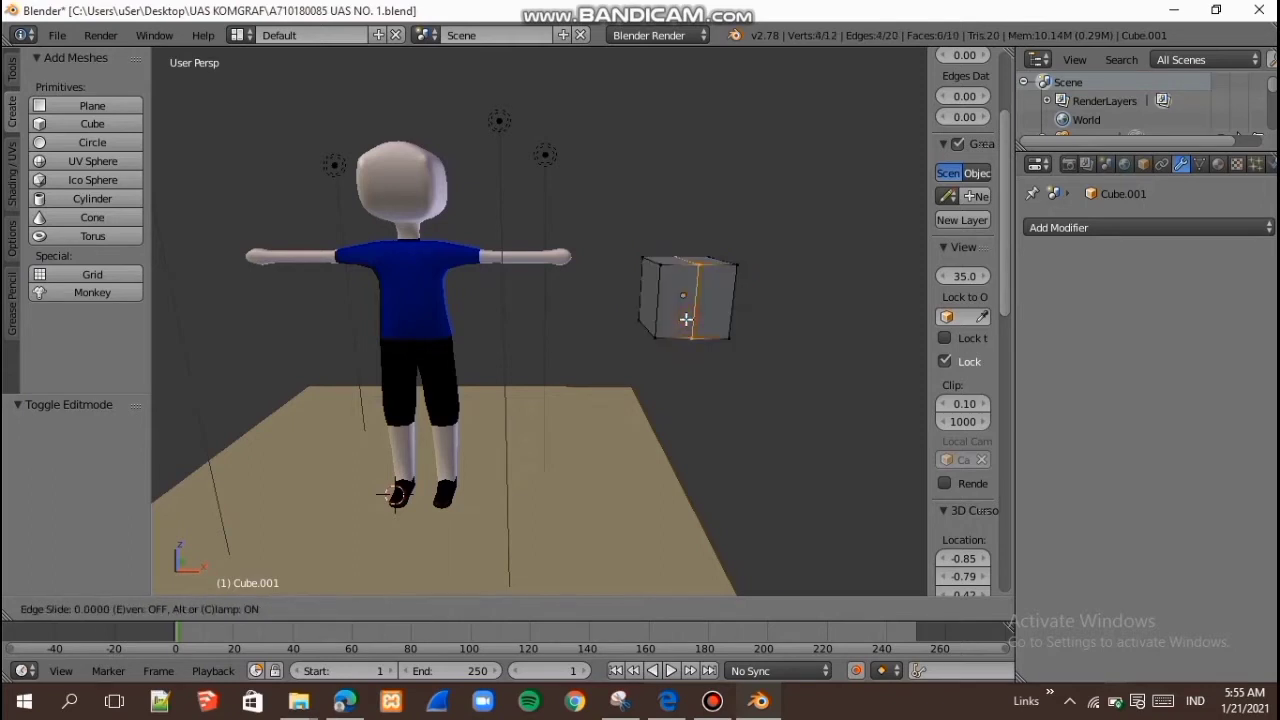
click(686, 319)
middle_drag(738, 337, 747, 341)
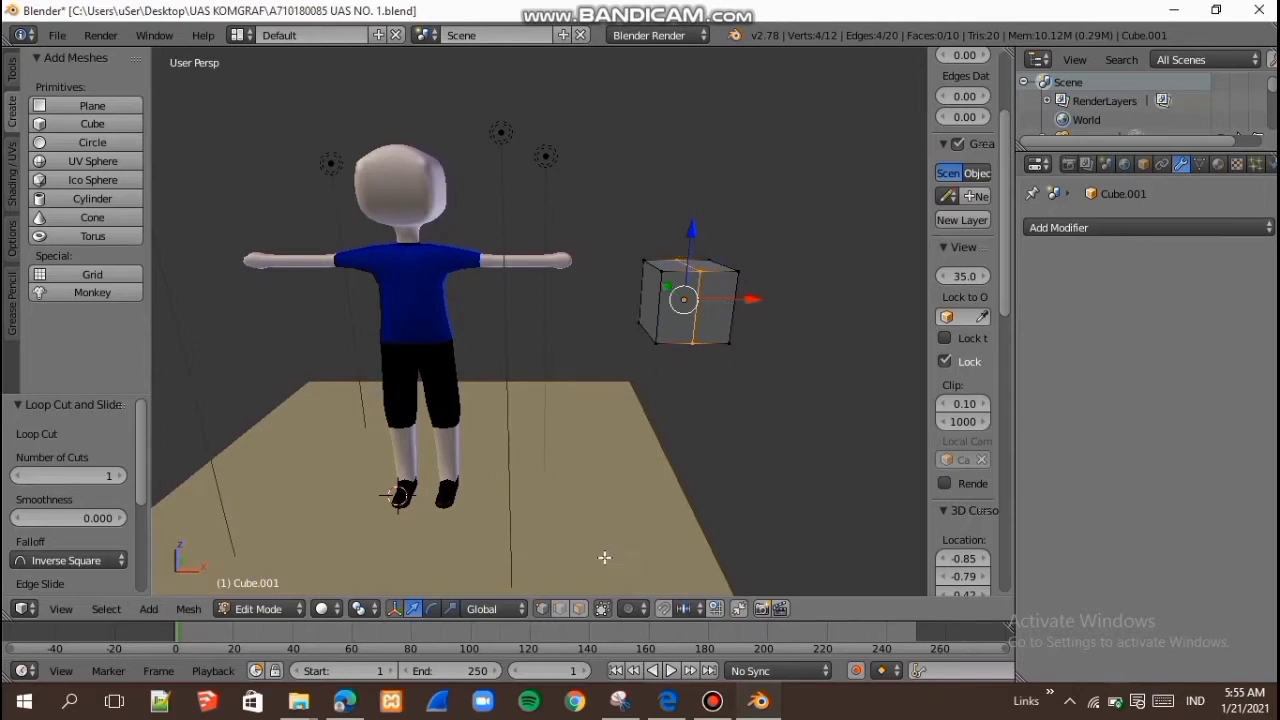
key(b)
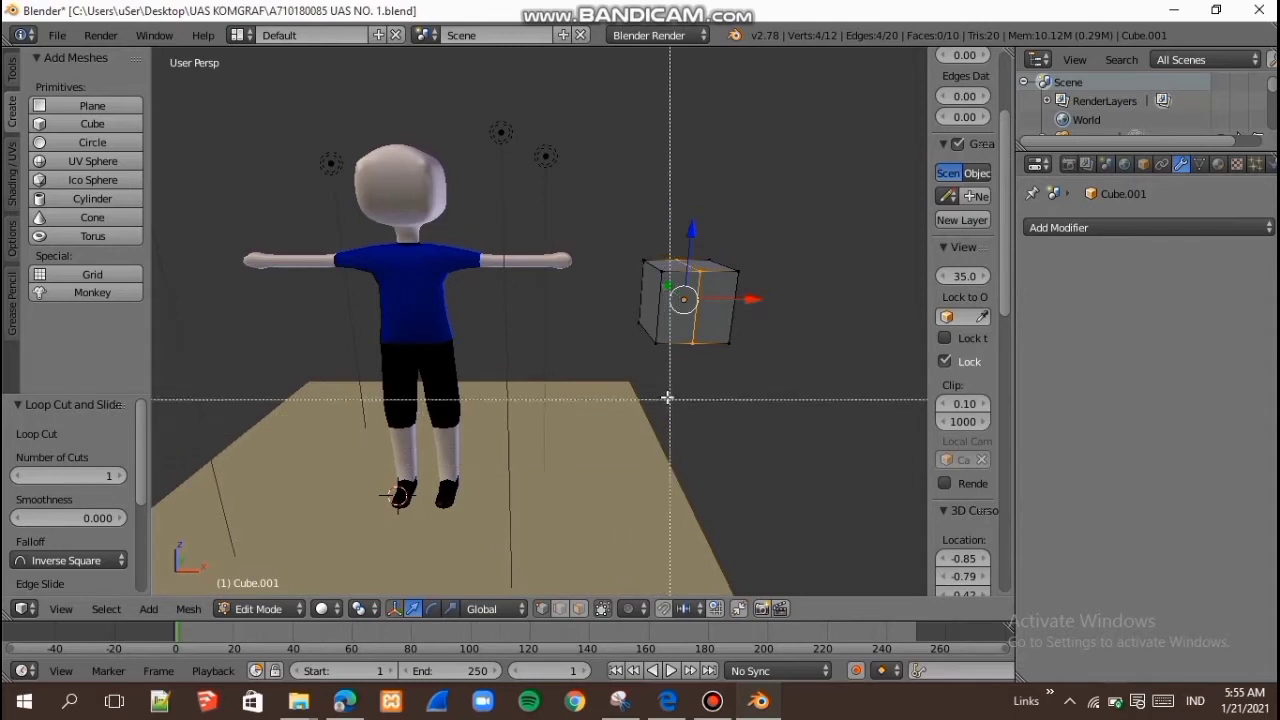
drag(668, 398, 634, 262)
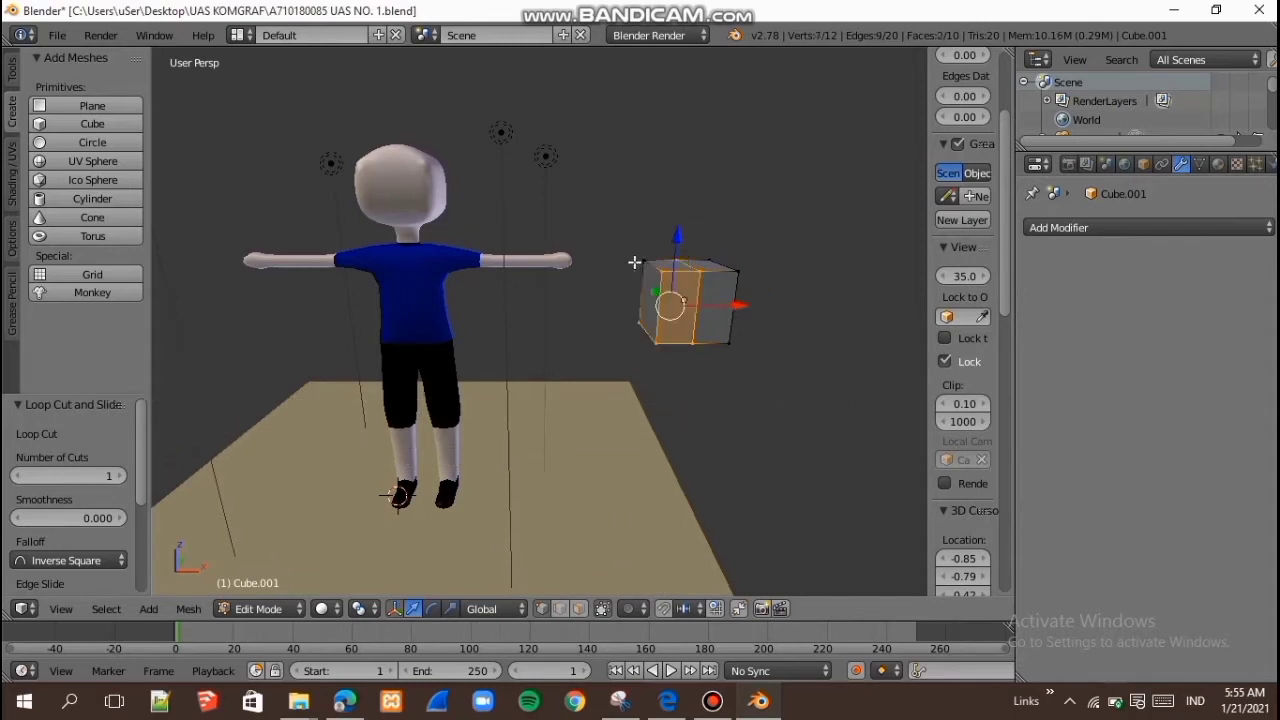
right_click(700, 271)
right_click(654, 347)
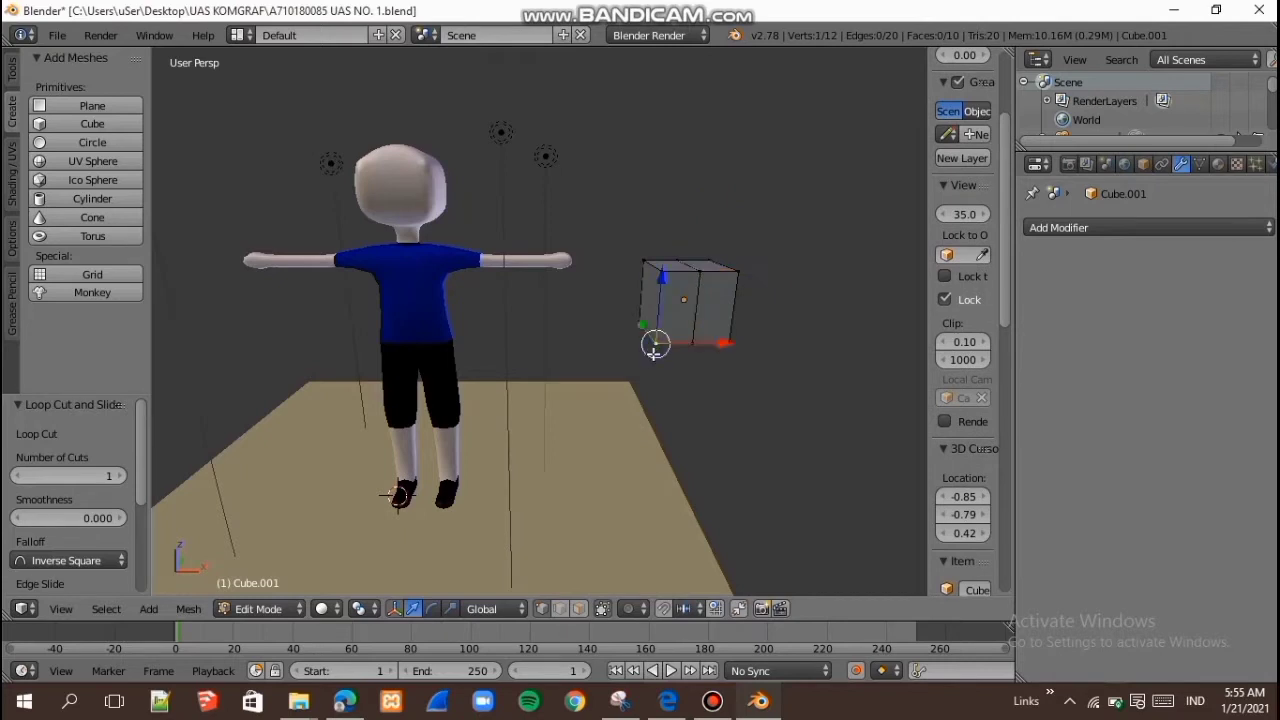
Step: Switch to face selection and delete the faces of the cube half nearest the character
click(581, 609)
right_click(680, 312)
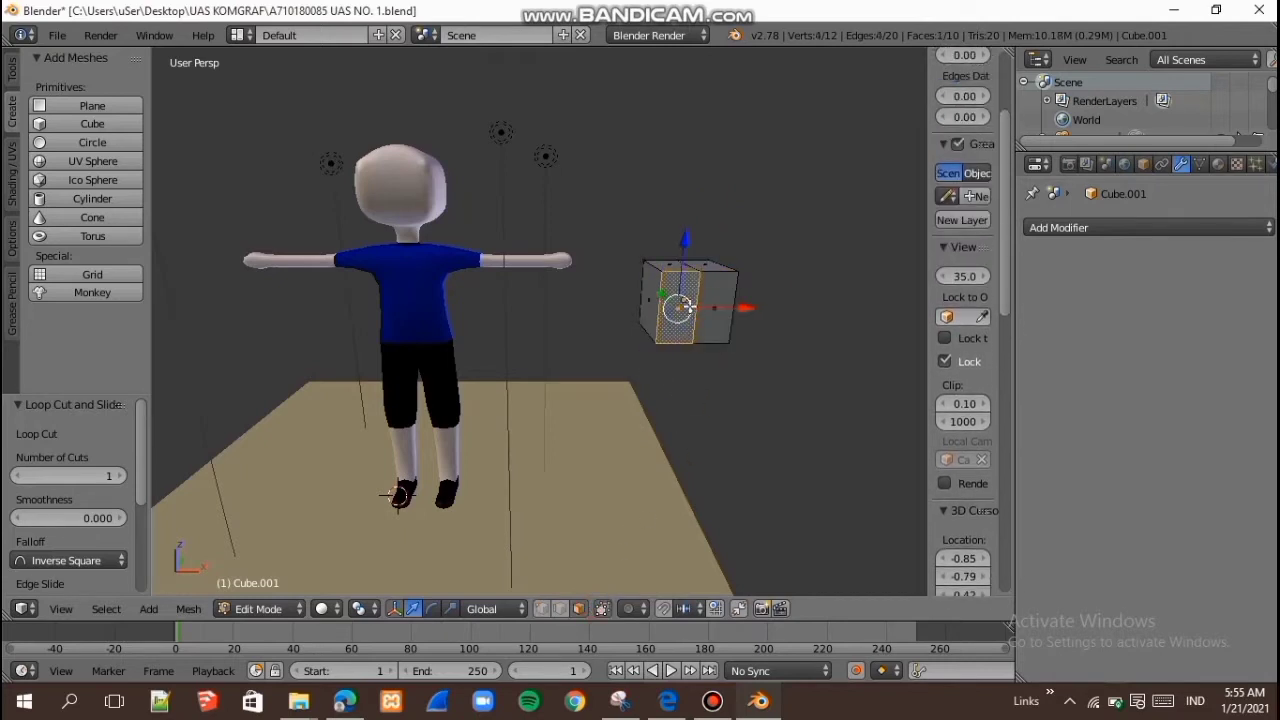
shift+right_click(680, 268)
shift+right_click(650, 312)
middle_drag(676, 367, 720, 303)
shift+right_click(680, 264)
shift+right_click(442, 333)
key(x)
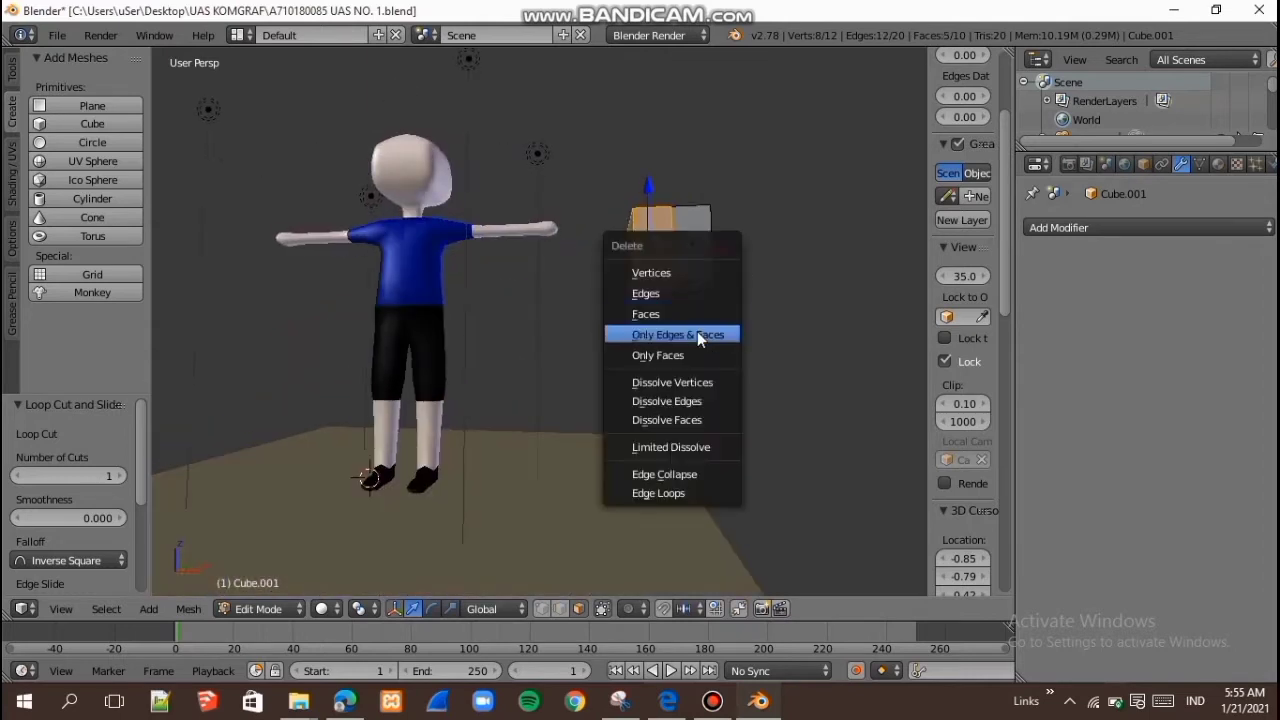
click(695, 313)
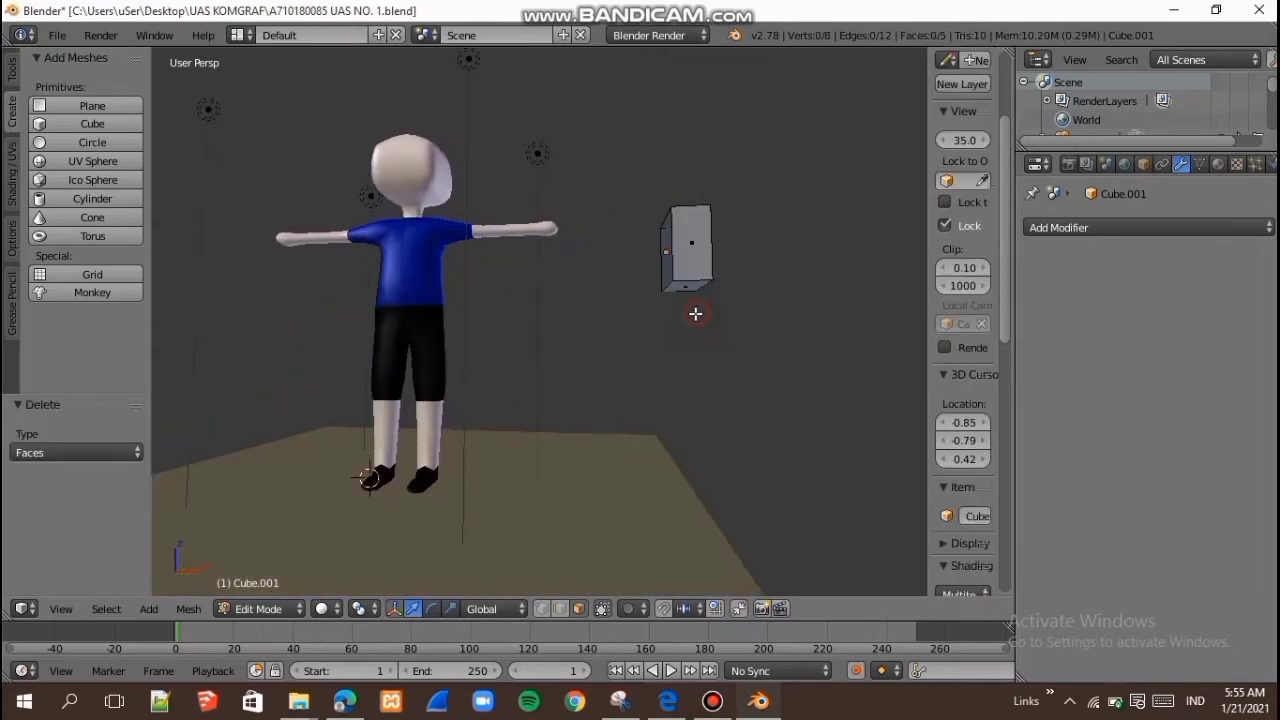
Step: Add a Mirror modifier on the X axis to the remaining cube half
middle_drag(706, 298, 699, 376)
right_click(691, 323)
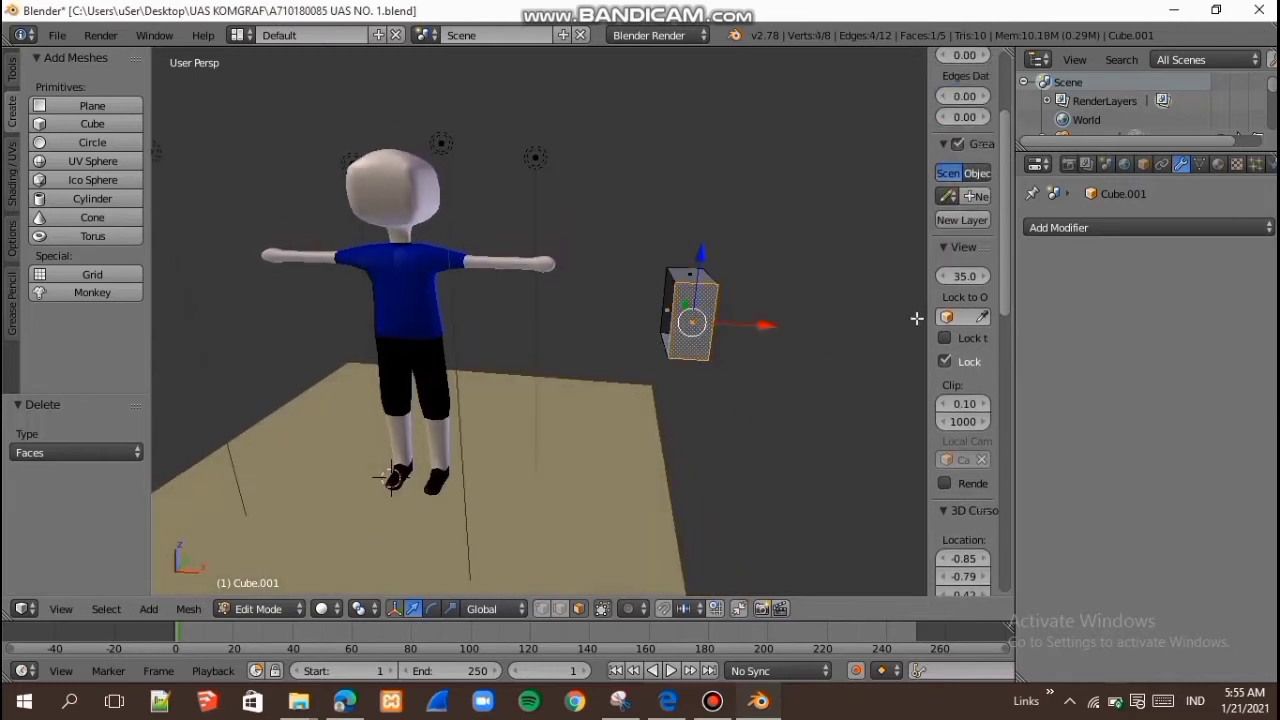
click(1160, 227)
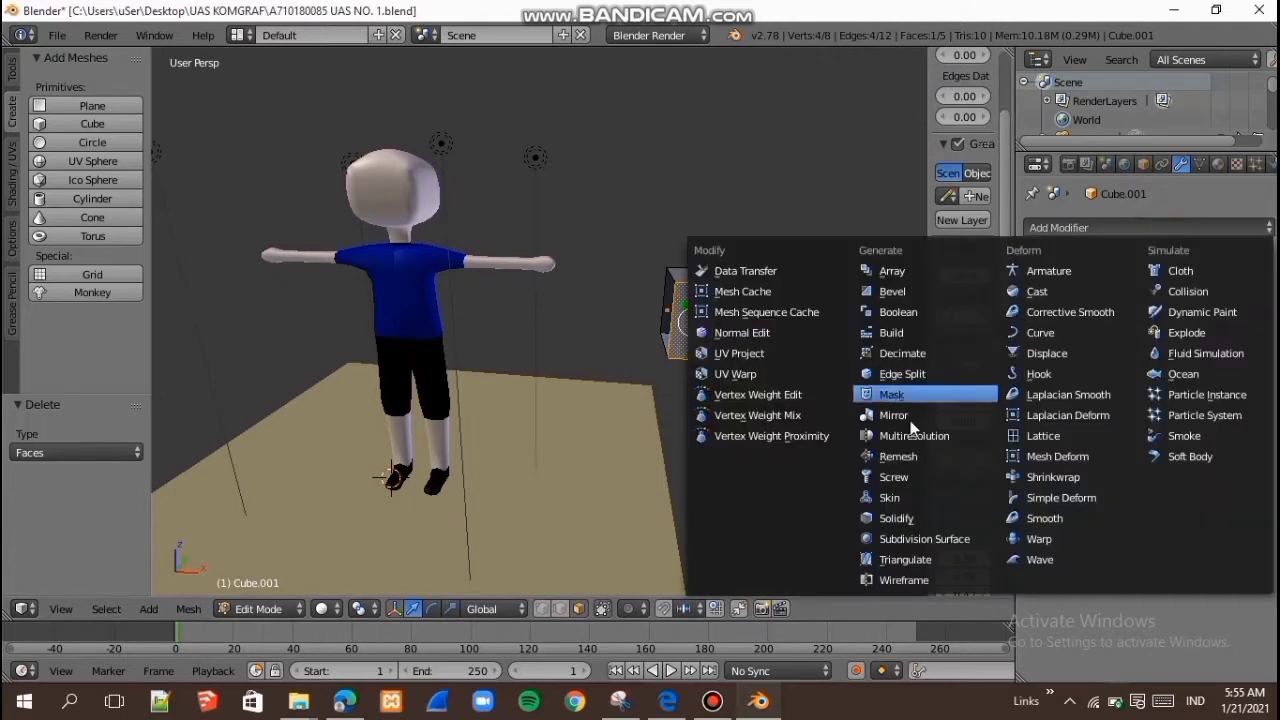
click(908, 415)
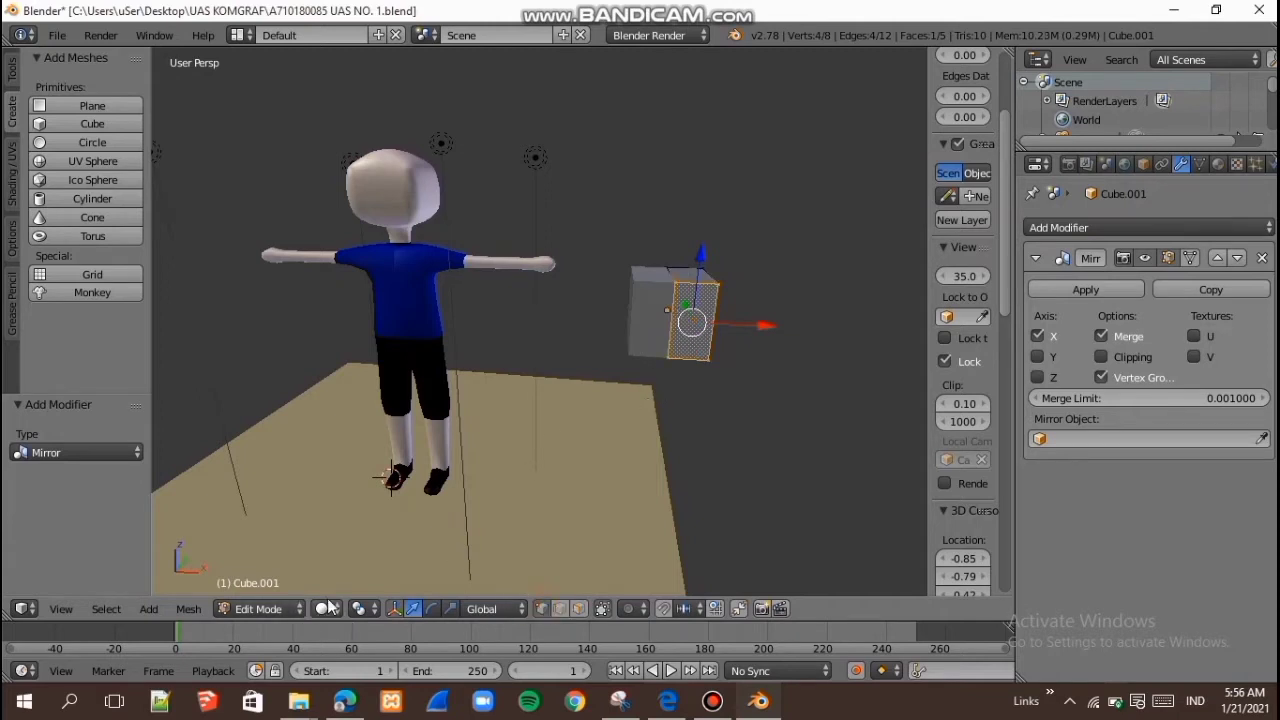
Step: Add one centred vertical loop cut through the editable half of the mirrored cube
mouse_move(424, 212)
middle_down()
mouse_move(431, 240)
mouse_move(494, 274)
mouse_move(577, 254)
mouse_move(523, 217)
mouse_move(416, 213)
mouse_move(440, 216)
middle_up()
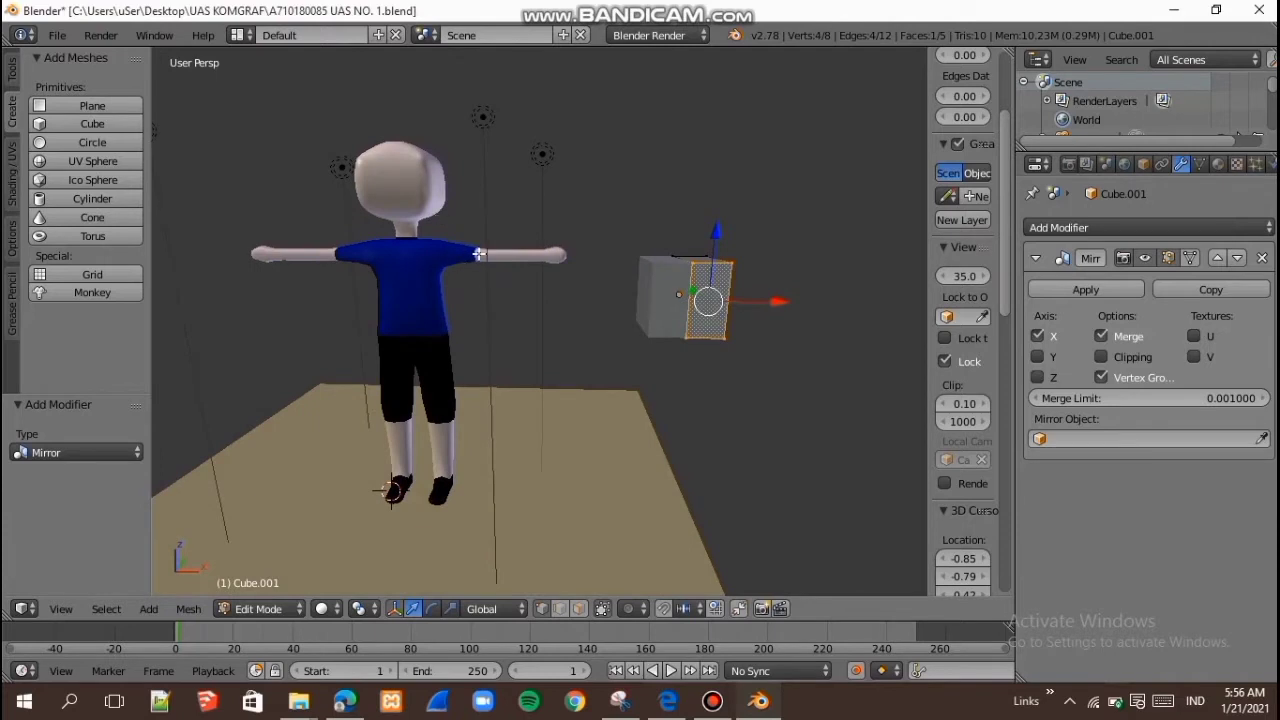
key(ctrl+r)
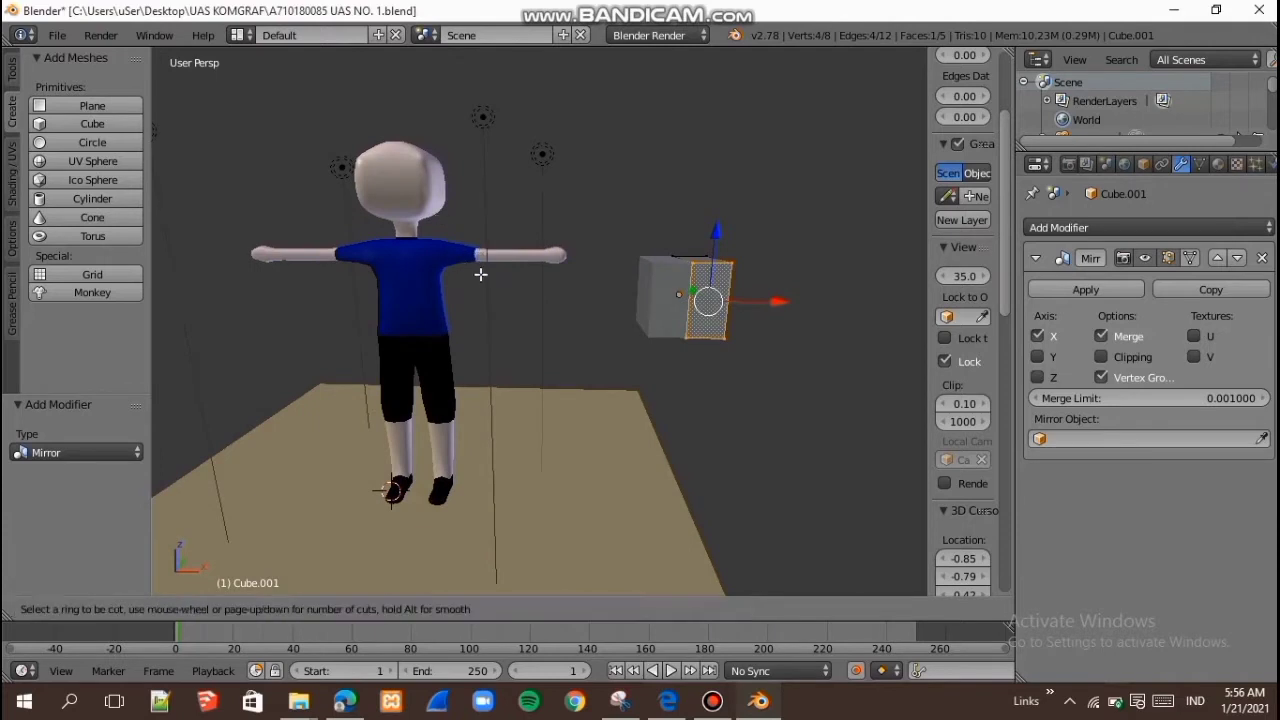
click(707, 343)
click(707, 343)
middle_drag(729, 346, 720, 312)
Step: Try two horizontal loop cuts around the editable cube half and undo them
key(ctrl+r)
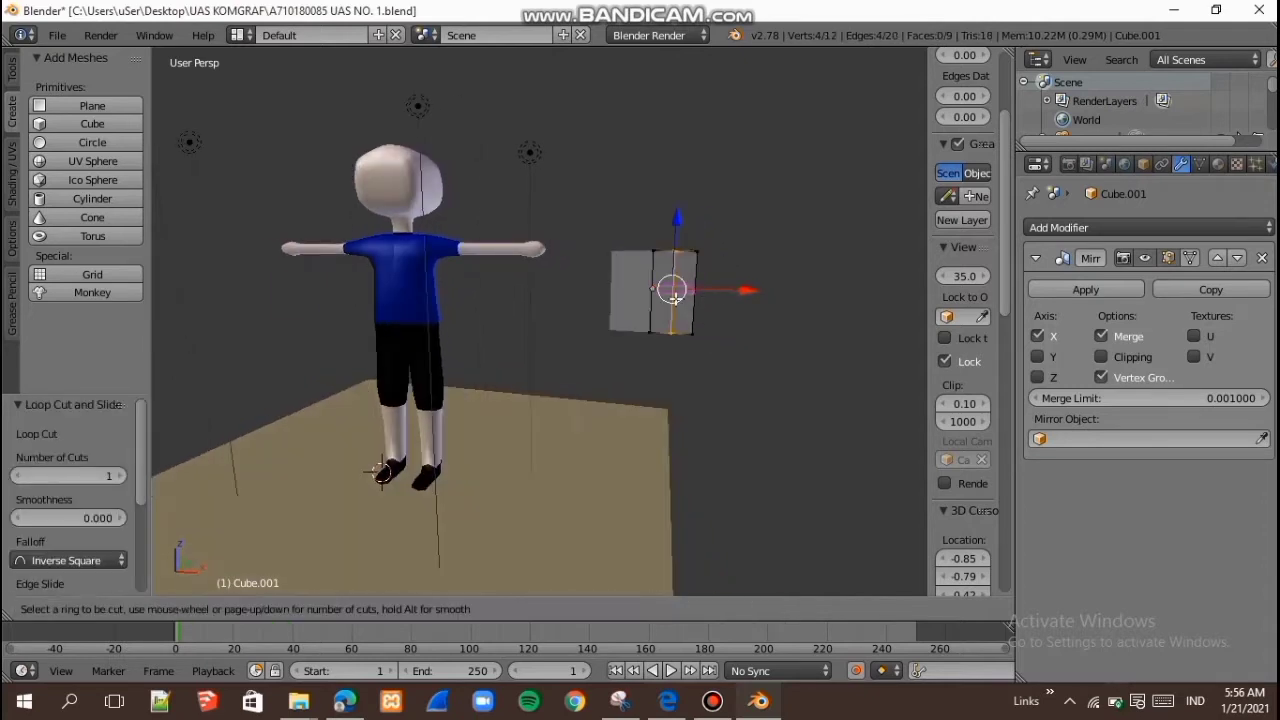
scroll(675, 297, up, 1)
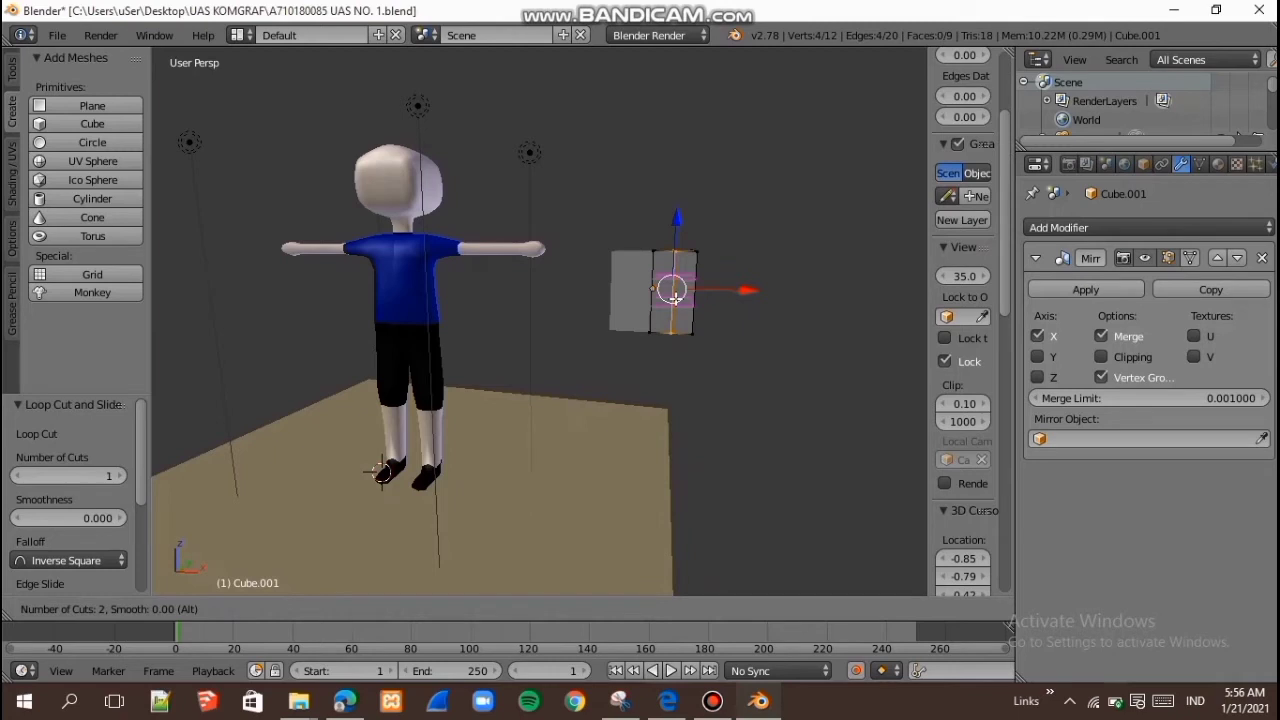
click(675, 297)
click(676, 299)
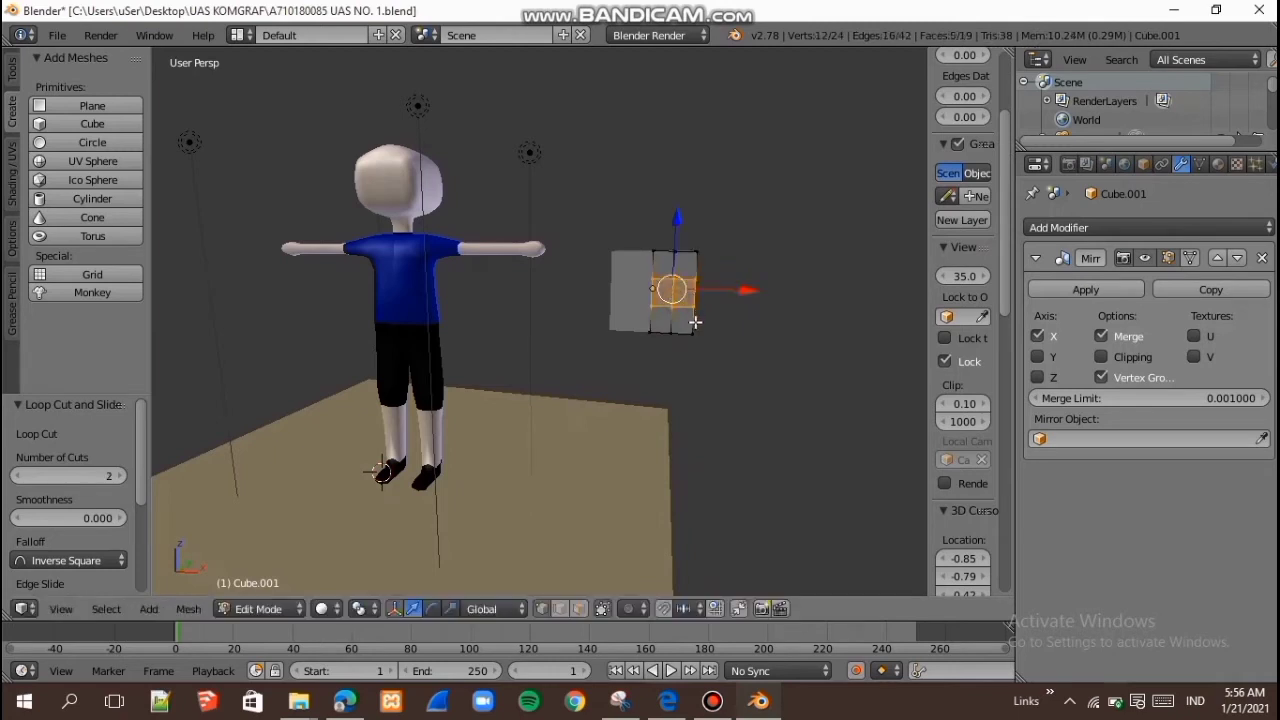
key(ctrl+s)
click(702, 339)
key(ctrl+z)
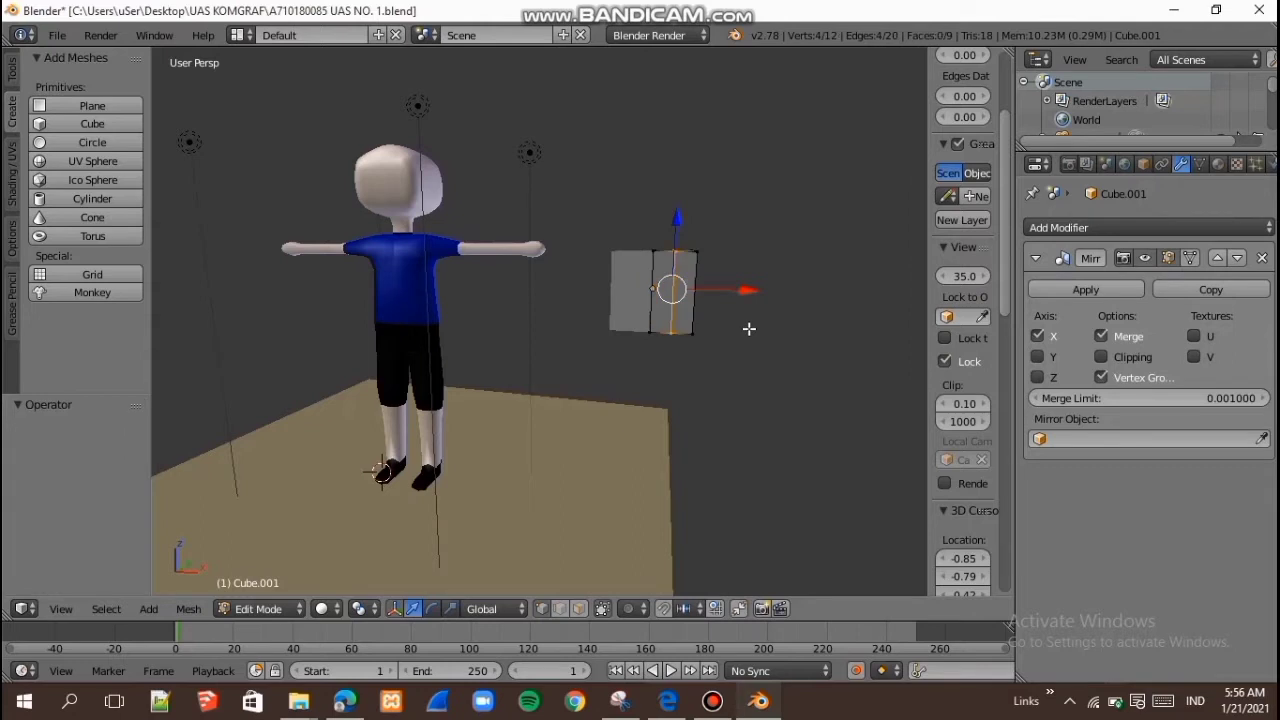
Step: Add three evenly spaced horizontal loop cuts around the editable half of the cube
key(ctrl+r)
scroll(696, 301, up, 2)
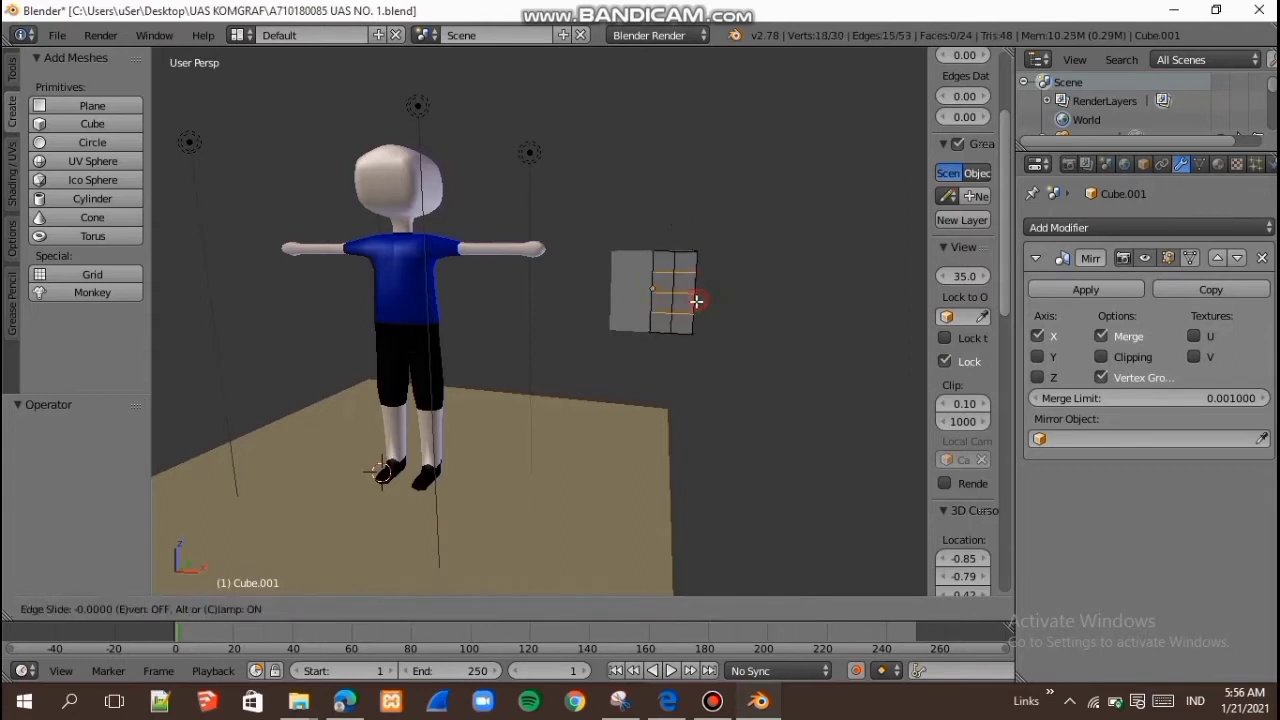
click(694, 300)
Step: Try two off-centre vertical loop cuts across the cube's depth and undo them
middle_drag(694, 300, 623, 307)
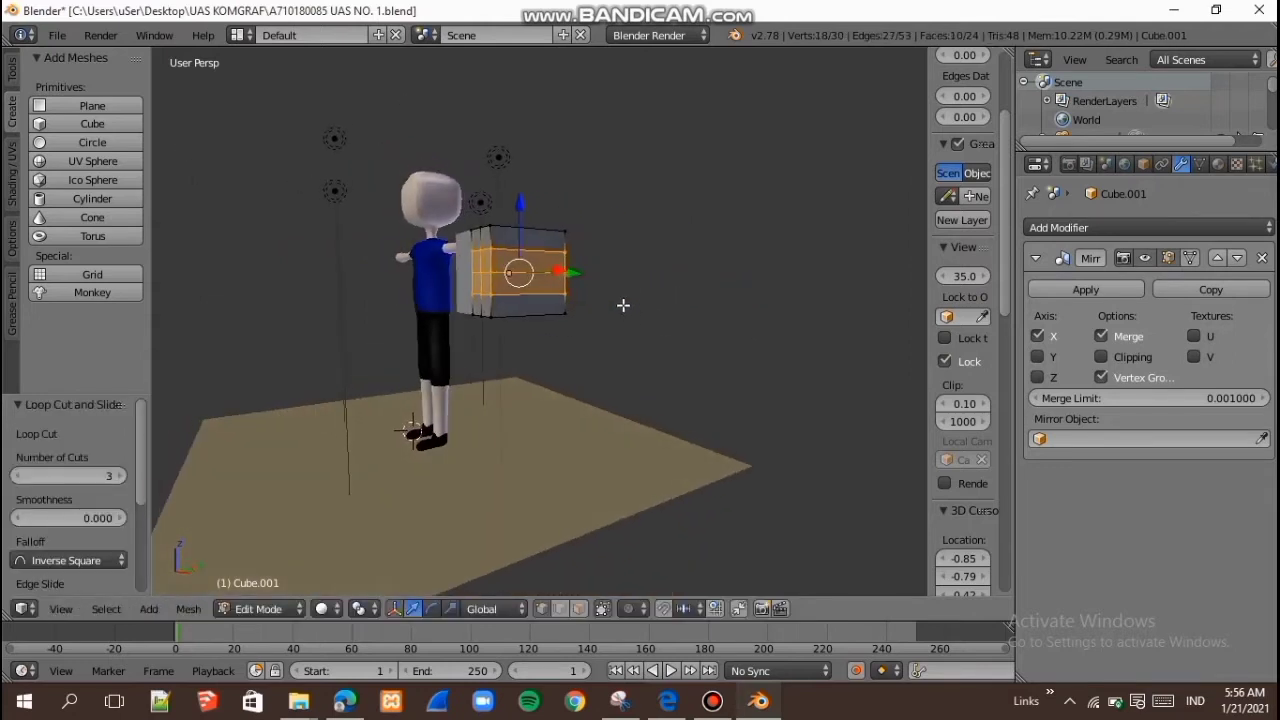
key(ctrl+r)
scroll(537, 295, up, 1)
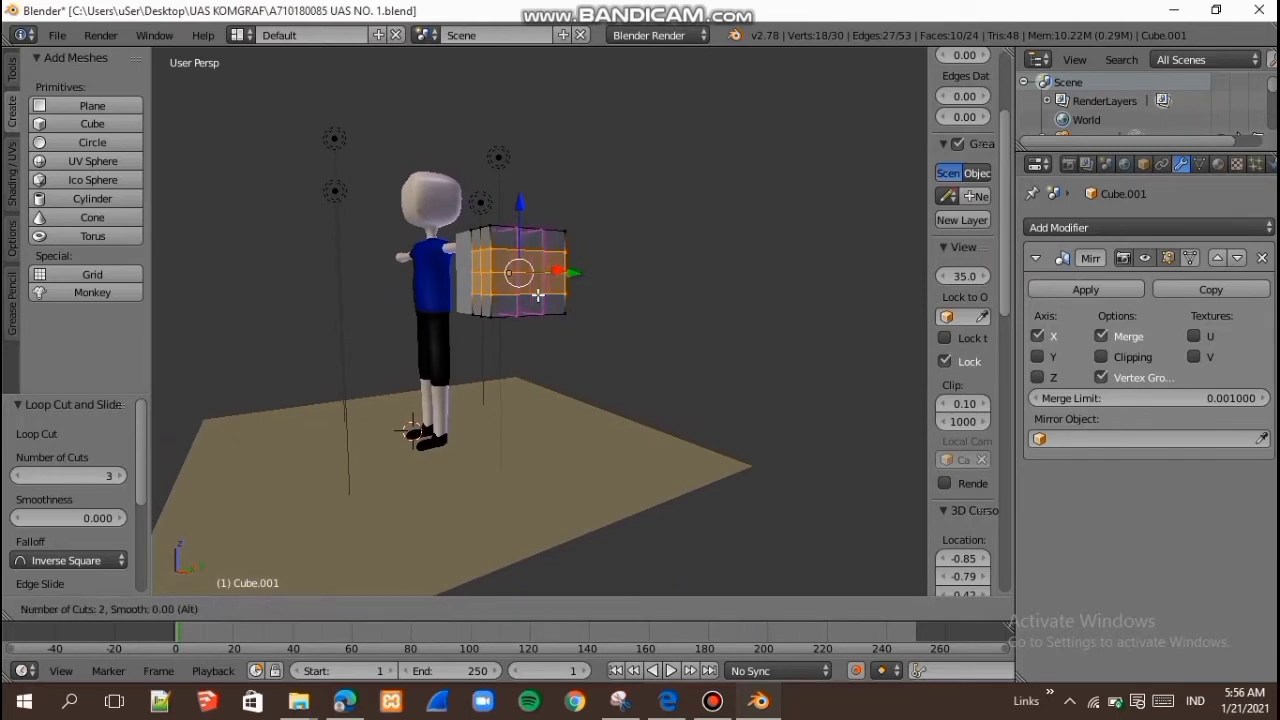
click(537, 296)
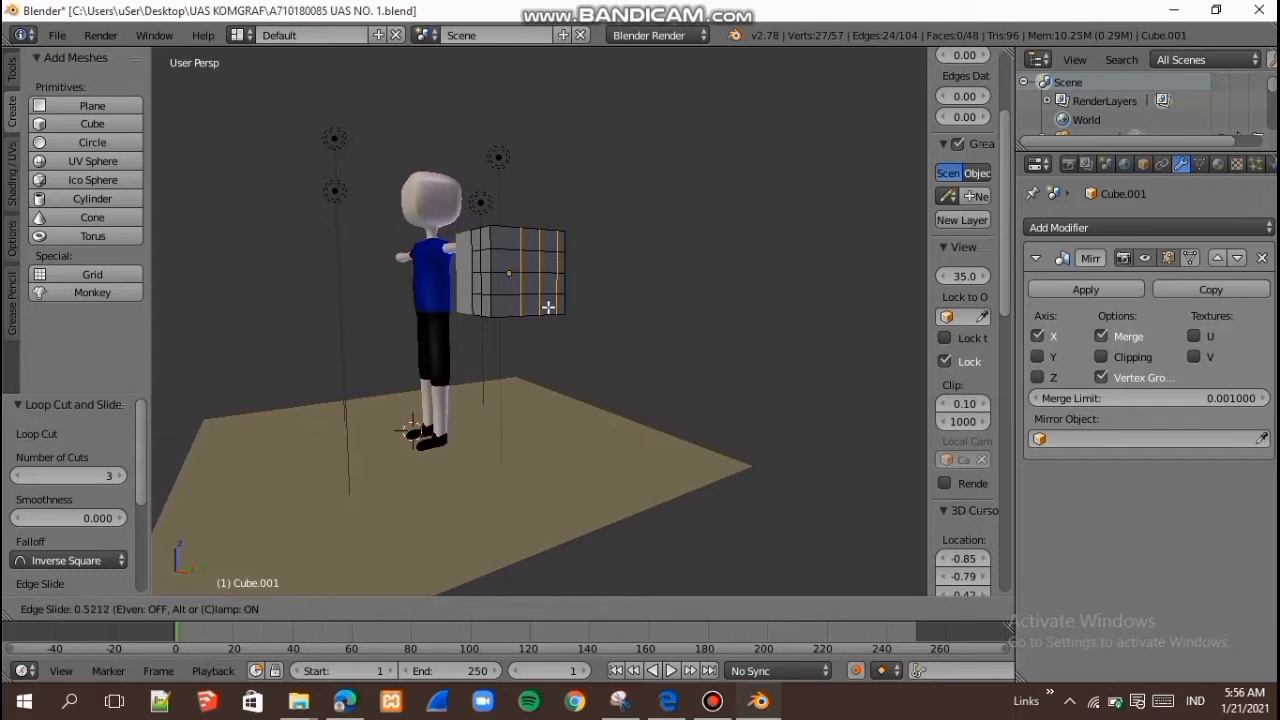
click(549, 310)
key(ctrl+z)
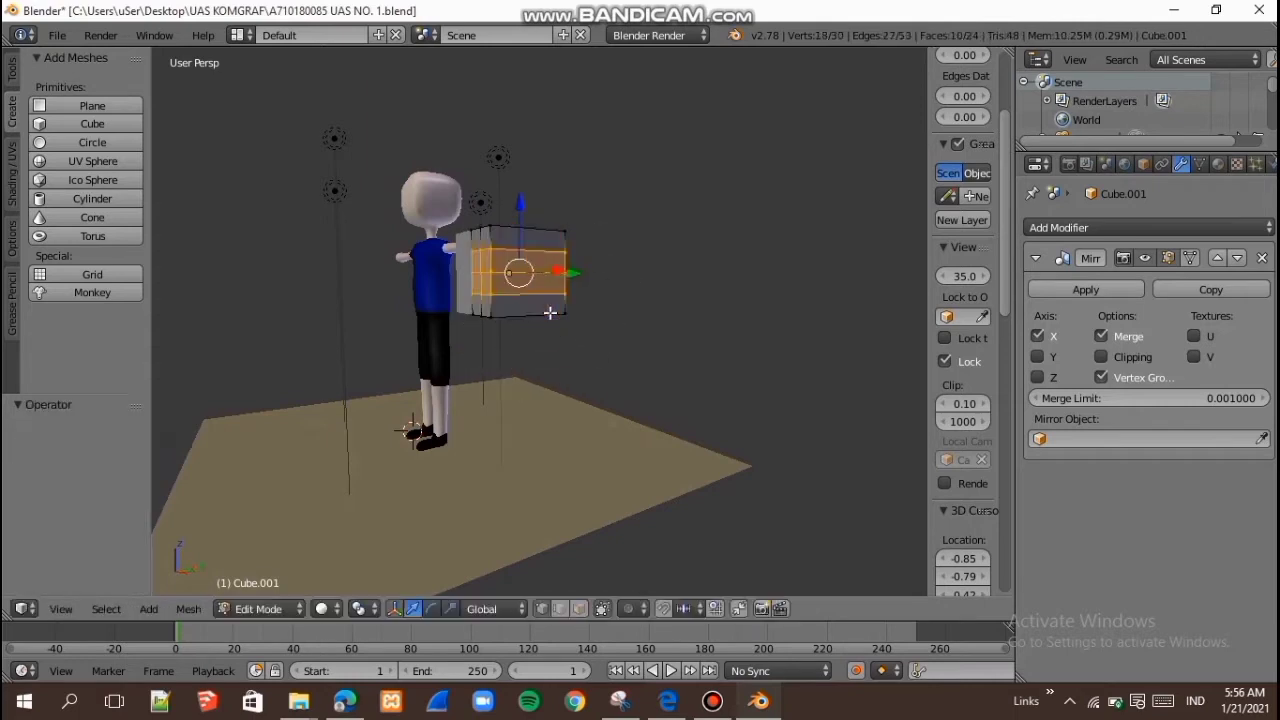
Step: Add two evenly spaced, centred vertical loop cuts that divide the cube's depth along Y
key(ctrl+r)
scroll(535, 304, up, 1)
click(535, 304)
click(535, 304)
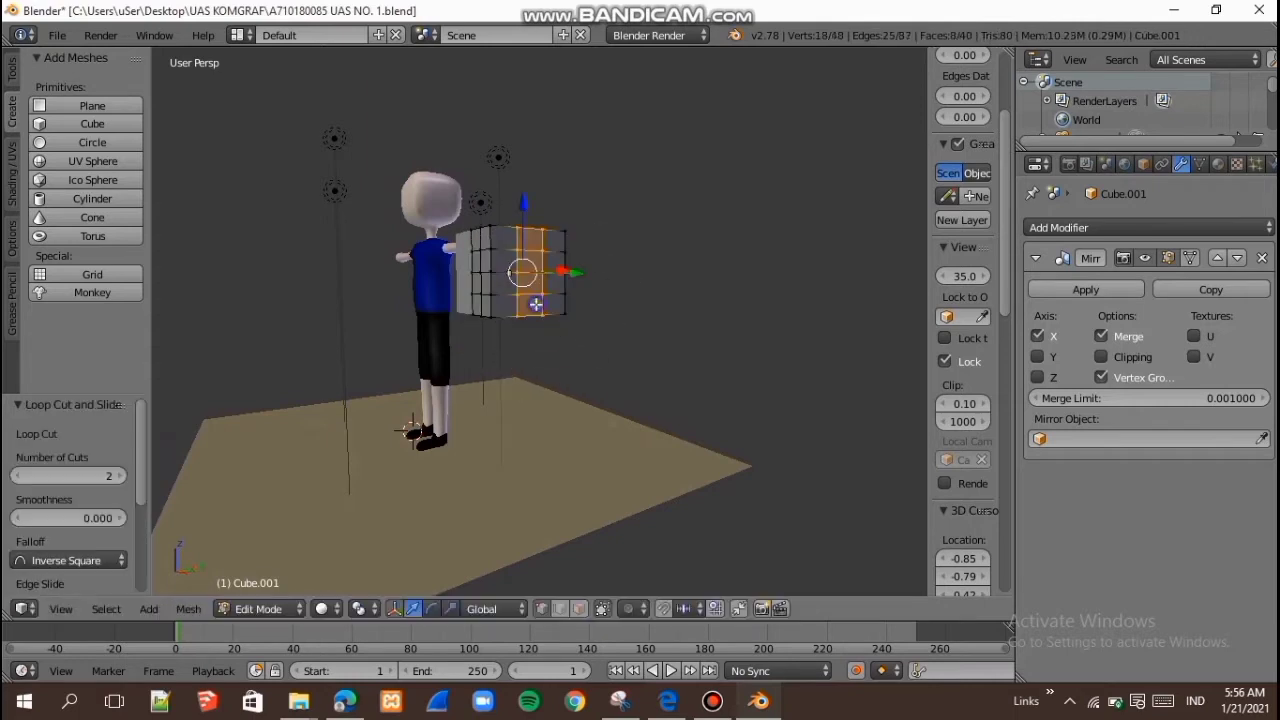
Step: In vertex selection, move the four vertices of the outer top edge about -0.189 in X, -0.076 in Y and -0.130 in Z
middle_drag(528, 320, 563, 340)
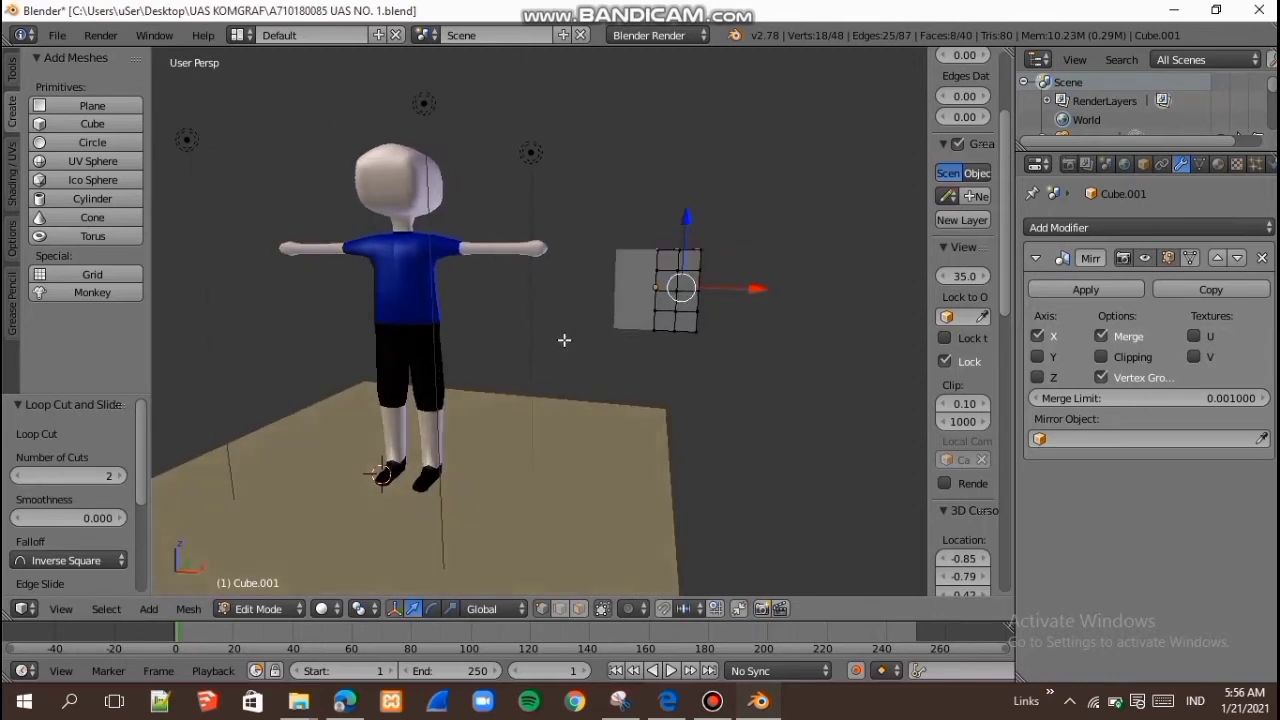
click(545, 608)
scroll(705, 262, up, 3)
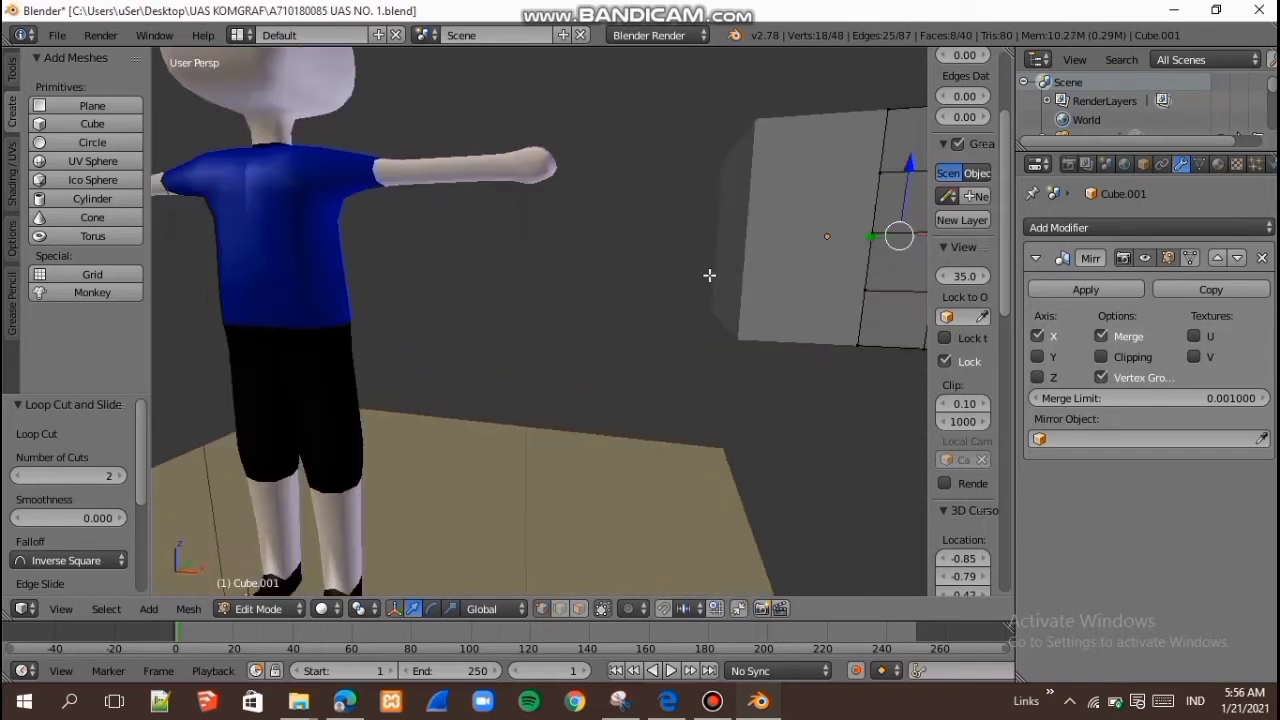
scroll(714, 292, down, 5)
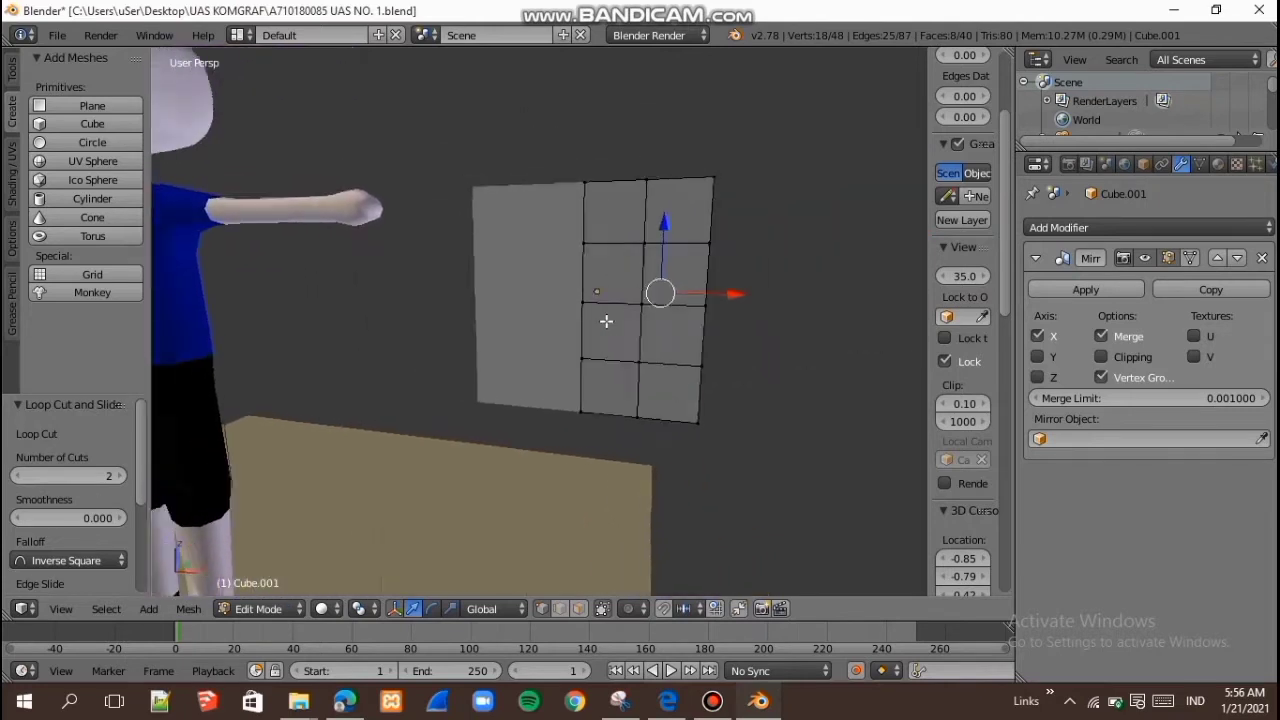
middle_drag(625, 352, 640, 376)
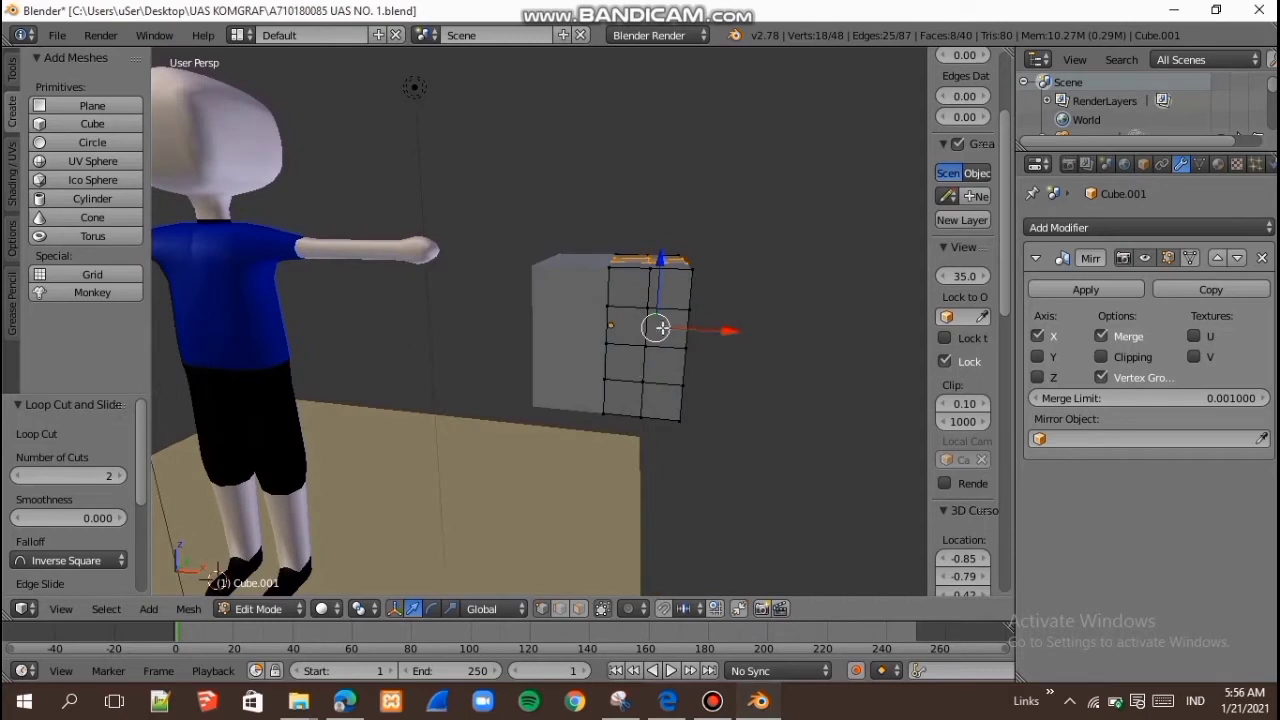
right_click(692, 270)
drag(710, 290, 676, 228)
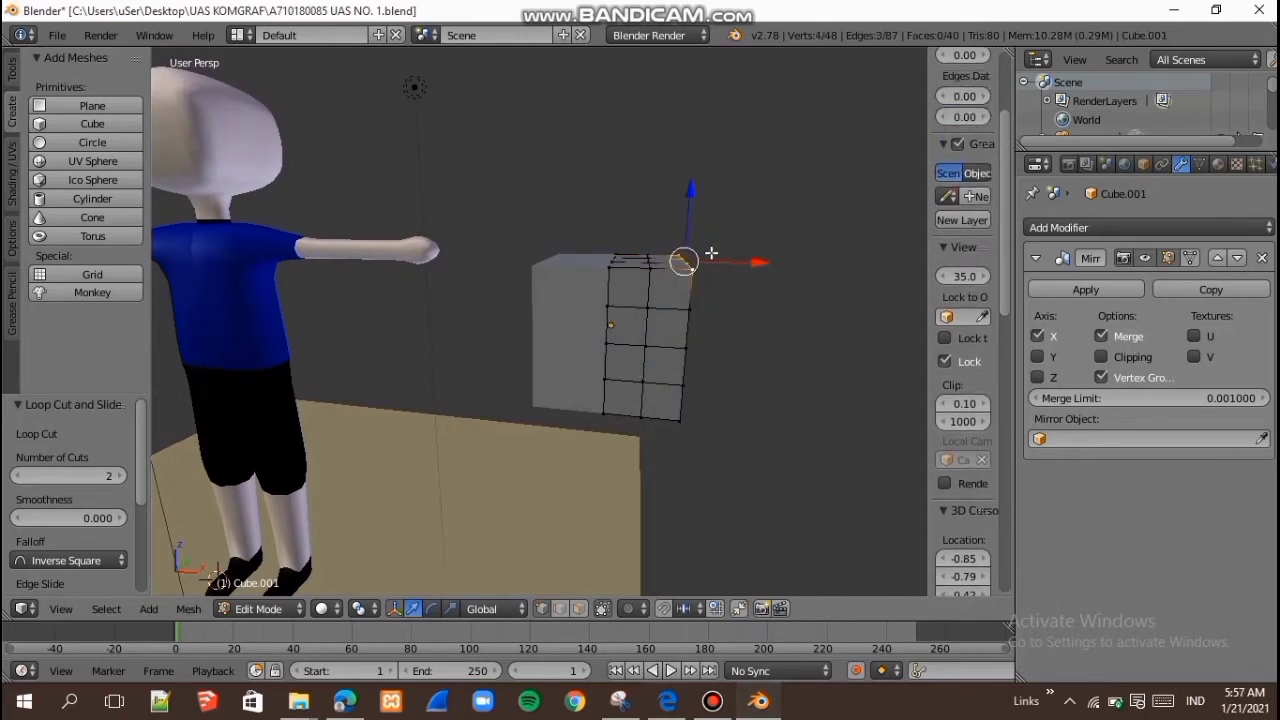
key(g)
click(694, 260)
Step: Lower the four vertices of the top row between seam and outer edge about 0.095 in Z, and raise them back about 0.094
right_click(650, 270)
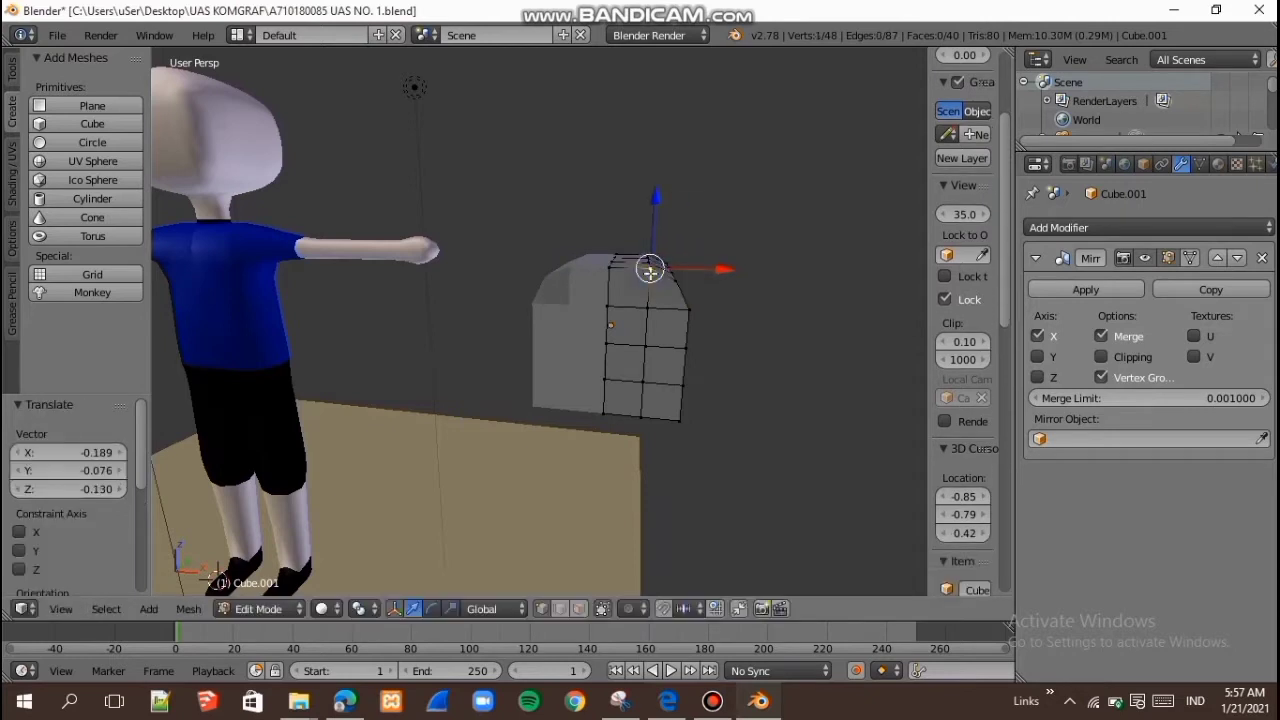
key(b)
drag(656, 290, 650, 220)
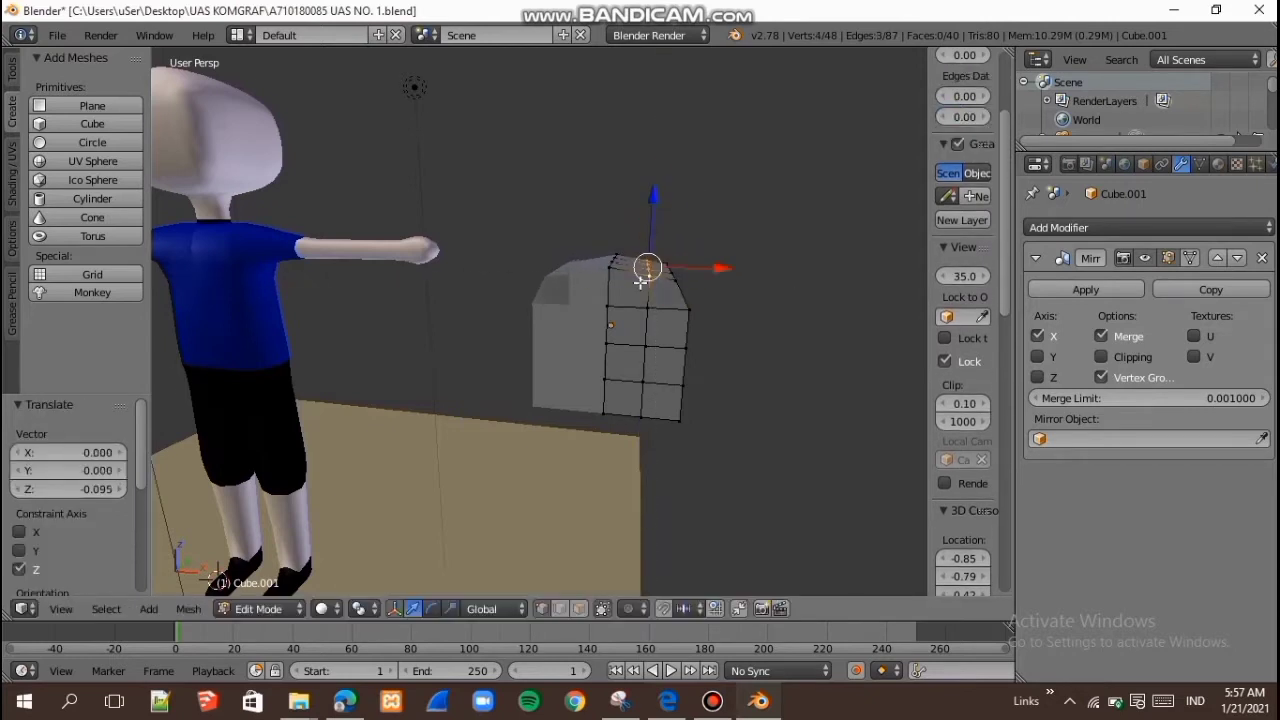
middle_drag(643, 278, 648, 264)
key(KP_1)
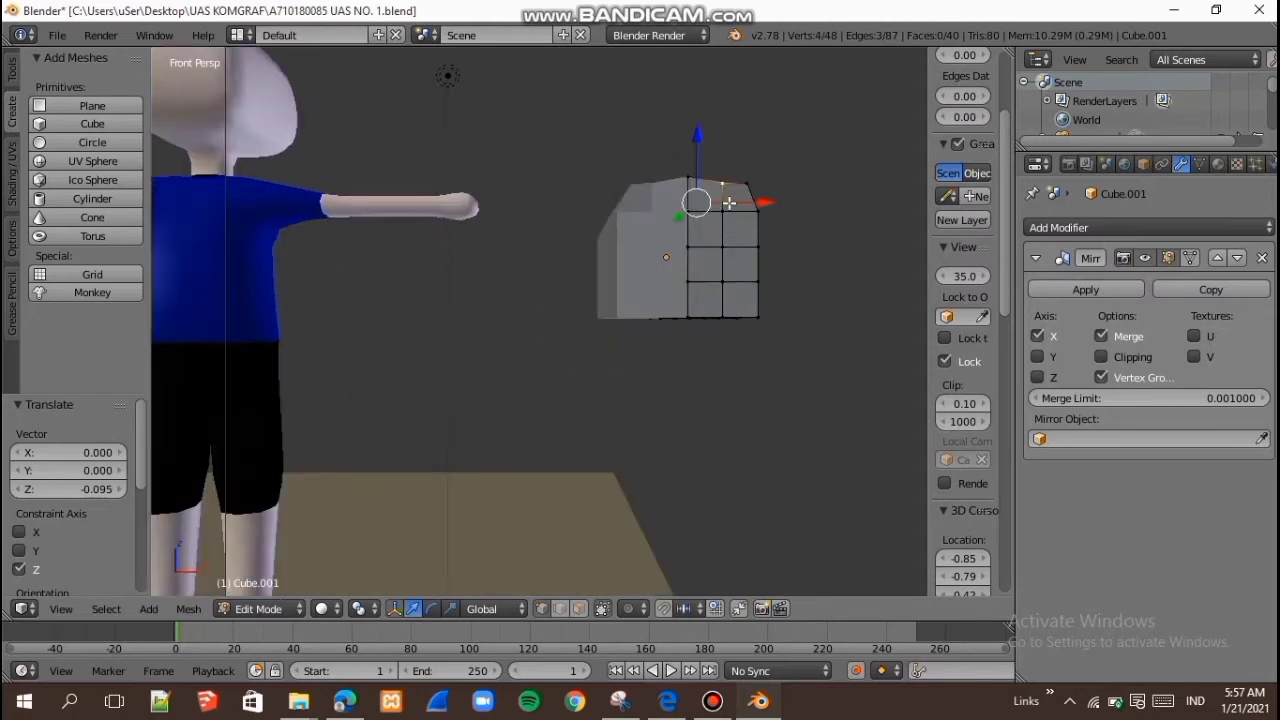
drag(700, 146, 700, 139)
Step: Raise the top row of vertices along the mirror seam about 0.113 in Z
middle_drag(690, 190, 689, 270)
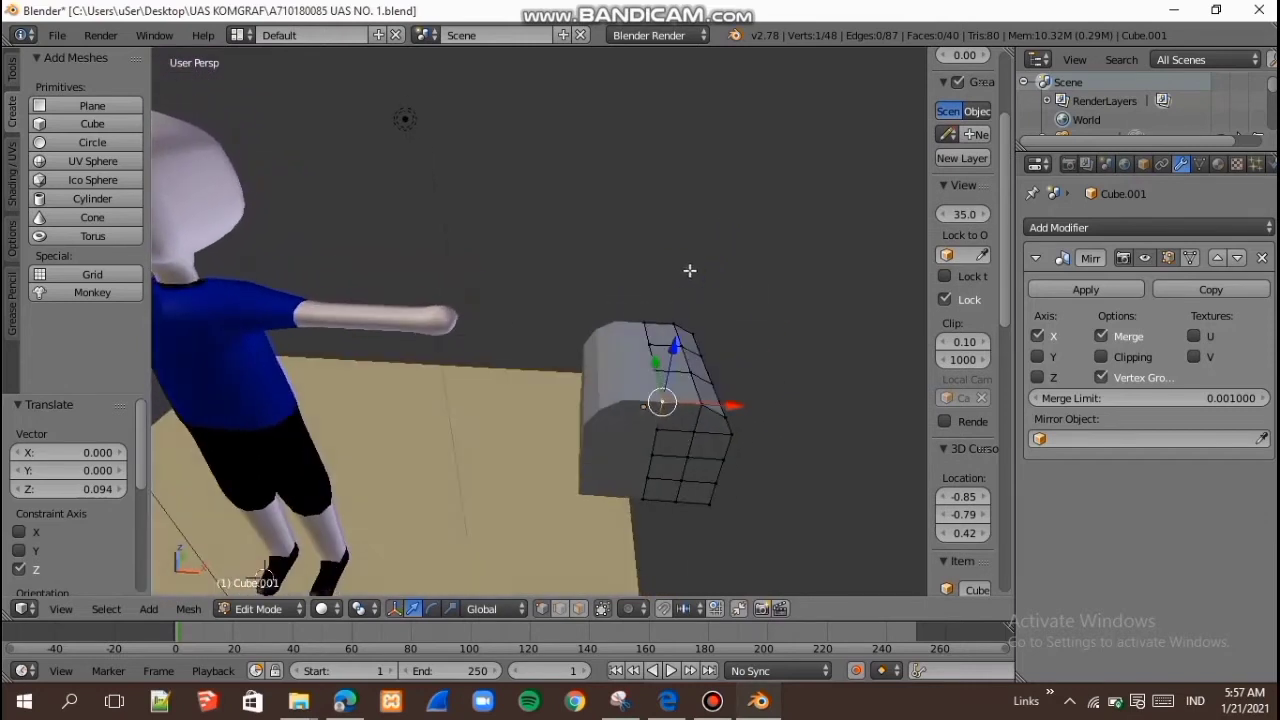
key(b)
drag(668, 414, 657, 318)
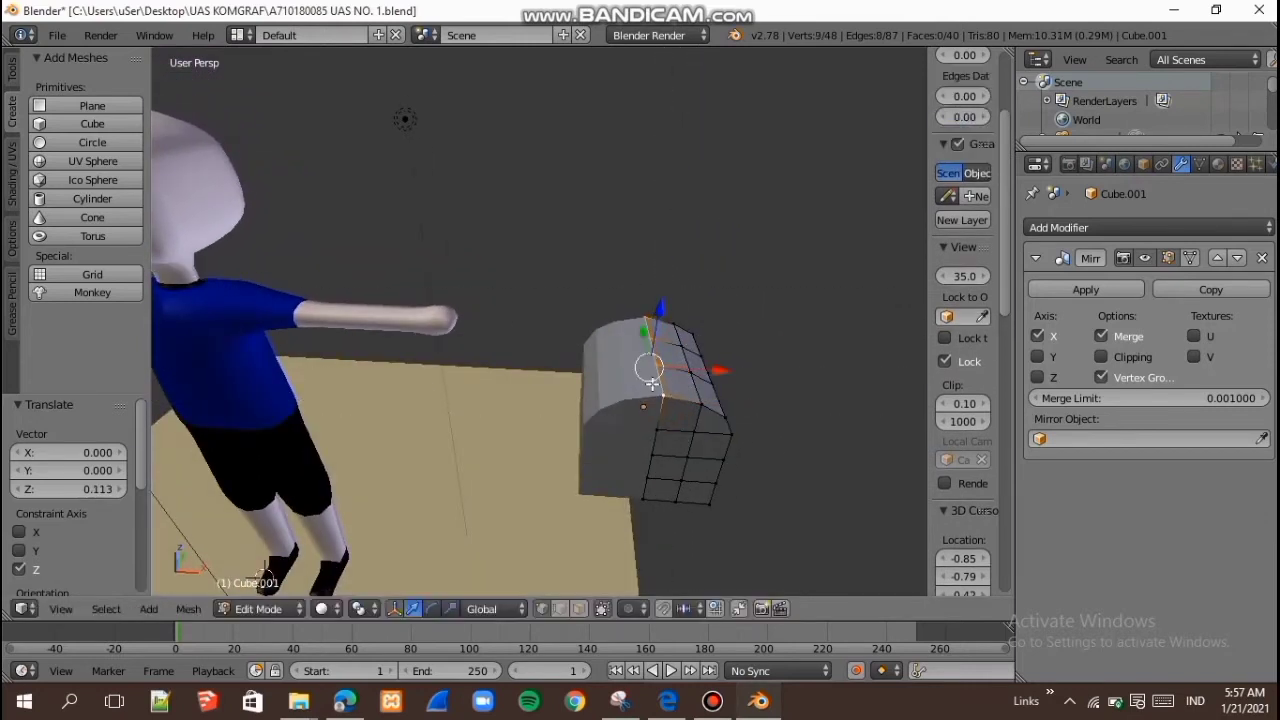
Step: Select the four vertices of the outer side's row just below the top edge and move them outwards about 0.045 in X
key(KP_1)
right_click(760, 205)
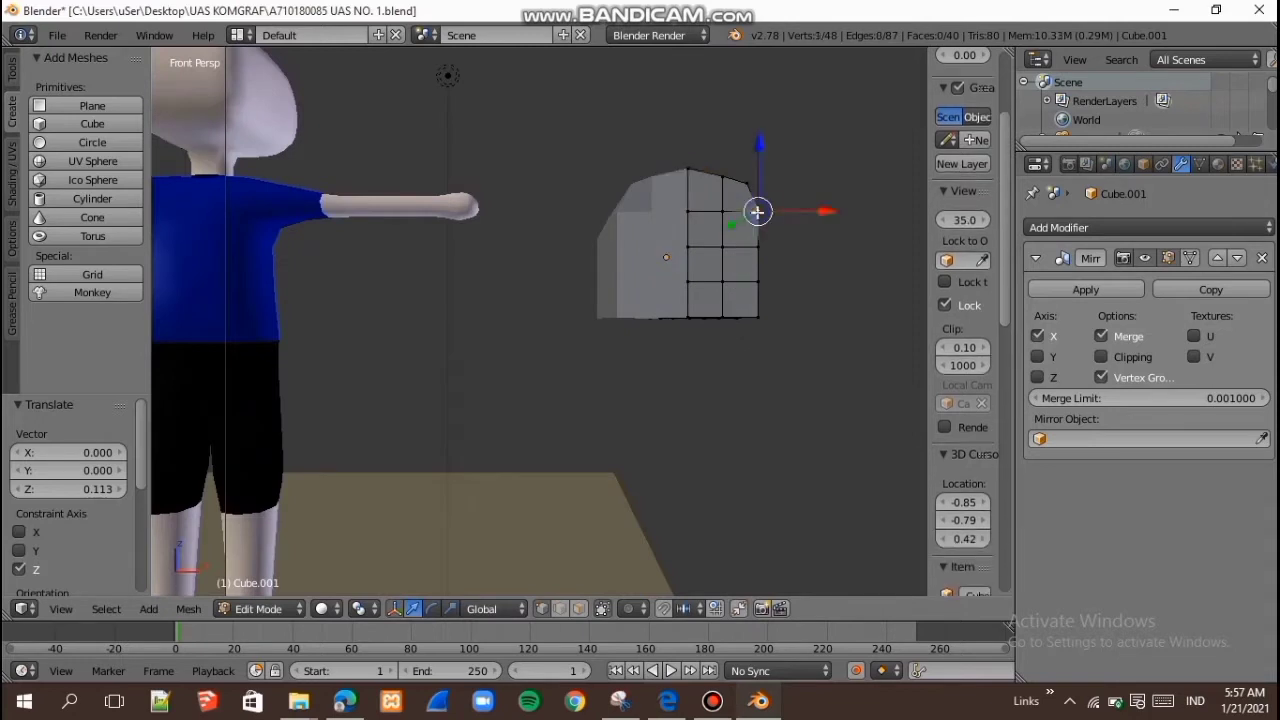
middle_drag(757, 209, 706, 254)
key(b)
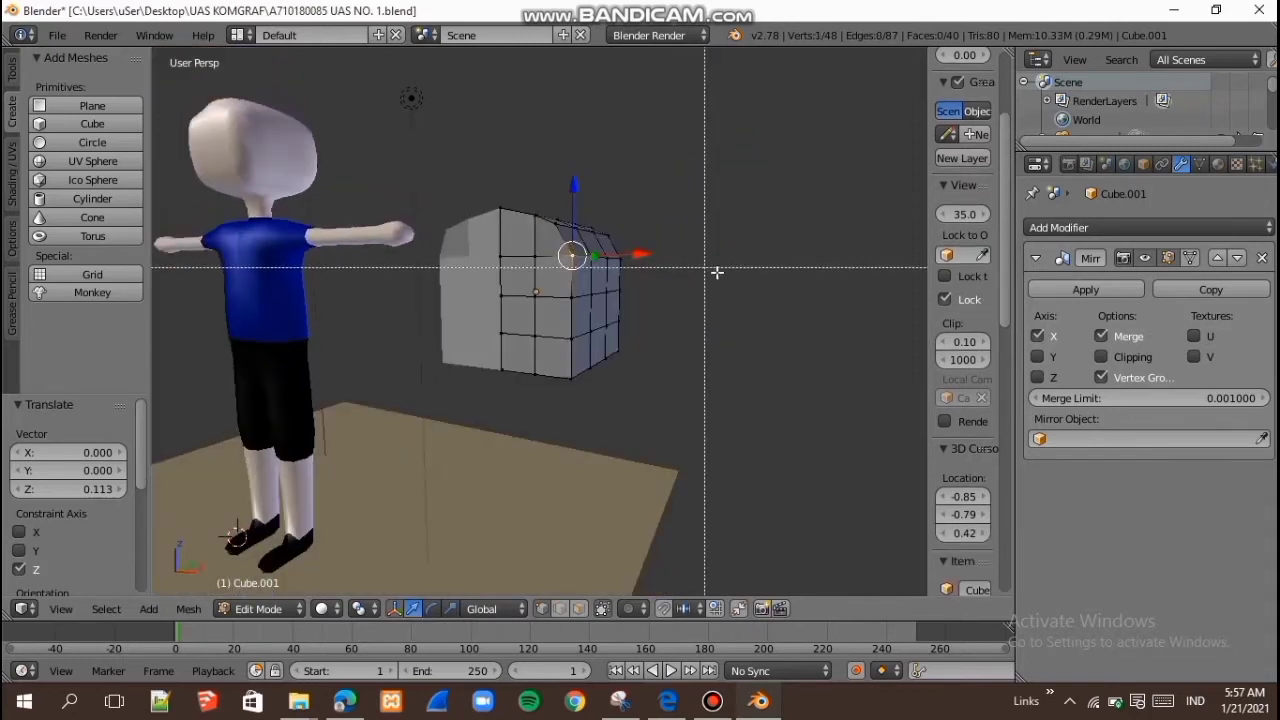
drag(653, 272, 558, 252)
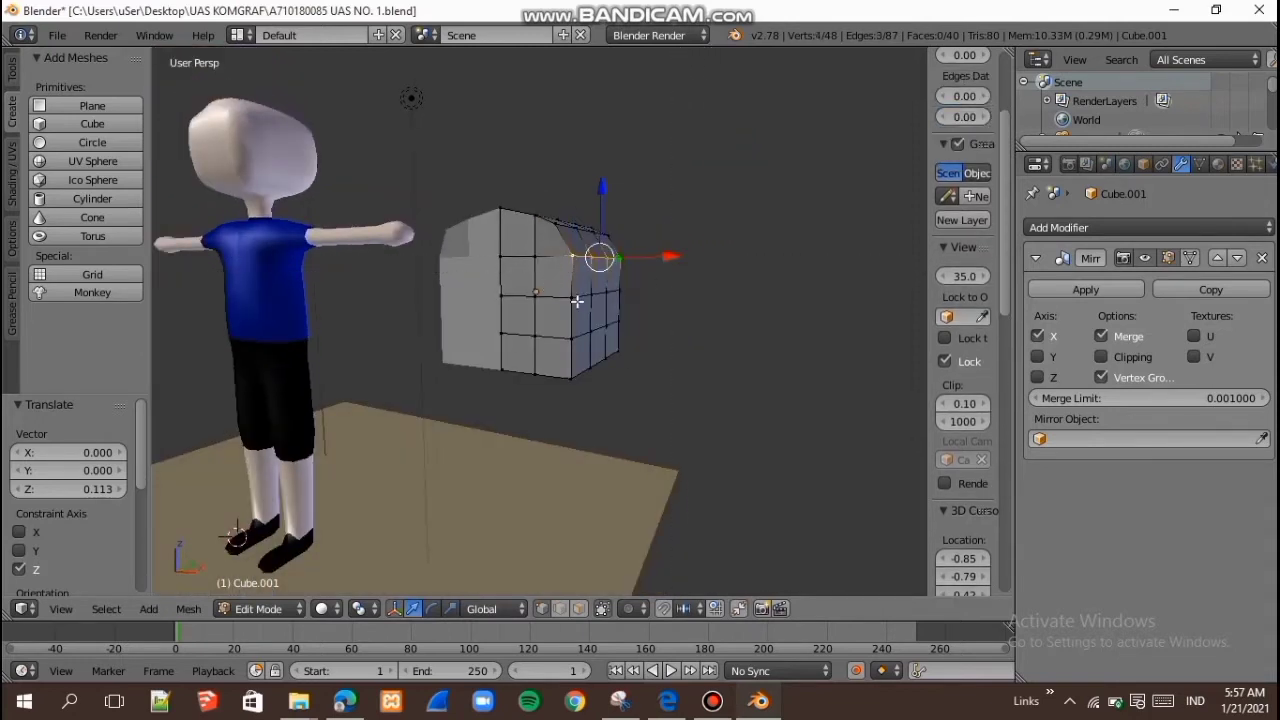
key(KP_1)
drag(771, 221, 762, 240)
Step: Select the four vertices of the outer side's middle row and move them outwards about 0.078 in X
middle_drag(762, 240, 672, 306)
key(b)
drag(606, 354, 548, 330)
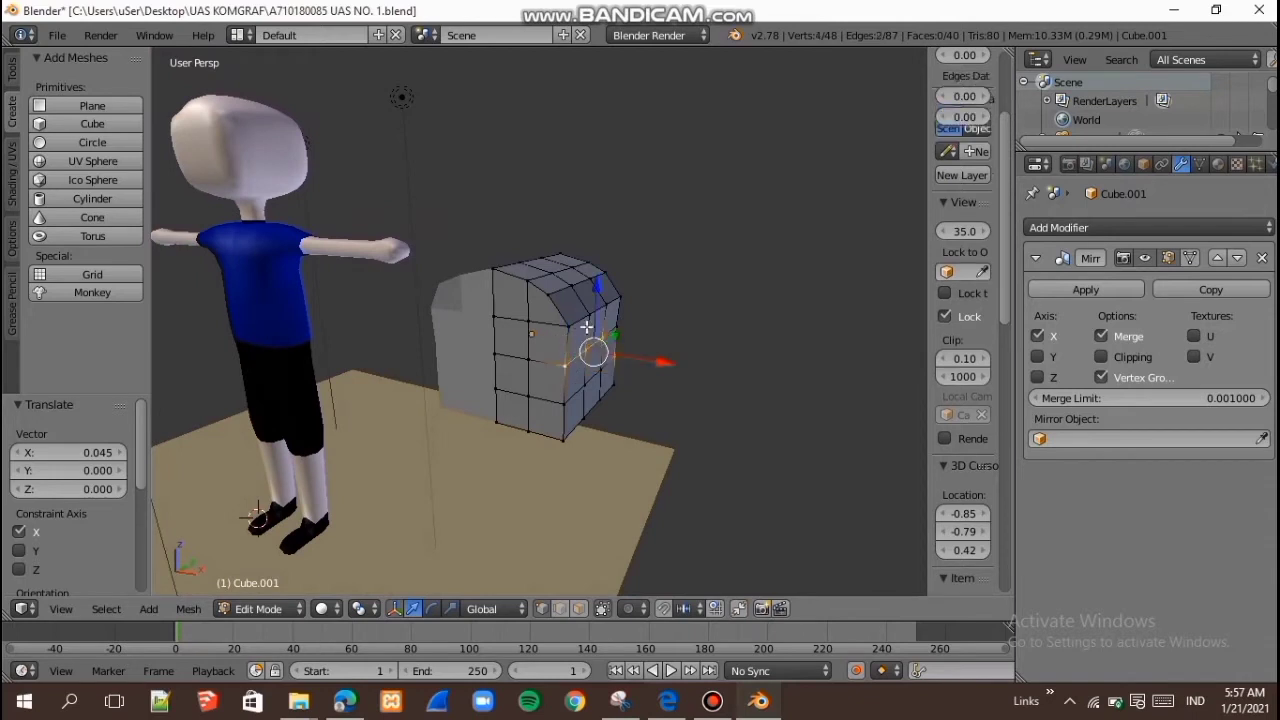
right_click(619, 328)
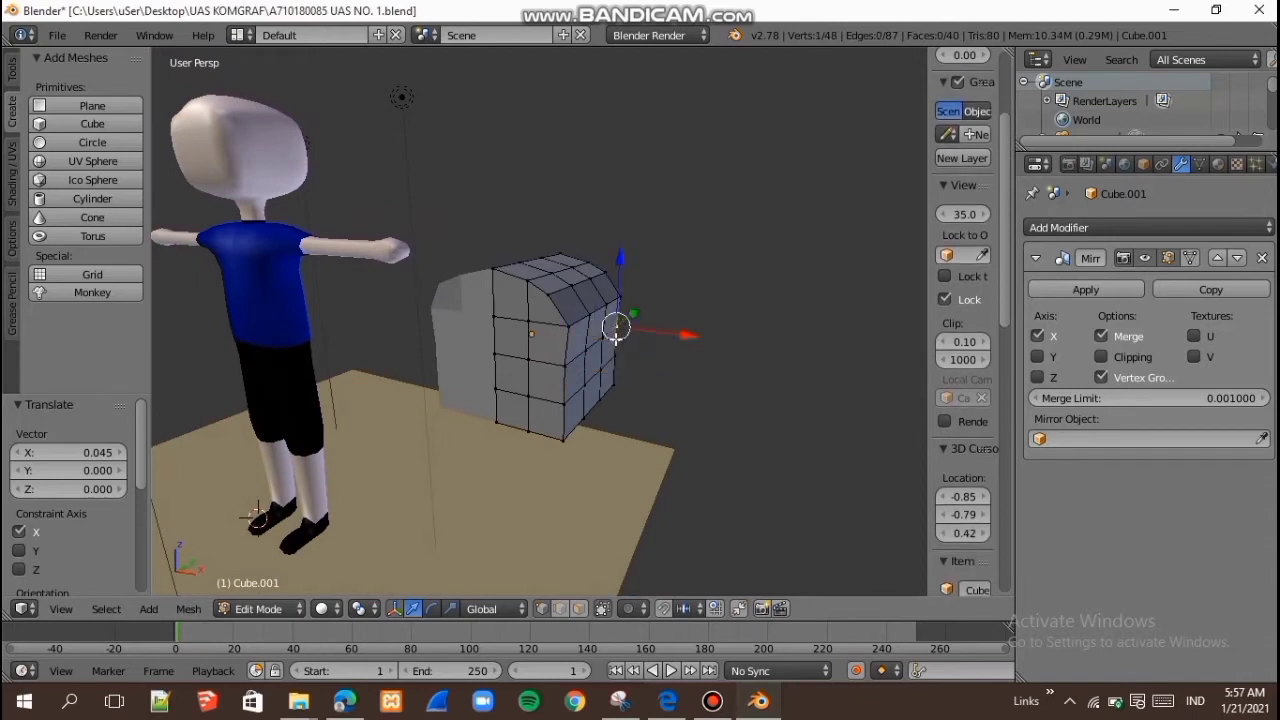
key(b)
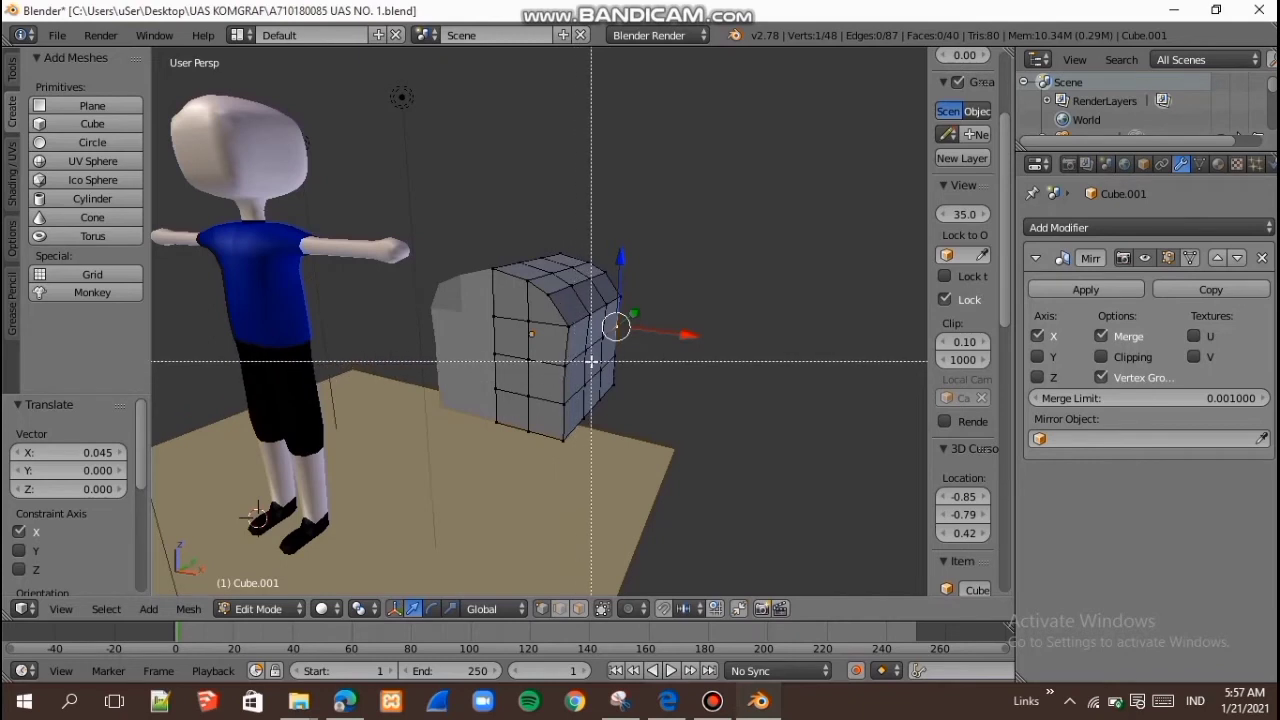
key(Escape)
key(KP_1)
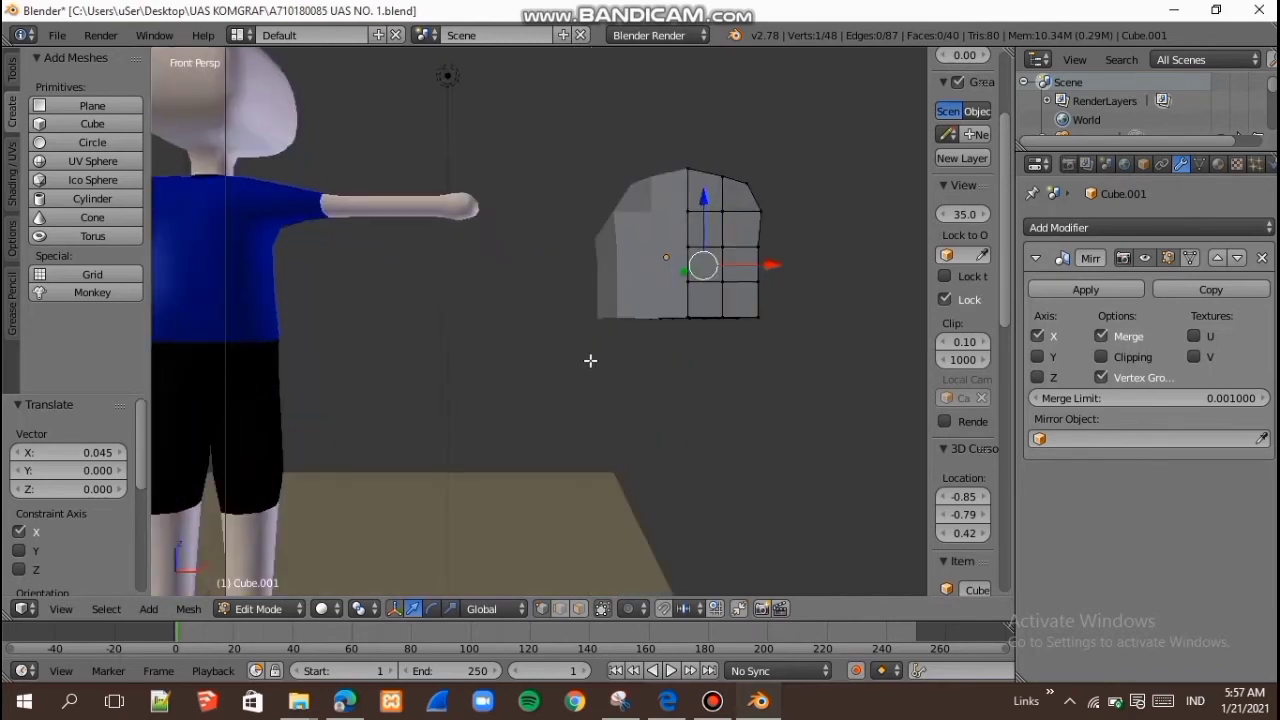
key(b)
drag(740, 230, 772, 266)
middle_drag(764, 268, 684, 314)
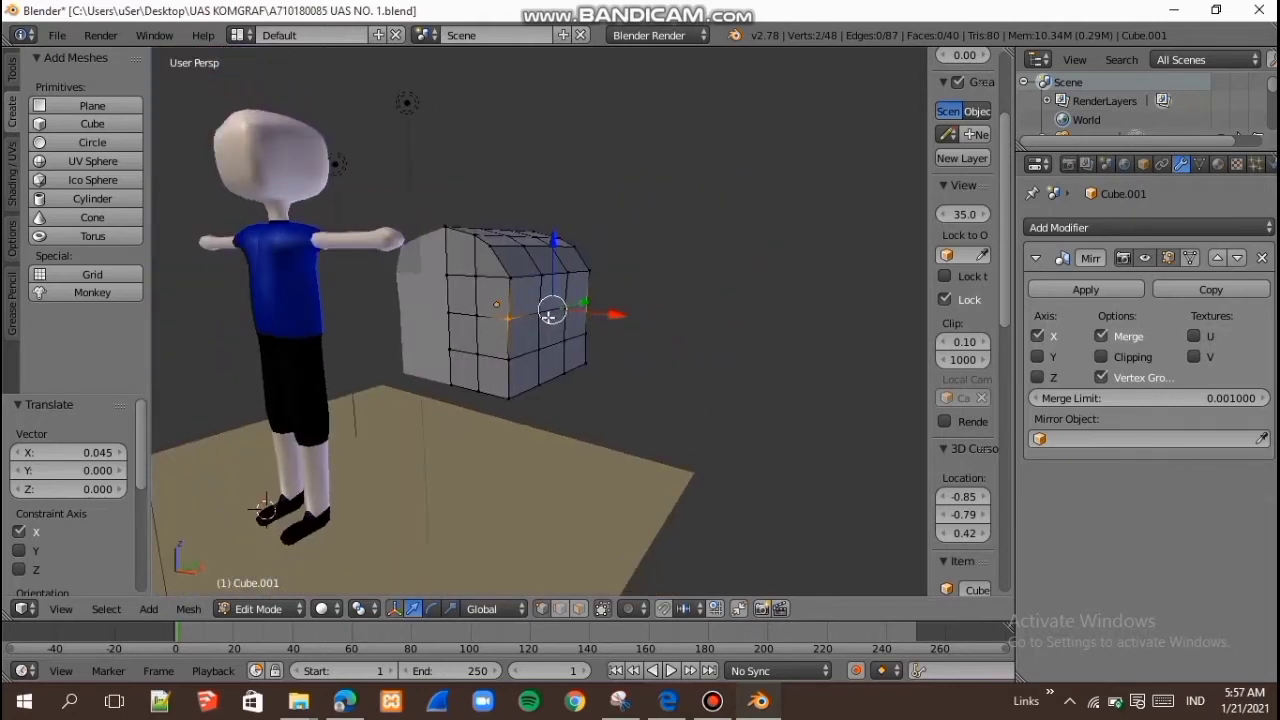
ctrl+right_click(548, 318)
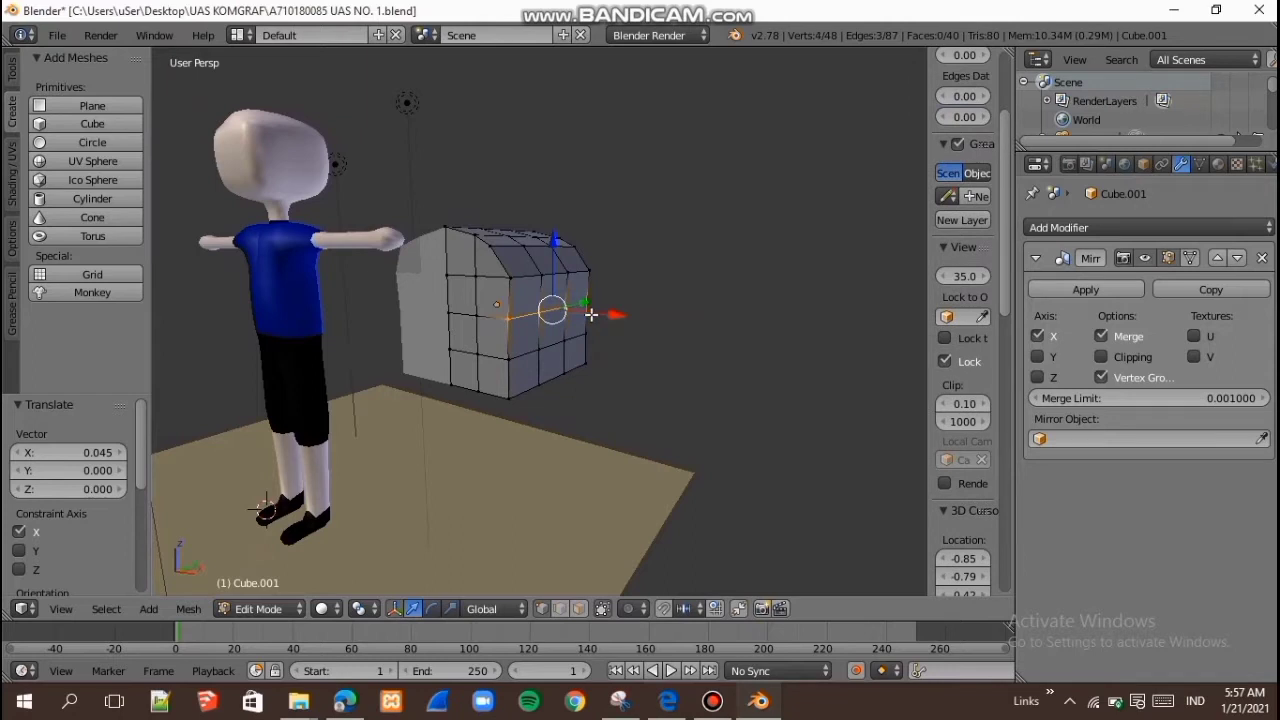
key(KP_1)
drag(774, 261, 778, 263)
Step: Select the four vertices of the outer side's row just above the bottom edge and move them outwards about 0.062 in X
right_click(756, 279)
middle_drag(756, 281, 669, 300)
key(b)
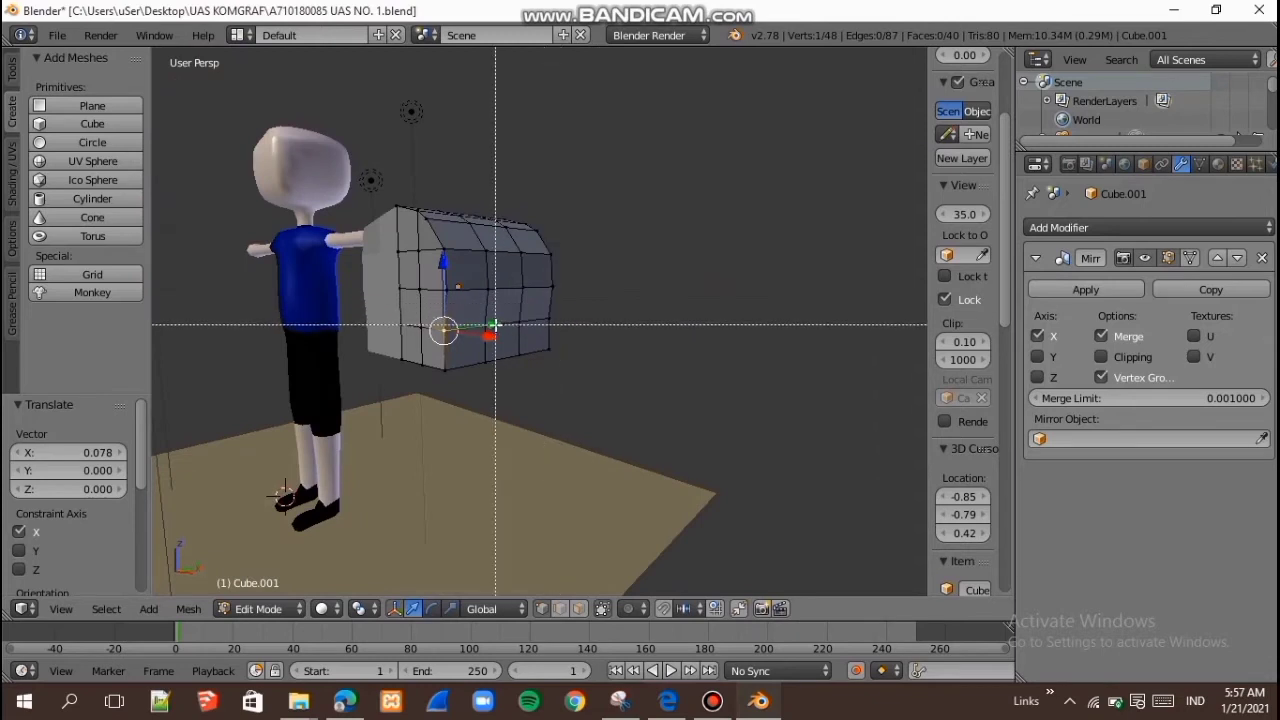
drag(570, 326, 440, 320)
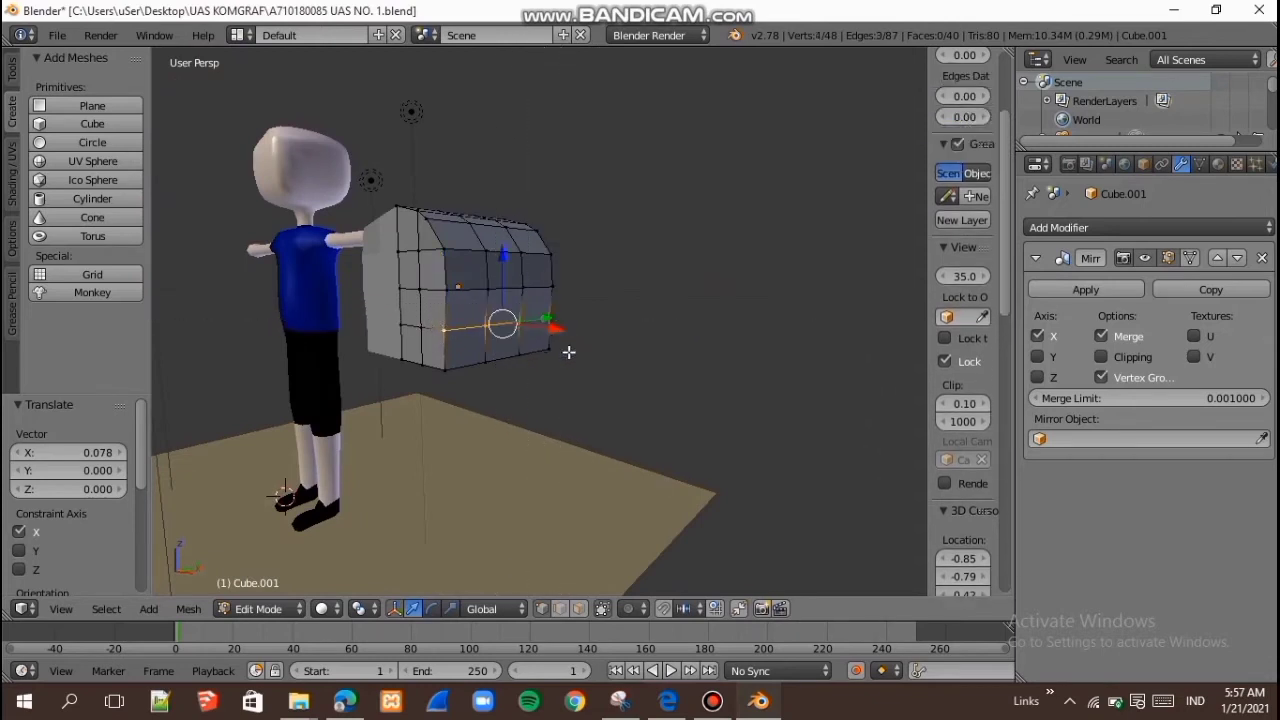
key(KP_1)
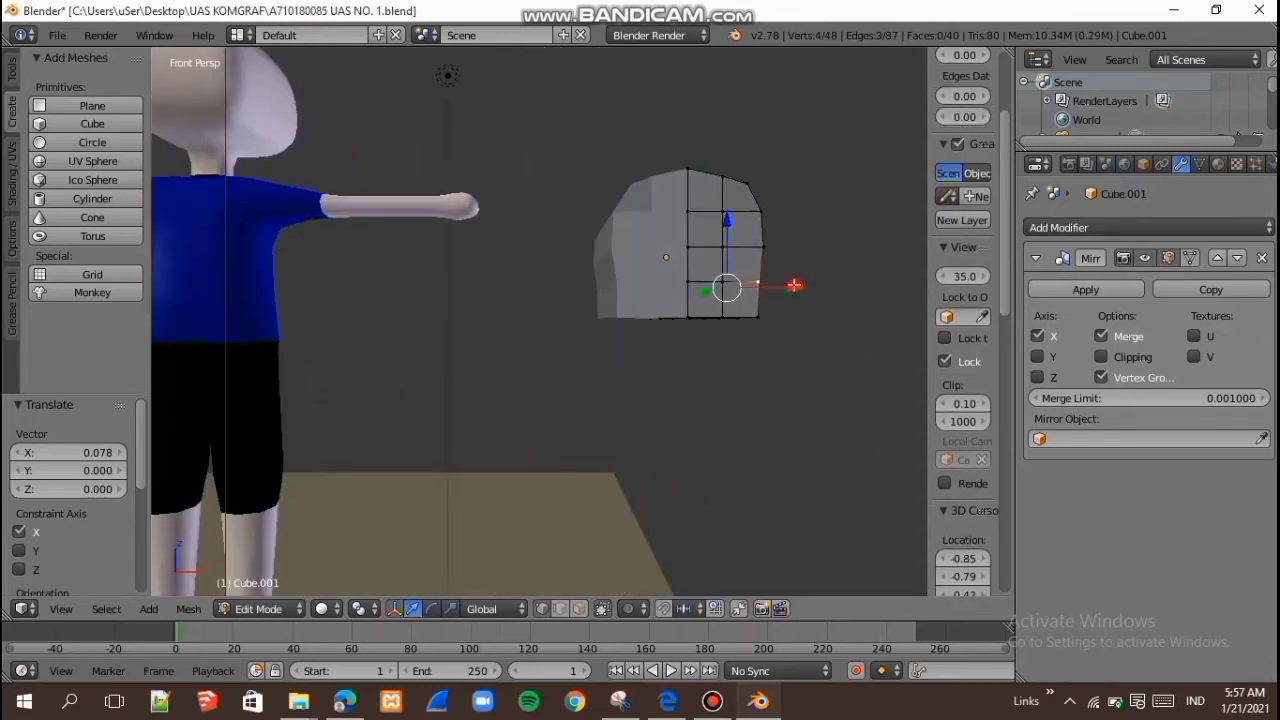
key(g)
key(x)
click(797, 286)
Step: Select the four vertices of the outer side's bottom edge and move them about -0.031 in X and 0.217 in Z
right_click(759, 321)
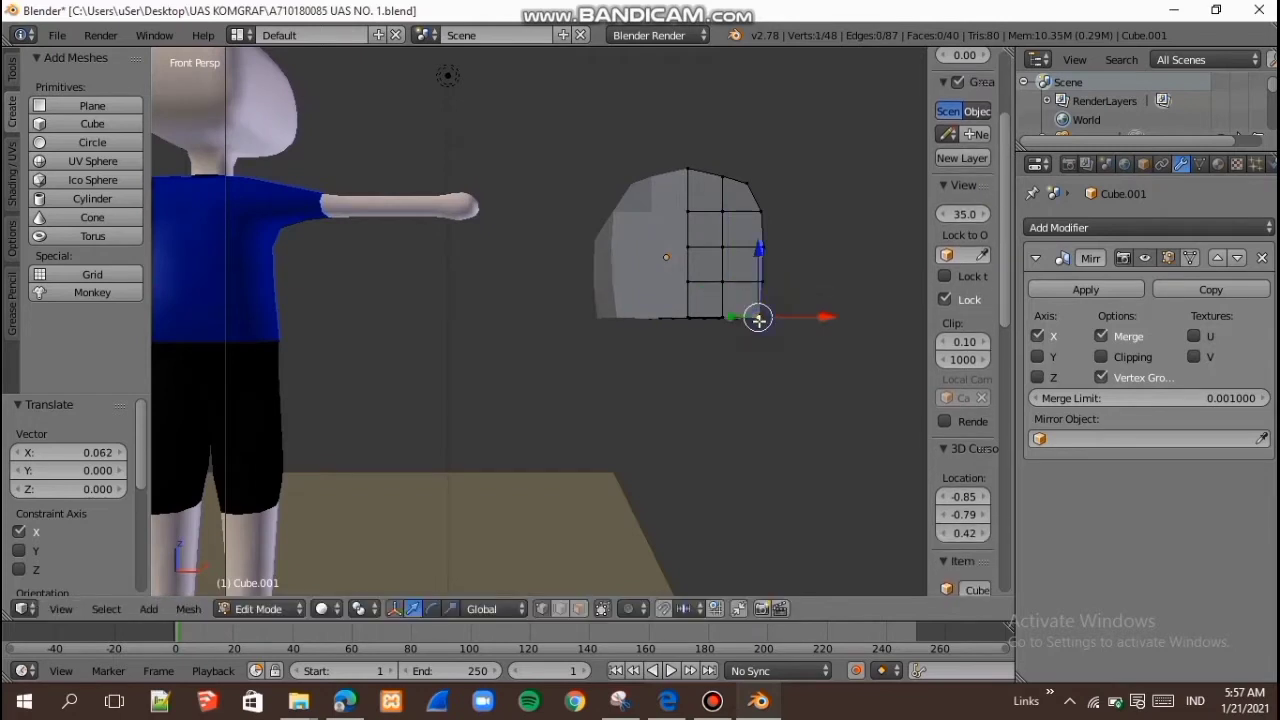
key(b)
drag(772, 348, 757, 306)
middle_drag(765, 323, 769, 297)
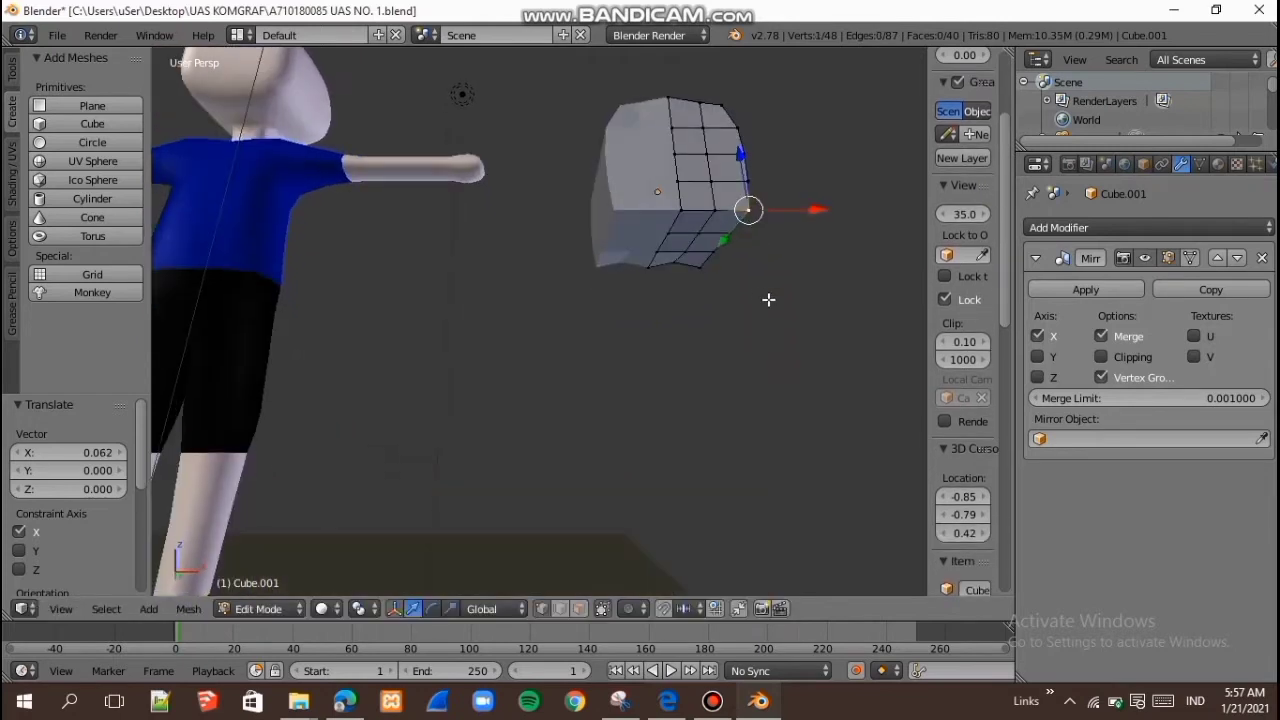
shift+right_click(735, 226)
shift+right_click(712, 256)
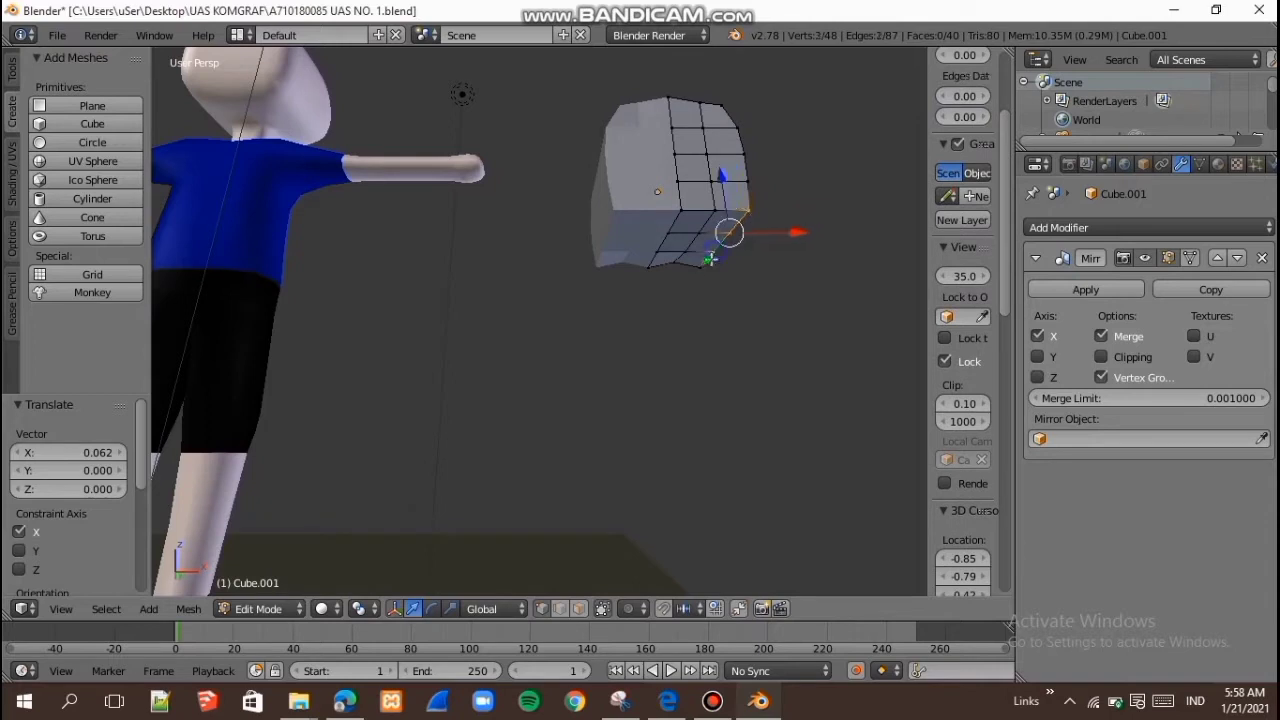
shift+right_click(704, 267)
key(KP_1)
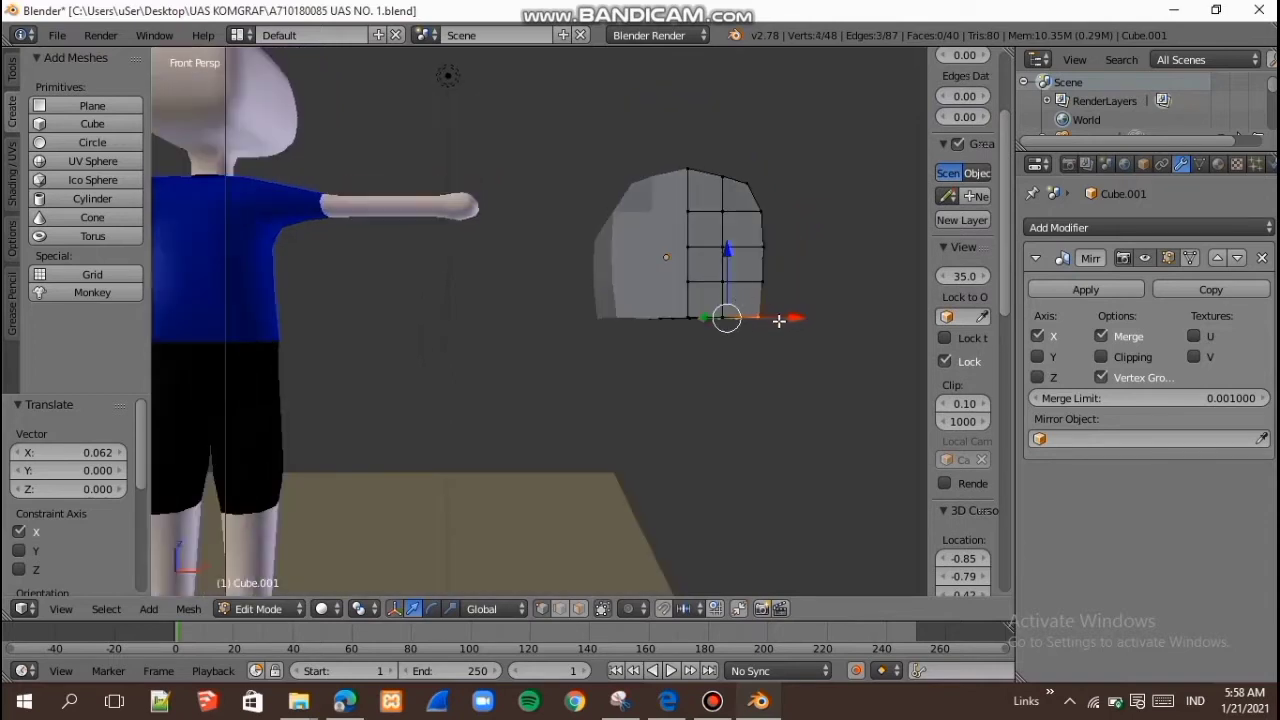
drag(779, 320, 777, 322)
key(g)
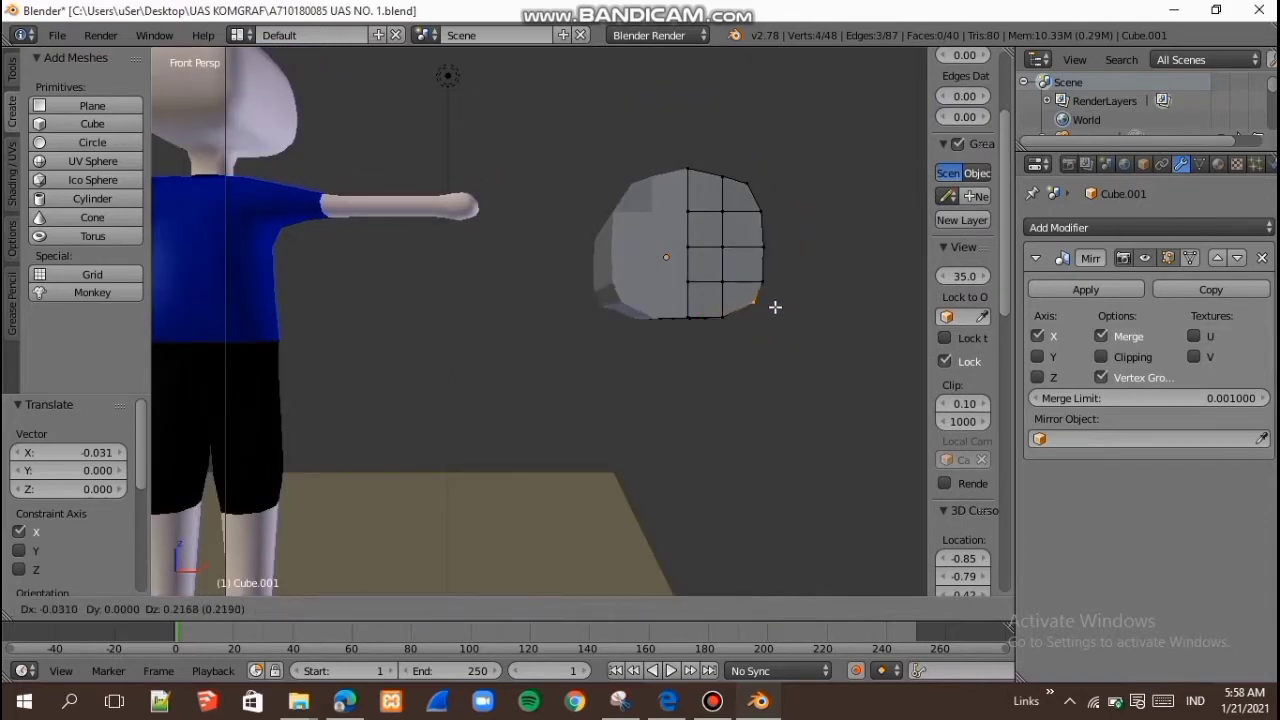
click(775, 307)
Step: Select the four underside vertices midway between the mirror seam and the outer edge and lower them about 0.031 in Z
right_click(710, 317)
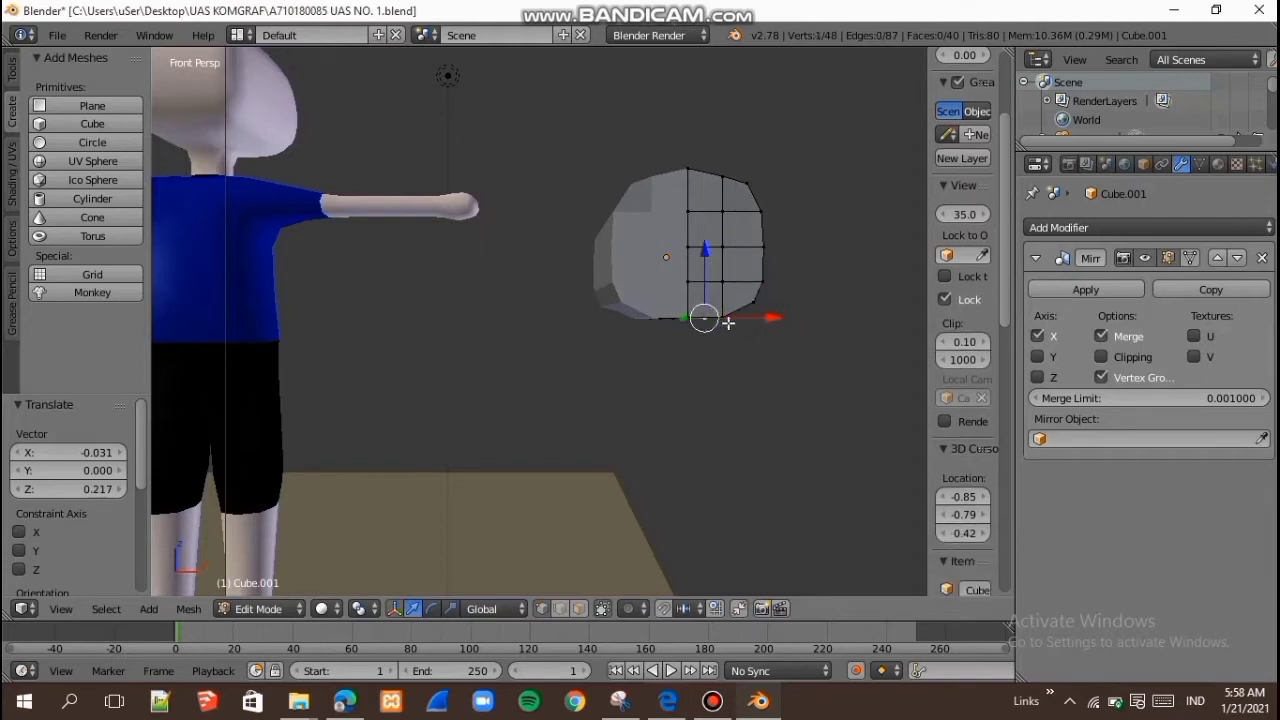
right_click(725, 321)
middle_drag(724, 320, 715, 266)
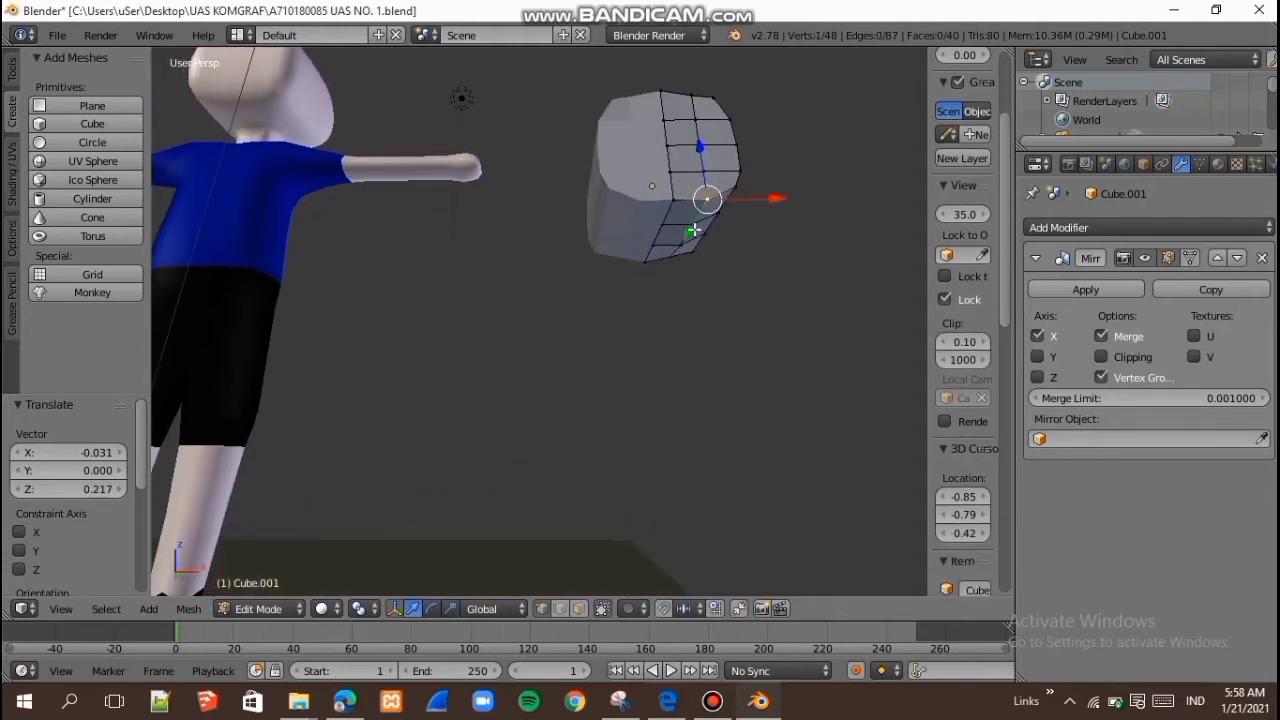
shift+right_click(694, 230)
shift+right_click(682, 252)
shift+right_click(668, 258)
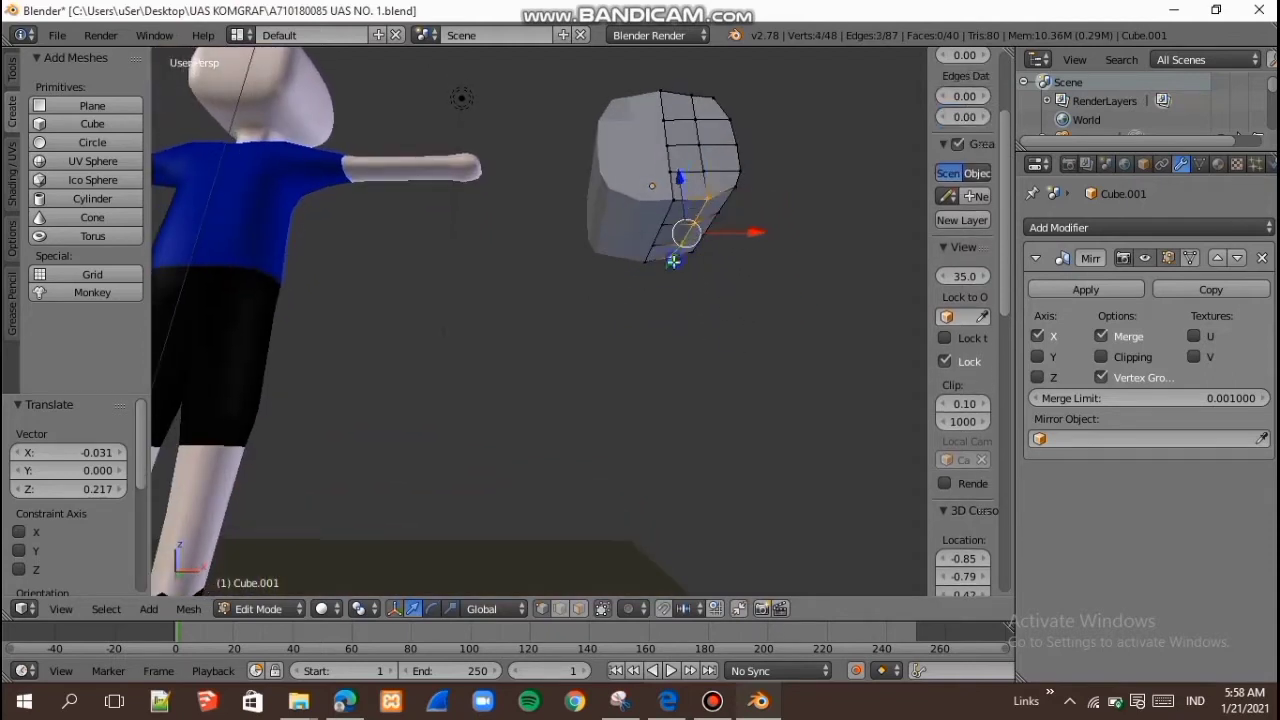
key(KP_1)
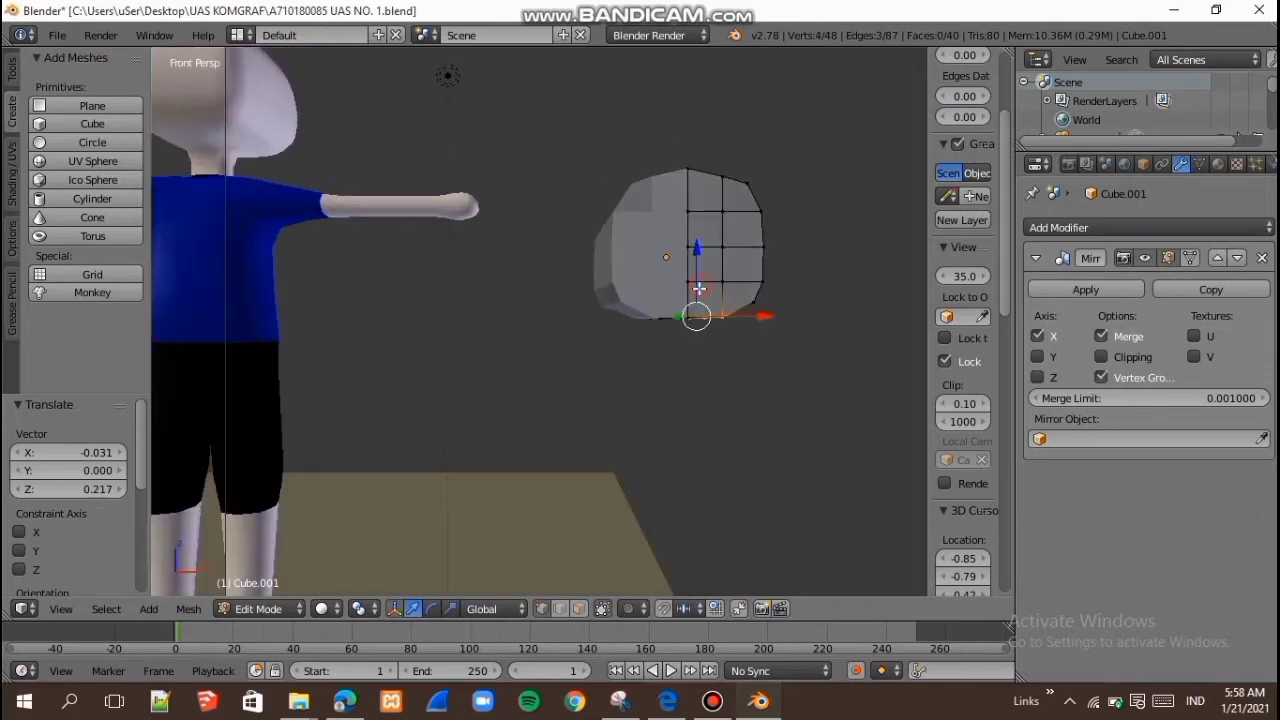
drag(699, 288, 697, 292)
Step: Select the bottom row of vertices along the mirror seam and lower it about 0.111 in Z
right_click(690, 317)
middle_drag(704, 332, 687, 254)
shift+right_click(668, 219)
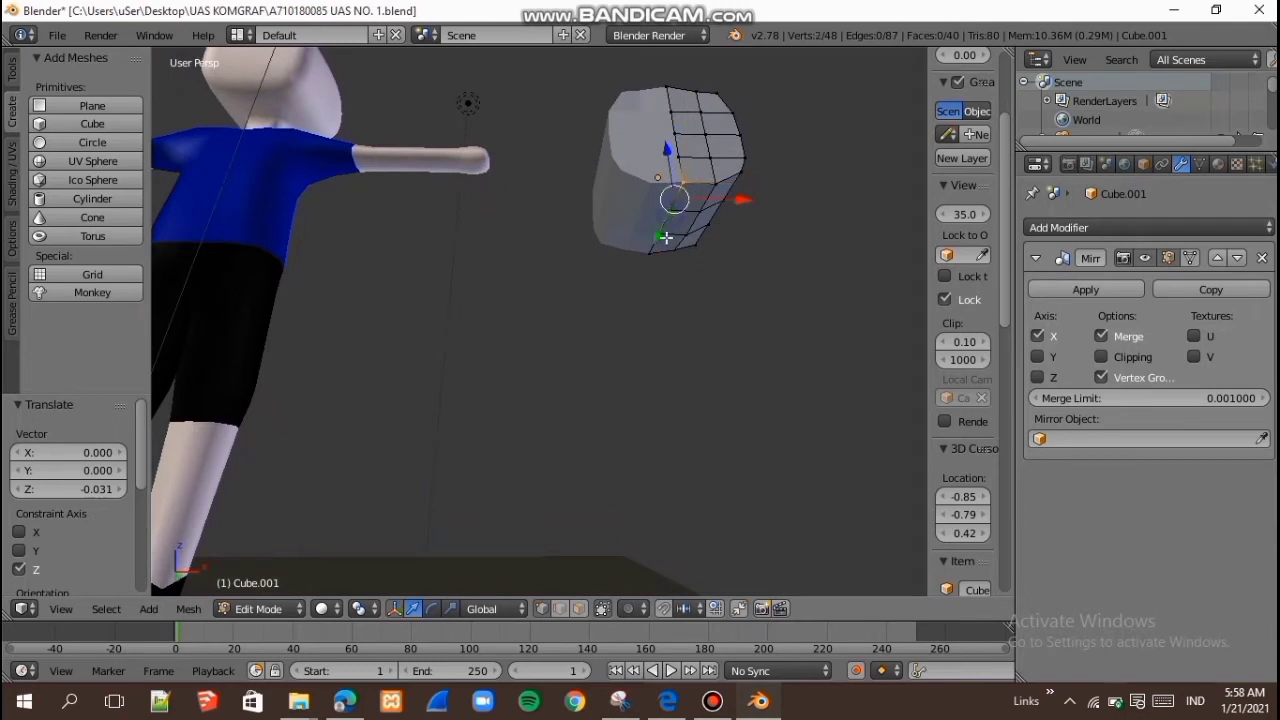
shift+right_click(650, 255)
shift+right_click(664, 240)
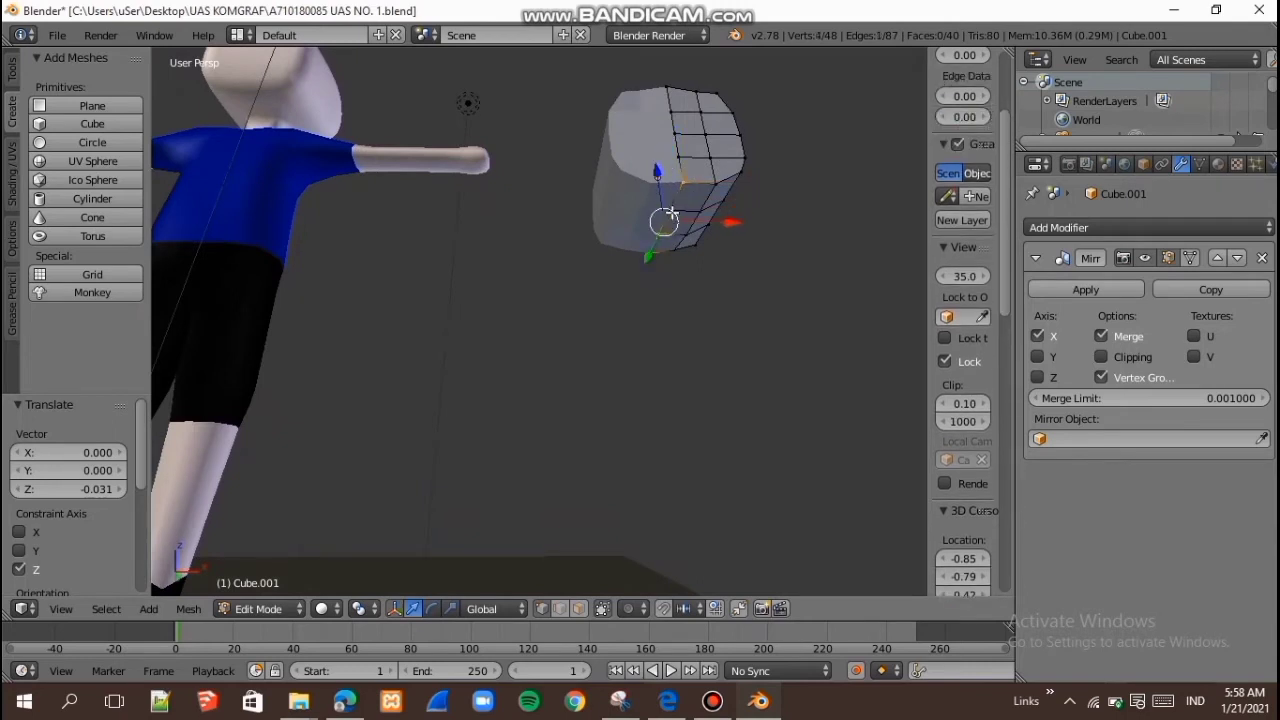
shift+right_click(678, 229)
shift+right_click(668, 213)
shift+right_click(676, 214)
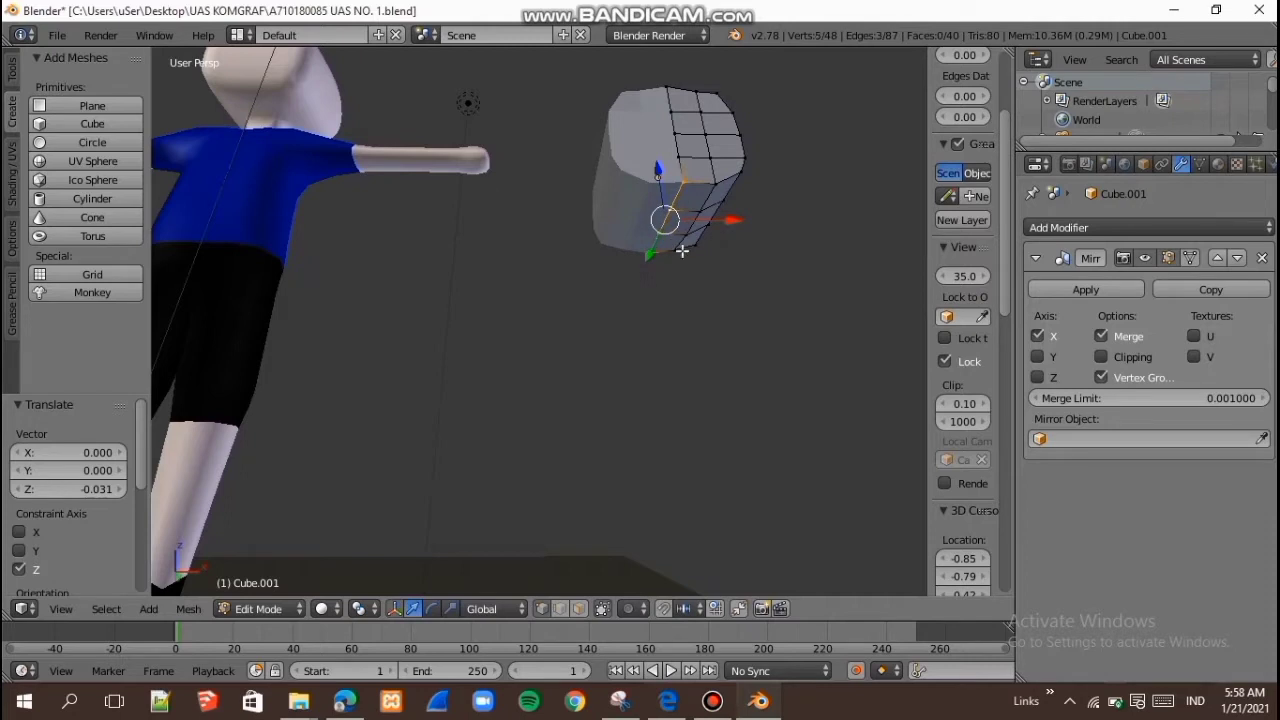
key(KP_1)
drag(671, 246, 671, 257)
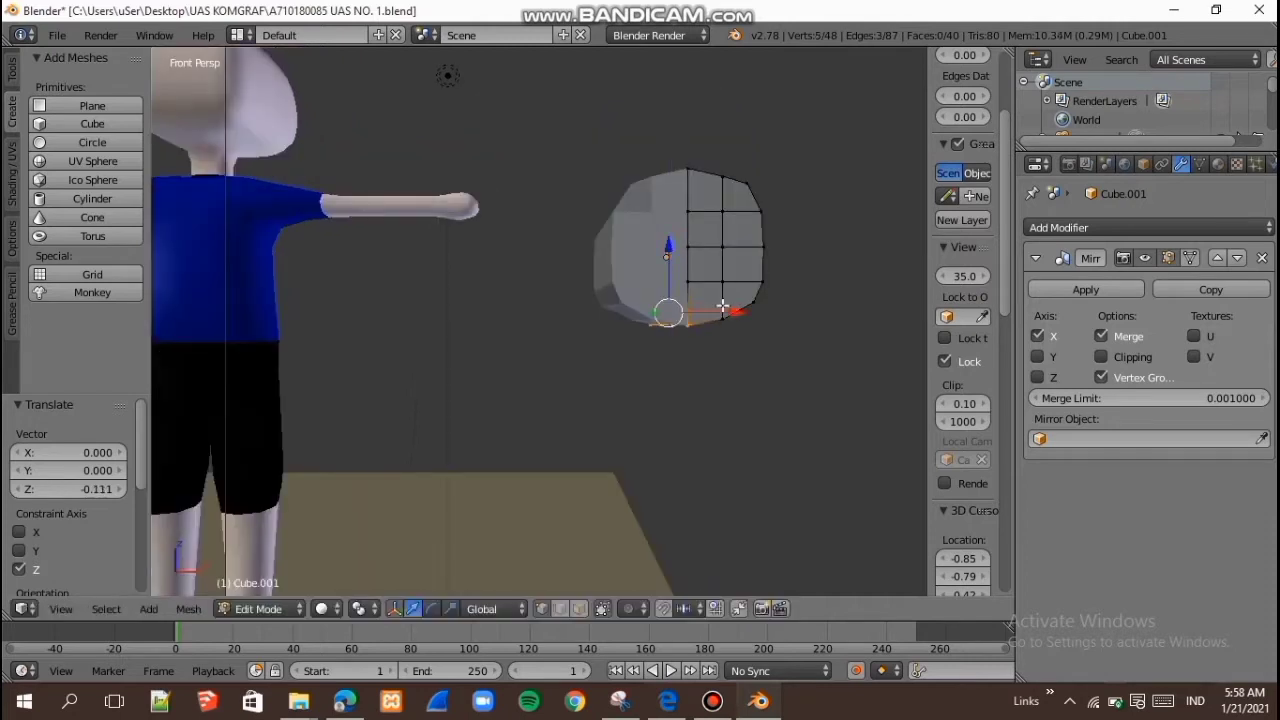
Step: Examine the rounded mesh's outline from the front, the side and underneath
scroll(730, 310, down, 3)
middle_drag(740, 317, 640, 348)
scroll(637, 346, up, 5)
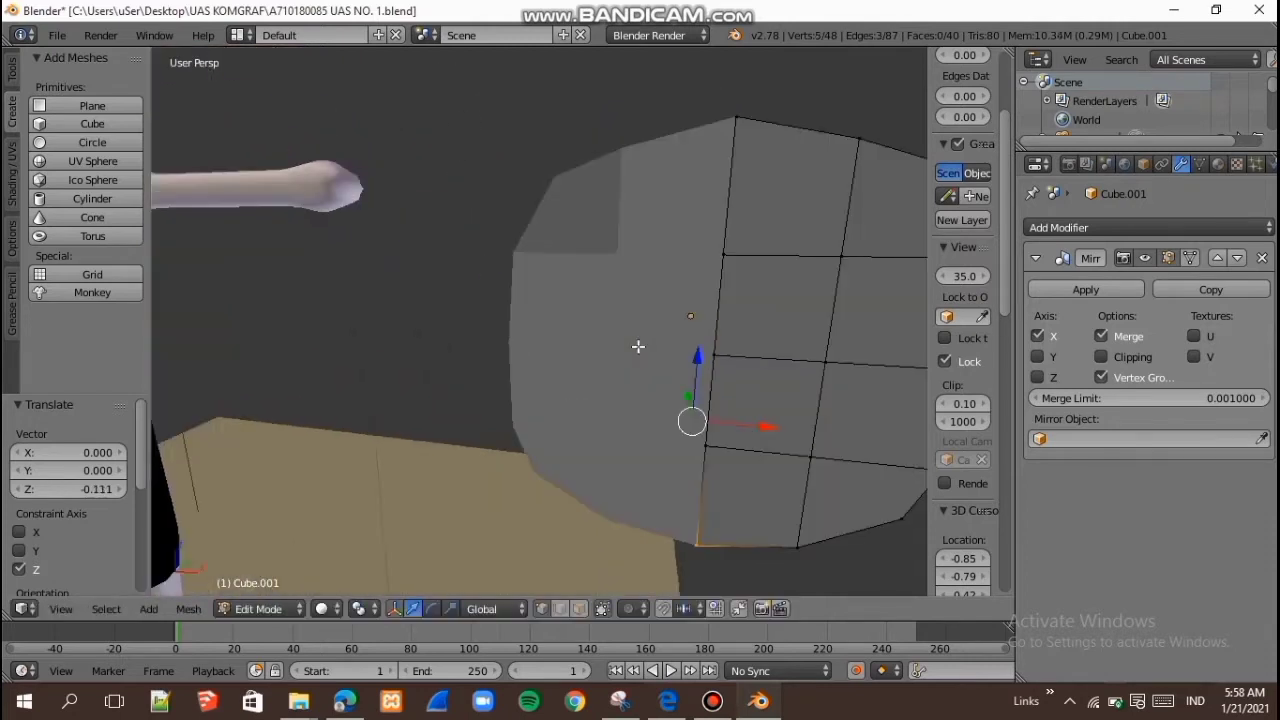
scroll(638, 349, down, 5)
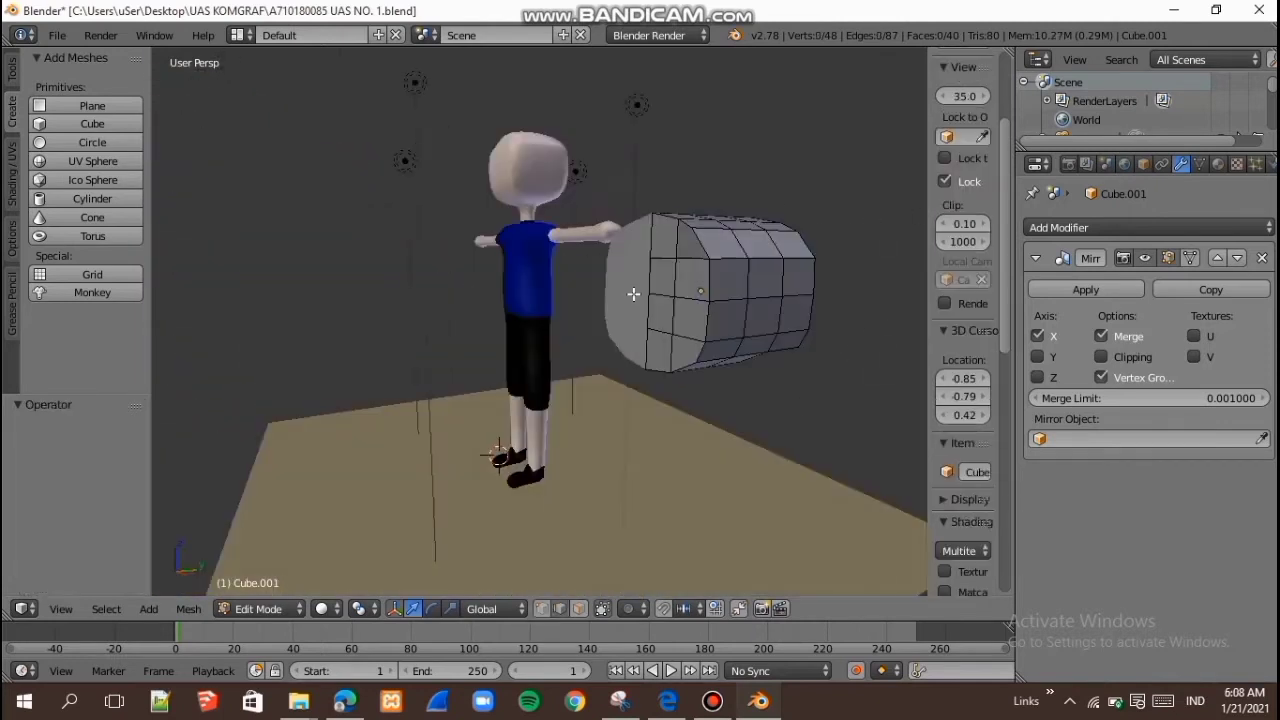
middle_drag(633, 294, 742, 265)
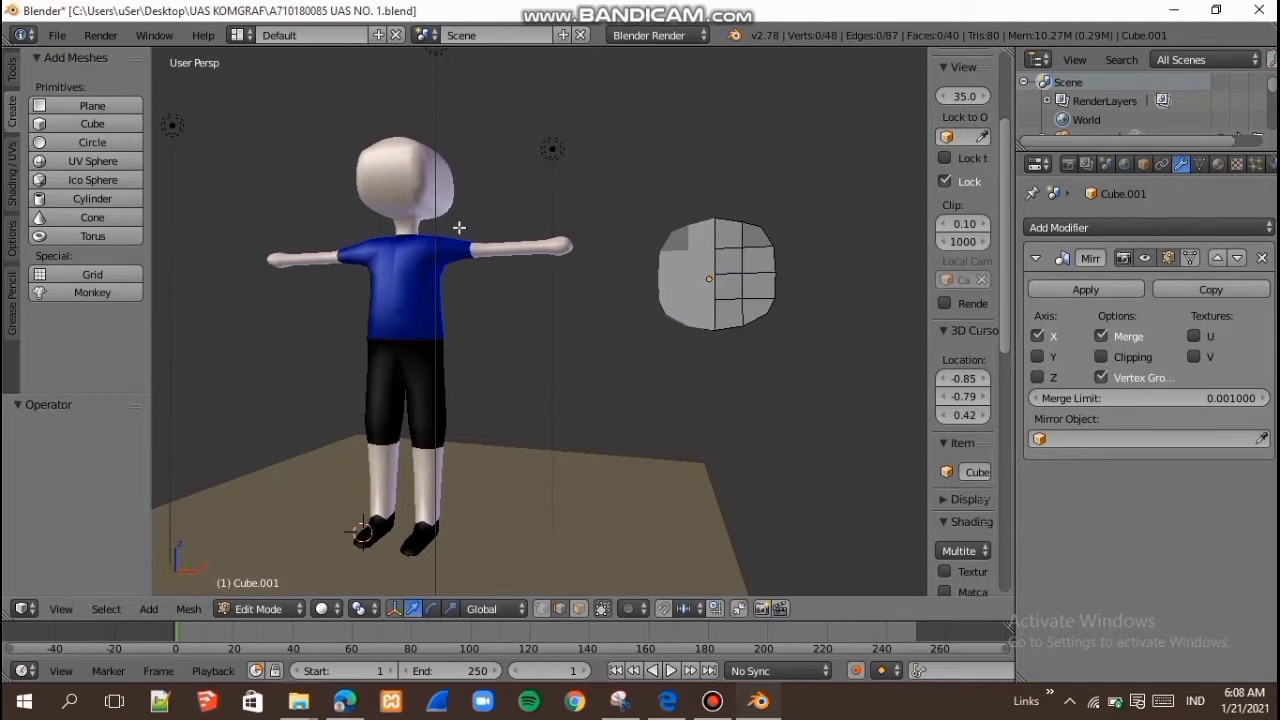
middle_drag(459, 228, 700, 312)
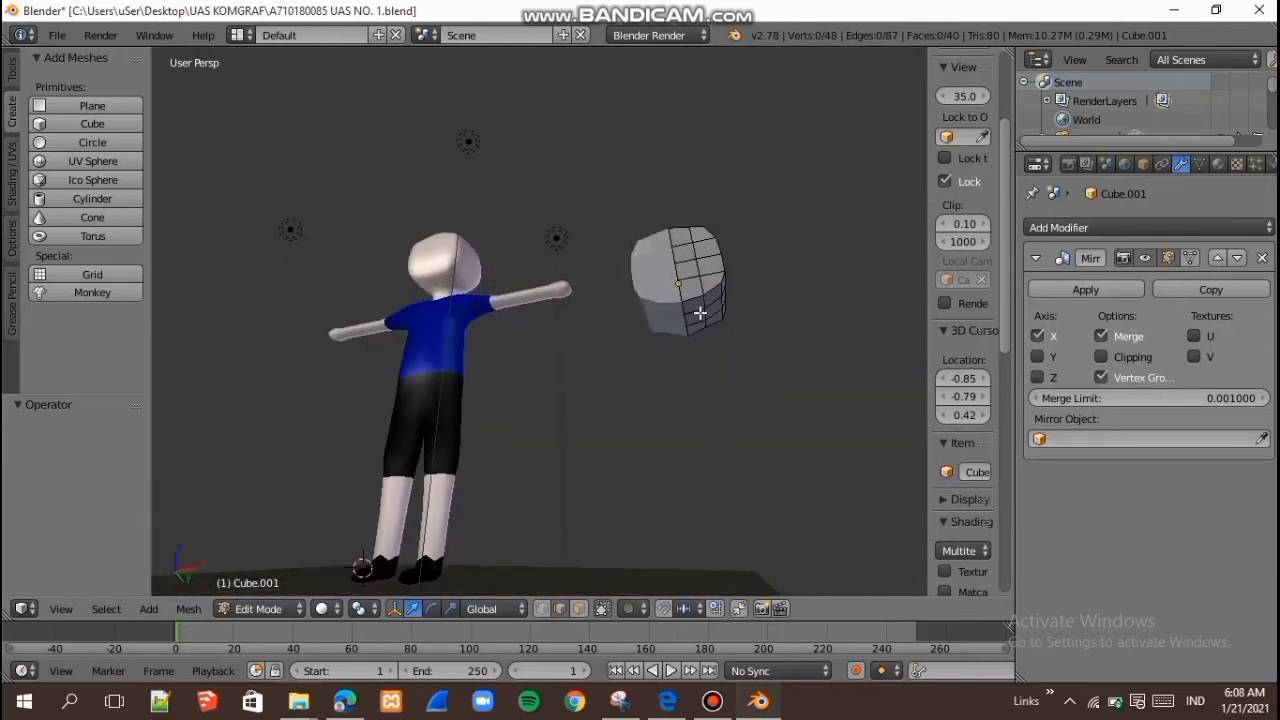
scroll(700, 313, up, 2)
middle_drag(720, 374, 431, 299)
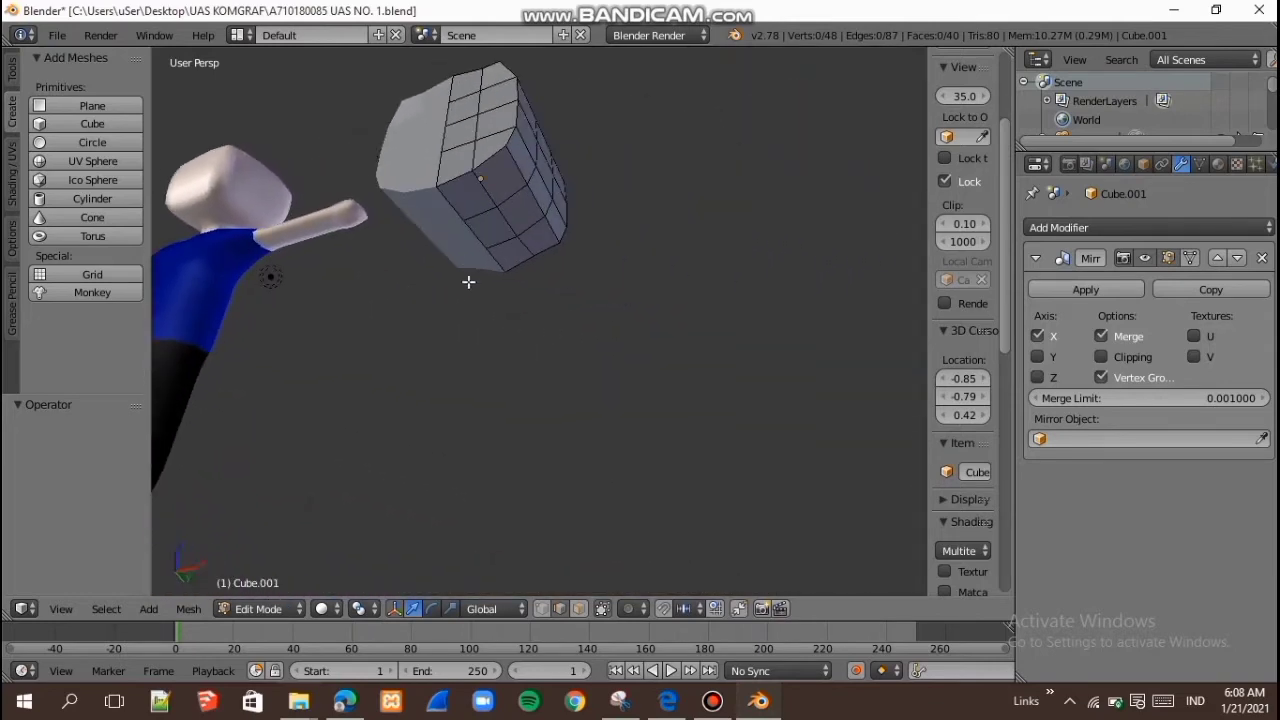
middle_drag(481, 241, 646, 266)
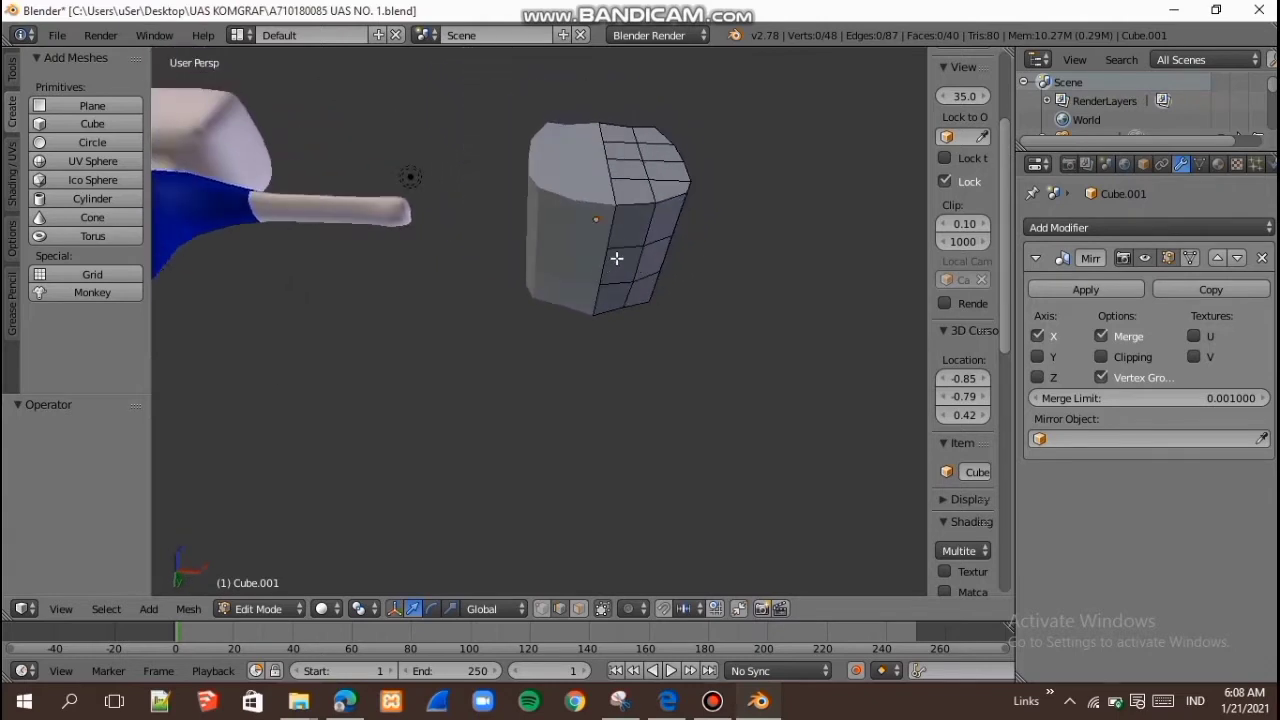
Step: Select the underside's rear crosswise edge beside the mirror seam and try moving it along Z and freely
right_click(619, 272)
drag(612, 275, 616, 283)
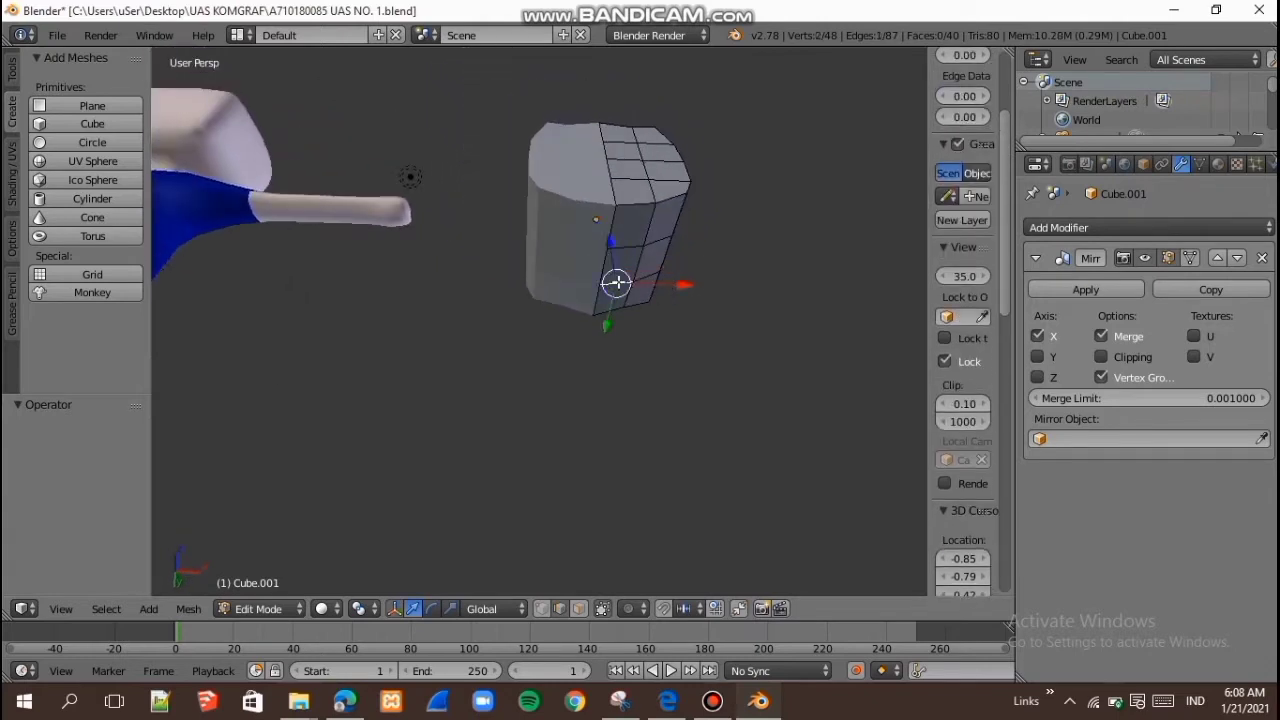
key(g)
key(z)
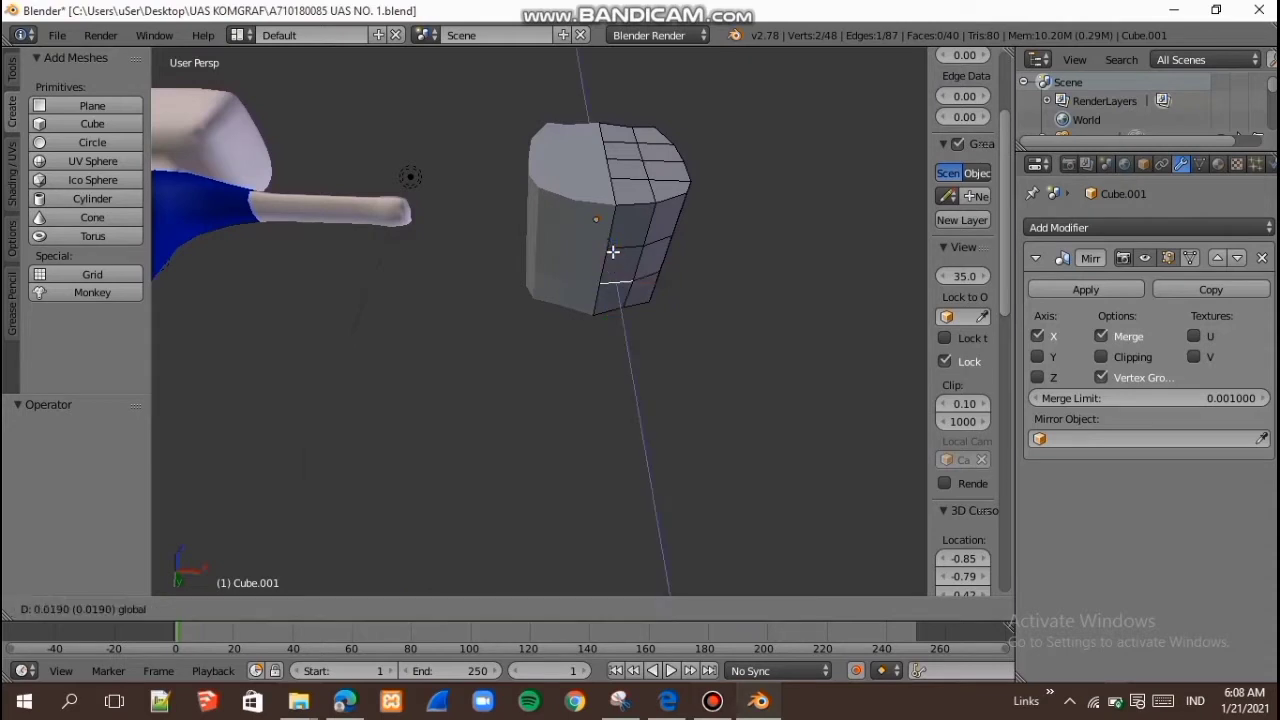
drag(615, 250, 613, 251)
middle_drag(619, 322, 640, 369)
right_click(635, 357)
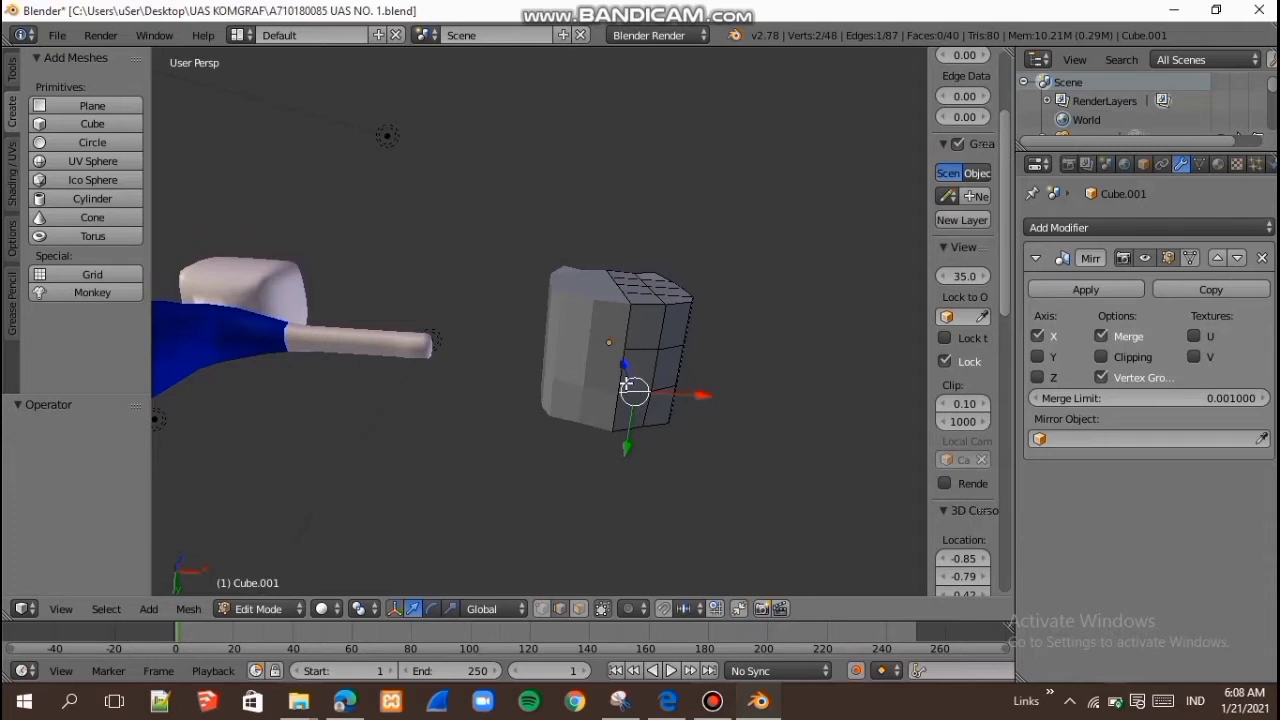
key(g)
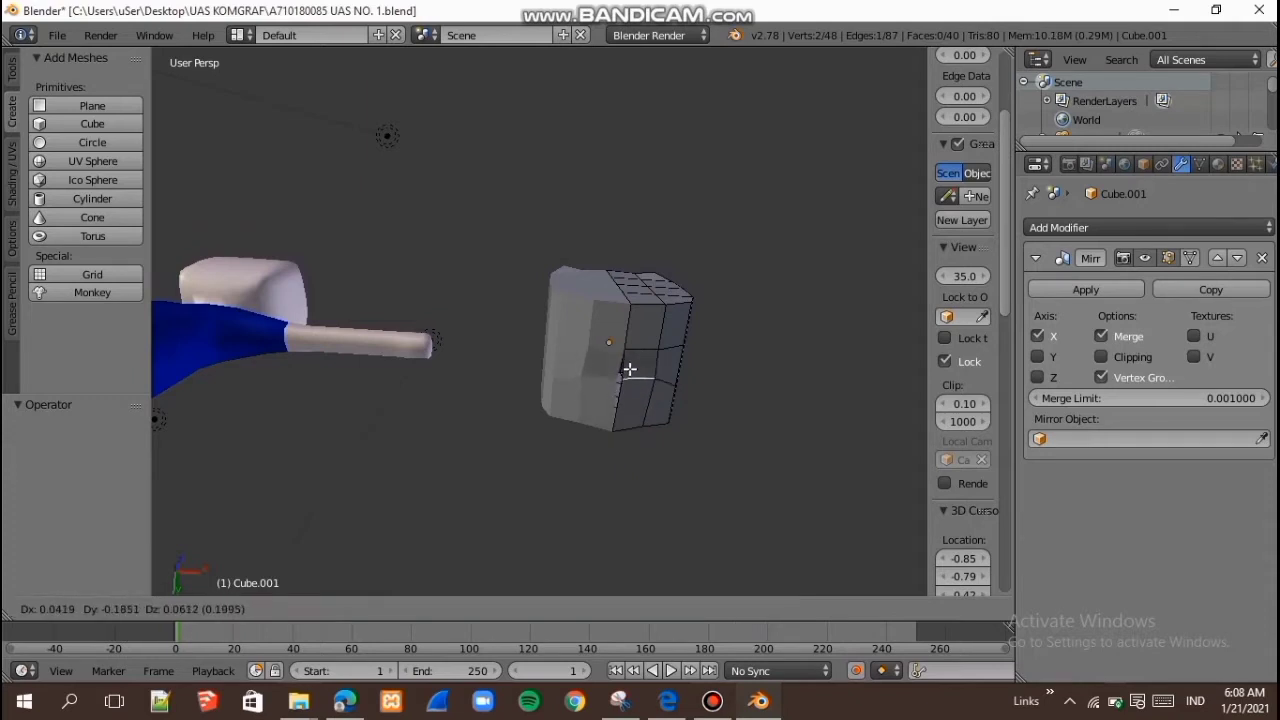
click(630, 368)
Step: Enable Clipping in the Mirror modifier and move the selected underside edge towards the front of the mesh
click(1101, 357)
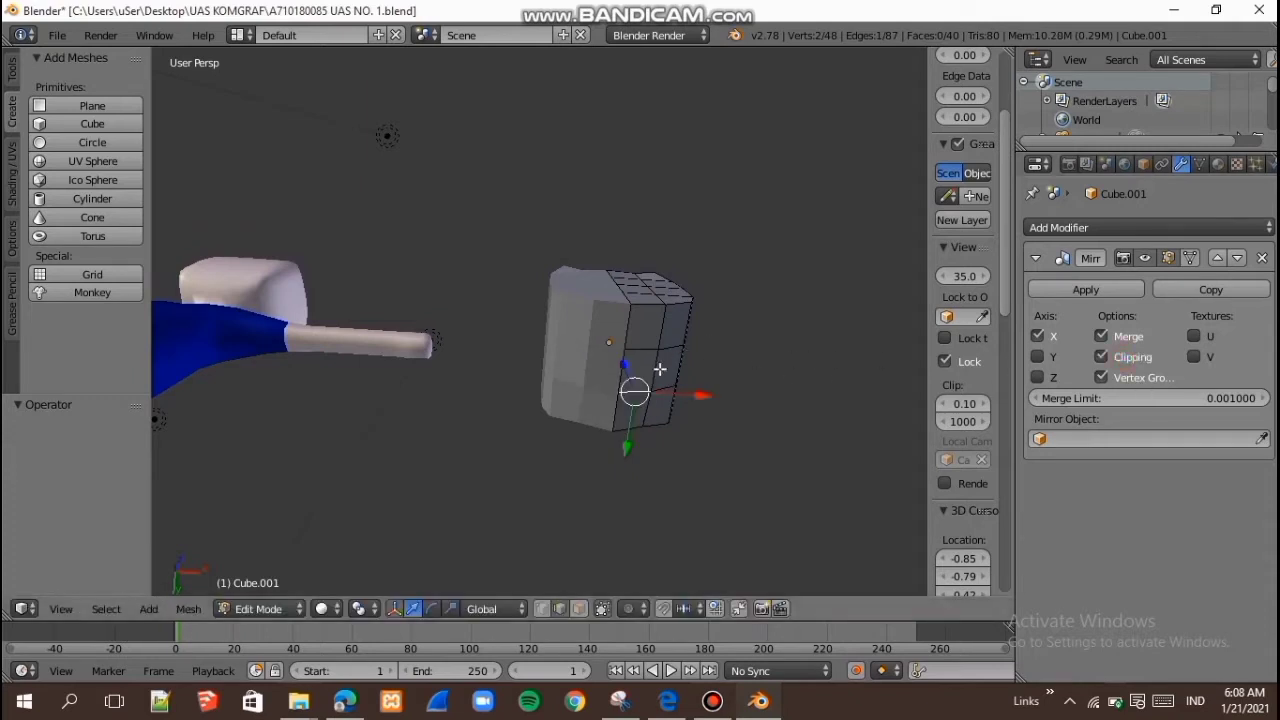
key(g)
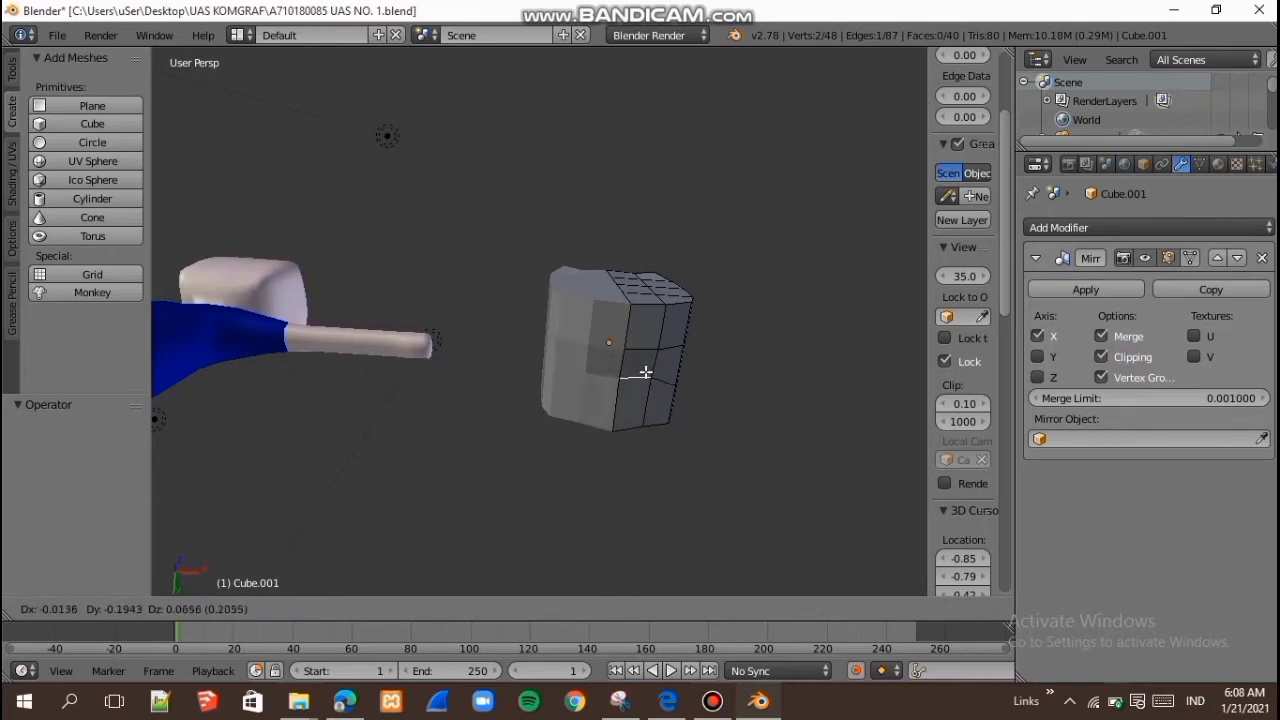
click(648, 368)
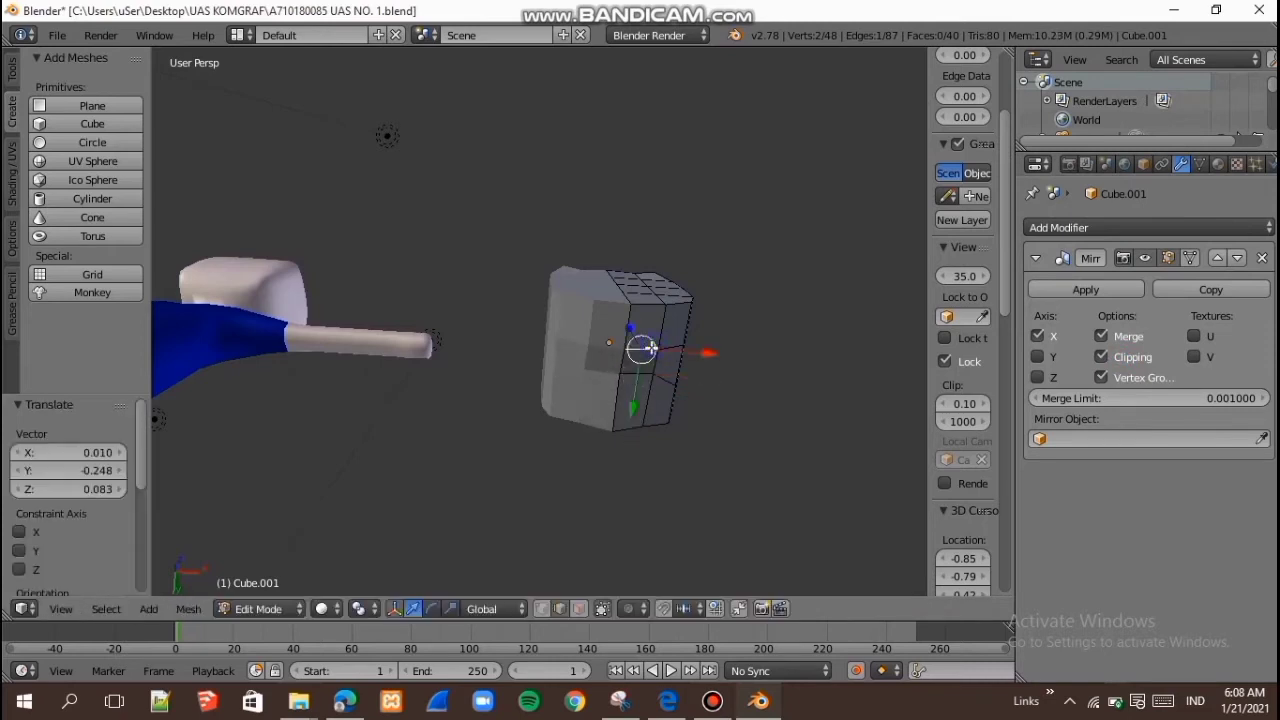
Step: Nudge the underside's front crosswise edge slightly, move the adjoining lengthwise edge about -0.081 in X, and clear the selection
key(g)
click(646, 350)
key(g)
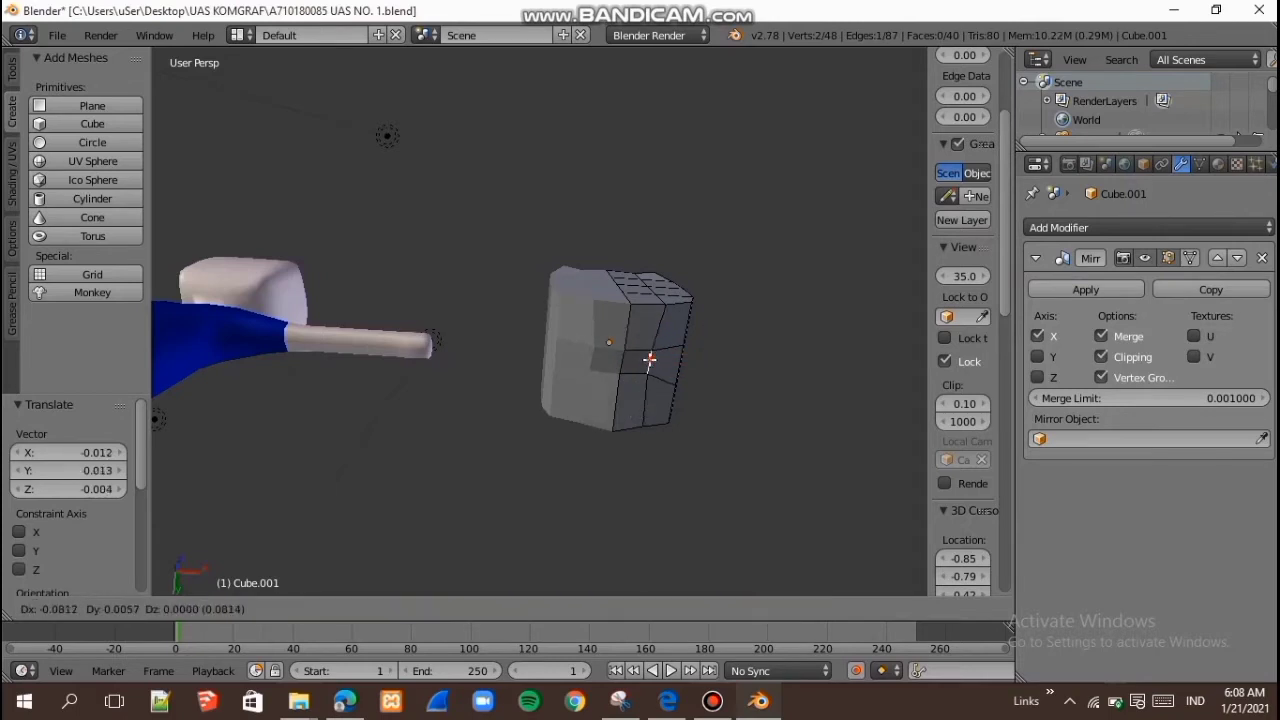
click(651, 360)
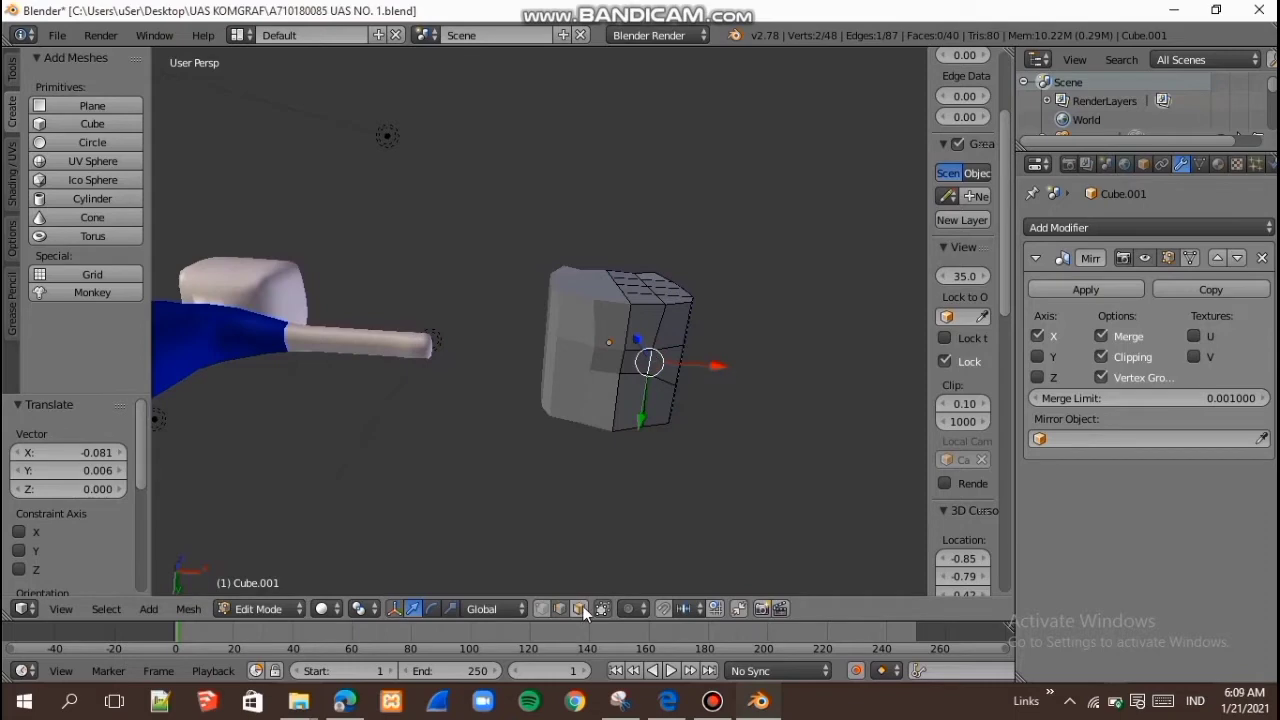
key(a)
click(714, 704)
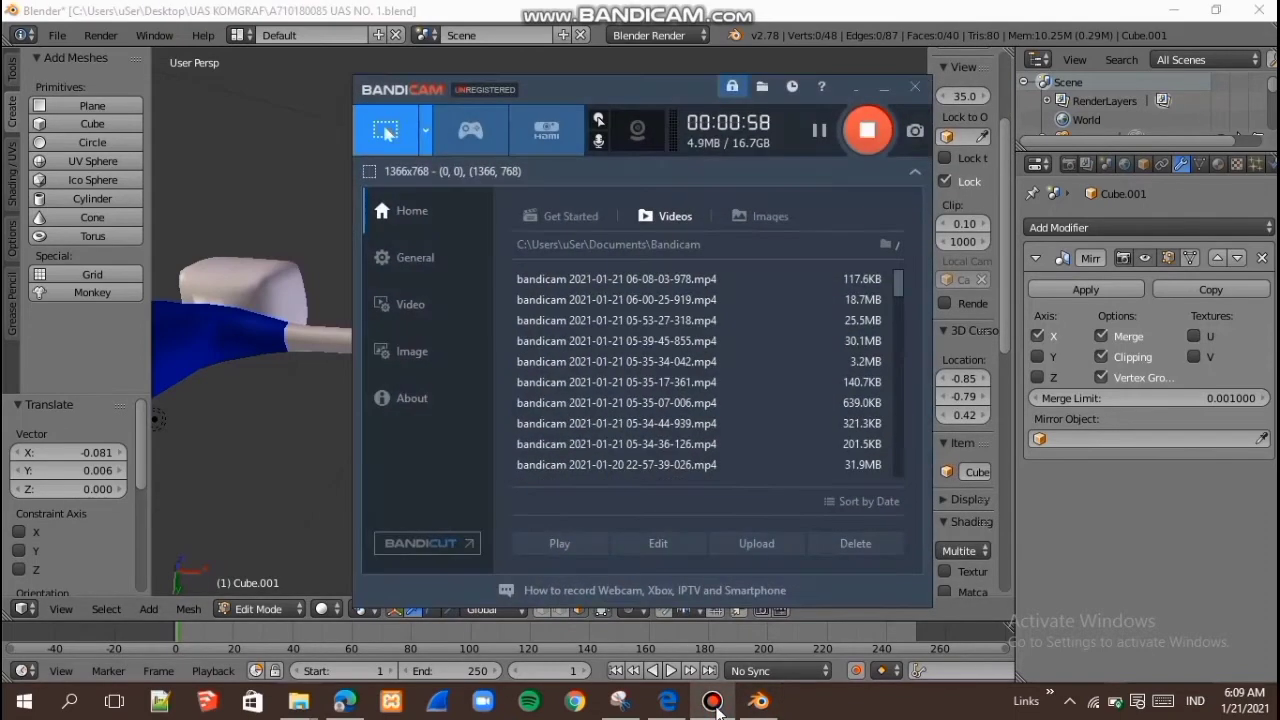
click(714, 704)
Step: Select the underside's middle face beside the mirror seam and flatten it by scaling it to 0 along Z
right_click(633, 366)
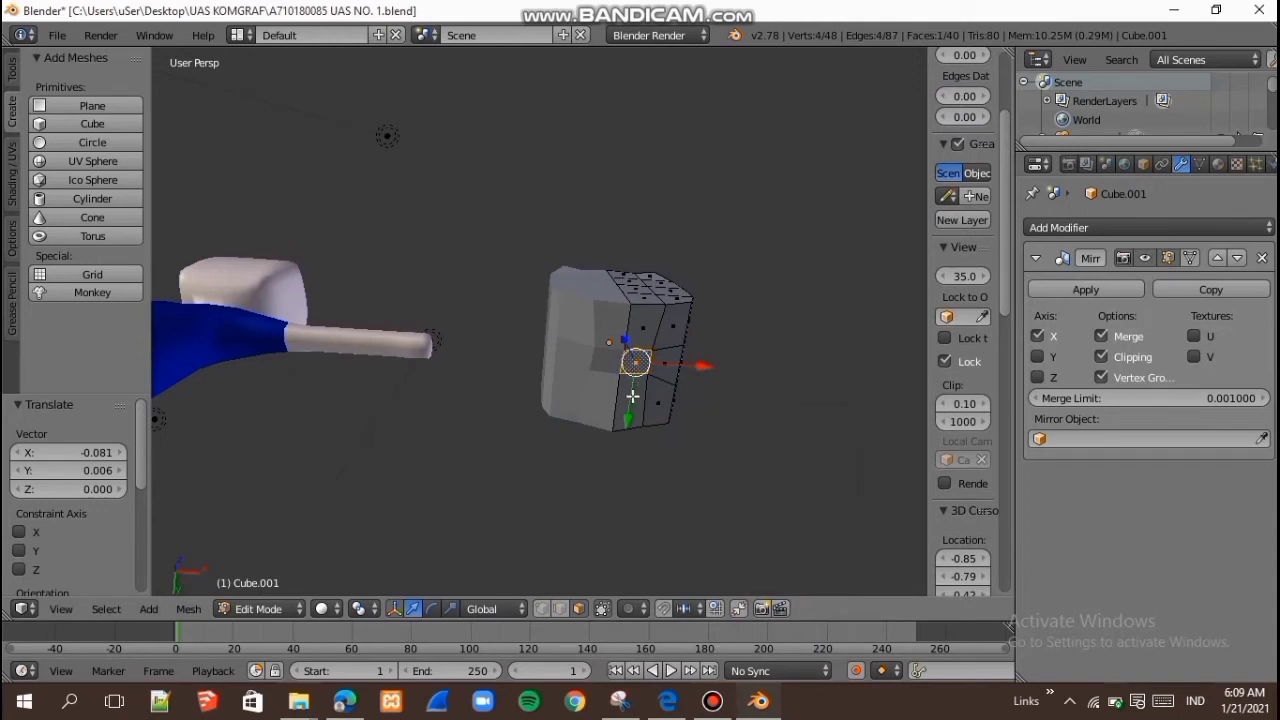
text(s)
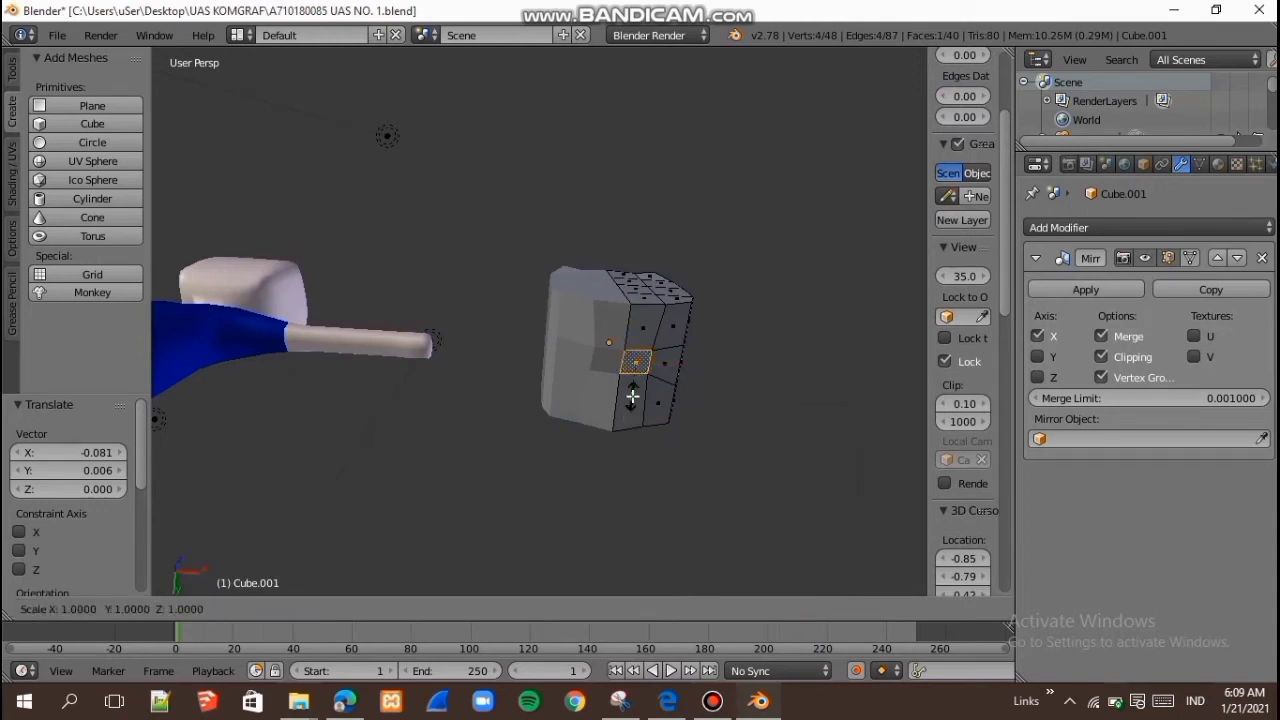
text(z)
text(0)
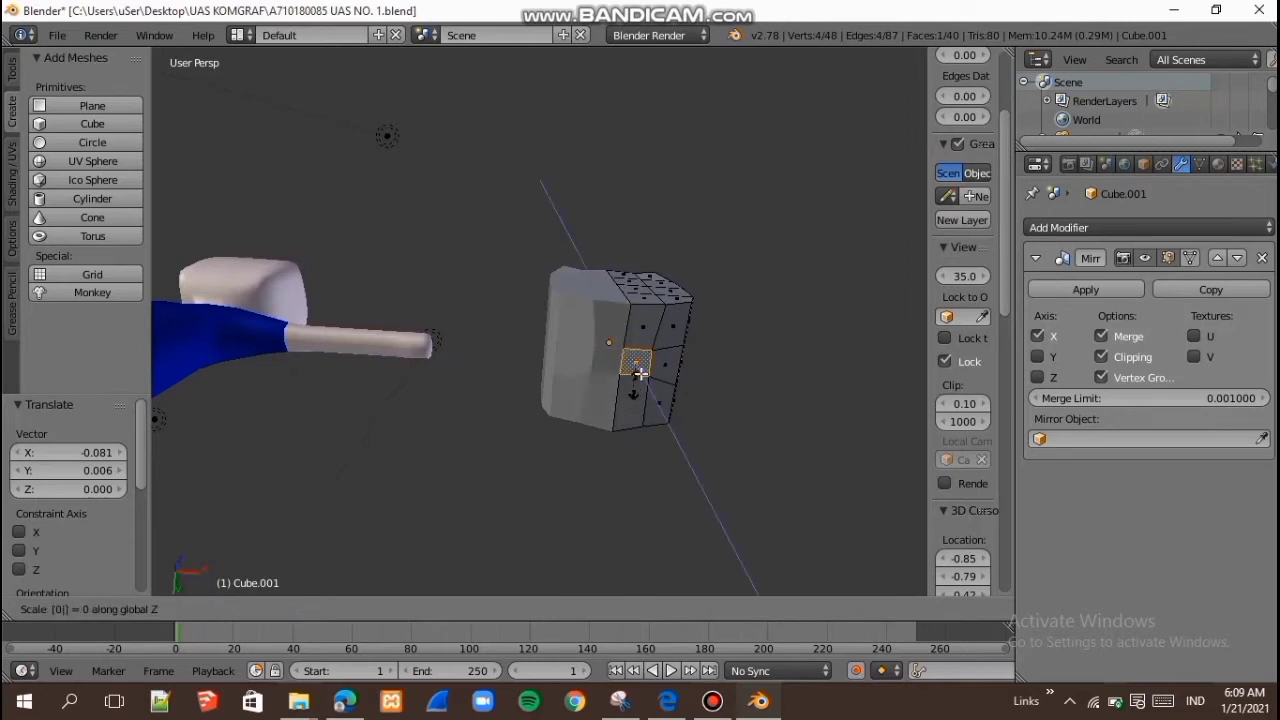
right_click(643, 378)
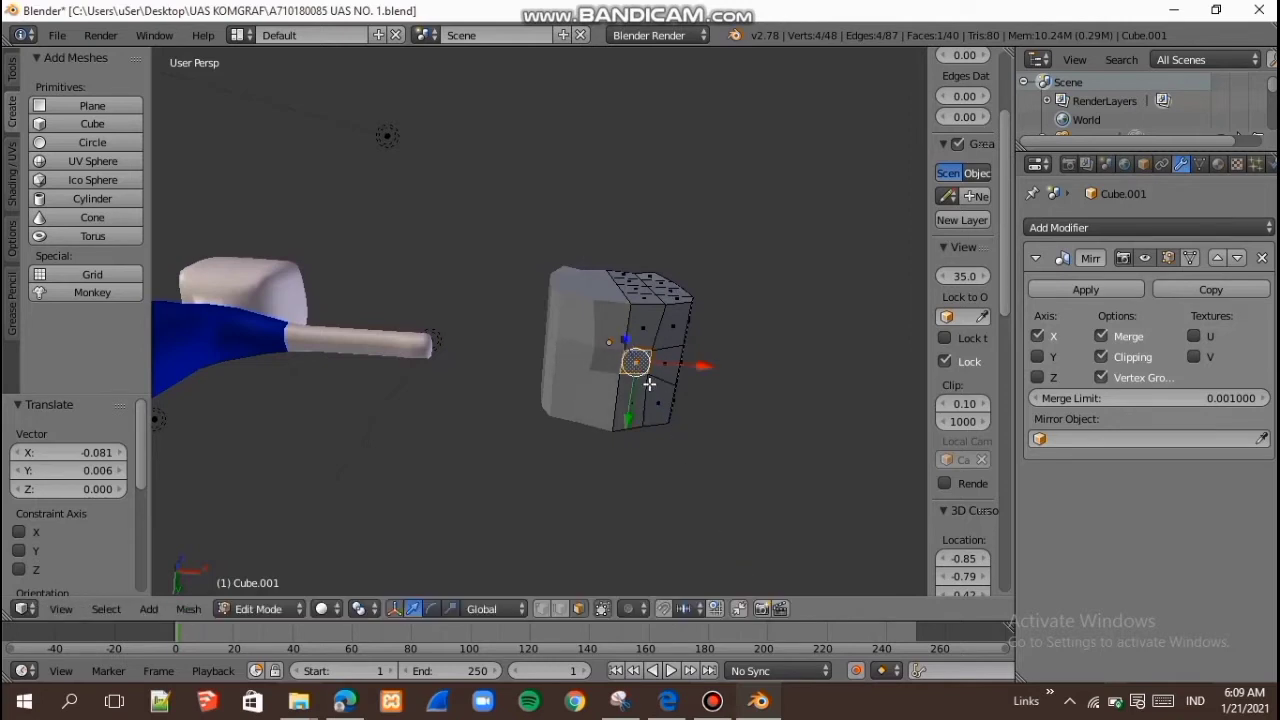
text(sz0)
key(Return)
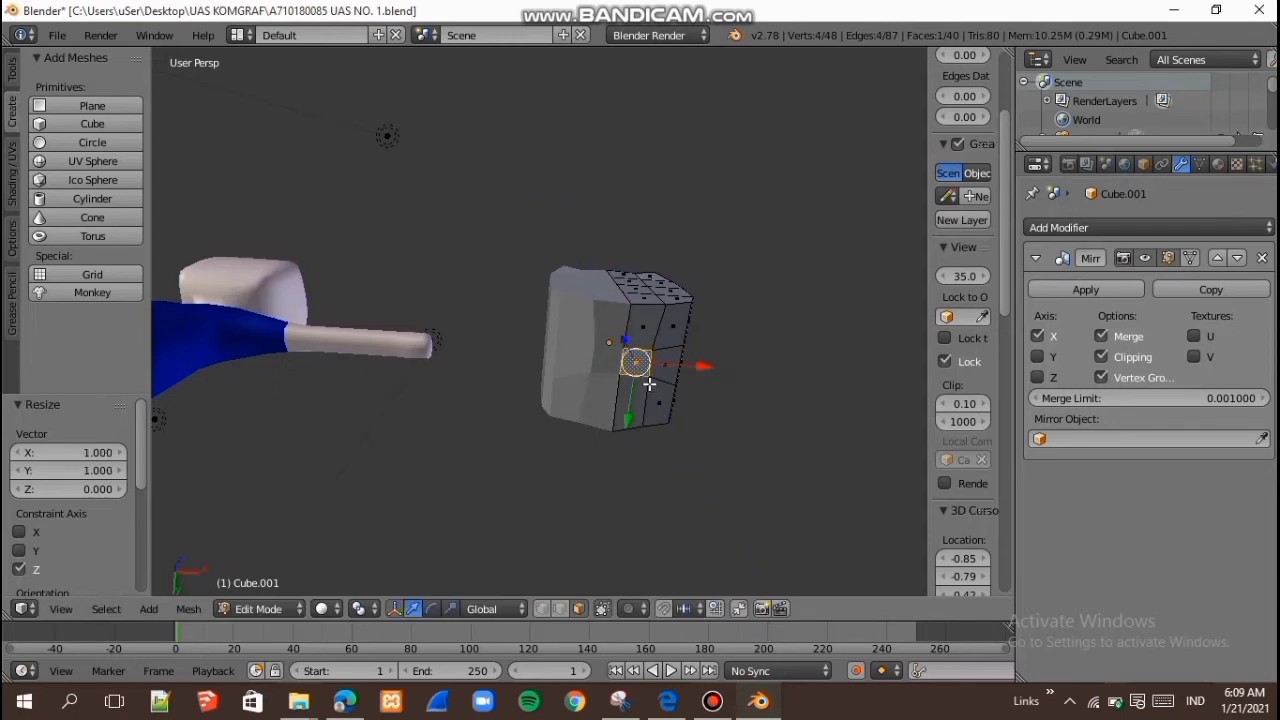
middle_drag(678, 373, 648, 533)
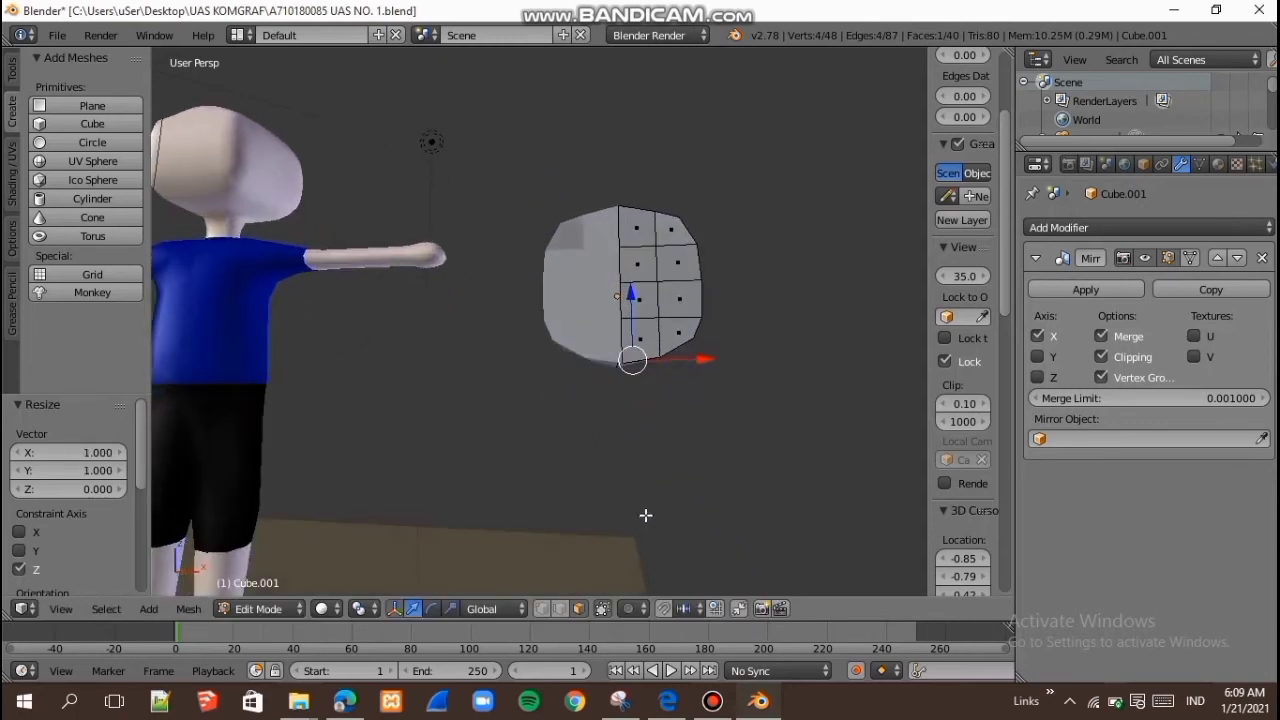
Step: Extrude the flattened underside face 0.459 downward as a neck and add a second short extrusion of about 0.13 below it
key(e)
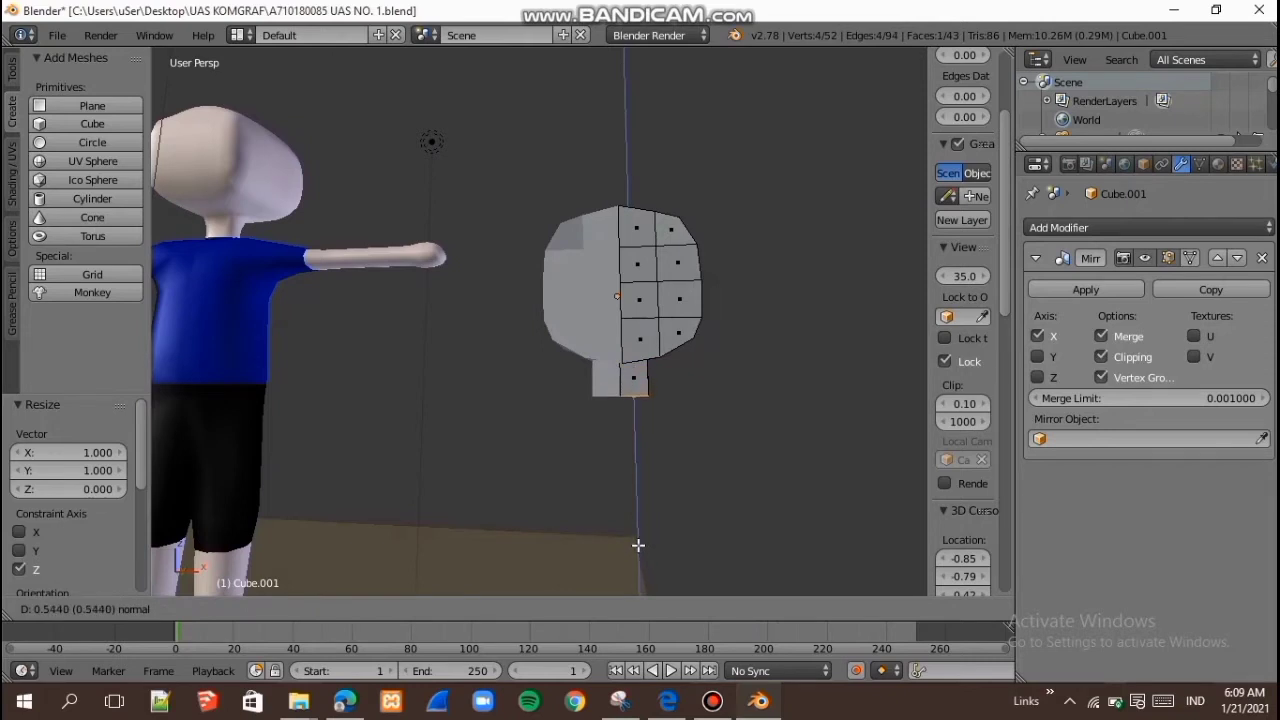
click(638, 543)
key(e)
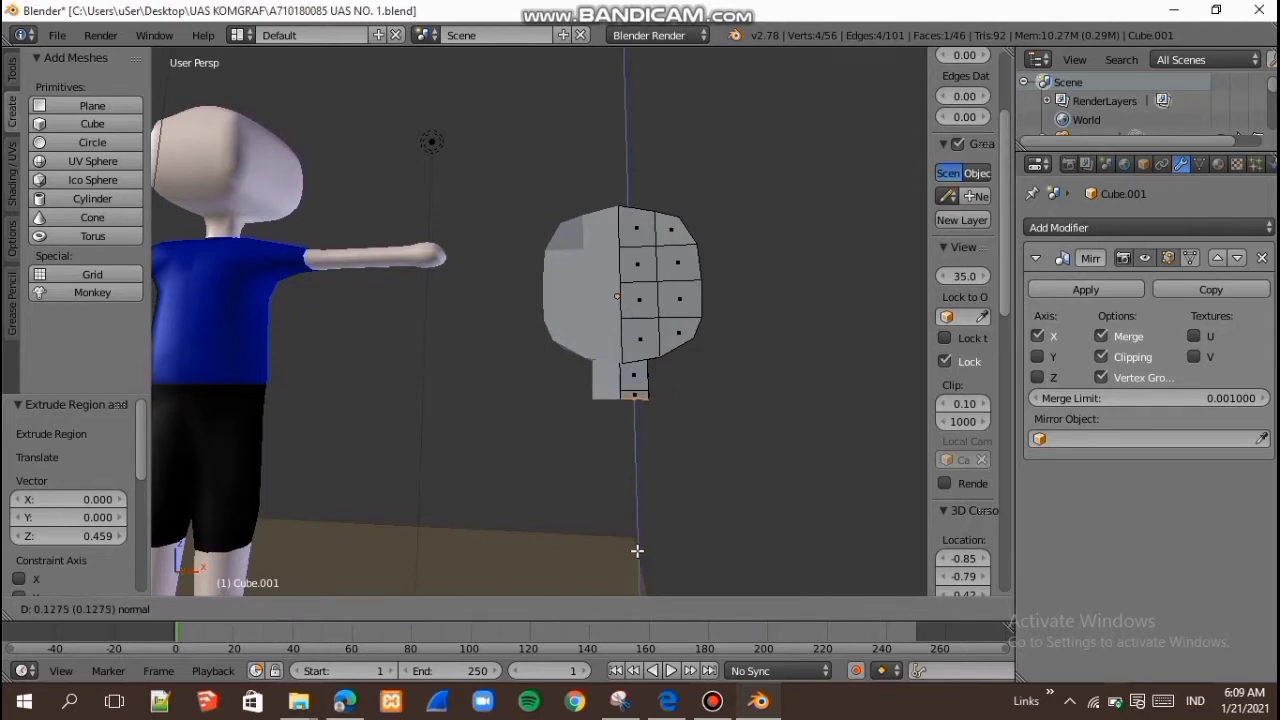
click(637, 550)
Step: Extrude the neck's end face in place, scale it by 4.536 to shoulder width, and extrude it in place again
key(e)
click(637, 551)
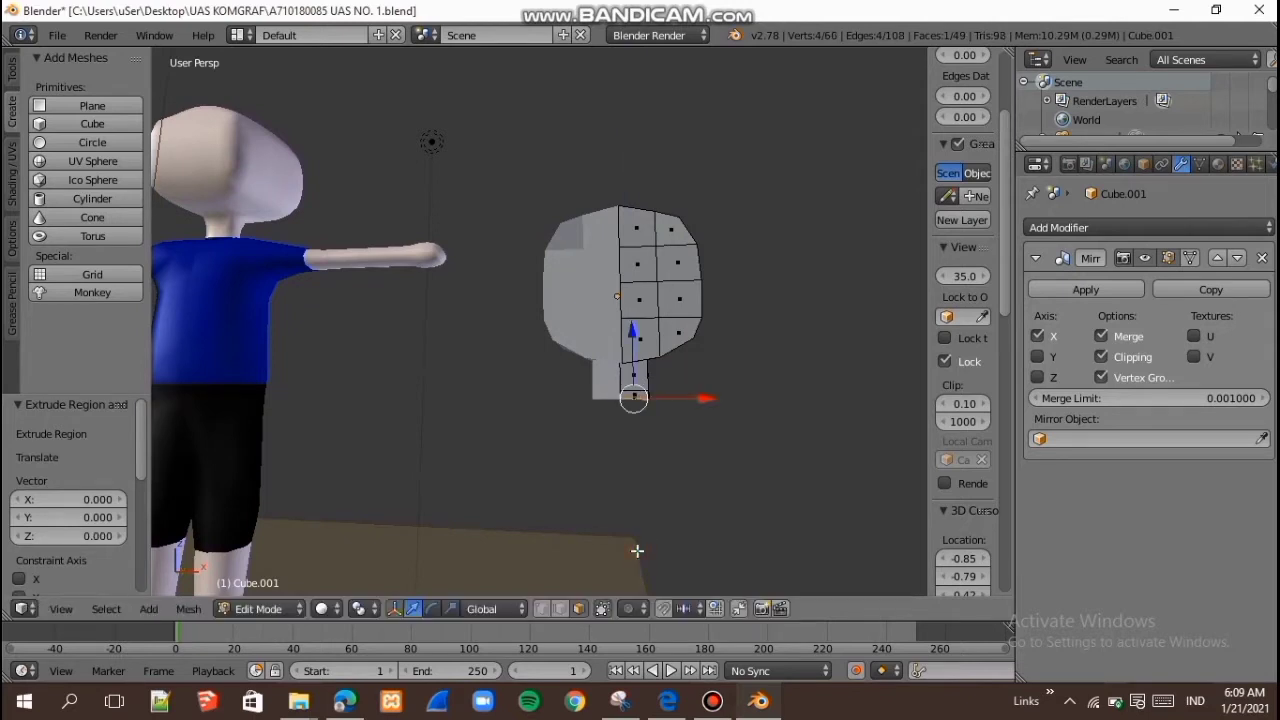
key(s)
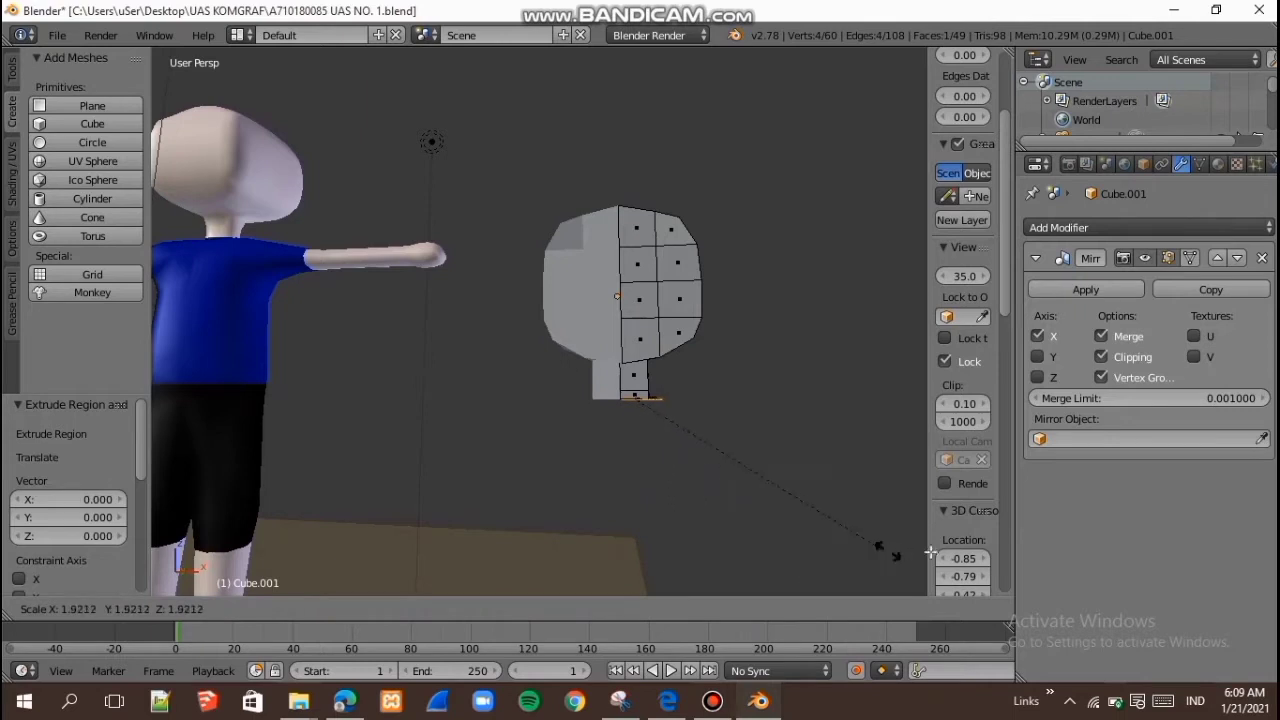
click(528, 548)
key(e)
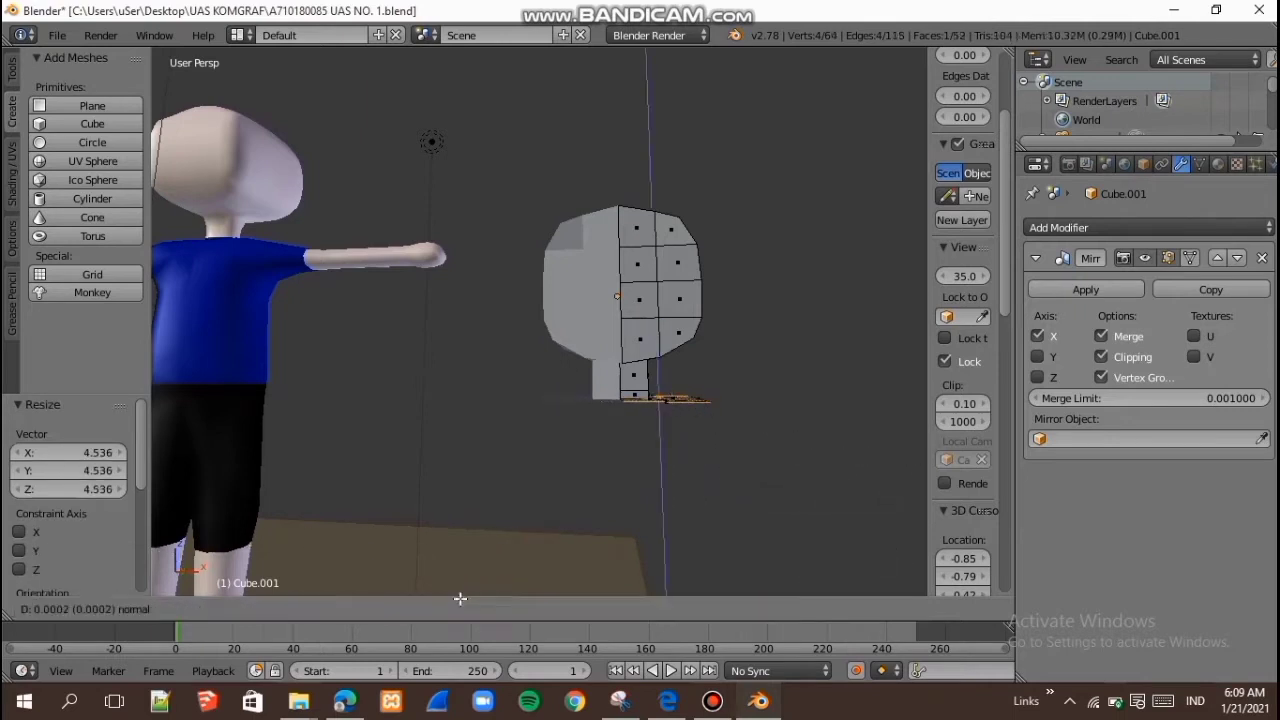
right_click(537, 170)
Step: Extrude the widened shoulder face 3.664 downward to form the torso block
scroll(537, 171, down, 5)
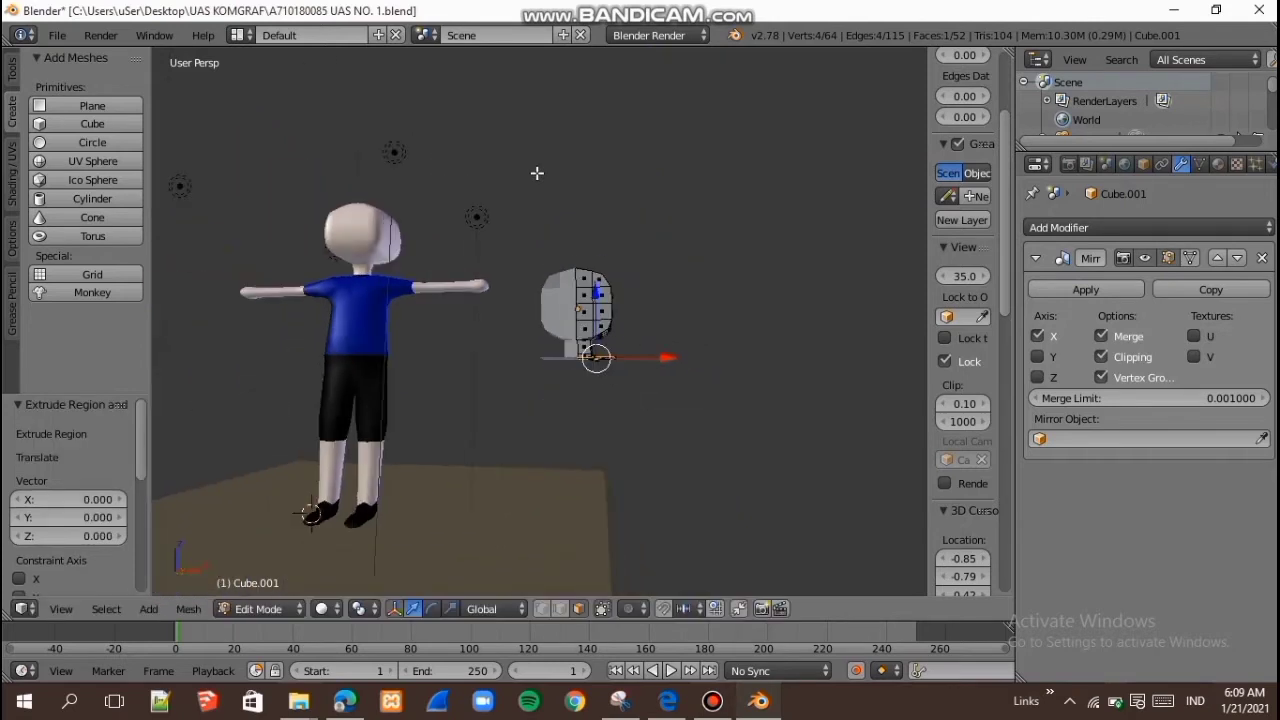
scroll(600, 348, up, 2)
middle_drag(600, 348, 668, 206)
key(e)
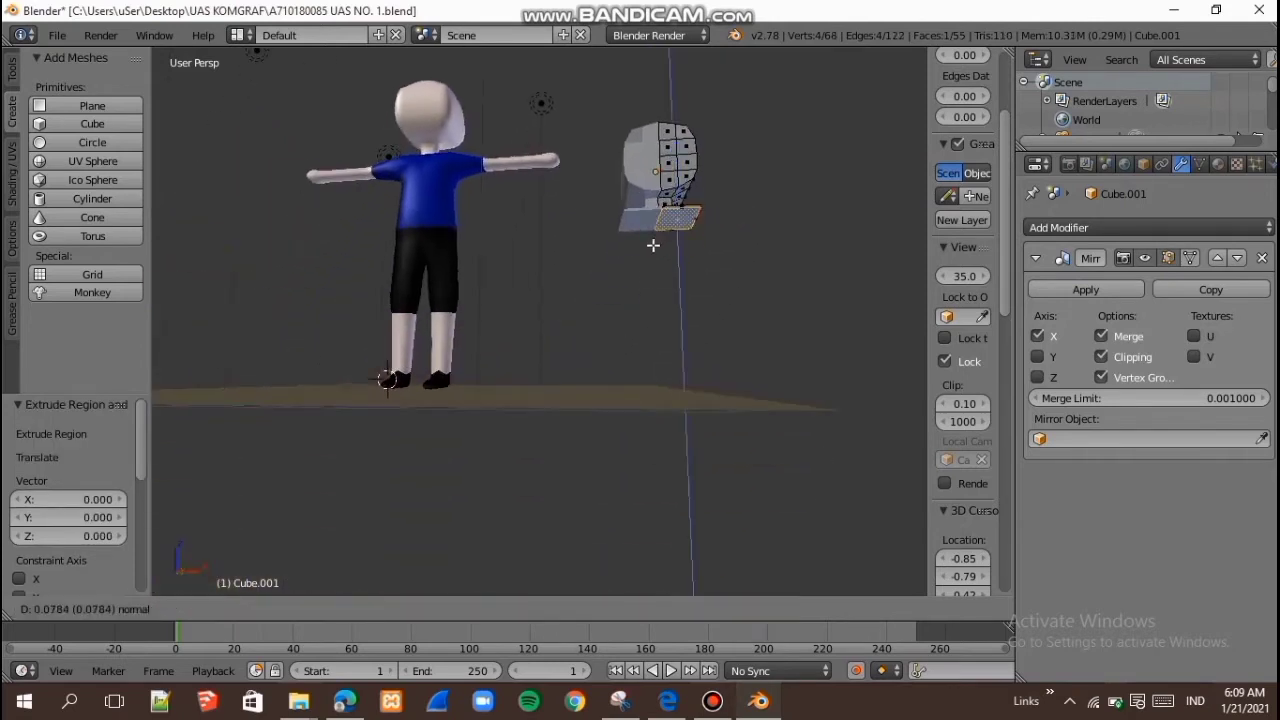
click(648, 333)
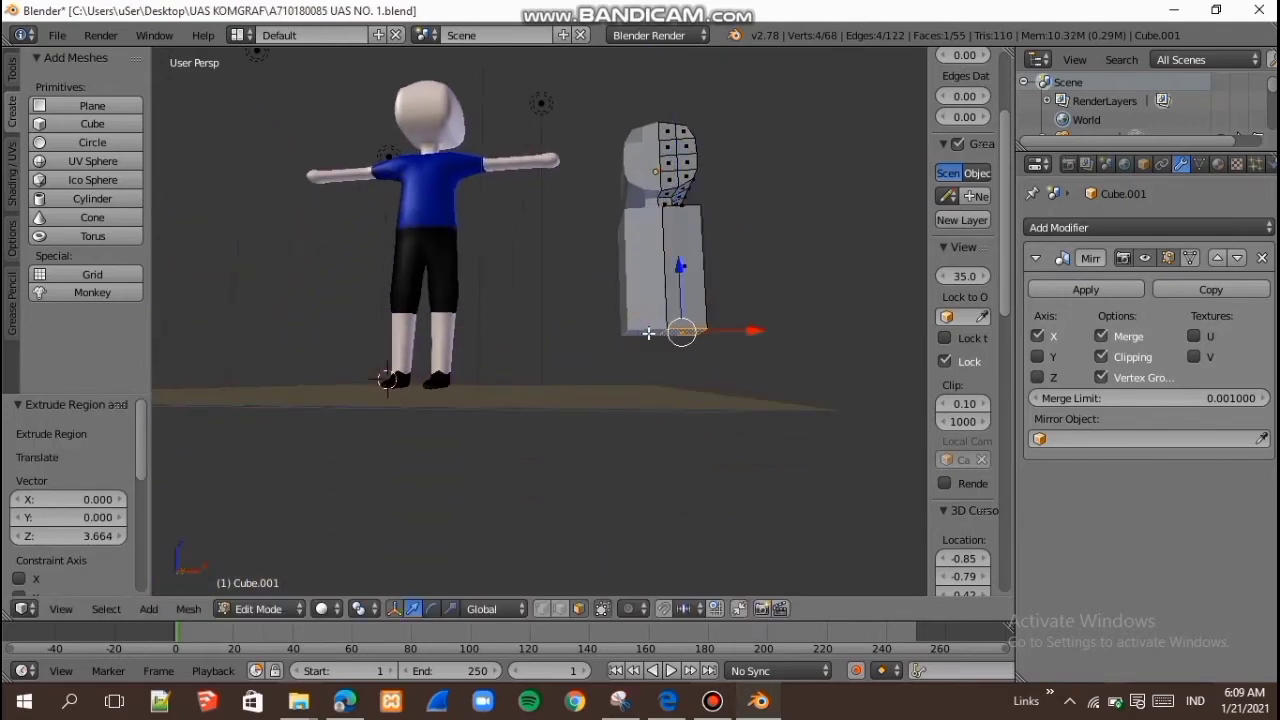
Step: Select the torso's front face beside the mirror seam and move it inward along Y to make the torso thinner
mouse_move(658, 336)
middle_down()
mouse_move(651, 400)
mouse_move(667, 343)
middle_up()
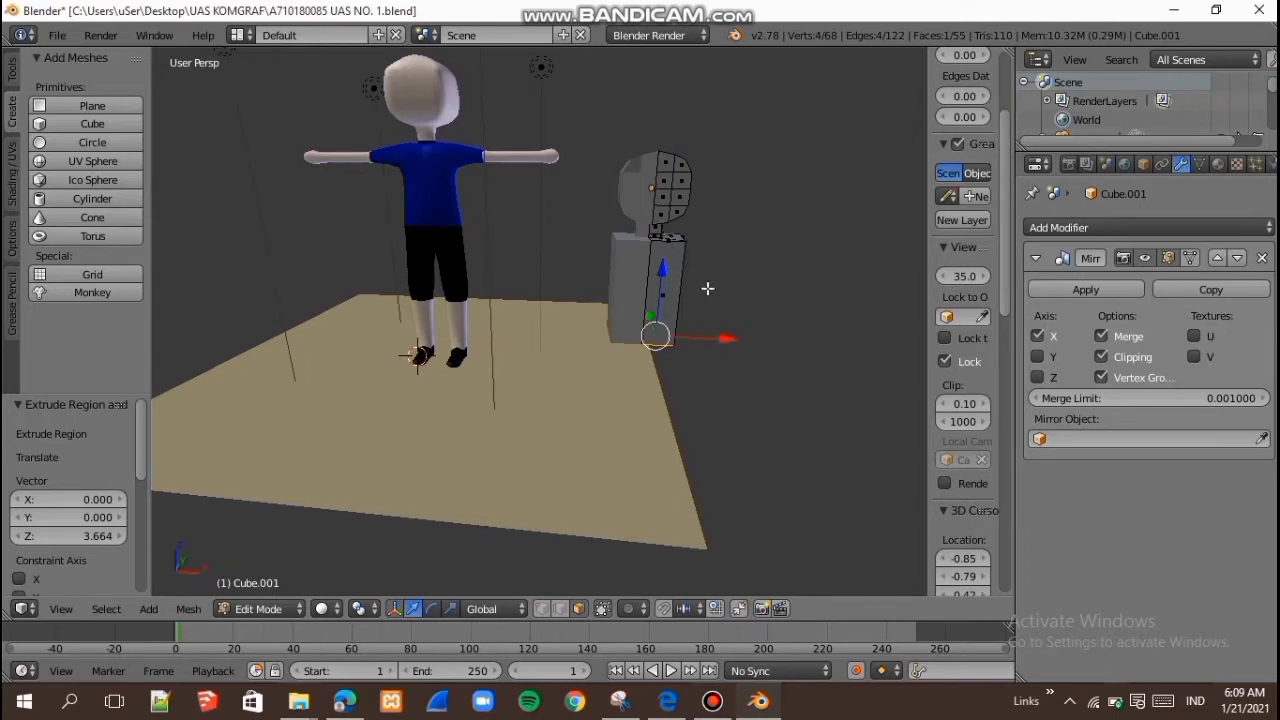
middle_drag(700, 279, 597, 277)
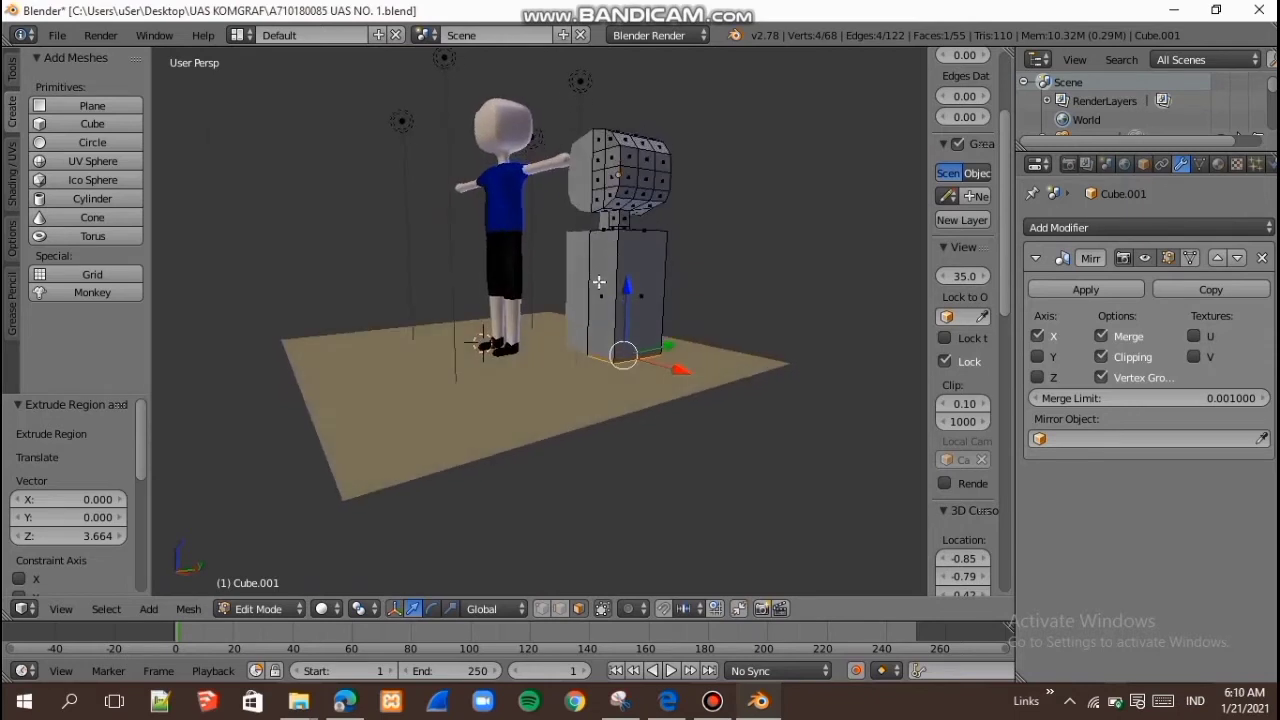
right_click(599, 283)
scroll(657, 309, down, 3)
middle_drag(657, 309, 591, 345)
scroll(591, 345, up, 3)
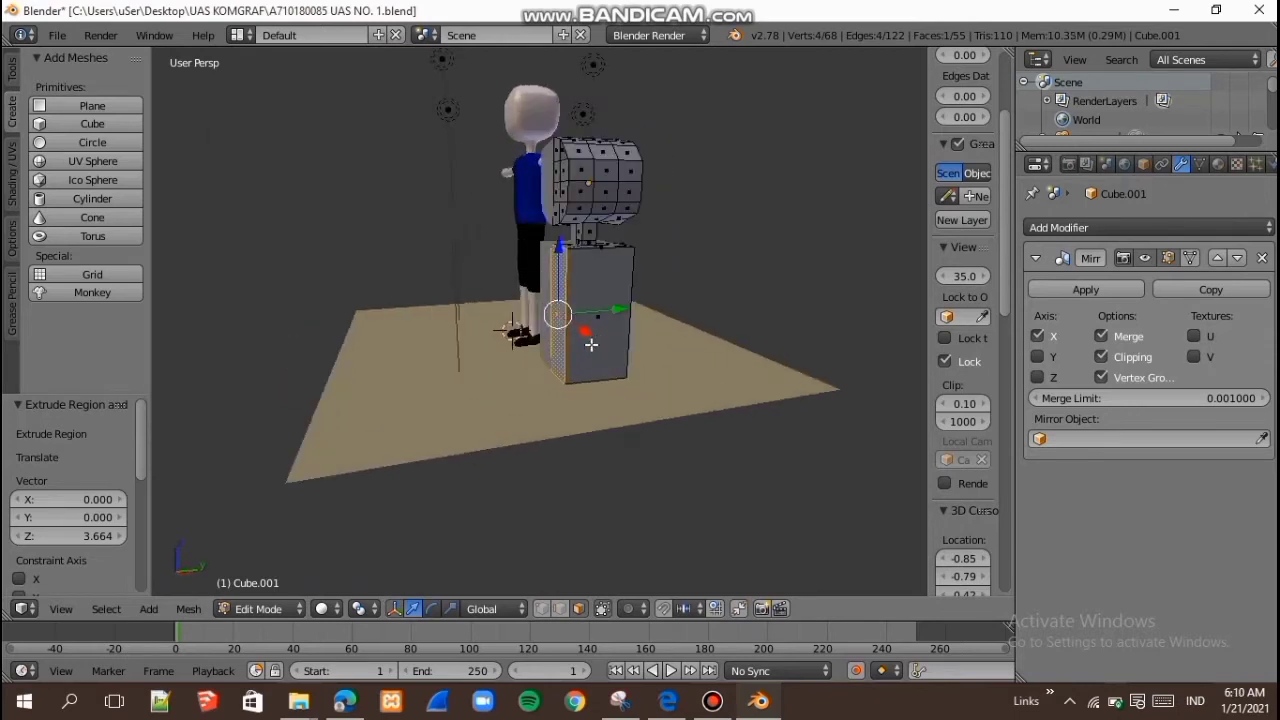
scroll(591, 345, up, 2)
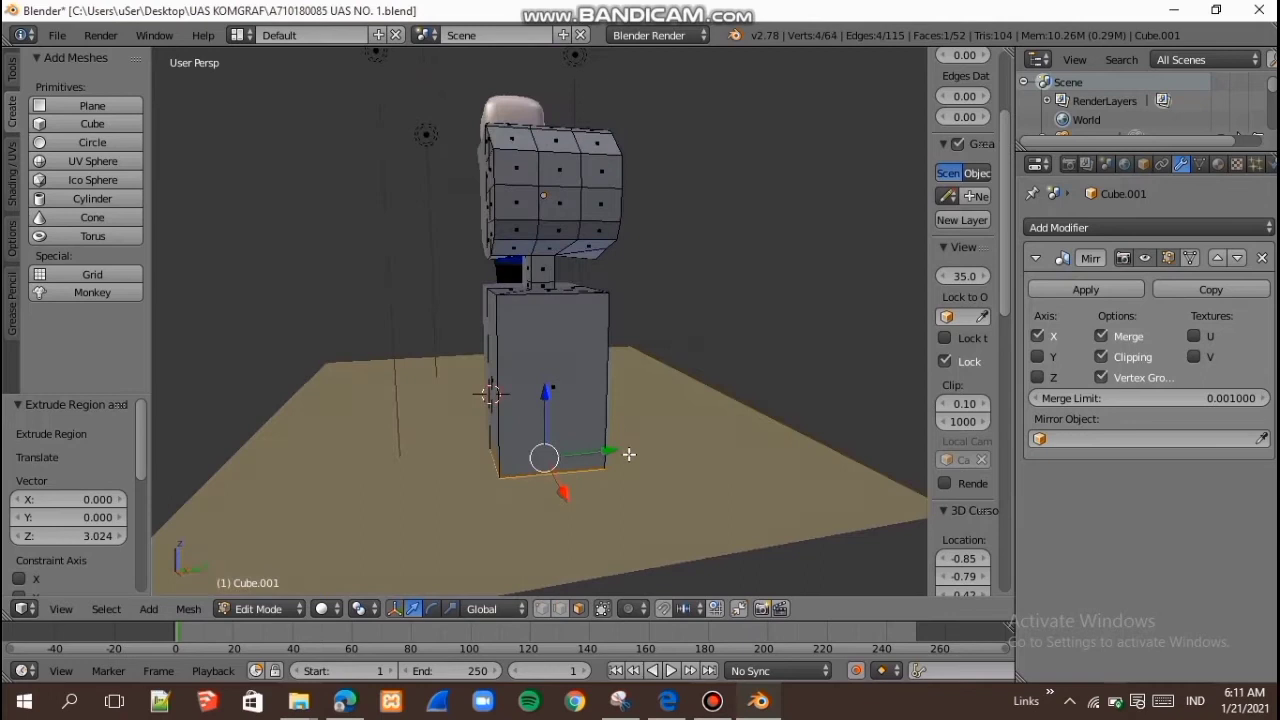
middle_drag(628, 453, 634, 461)
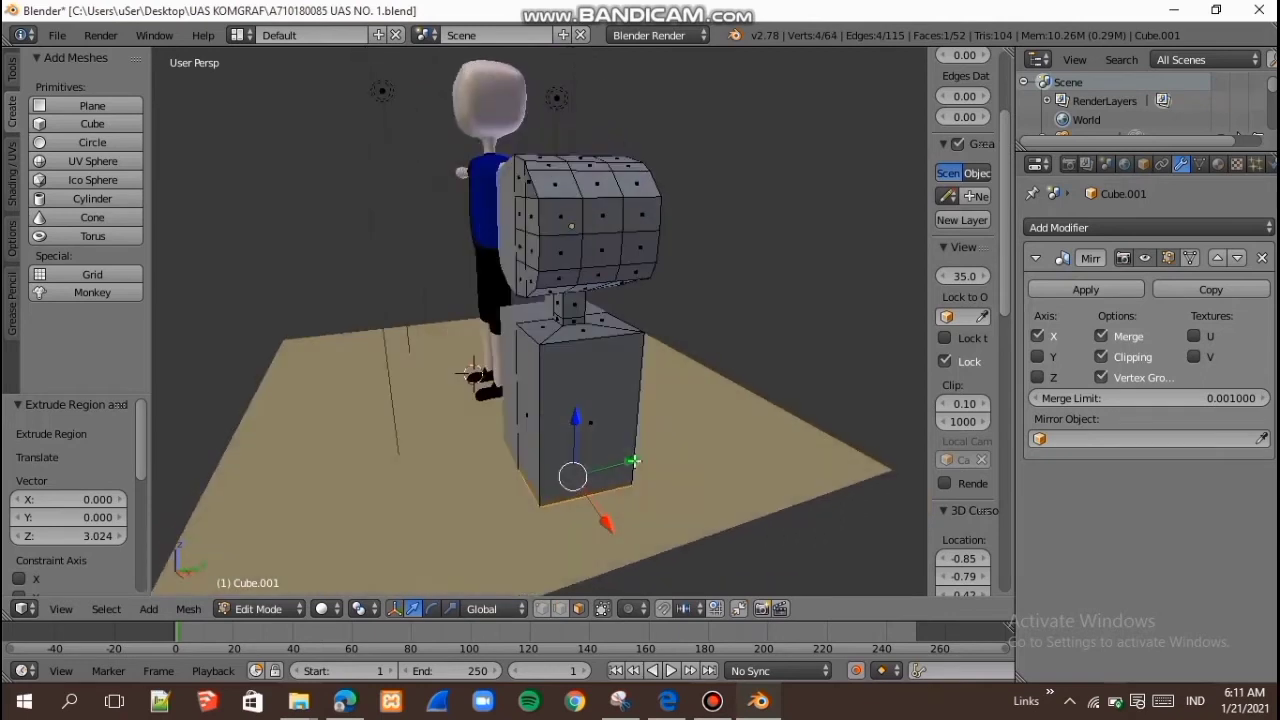
right_click(530, 400)
key(g)
key(y)
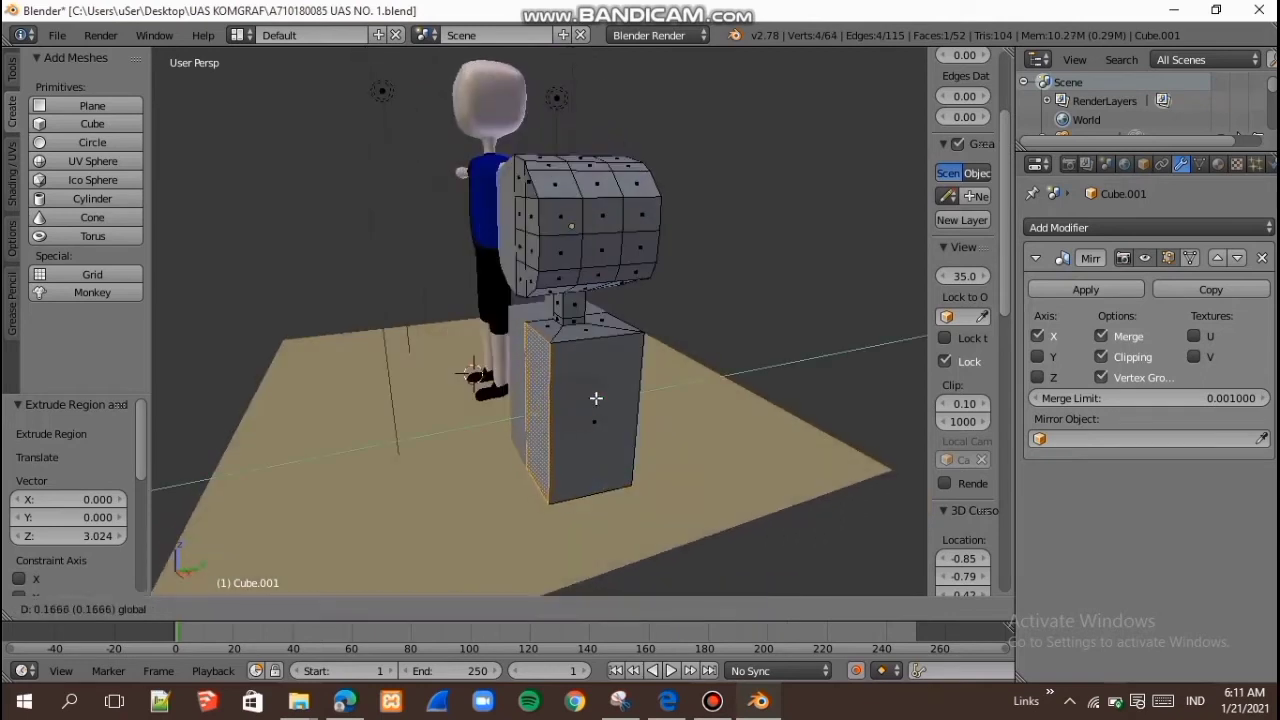
click(600, 397)
Step: Select the torso's rear face and move it -0.437 in Y towards the front
middle_drag(605, 510, 448, 317)
right_click(527, 384)
key(g)
key(y)
click(609, 423)
middle_drag(534, 277, 599, 359)
Step: Add one horizontal loop cut around the torso, slide it close to the shoulders, and clear the selection
scroll(586, 310, down, 2)
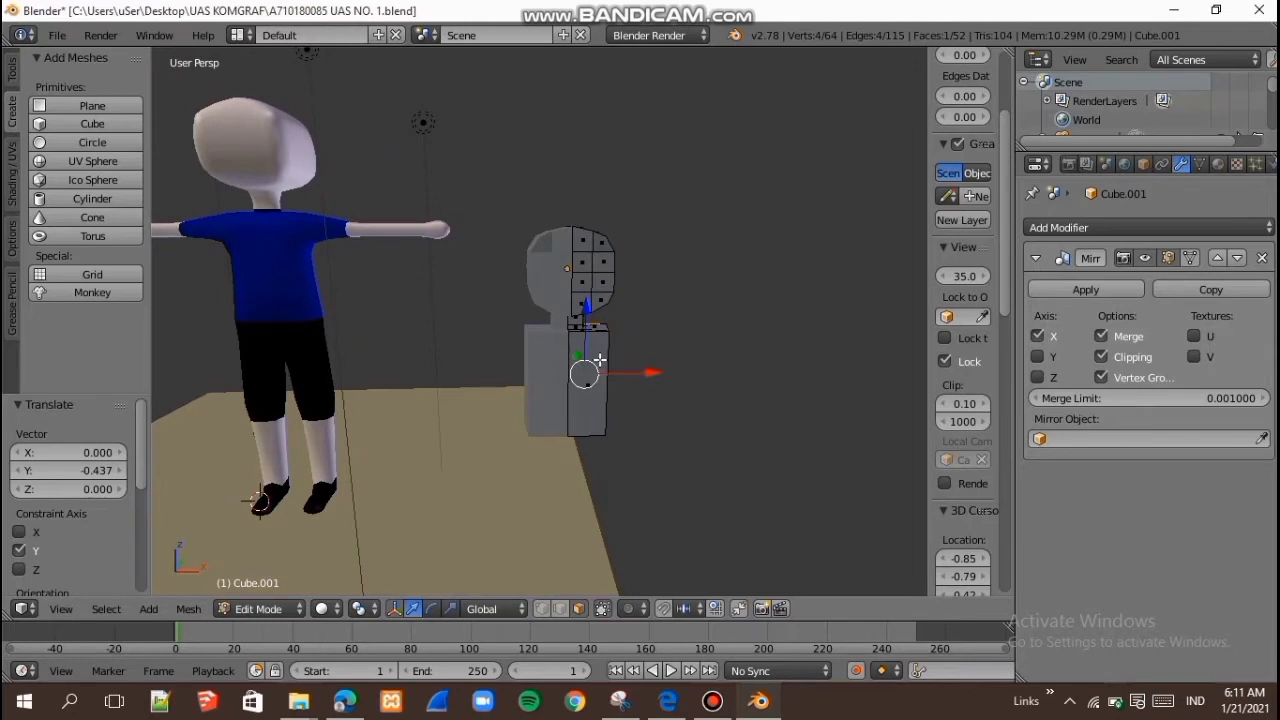
middle_drag(597, 355, 579, 346)
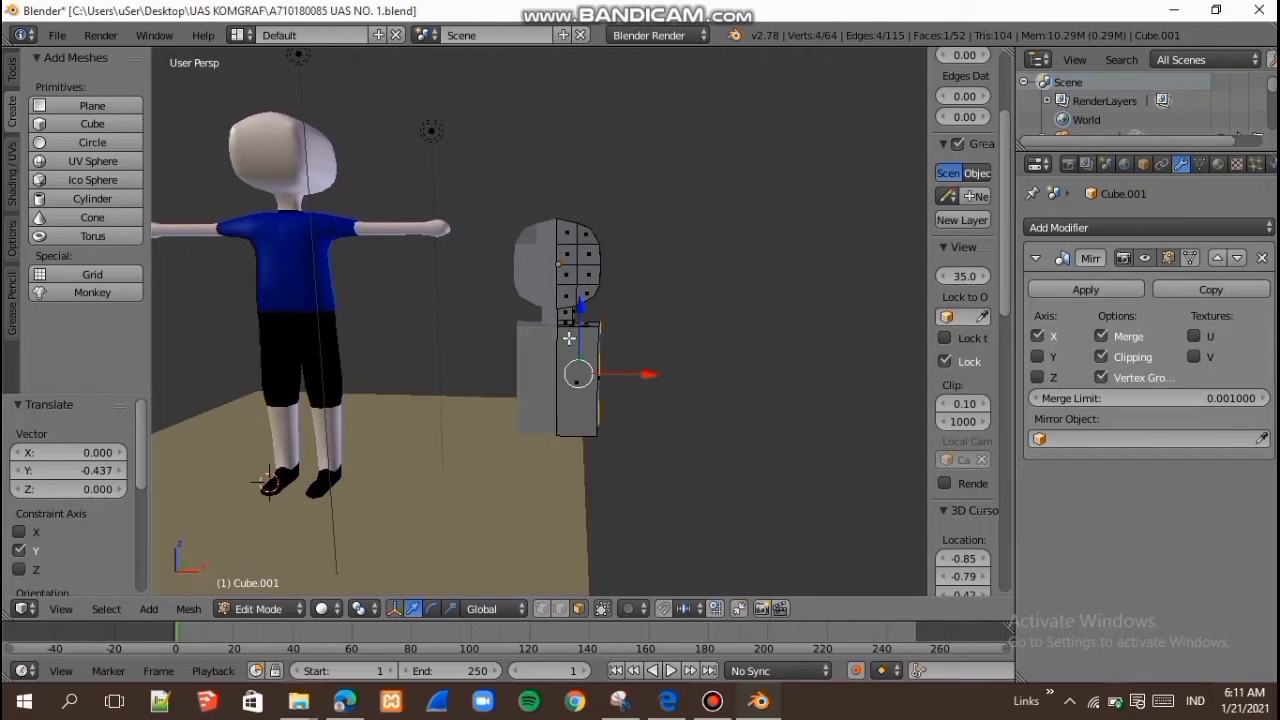
key(ctrl+r)
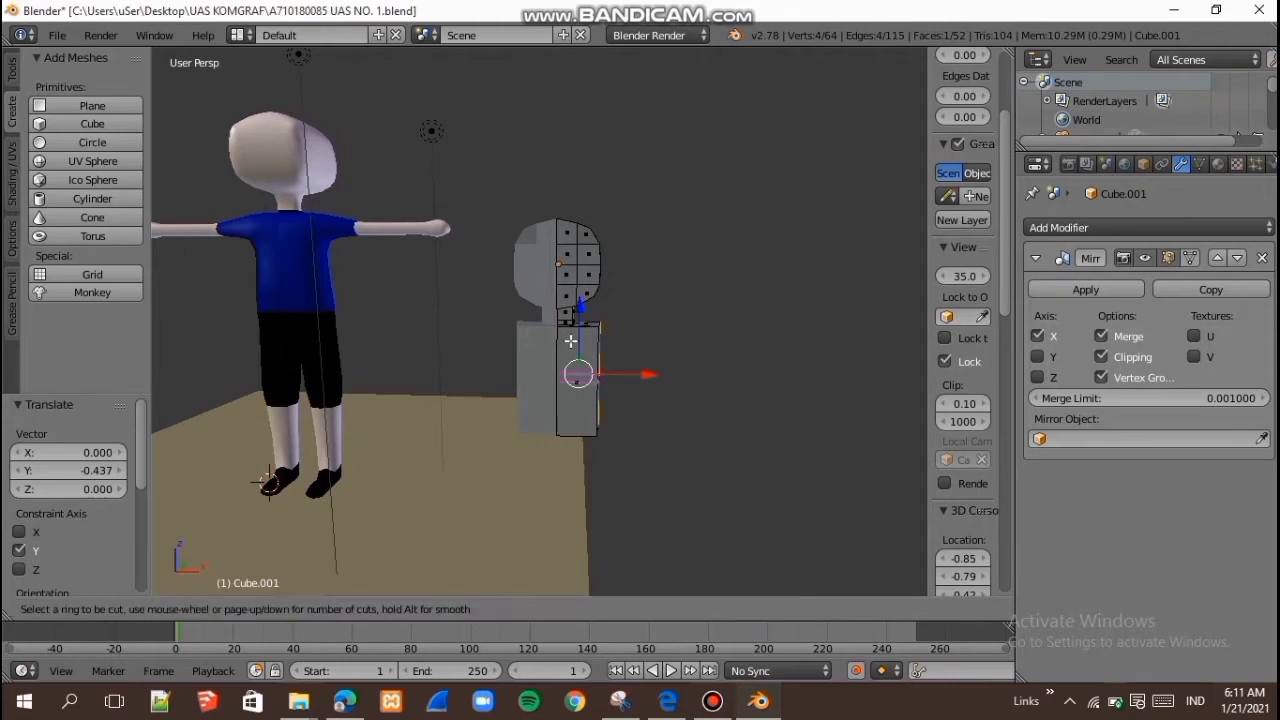
click(572, 338)
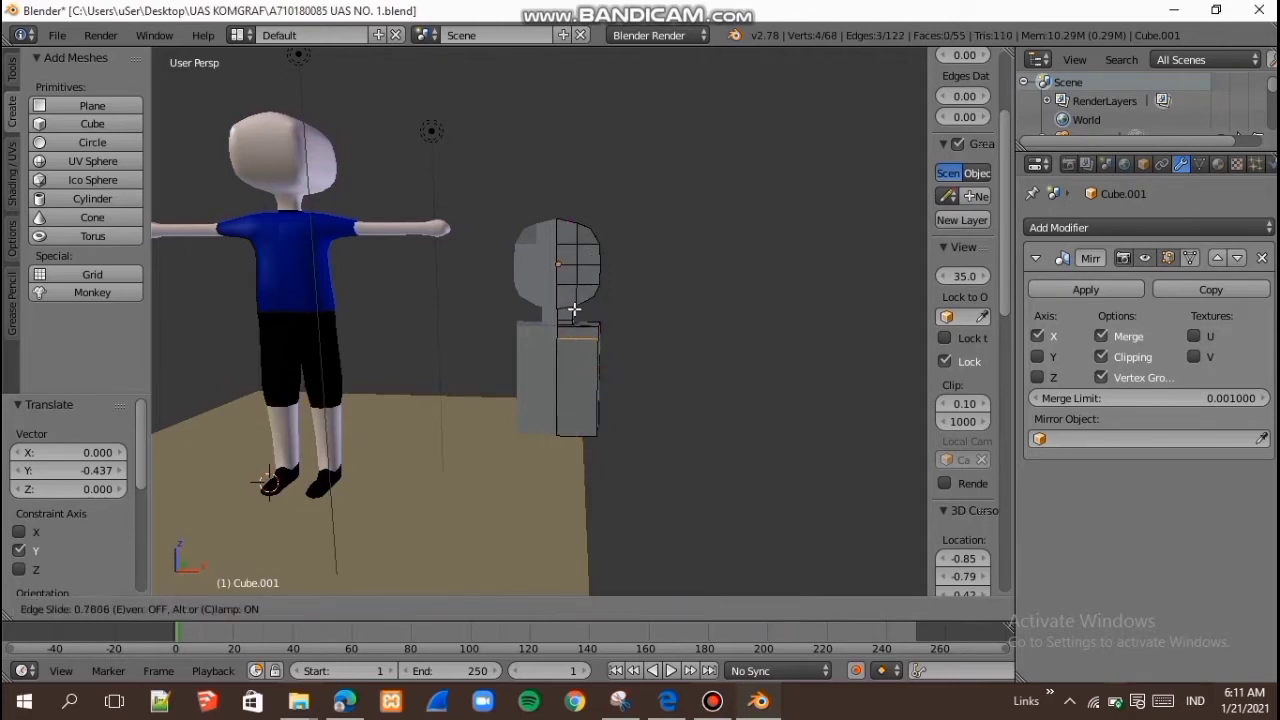
click(575, 312)
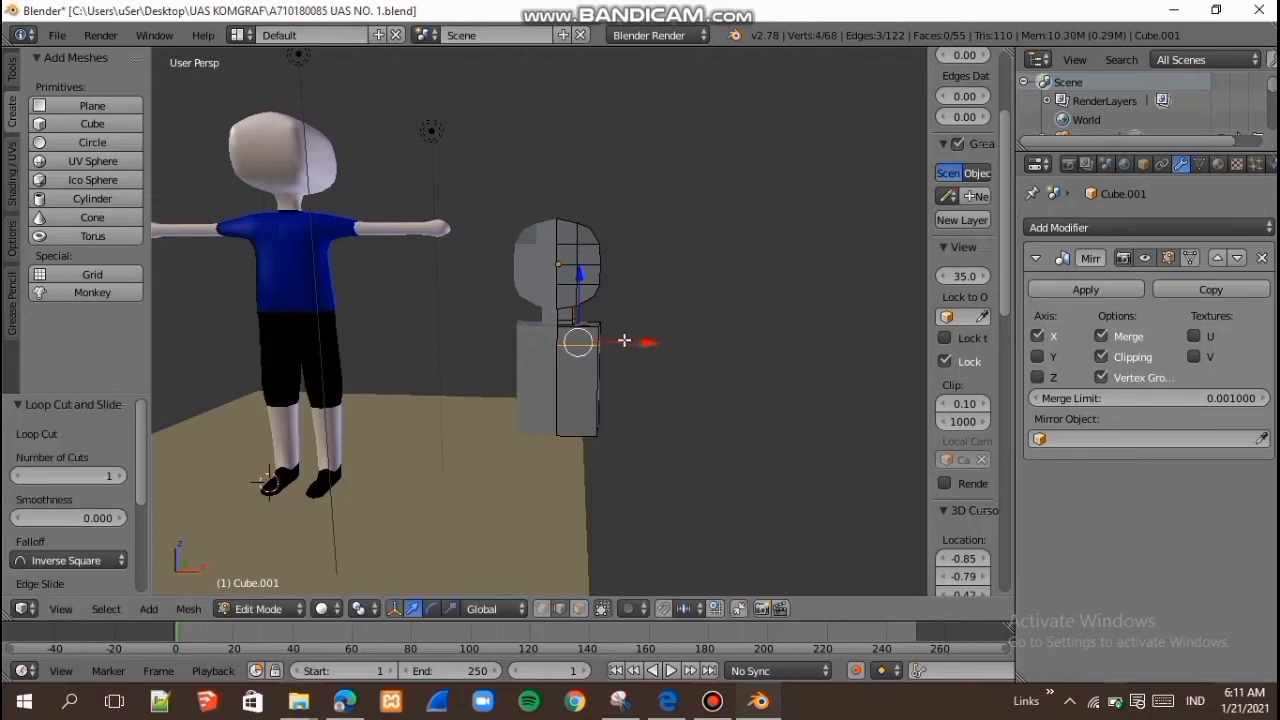
middle_drag(594, 376, 547, 448)
key(a)
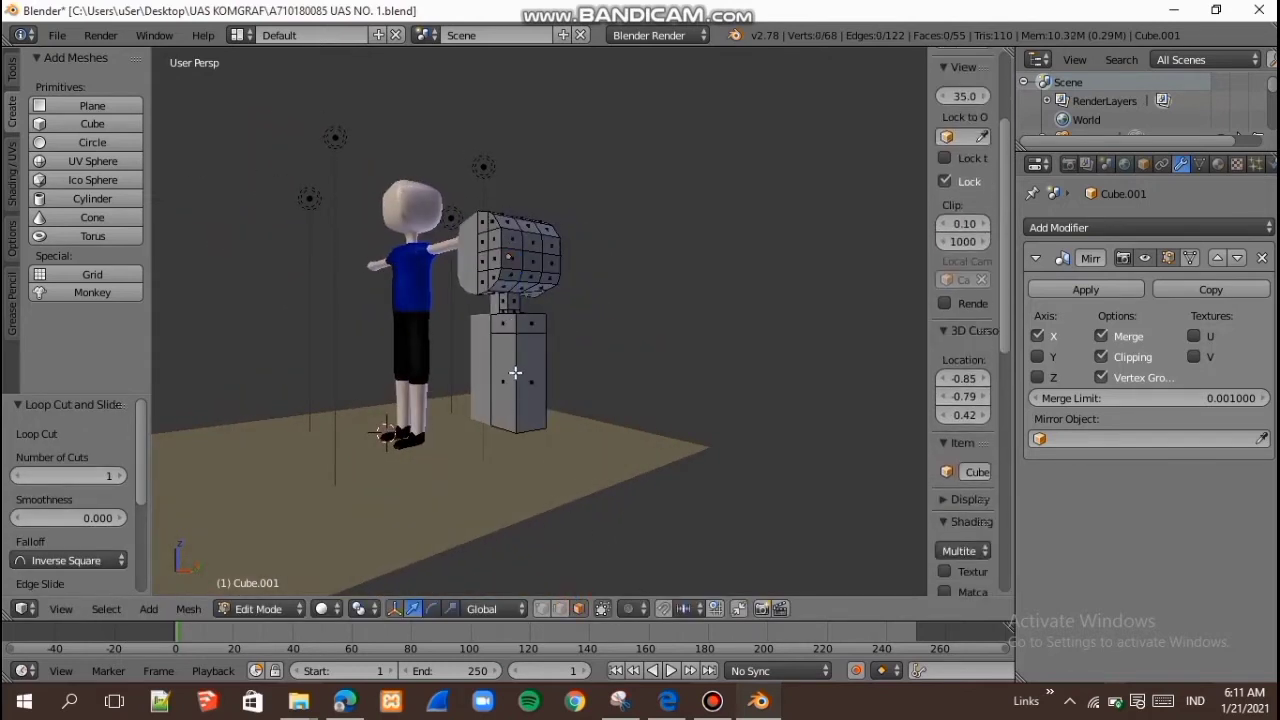
Step: Extrude the torso's upper side face 1.388 outward as an upper arm and scale its end face by 0.573
right_click(543, 326)
key(KP_1)
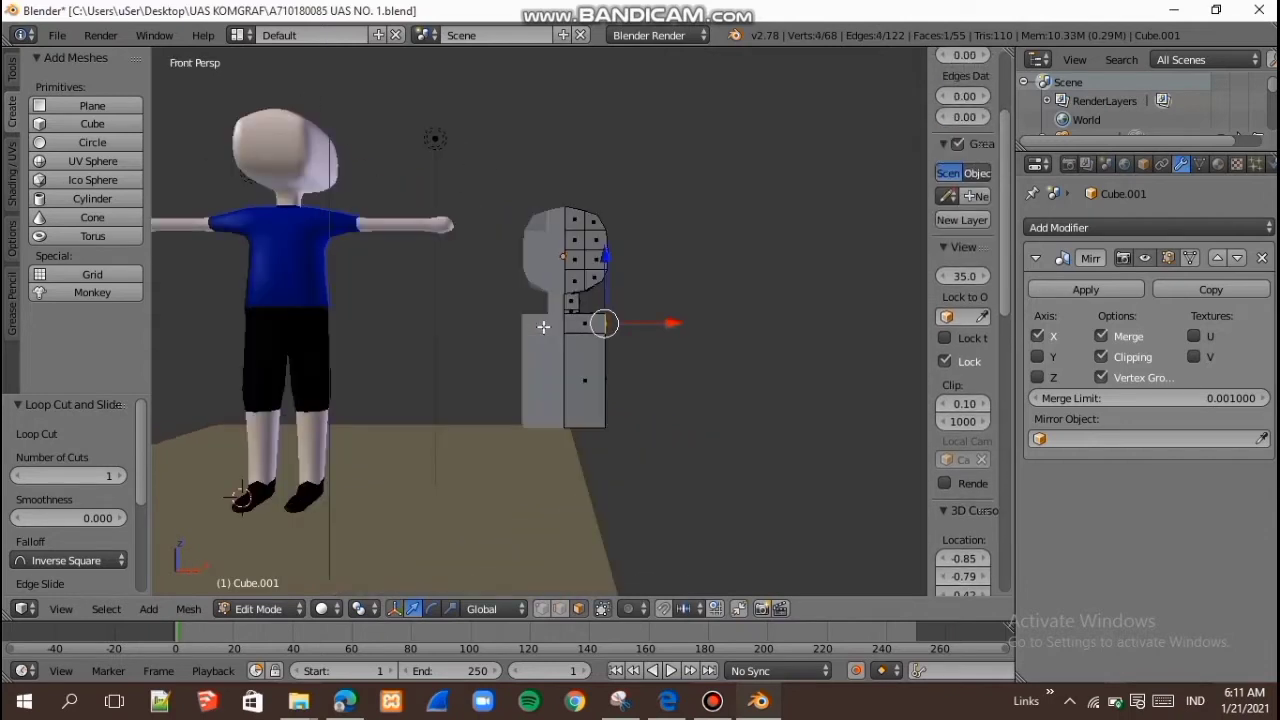
key(e)
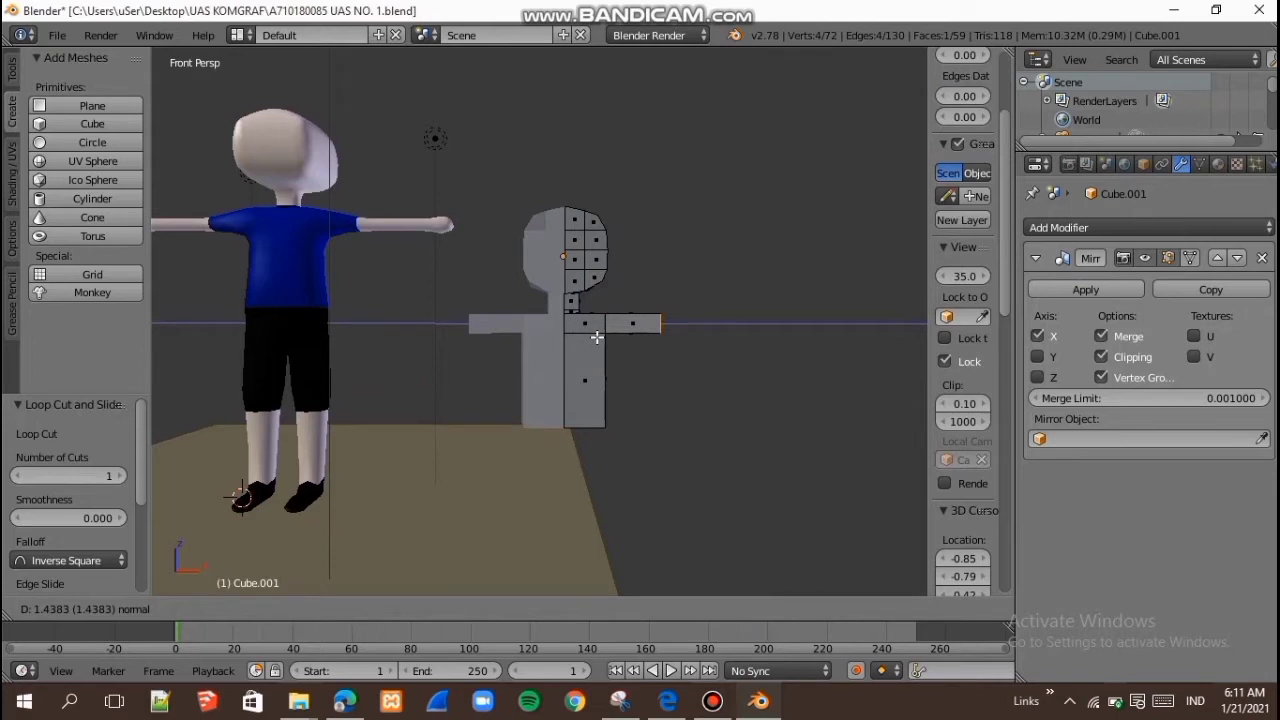
click(594, 337)
key(s)
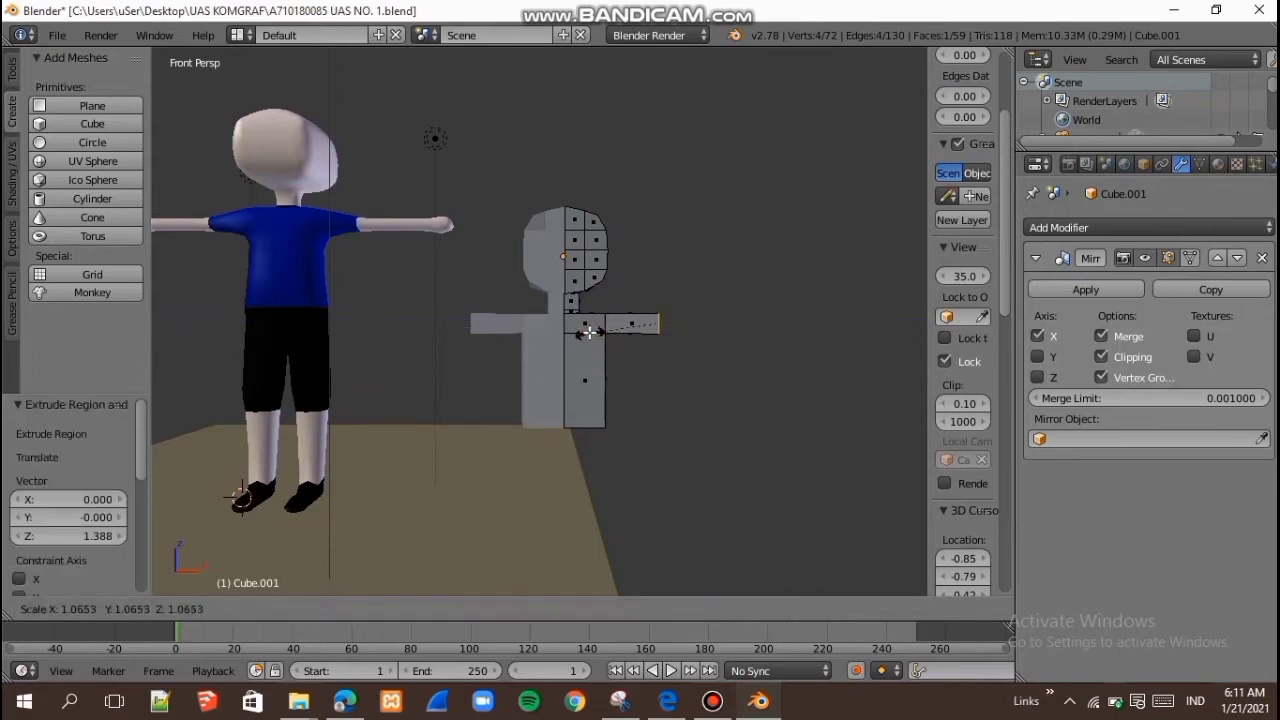
click(622, 330)
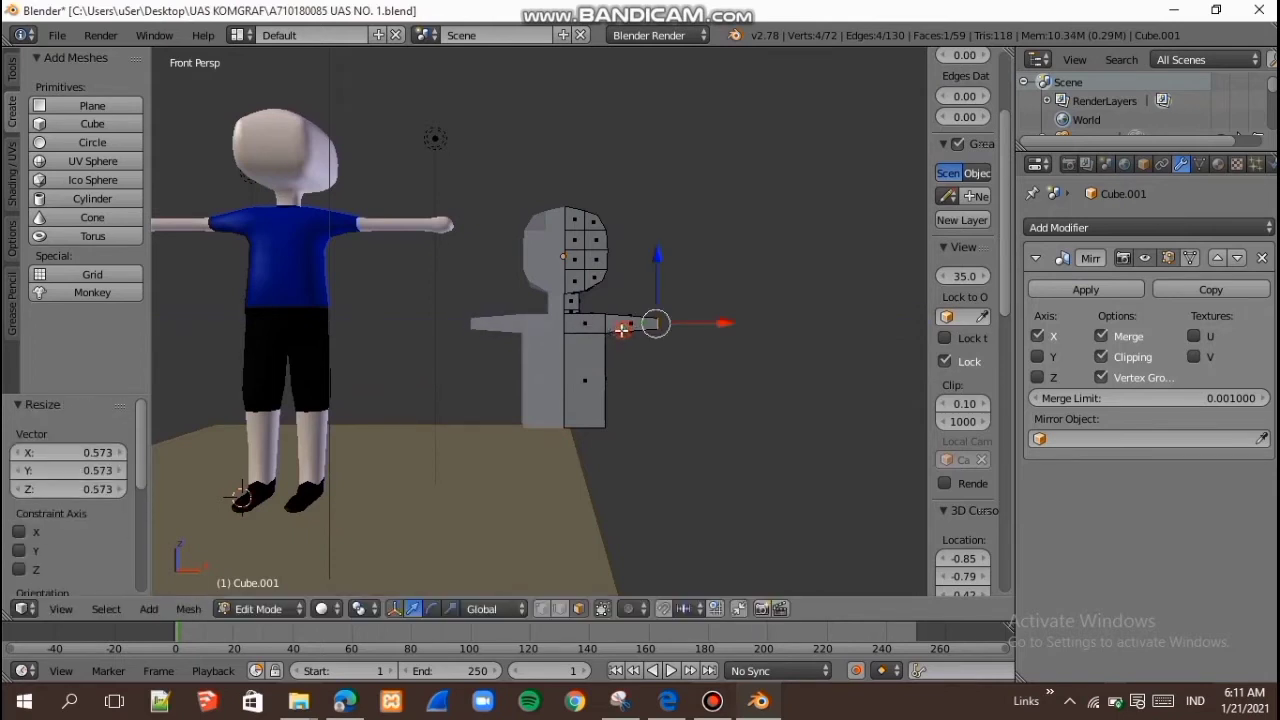
Step: Extrude the upper arm's end face 1.885 outward to form the forearm
key(s)
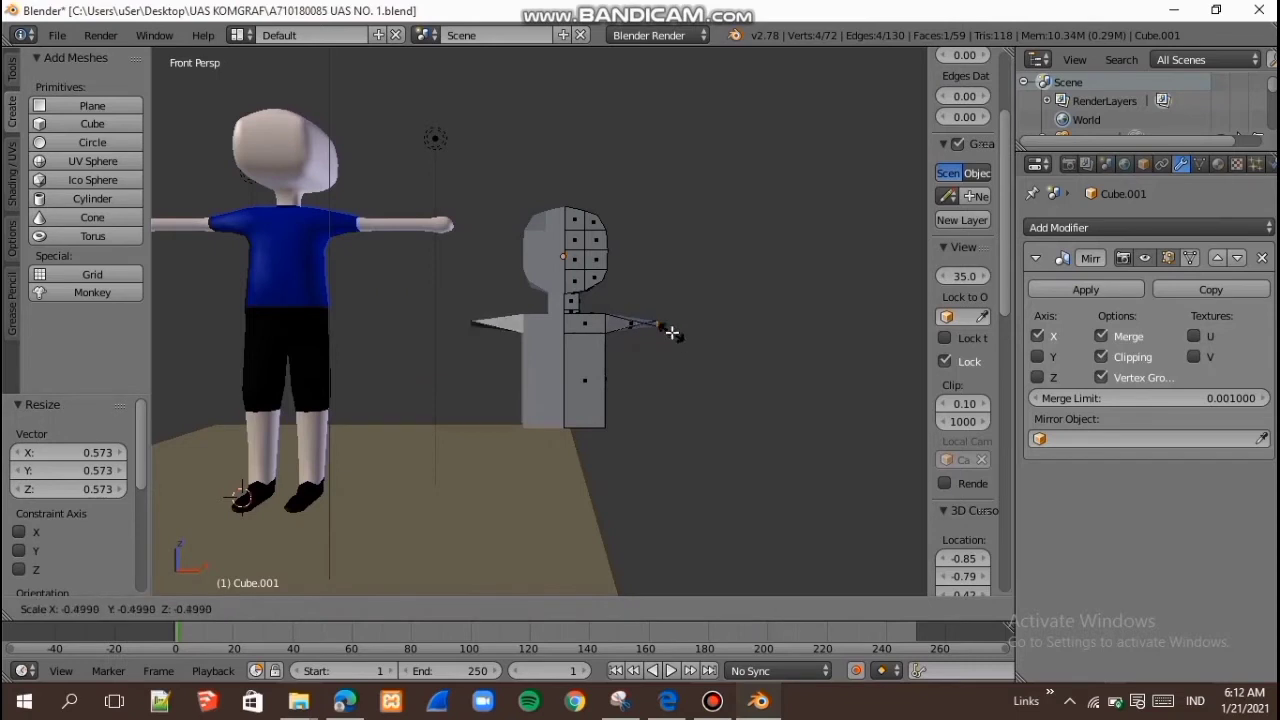
right_click(672, 332)
key(e)
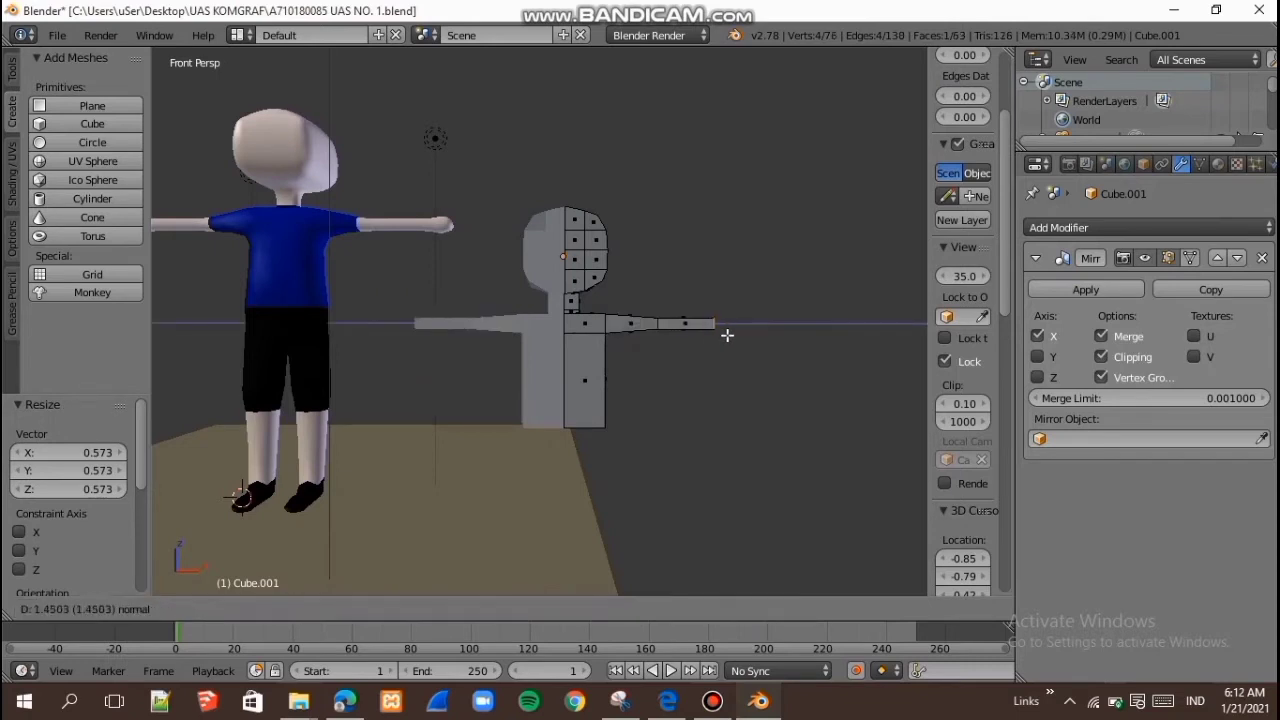
click(742, 339)
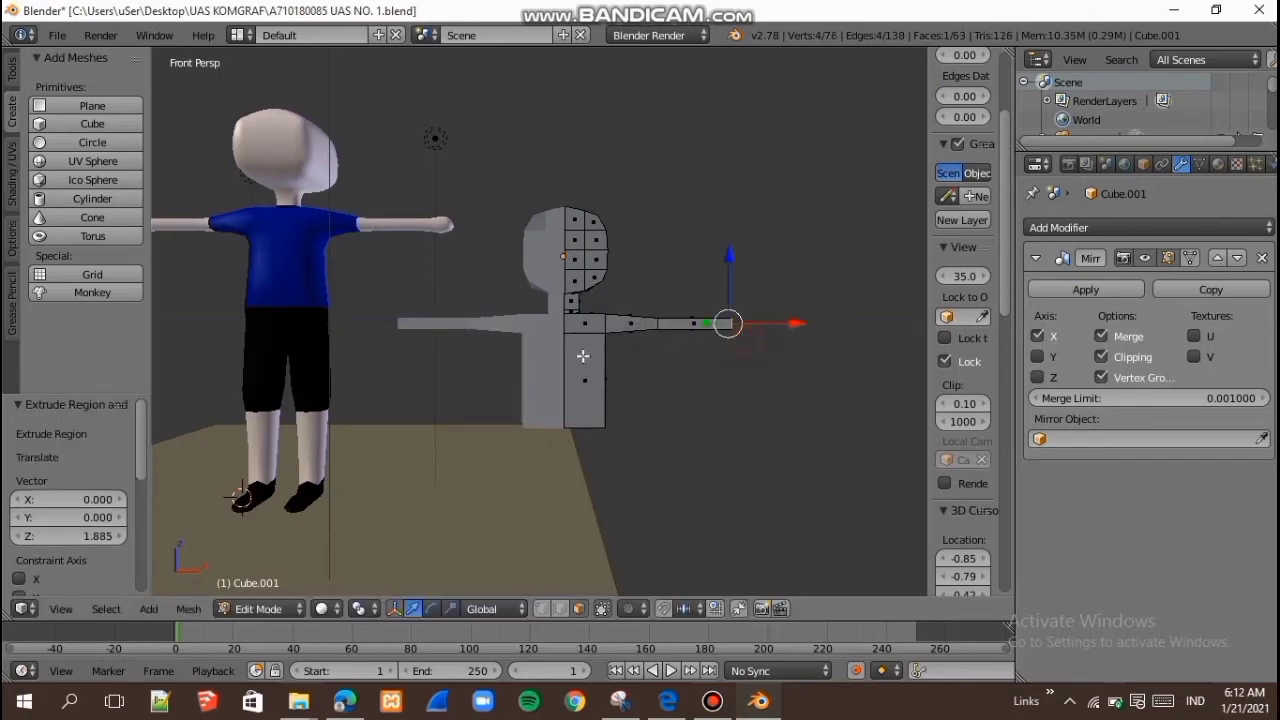
Step: Select the torso's bottom face and try extruding it while toggling the Mirror modifier's Clipping option
middle_drag(584, 358, 614, 294)
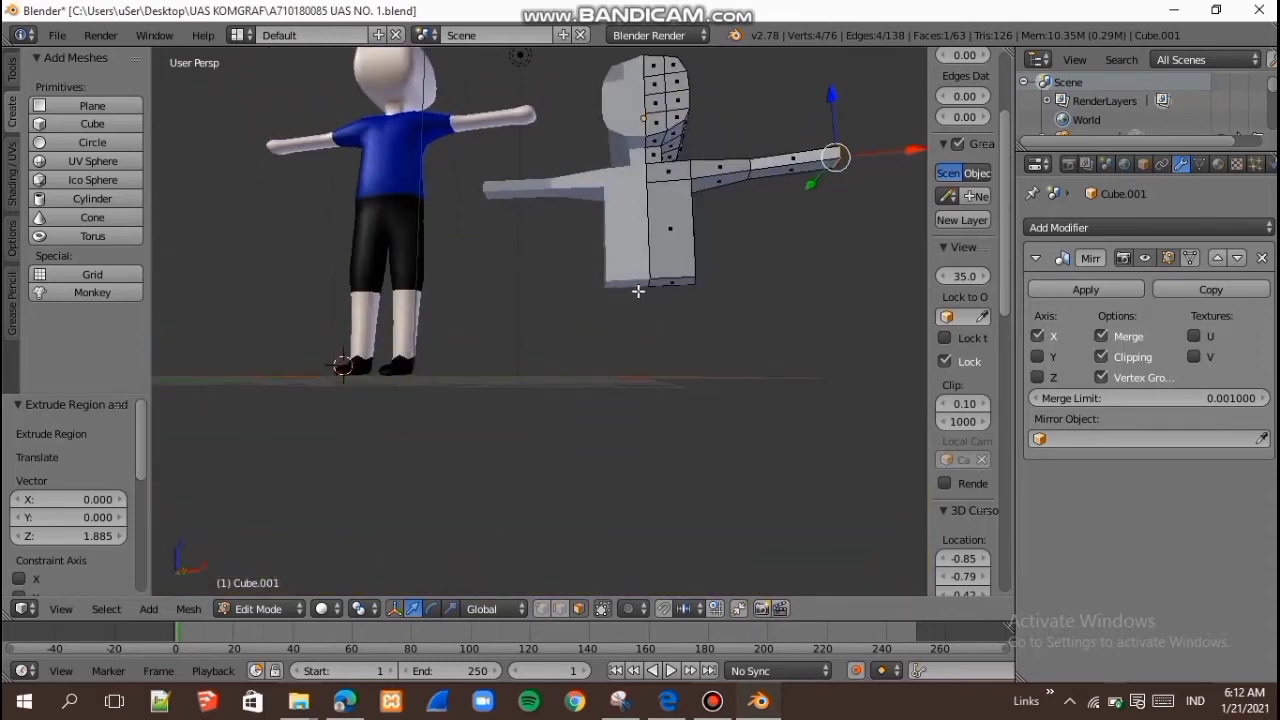
right_click(684, 280)
right_click(680, 288)
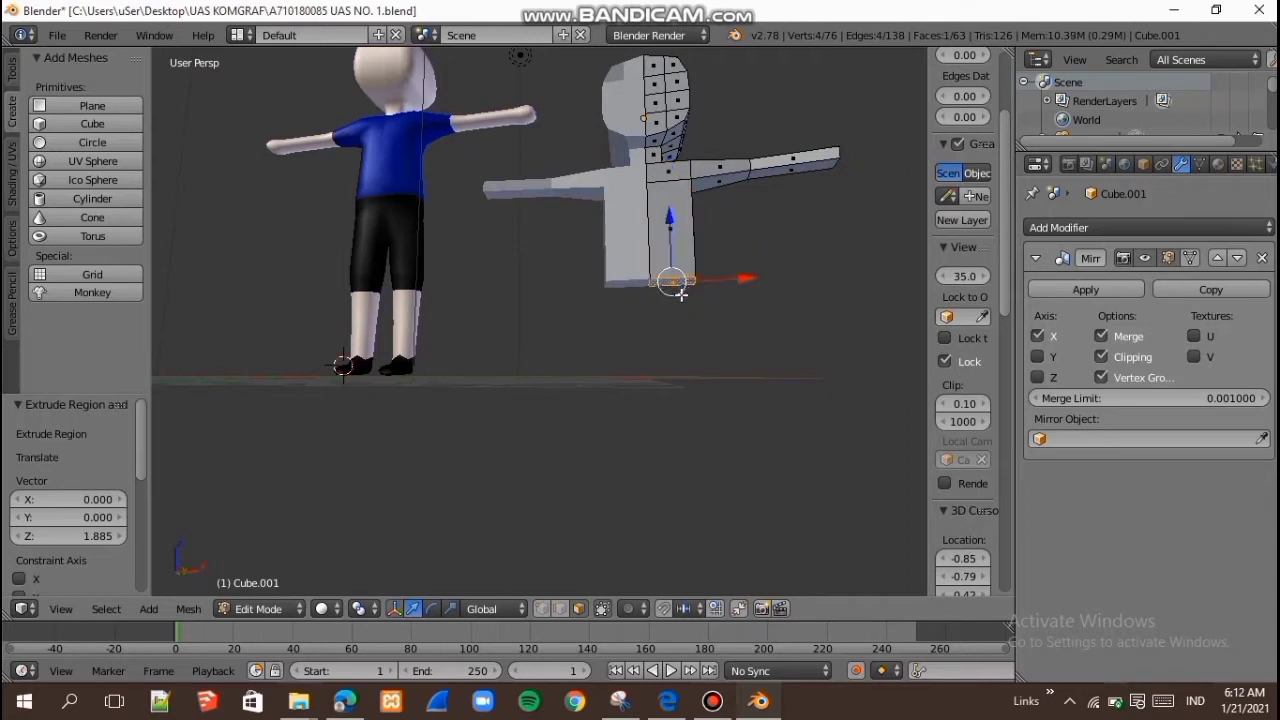
mouse_move(678, 287)
middle_down()
mouse_move(672, 278)
mouse_move(684, 288)
middle_up()
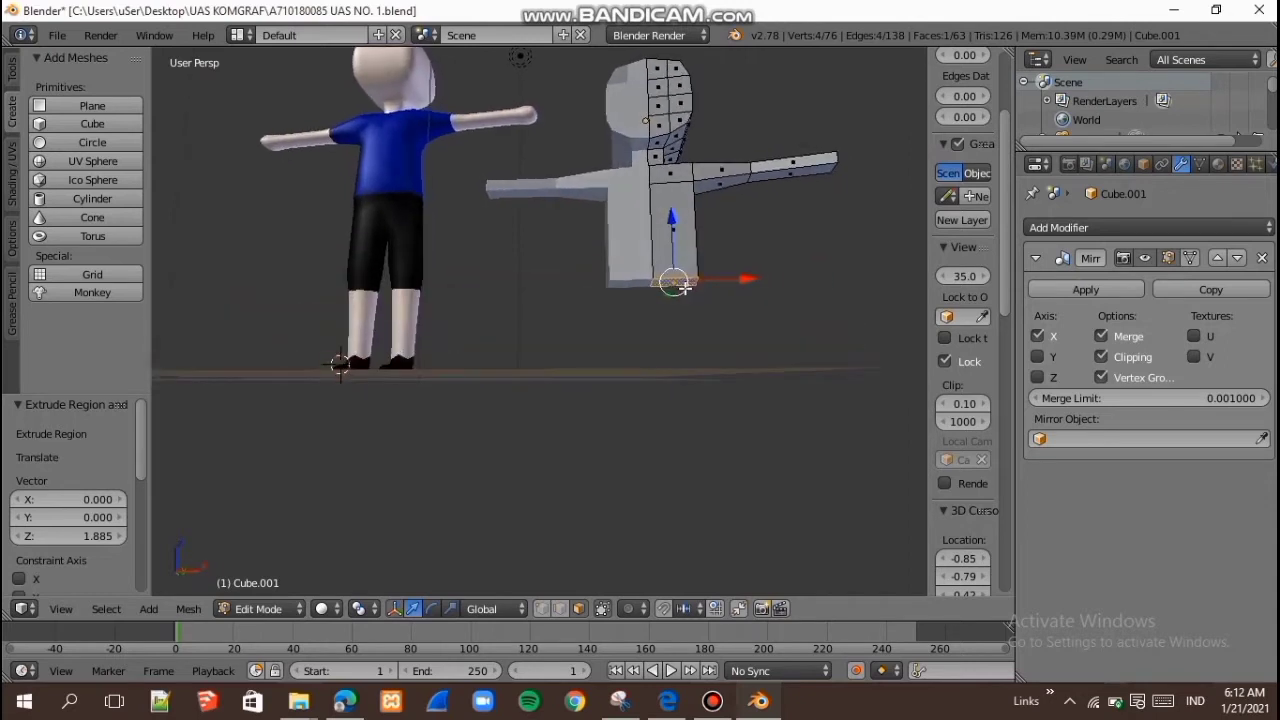
click(1118, 366)
key(e)
key(Escape)
click(1101, 357)
key(e)
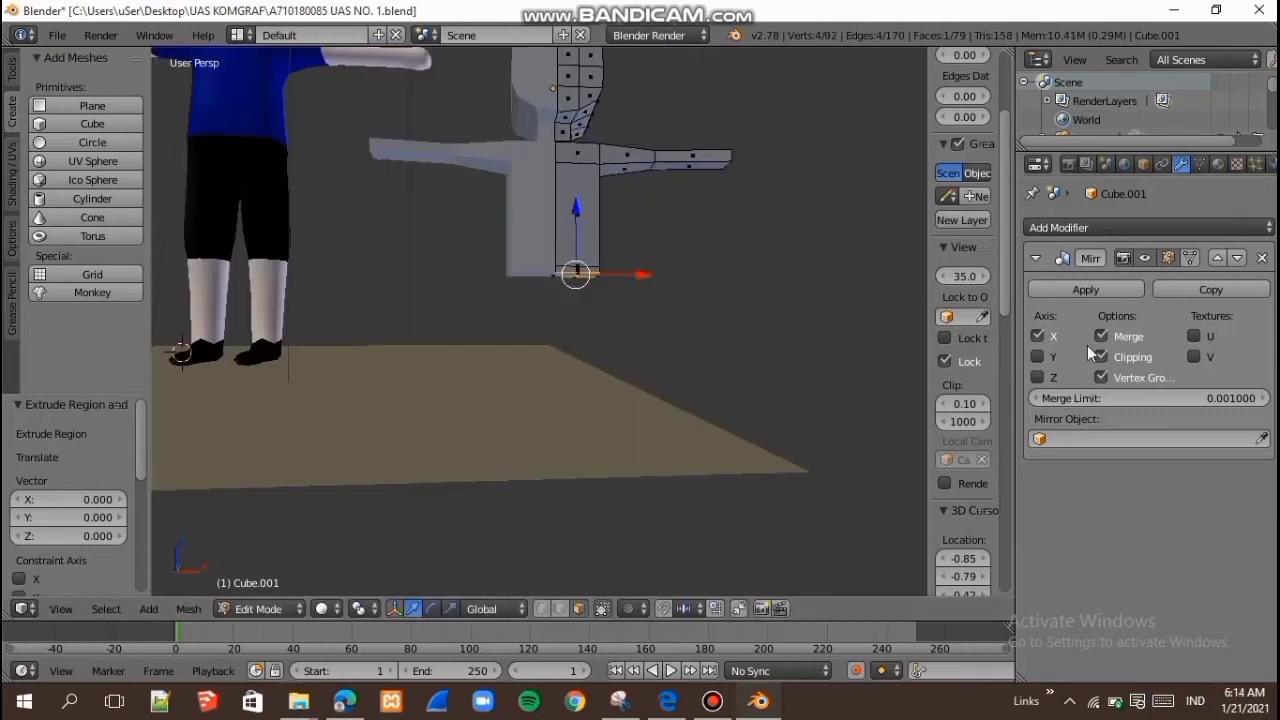
Step: Disable Clipping in the Mirror modifier, extrude the torso's bottom face 0.835 downward, and move it 0.144 in X
click(1116, 360)
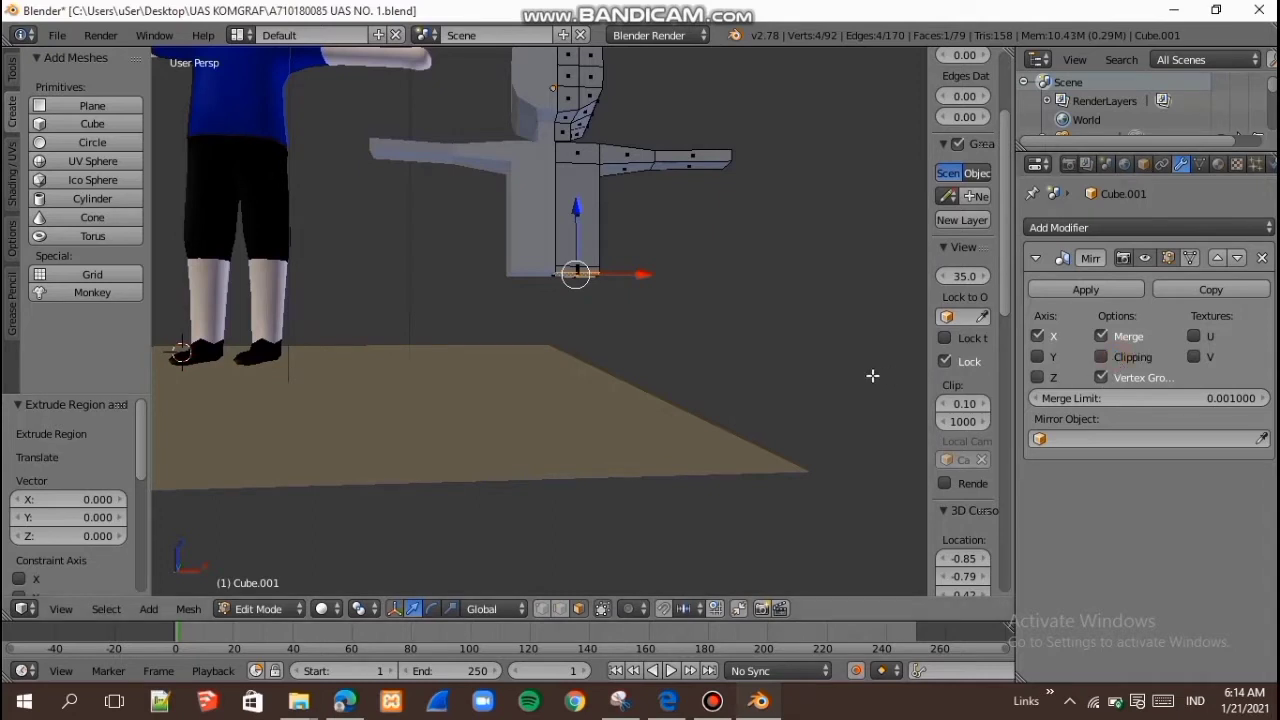
key(e)
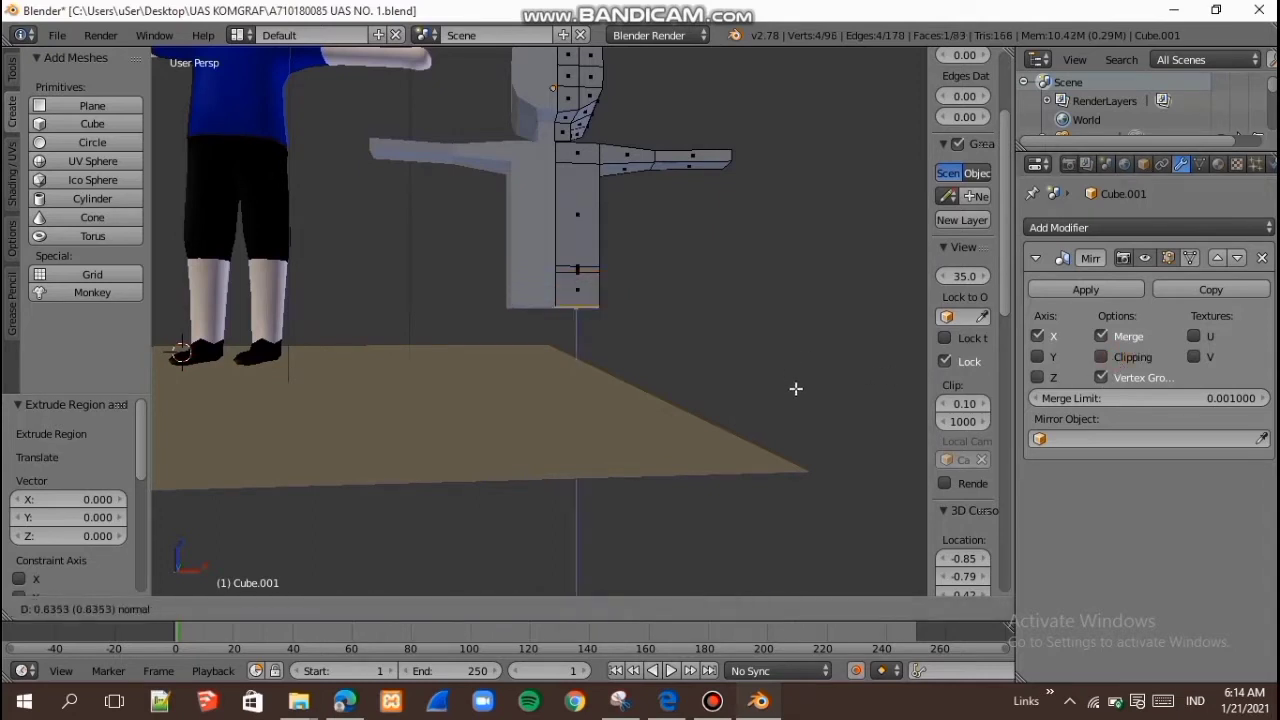
click(796, 388)
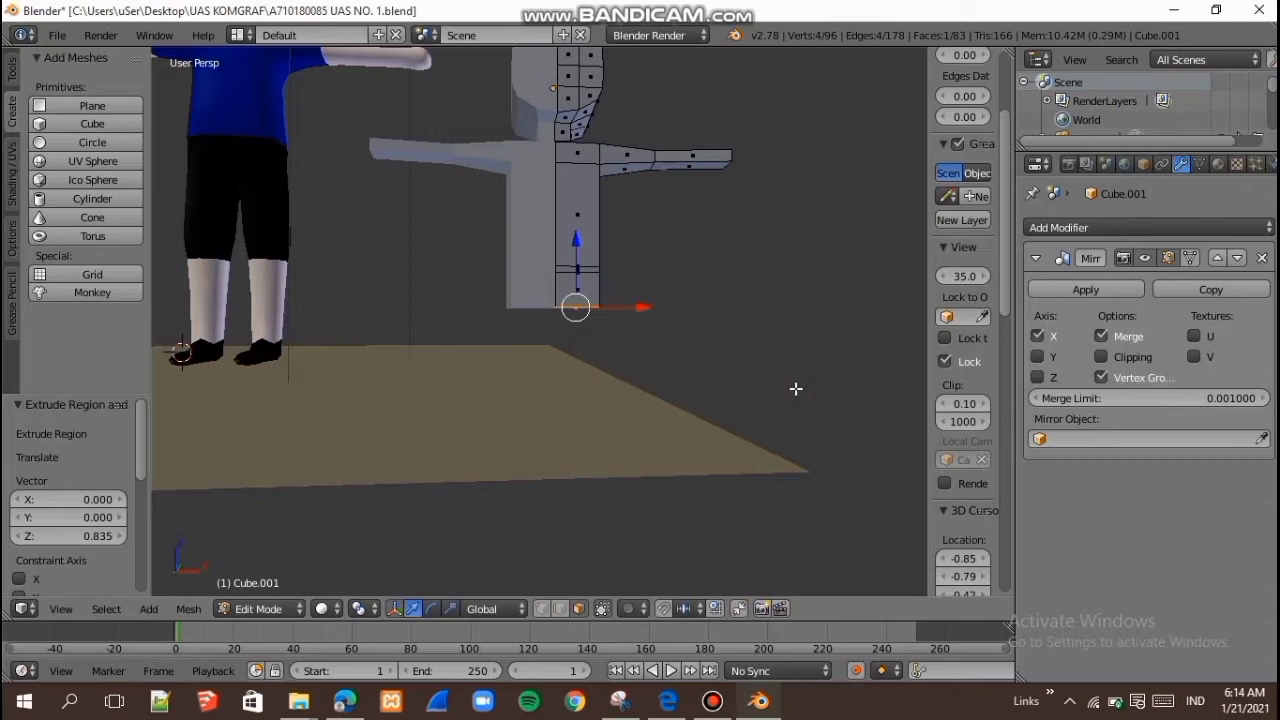
drag(646, 307, 652, 303)
scroll(652, 303, up, 3)
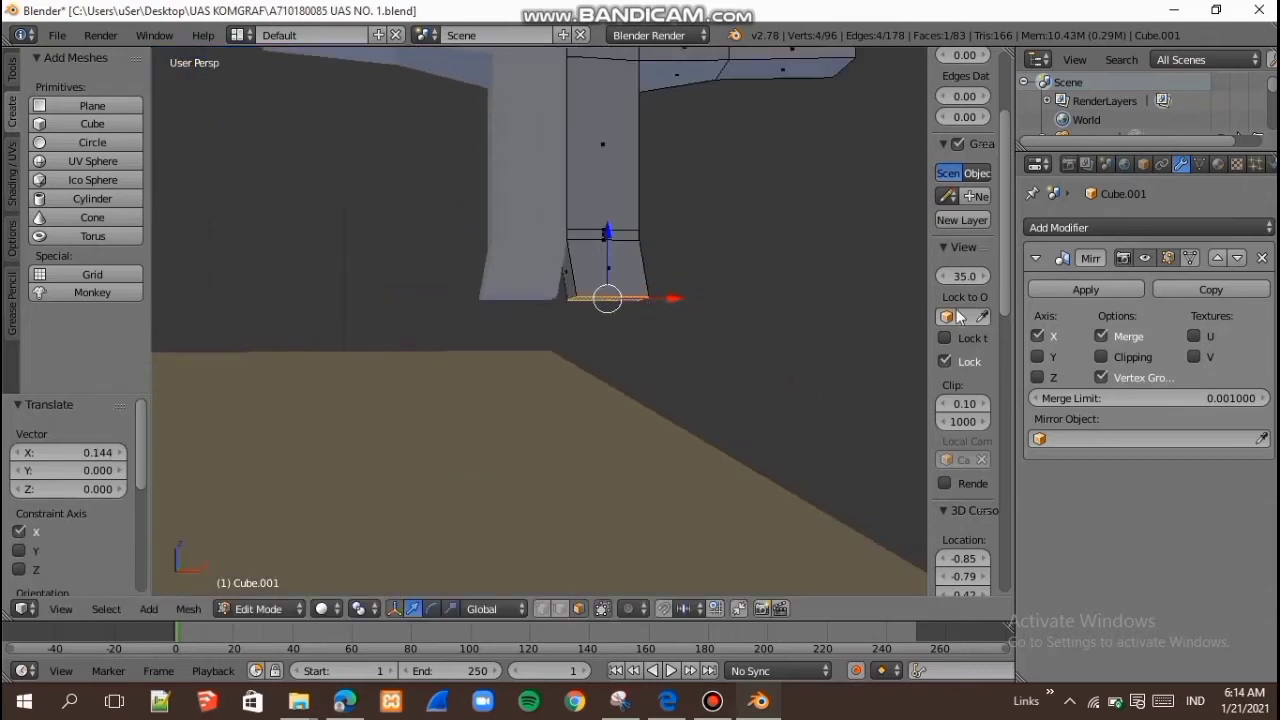
Step: With the Mirror modifier's Clipping enabled, extrude the leg's bottom face 1.730 downward and scale the end face by 0.682
click(1098, 357)
key(e)
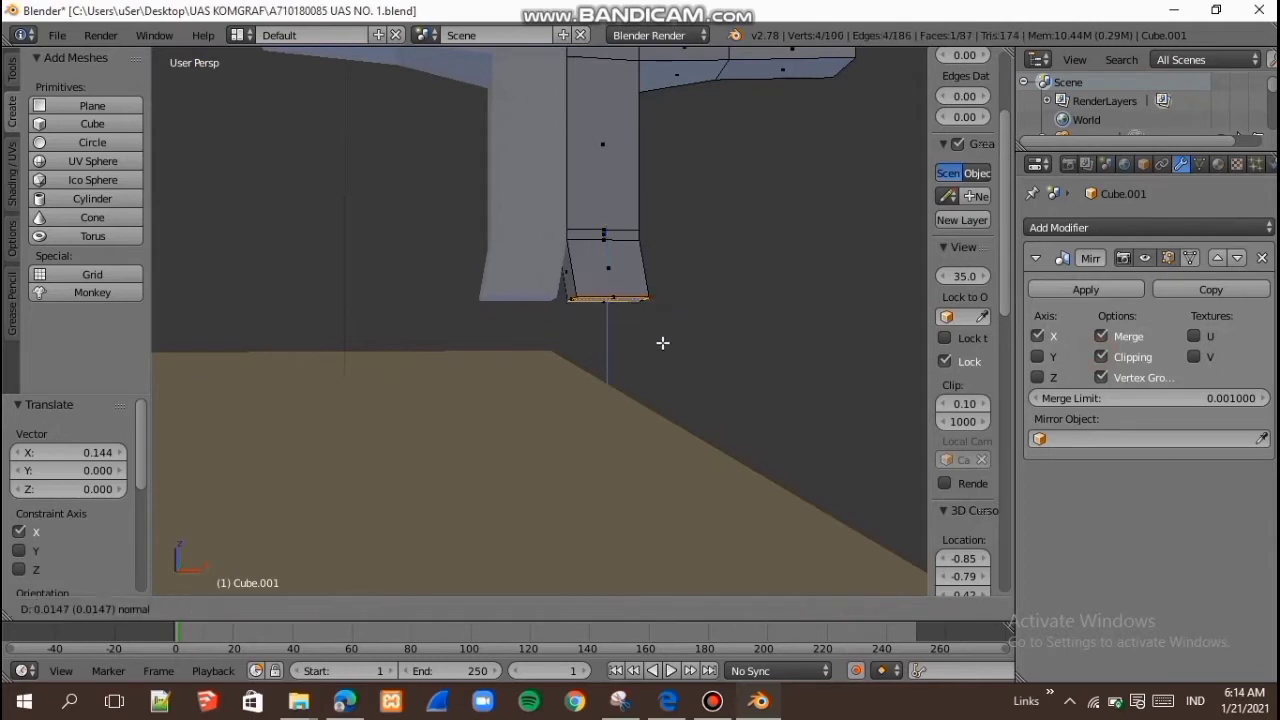
click(646, 428)
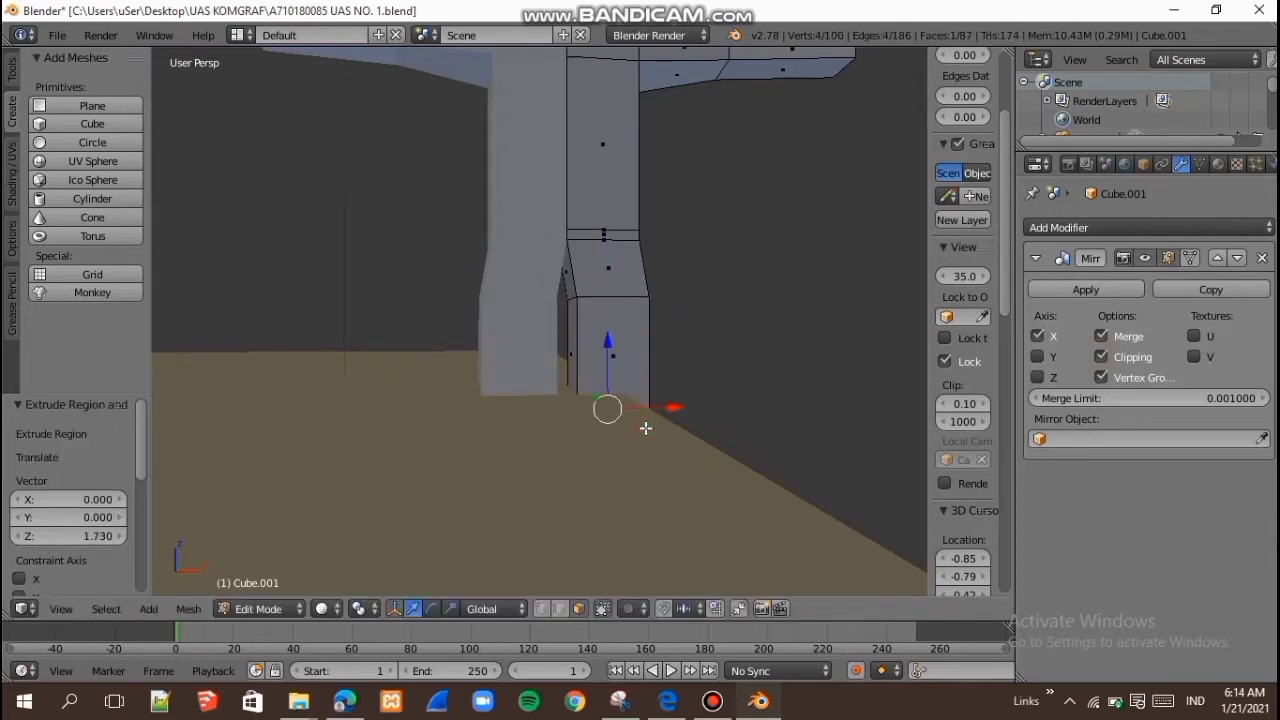
key(s)
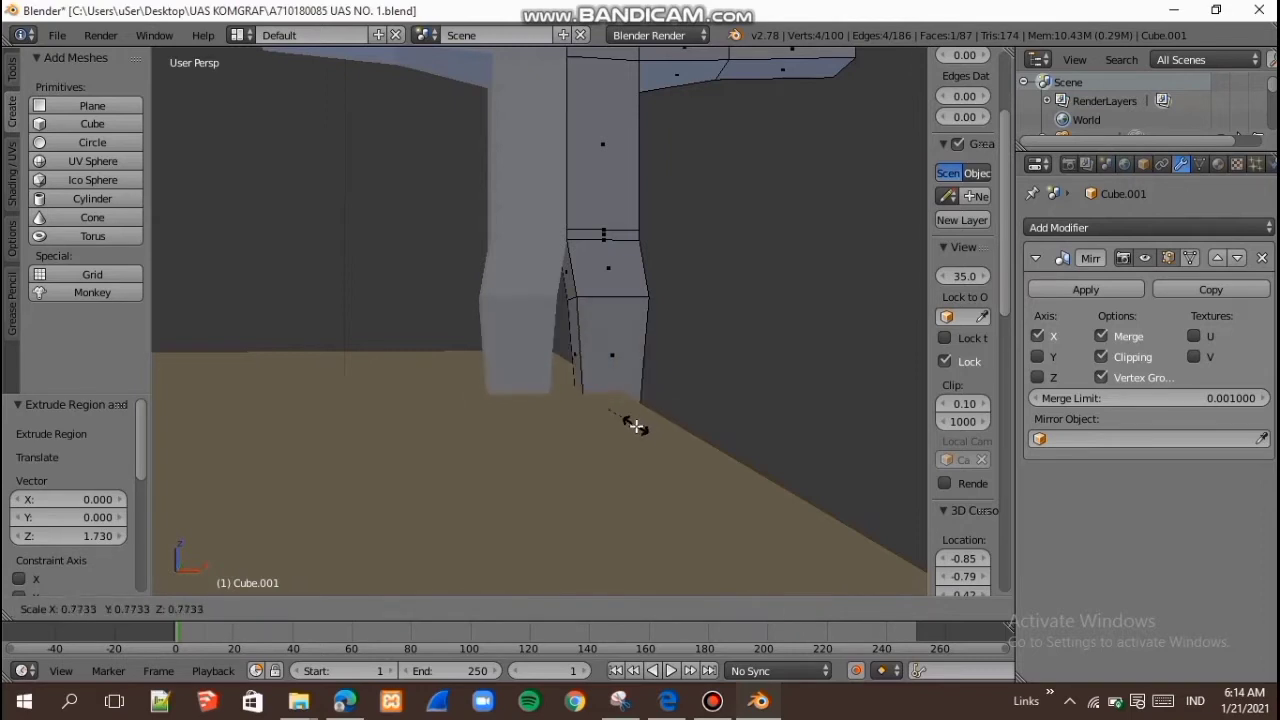
click(634, 423)
scroll(656, 382, down, 3)
scroll(656, 382, down, 3)
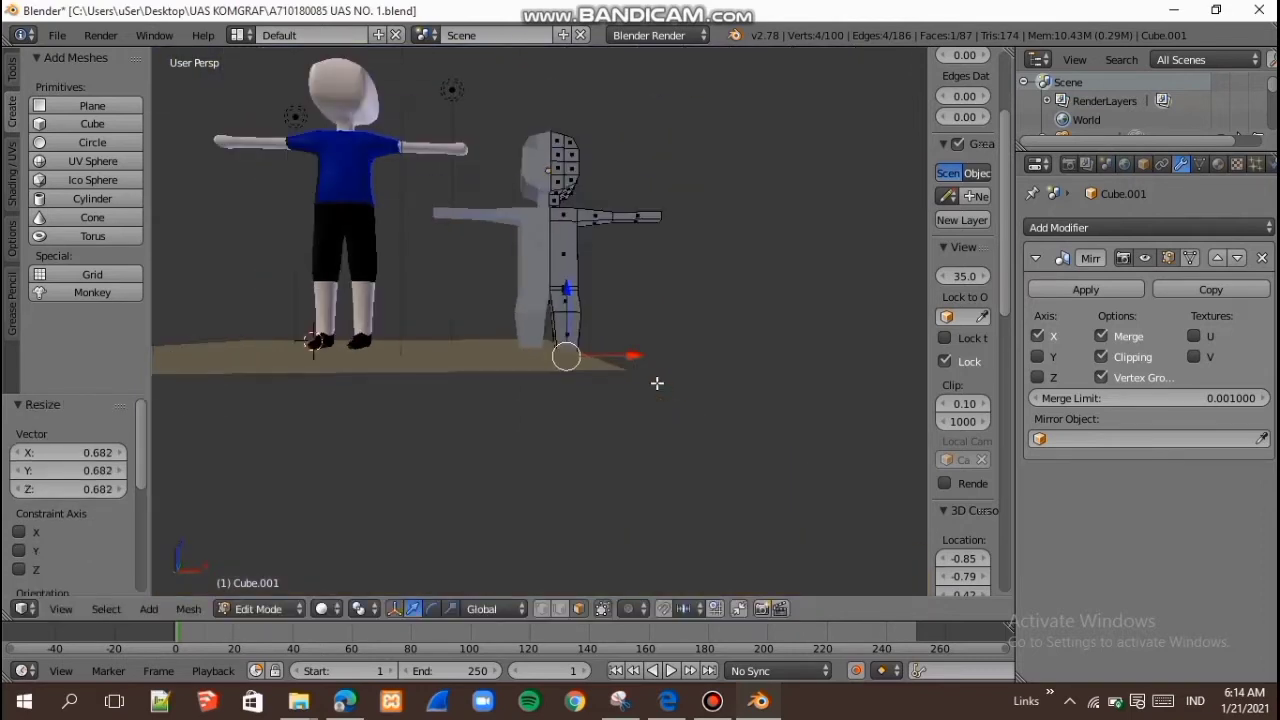
Step: Select the whole character mesh and move it up 2.188 in Z
middle_drag(663, 371, 660, 406)
key(a)
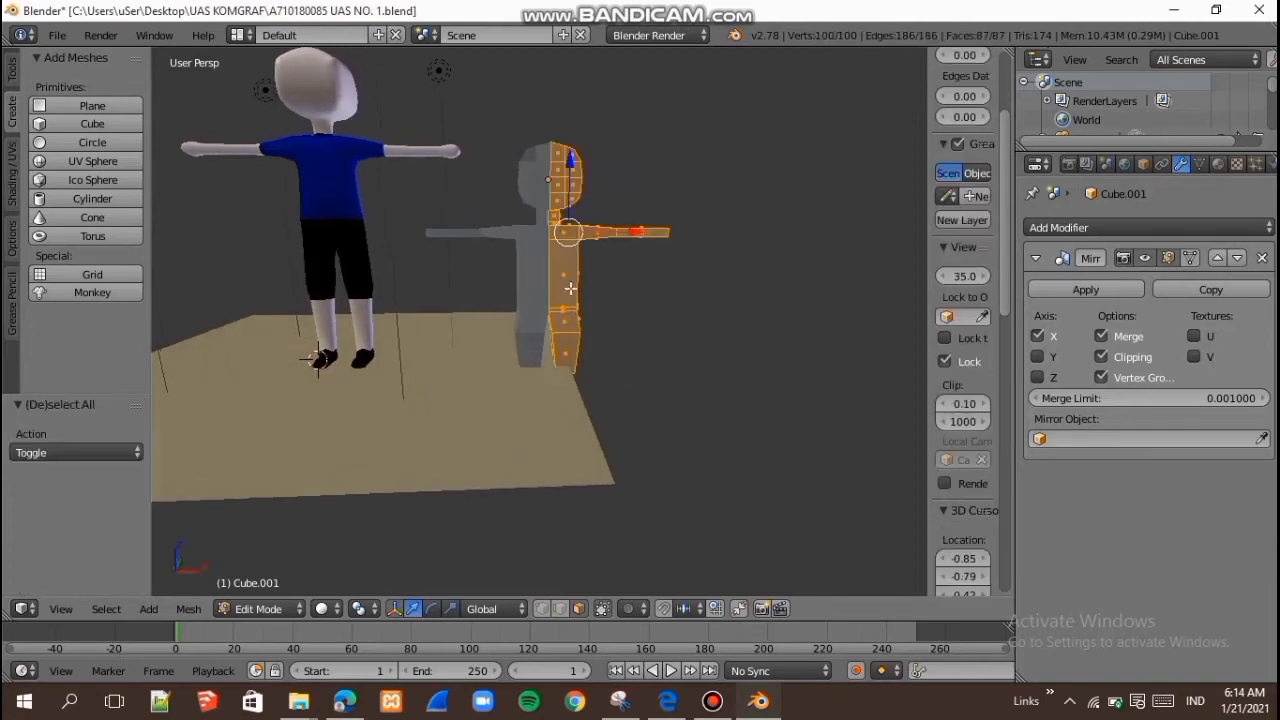
key(g)
key(z)
click(586, 151)
Step: Extrude the thigh's bottom face in place and scale the new face by 0.866
scroll(560, 297, up, 5)
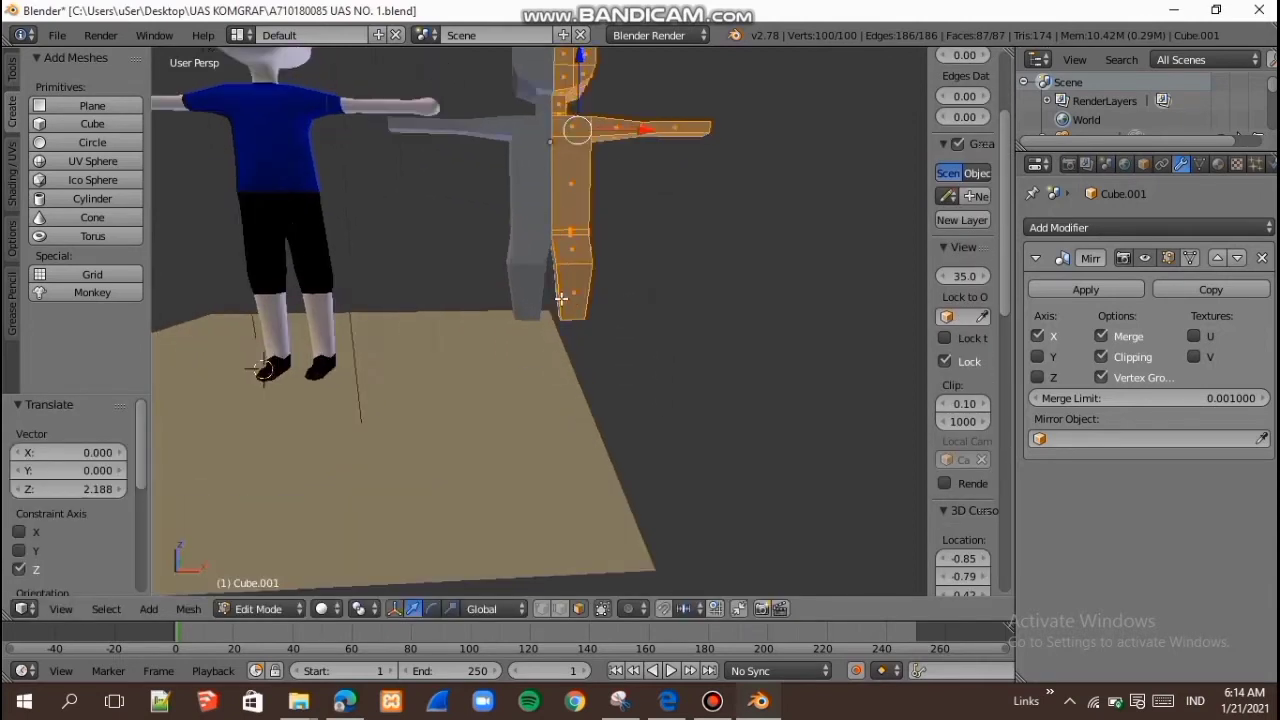
middle_drag(585, 338, 597, 290)
right_click(587, 282)
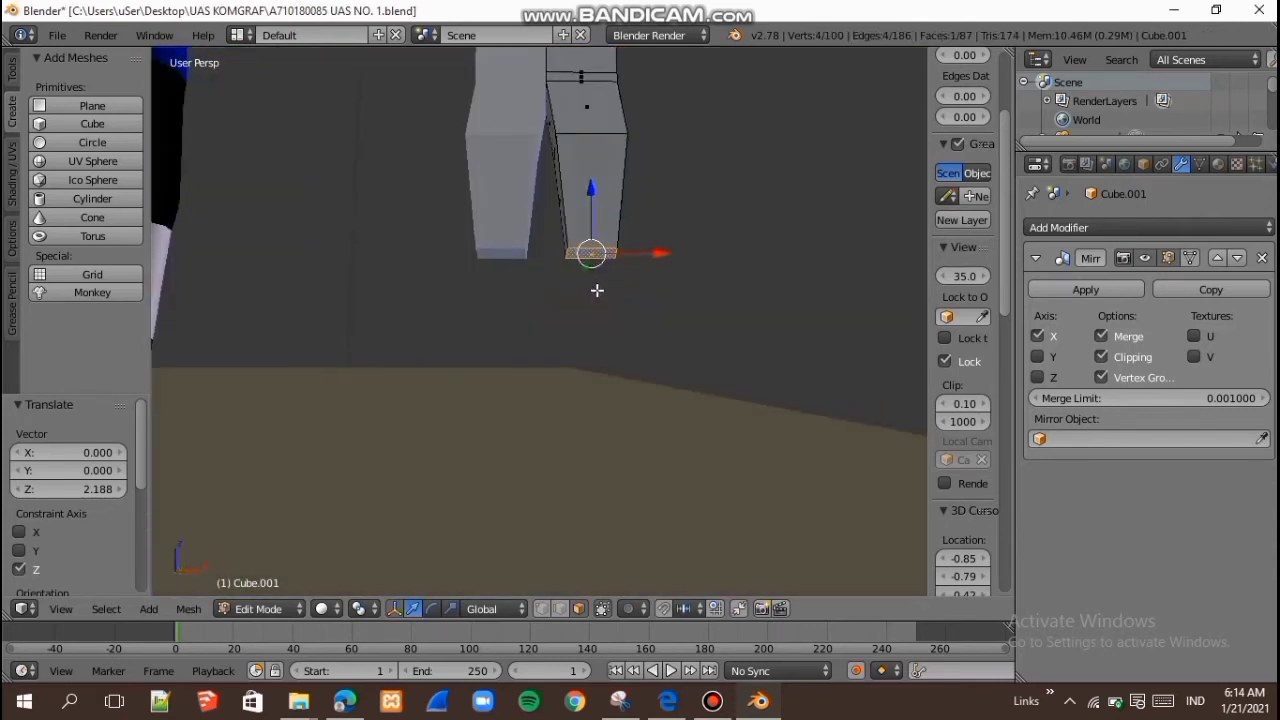
key(e)
right_click(597, 290)
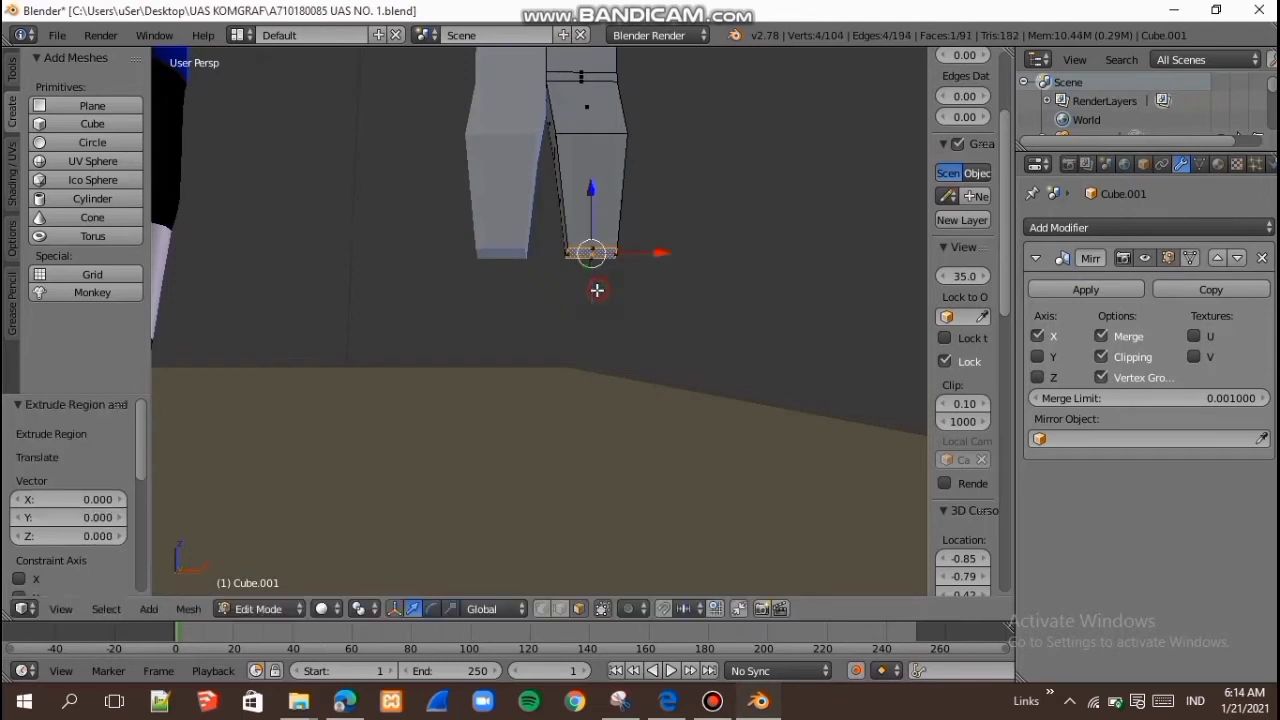
key(s)
click(593, 285)
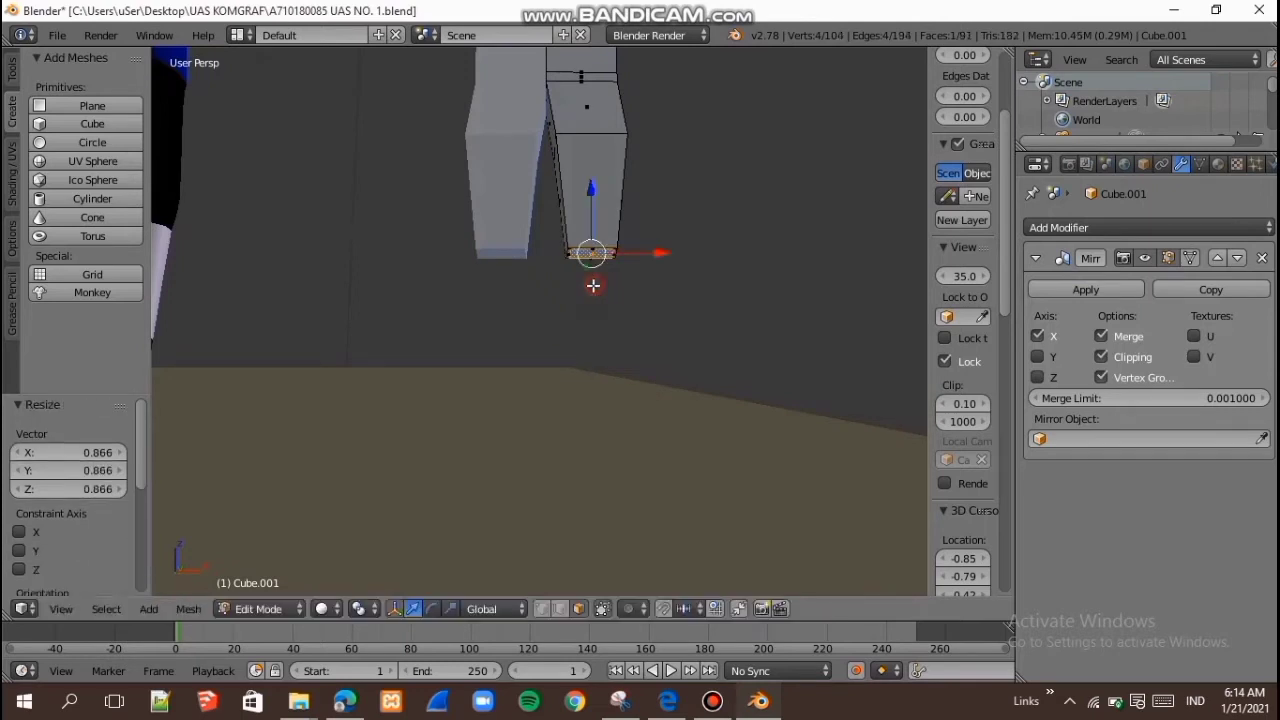
key(w)
key(Escape)
Step: Extrude the leg's bottom face 1.831 downward as the lower leg, and extrude a short section below it for the foot
key(e)
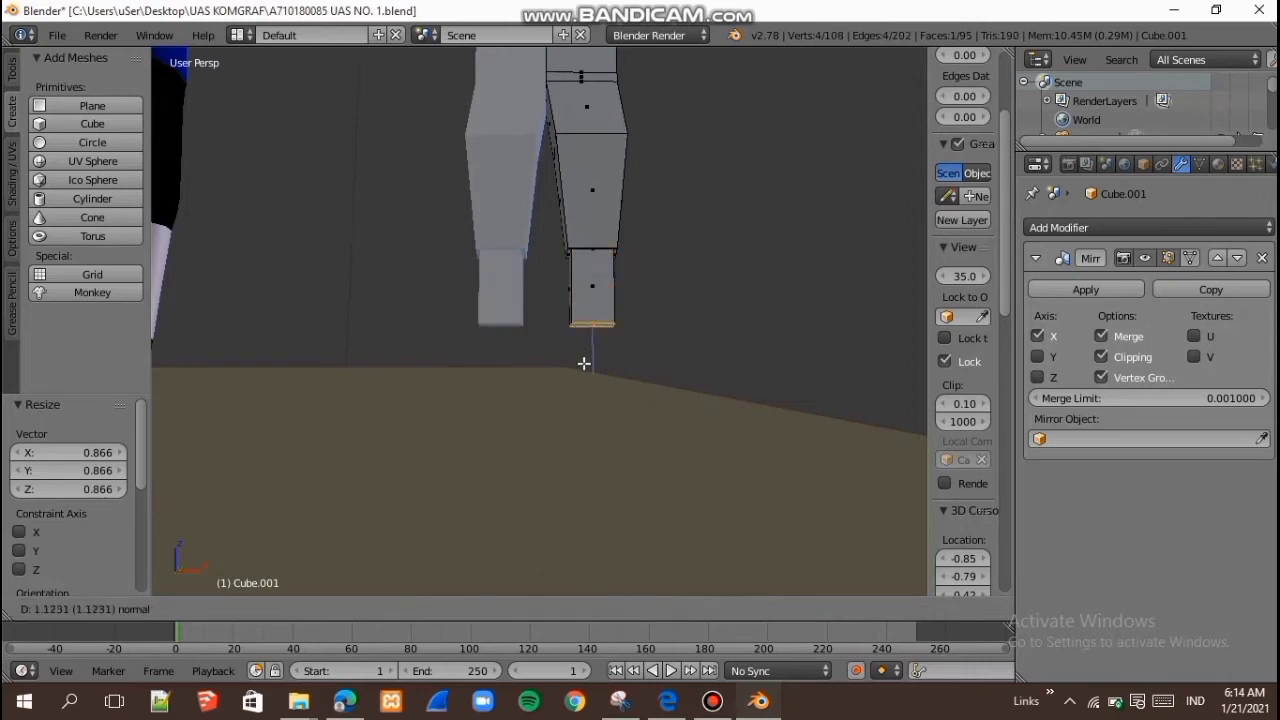
click(607, 369)
scroll(607, 369, down, 5)
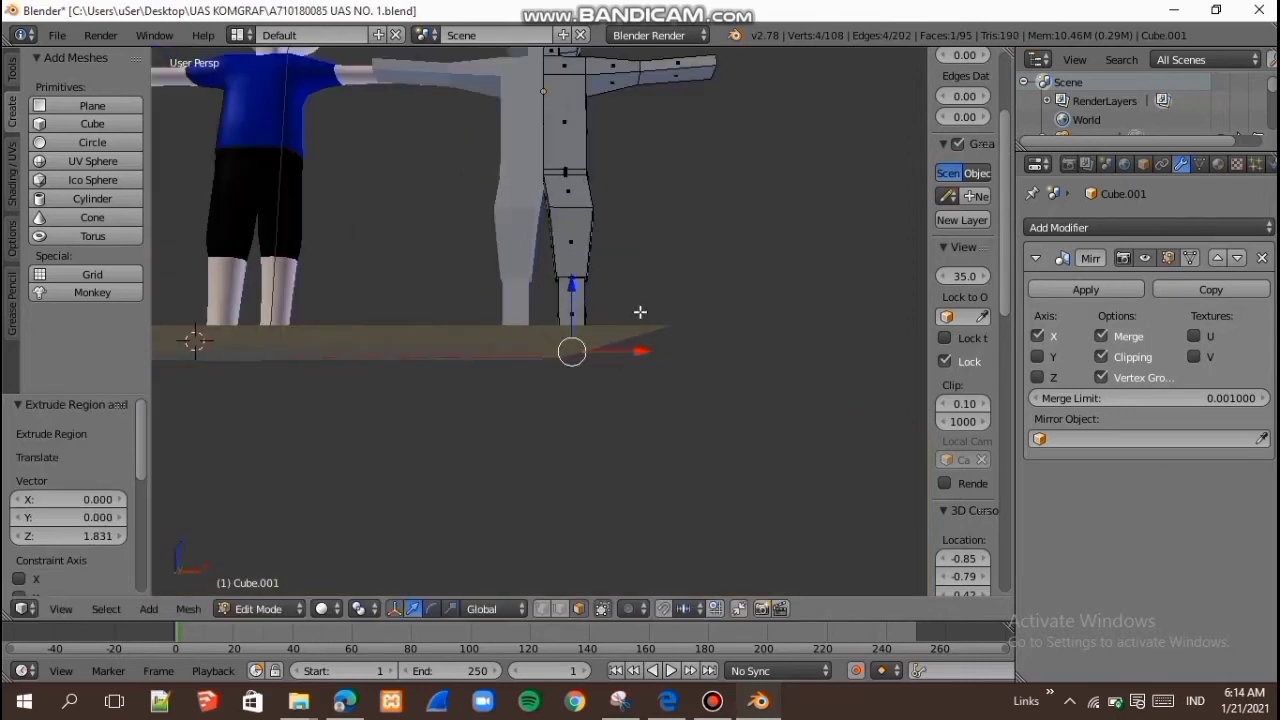
middle_drag(640, 311, 651, 363)
scroll(660, 346, down, 2)
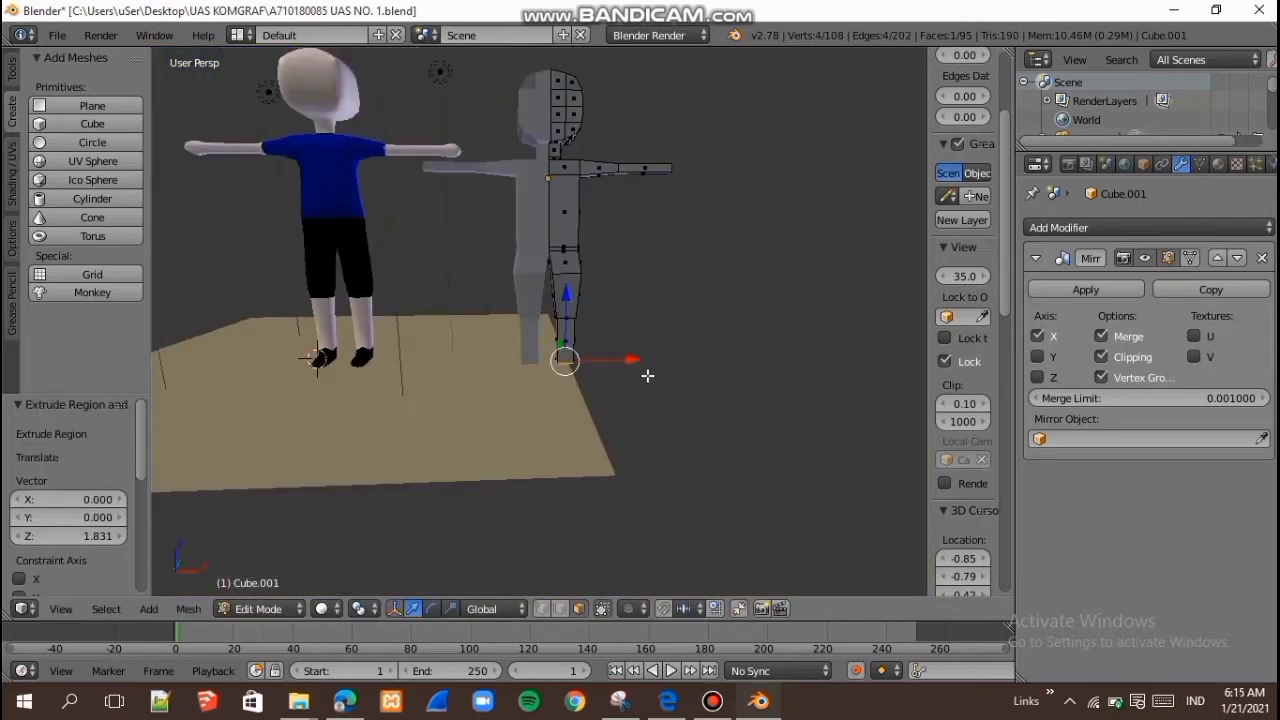
key(e)
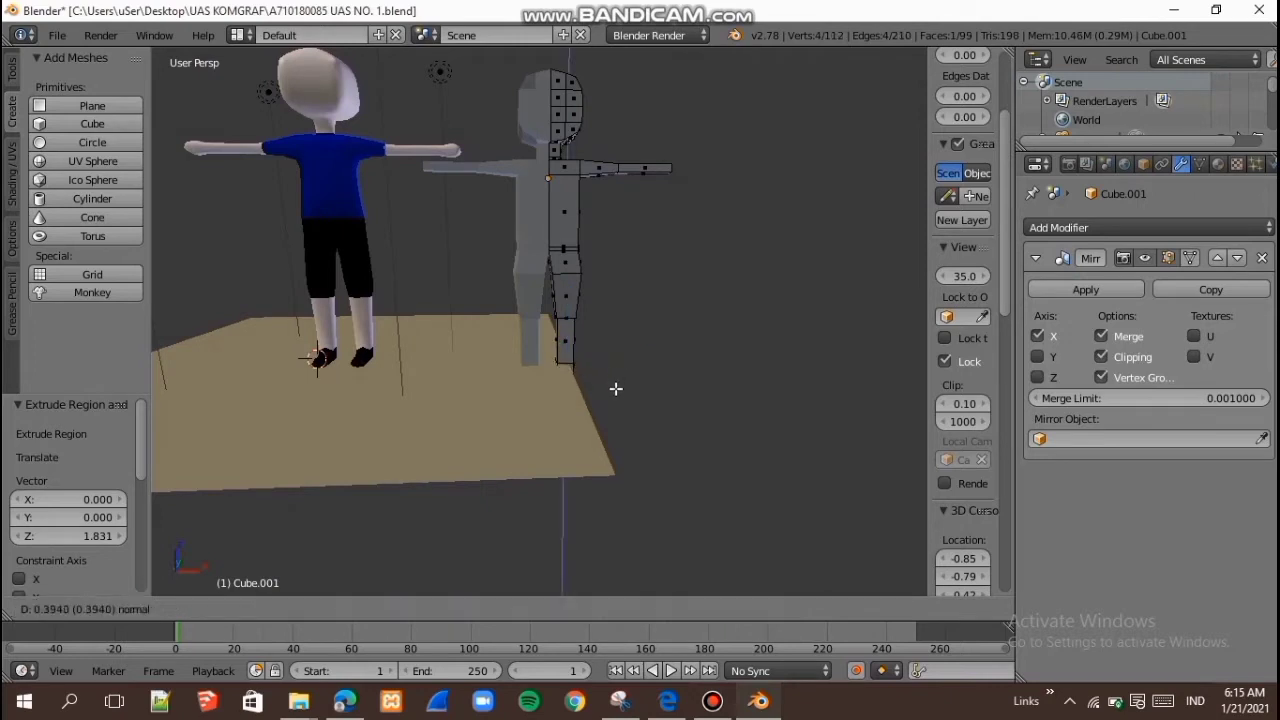
click(614, 385)
Step: Select the whole character mesh and raise it 1.075 in Z so the feet clear the floor
key(a)
key(a)
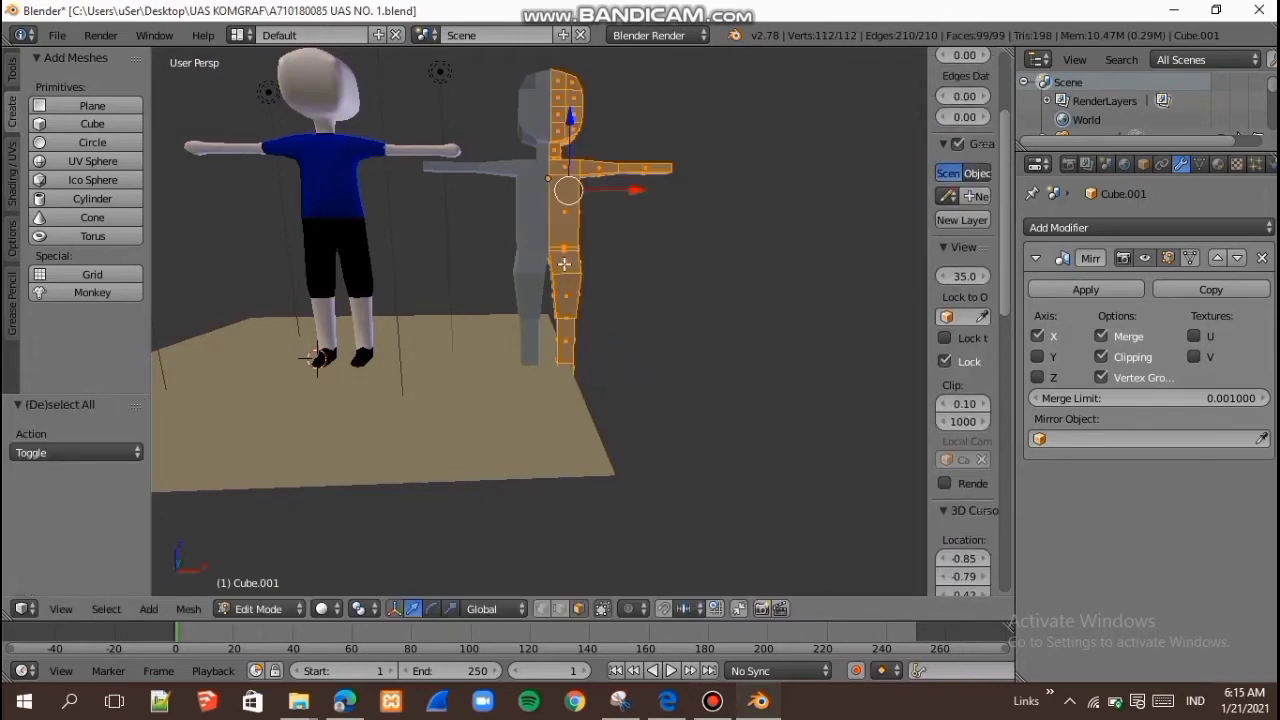
key(g)
drag(569, 146, 569, 134)
Step: Add a single horizontal loop cut around the short foot section at the bottom of the leg
mouse_move(569, 243)
middle_down()
mouse_move(574, 219)
mouse_move(572, 248)
middle_up()
scroll(562, 338, up, 6)
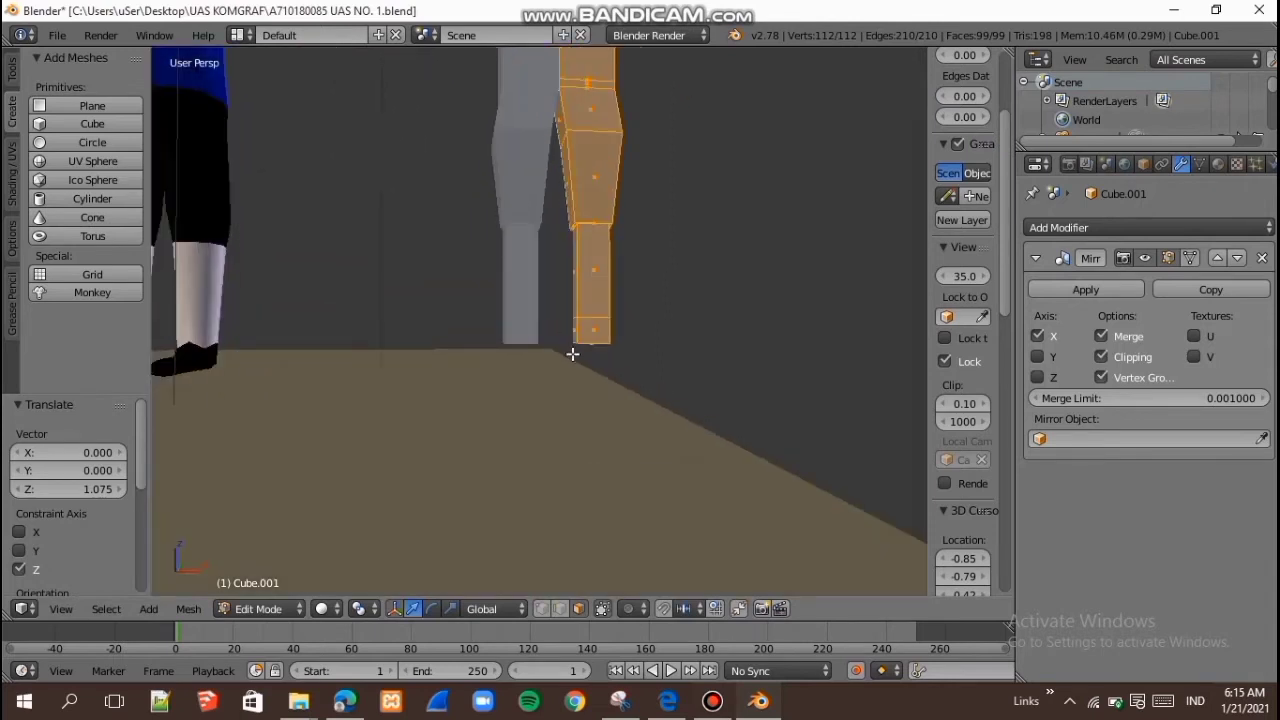
key(KP_1)
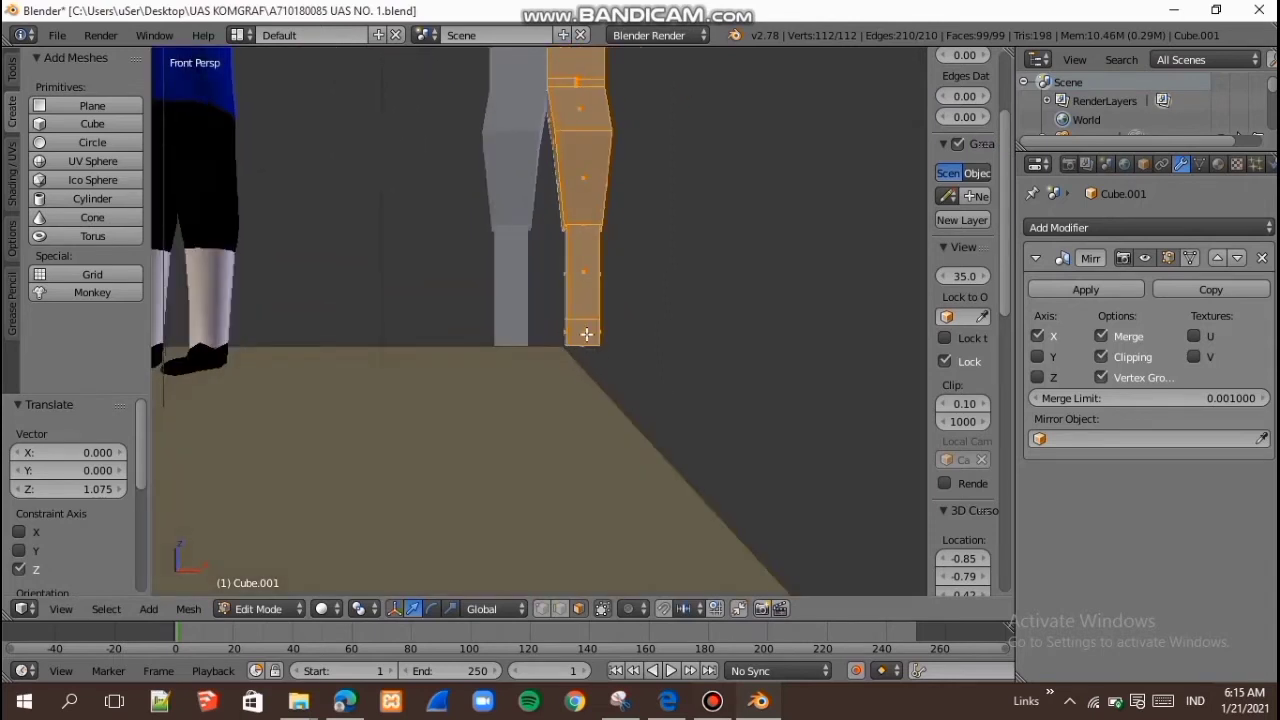
right_click(586, 334)
key(ctrl+e)
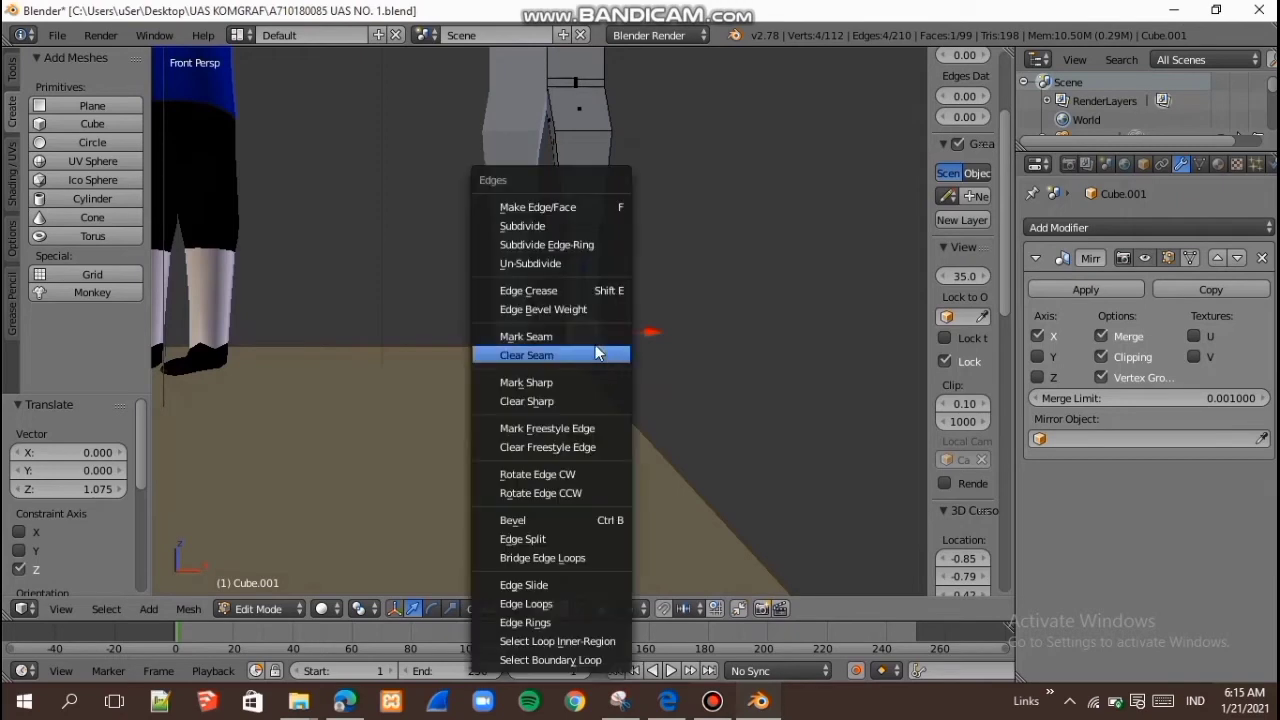
key(Escape)
key(ctrl+r)
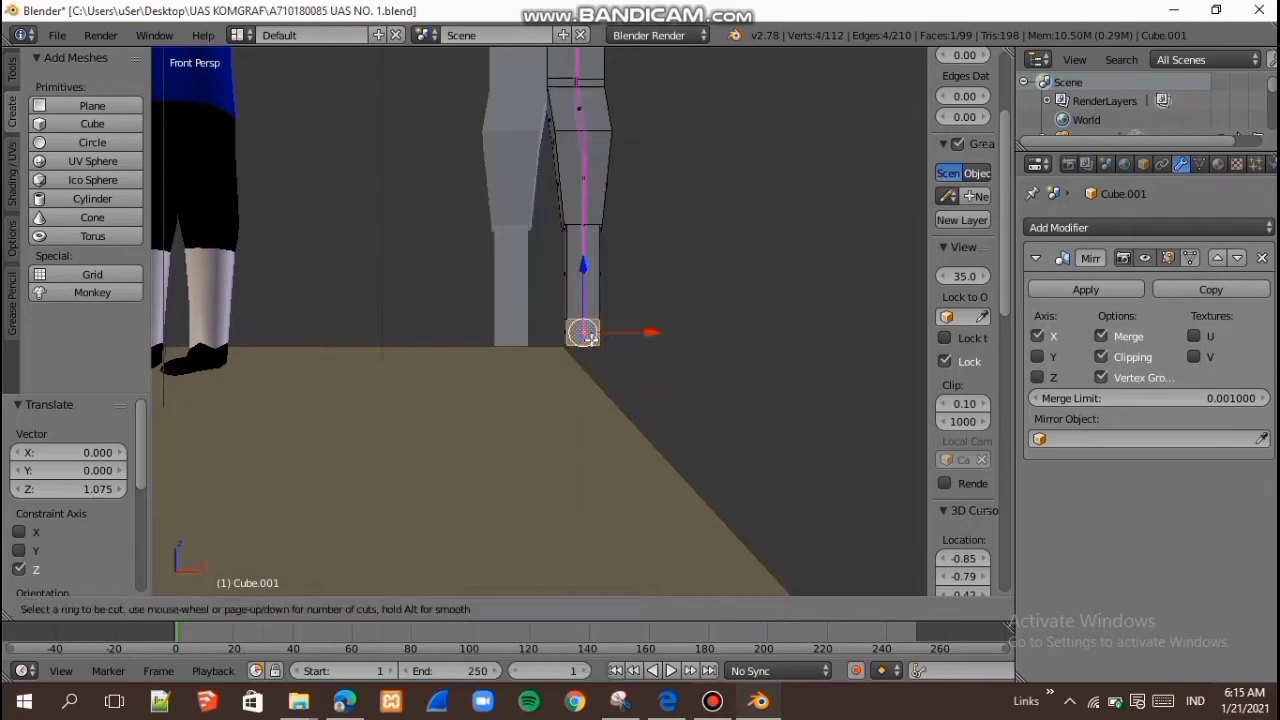
click(586, 332)
click(597, 342)
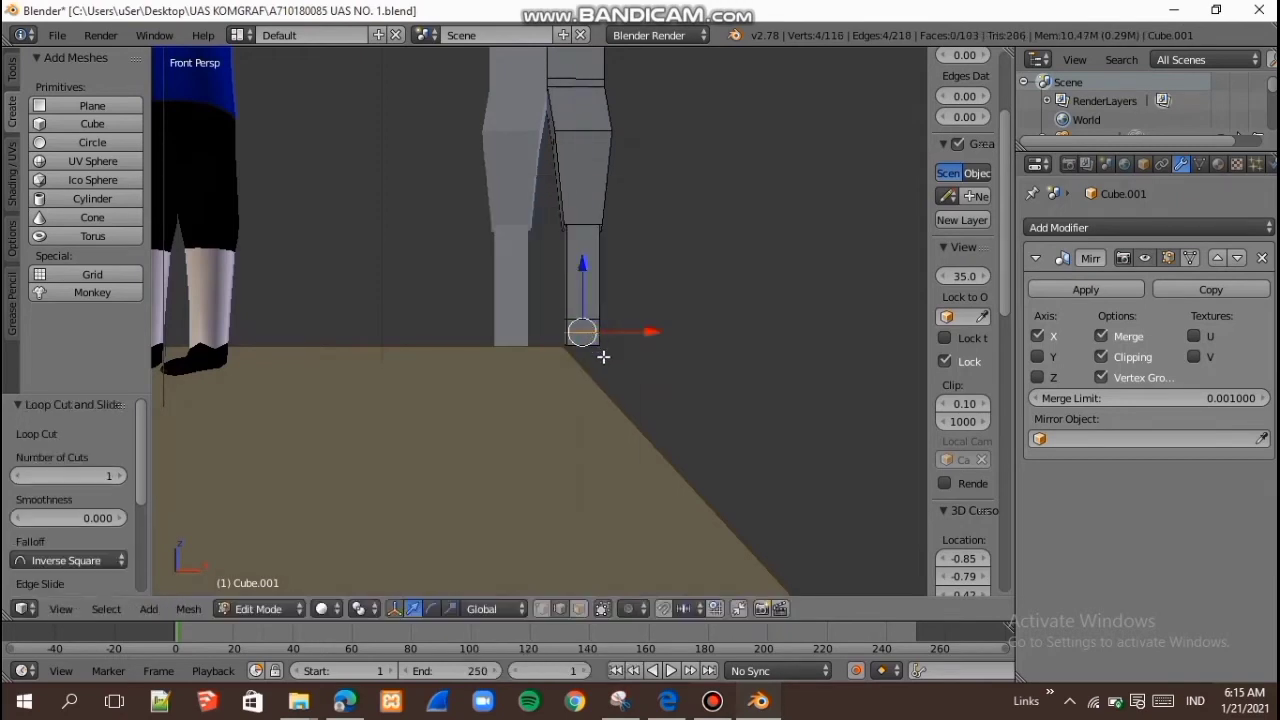
Step: Extrude the lower front face of the foot section forward in three consecutive segments of 0.368, 0.375 and 0.305
middle_drag(603, 357, 546, 352)
right_click(534, 342)
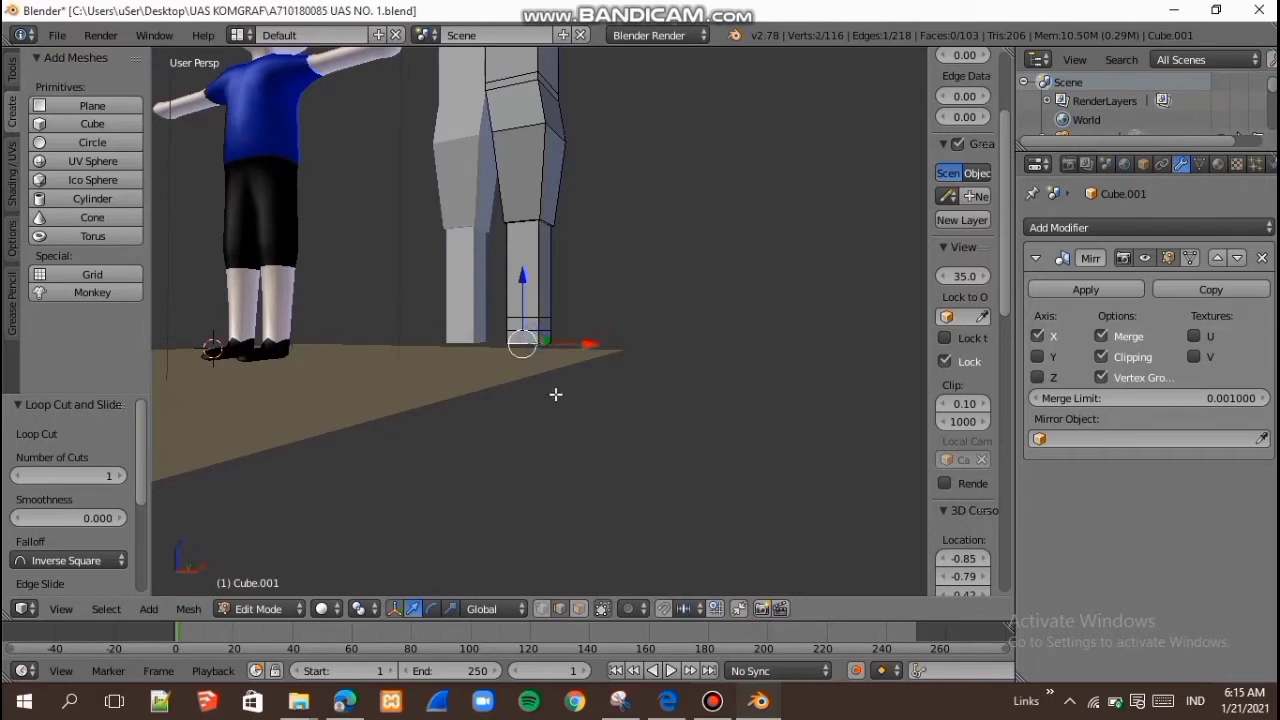
key(ctrl+Tab)
click(588, 490)
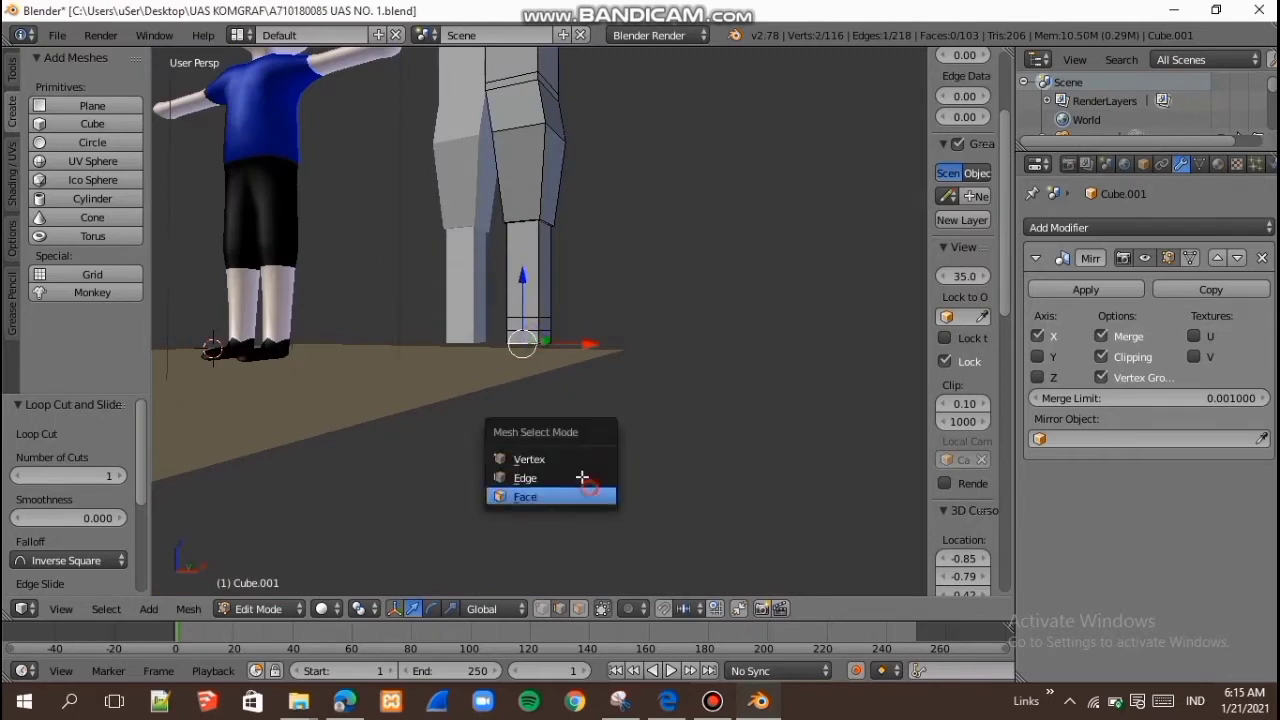
middle_drag(583, 376, 480, 431)
key(e)
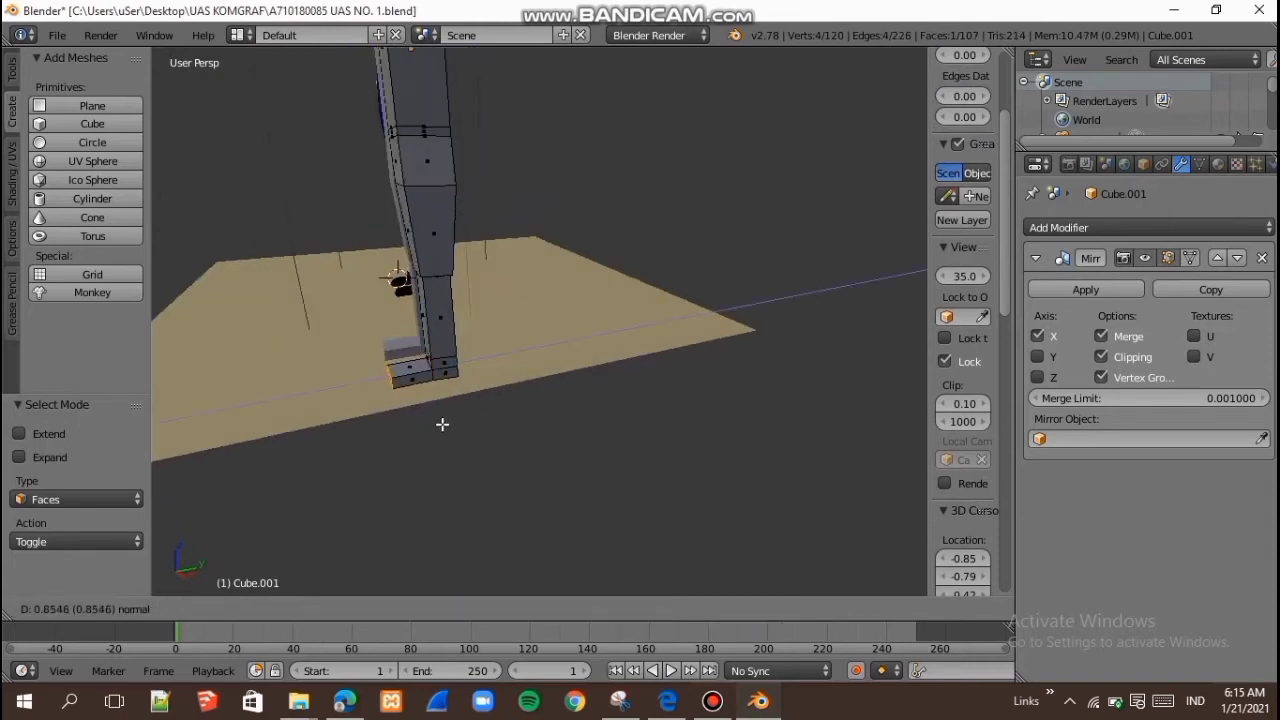
click(461, 424)
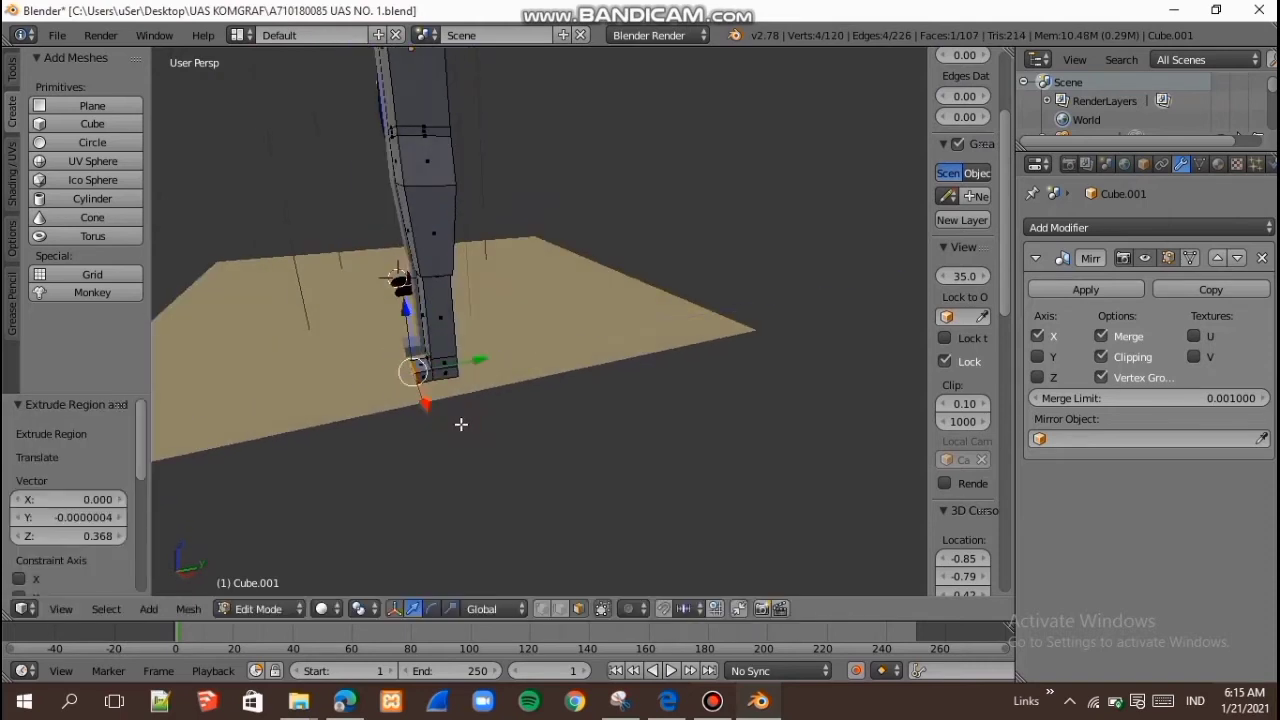
key(e)
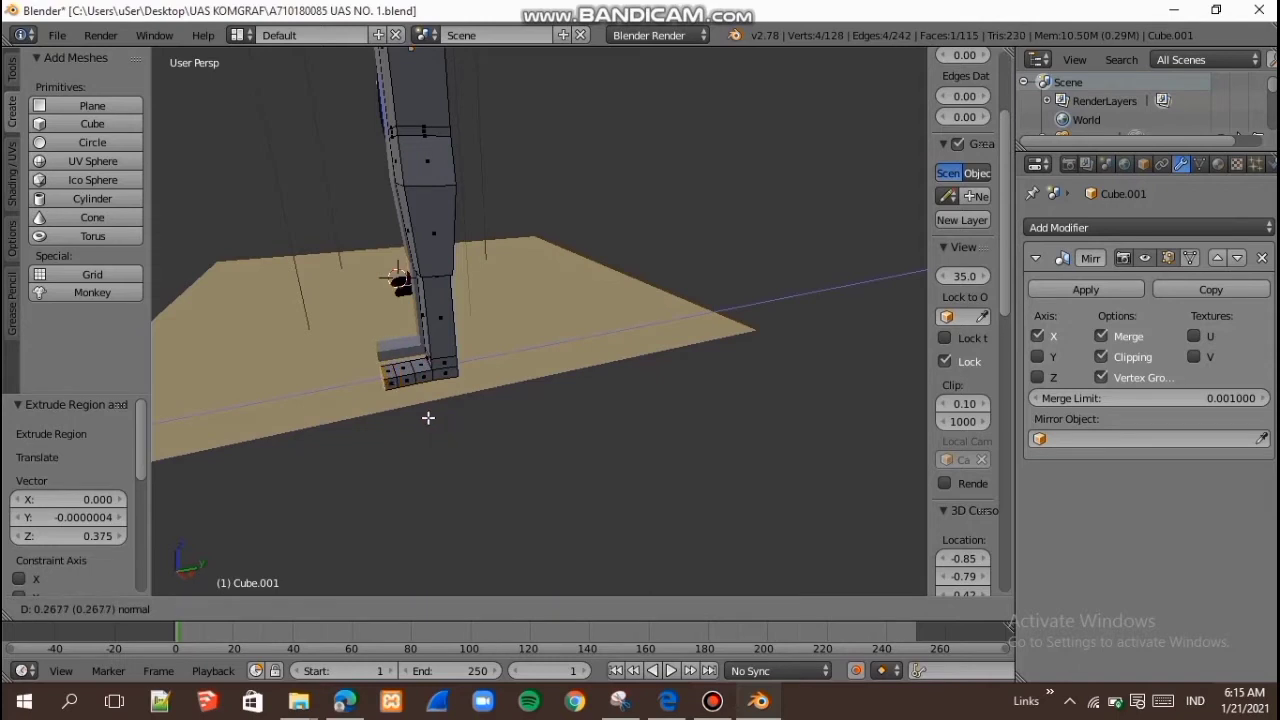
click(427, 417)
Step: Select the two upper foot vertices just in front of the ankle and raise them to slope the instep
middle_drag(432, 434, 449, 438)
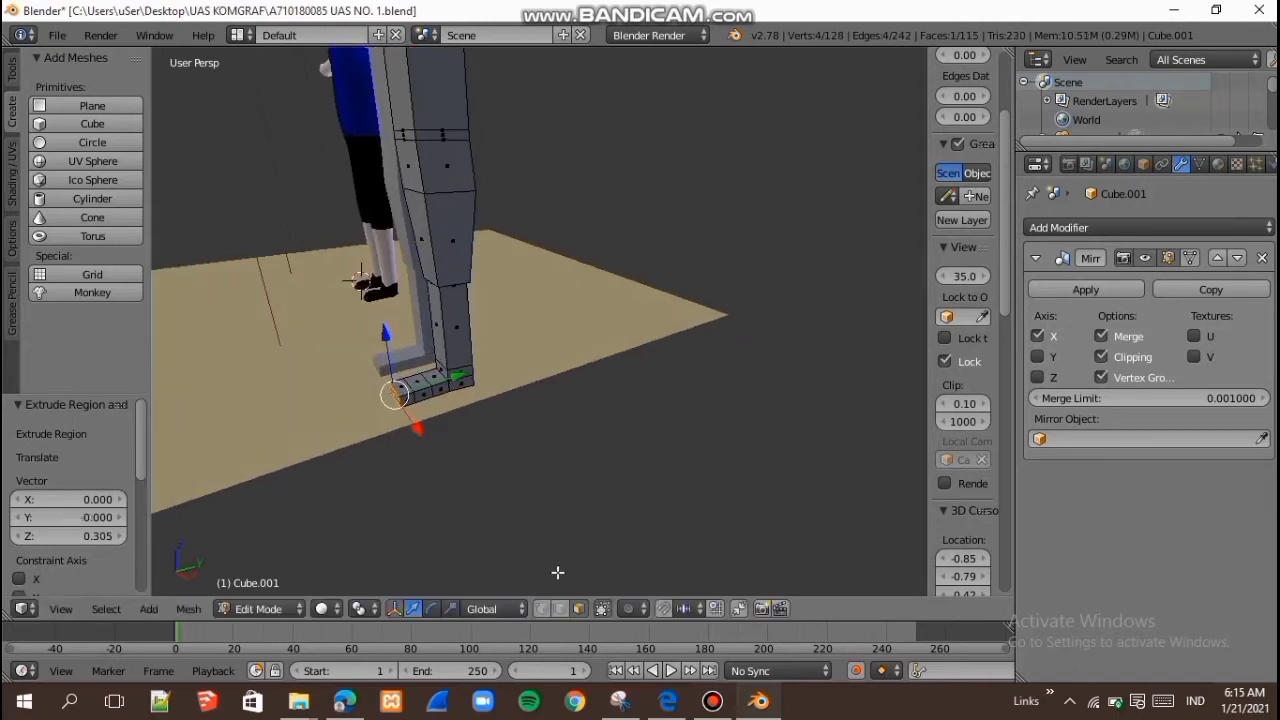
click(544, 607)
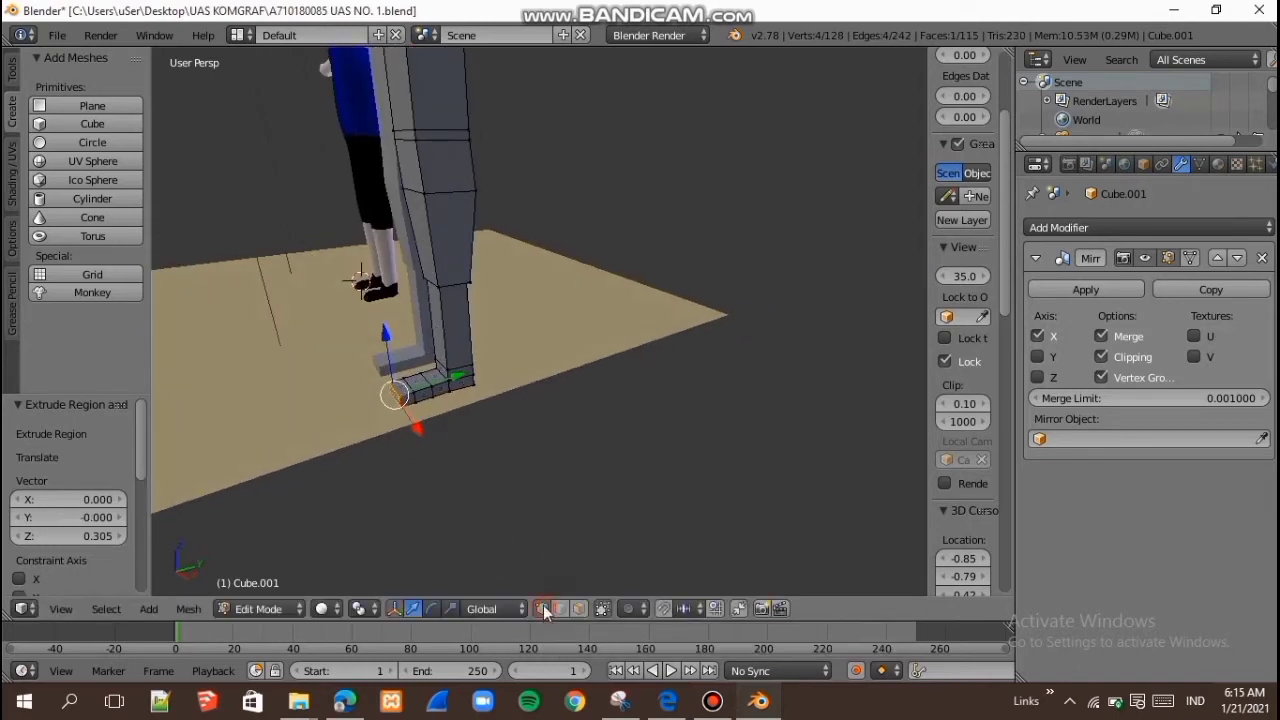
right_click(428, 385)
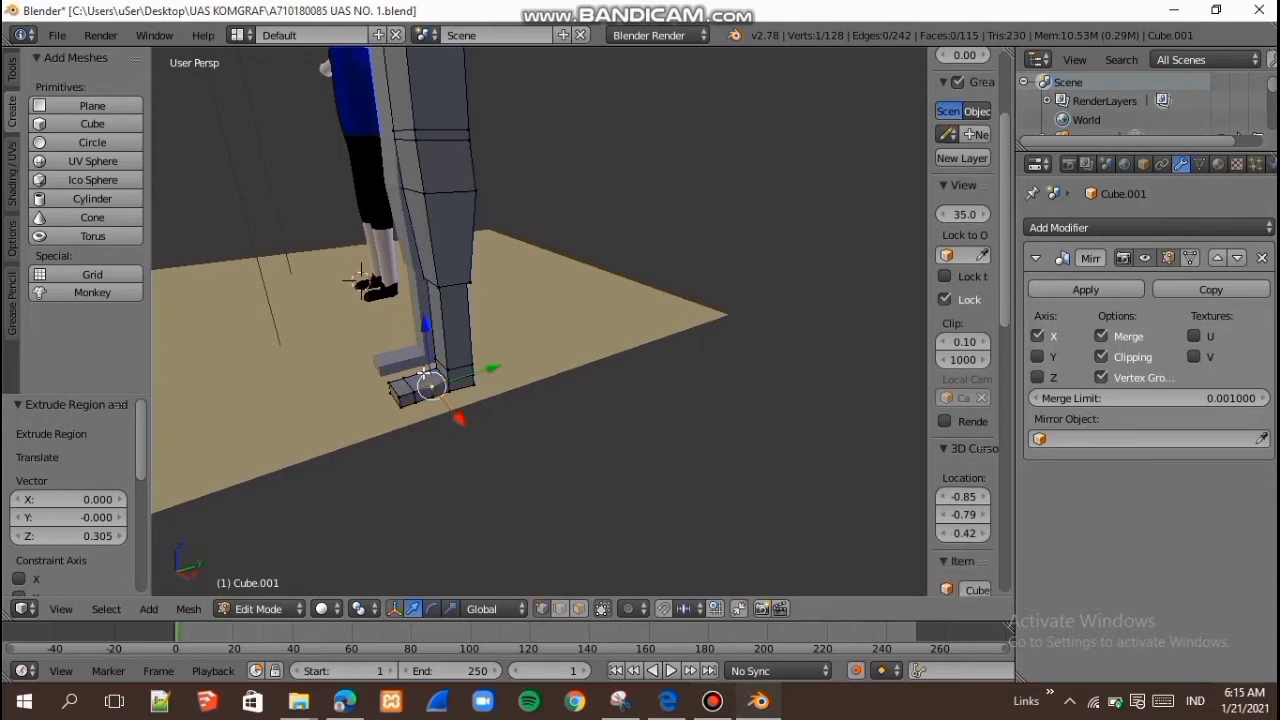
shift+right_click(424, 372)
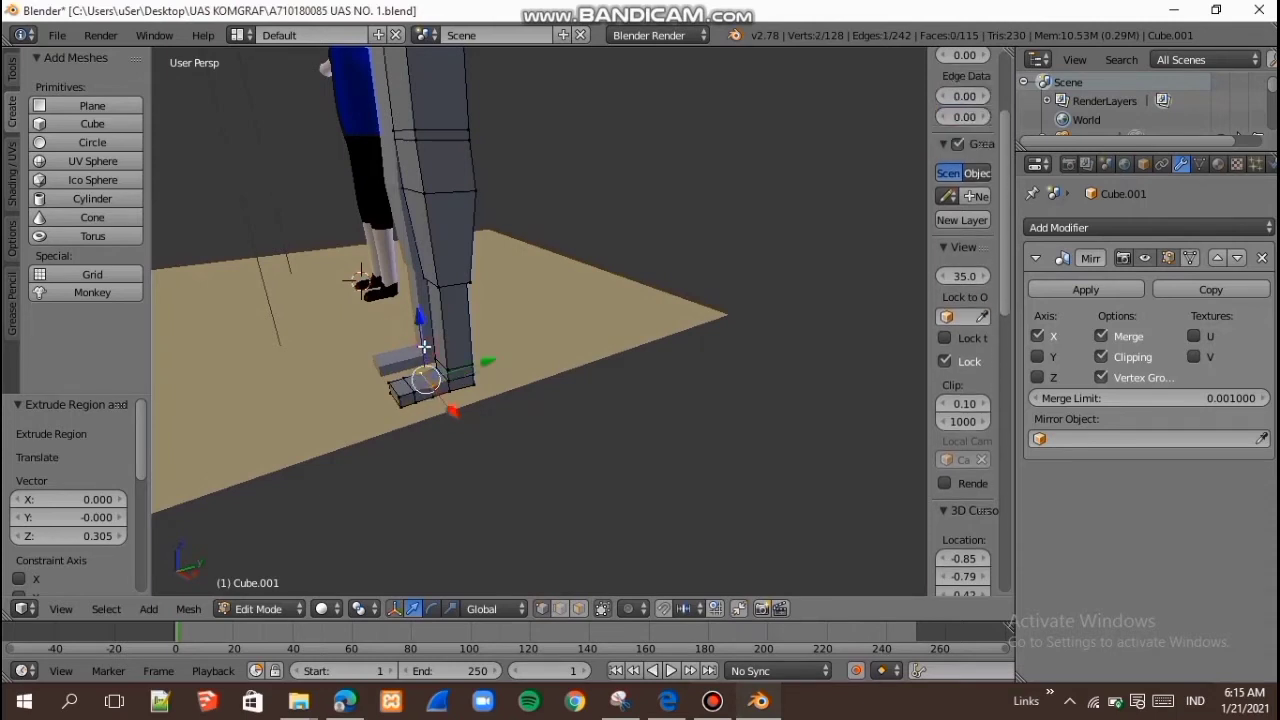
drag(424, 349, 402, 357)
Step: Move the upper vertices at the toe end by 0.048 in X, 0.059 in Y and -0.017 in Z
right_click(413, 393)
shift+right_click(403, 381)
right_click(397, 392)
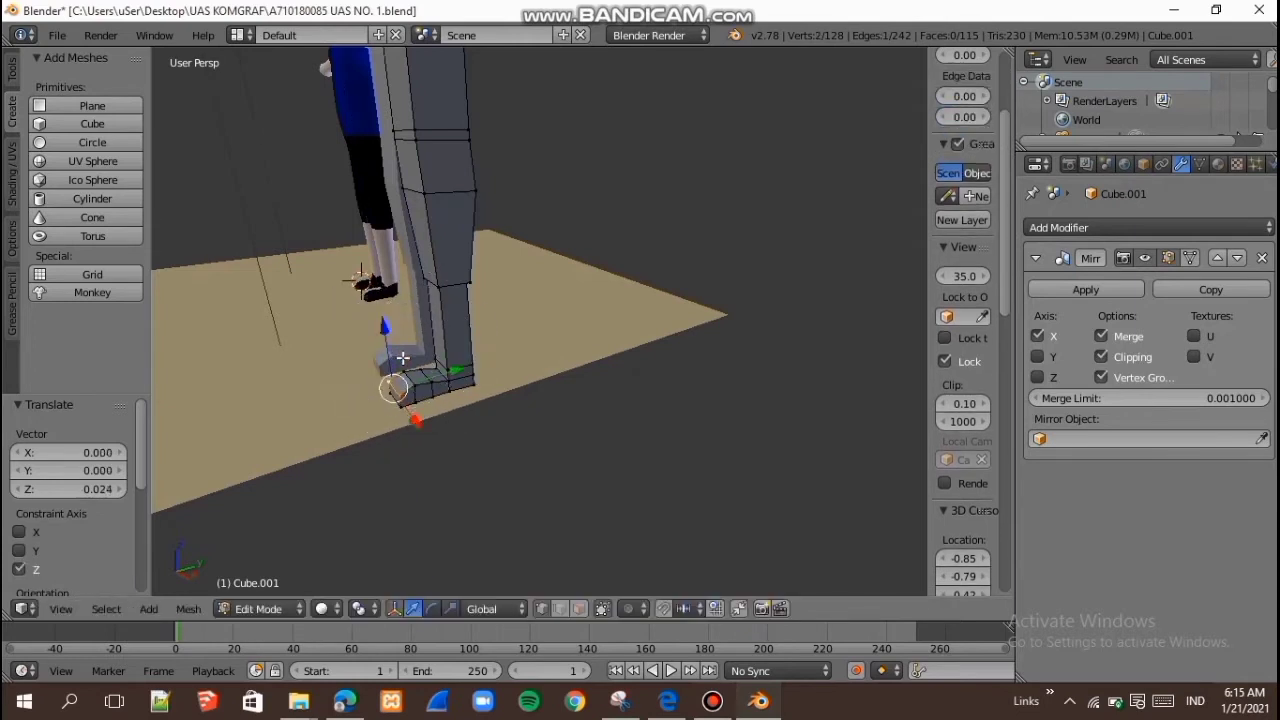
key(g)
click(407, 362)
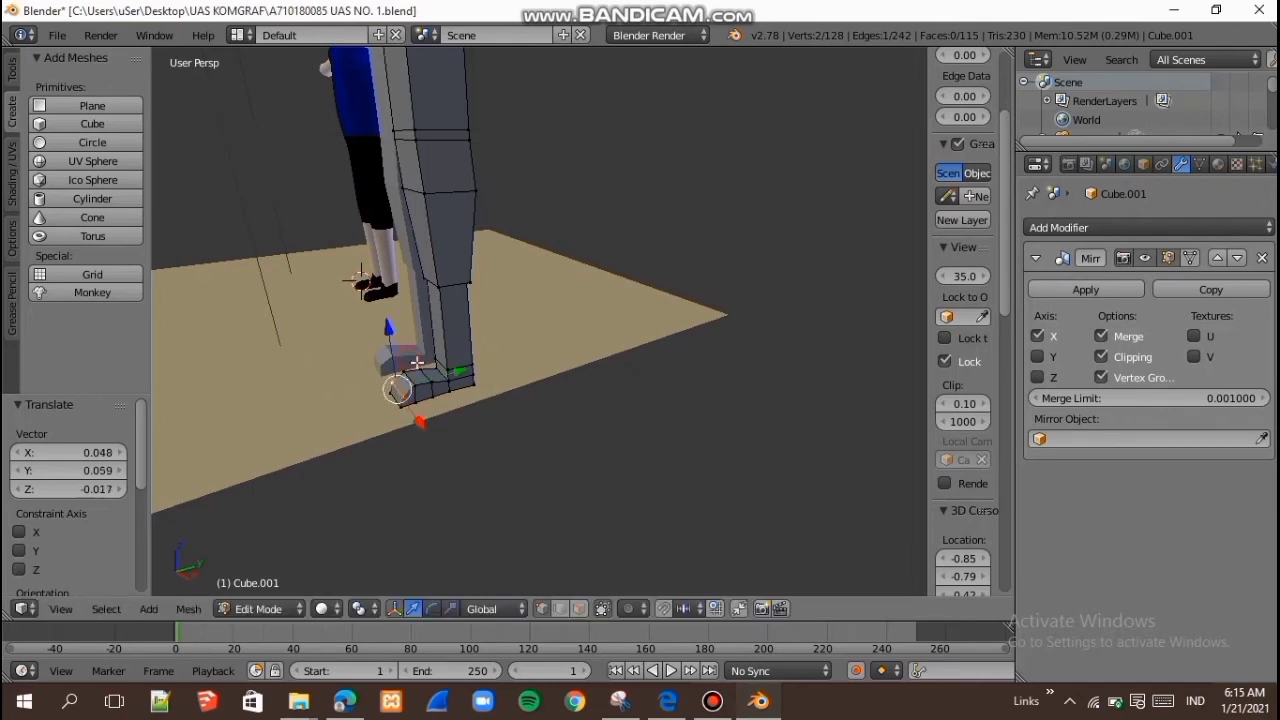
Step: Try adding one loop cut across the middle of the torso, and undo it
scroll(410, 365, down, 5)
middle_drag(593, 391, 582, 401)
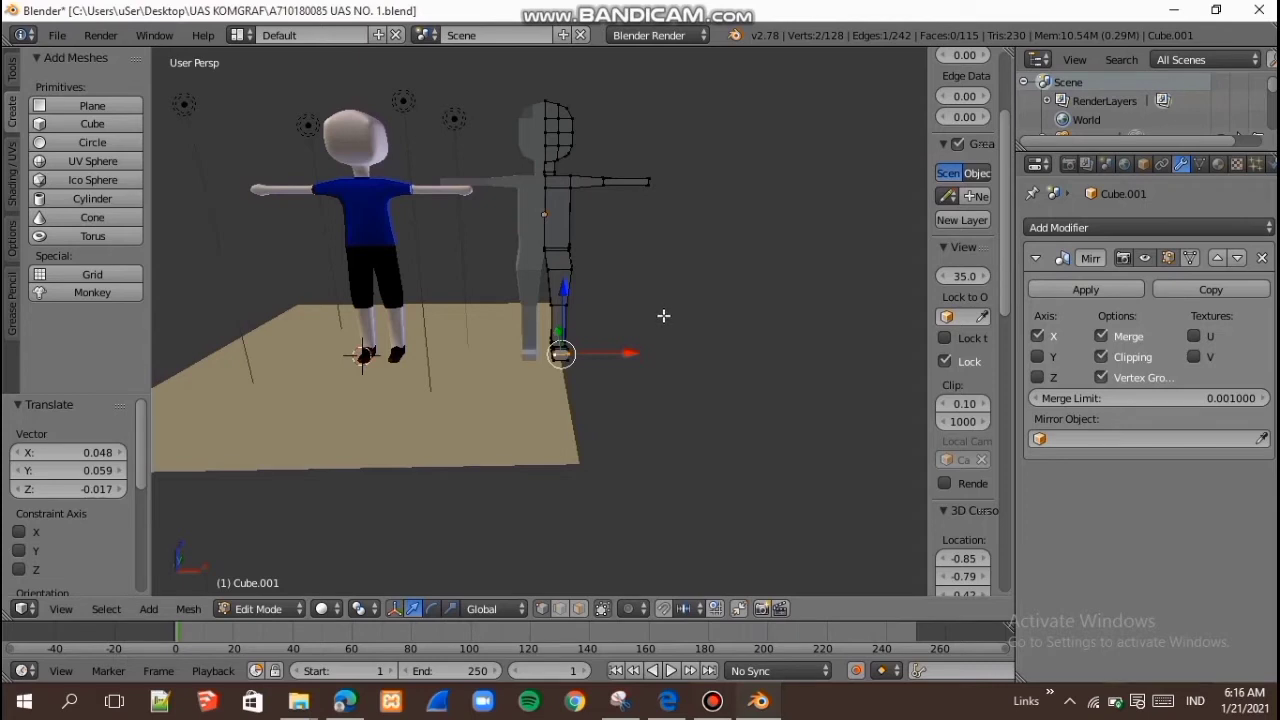
key(ctrl+r)
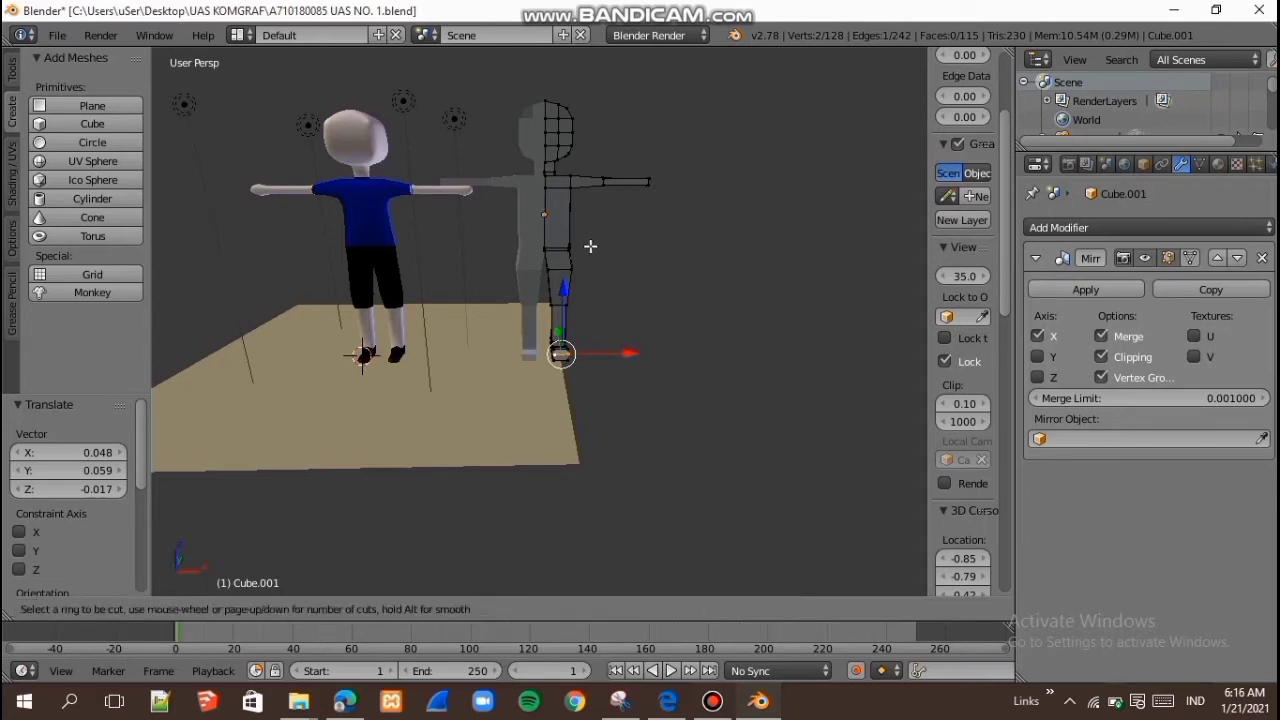
click(565, 224)
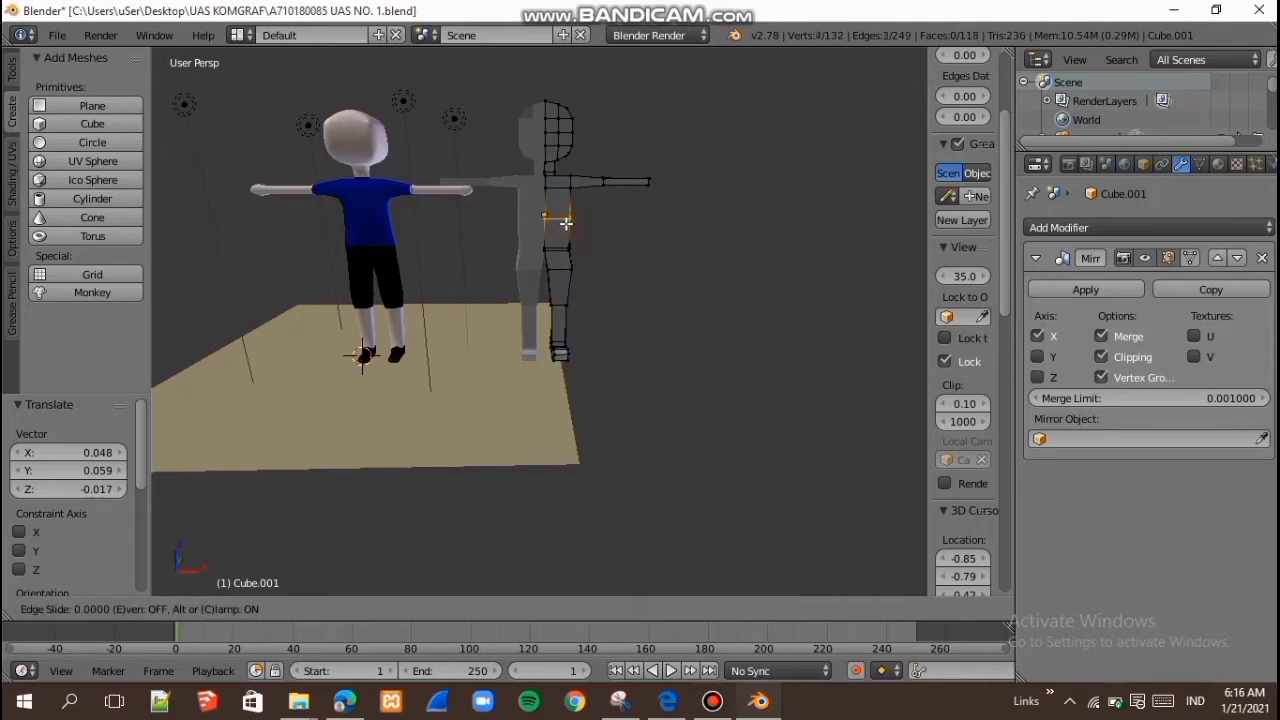
right_click(564, 260)
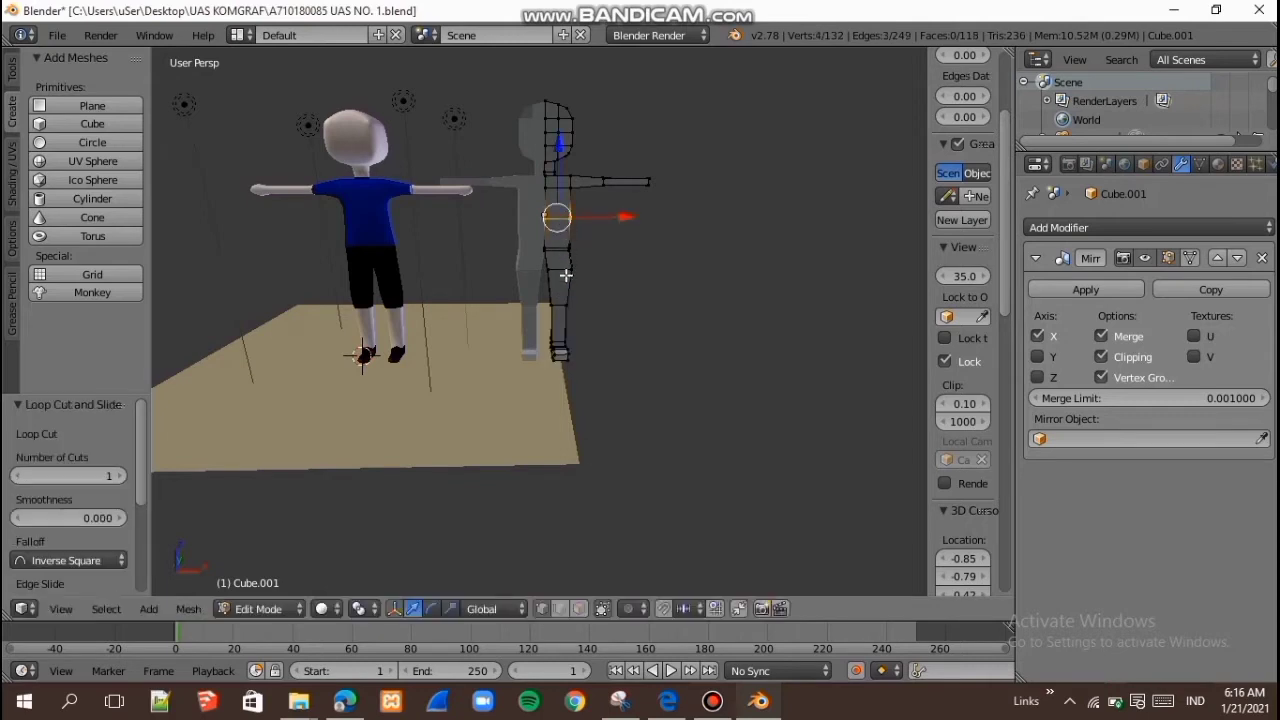
key(ctrl+z)
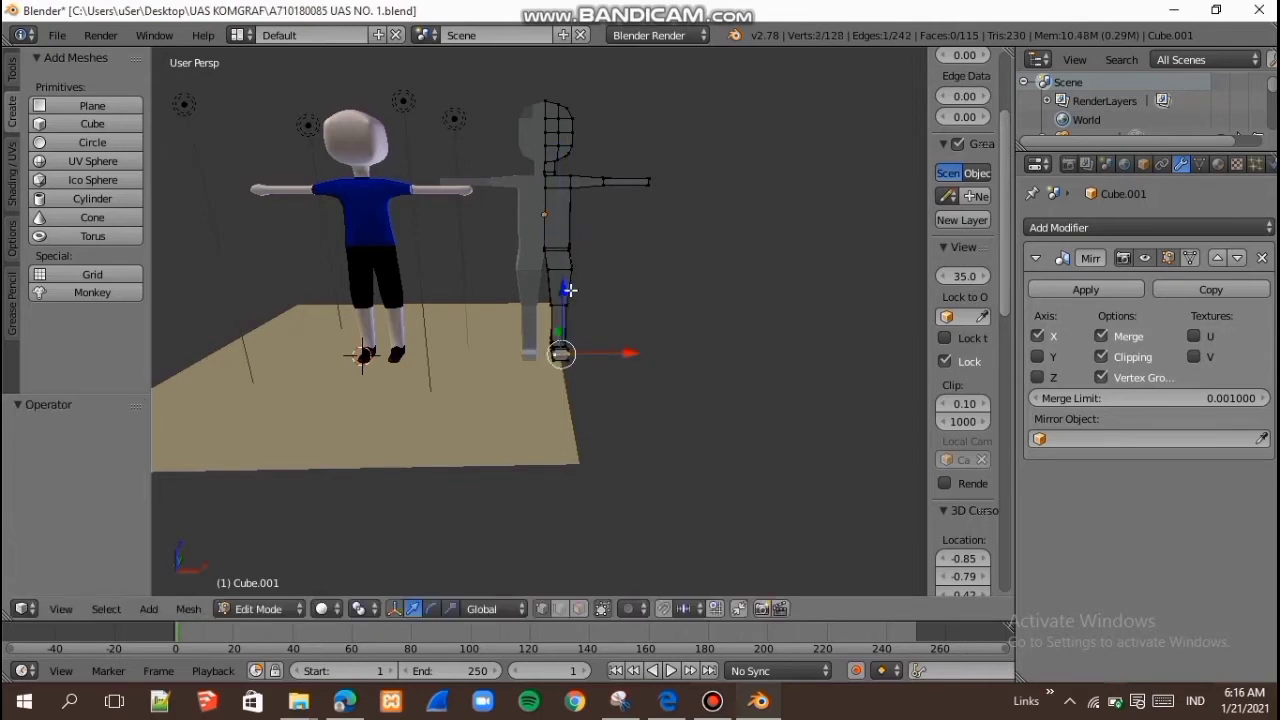
Step: Add two evenly spaced loop cuts across the middle of the torso without sliding them
key(ctrl+r)
click(566, 215)
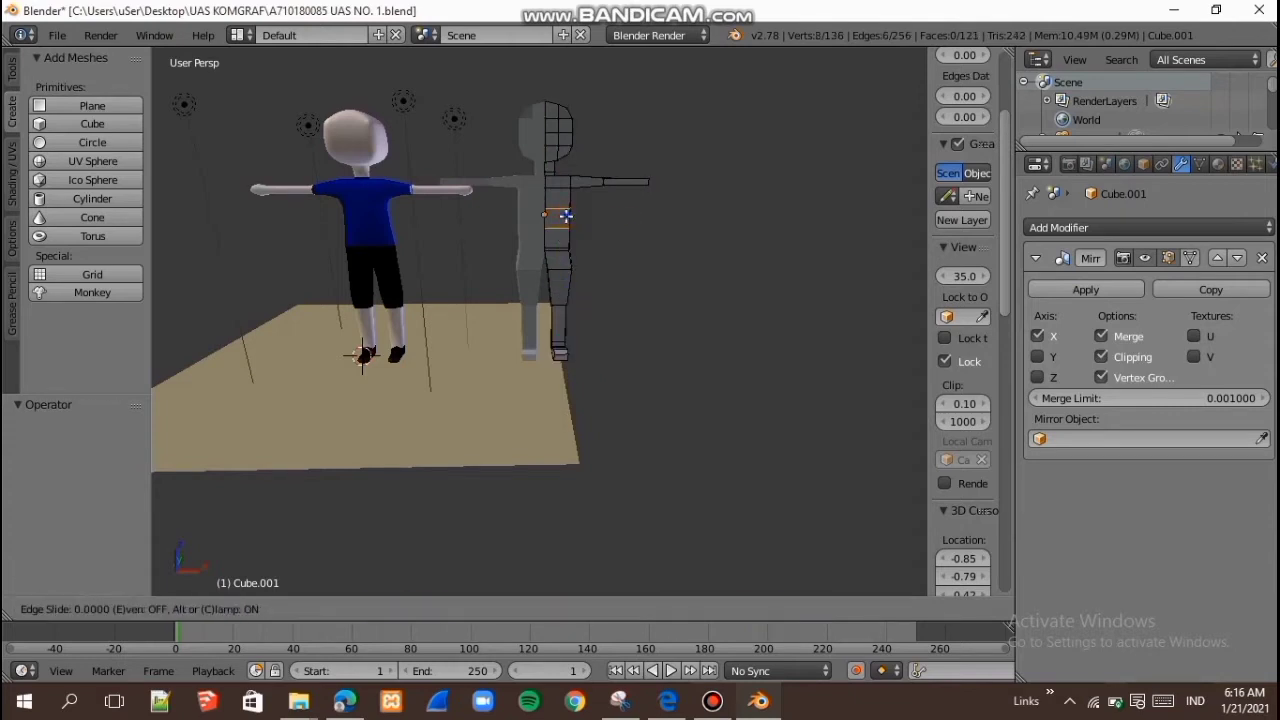
right_click(585, 203)
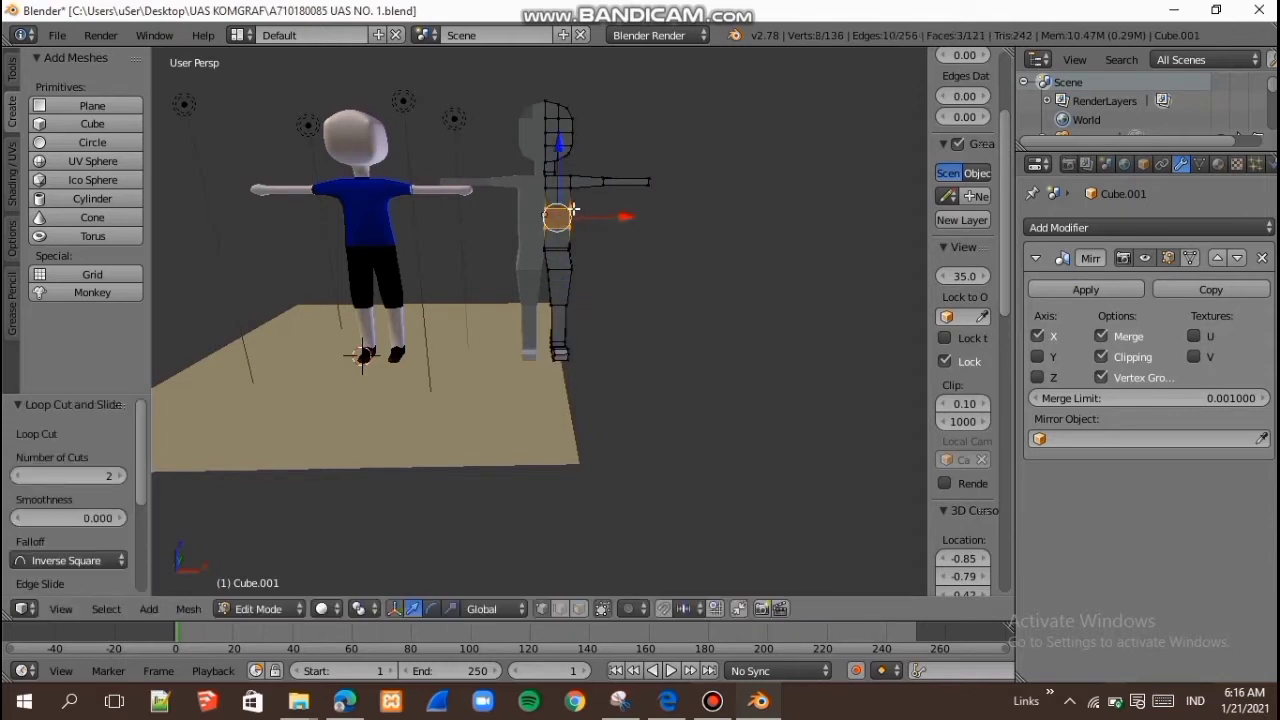
Step: Try to move the two outer side vertices of the upper torso loop inward by 0.175 along X
right_click(573, 209)
middle_drag(591, 211, 511, 211)
scroll(513, 210, up, 2)
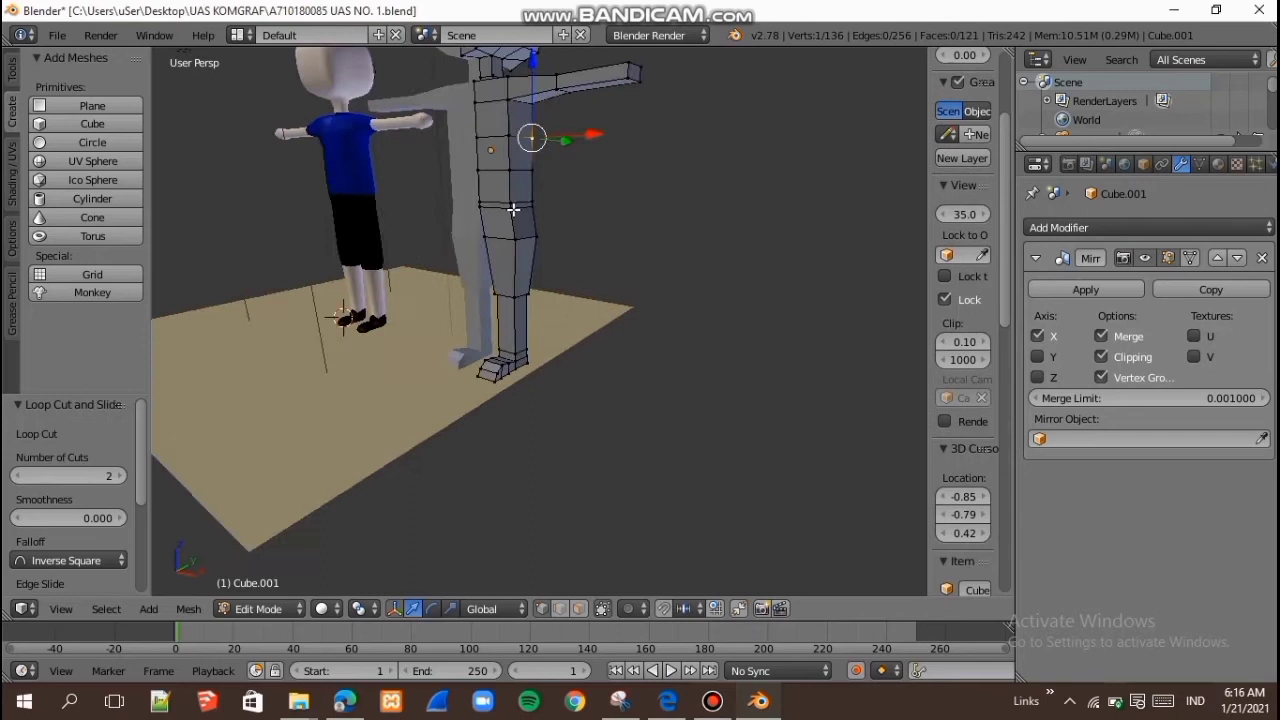
shift+right_click(508, 137)
key(KP_1)
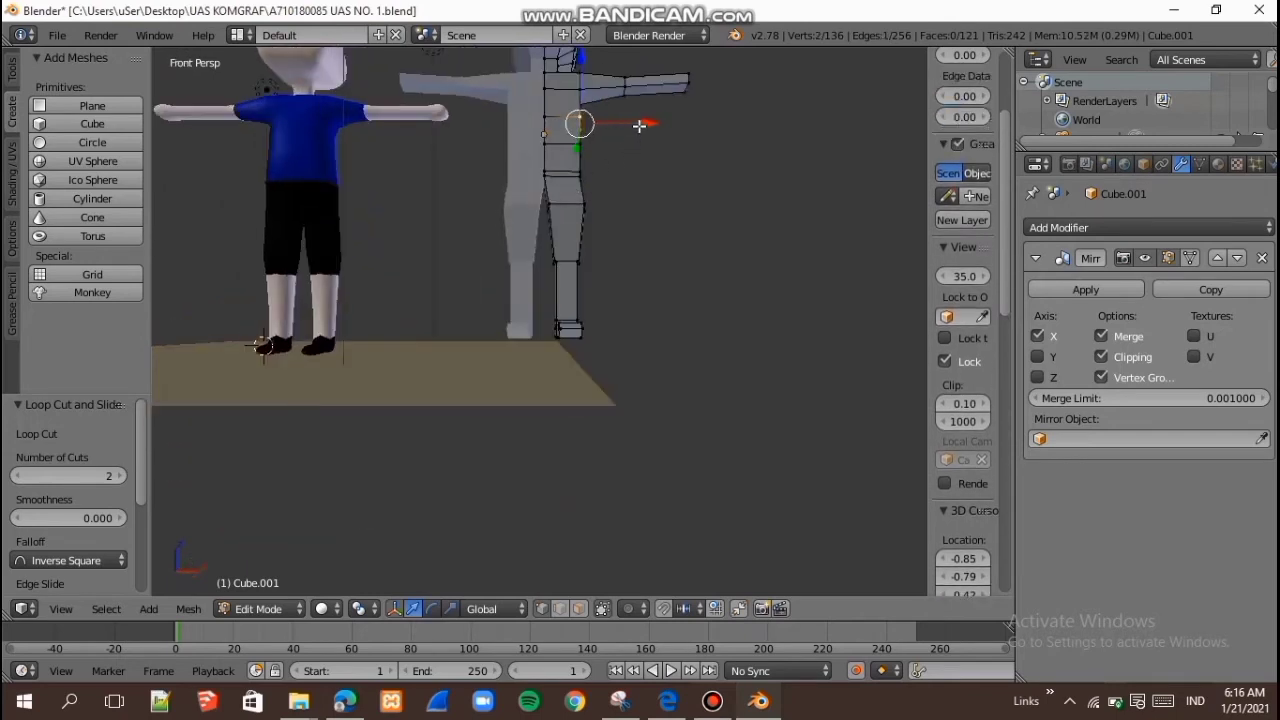
key(g)
key(x)
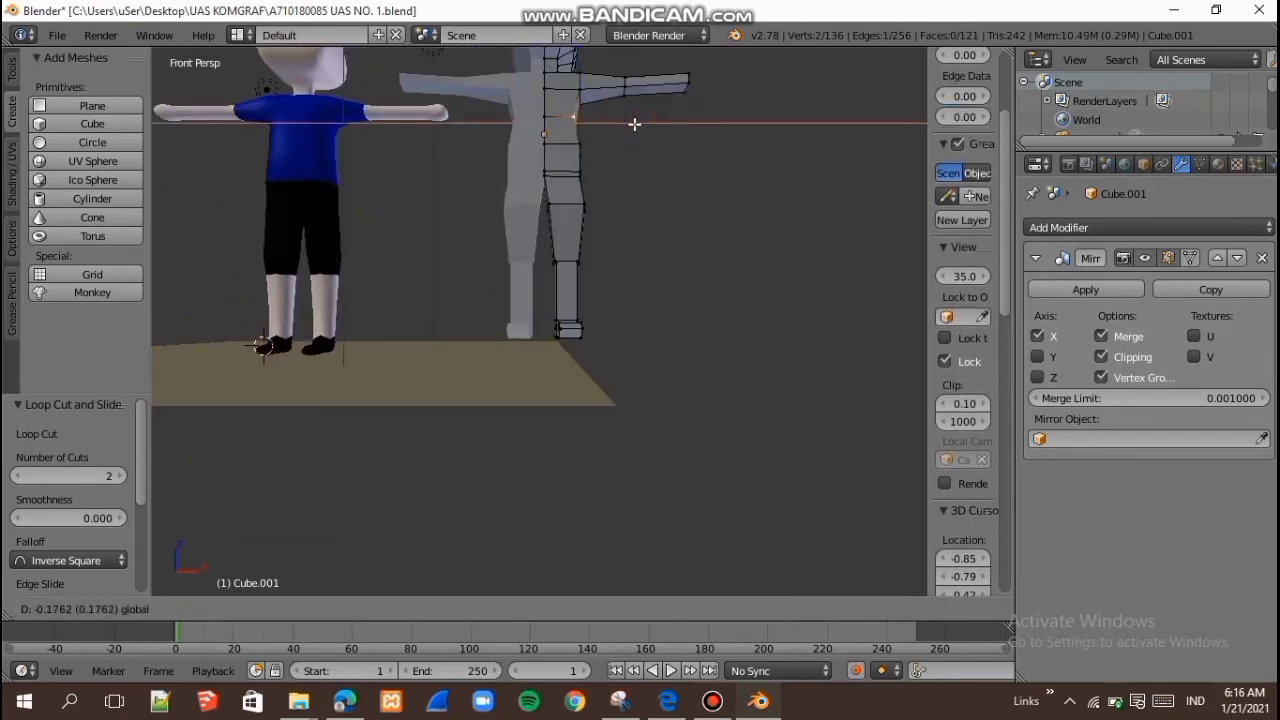
click(620, 131)
right_click(588, 144)
scroll(590, 144, up, 4)
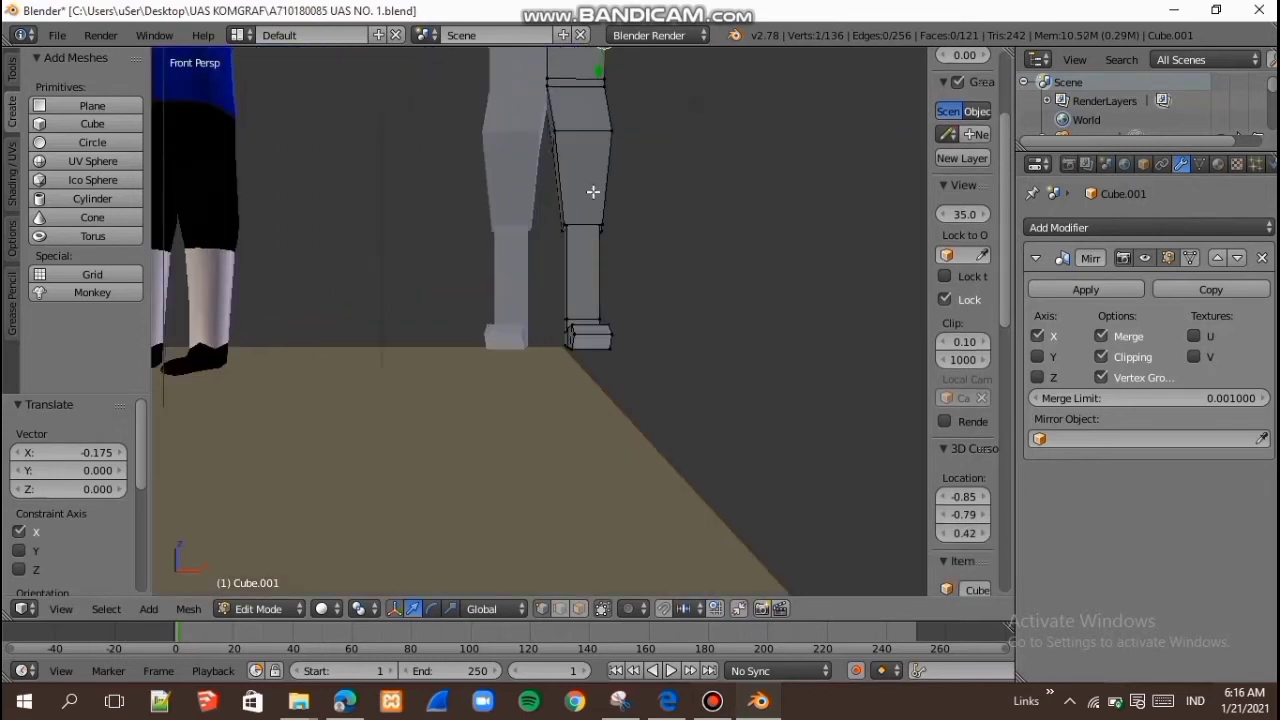
shift+middle_drag(600, 257, 591, 344)
middle_drag(603, 329, 600, 359)
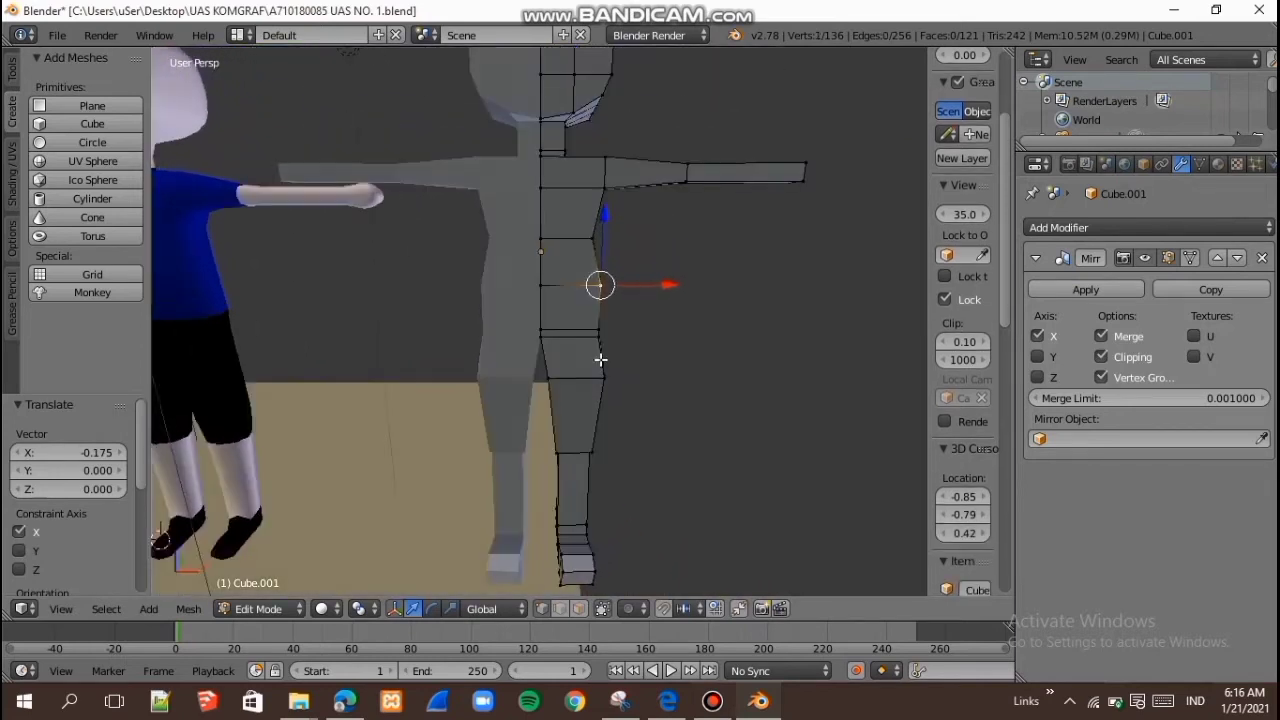
scroll(600, 357, down, 2)
click(587, 298)
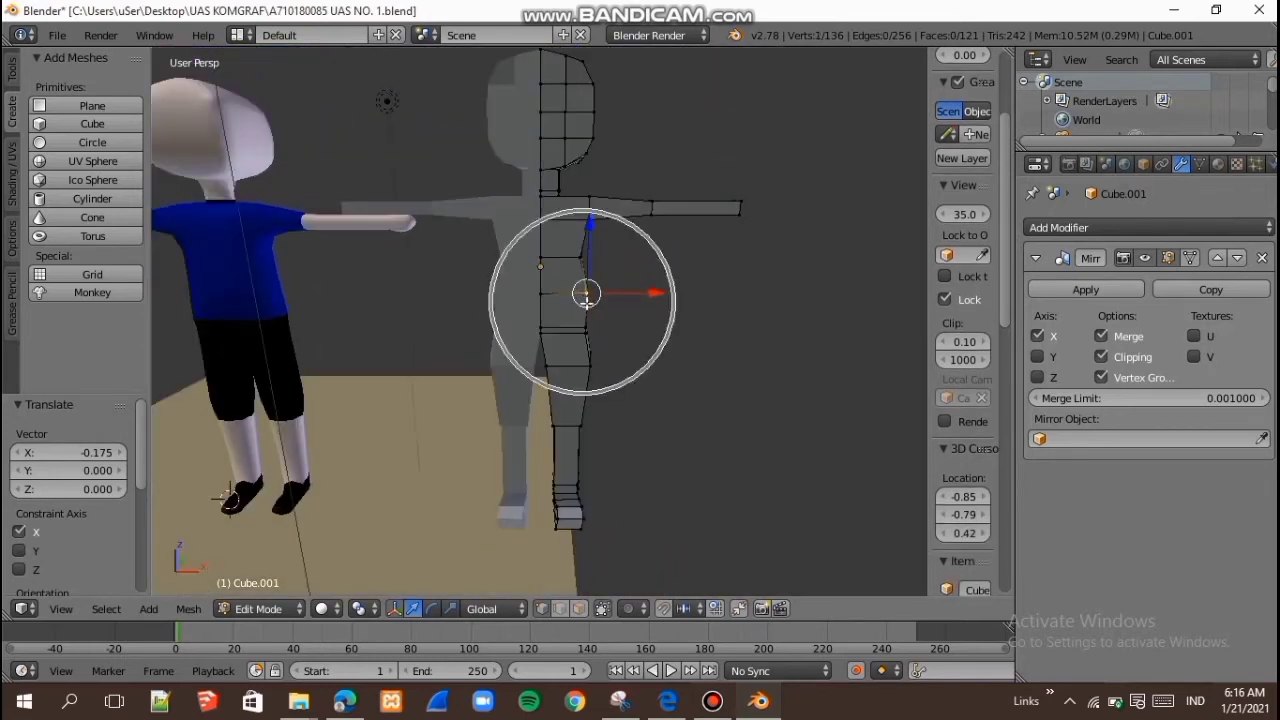
Step: Narrow the waist by moving the outer vertices of the upper torso loop -0.143 and those of the lower loop -0.168 in X
right_click(595, 282)
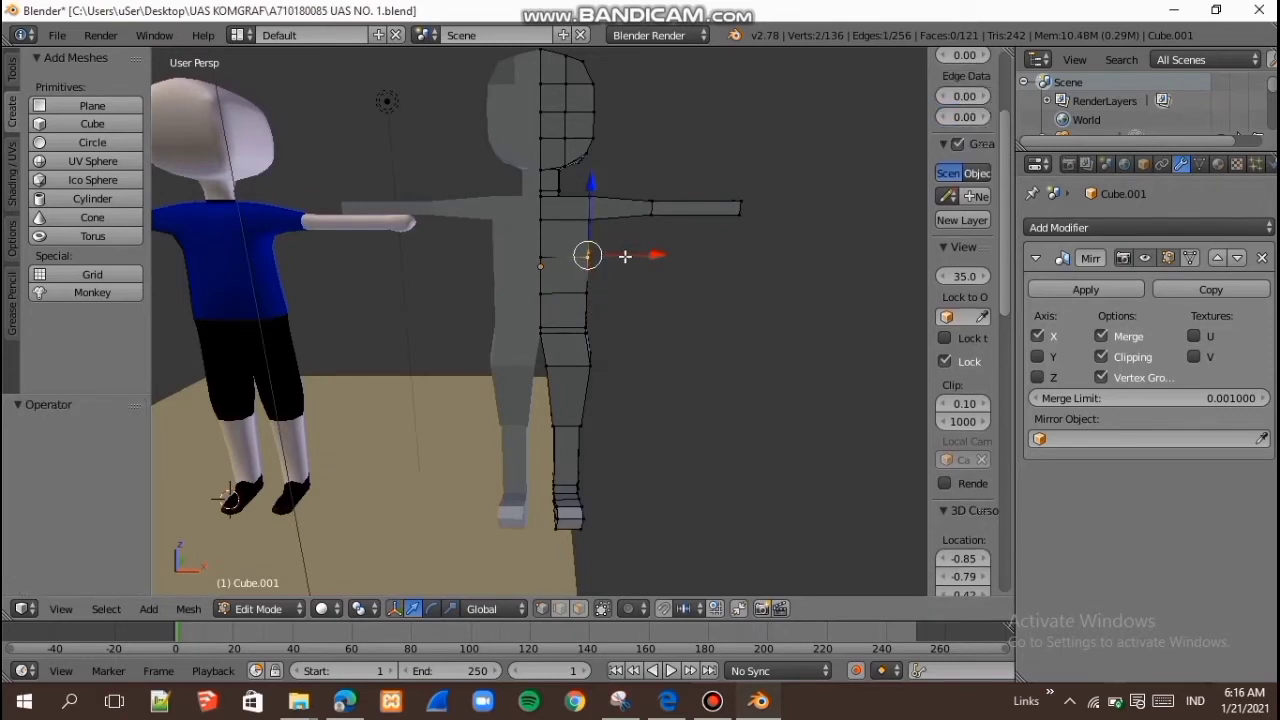
drag(627, 256, 620, 240)
middle_drag(593, 285, 560, 292)
key(KP_1)
click(634, 266)
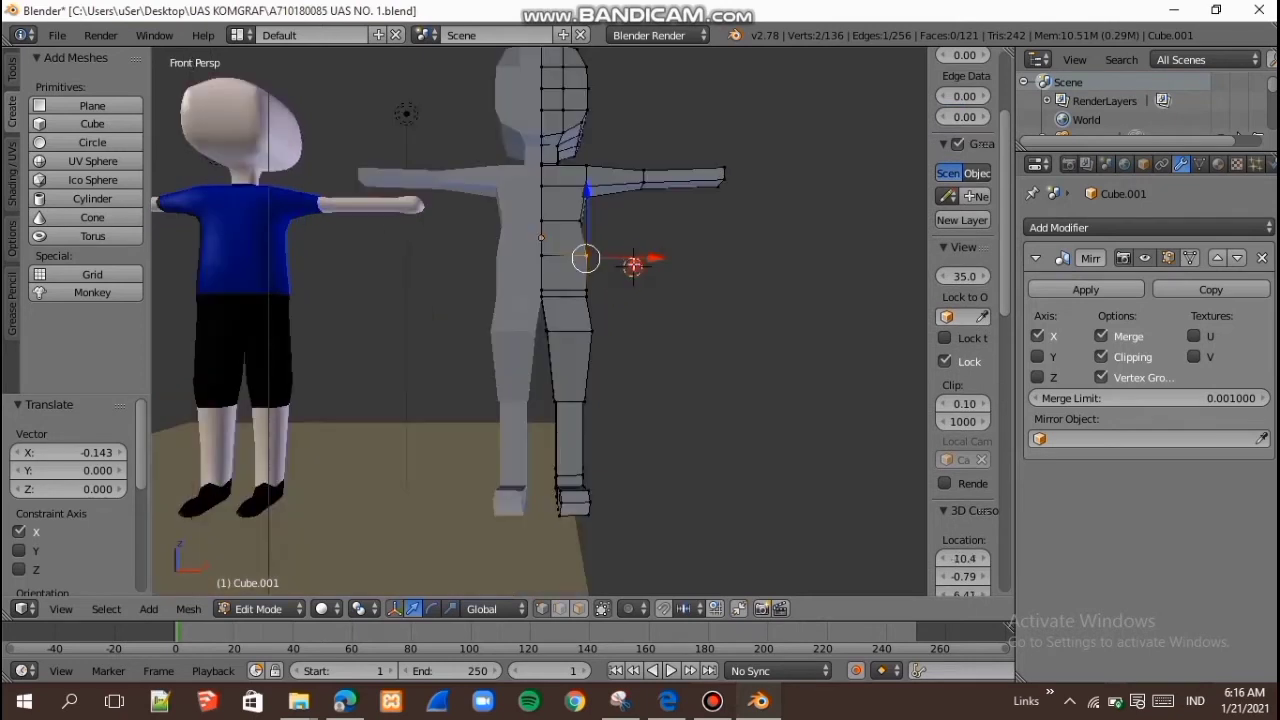
drag(636, 259, 628, 258)
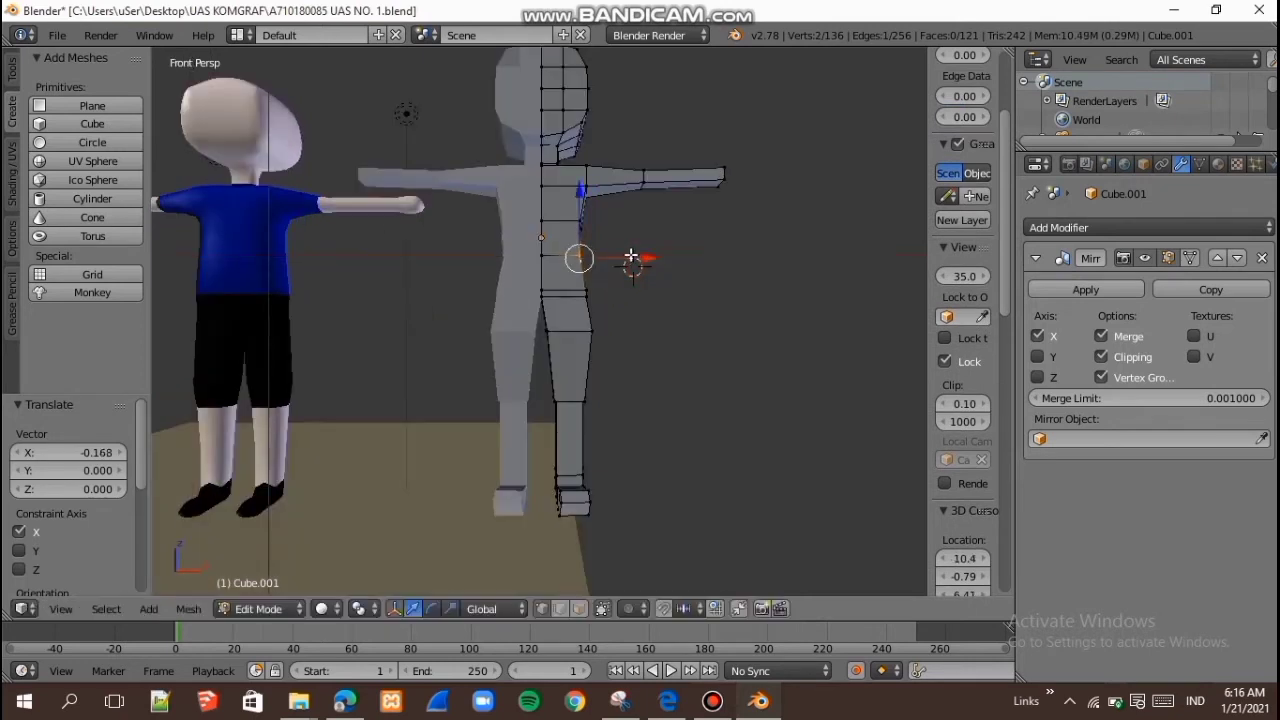
Step: Select the whole body mesh and add a Subdivision Surface modifier after the Mirror modifier
middle_drag(628, 258, 626, 354)
key(a)
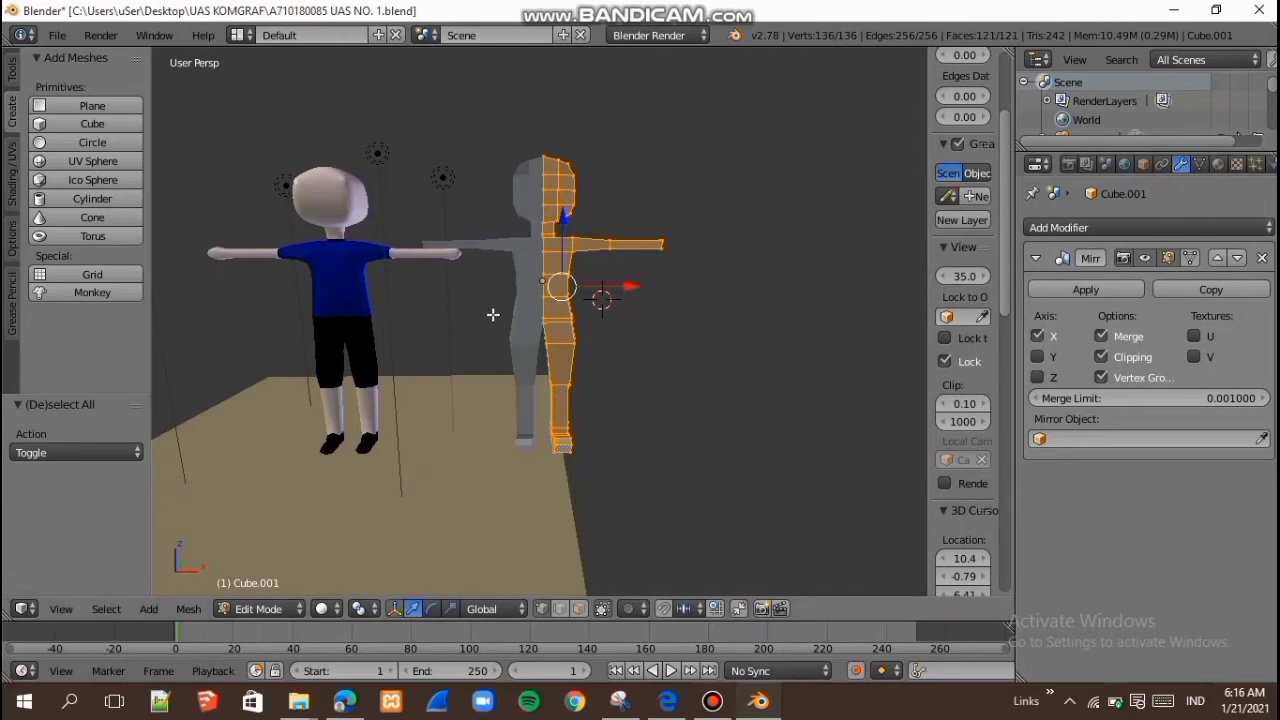
click(1100, 229)
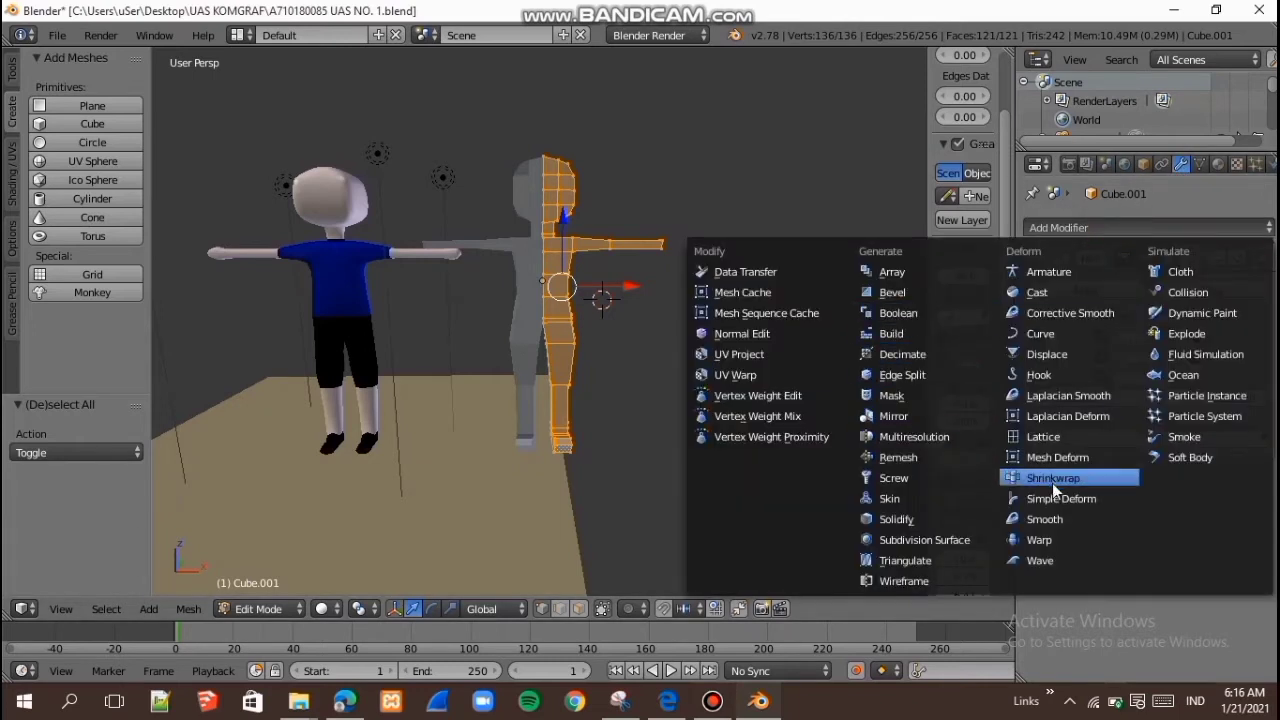
click(978, 538)
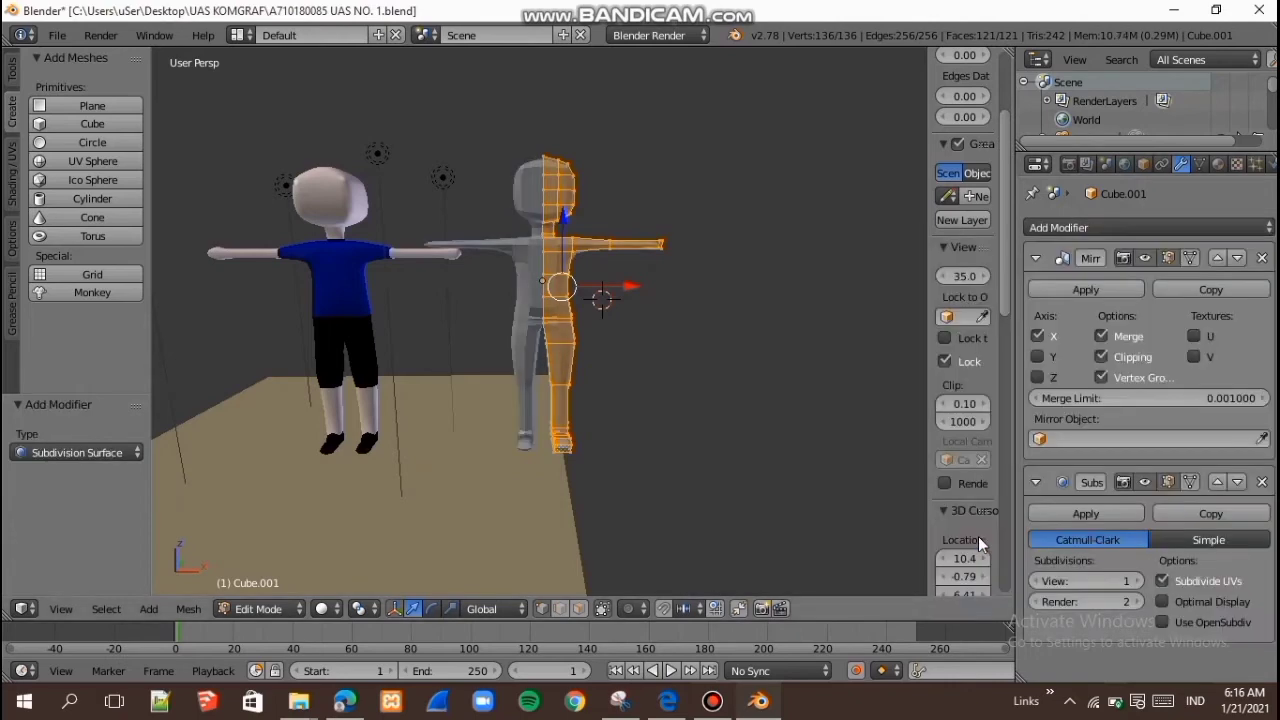
middle_drag(750, 402, 598, 238)
scroll(457, 301, up, 4)
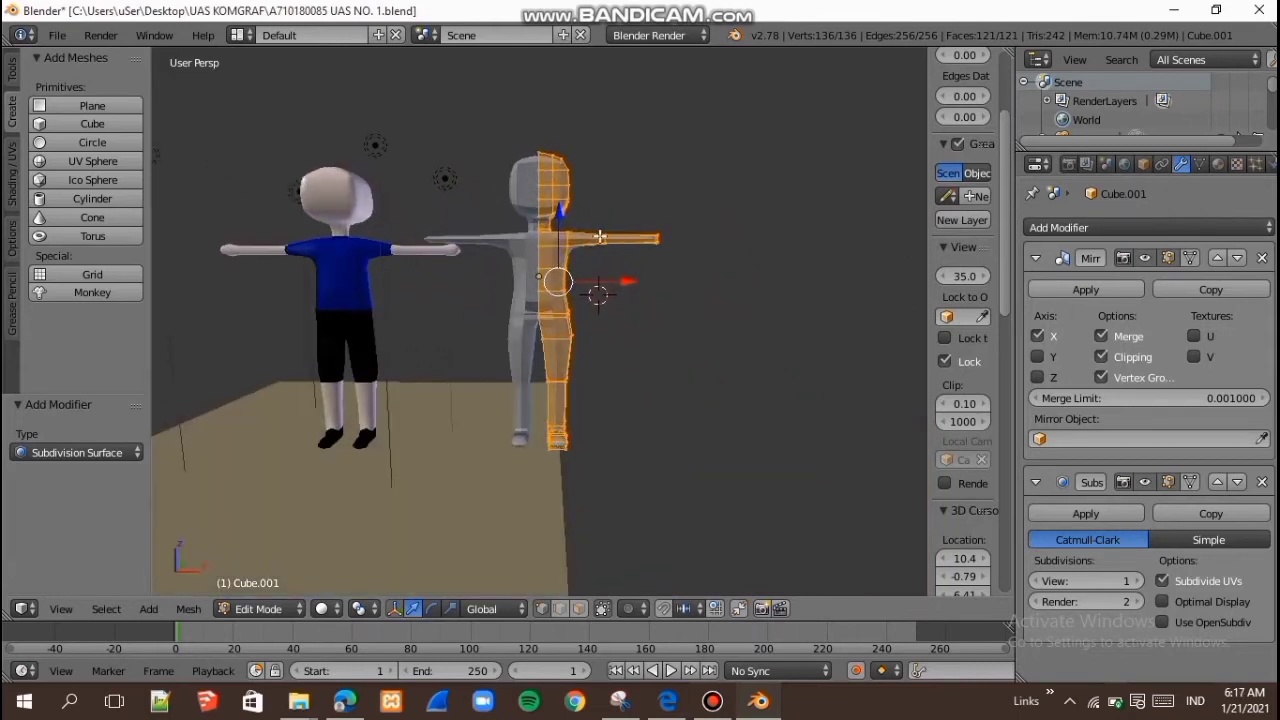
scroll(589, 240, up, 2)
middle_drag(581, 298, 677, 316)
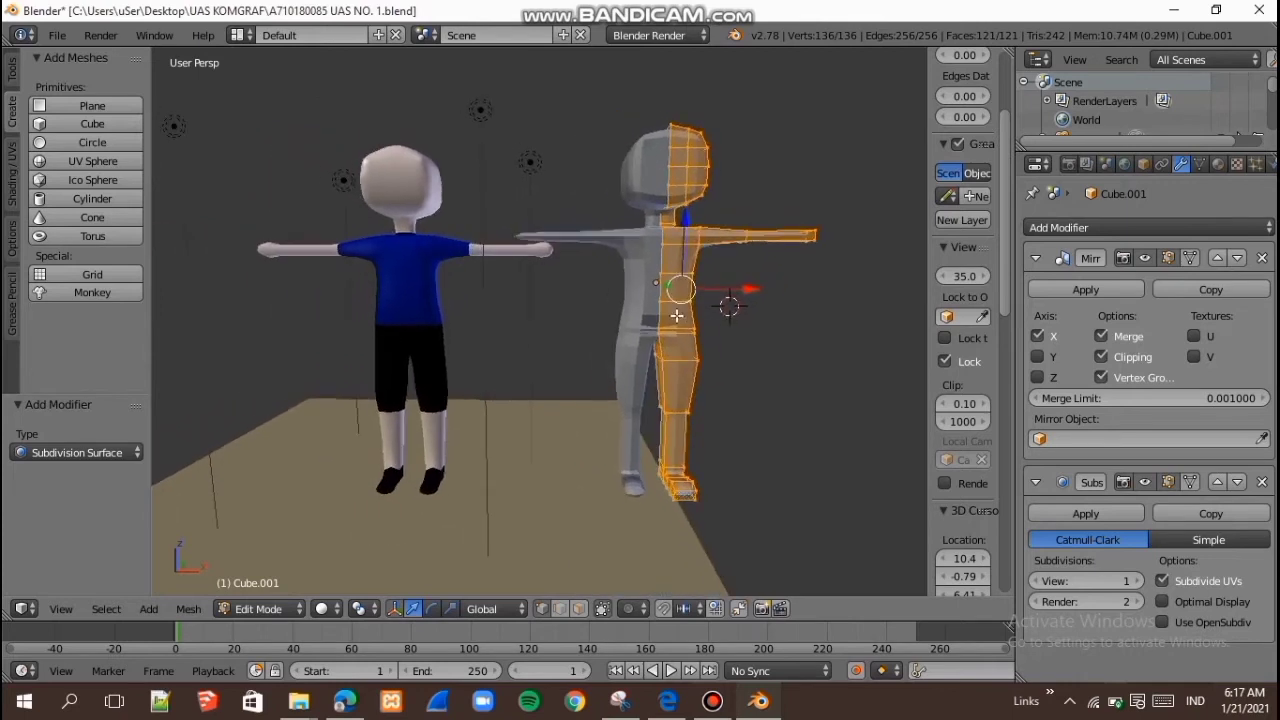
scroll(722, 325, up, 2)
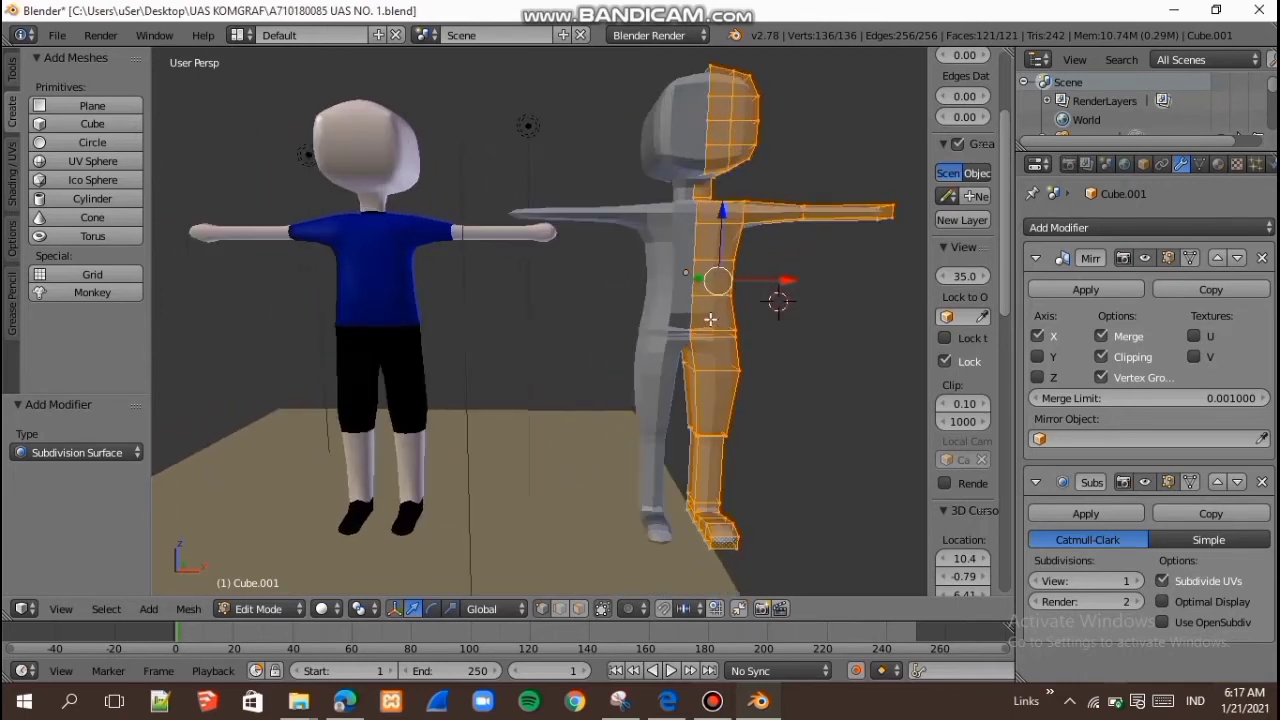
right_click(705, 271)
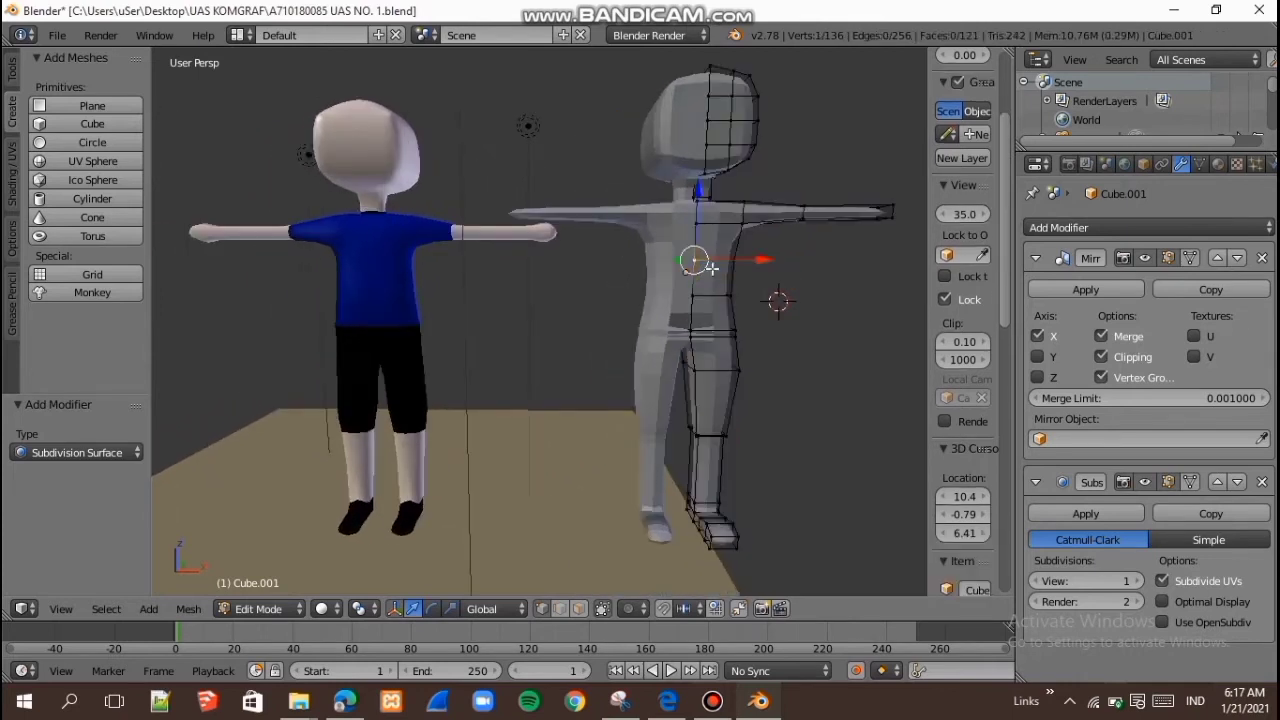
right_click(725, 255)
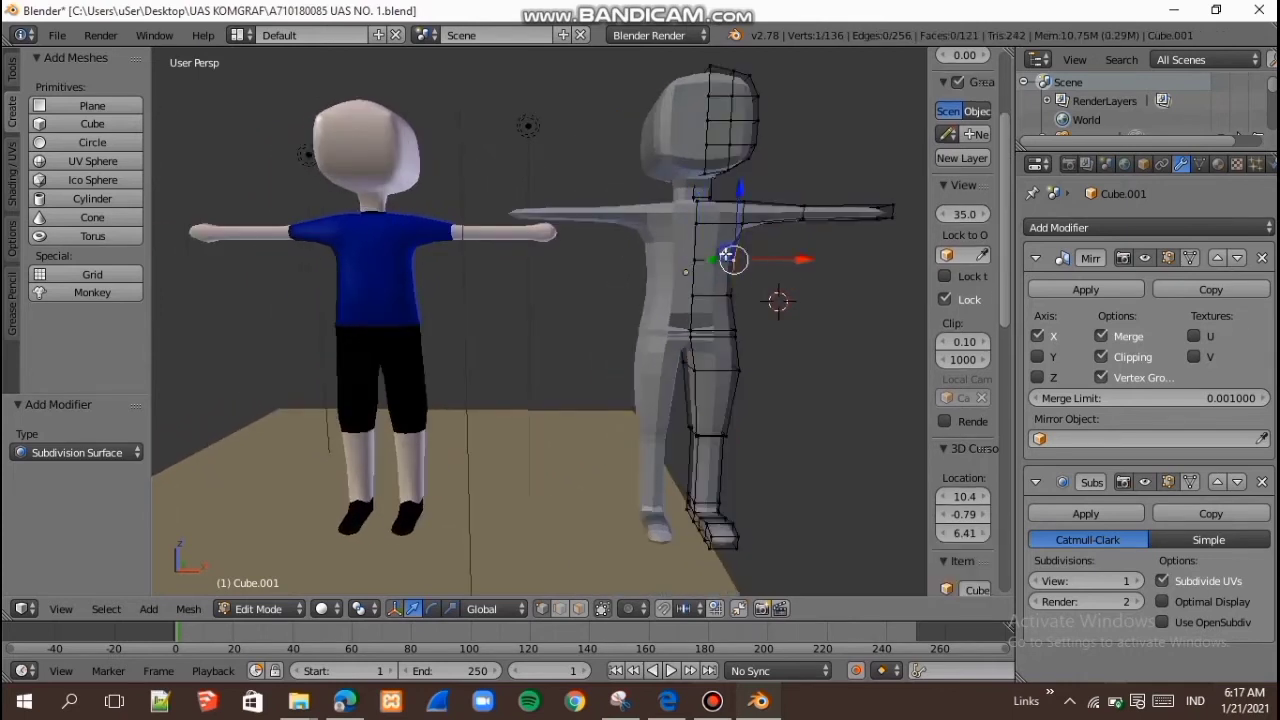
Step: Switch to face selection, select the entire body mesh and apply Smooth Vertex with smoothing 0.500 and one repeat
click(579, 609)
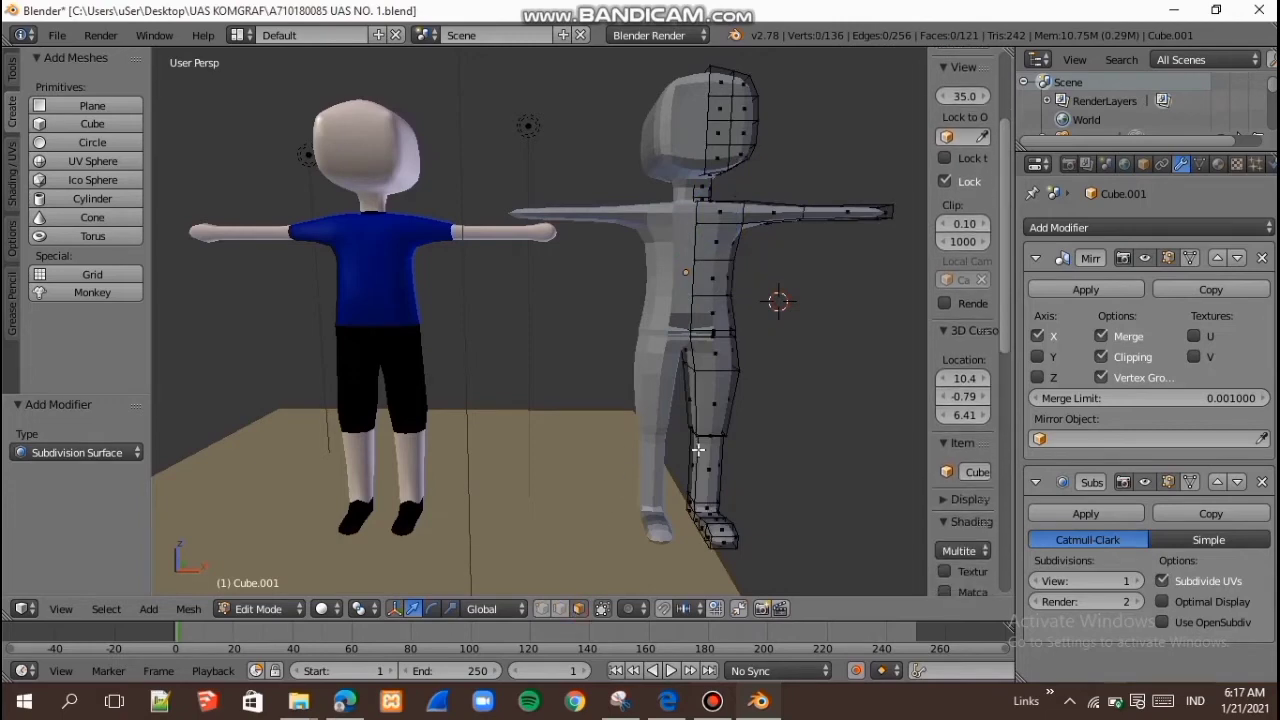
middle_drag(698, 450, 652, 458)
middle_drag(680, 349, 697, 377)
key(a)
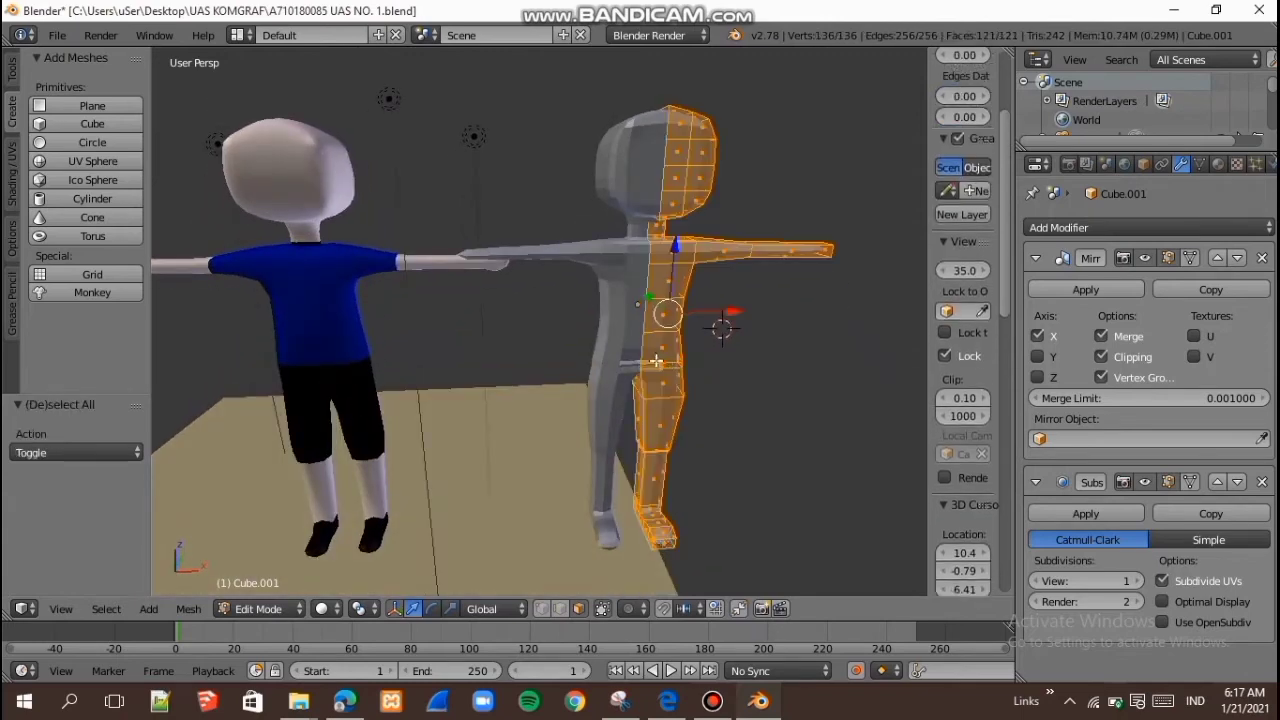
click(13, 76)
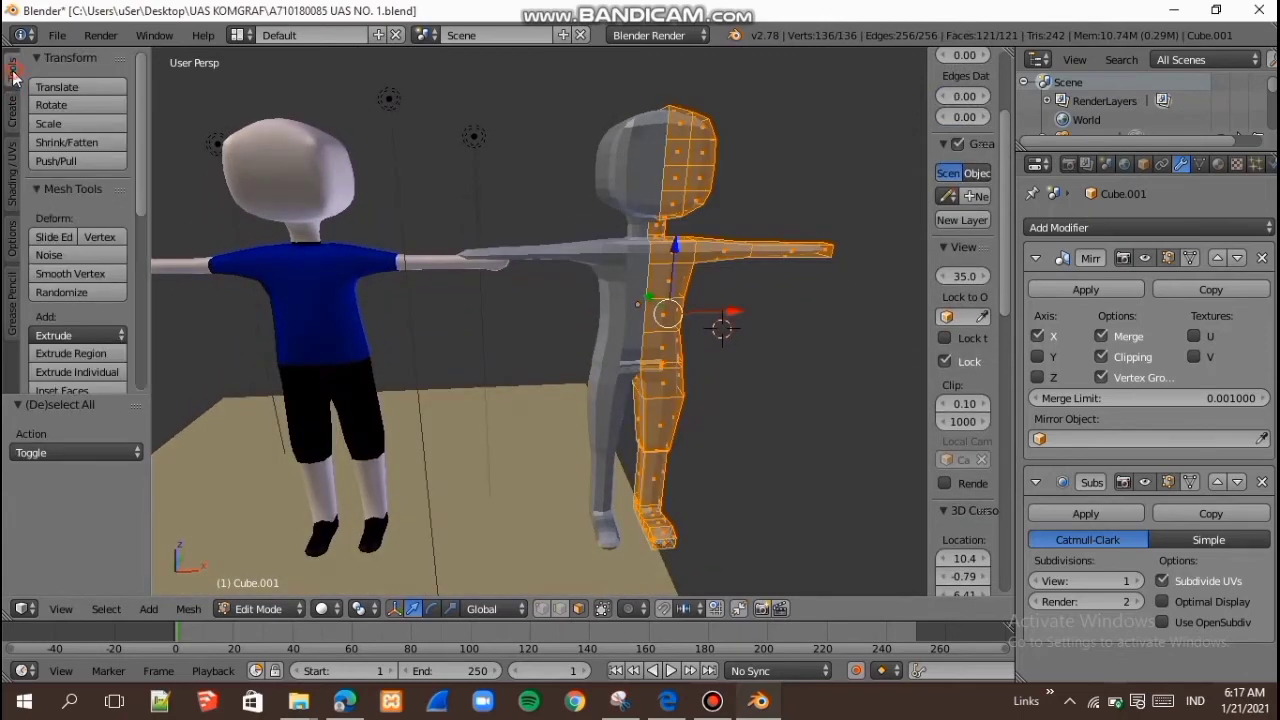
click(88, 274)
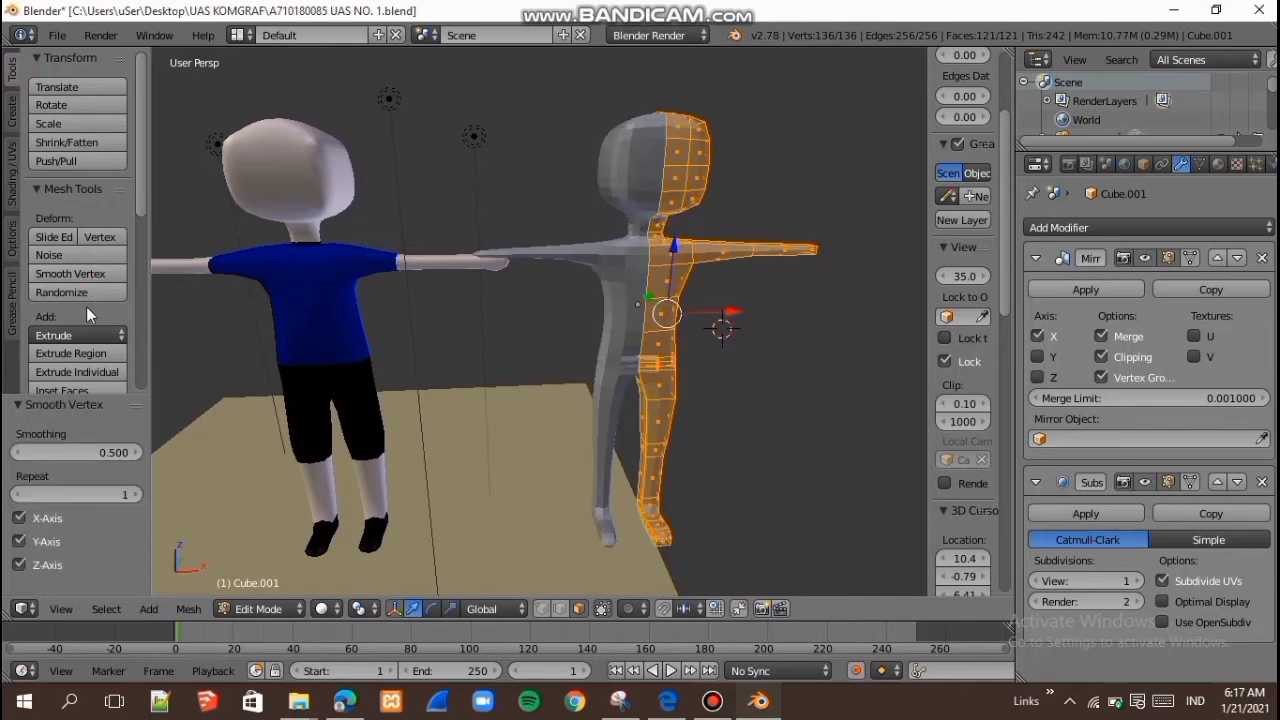
scroll(80, 313, down, 1)
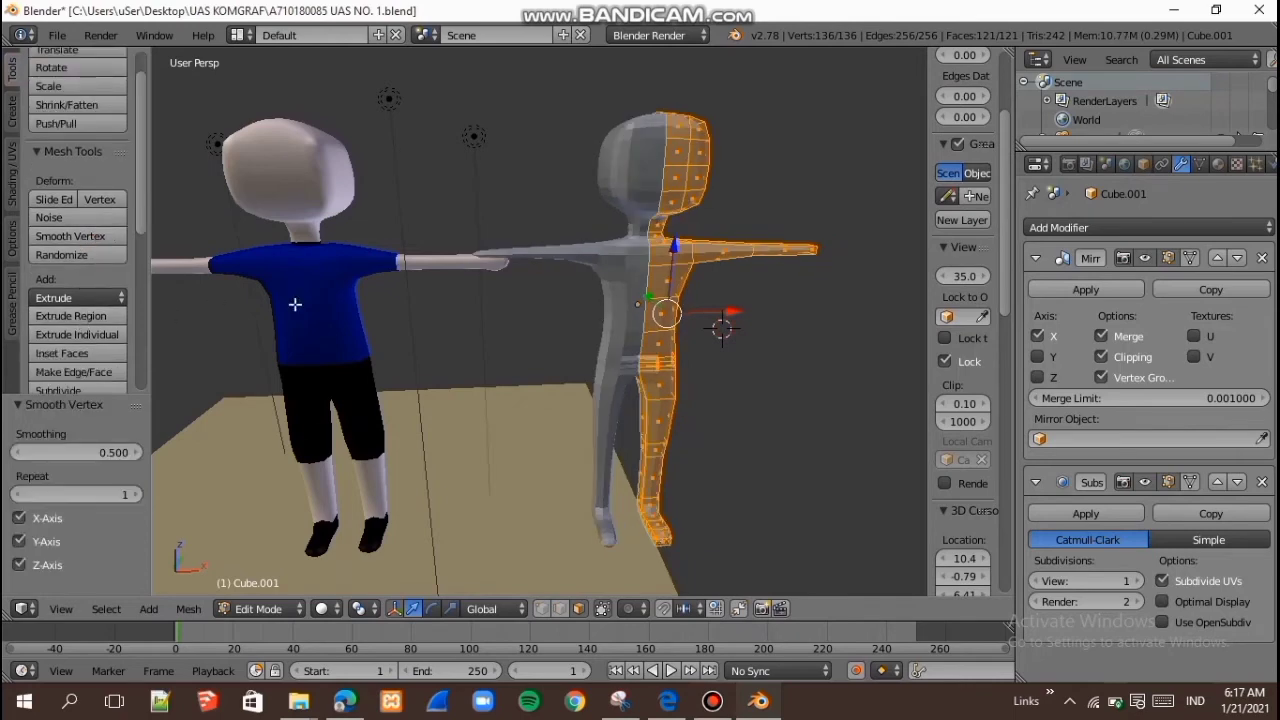
middle_drag(637, 348, 600, 337)
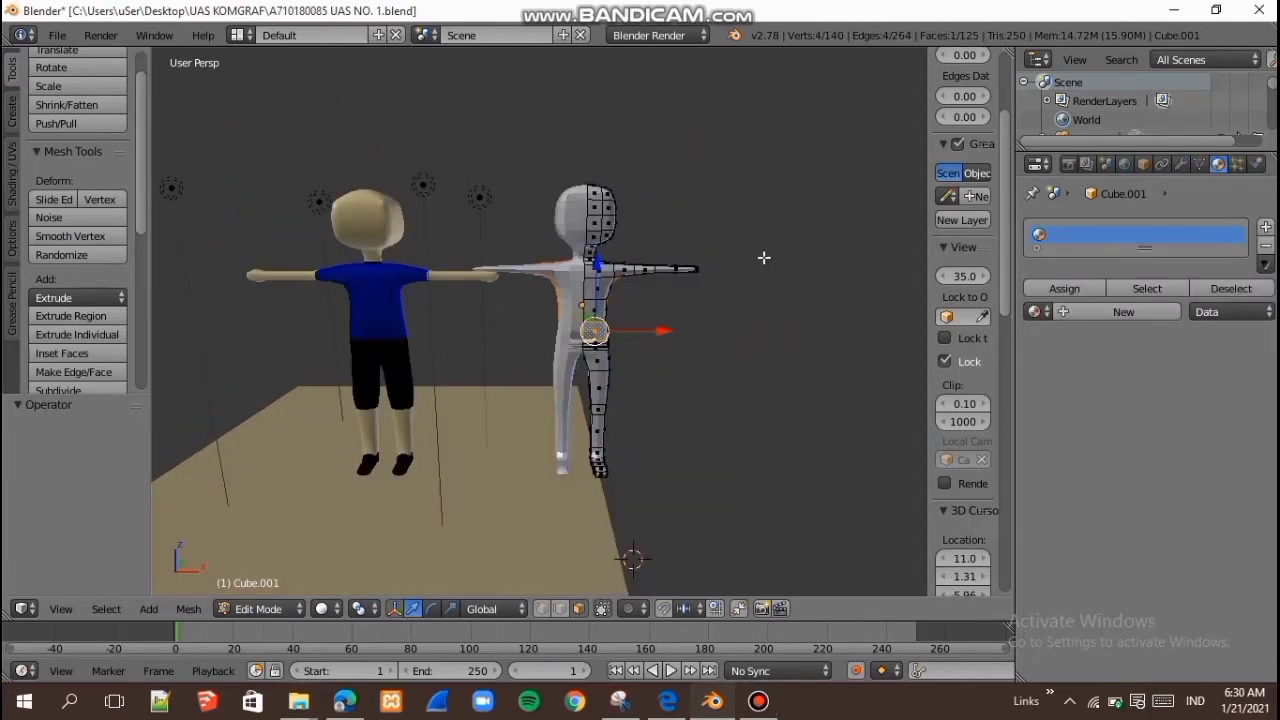
scroll(567, 287, up, 5)
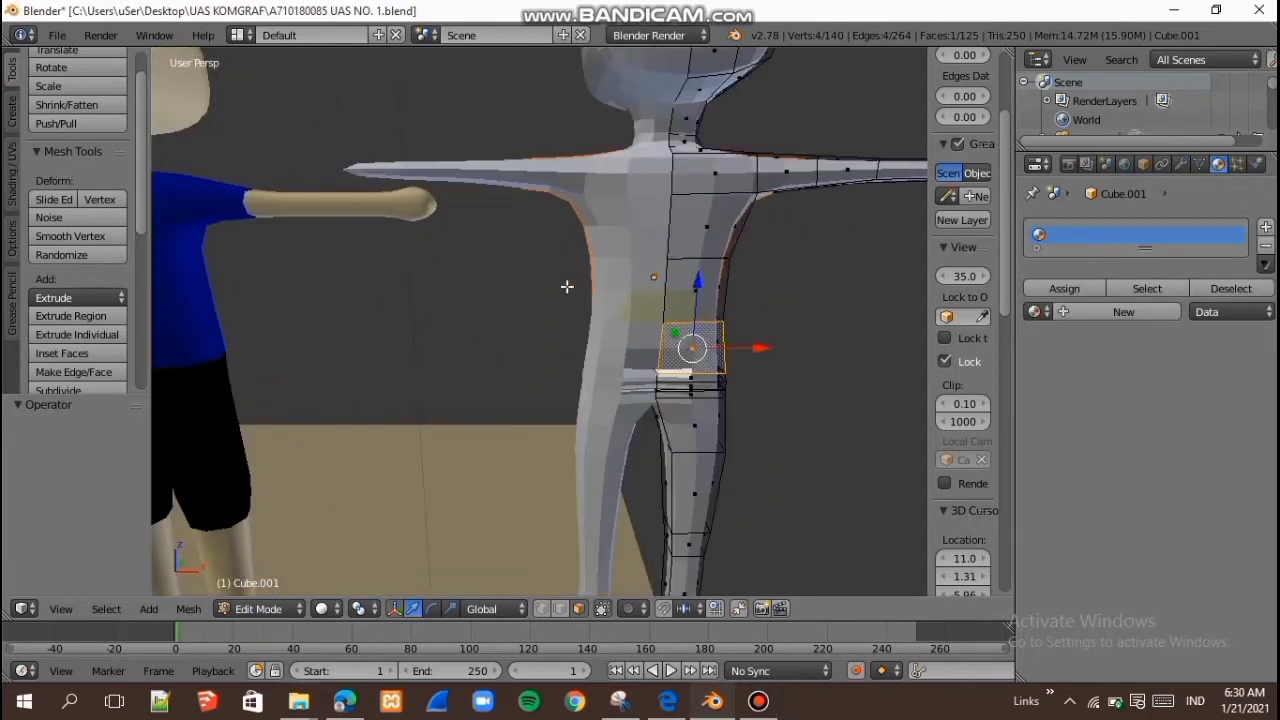
middle_drag(606, 357, 520, 360)
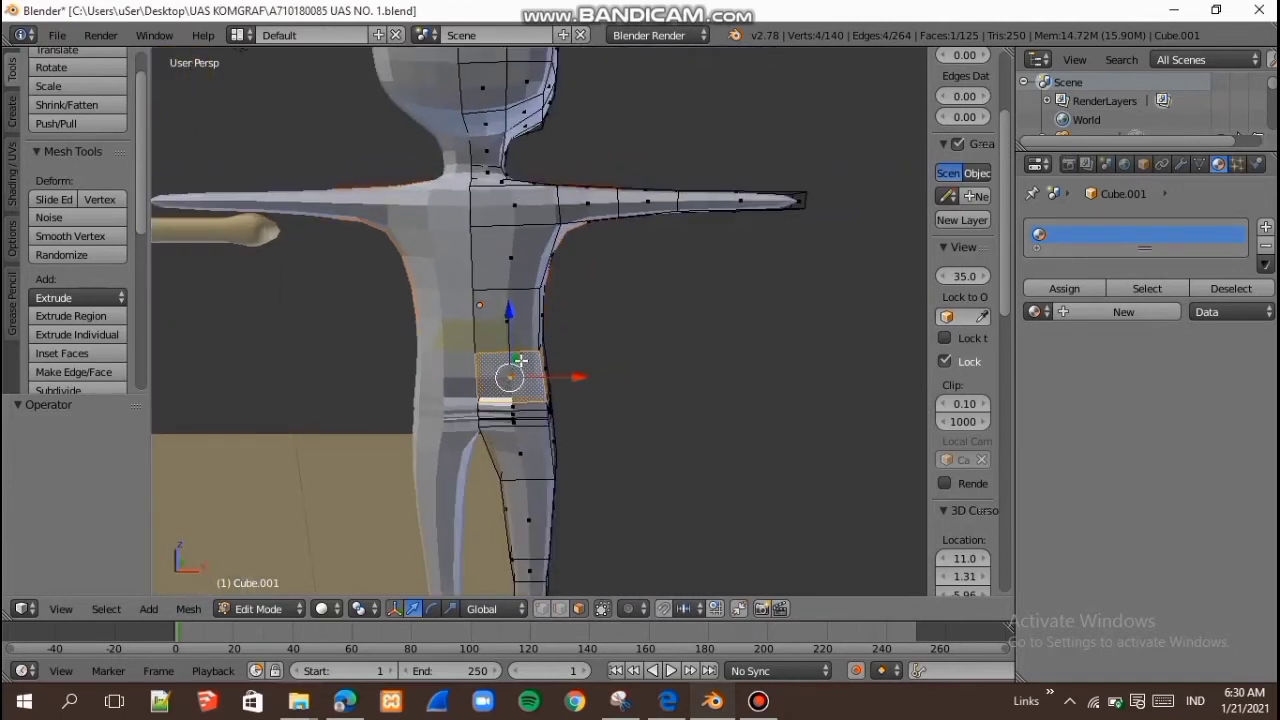
right_click(514, 344)
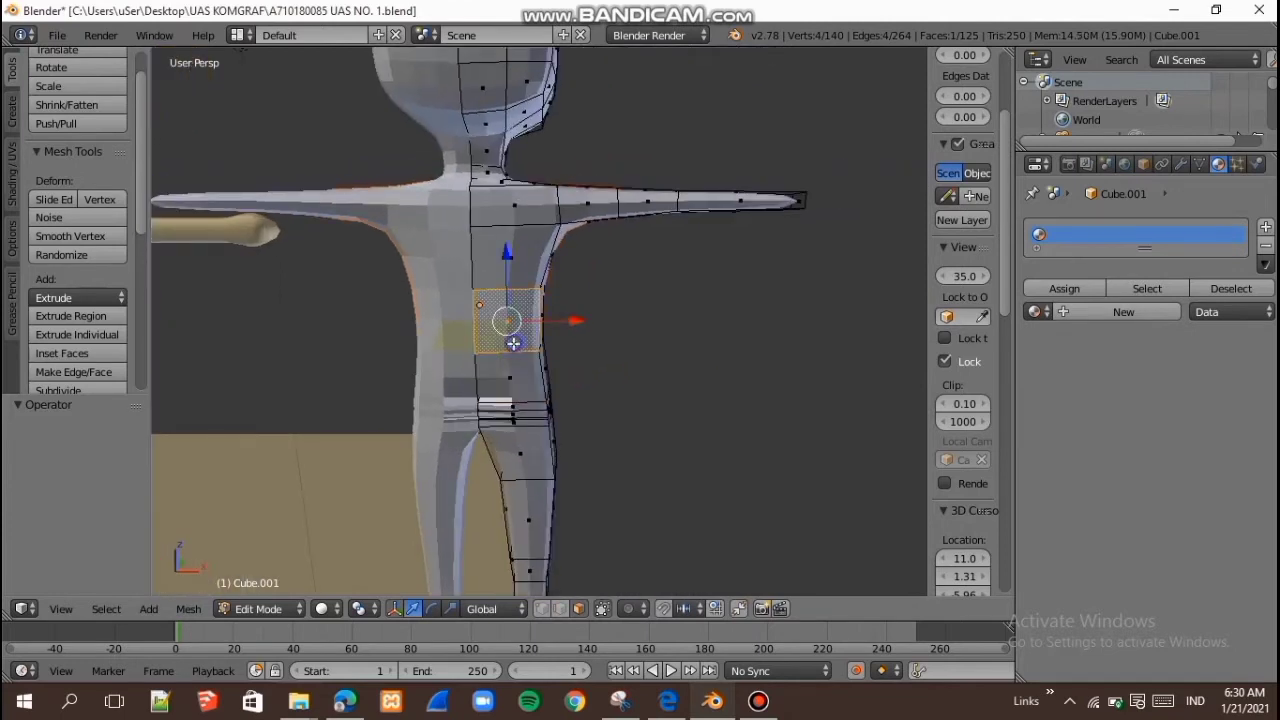
right_click(510, 284)
right_click(518, 212)
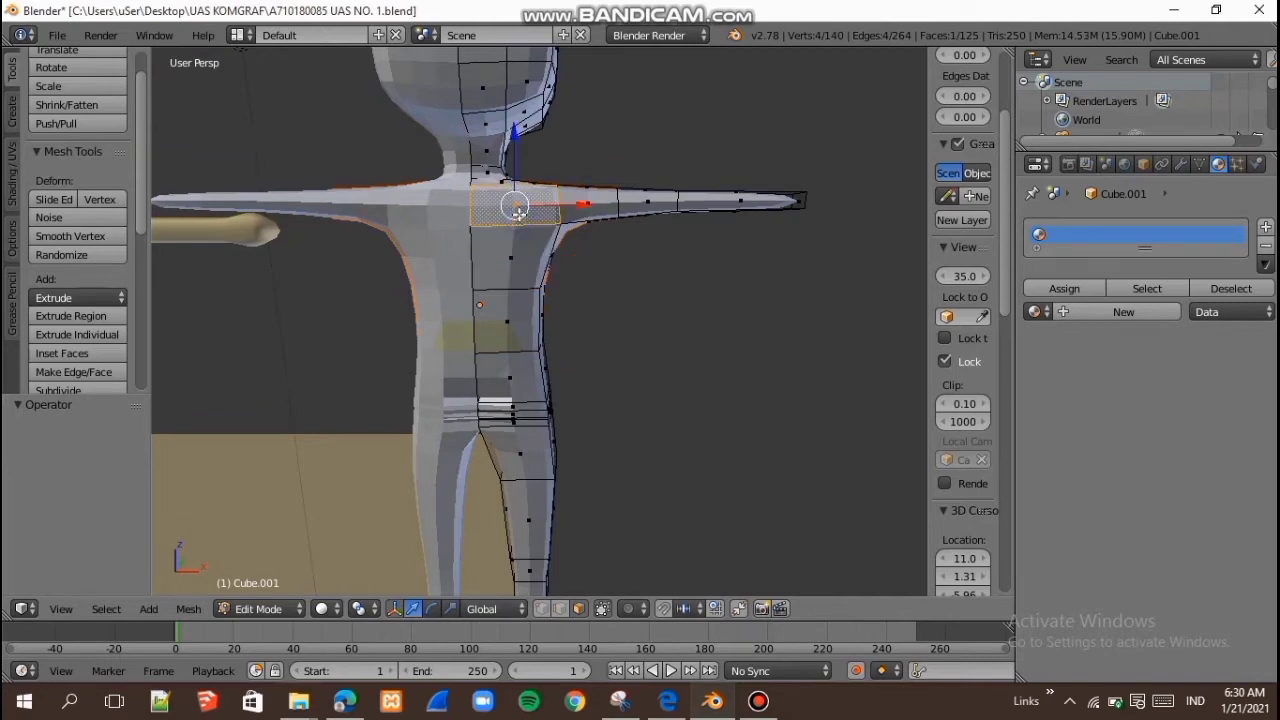
scroll(562, 317, down, 2)
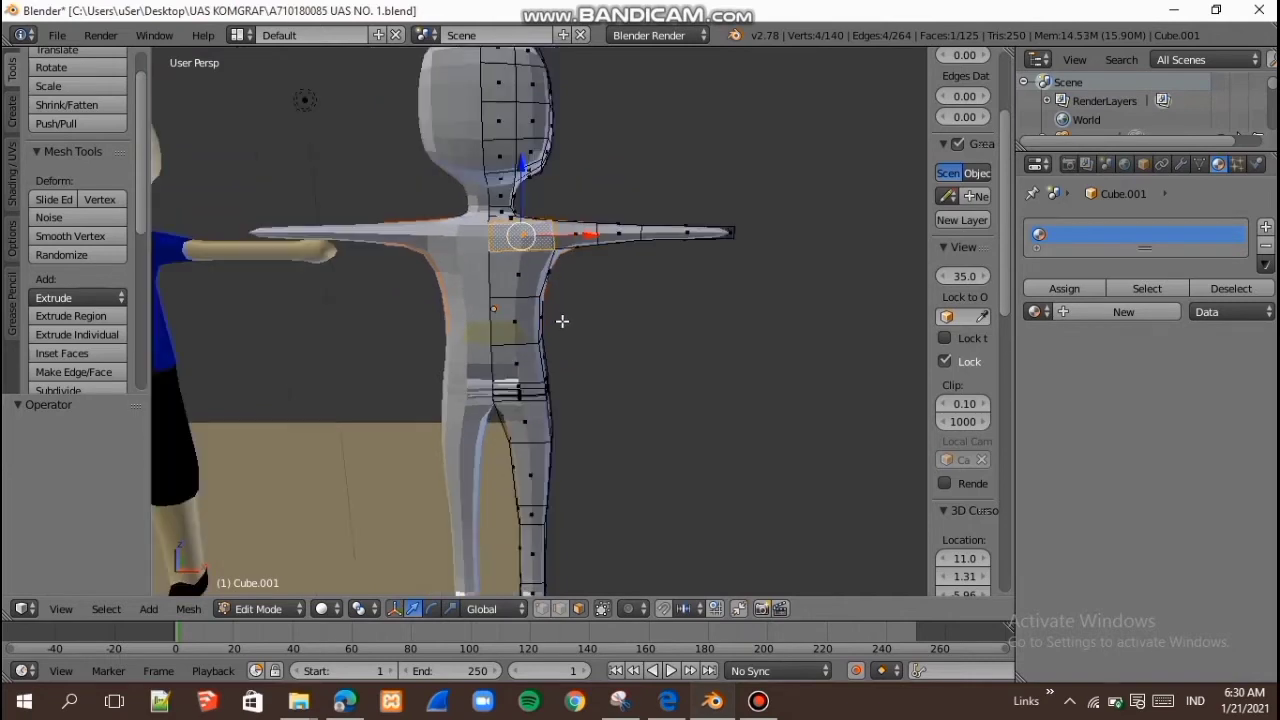
Step: Select the torso's front faces from waist to neck base and the adjoining side faces up to the armpit for the shirt
right_click(518, 326)
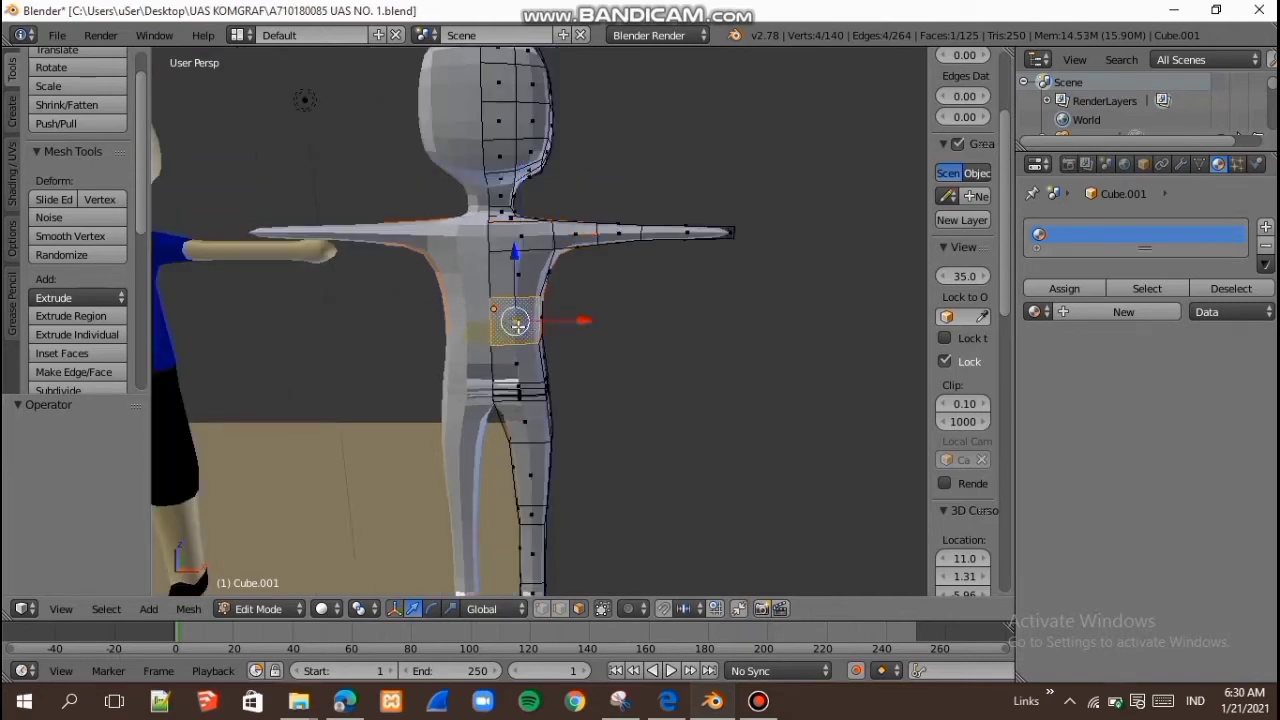
shift+right_click(522, 272)
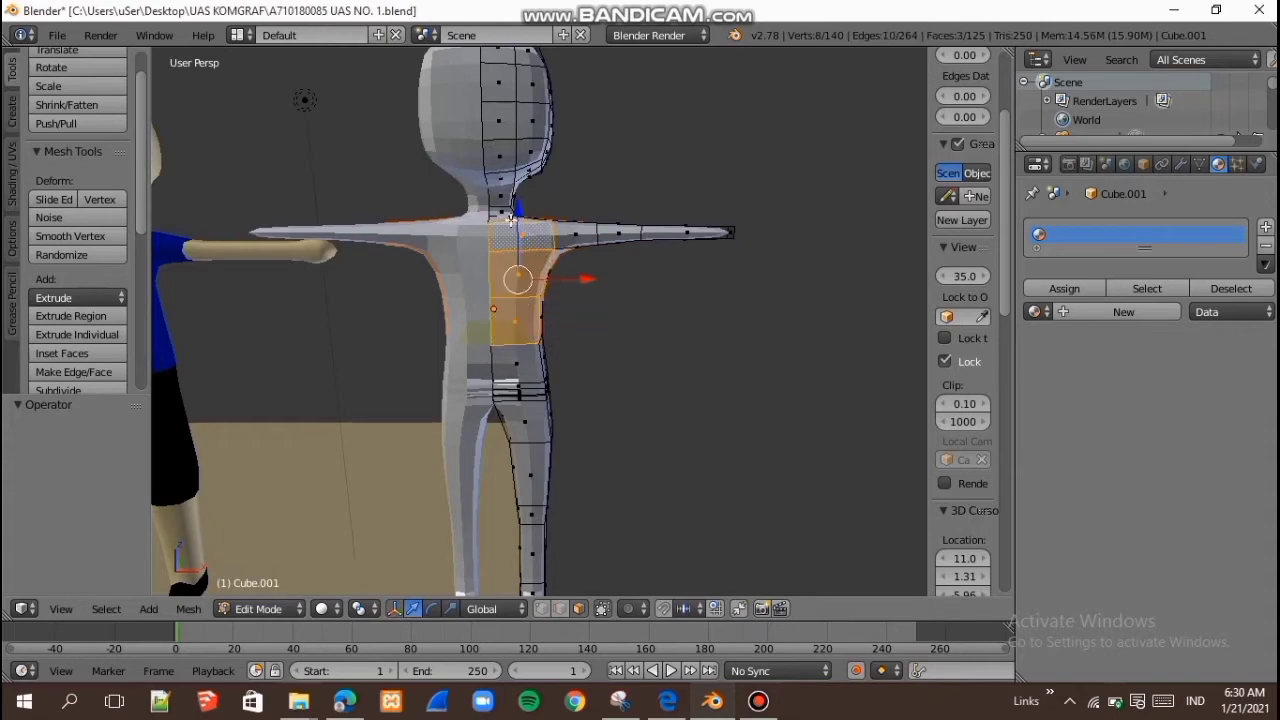
shift+right_click(506, 208)
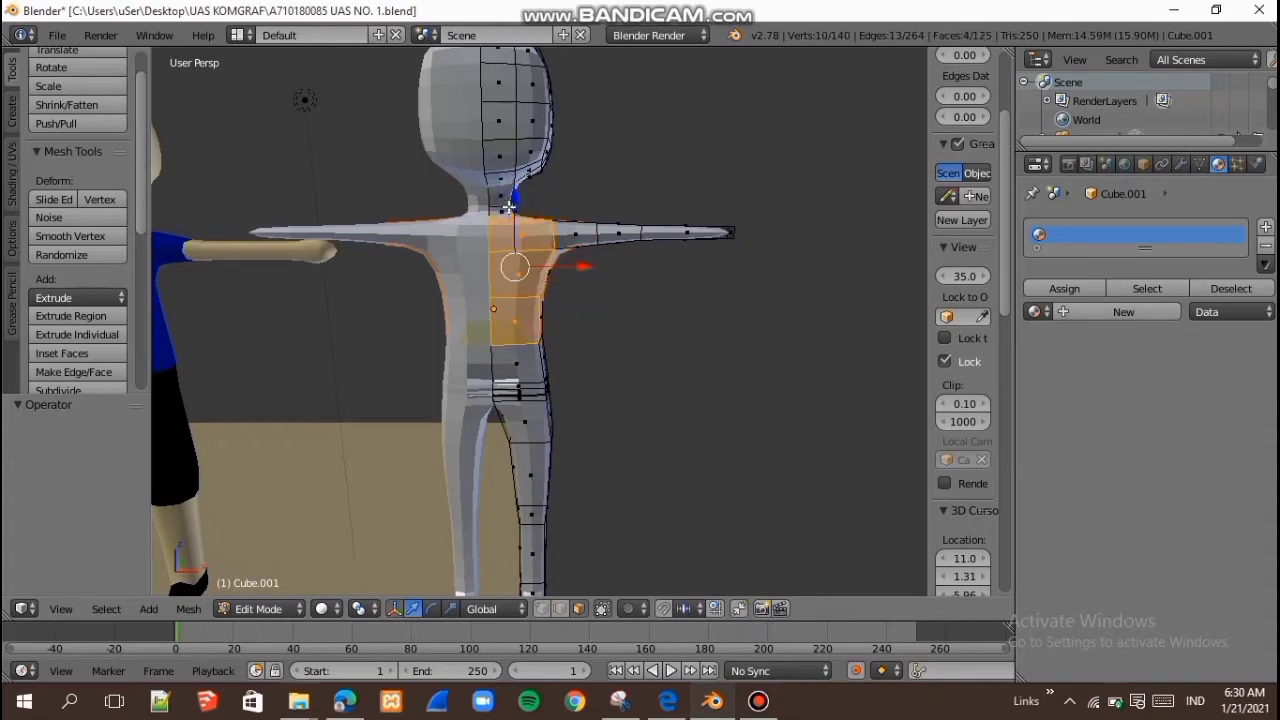
shift+right_click(508, 209)
middle_drag(558, 289, 474, 309)
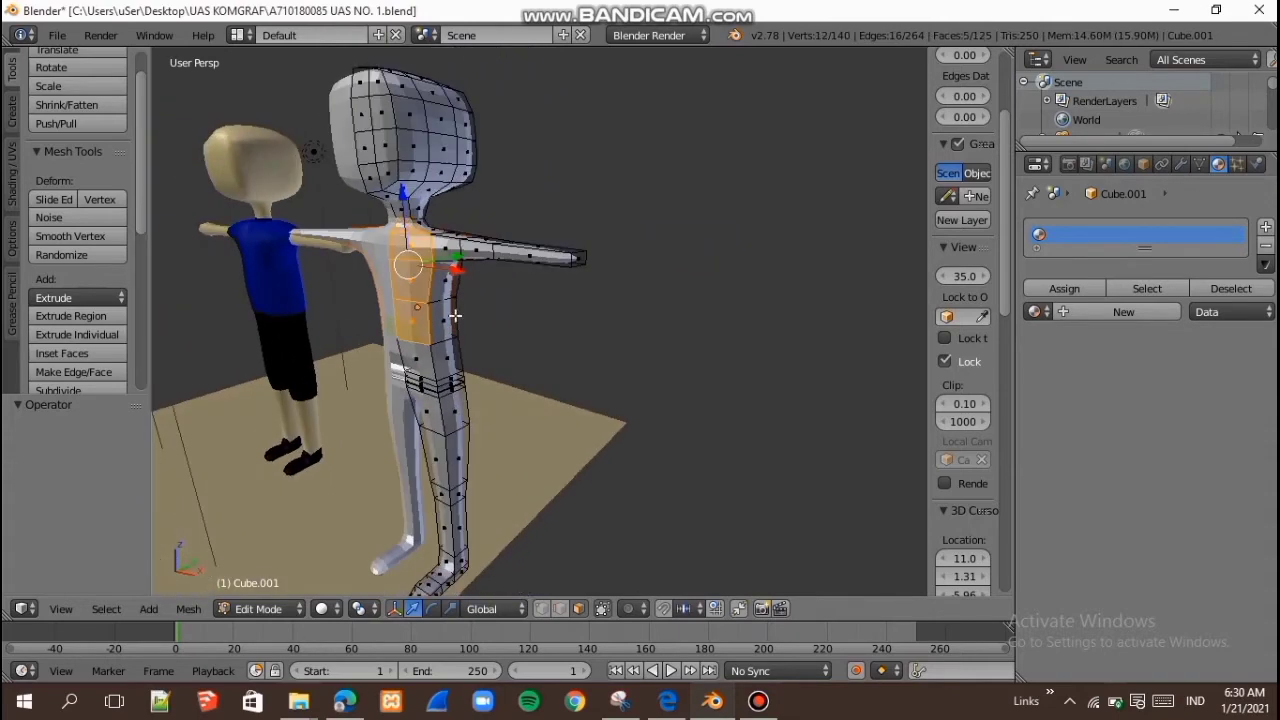
shift+right_click(454, 315)
shift+right_click(443, 290)
shift+right_click(447, 261)
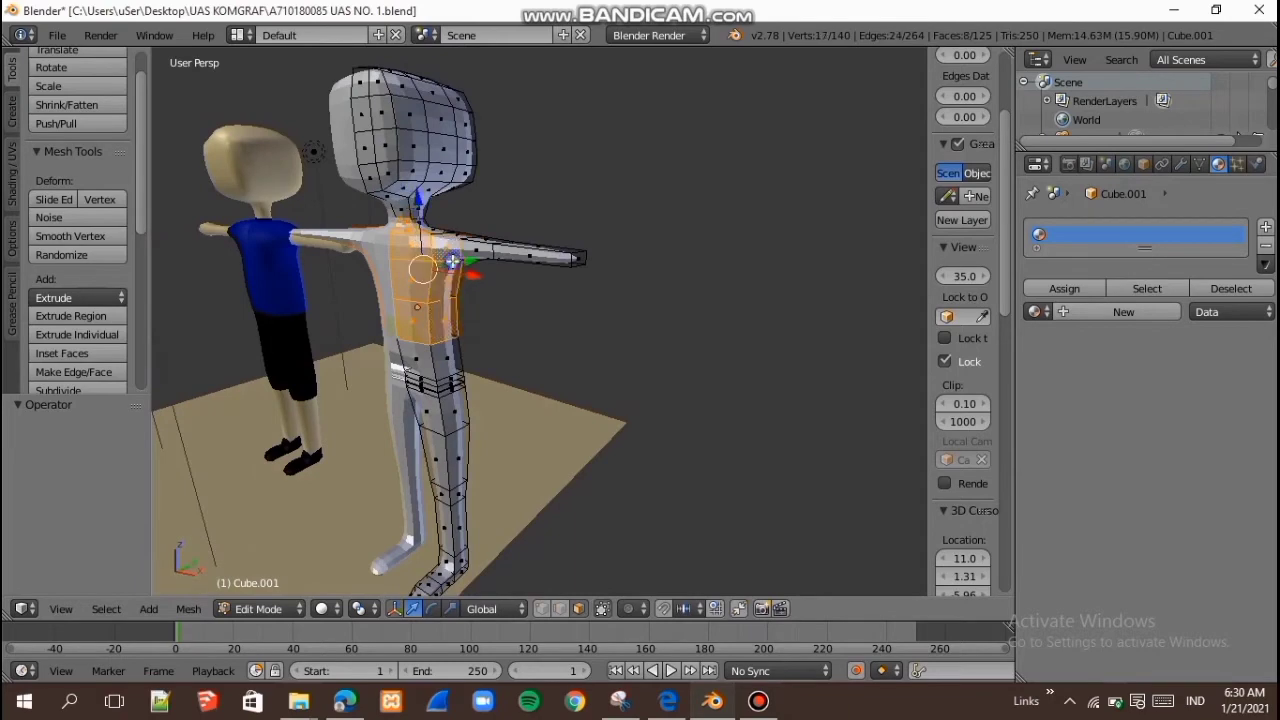
Step: Add the shoulder-top faces and the upper back faces to the shirt selection
middle_drag(452, 262, 485, 379)
shift+right_click(477, 418)
shift+right_click(494, 441)
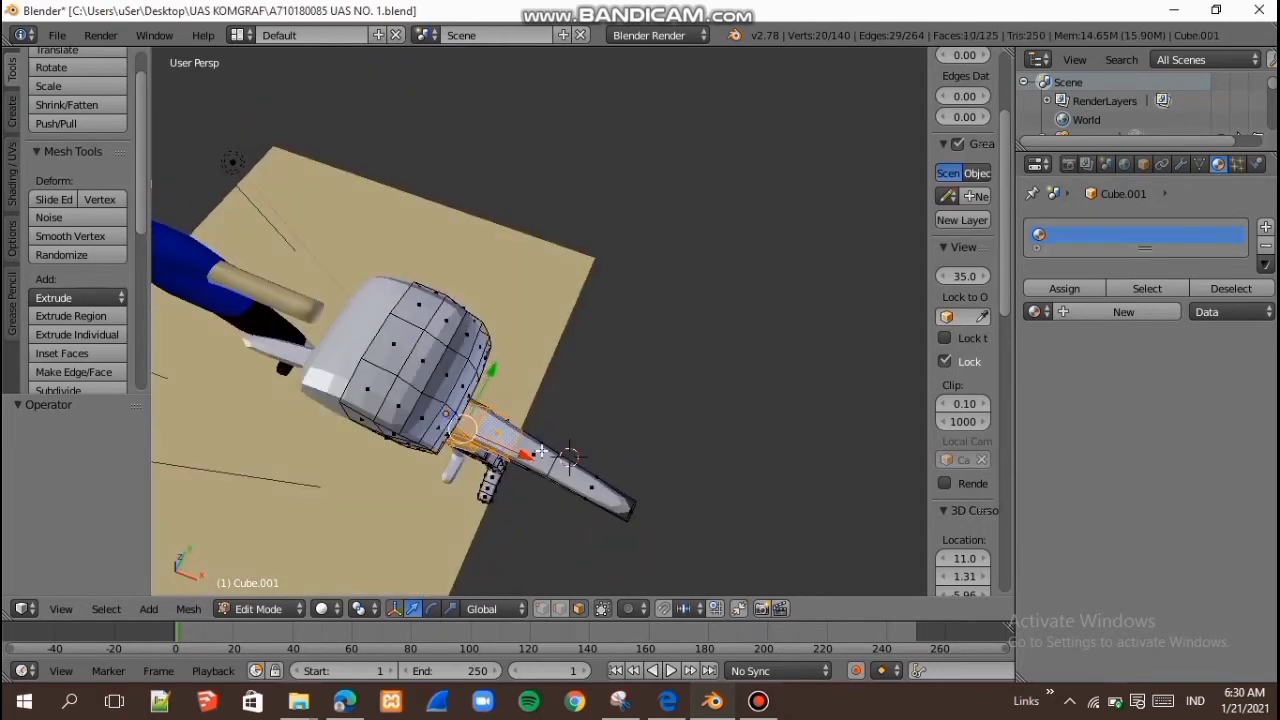
middle_drag(538, 448, 374, 323)
key(b)
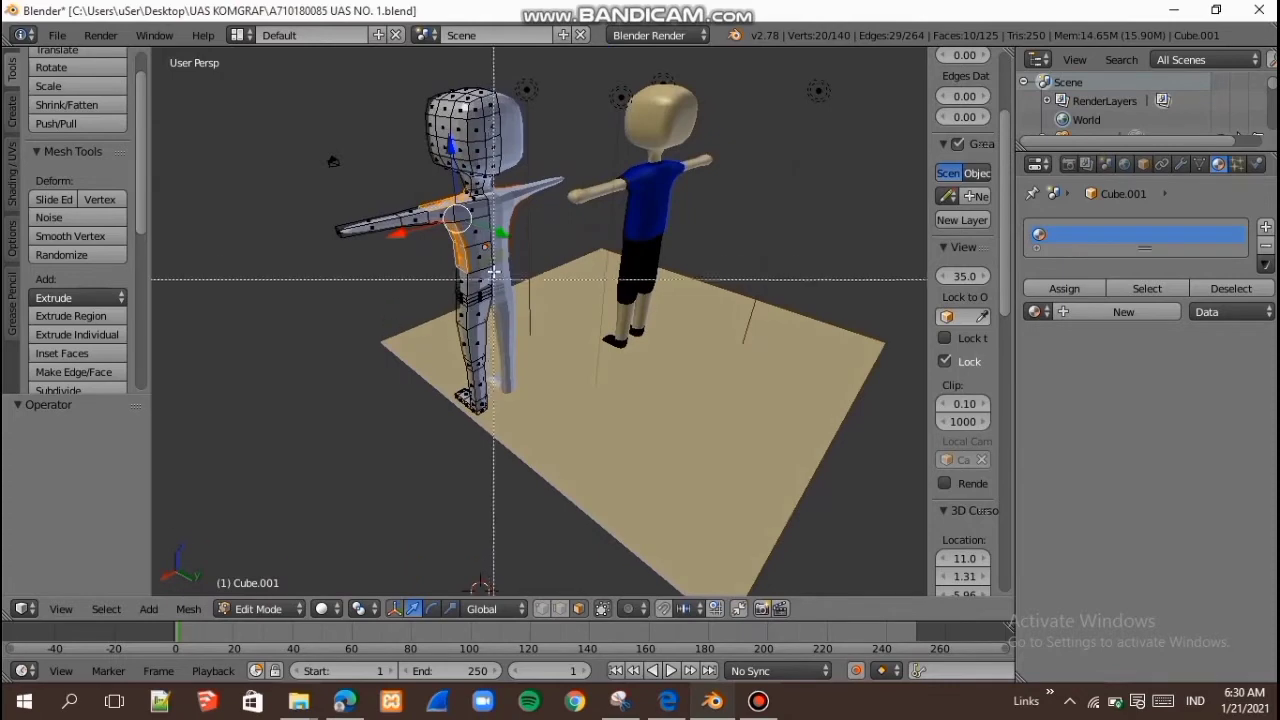
drag(426, 203, 505, 266)
middle_drag(470, 254, 614, 380)
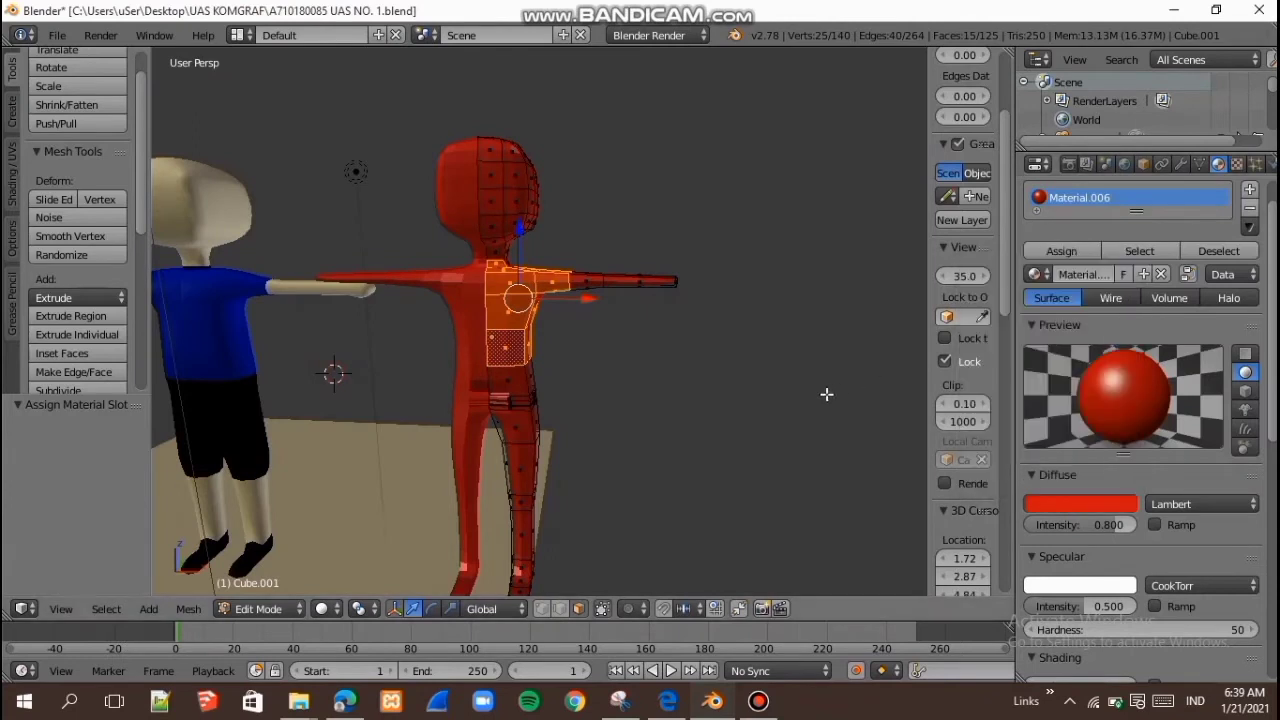
Step: Separate the selected shirt faces from the body mesh into their own object
key(p)
click(773, 395)
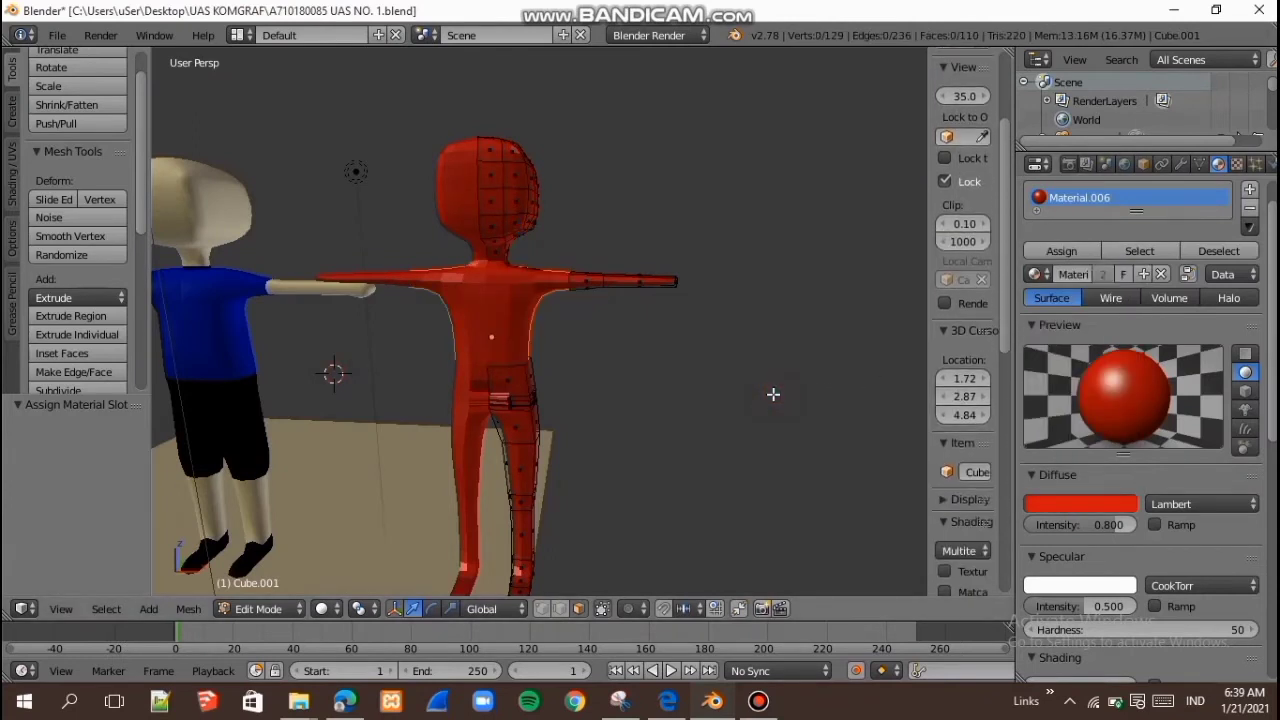
key(p)
click(620, 289)
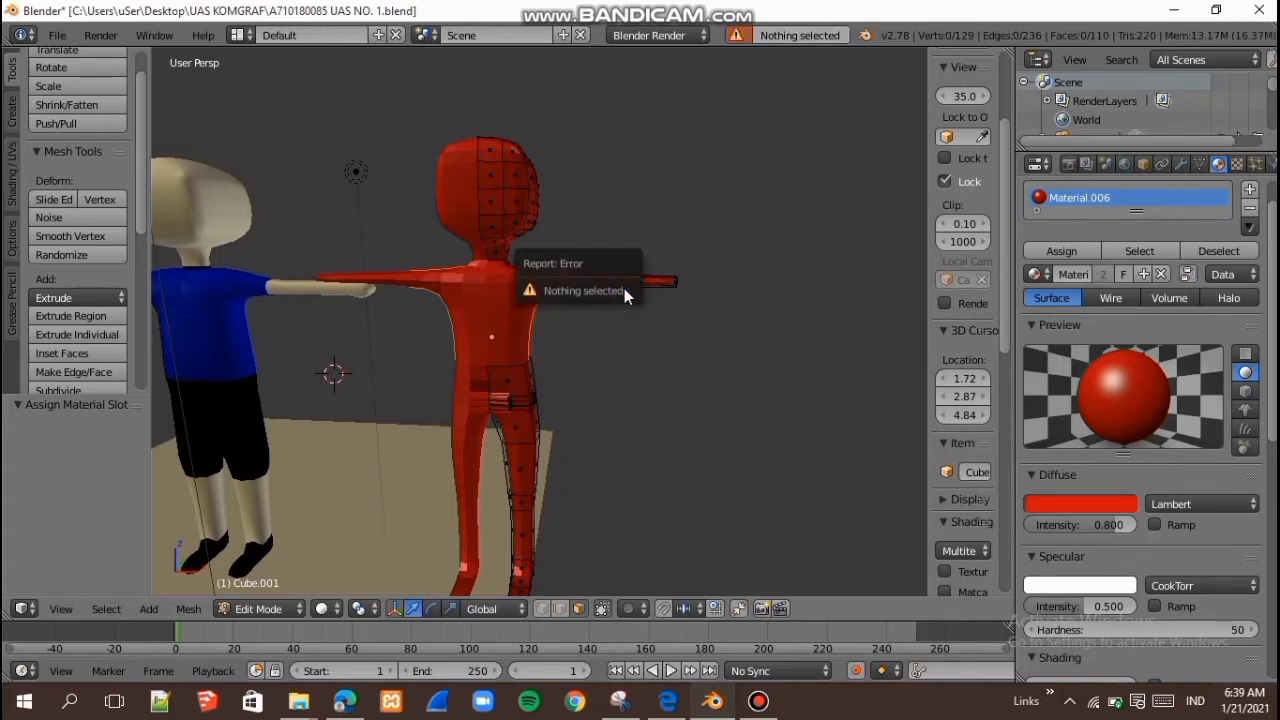
Step: Select all remaining body faces and give them a new material with a grey diffuse colour
right_click(638, 284)
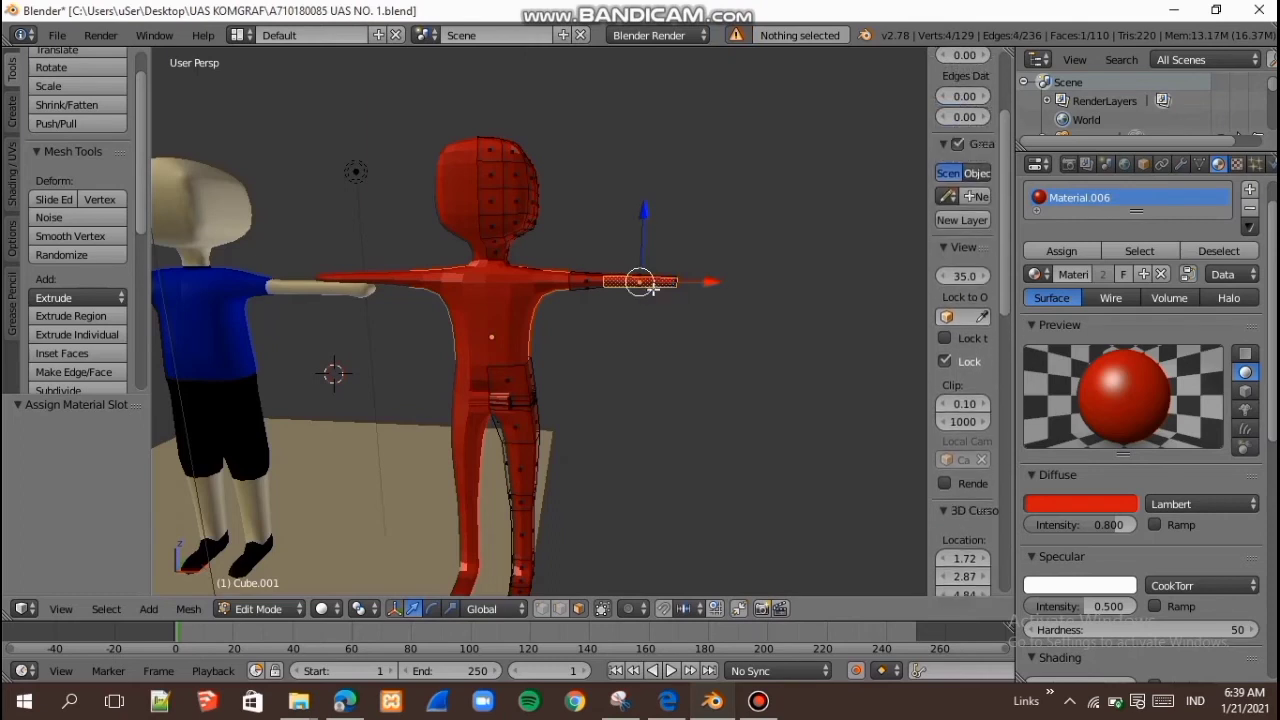
key(a)
key(a)
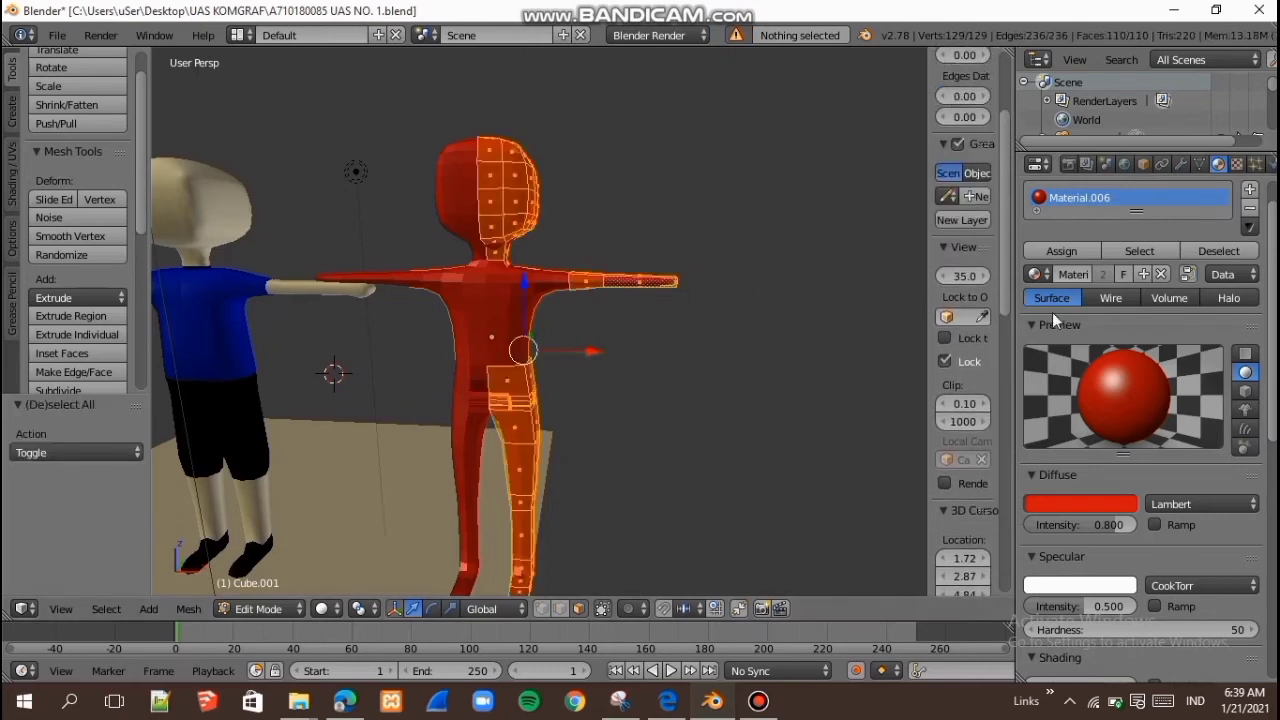
click(1145, 275)
click(1054, 503)
drag(1046, 387, 1039, 318)
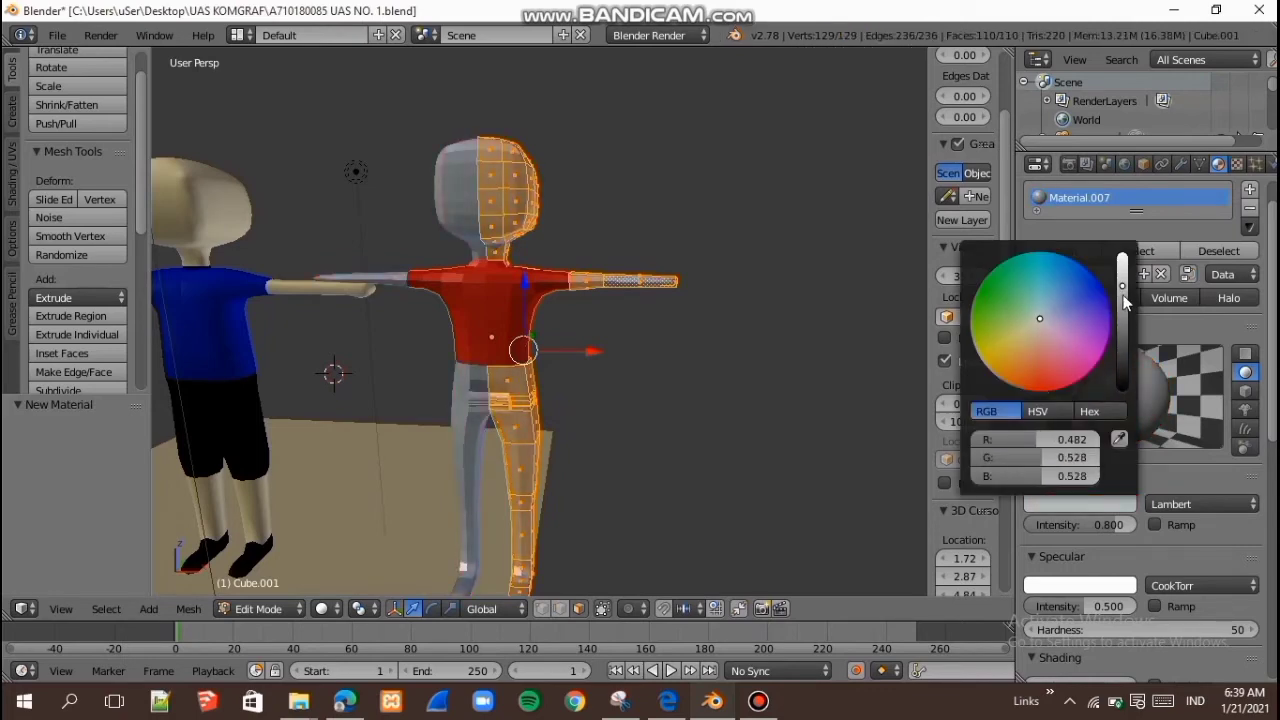
mouse_move(1125, 303)
mouse_down()
mouse_move(1124, 256)
mouse_move(1124, 285)
mouse_up()
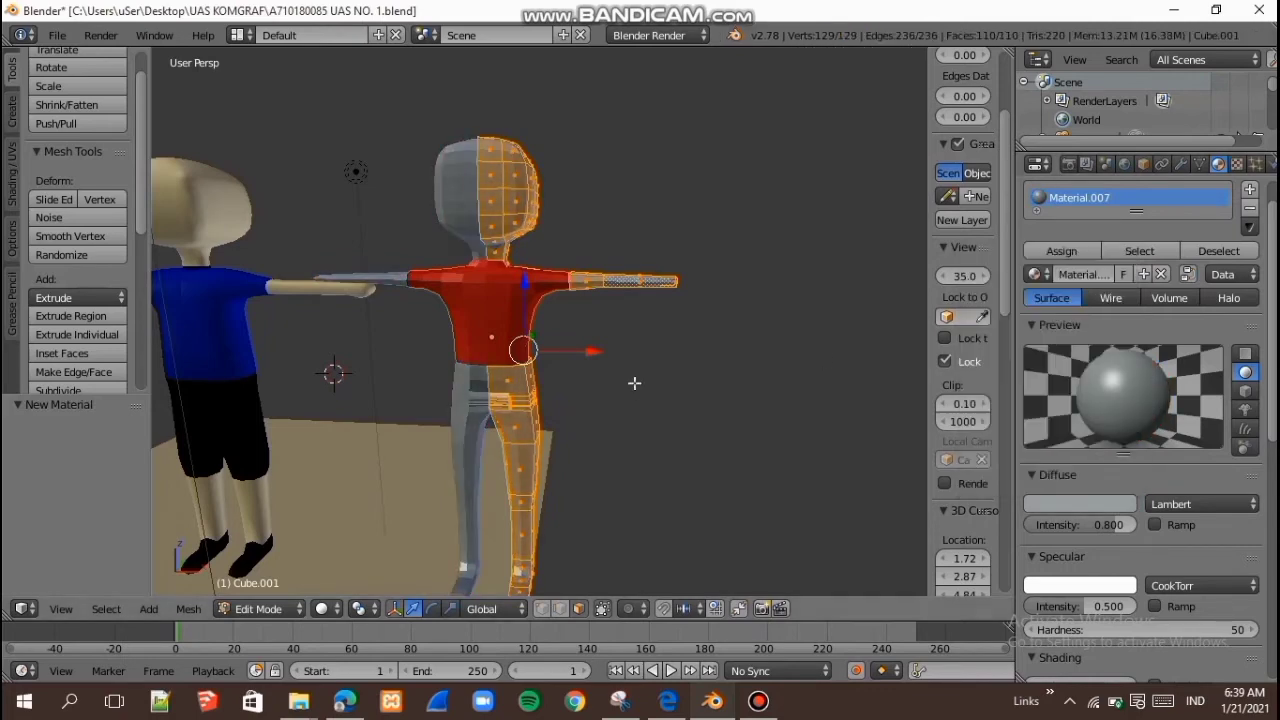
Step: Select single faces on the hip and upper leg of the grey body
middle_drag(634, 383, 660, 371)
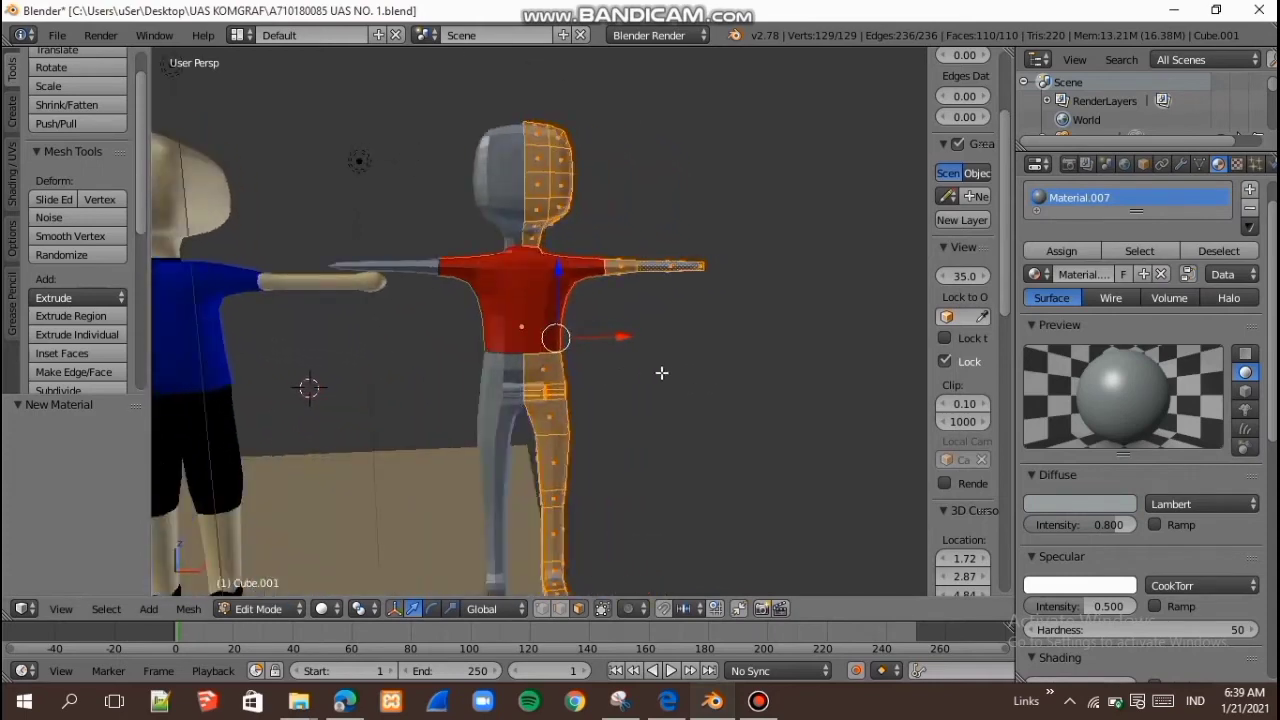
right_click(555, 367)
right_click(560, 415)
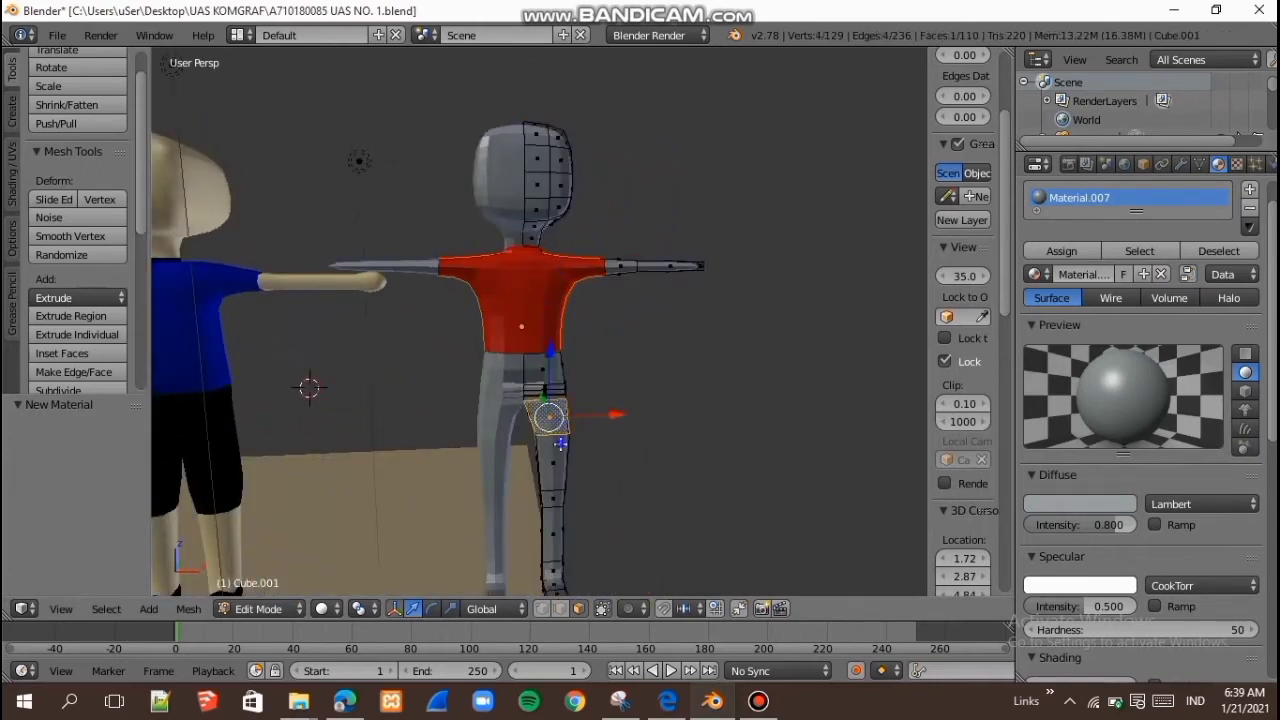
right_click(560, 452)
scroll(653, 431, down, 3)
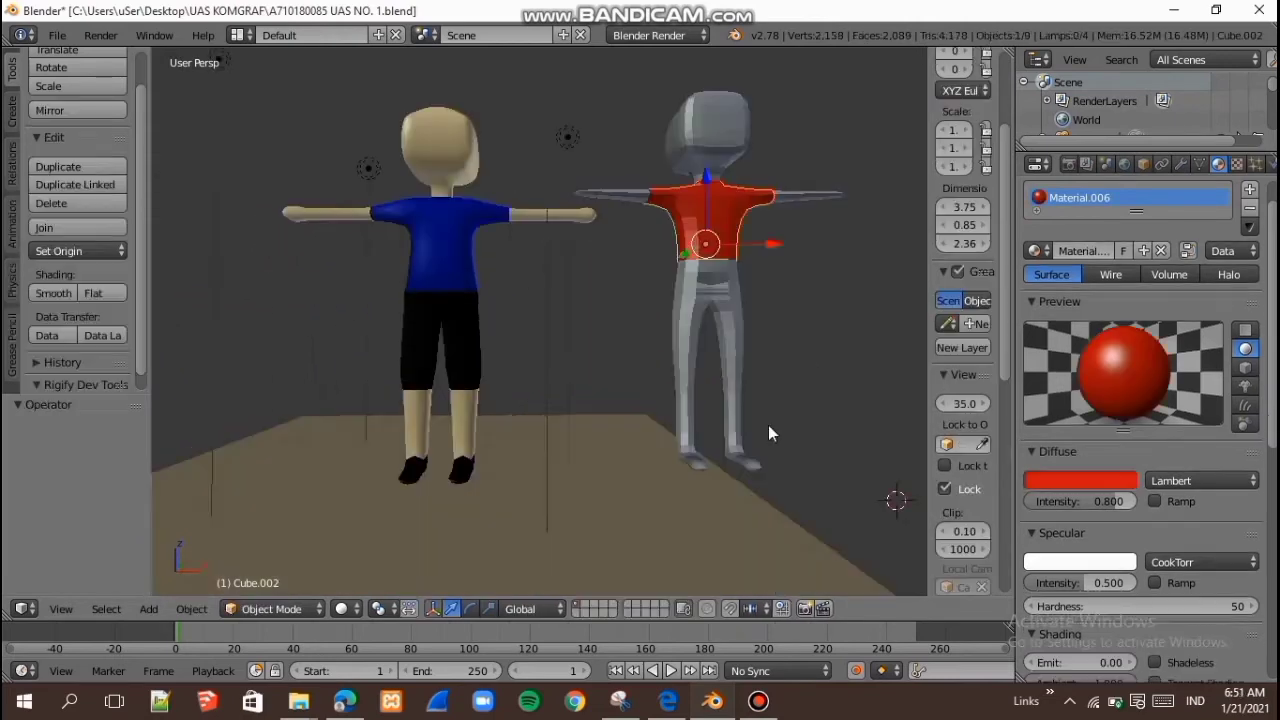
Step: View the scene through the camera and check the lamps around the characters one by one
key(KP_0)
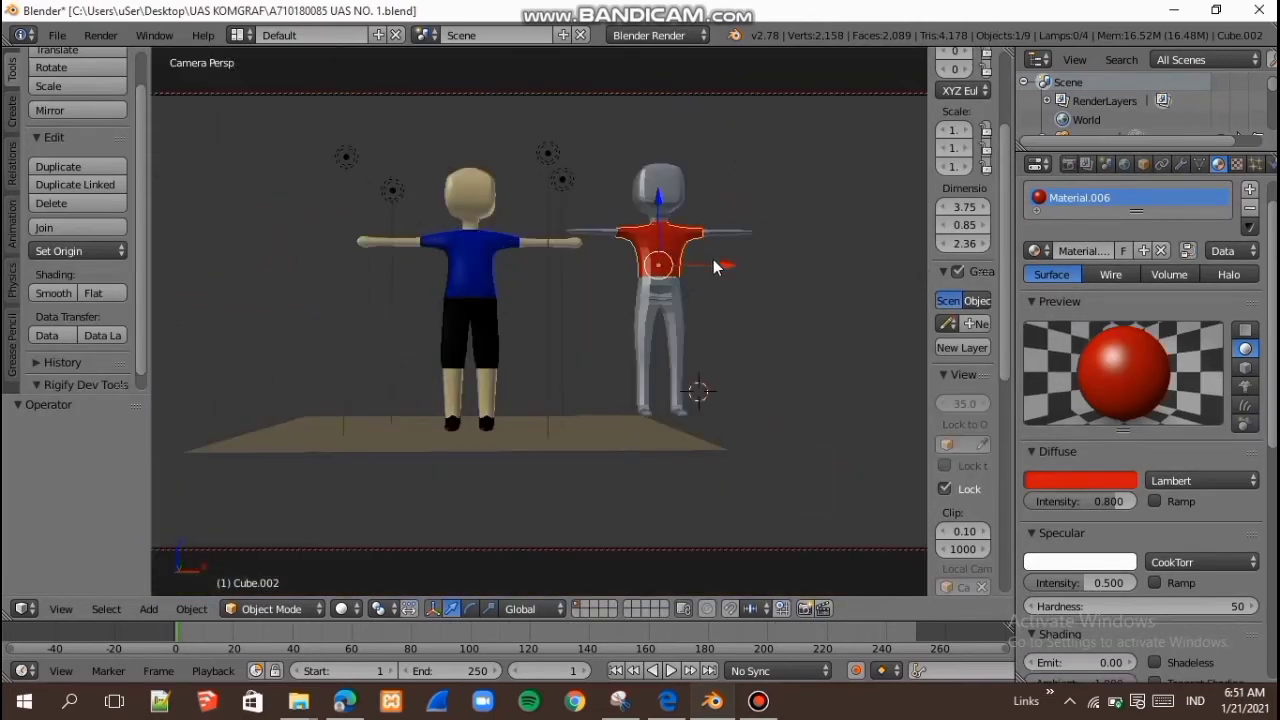
right_click(558, 187)
right_click(549, 163)
right_click(398, 198)
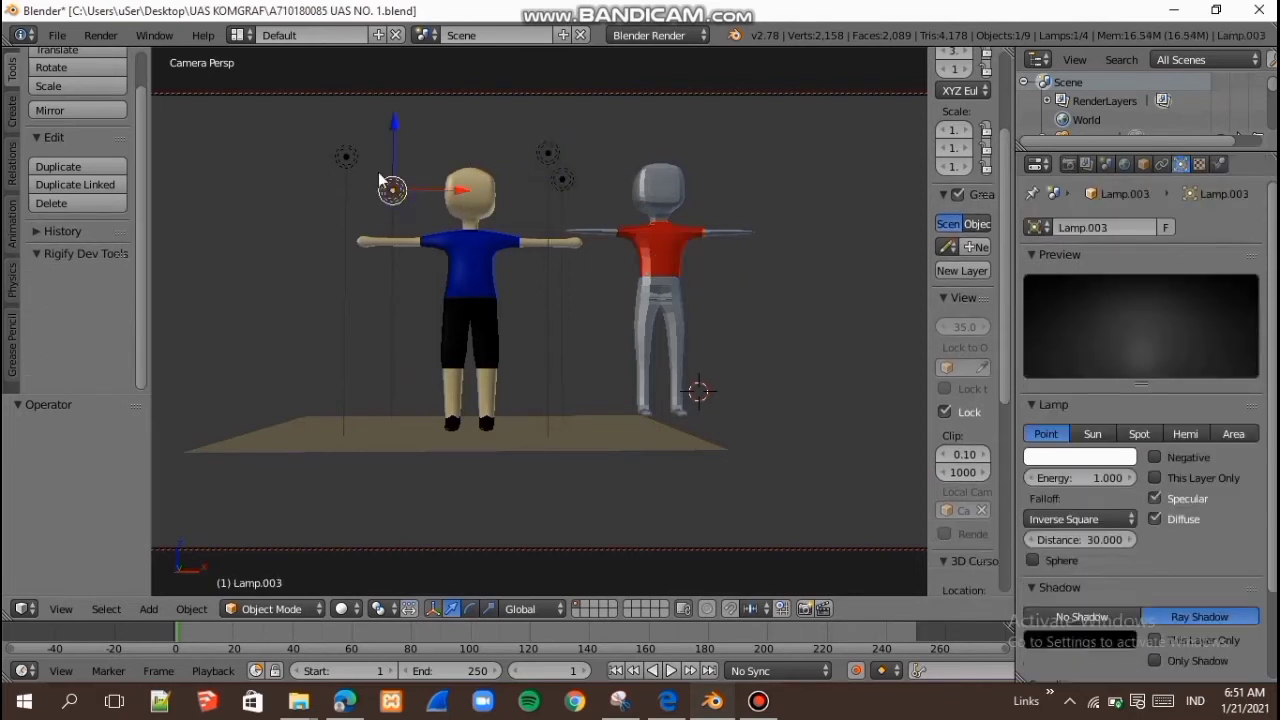
right_click(360, 160)
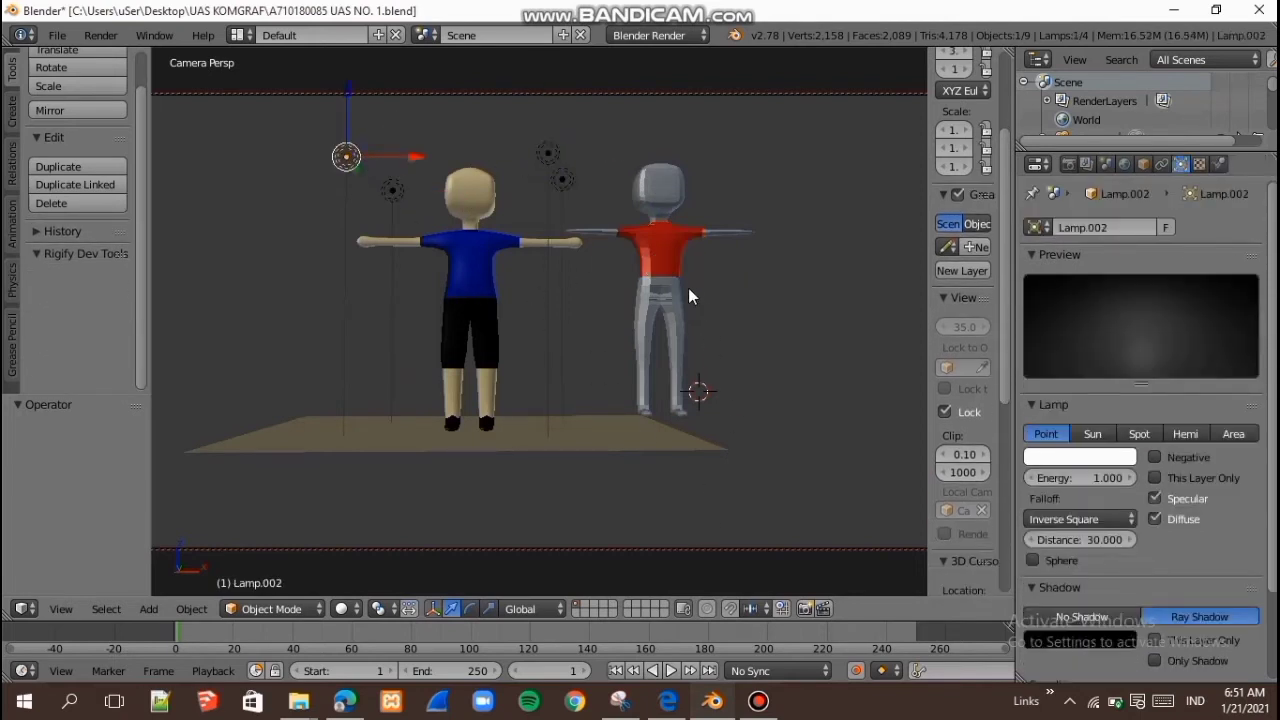
Step: Render the current frame through the camera, then close the render and return to the perspective view
click(760, 708)
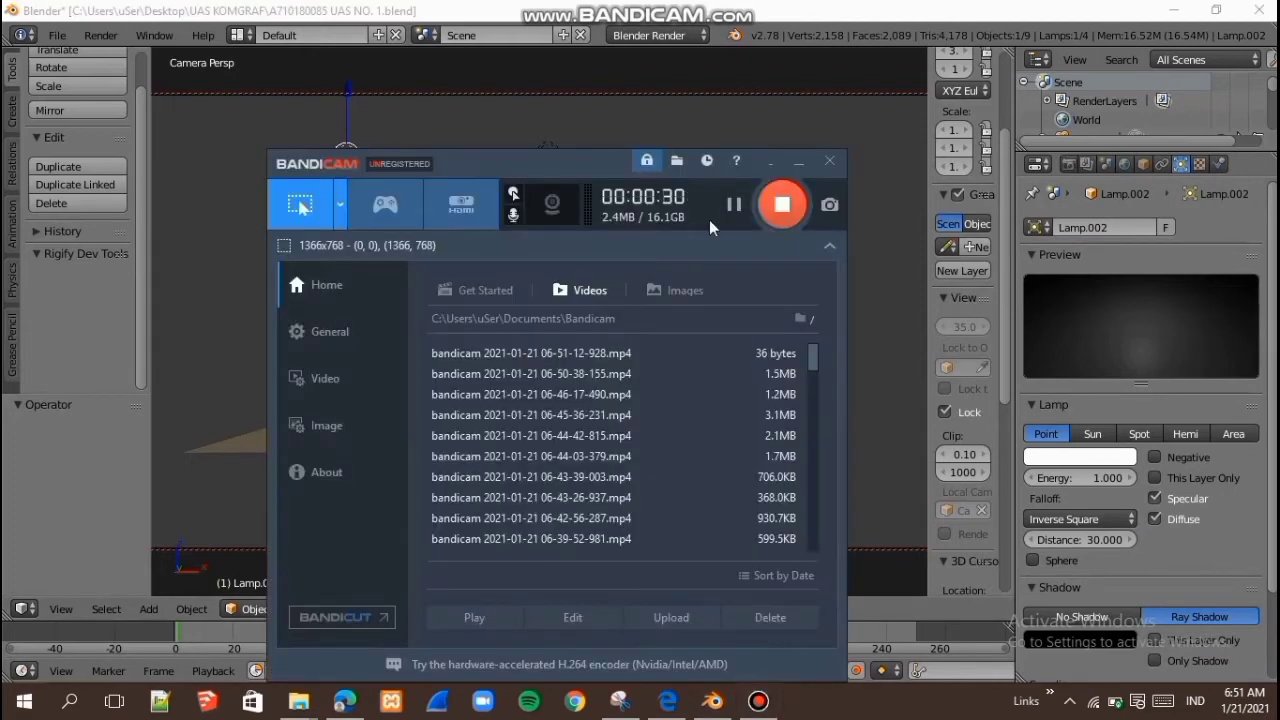
click(909, 236)
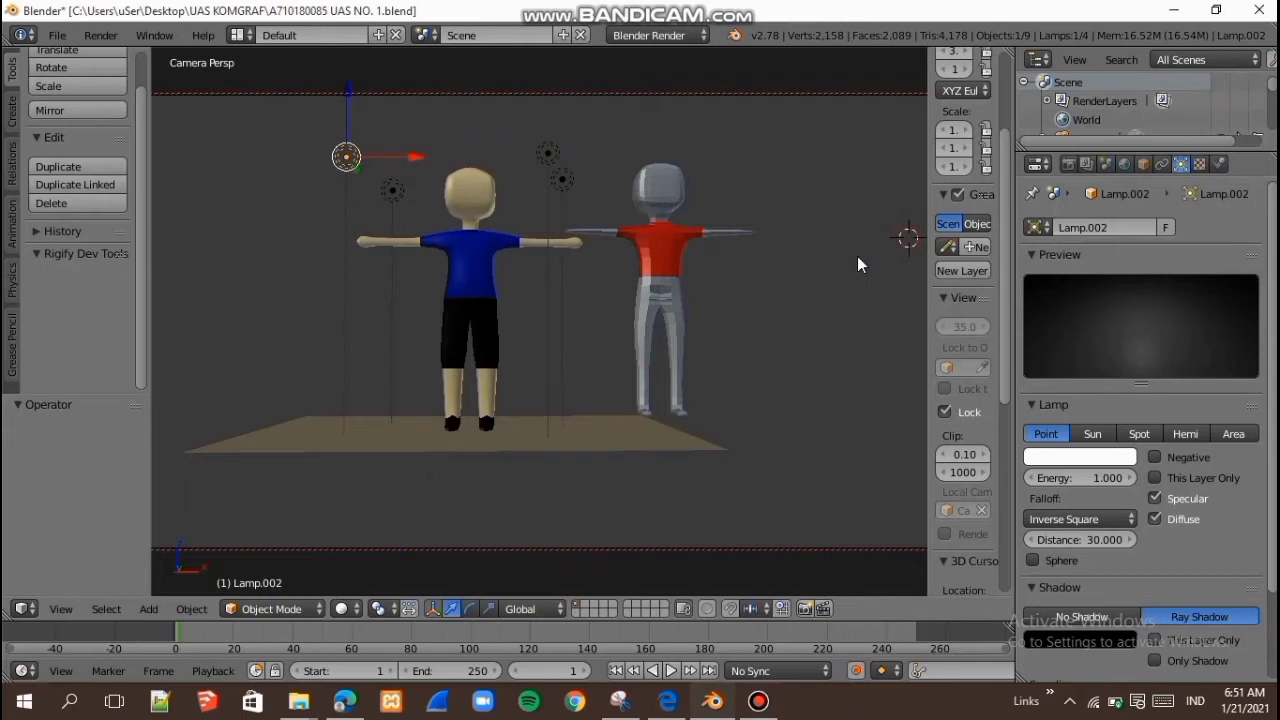
key(F12)
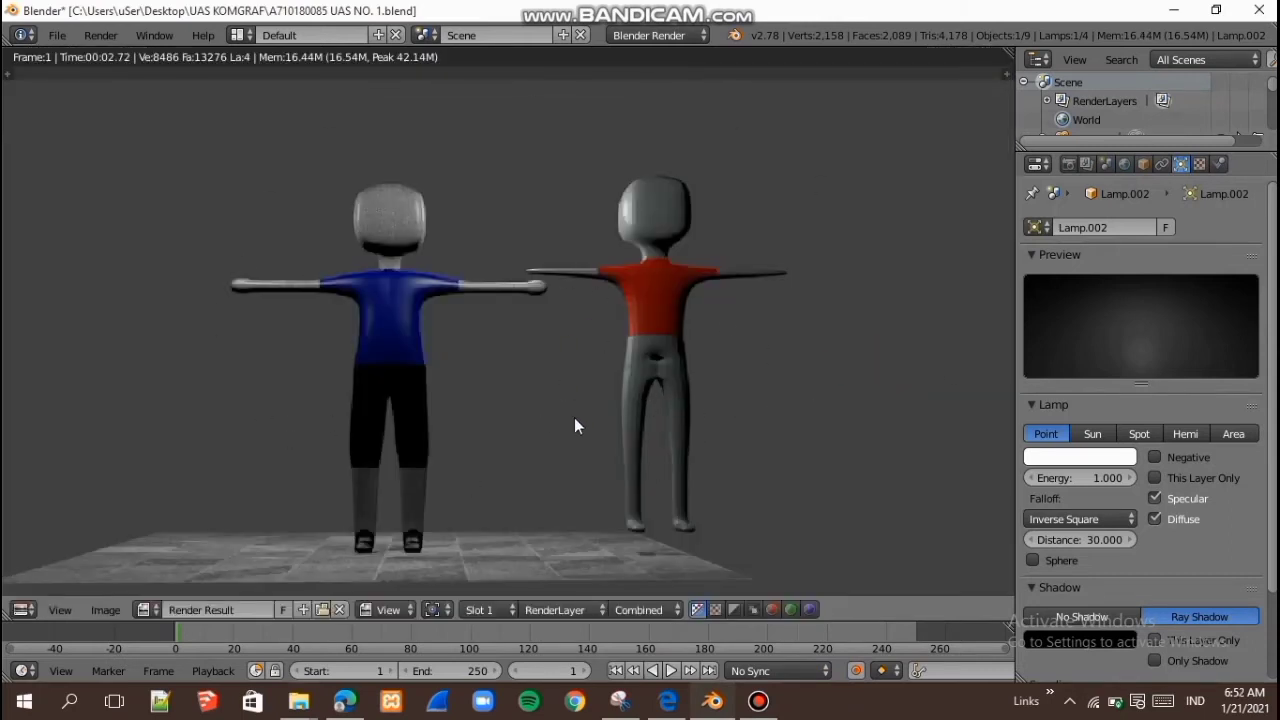
click(759, 701)
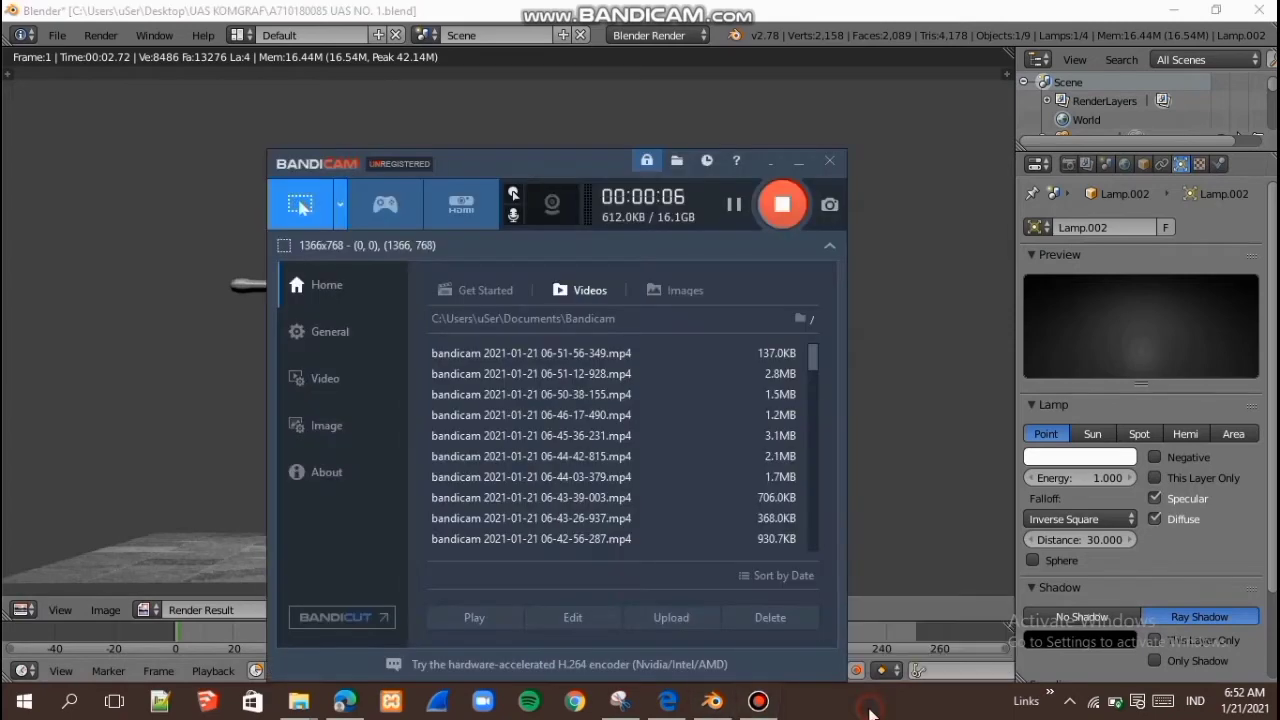
click(872, 523)
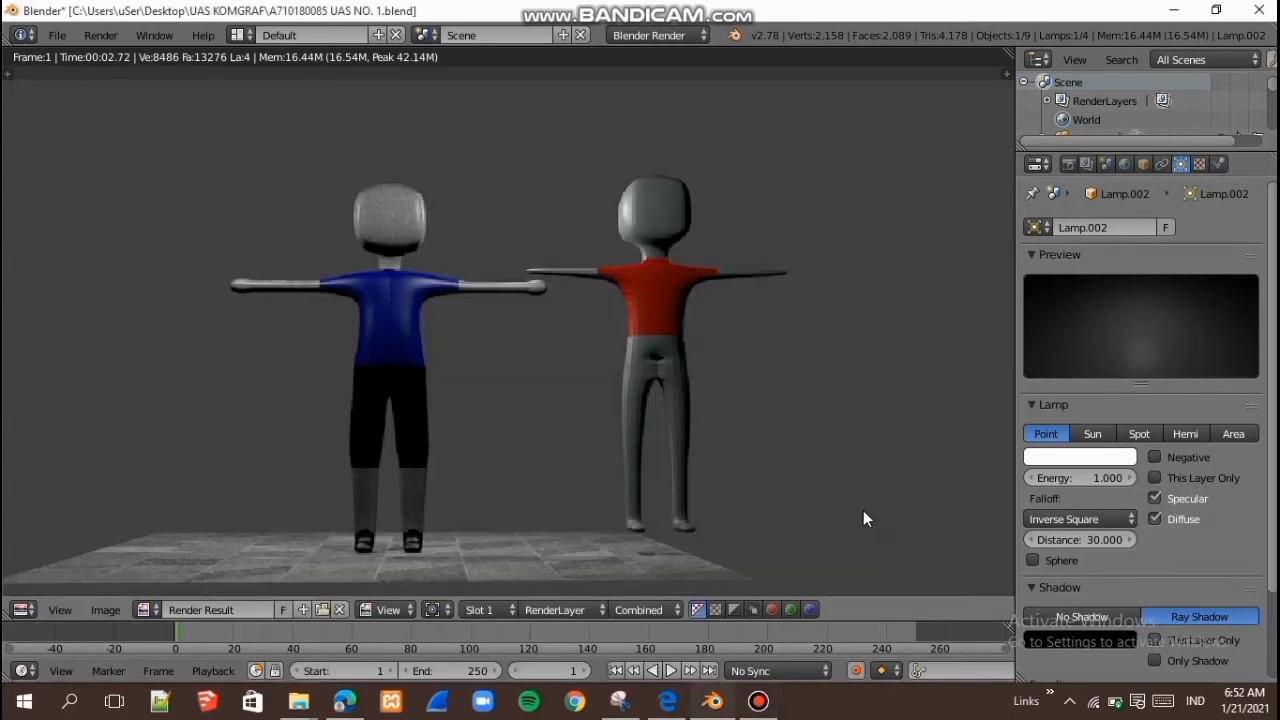
key(Escape)
key(KP_0)
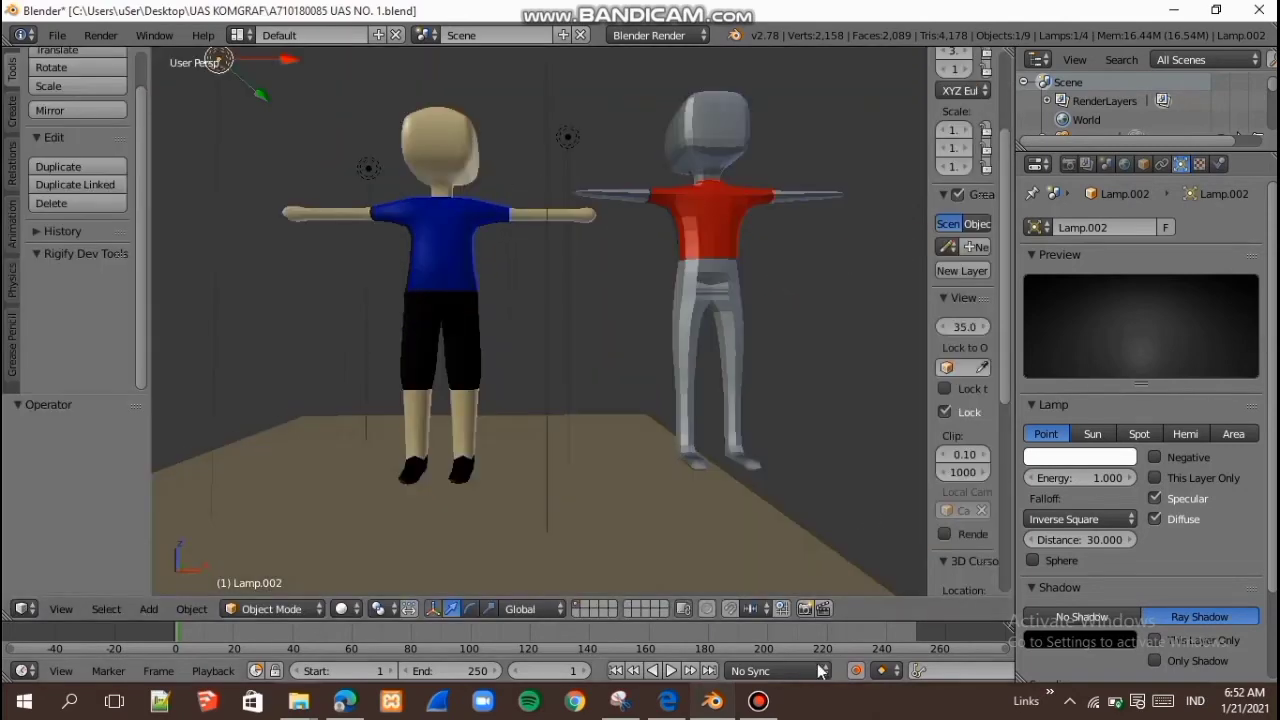
Step: Delete the second character's grey body and its separate red shirt object
click(765, 704)
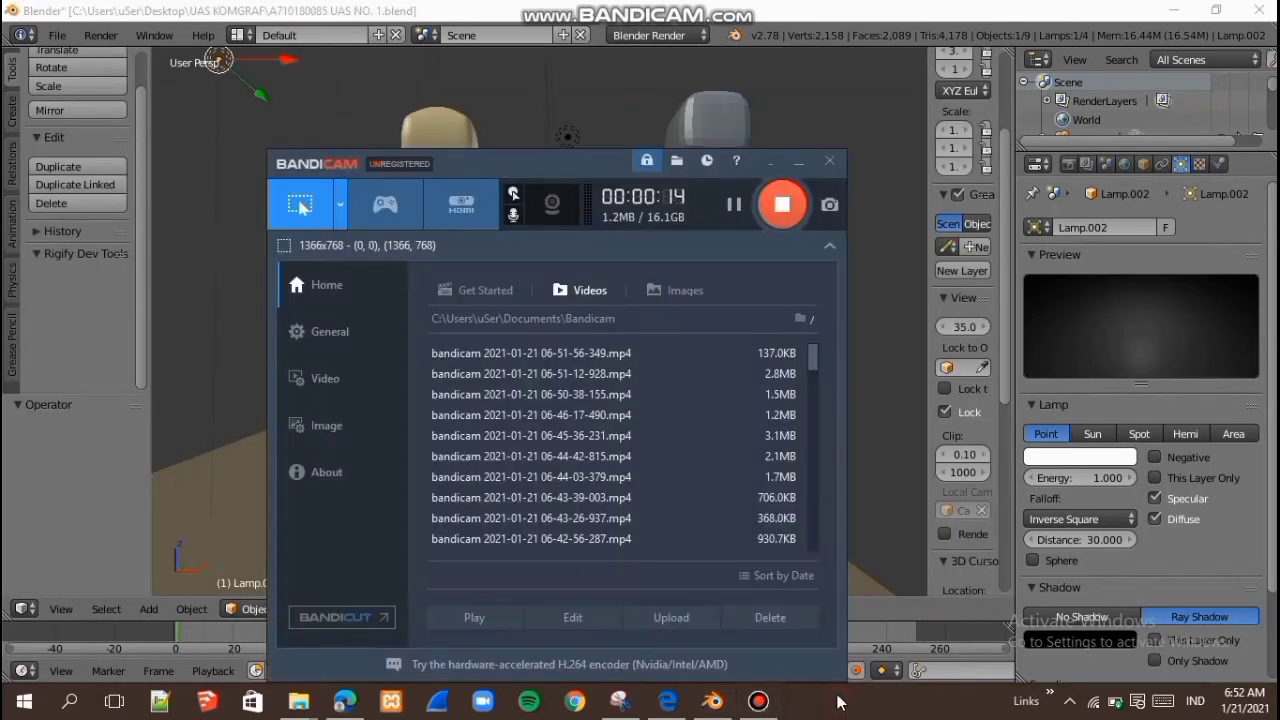
click(864, 497)
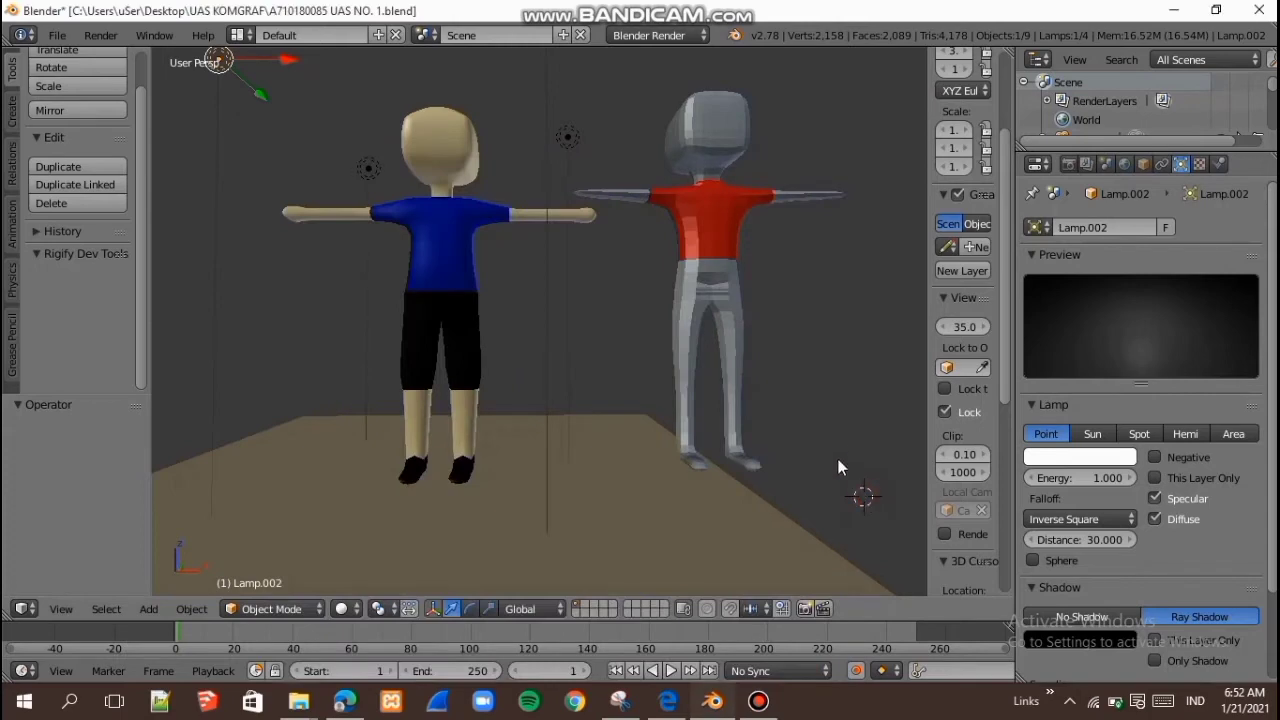
right_click(738, 291)
key(x)
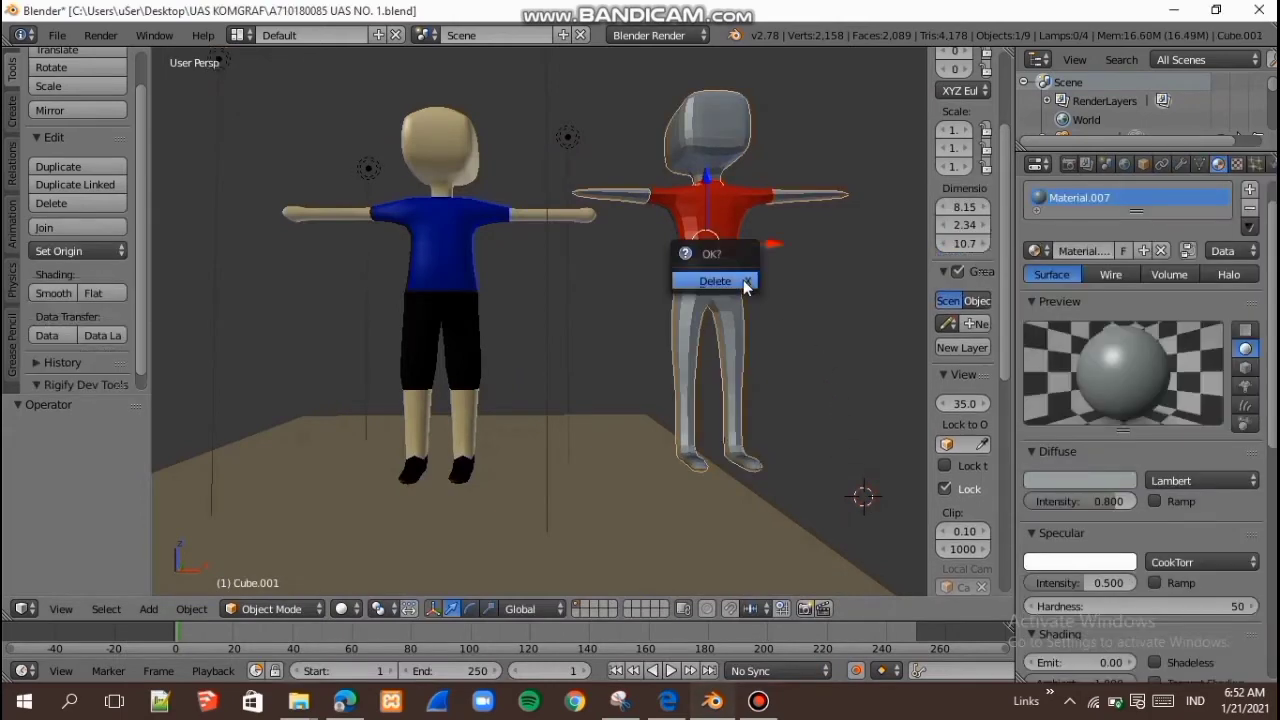
click(743, 280)
right_click(733, 262)
key(x)
click(733, 255)
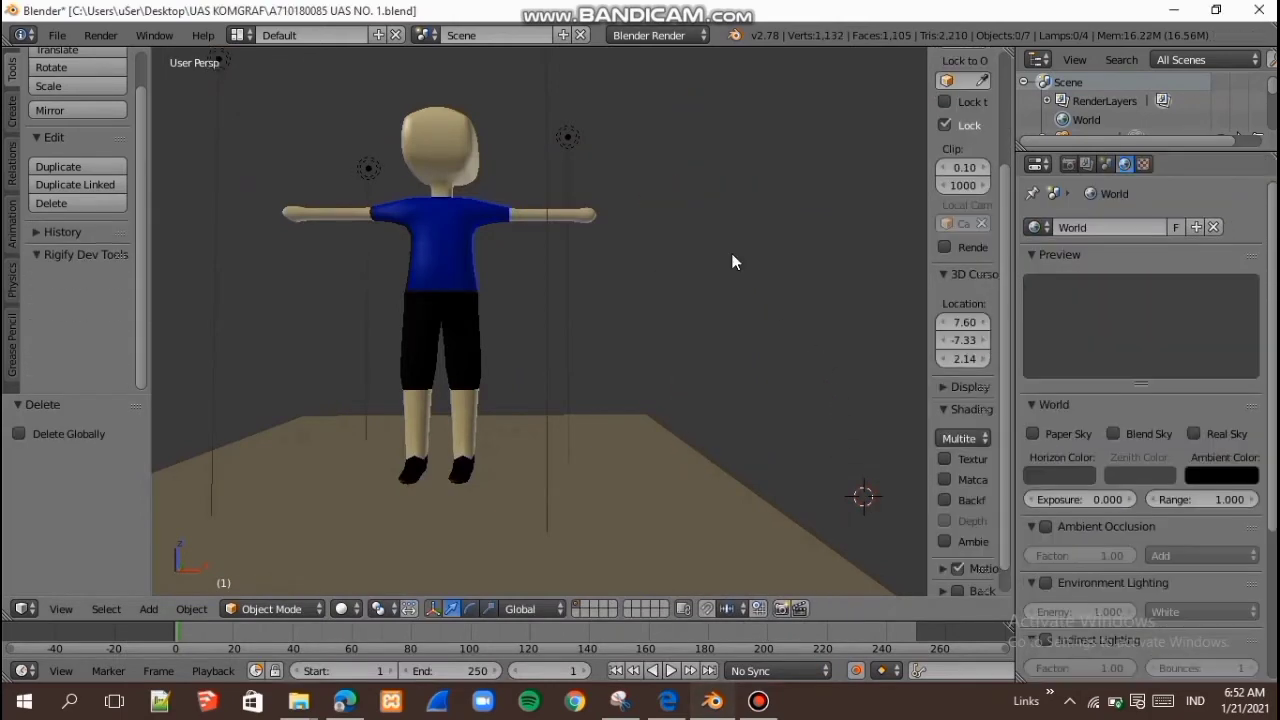
Step: Switch to Edge and read exam questions 1 and 2 on 3D modelling and rigging in the Komputer__Grafik_Dan_Animasi PDF, then return to Blender
click(768, 710)
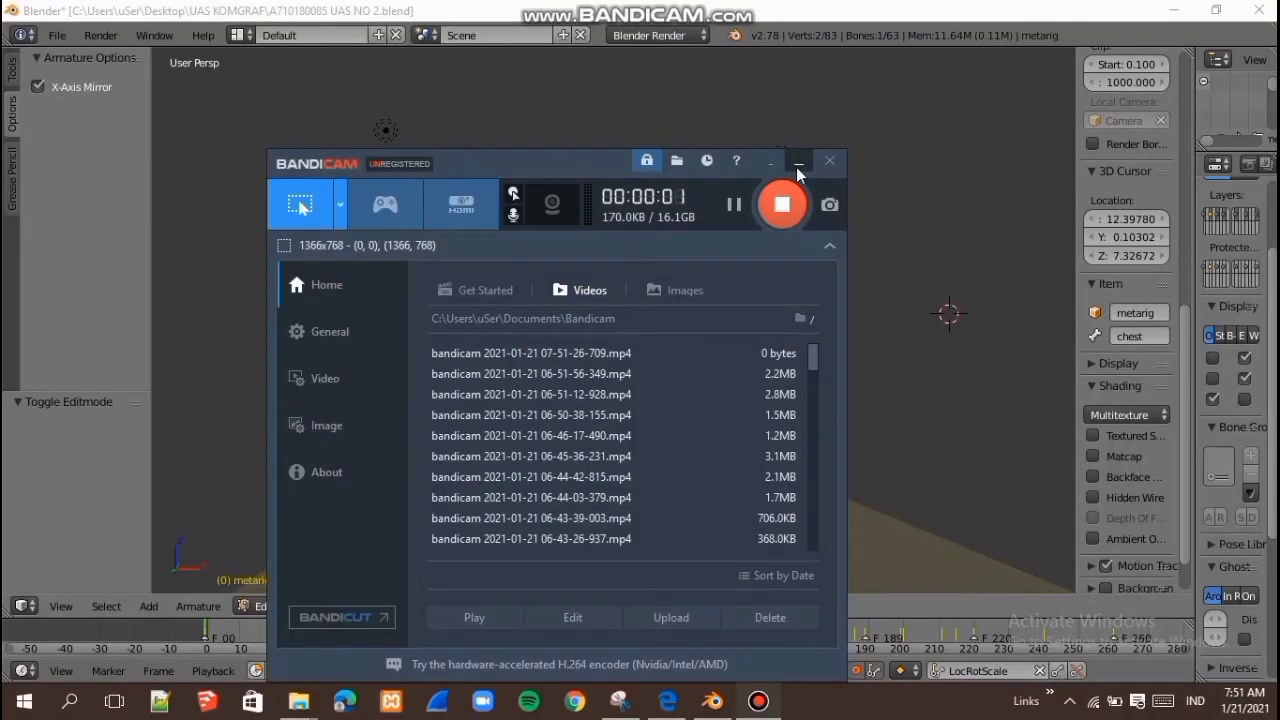
click(798, 170)
click(670, 703)
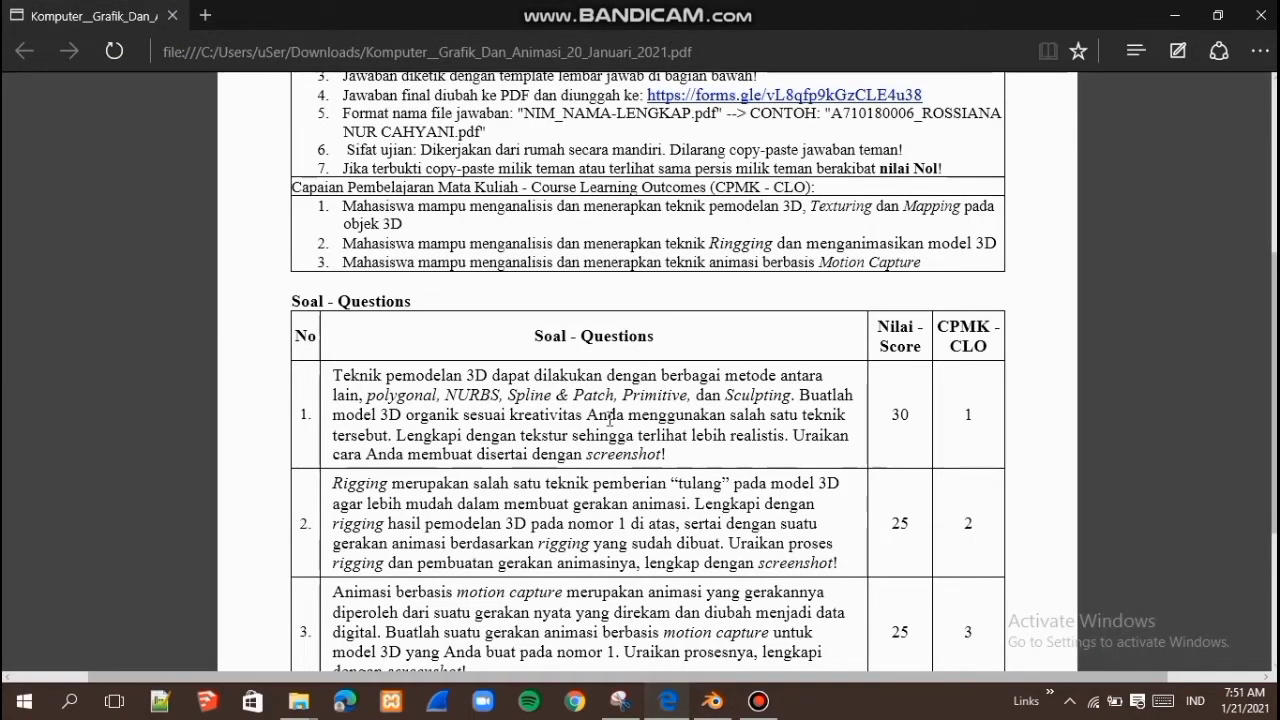
scroll(643, 455, down, 1)
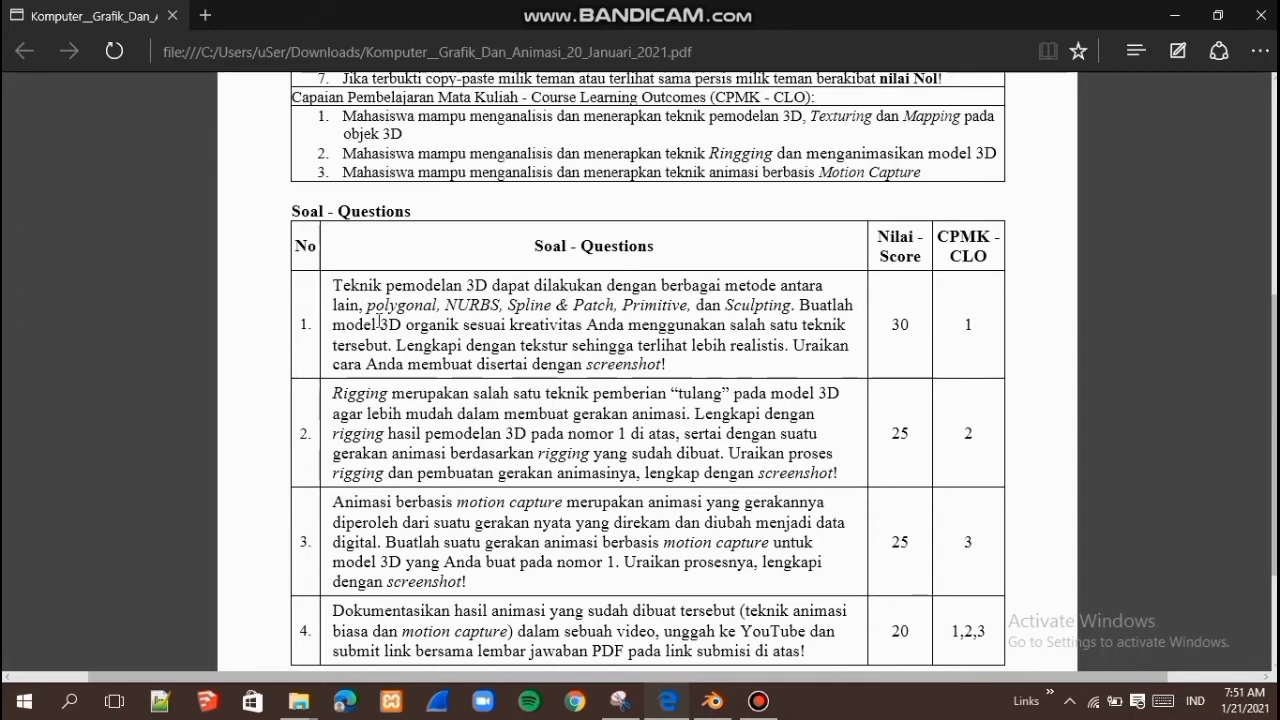
drag(334, 288, 600, 350)
click(600, 350)
drag(564, 433, 784, 436)
click(784, 462)
click(1174, 15)
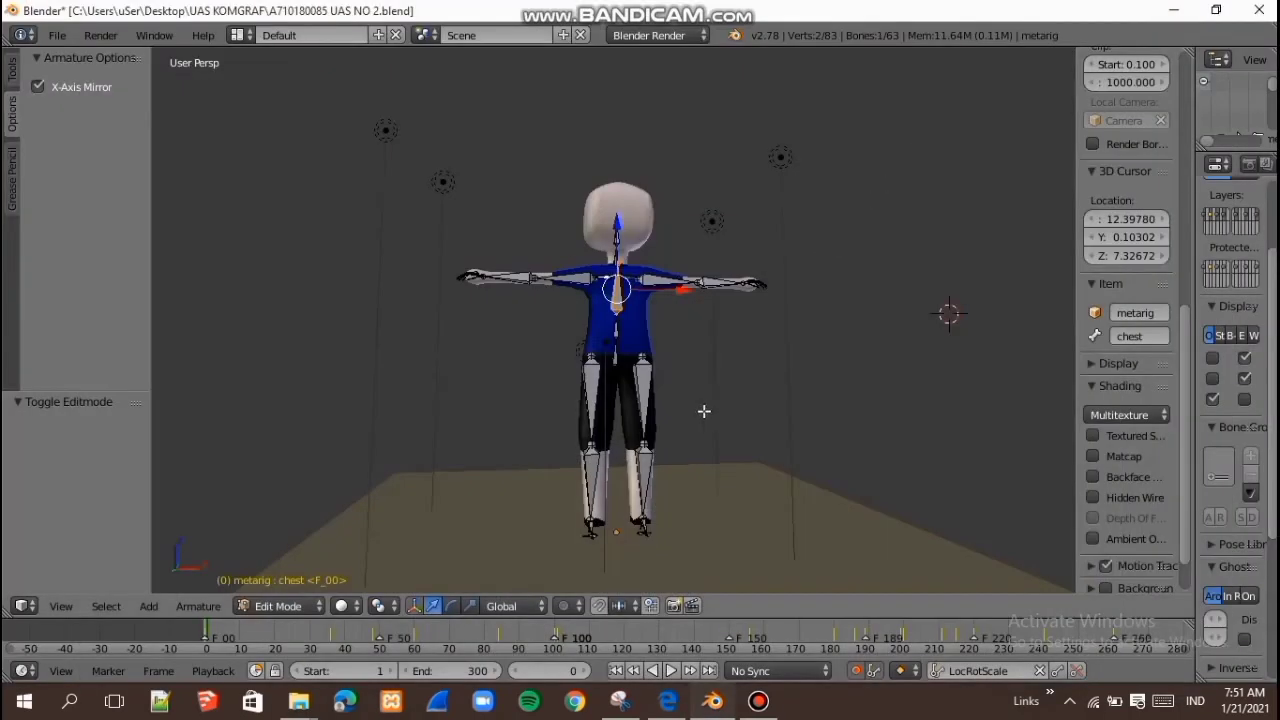
Step: Move the selected chest bone of the metarig downward from the character's torso
scroll(691, 431, up, 1)
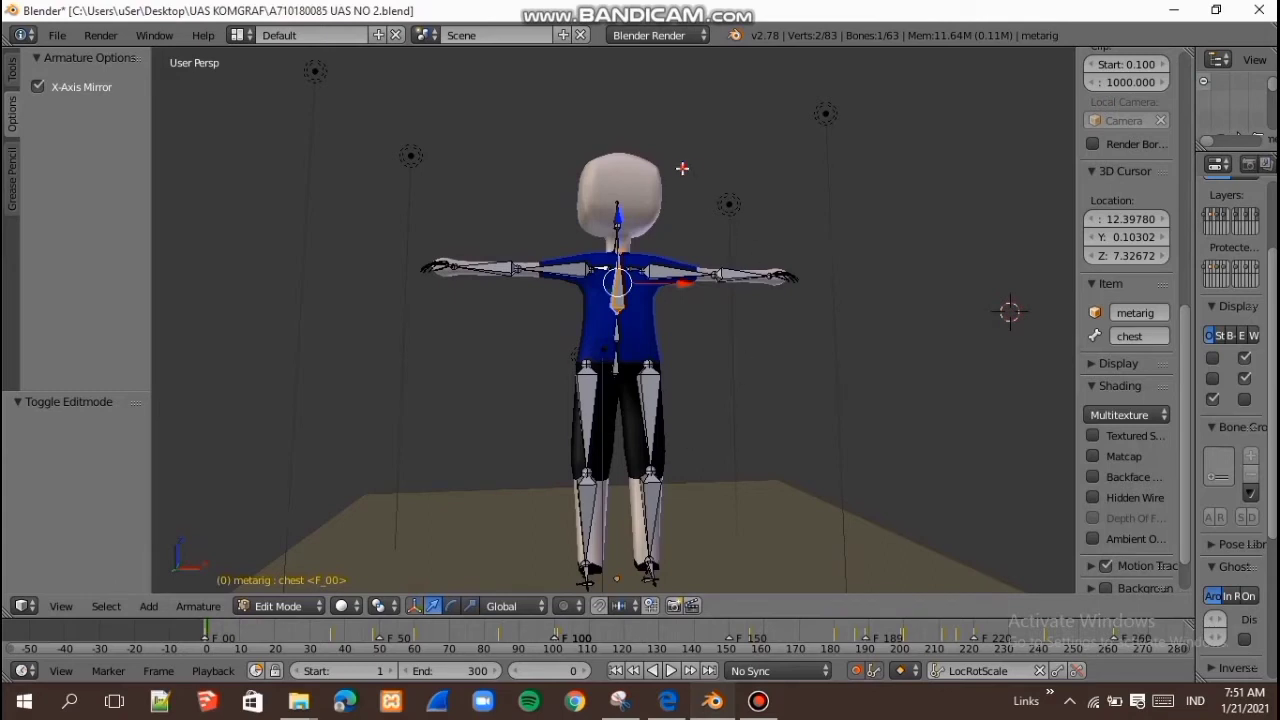
click(682, 168)
click(643, 190)
key(g)
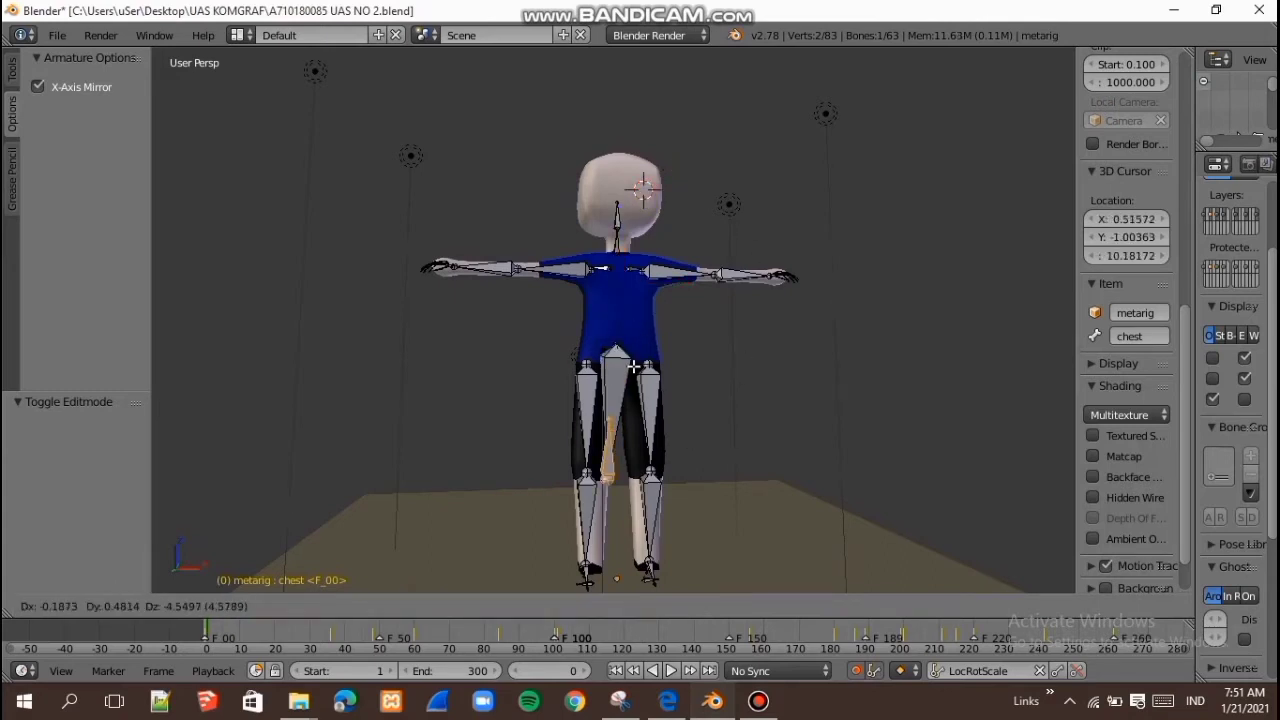
Step: Cancel the chest bone move and play the character's animation in Pose Mode, stopping it after the preview
right_click(634, 367)
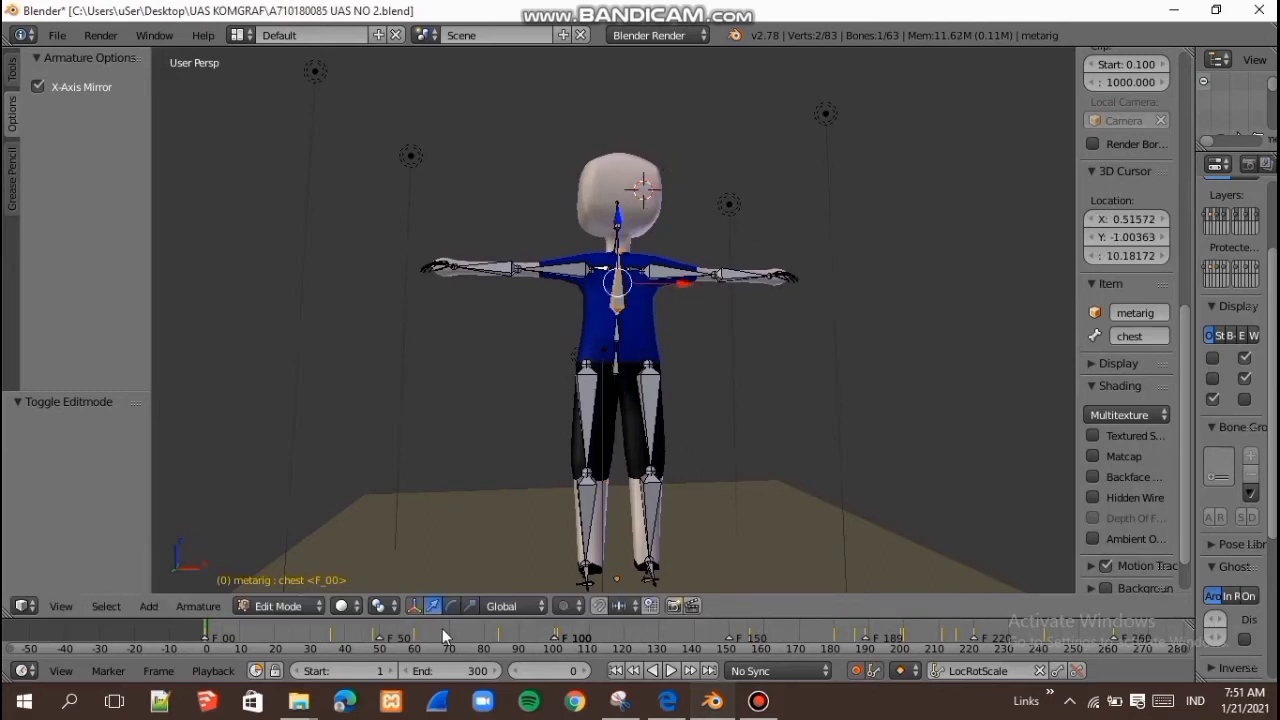
click(352, 630)
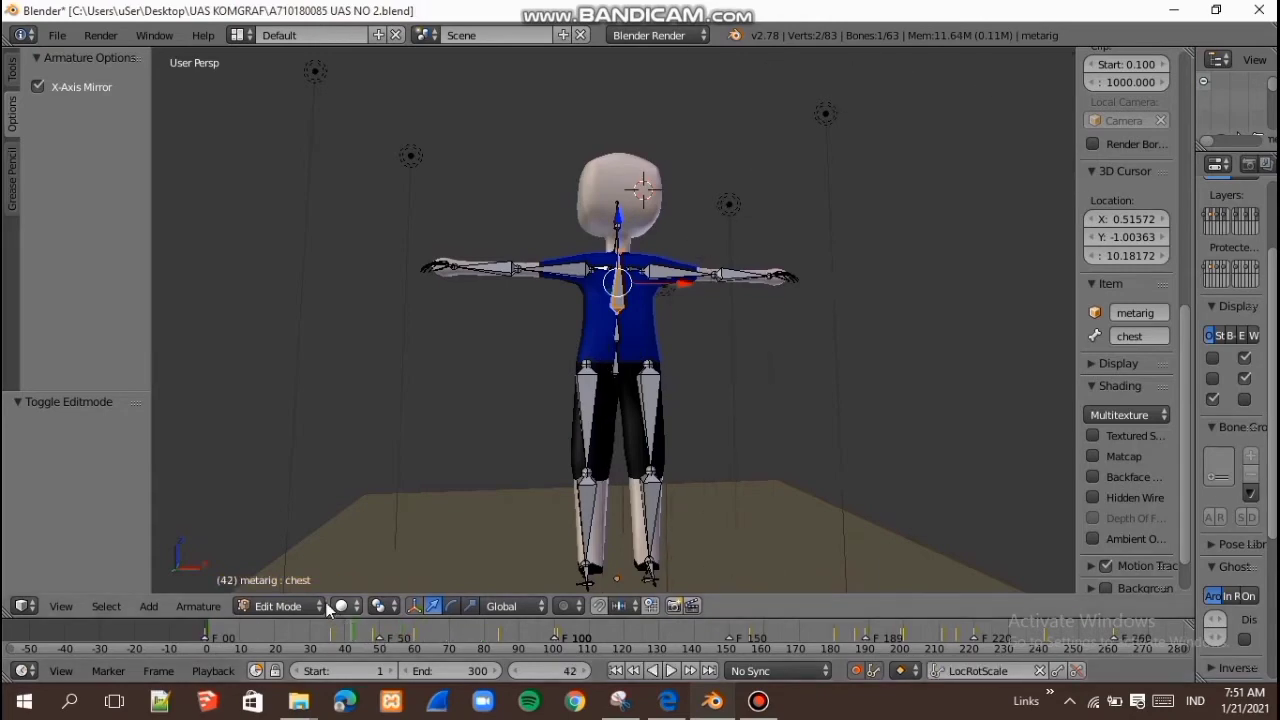
click(328, 611)
click(290, 540)
key(alt+a)
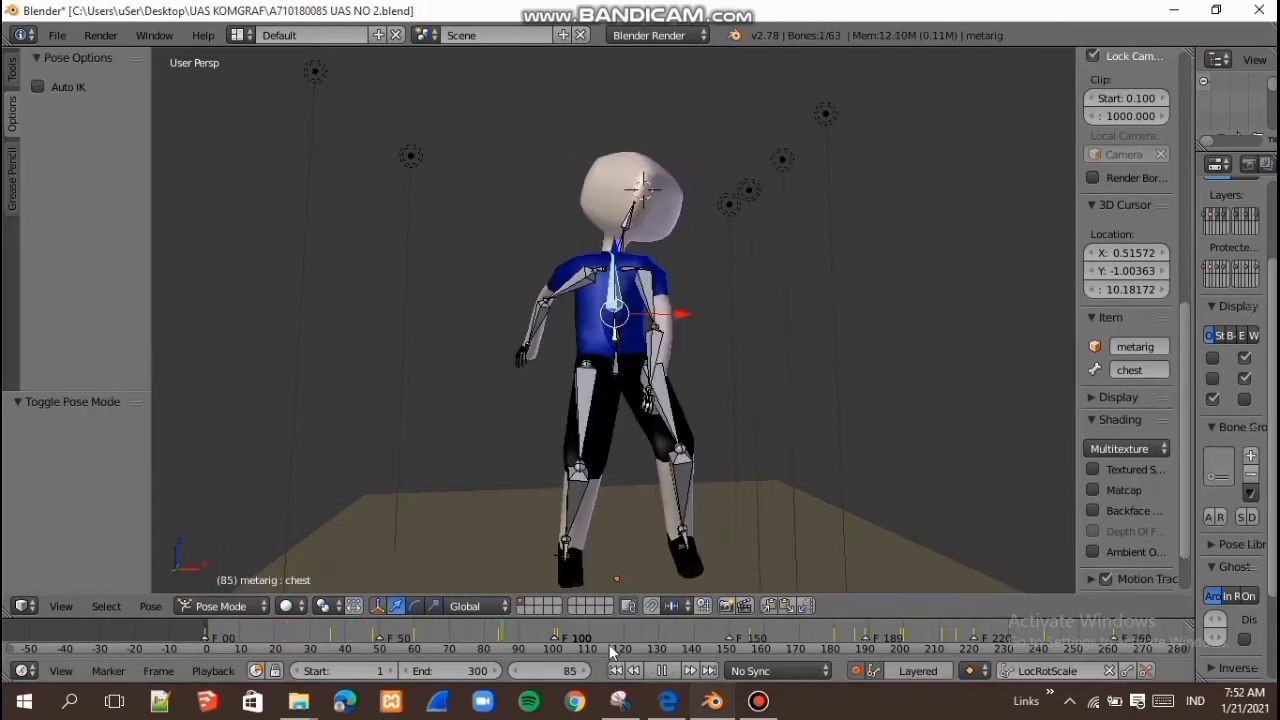
click(290, 648)
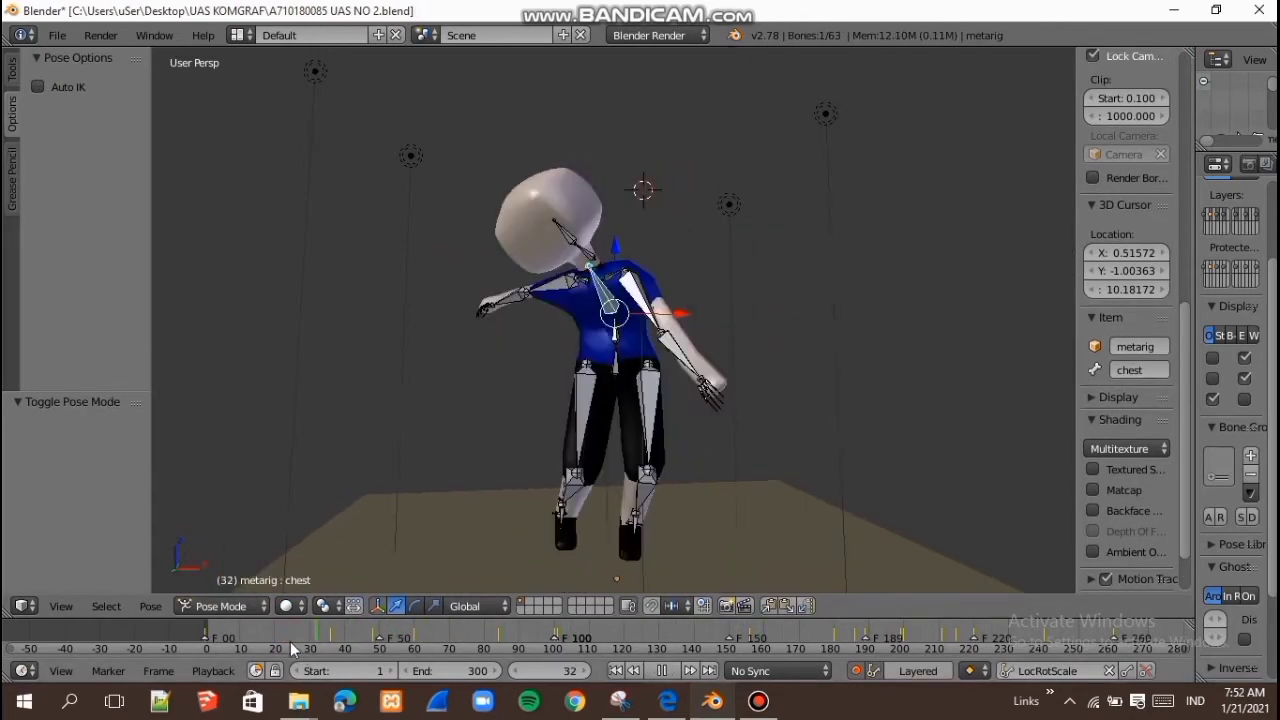
key(Escape)
Step: Switch to Object Mode and add a Human (Meta-Rig) armature to the scene
click(222, 606)
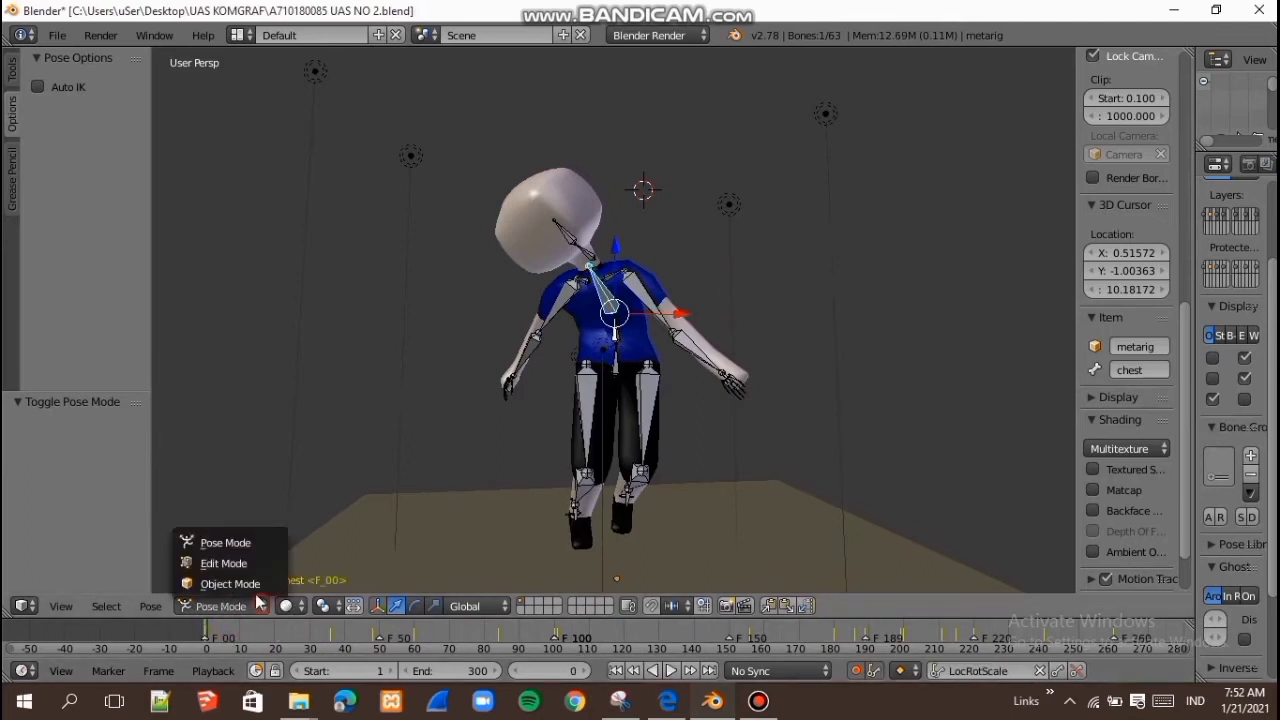
click(225, 580)
click(150, 606)
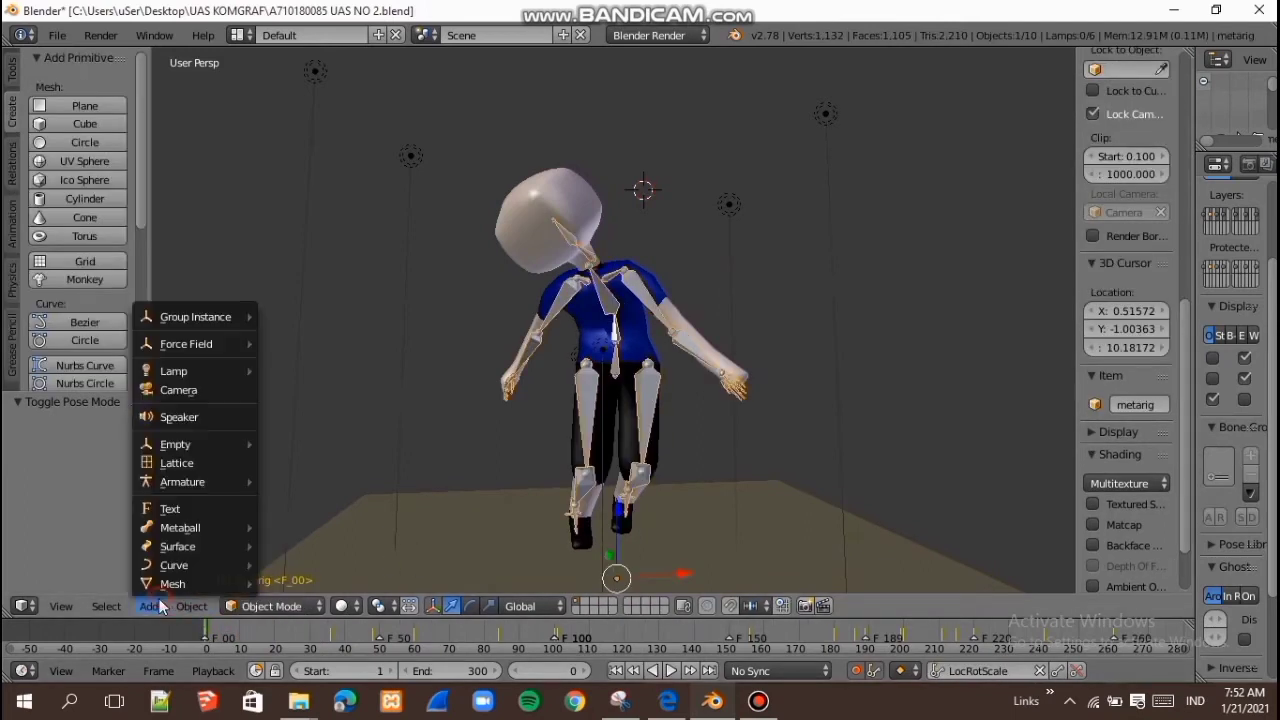
mouse_move(225, 483)
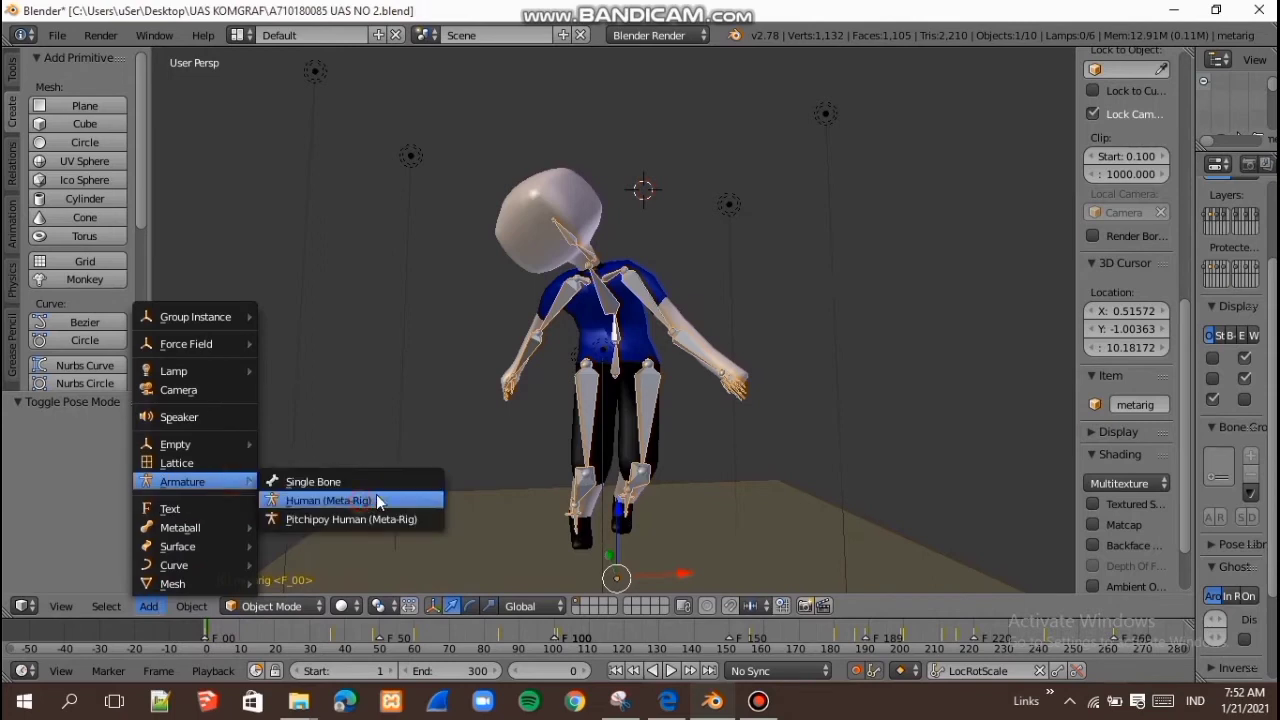
click(378, 502)
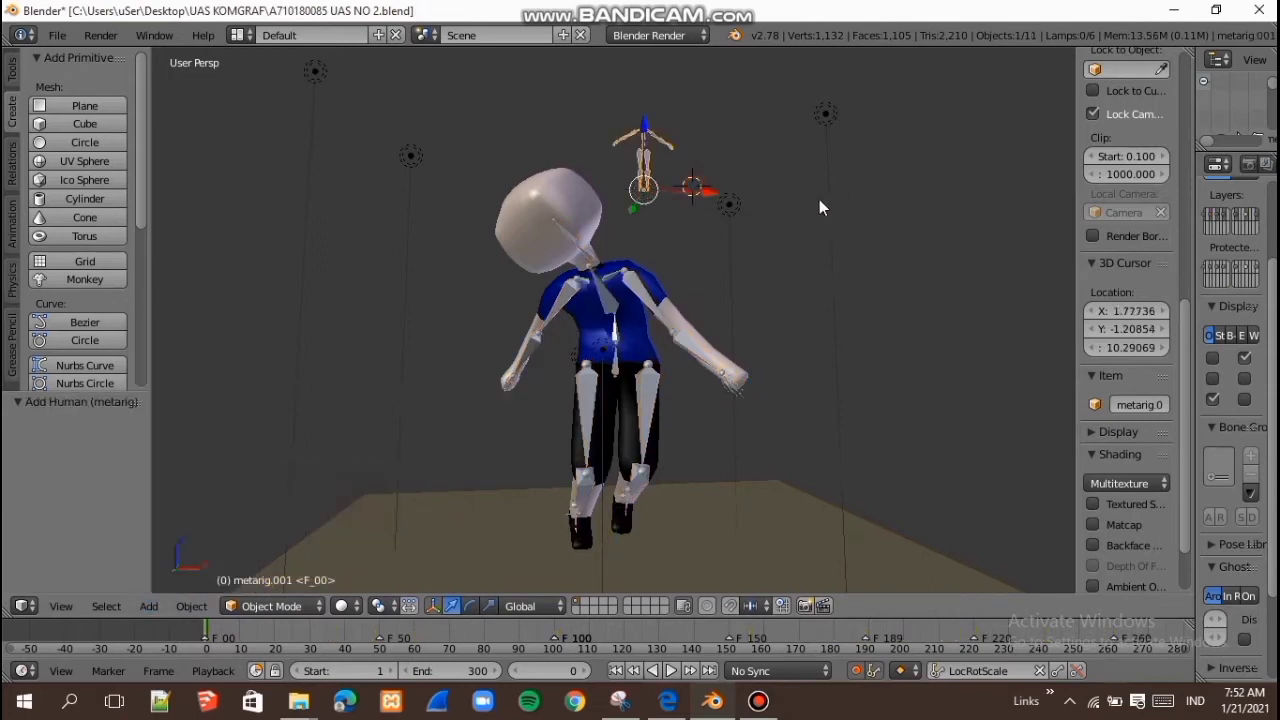
Step: In front view, move the new rig about 3.41 along X and about -8.43 along Z, beside the character's feet
key(KP_1)
key(g)
key(x)
click(838, 186)
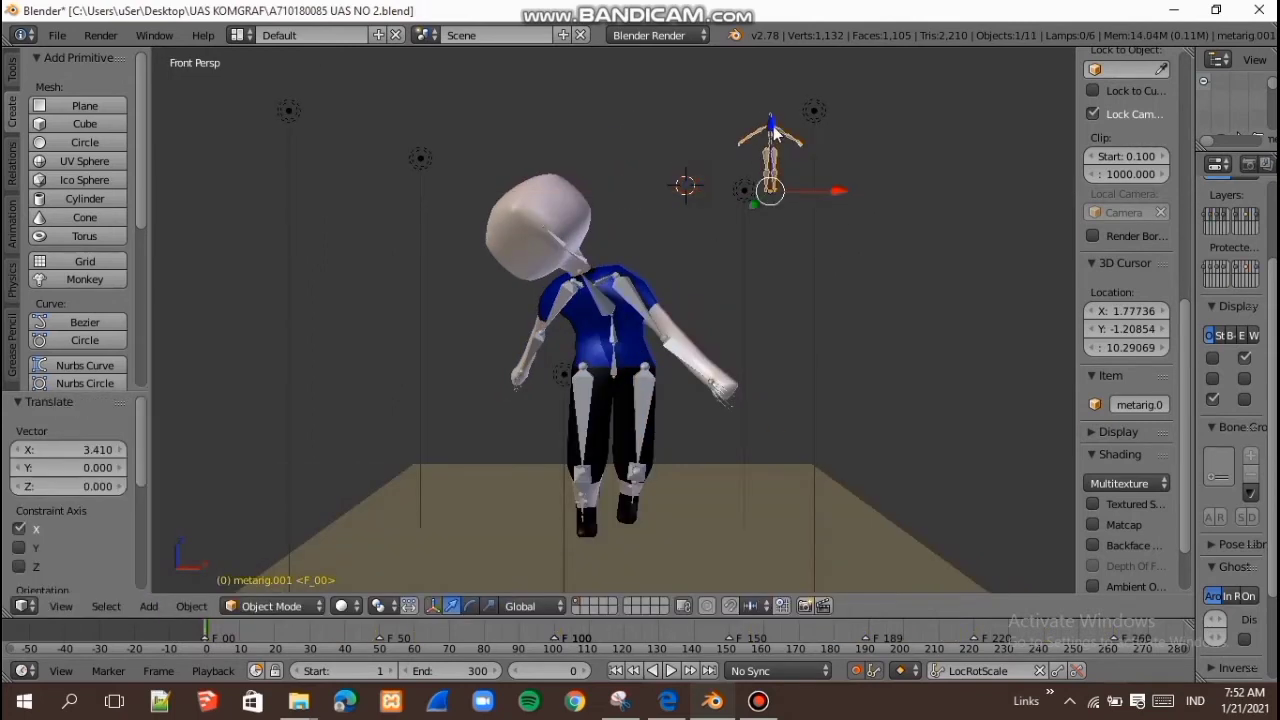
key(g)
key(z)
click(787, 441)
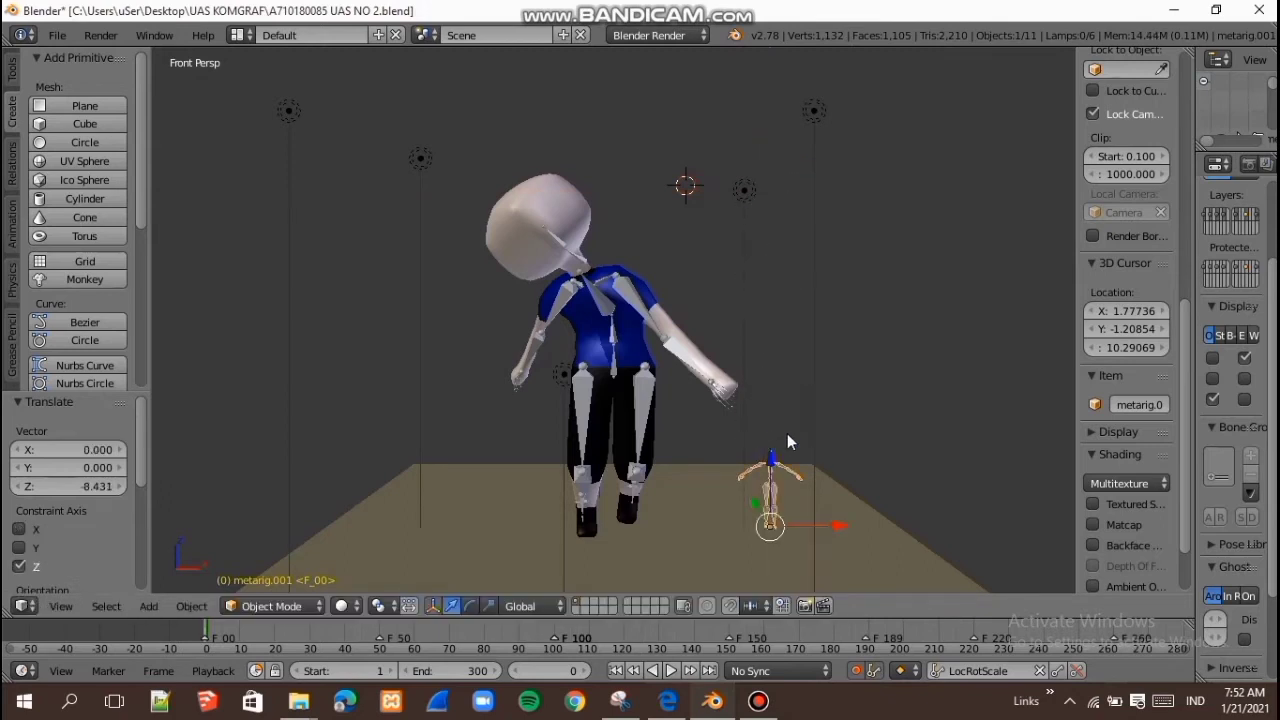
Step: Scale the new rig uniformly until it stands slightly shorter than the character
key(s)
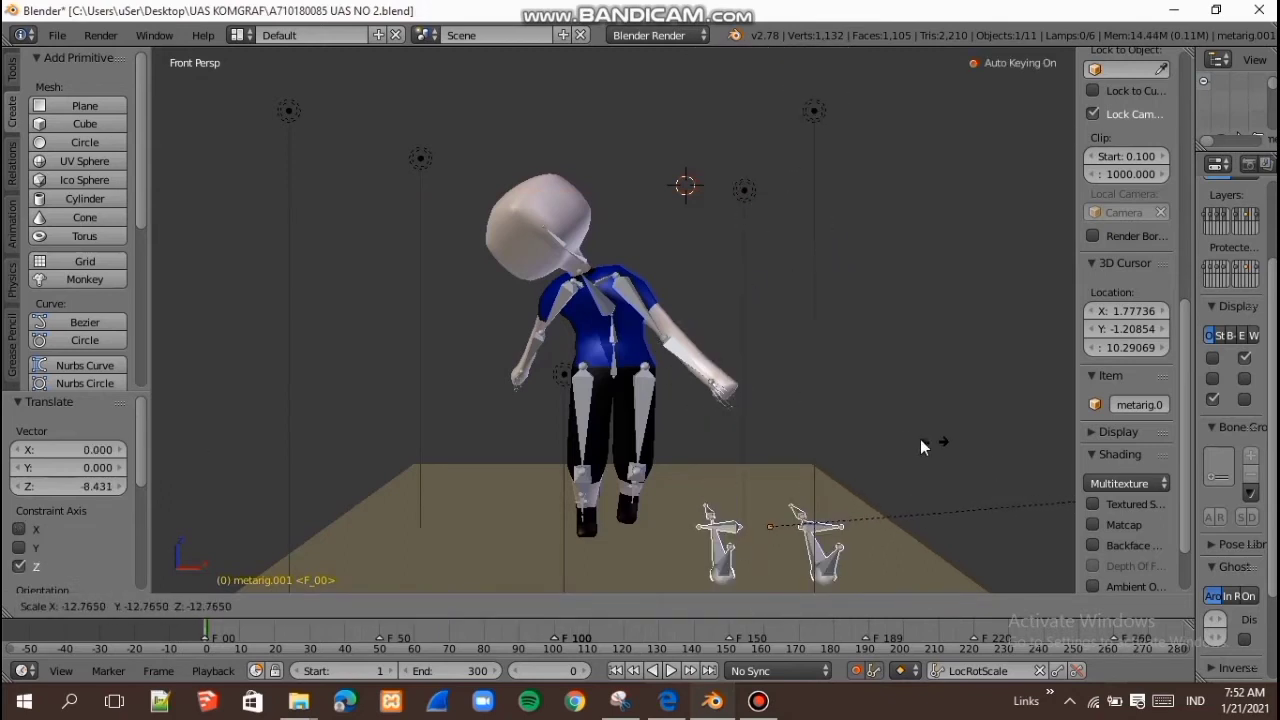
click(916, 464)
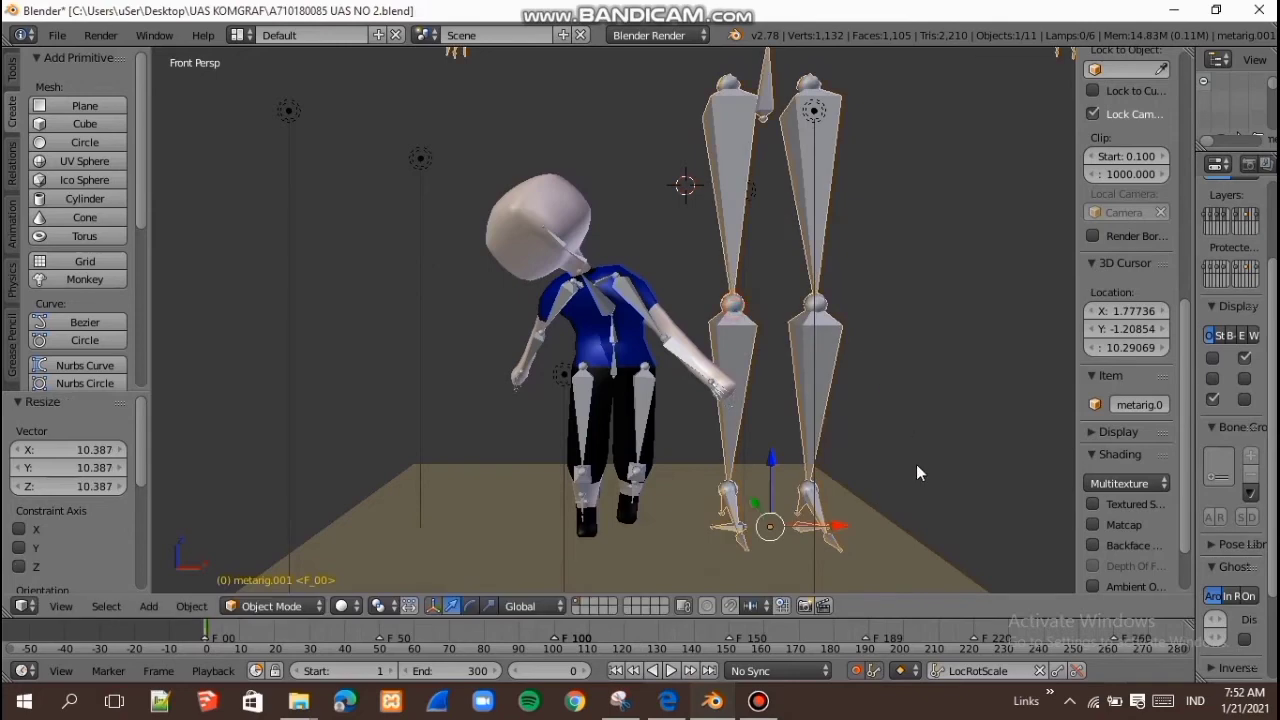
key(s)
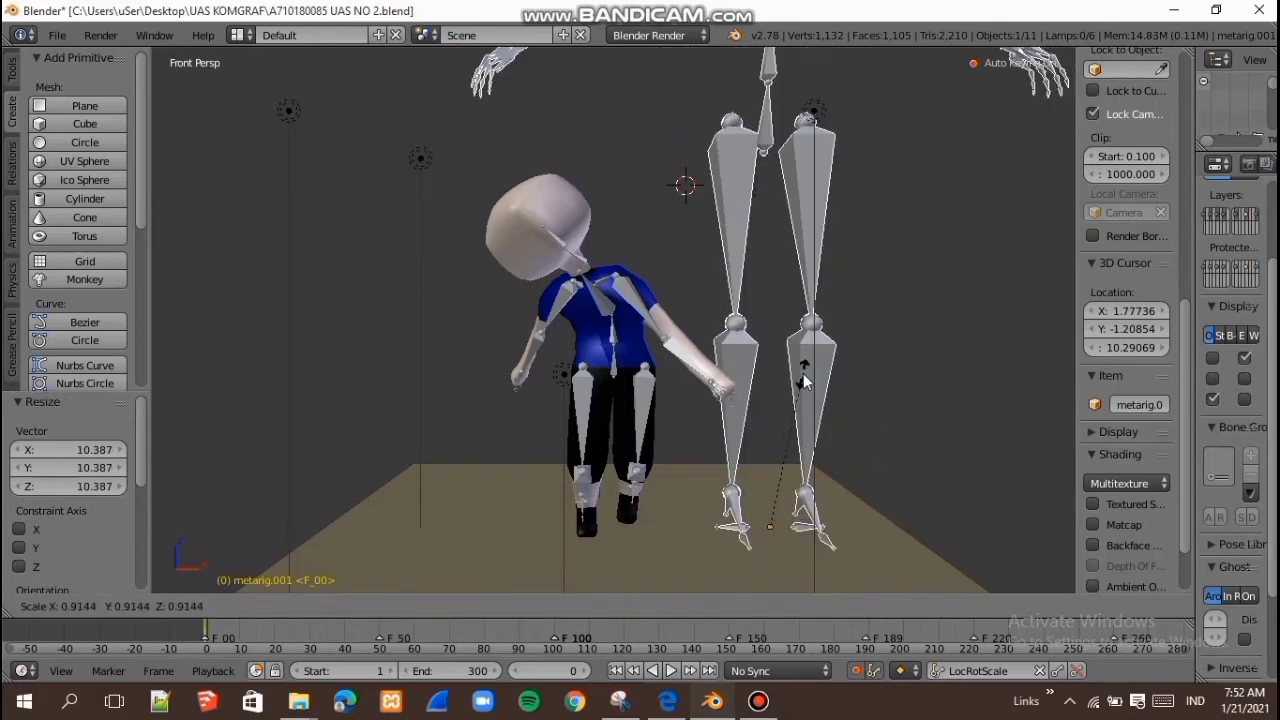
key(Escape)
key(s)
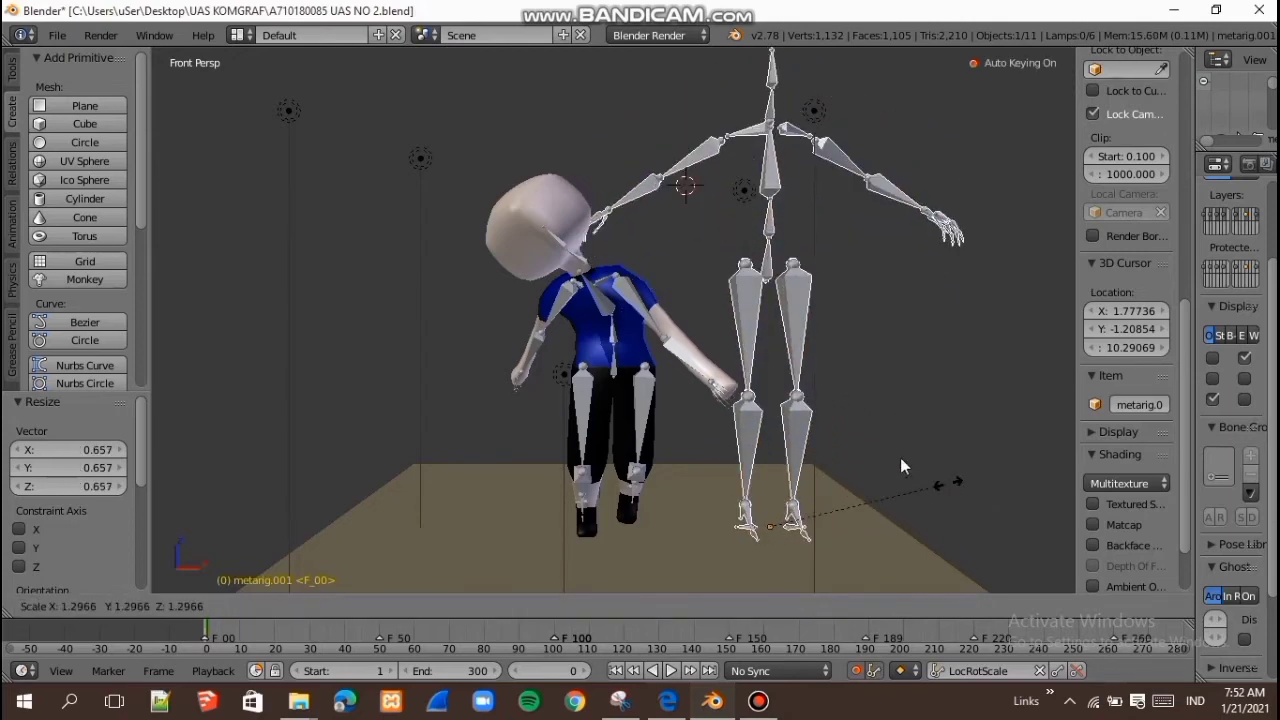
click(853, 444)
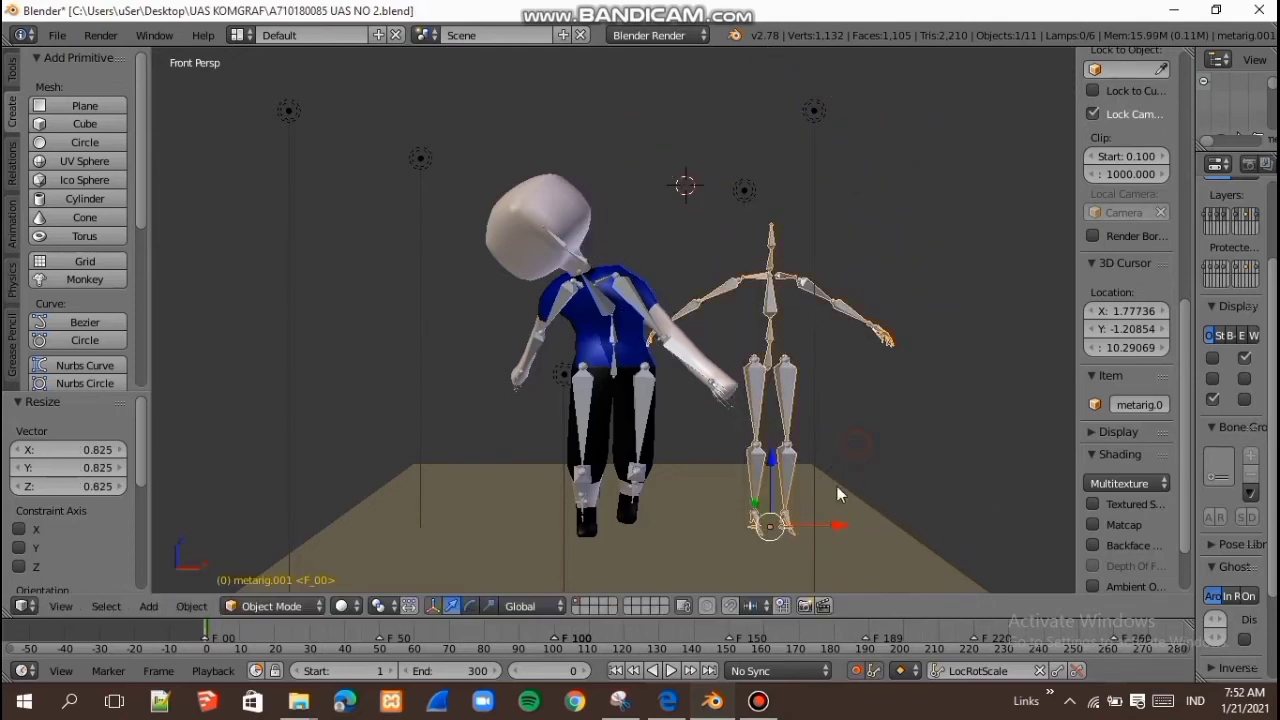
Step: Switch the new rig to Edit Mode and try to move its left forearm bone
click(300, 606)
click(311, 574)
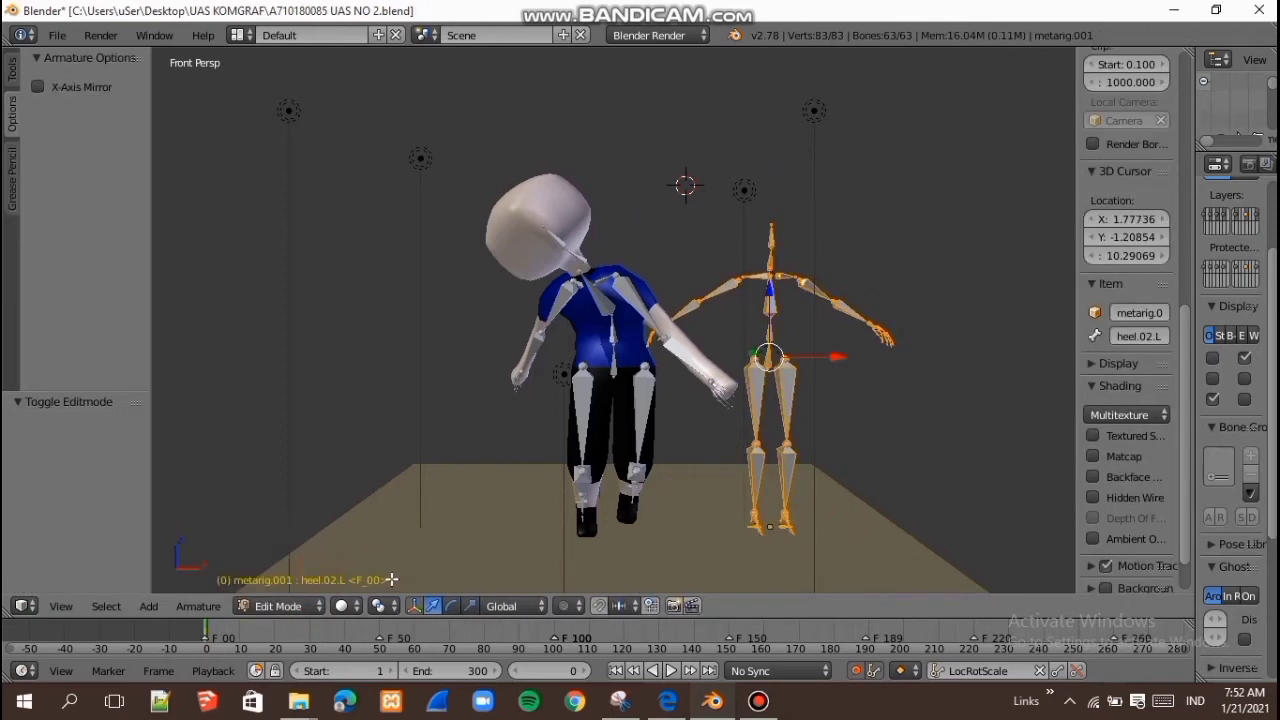
right_click(840, 305)
key(g)
key(Escape)
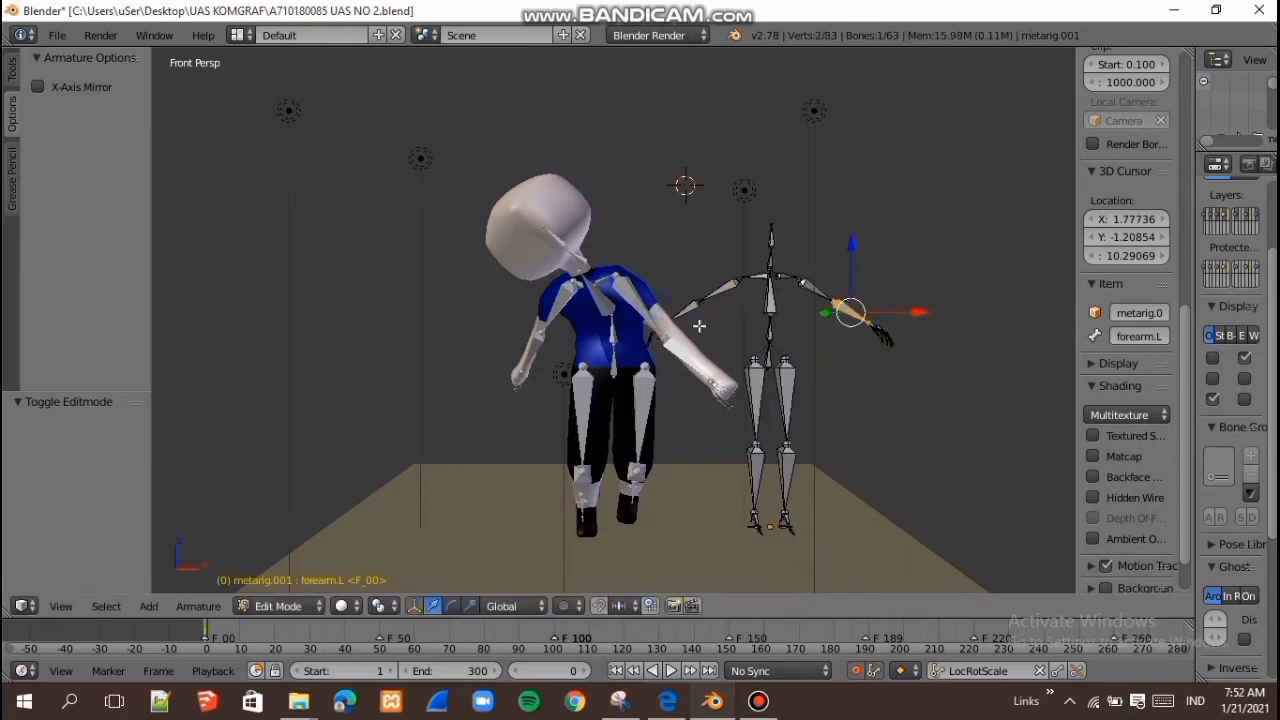
Step: Try to scale the new rig's left upper arm bone uniformly
right_click(881, 335)
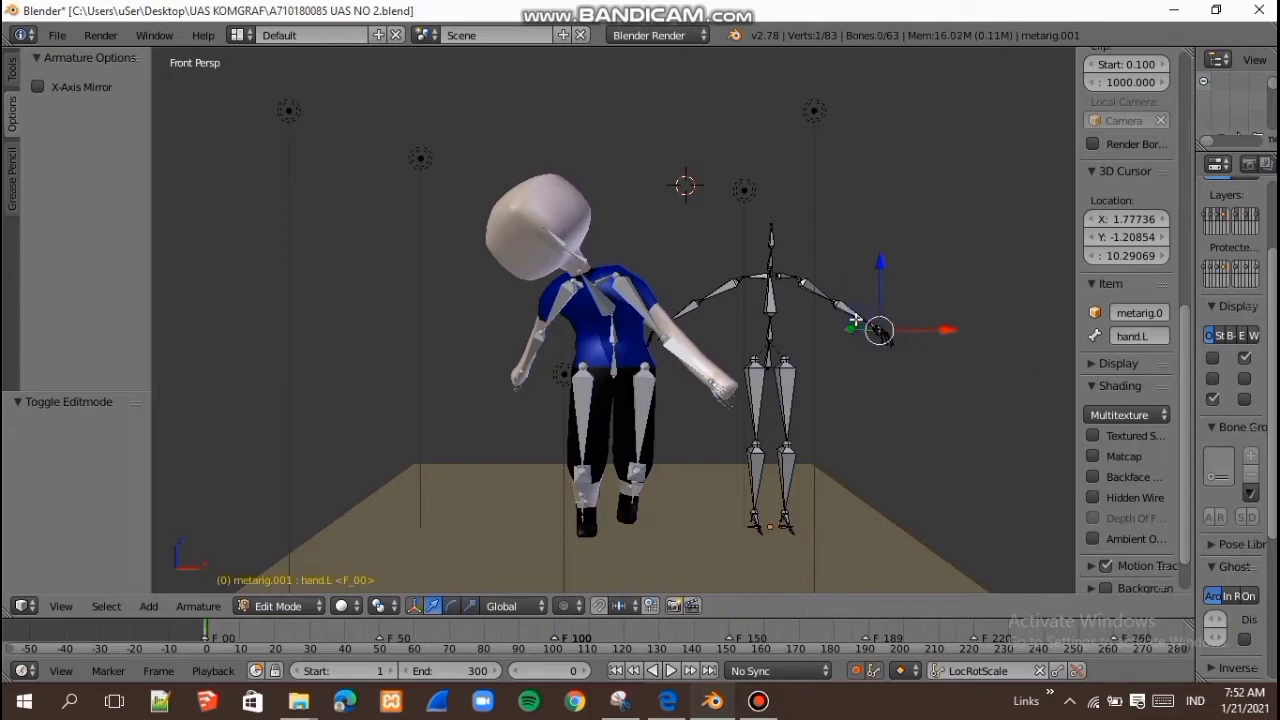
right_click(826, 303)
right_click(814, 293)
key(s)
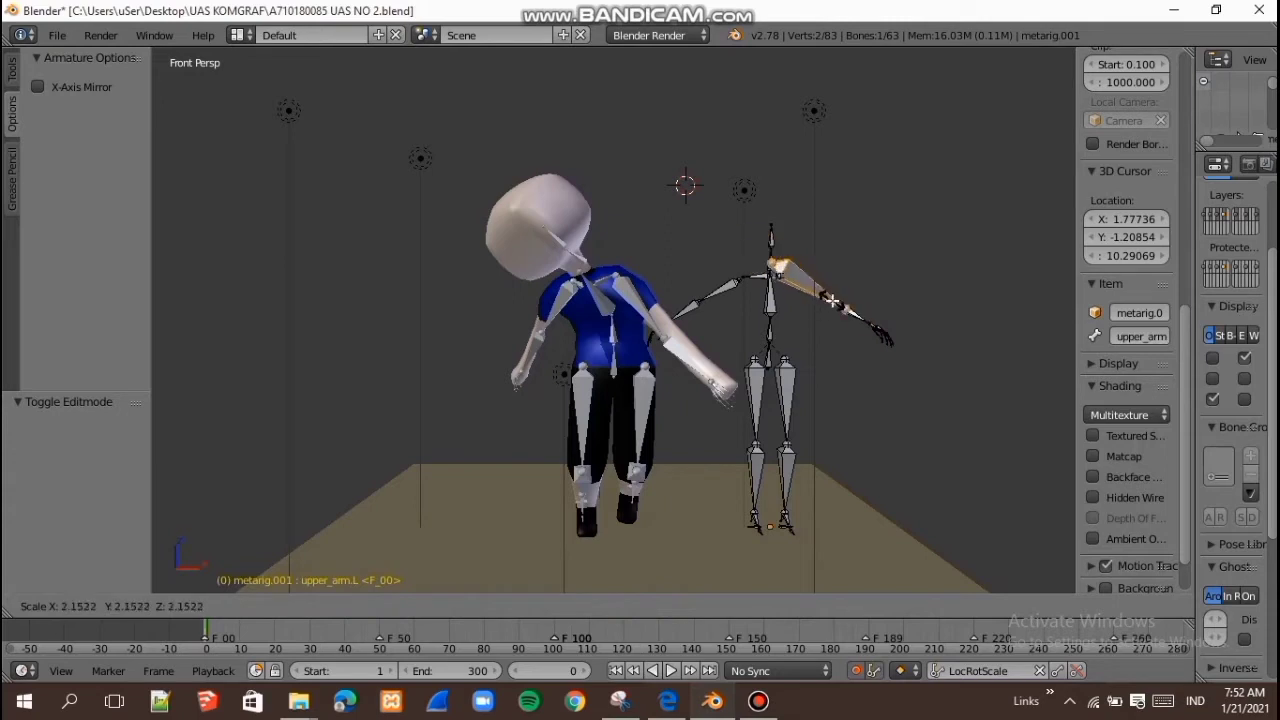
click(824, 289)
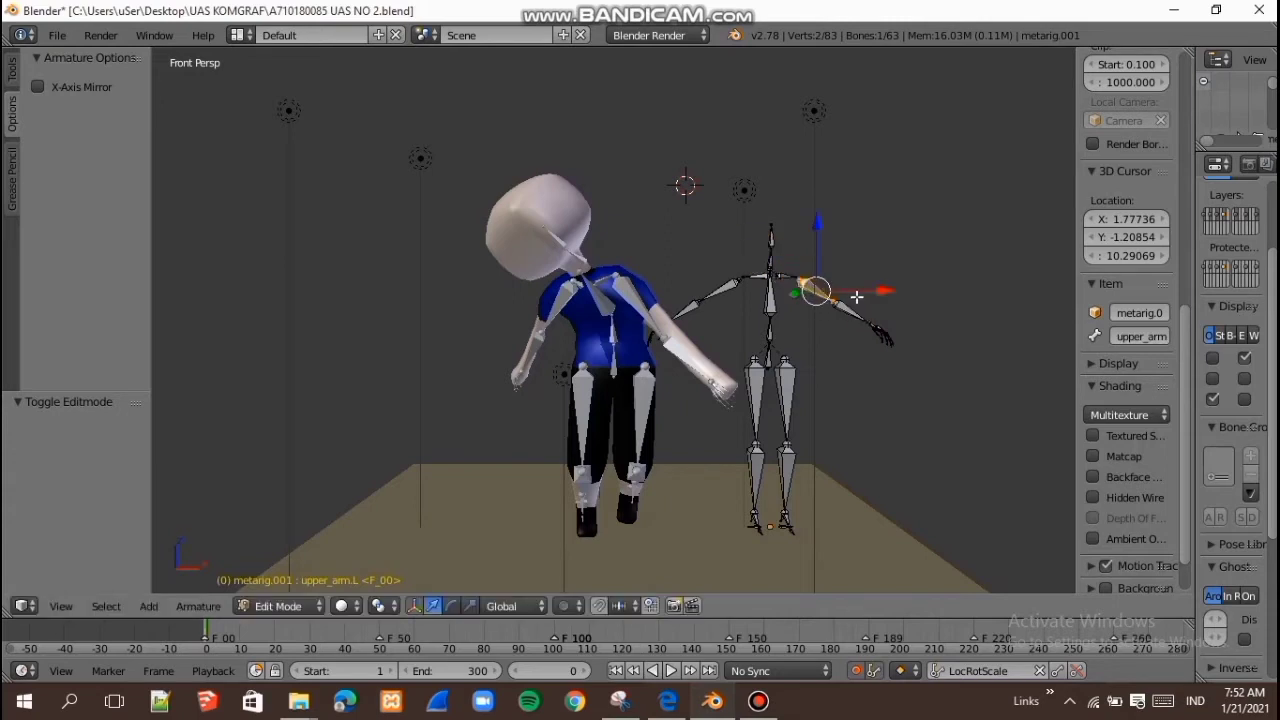
Step: Scale the left forearm bone by about 1.6 and undo that resize
right_click(860, 313)
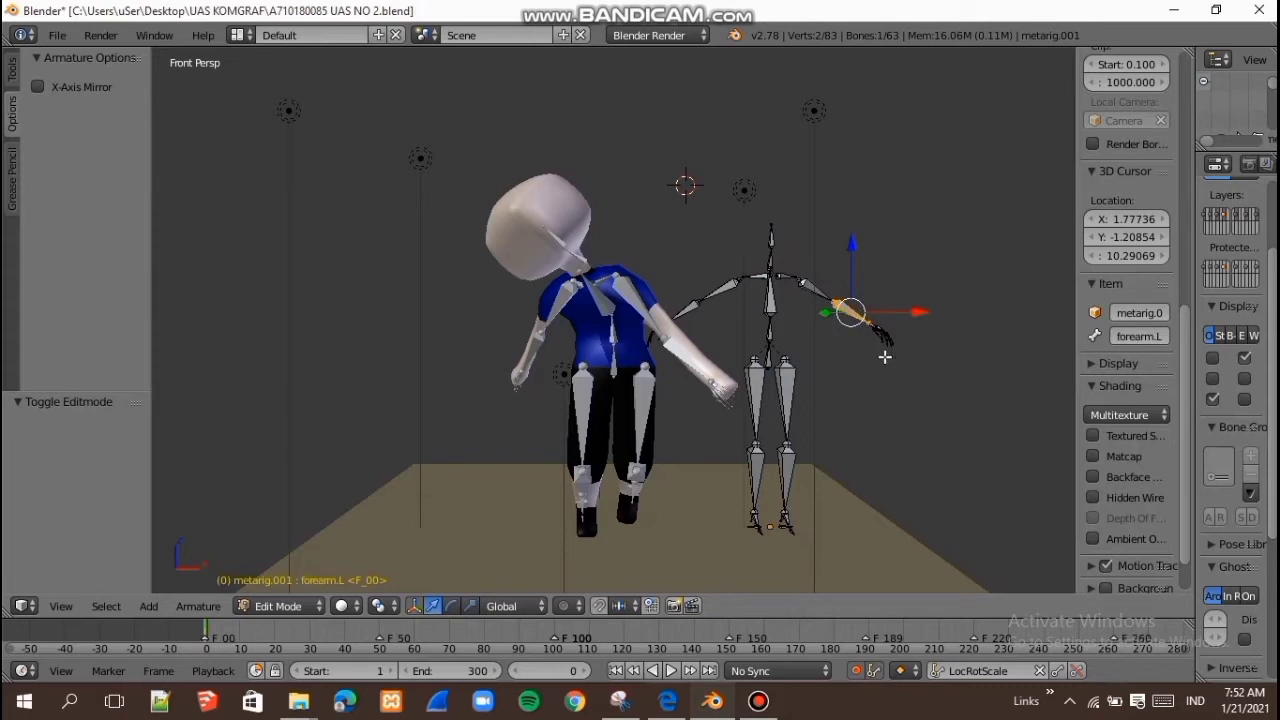
key(s)
click(930, 390)
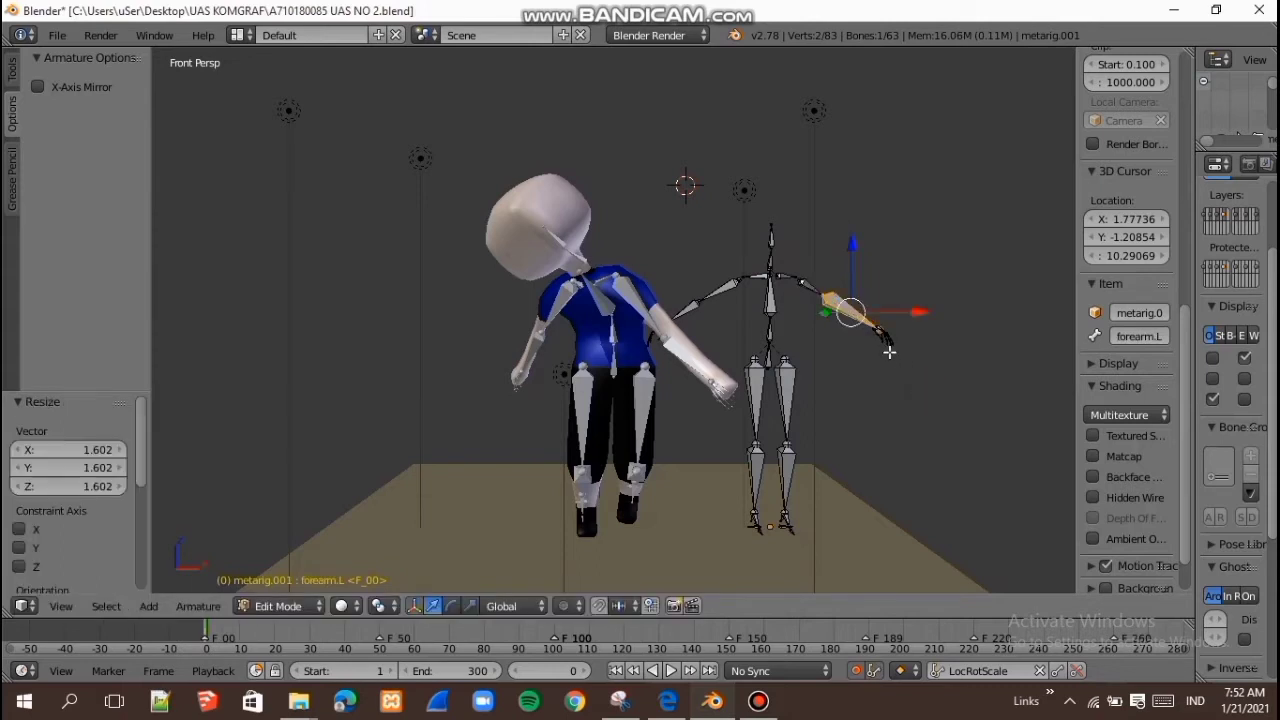
key(ctrl+z)
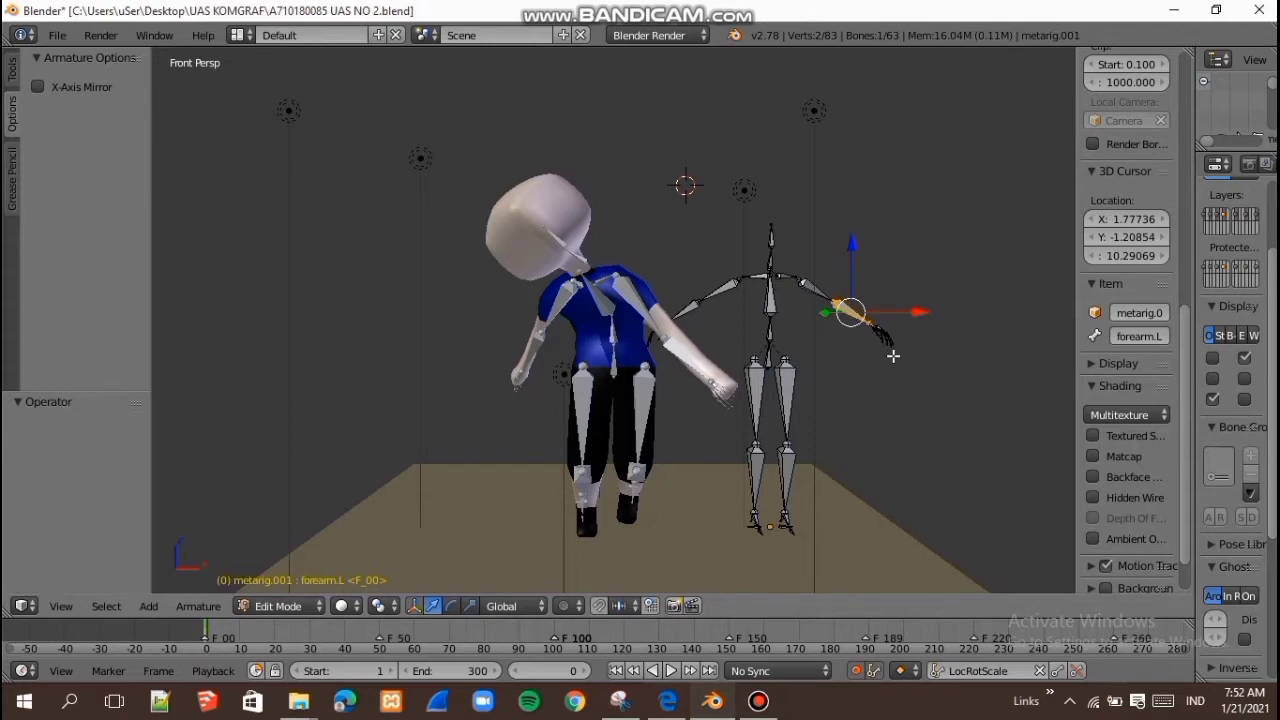
Step: Box-select the left forearm with all its hand bones and try to move them together
key(b)
drag(931, 380, 836, 266)
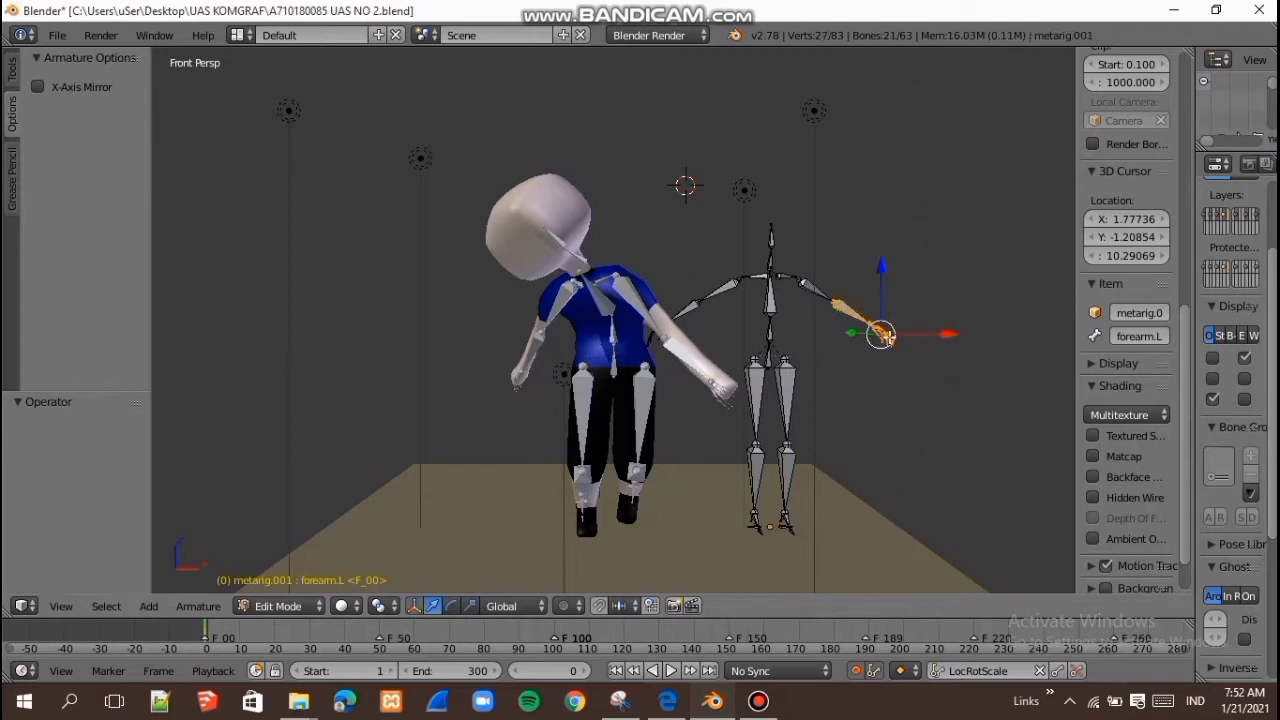
key(g)
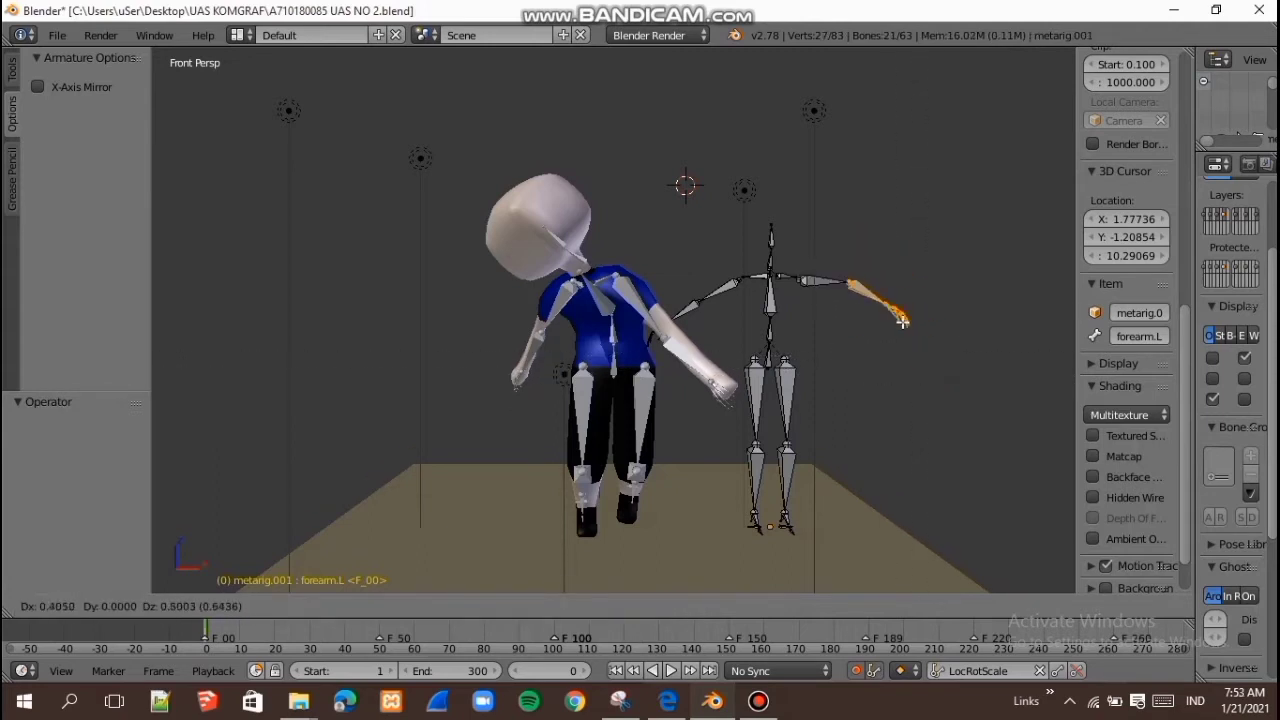
click(823, 315)
Step: Turn on X-Axis Mirror for the new rig and select individual thigh and shin bones in turn
click(90, 88)
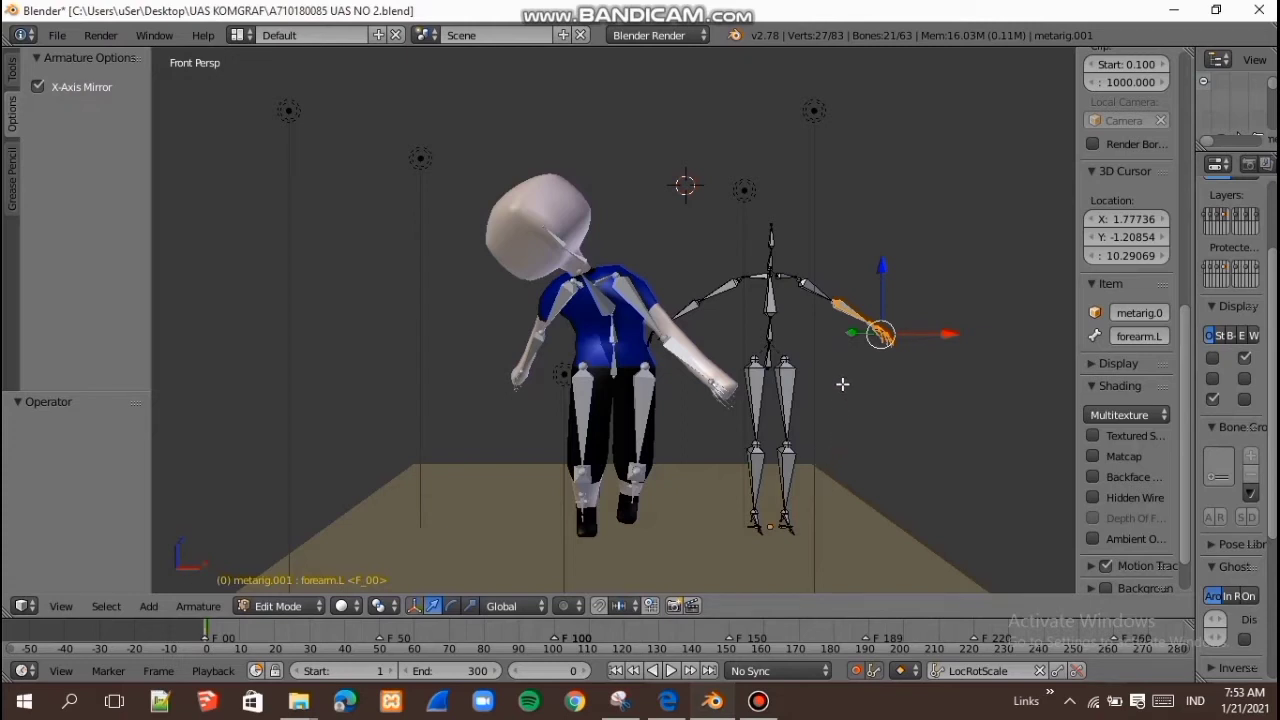
right_click(778, 412)
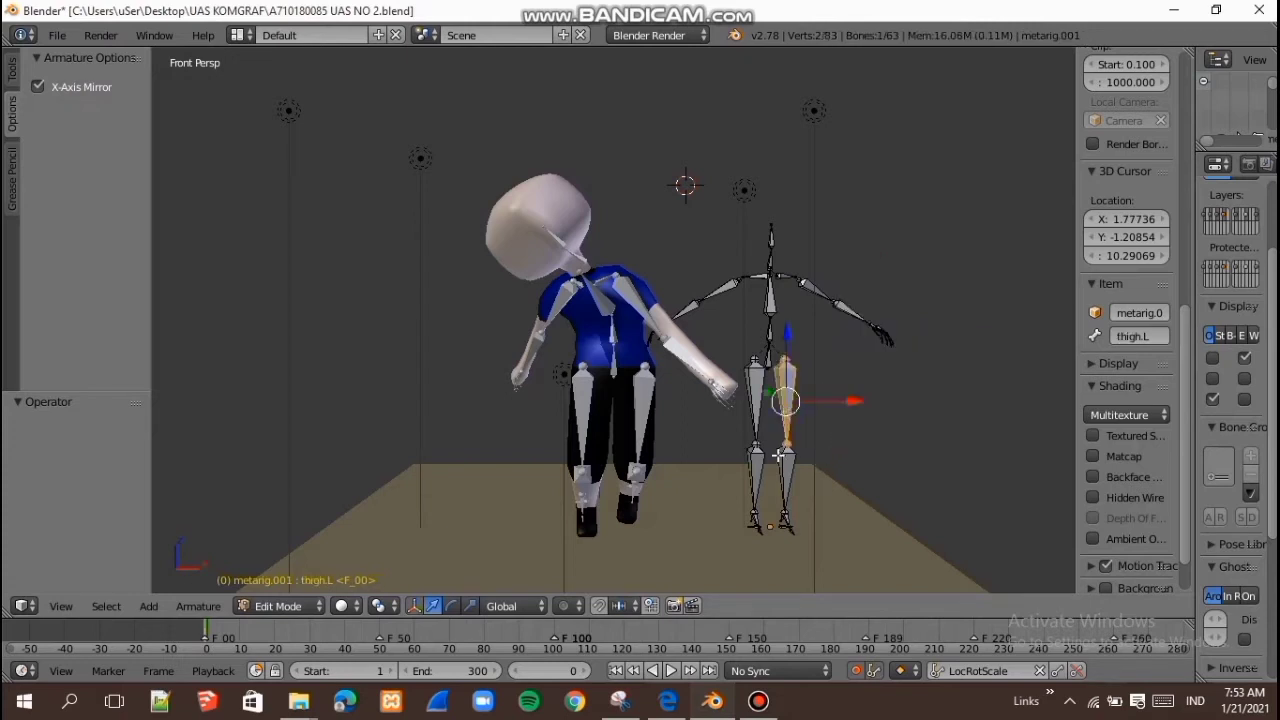
right_click(766, 466)
right_click(759, 460)
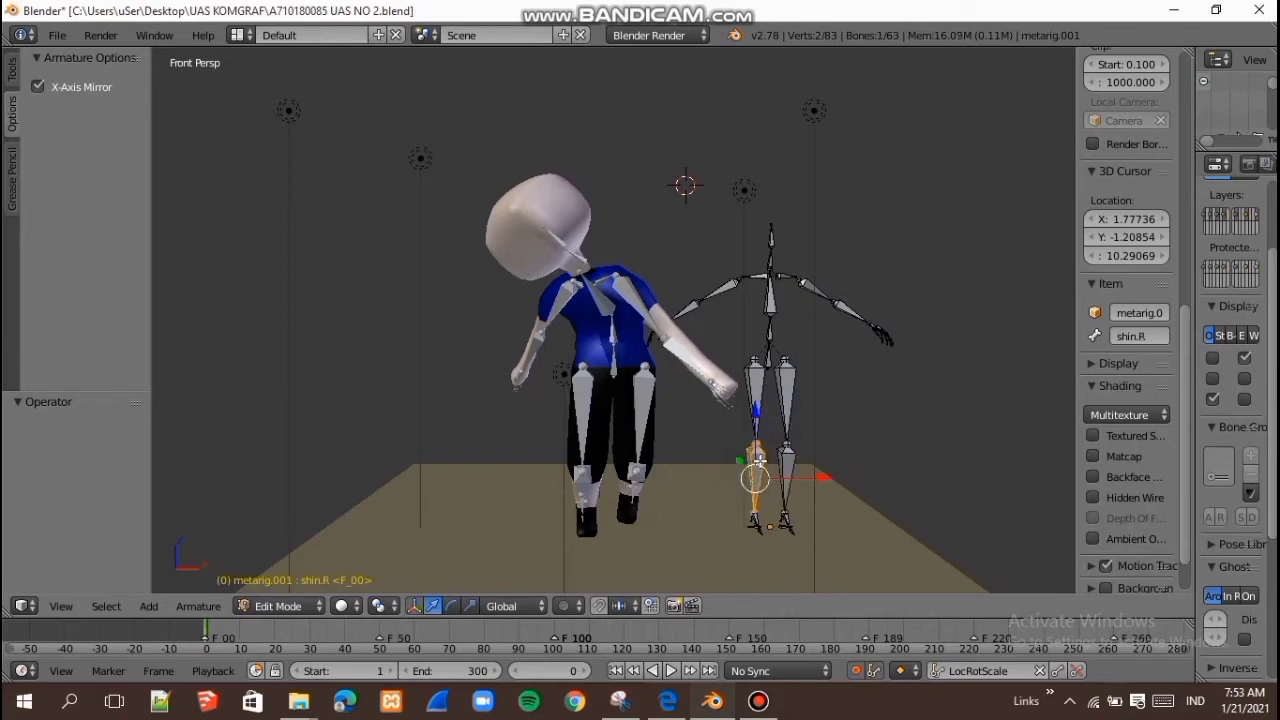
right_click(790, 414)
Step: Try to rotate the left forearm bone freely and about the X axis
right_click(864, 316)
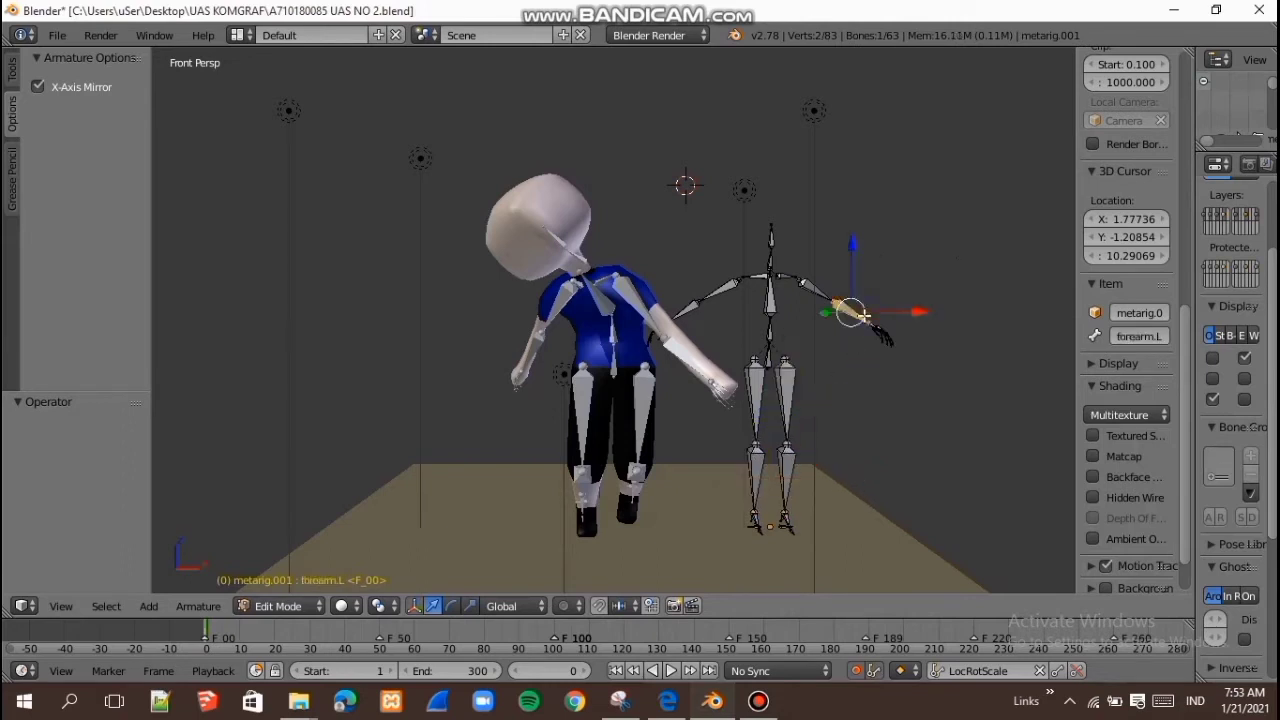
key(r)
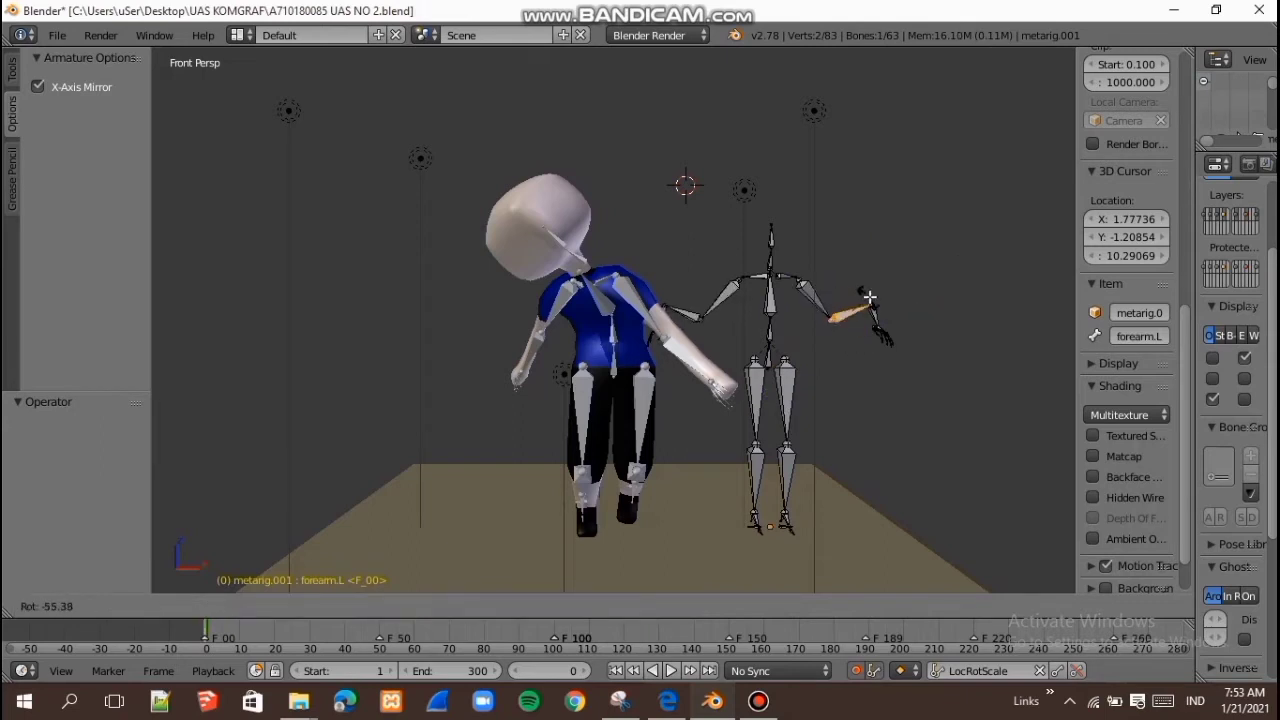
right_click(870, 297)
key(r)
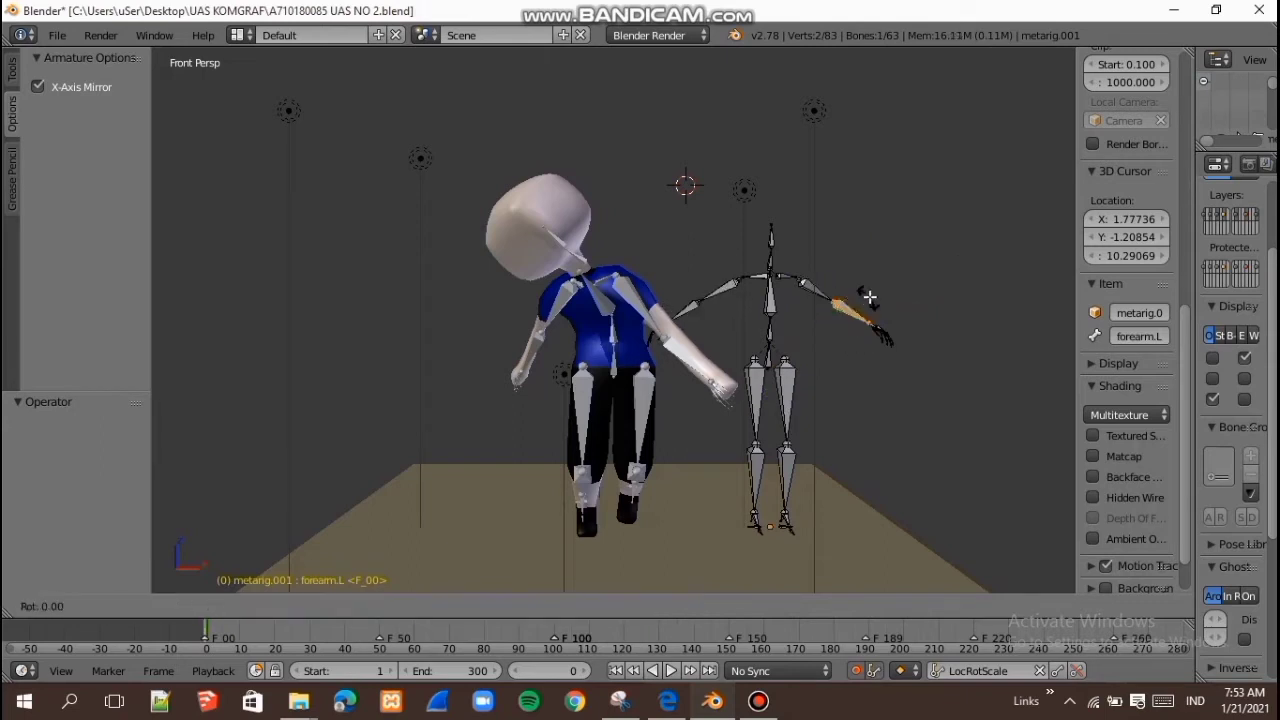
key(x)
right_click(866, 280)
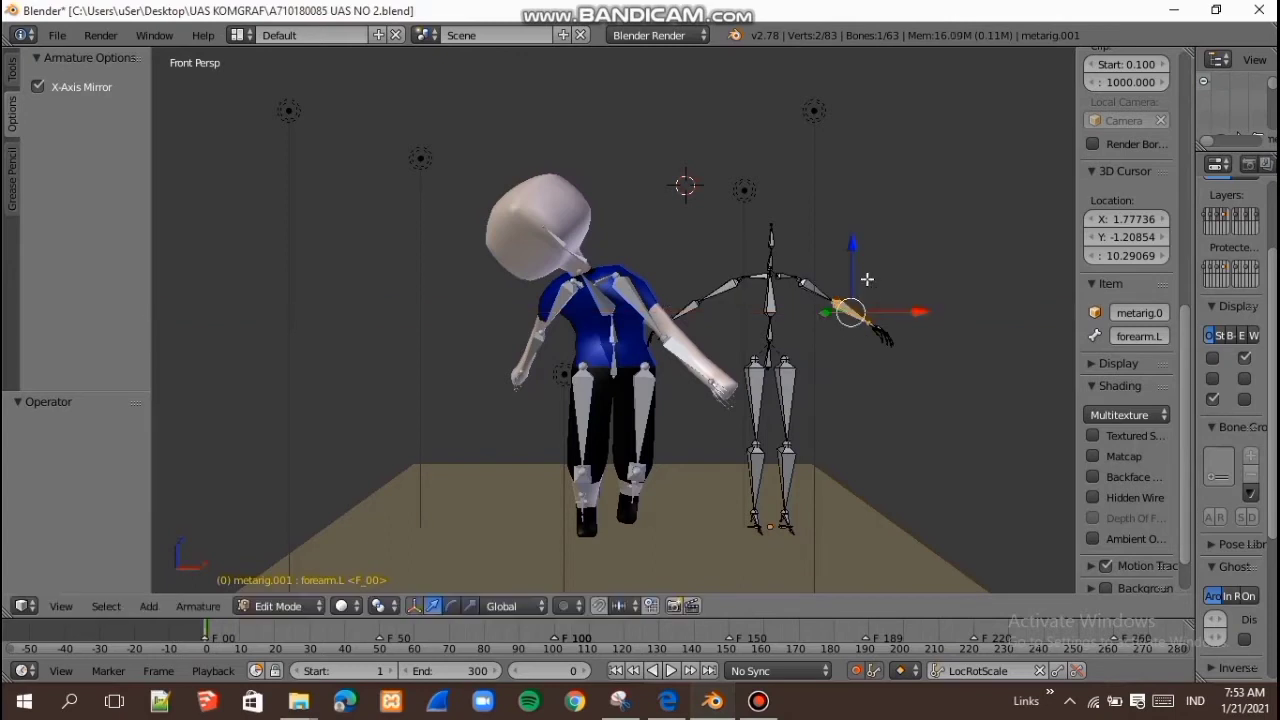
Step: Try to rotate the left forearm bone about the global Y and Z axes, and deselect all bones
key(r)
key(x)
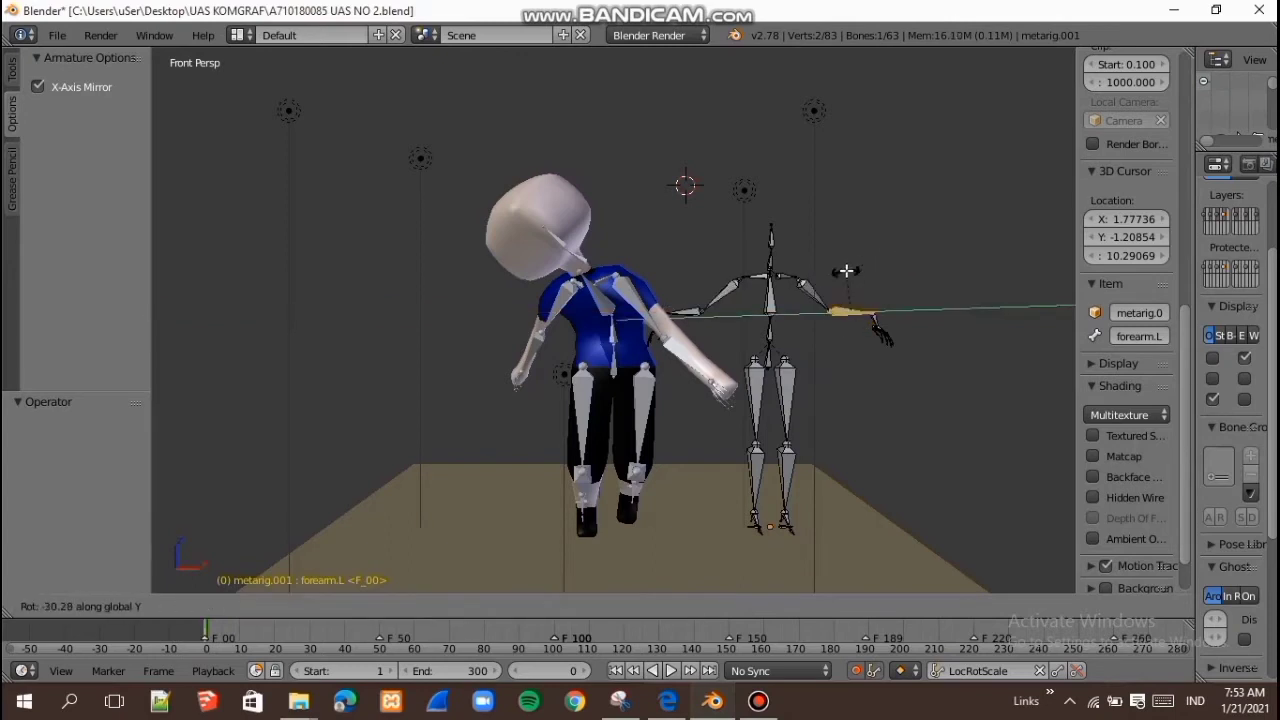
right_click(846, 270)
key(r)
key(z)
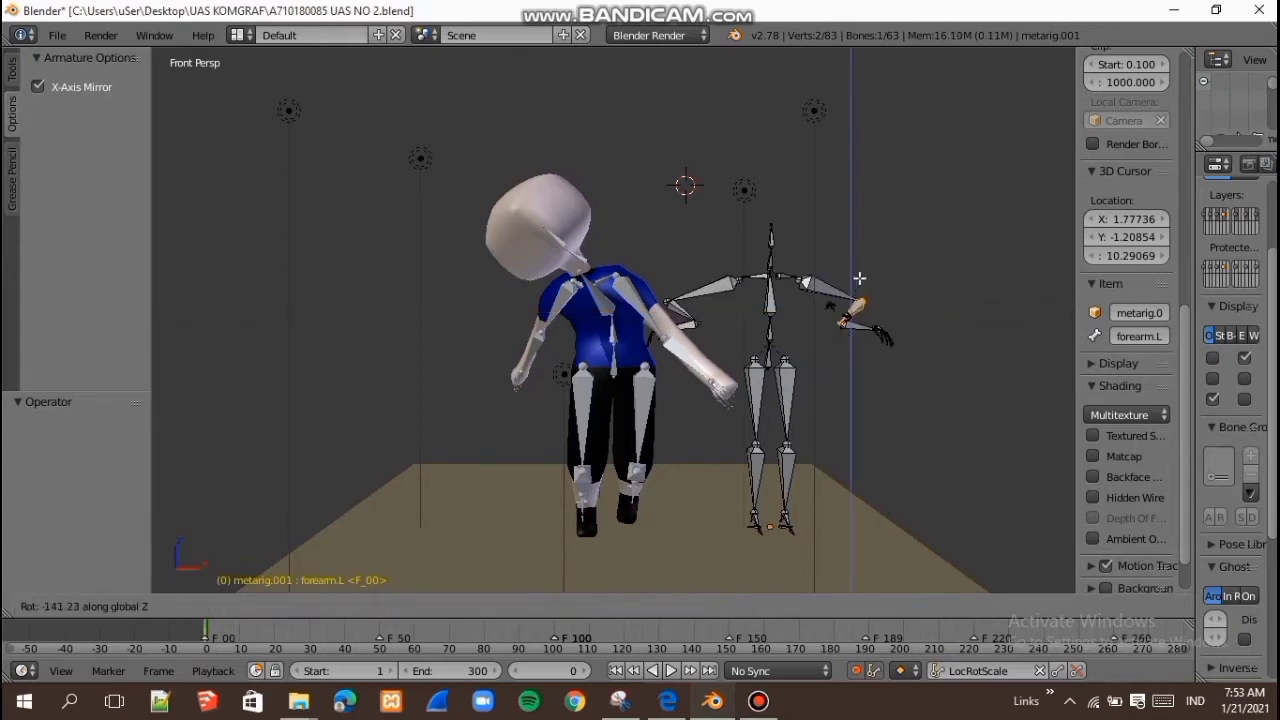
click(876, 263)
key(a)
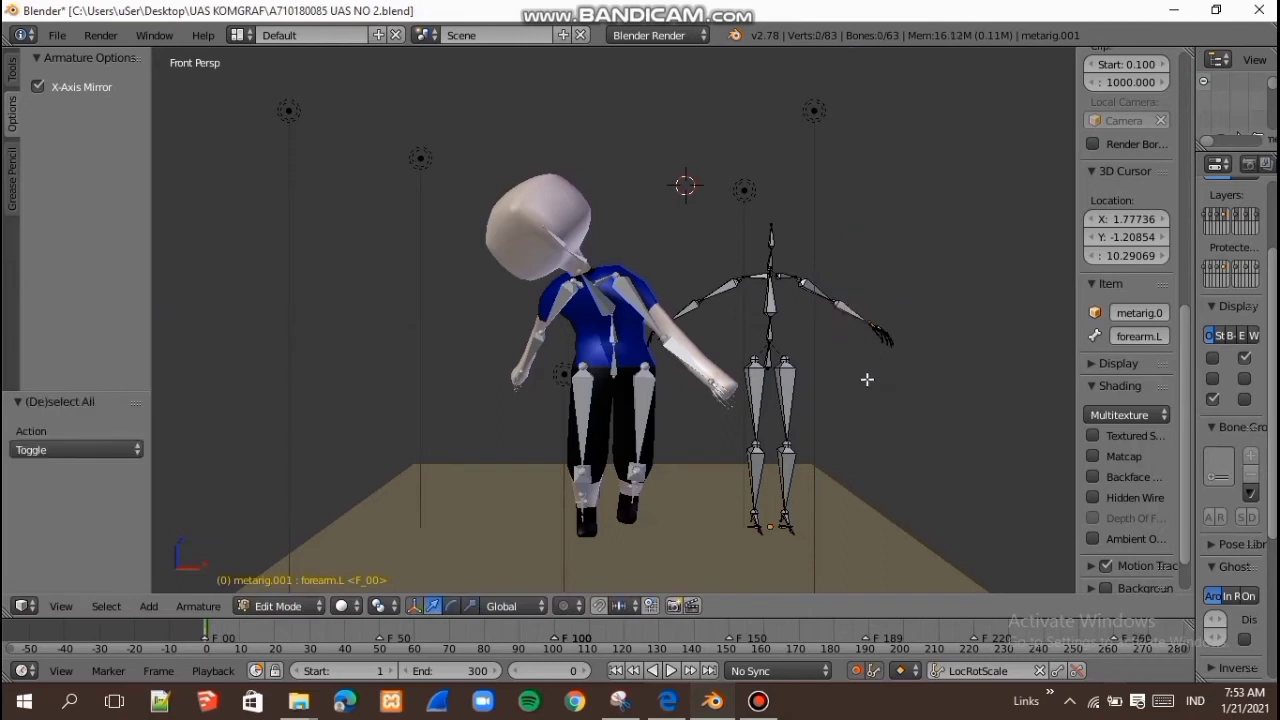
Step: Delete all bones of the newly added metarig.001 armature and return to Object Mode
key(a)
key(x)
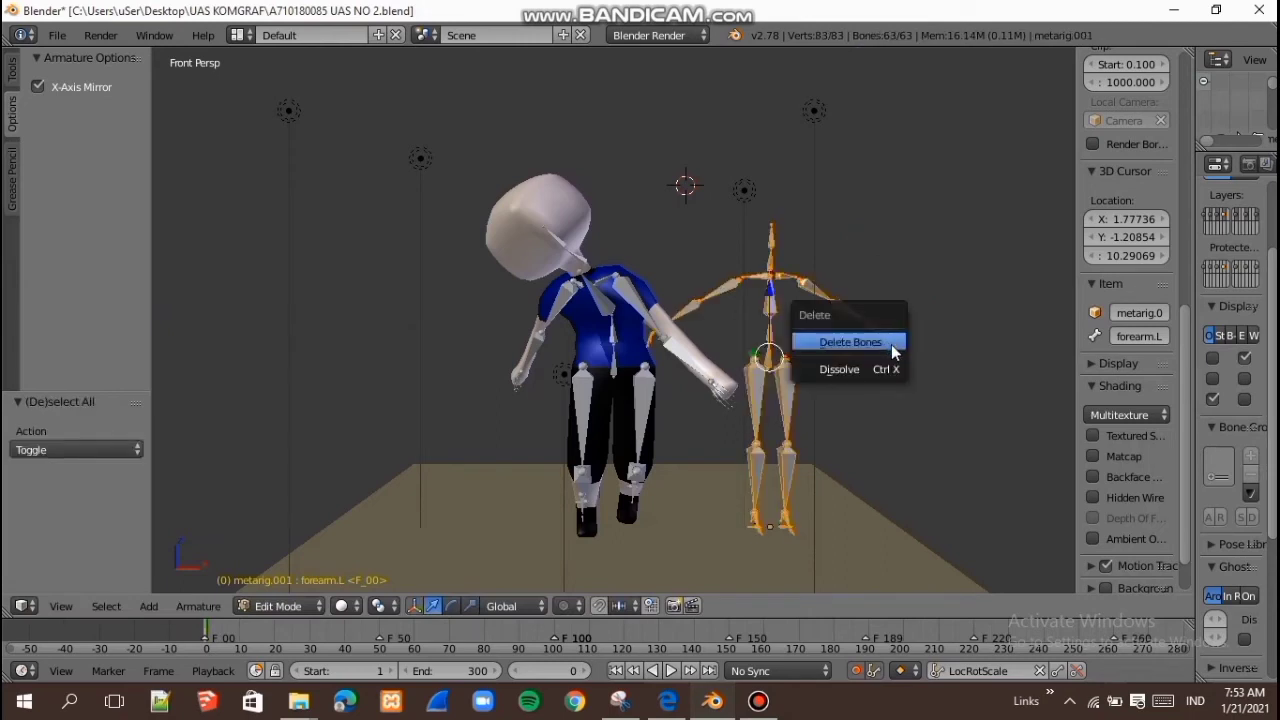
click(897, 342)
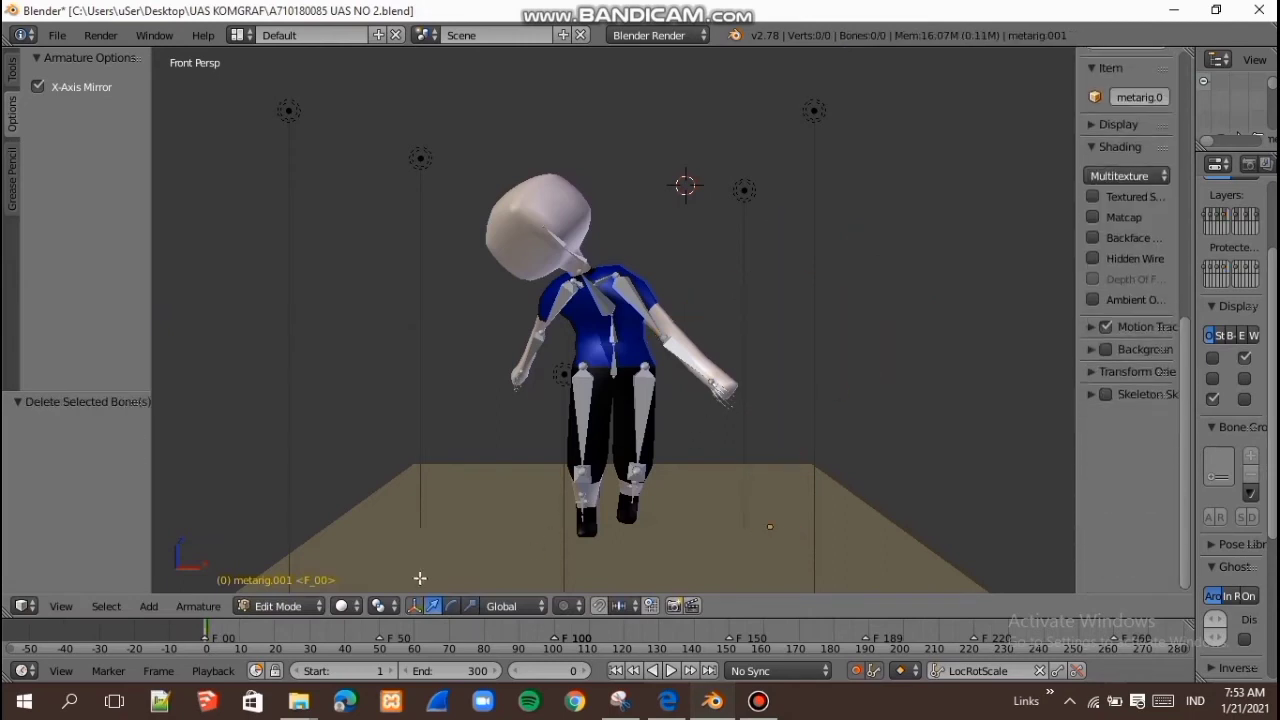
click(315, 606)
click(290, 584)
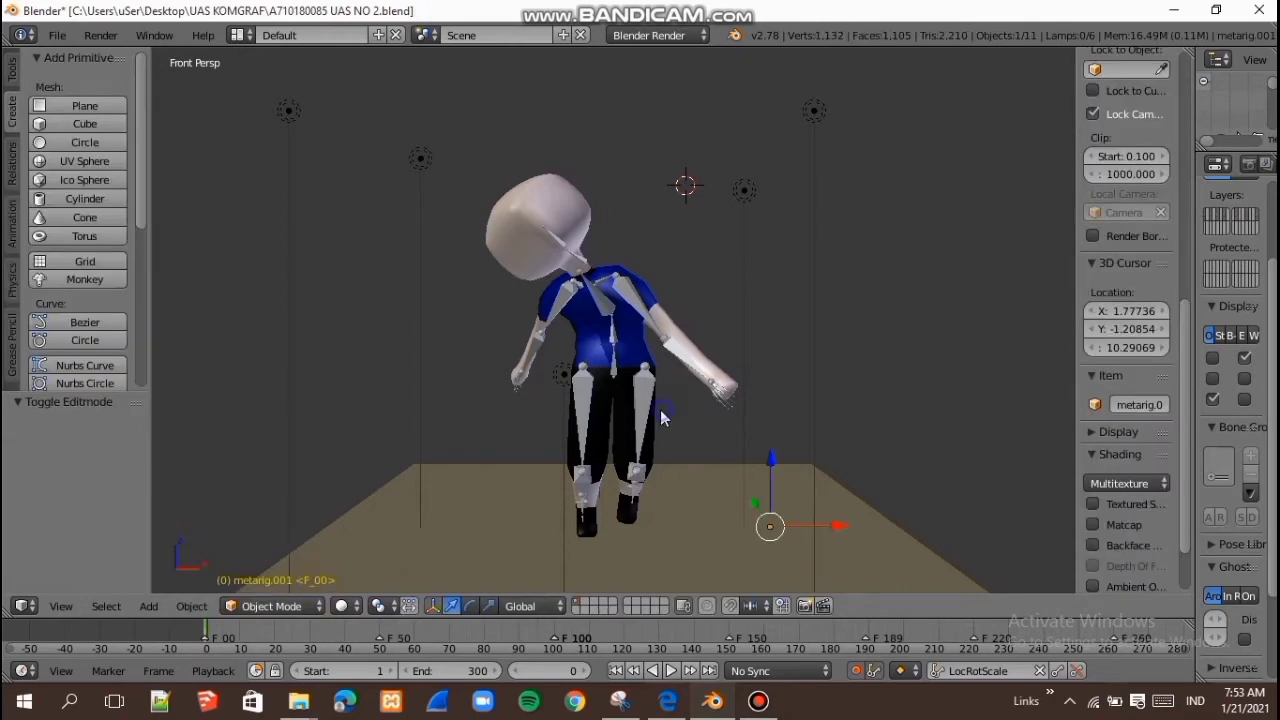
Step: Select the character's body mesh and its own rig in turn, and place the 3D cursor in the empty space beside the character
right_click(630, 395)
right_click(645, 368)
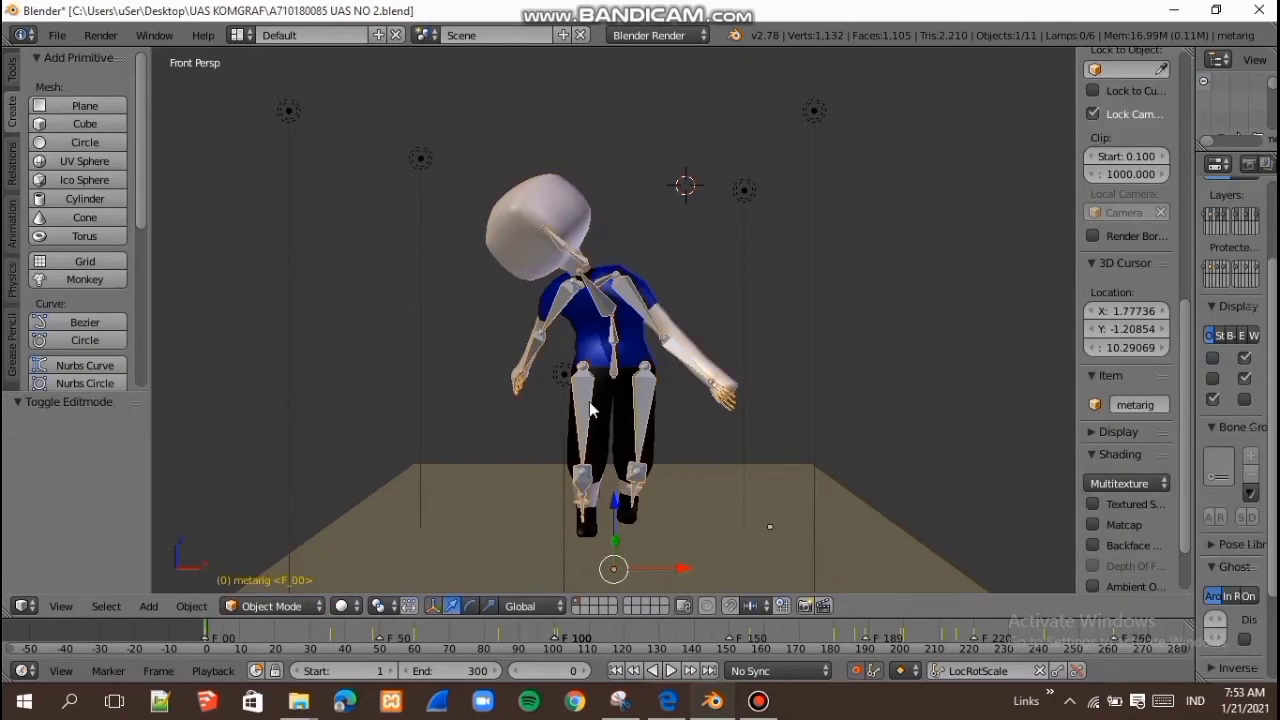
right_click(624, 347)
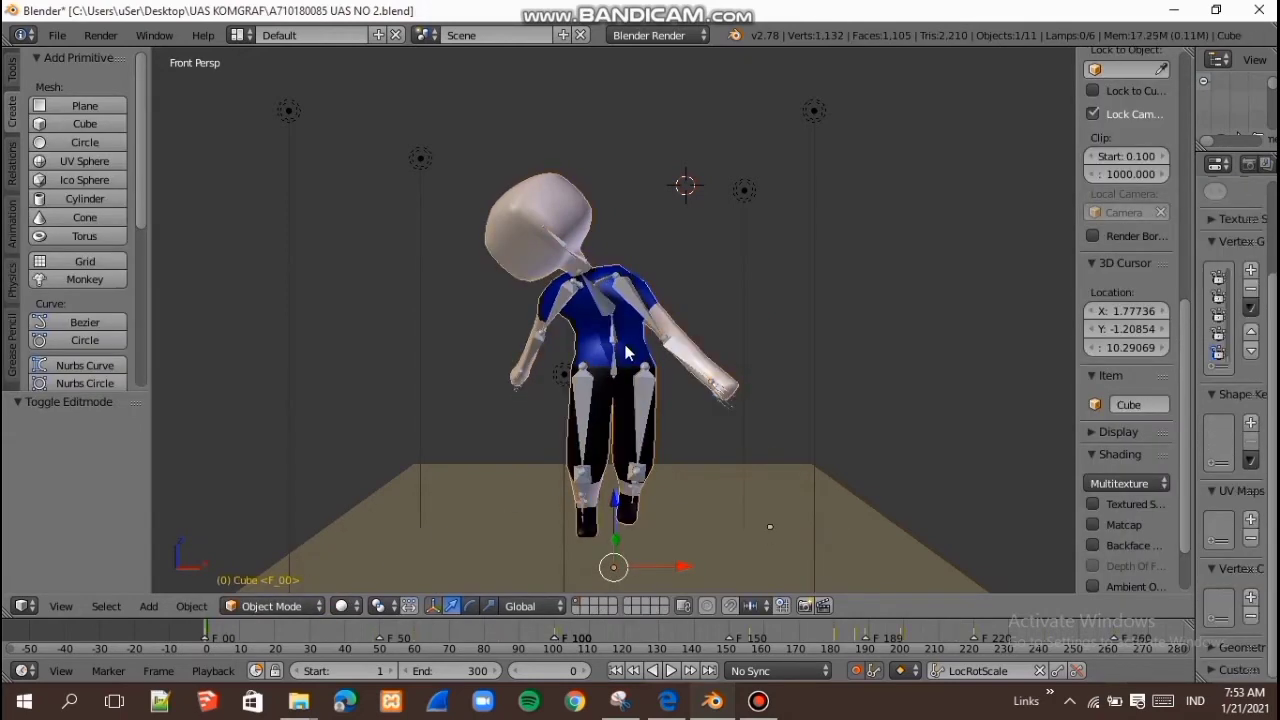
right_click(650, 392)
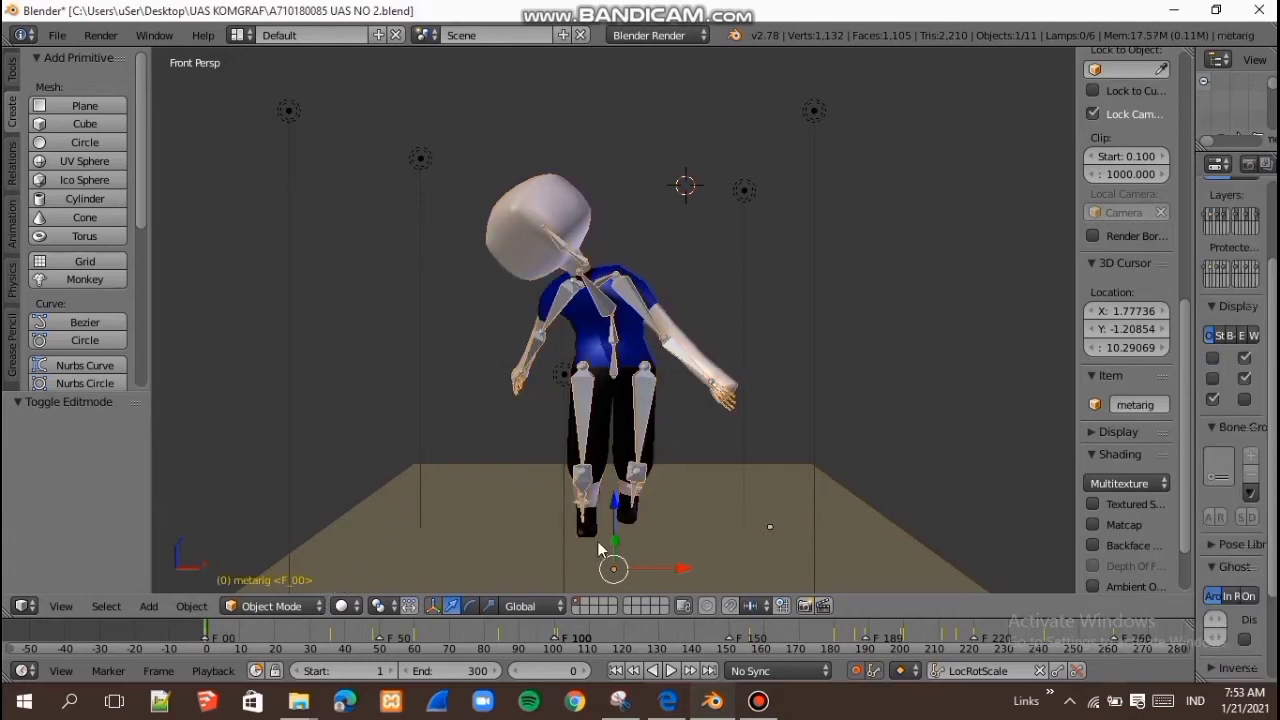
click(759, 701)
click(759, 701)
click(908, 470)
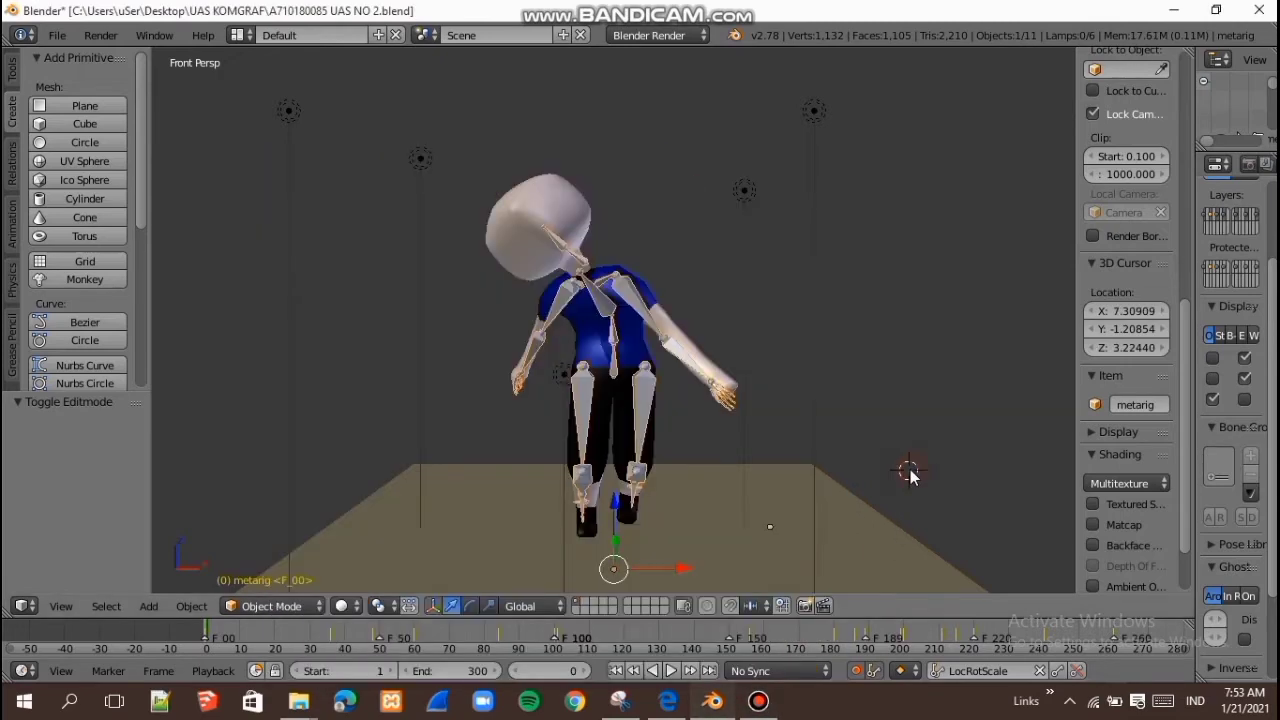
Step: Switch the screen layout to Animation
click(247, 35)
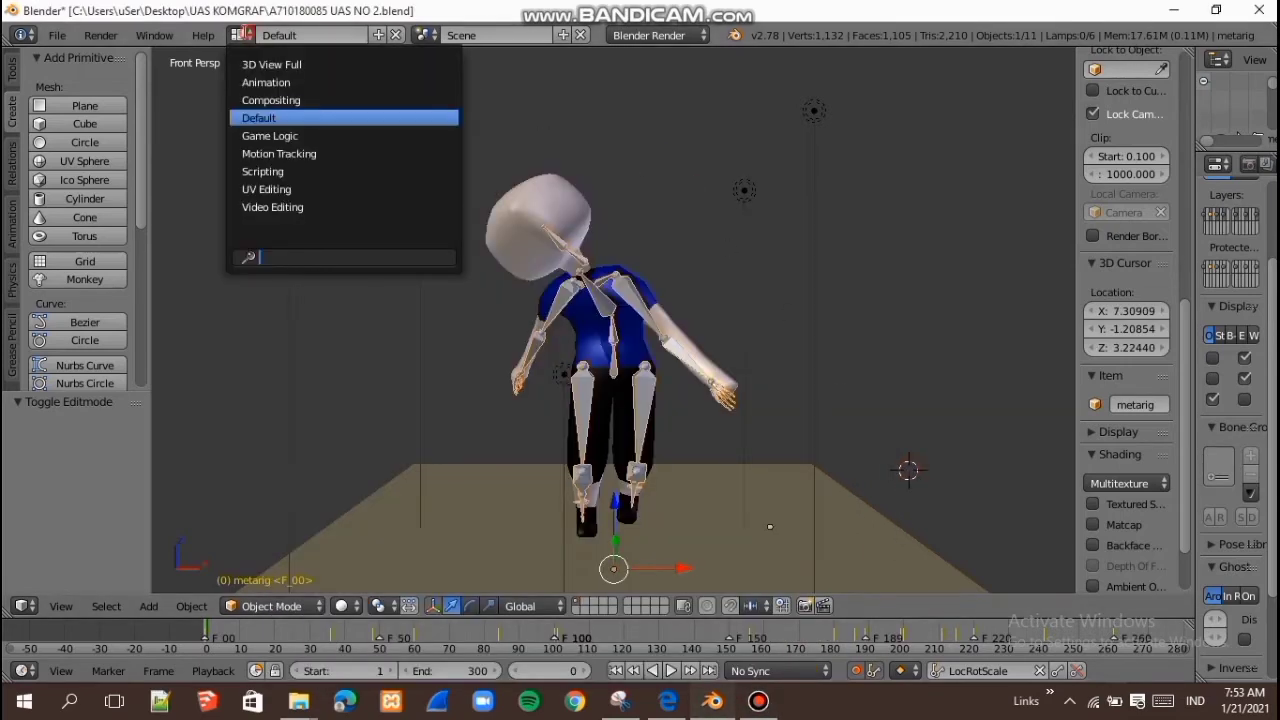
click(275, 80)
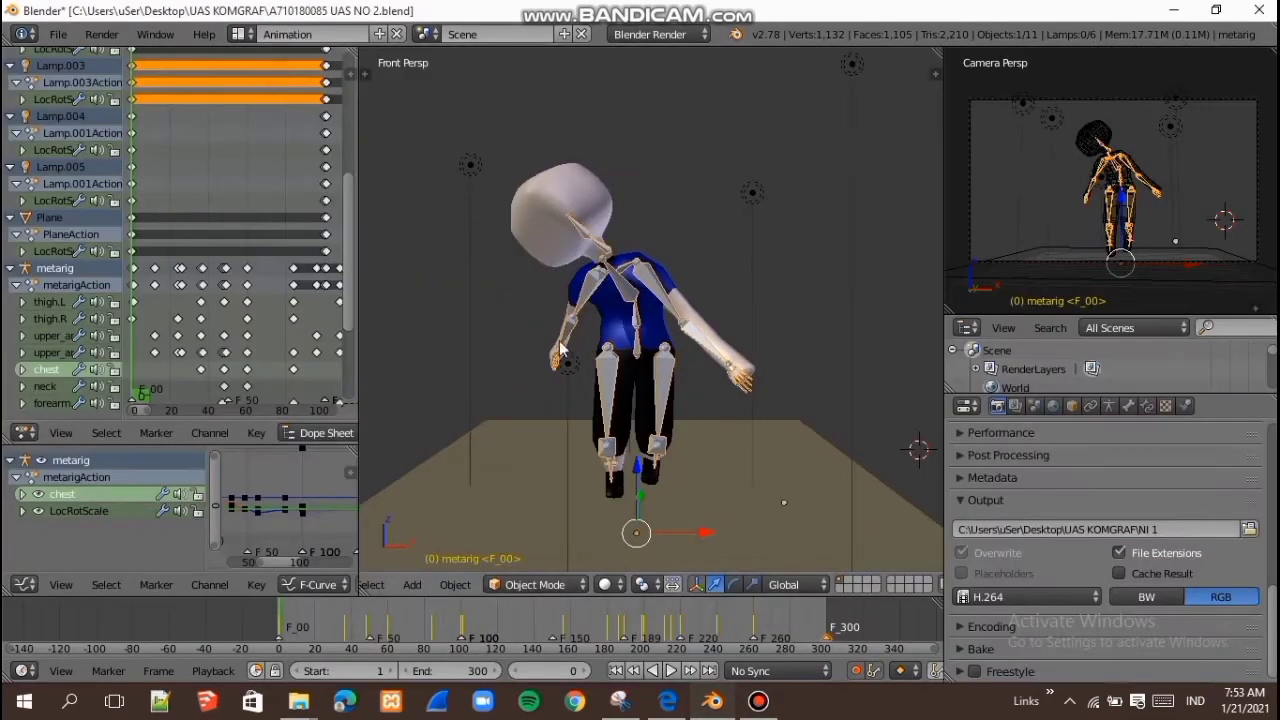
scroll(574, 377, up, 5)
scroll(572, 363, down, 4)
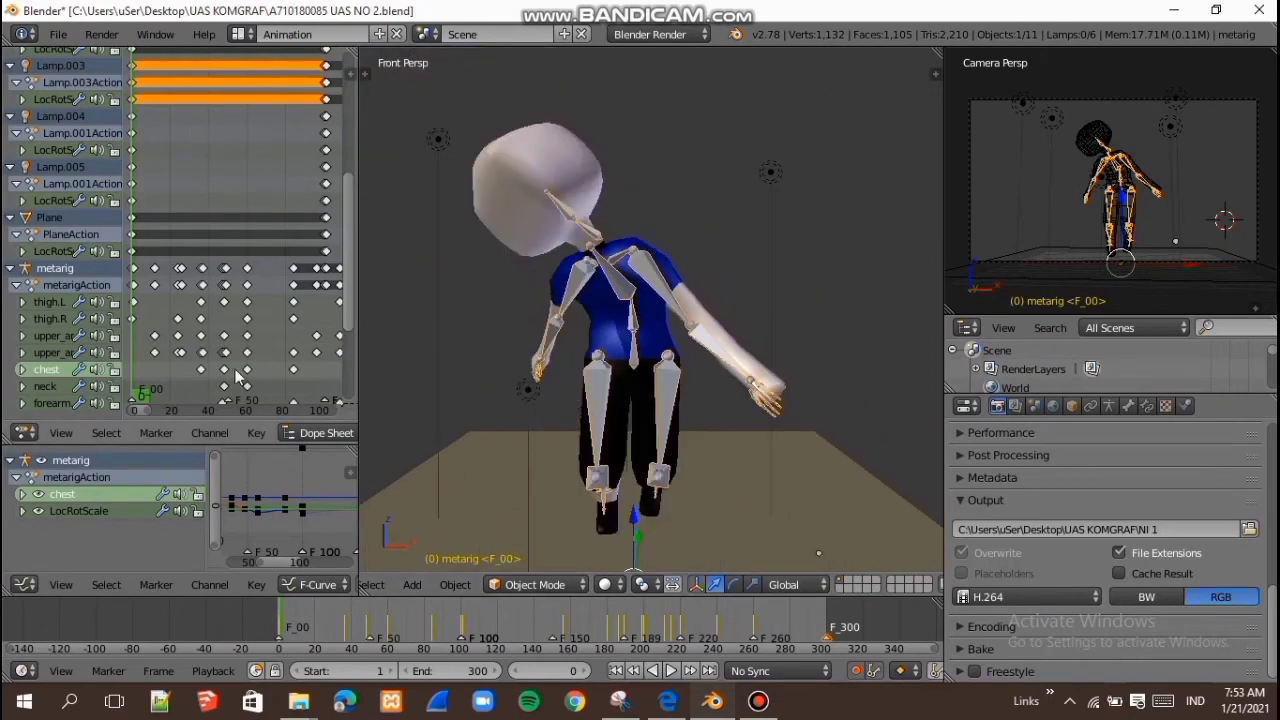
Step: Select keyframes of the character rig in the Dope Sheet, including the left thigh's keyframe near frame 60
alt+right_click(293, 302)
right_click(246, 298)
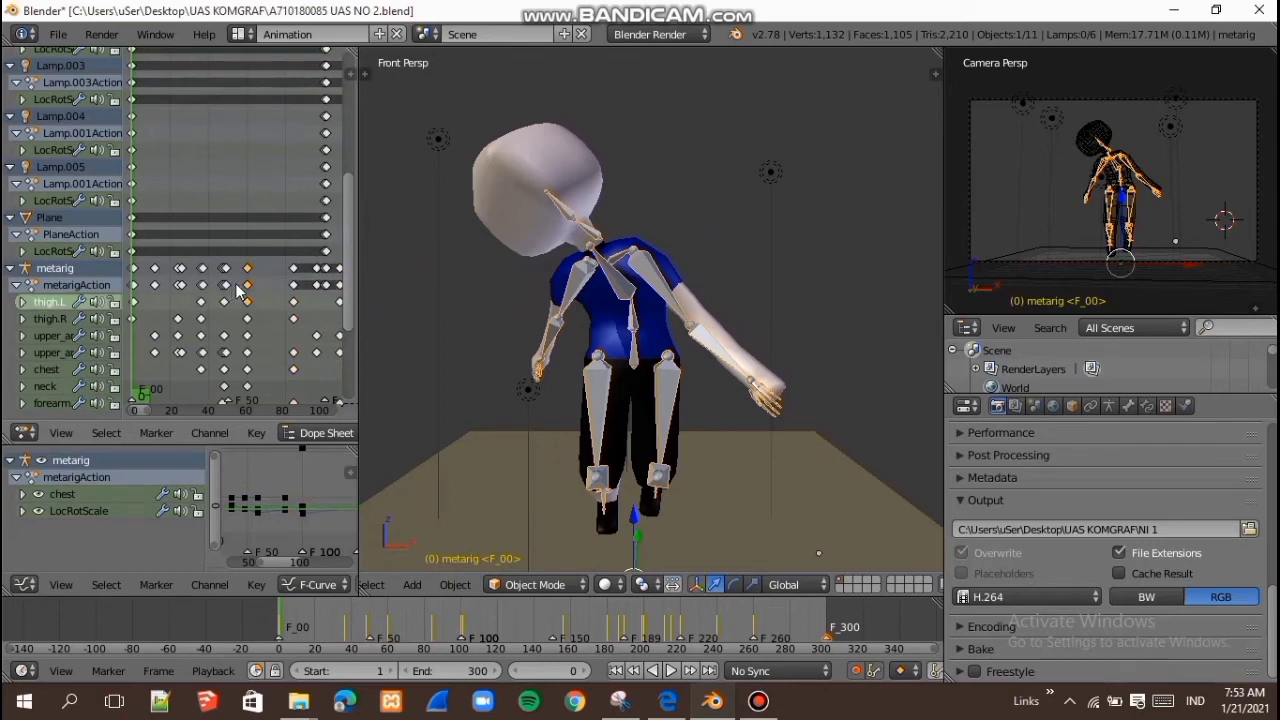
right_click(236, 285)
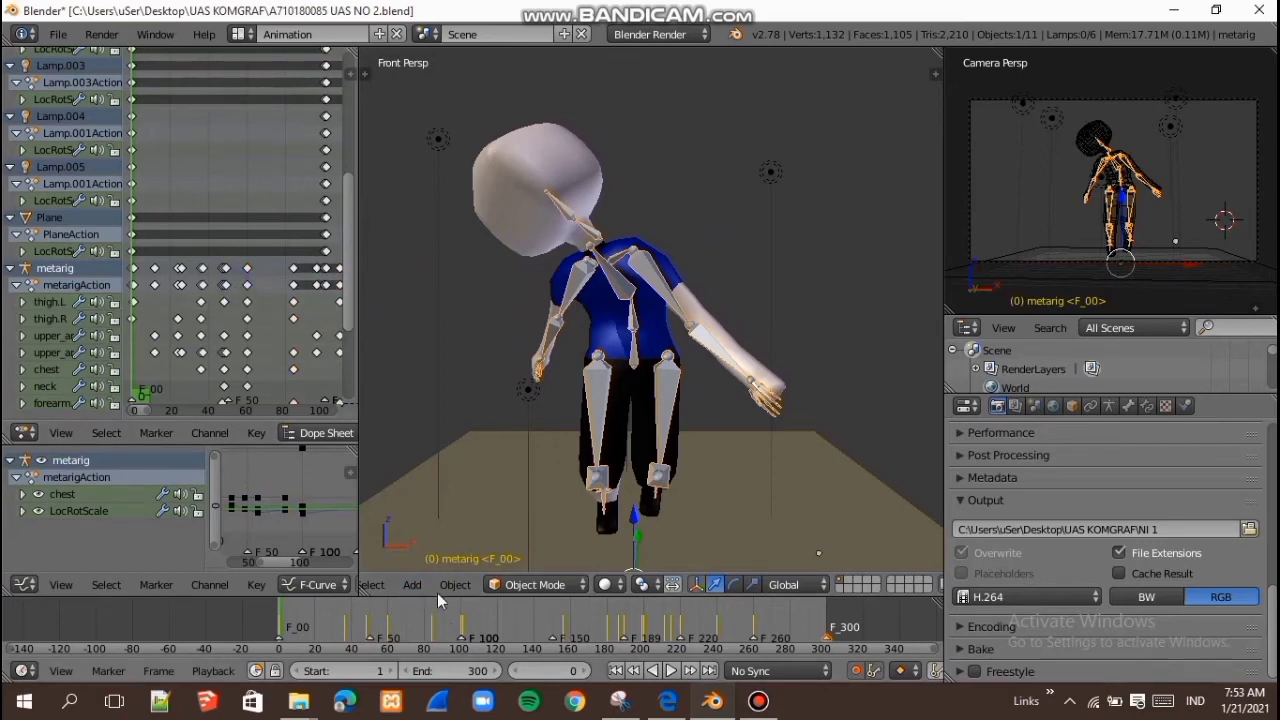
Step: Scrub through the character's animation on the timeline and return to frame 0
scroll(438, 590, up, 1)
scroll(466, 638, up, 5)
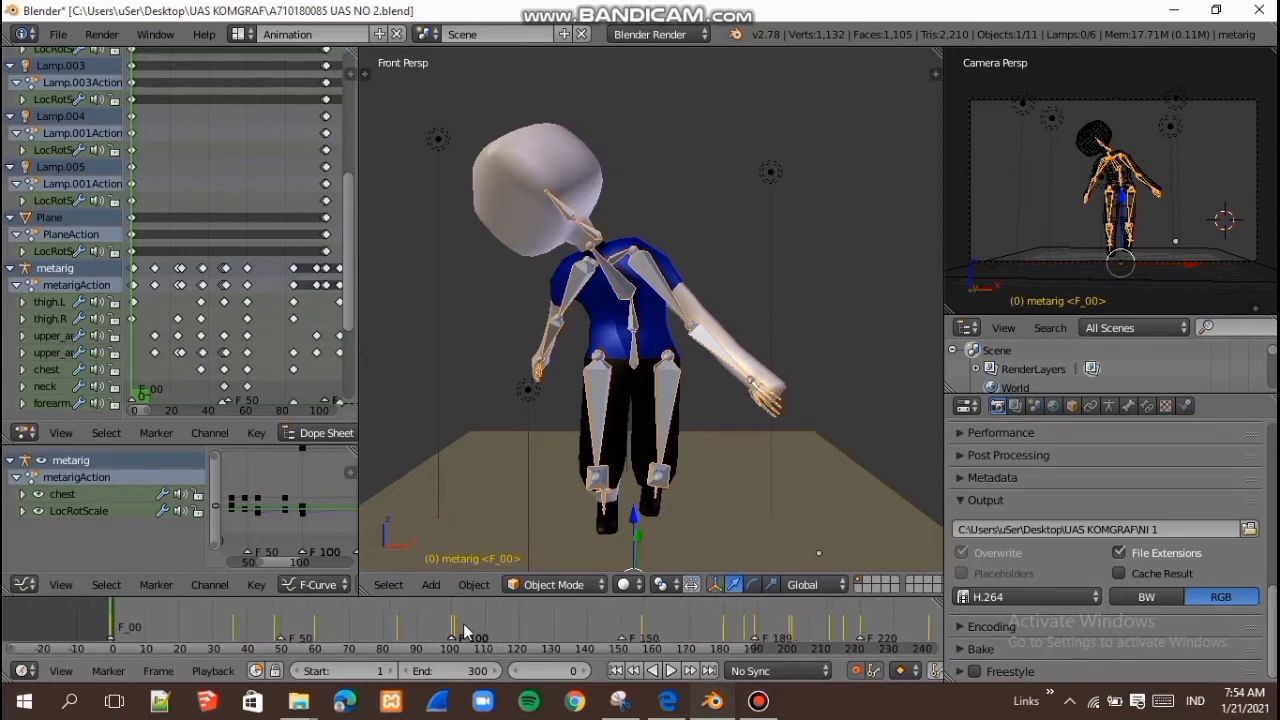
scroll(463, 628, down, 2)
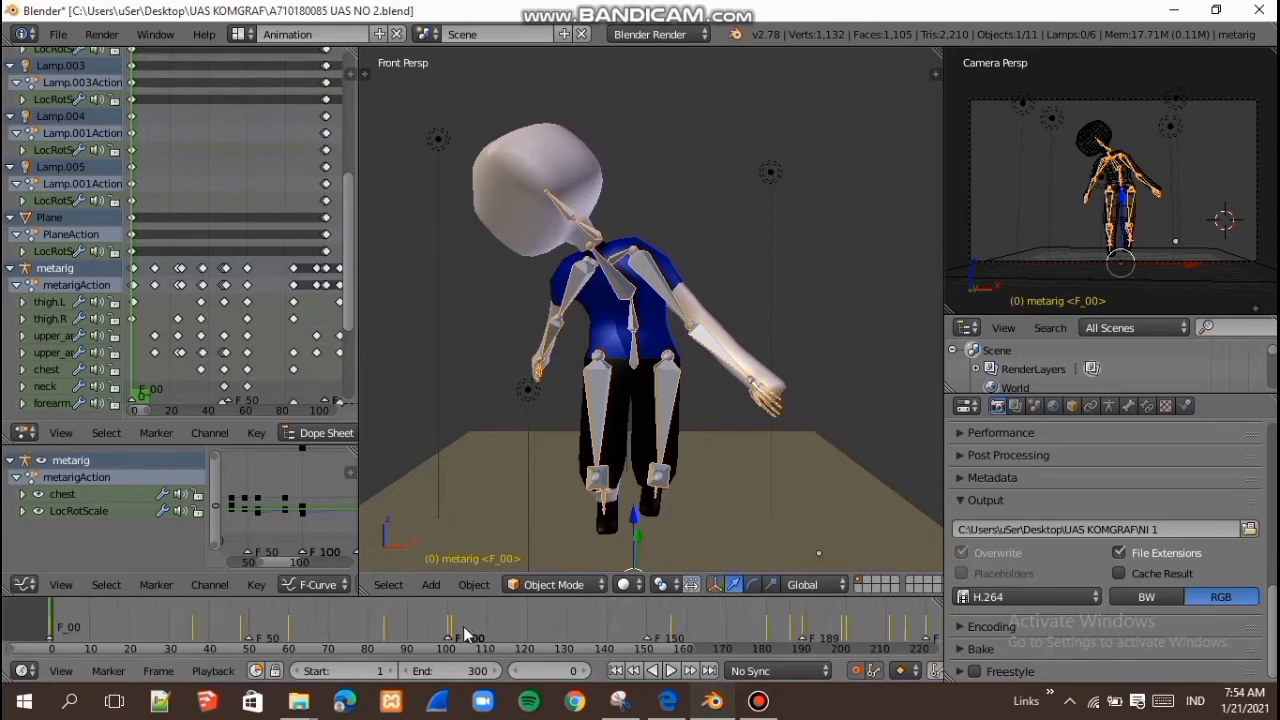
click(331, 625)
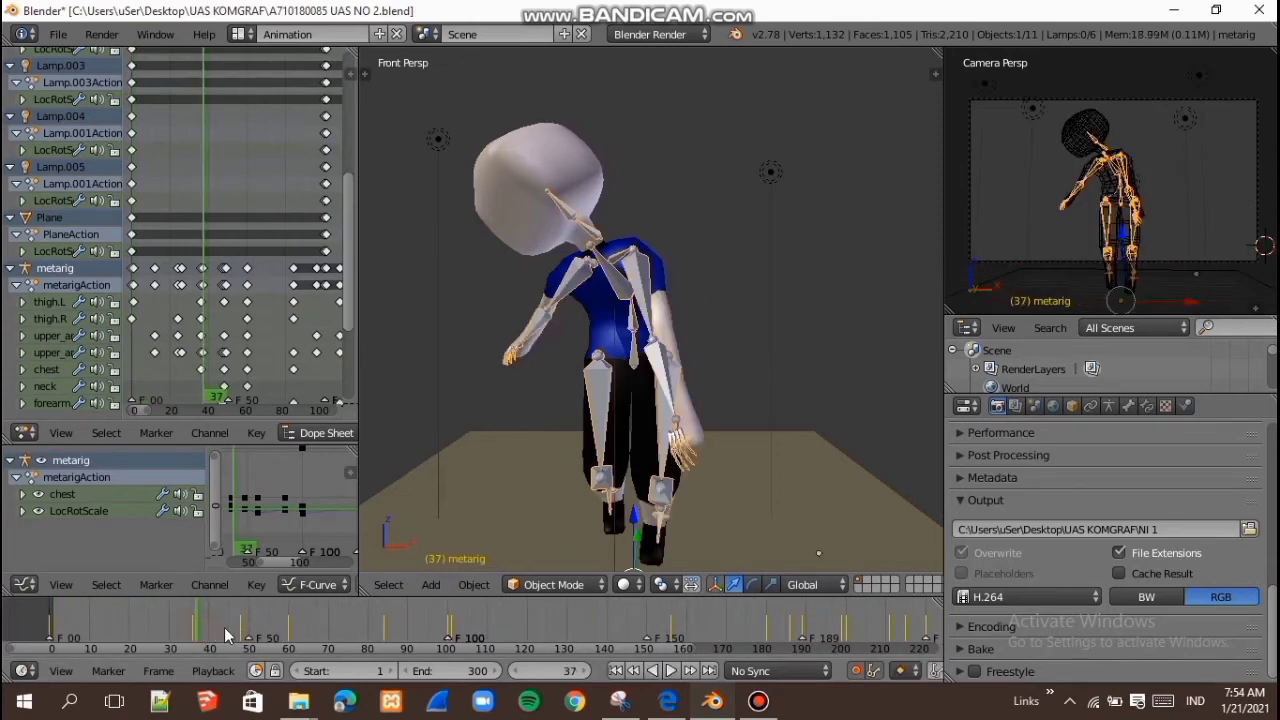
drag(378, 640, 800, 628)
scroll(795, 620, down, 4)
drag(444, 613, 121, 612)
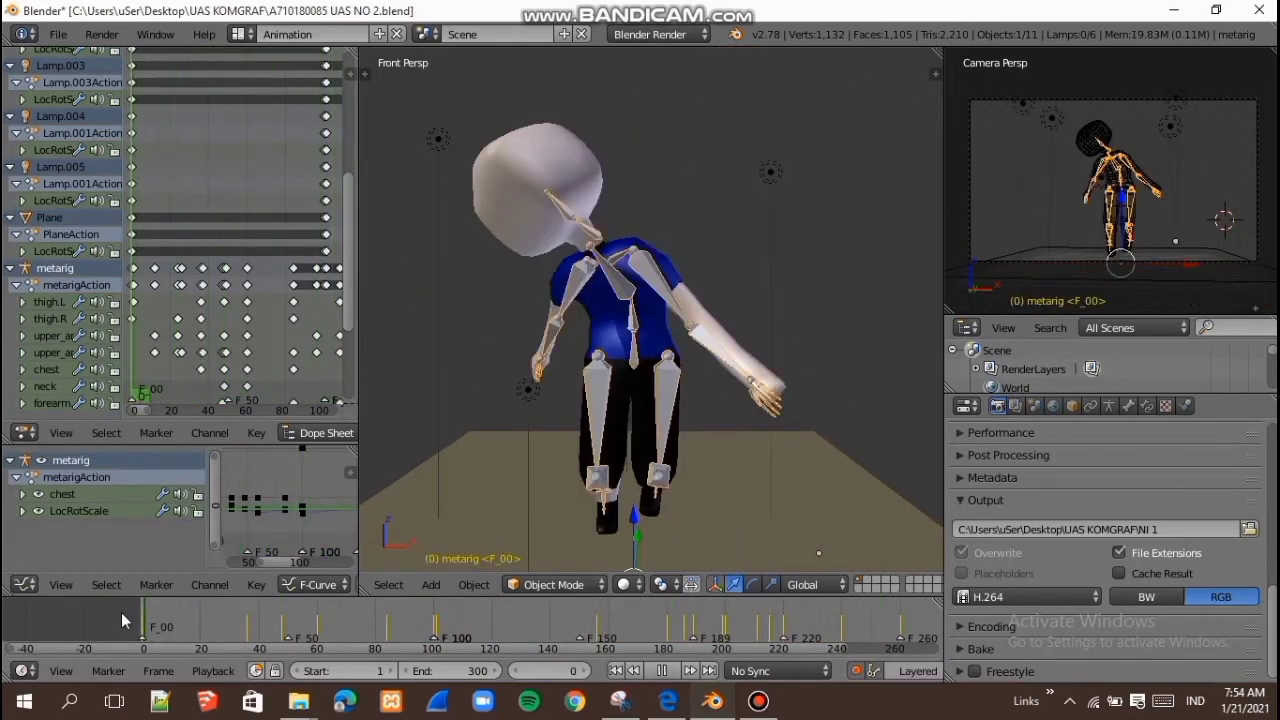
drag(239, 612, 129, 634)
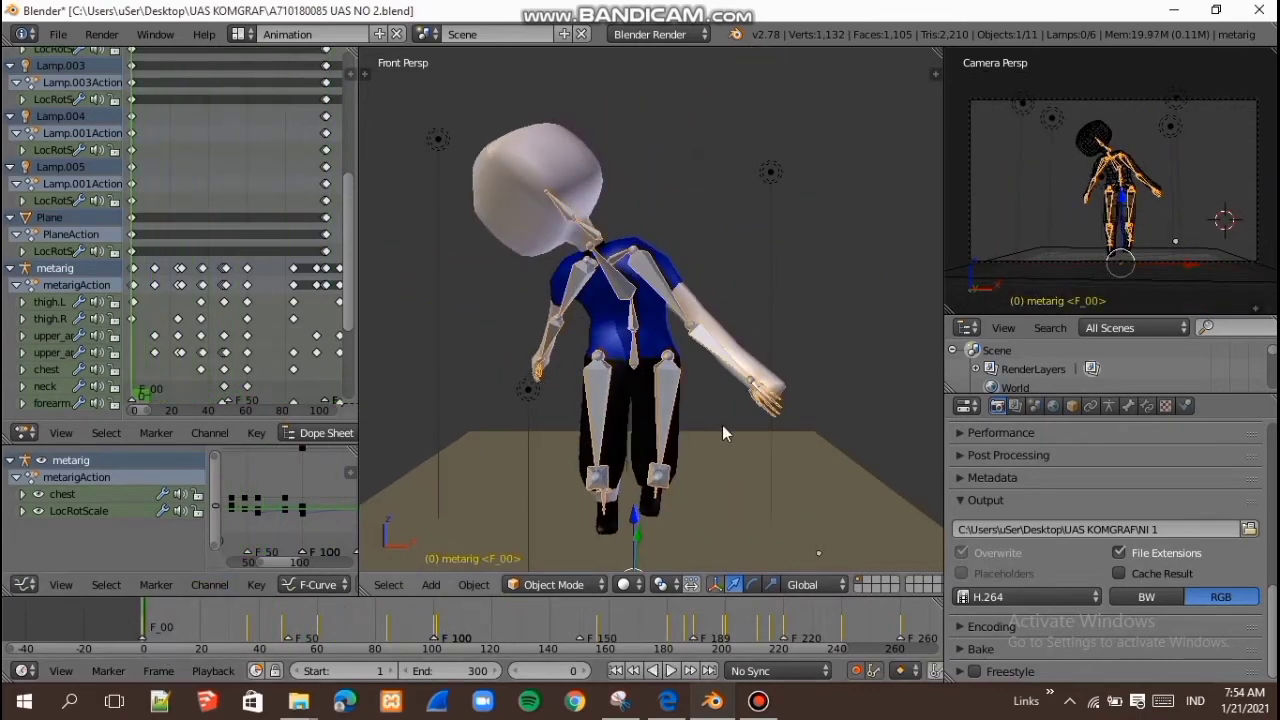
Step: Select the character's rig and insert a keyframe for it at frame 0
right_click(702, 337)
right_click(710, 347)
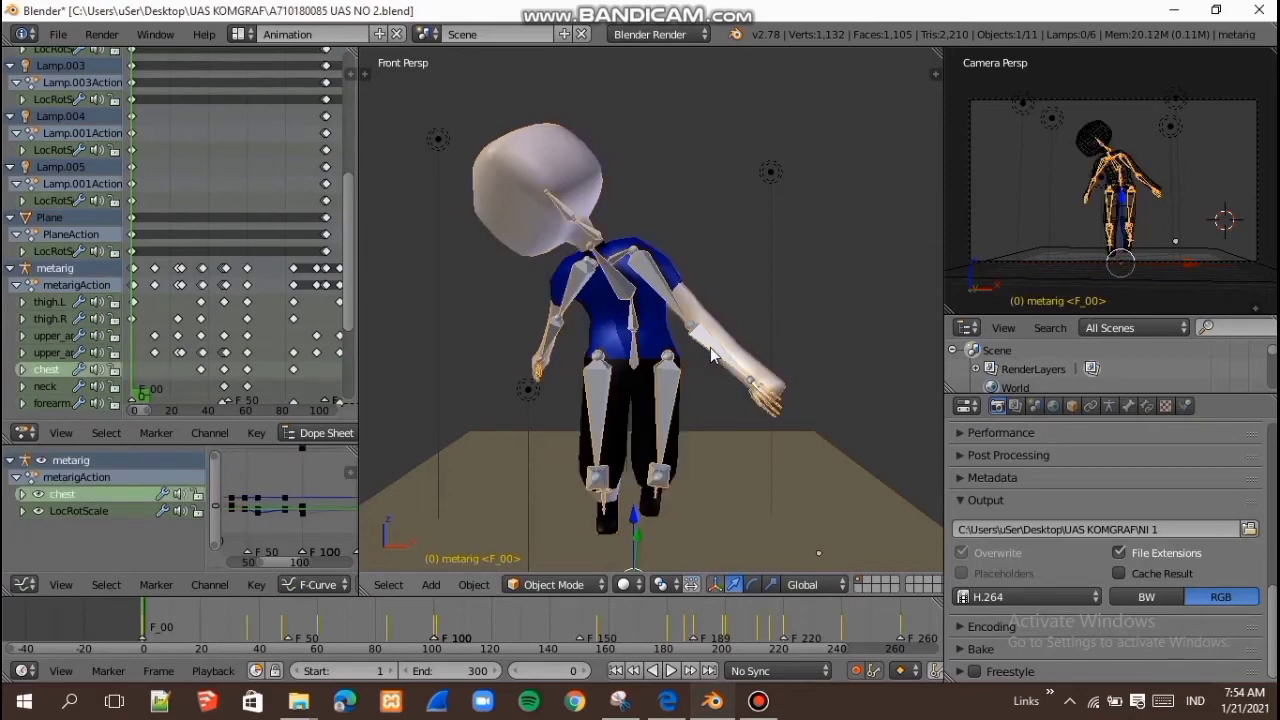
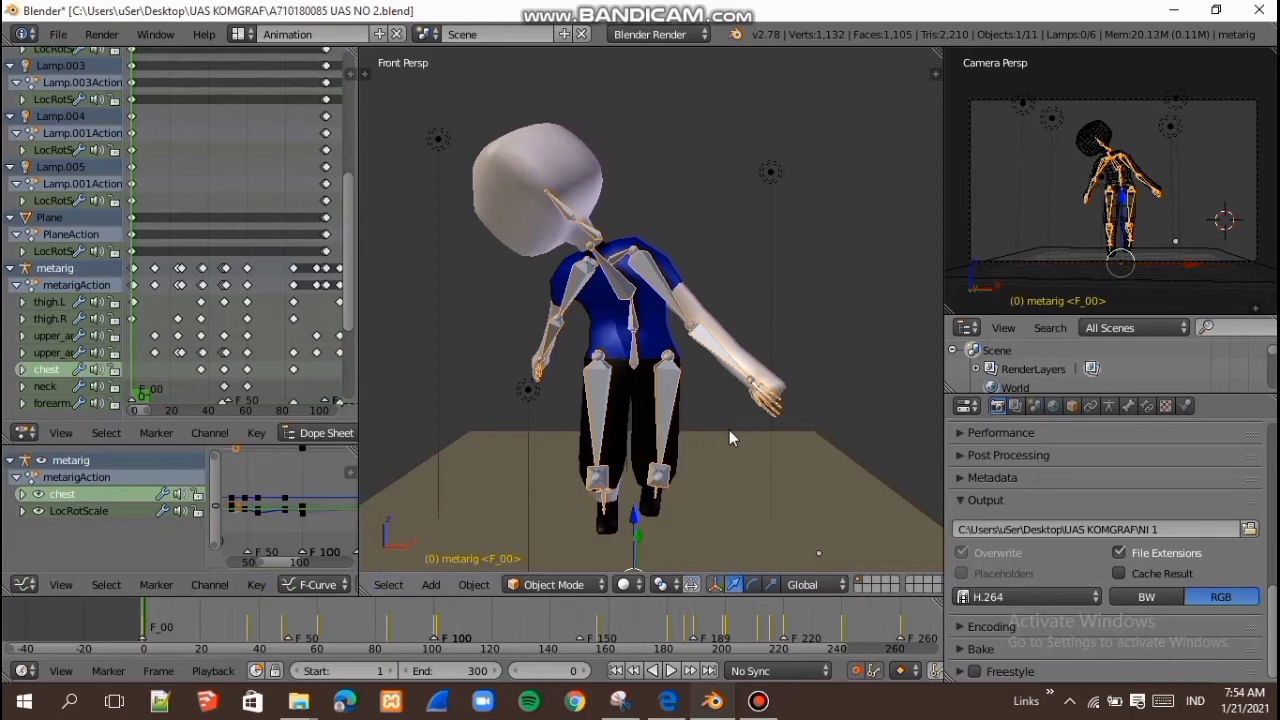
key(i)
Step: Widen the 3D view and choose LocRotScale as the active keying set
drag(945, 489, 1057, 490)
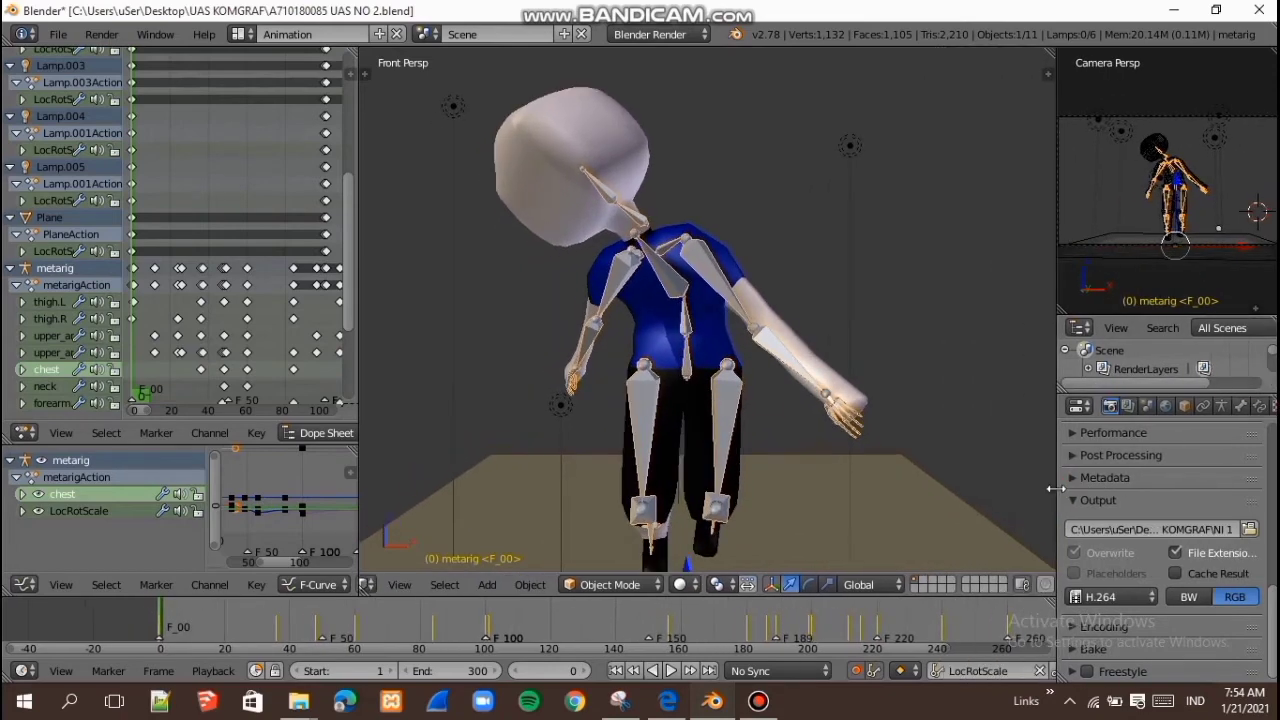
scroll(810, 480, down, 2)
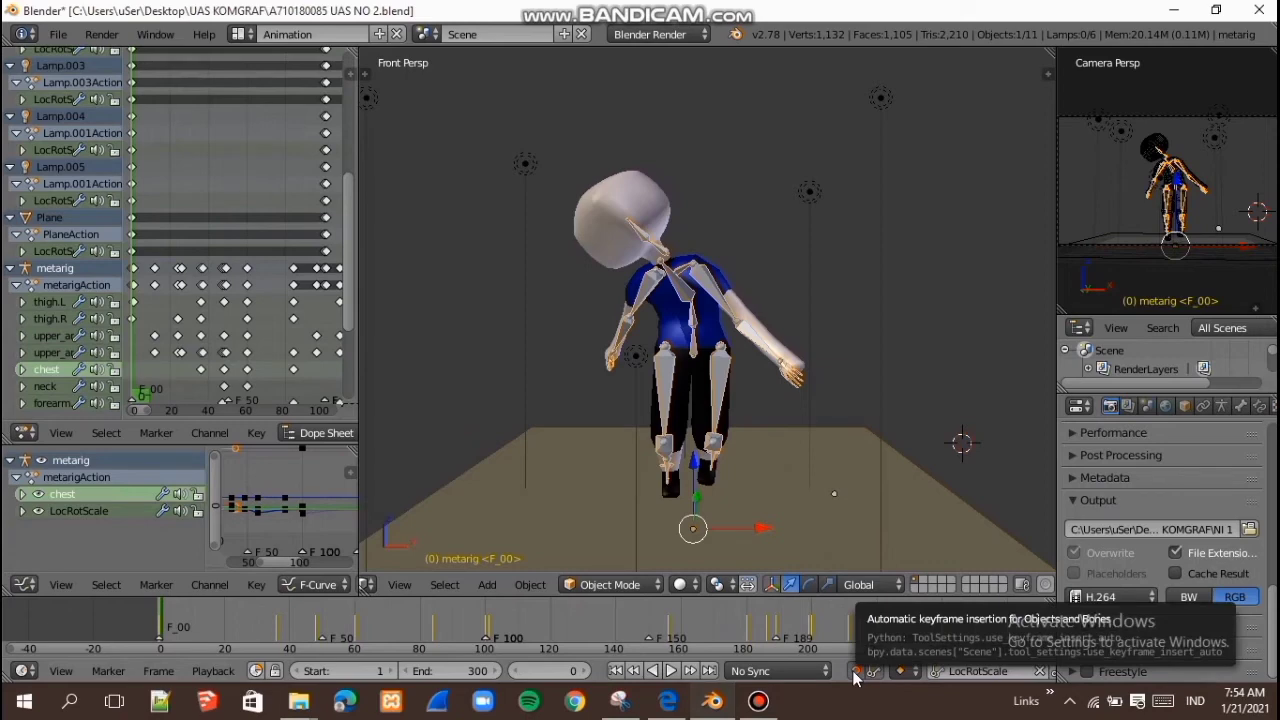
click(957, 673)
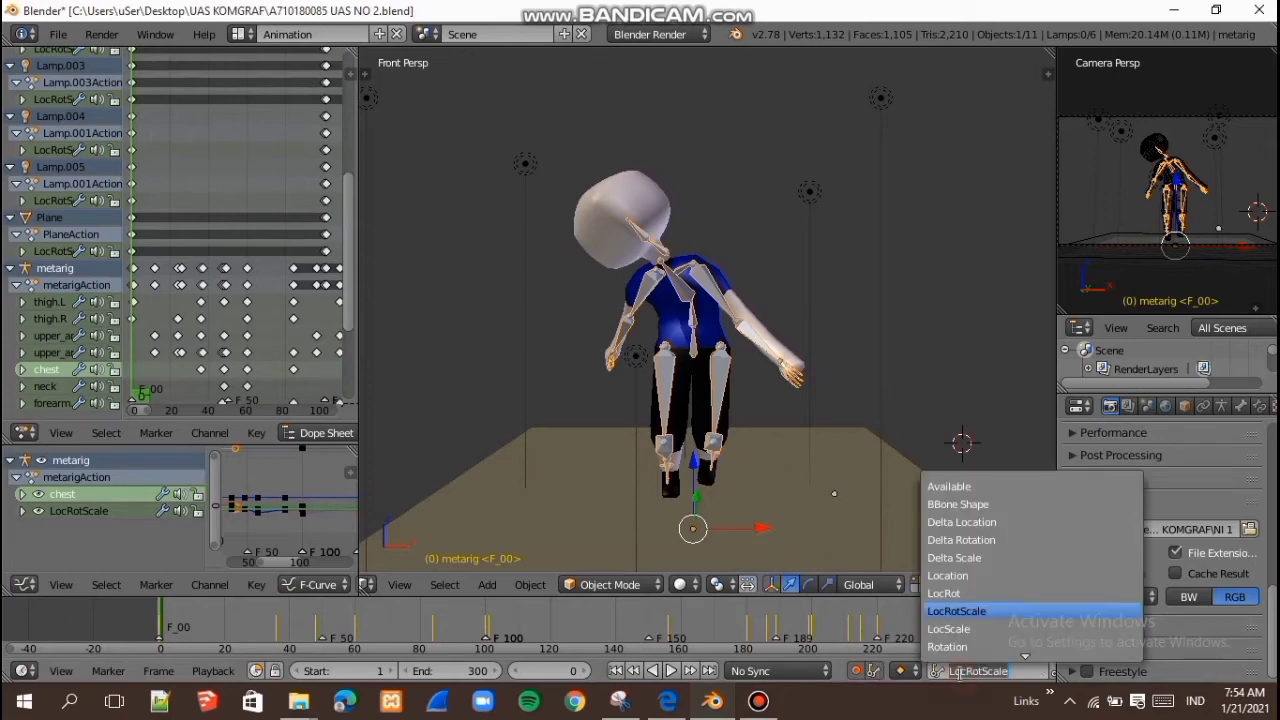
click(986, 616)
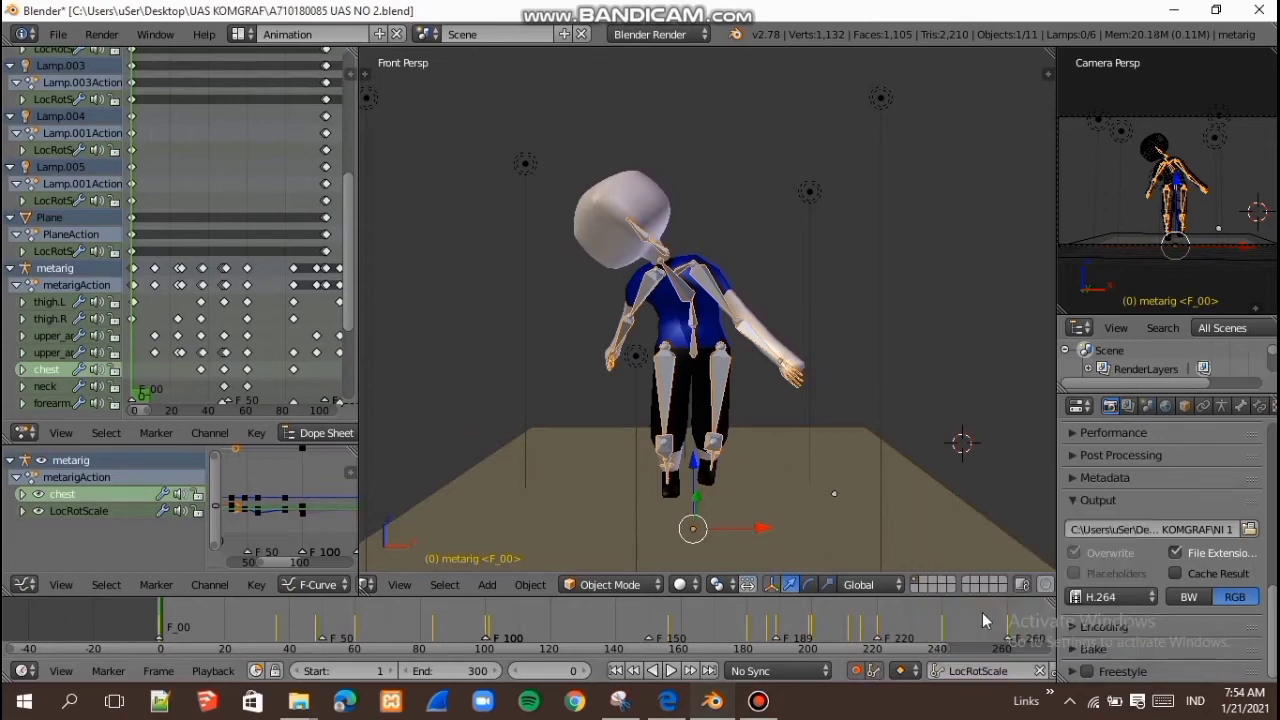
Step: Go to frame 36, select the character's rig and try to move it in Object Mode
click(278, 627)
right_click(716, 375)
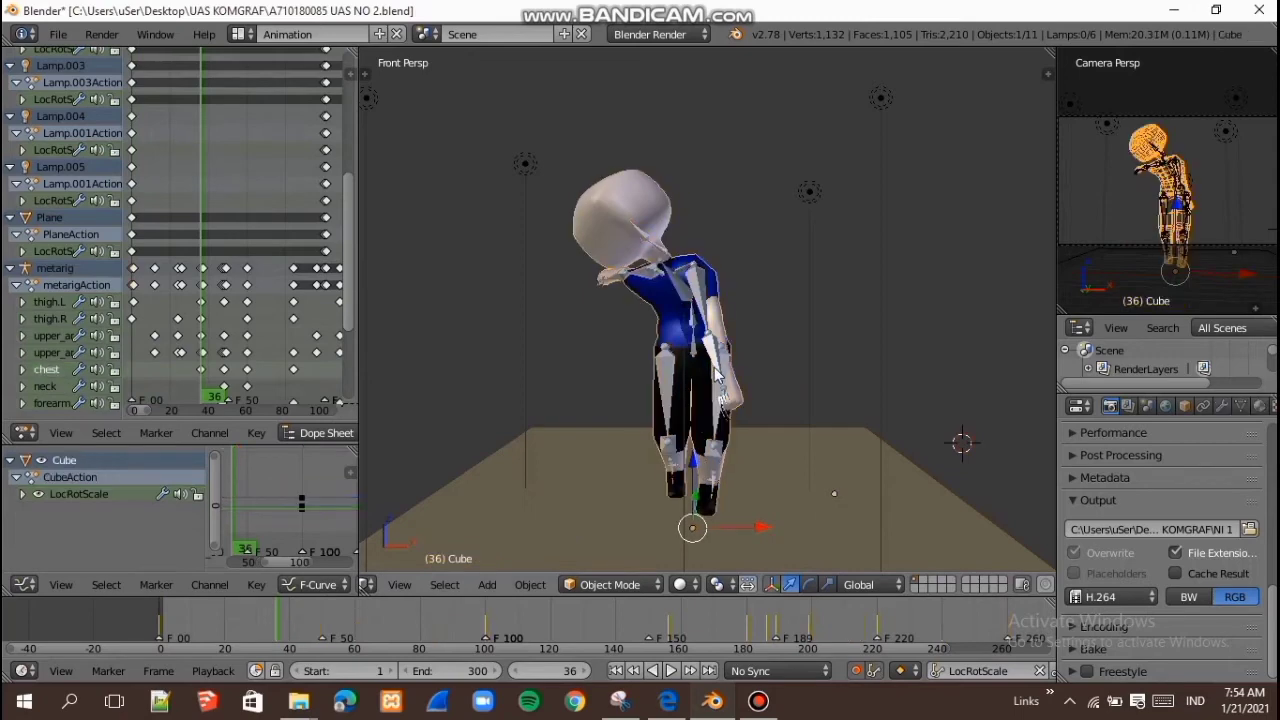
right_click(720, 366)
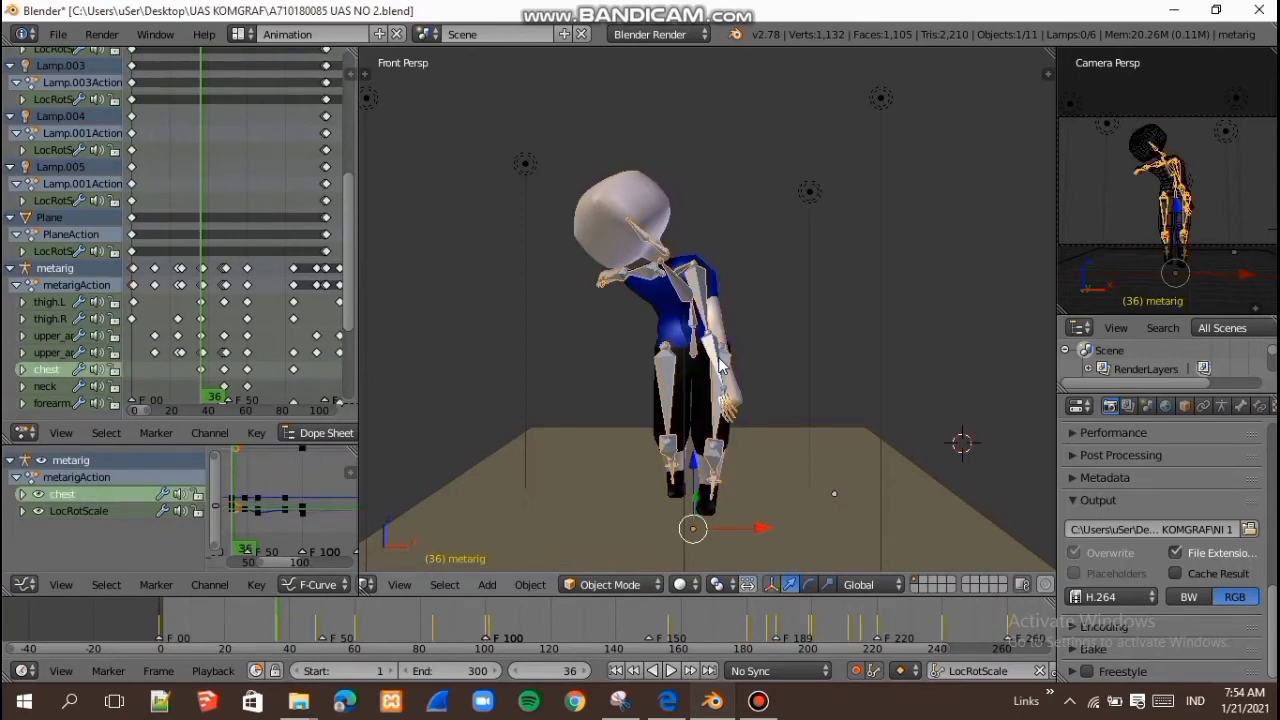
key(g)
right_click(722, 358)
Step: Make the character's rig the active object and switch it to Pose Mode
right_click(720, 357)
click(613, 584)
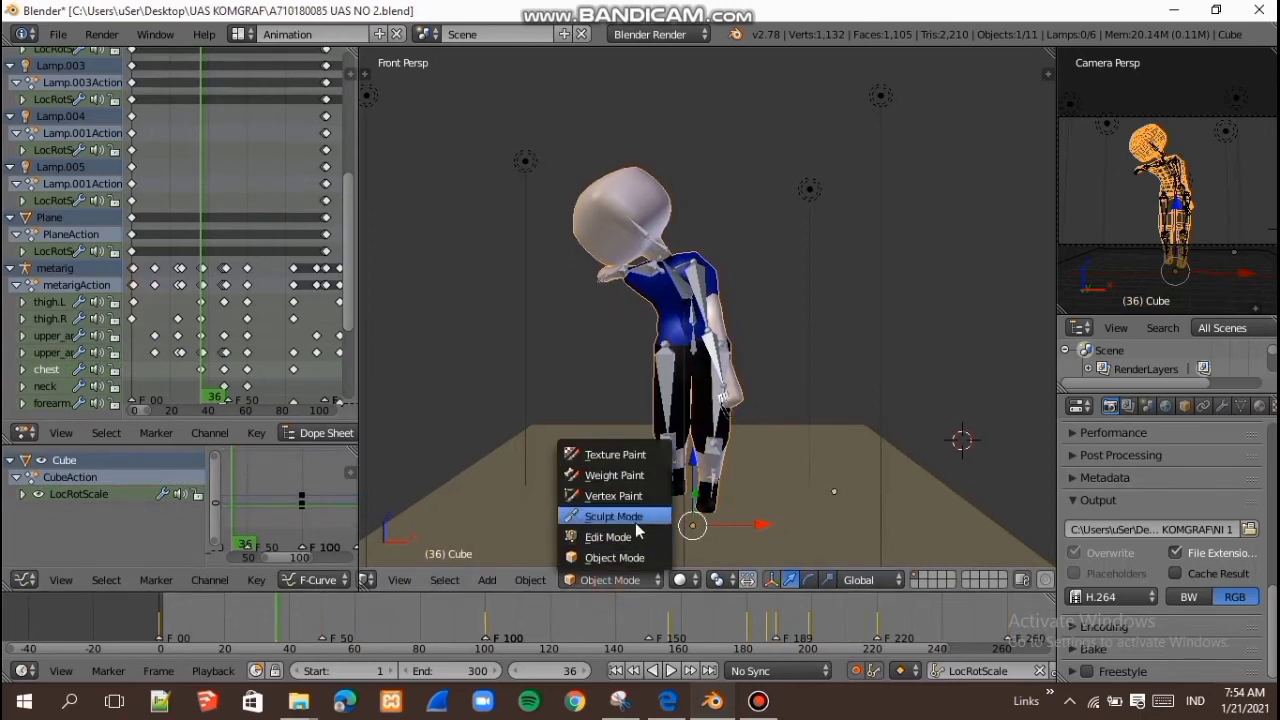
right_click(727, 372)
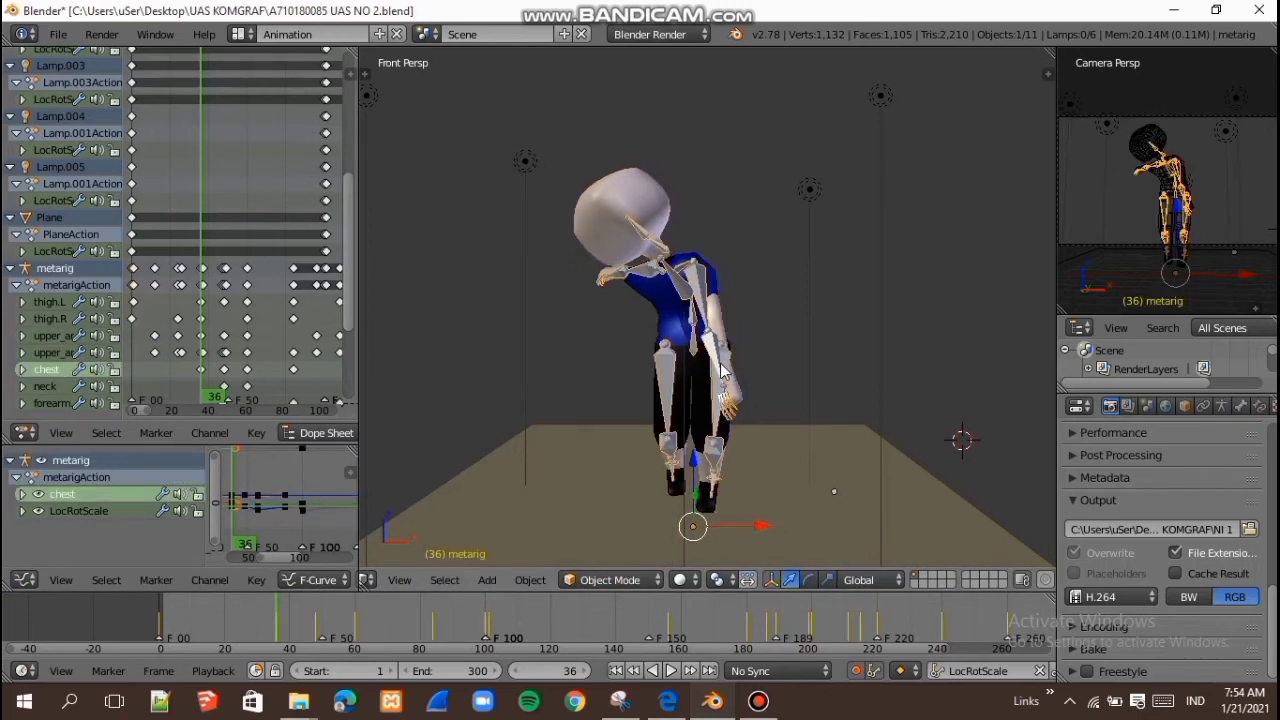
click(613, 580)
click(610, 515)
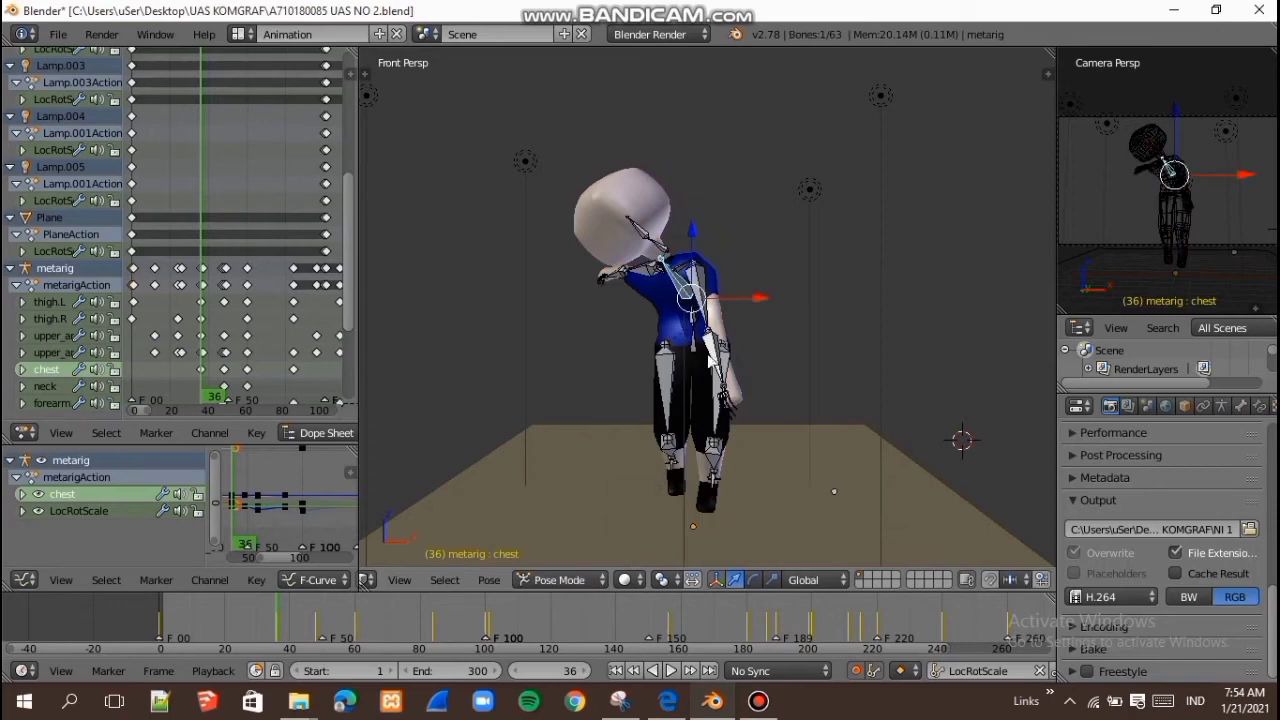
Step: Try to rotate the left forearm bone in the pose at frame 36
right_click(712, 355)
key(r)
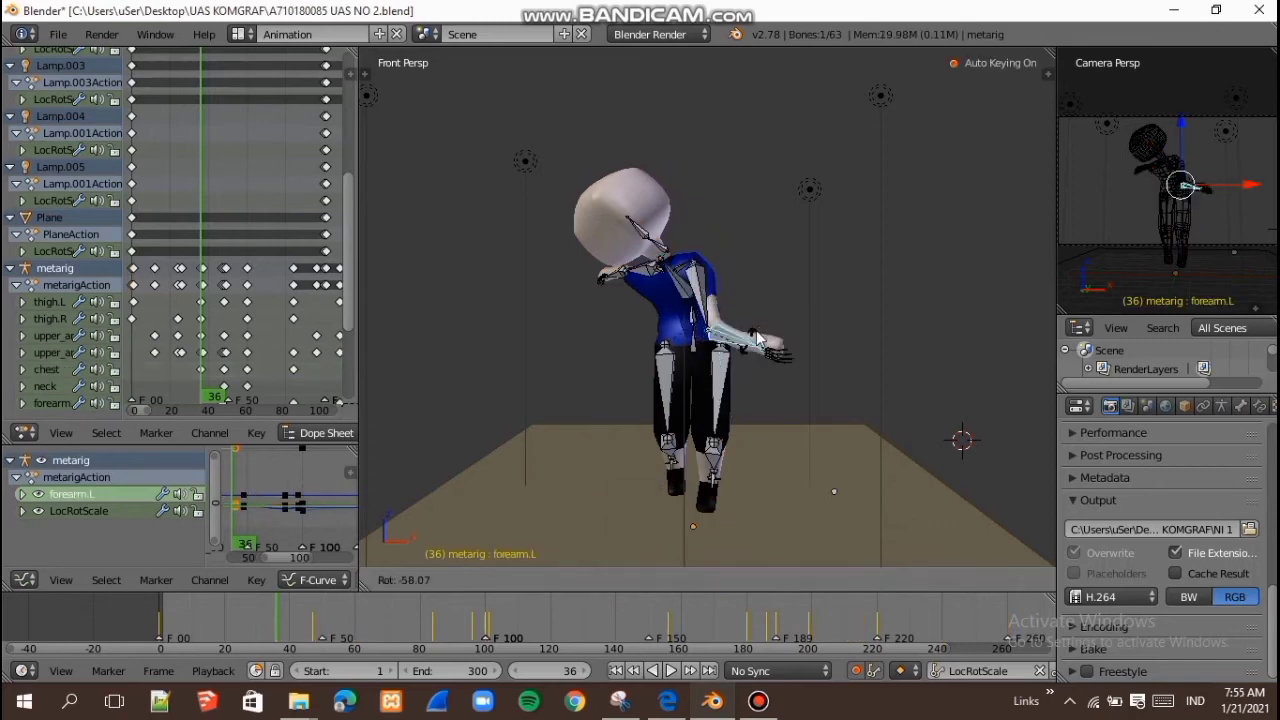
right_click(757, 324)
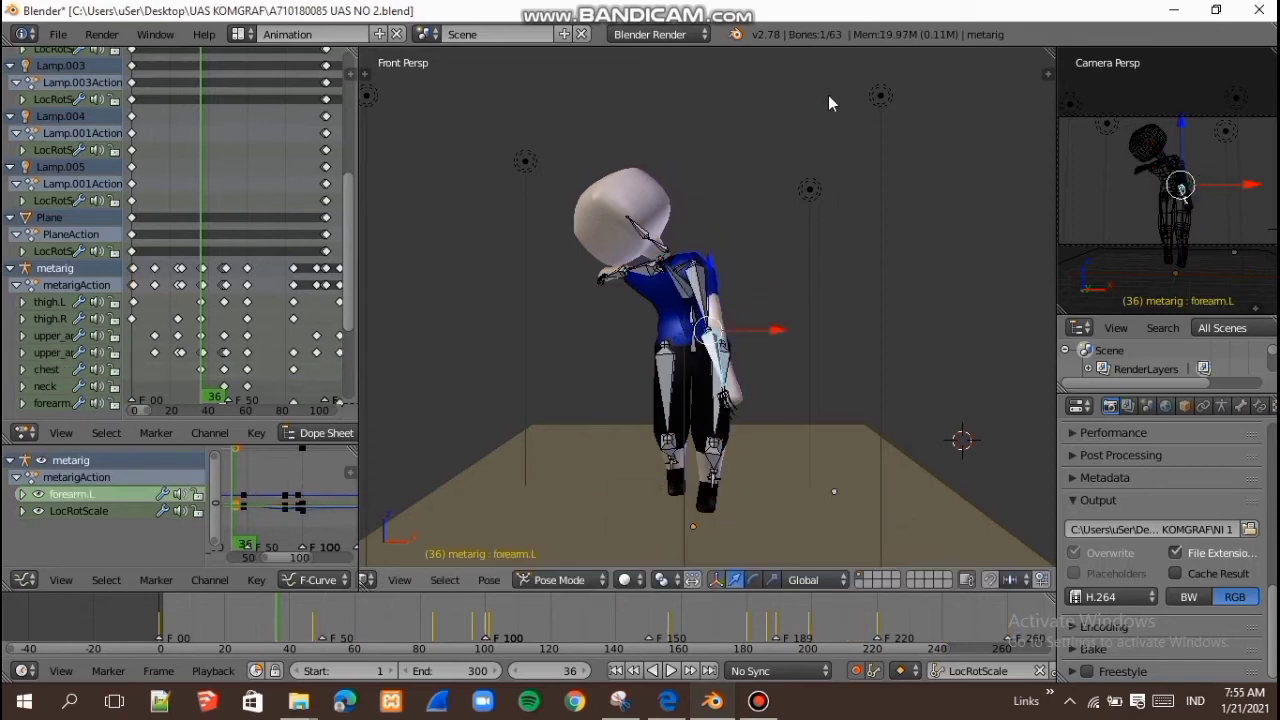
Step: Scrub the timeline back to frame 0 and examine the rig's pose there
drag(745, 630, 150, 608)
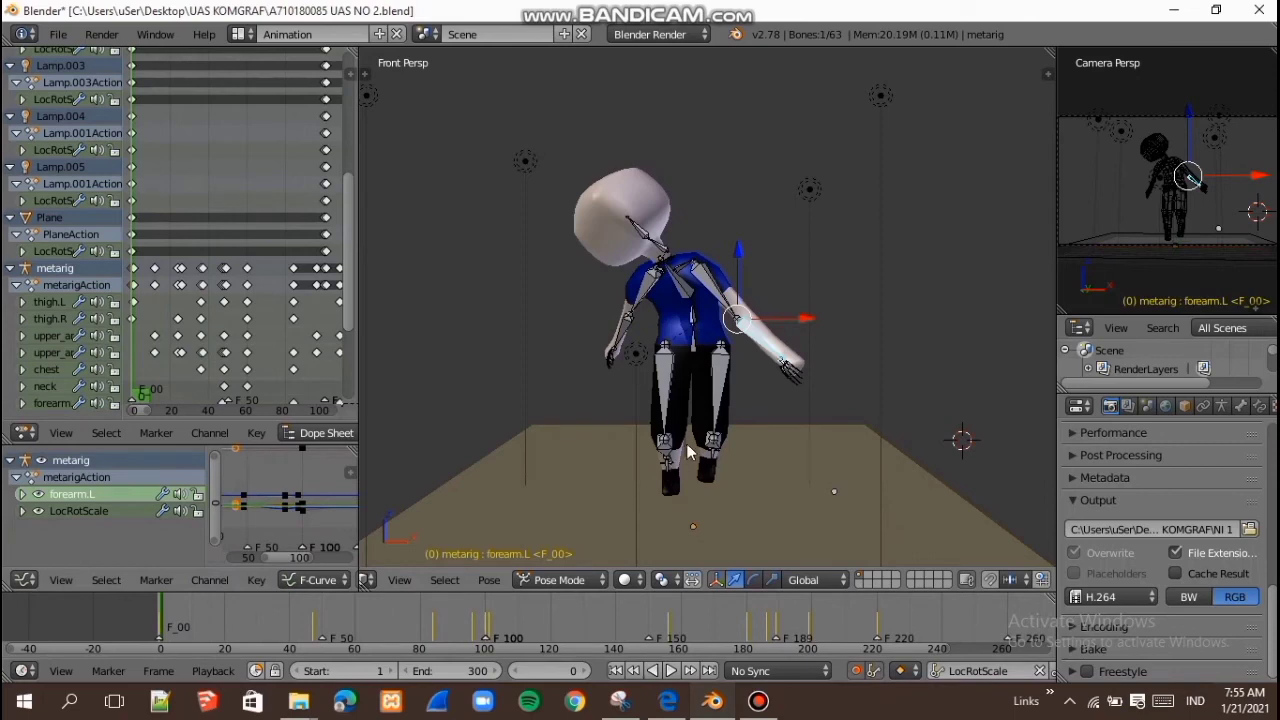
scroll(687, 445, up, 2)
scroll(687, 445, down, 2)
Step: Select all bones of the rig and try to move them together, then select only the left forearm bone
key(a)
key(a)
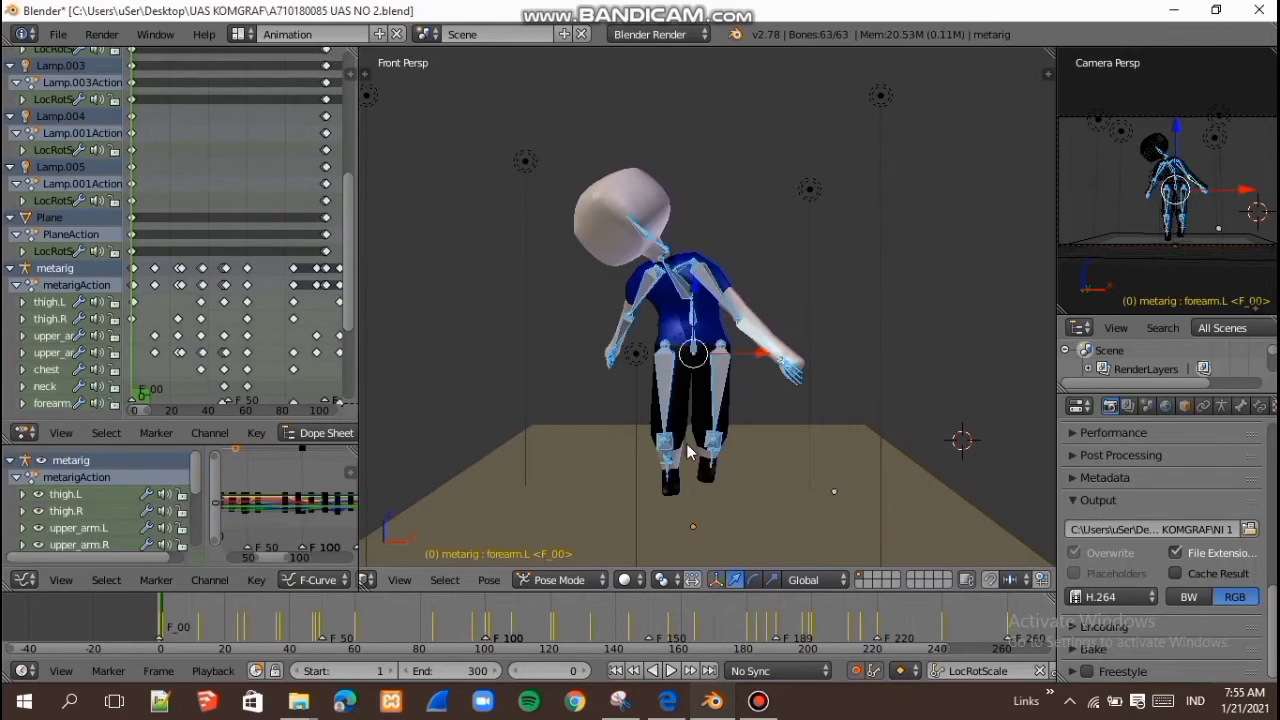
key(g)
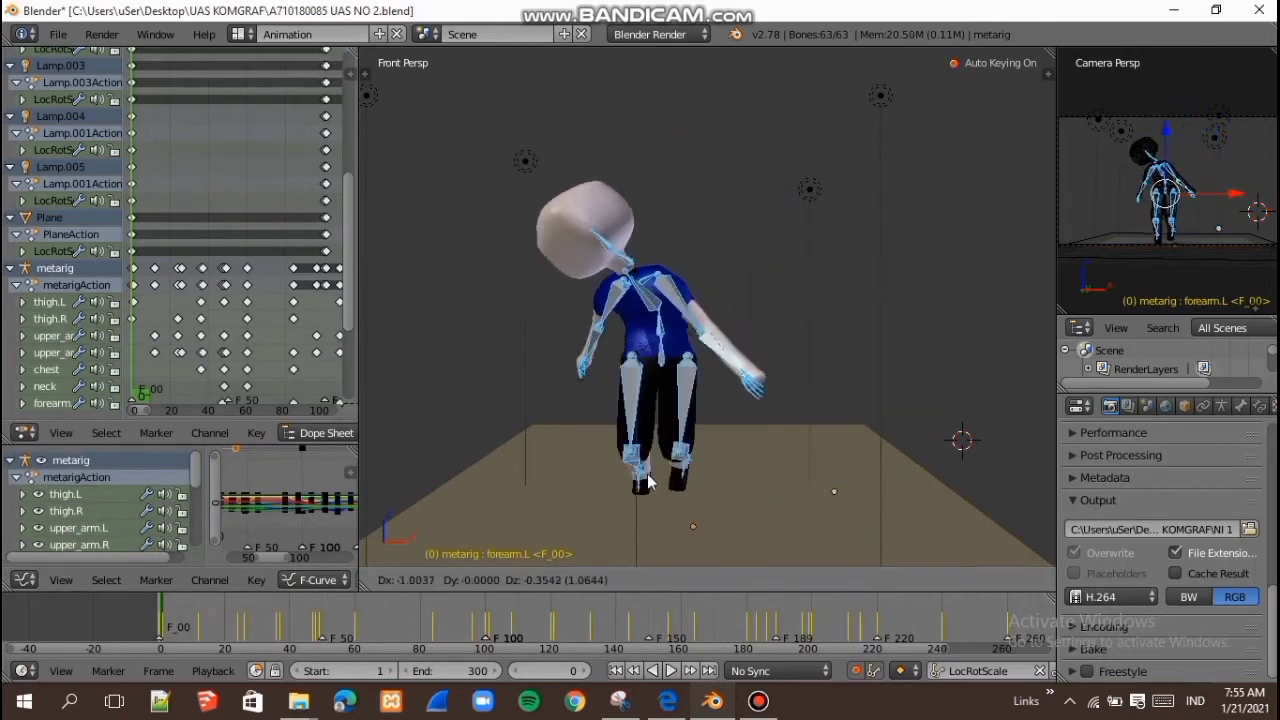
click(775, 384)
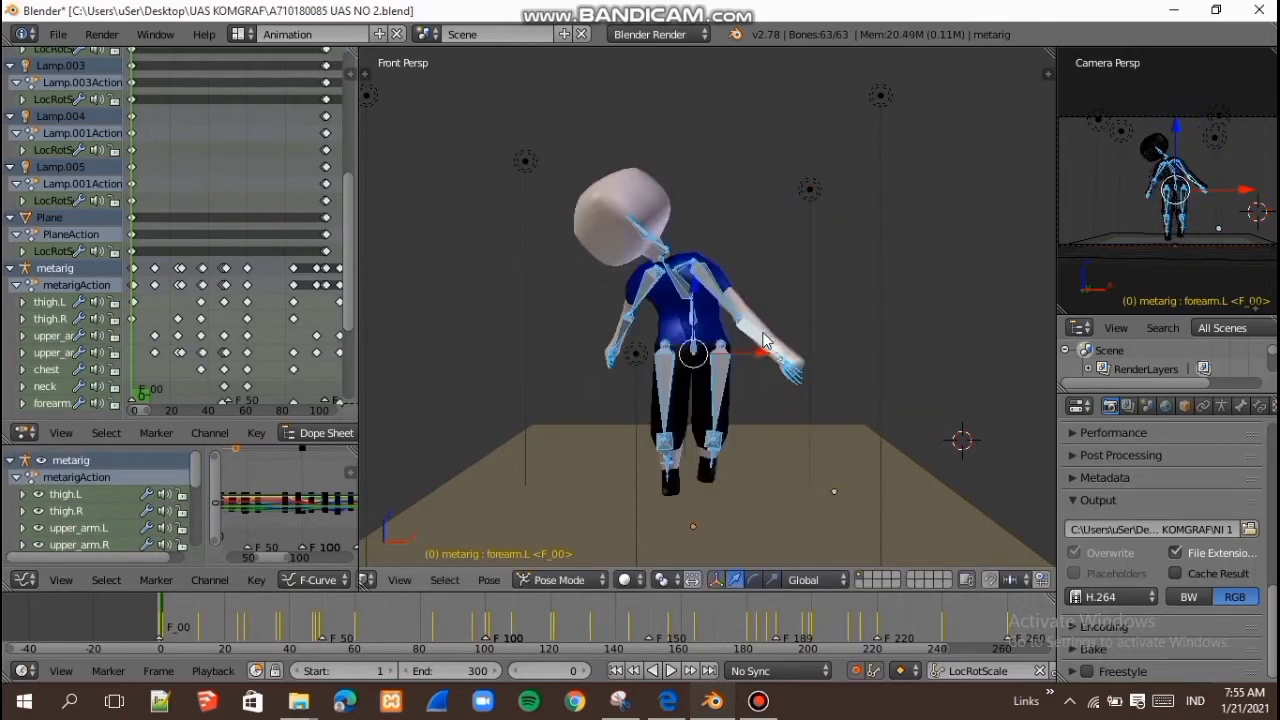
right_click(757, 346)
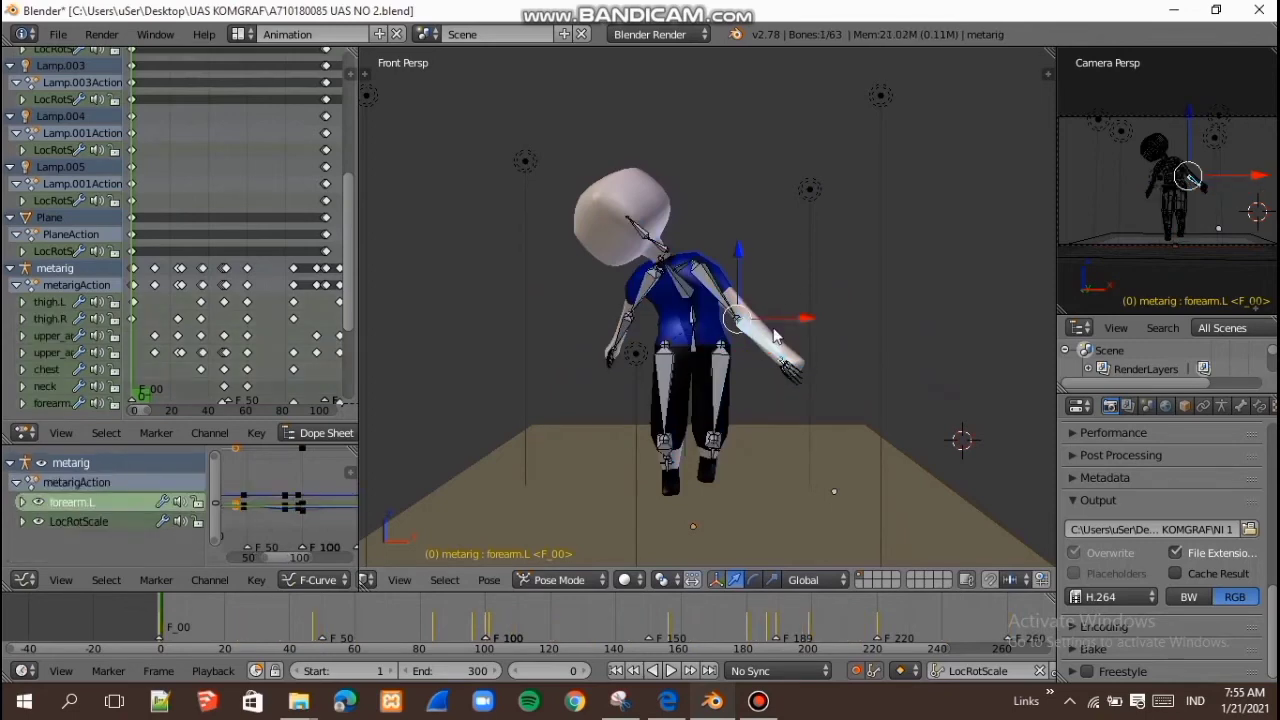
Step: Try to rotate the left forearm bone at frame 0, and try to scale all of the rig's bones together
key(r)
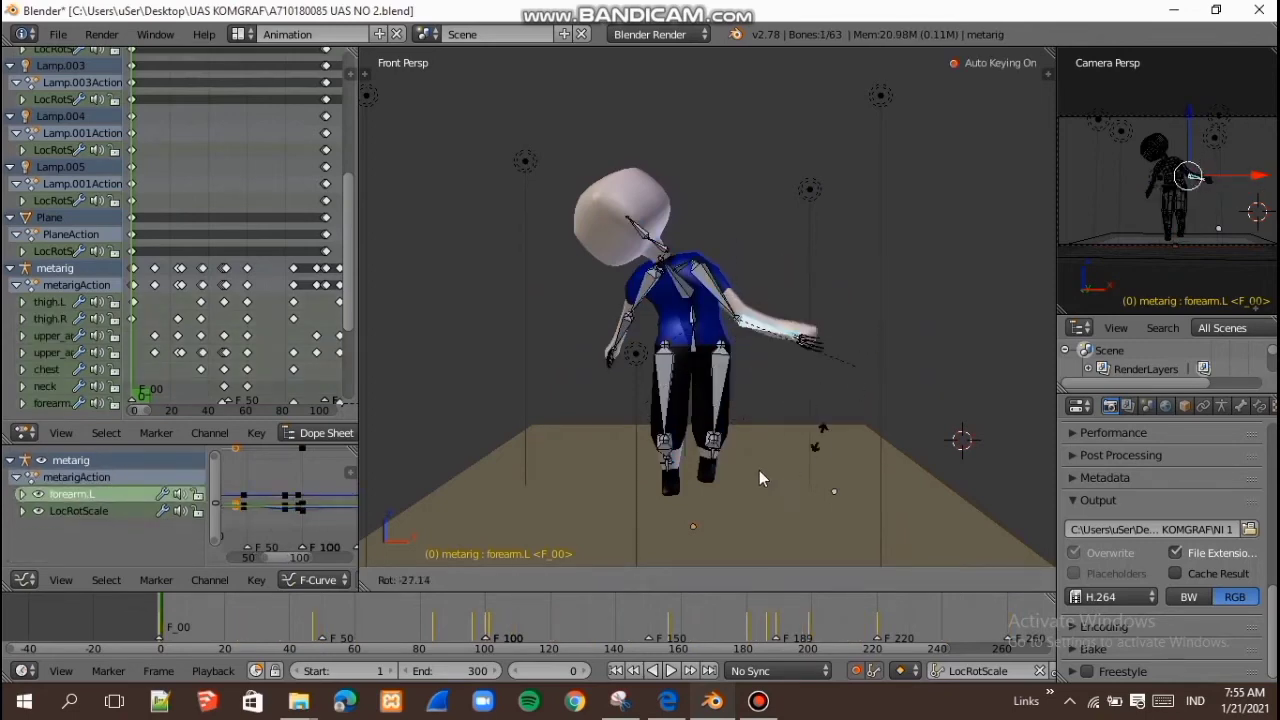
right_click(493, 410)
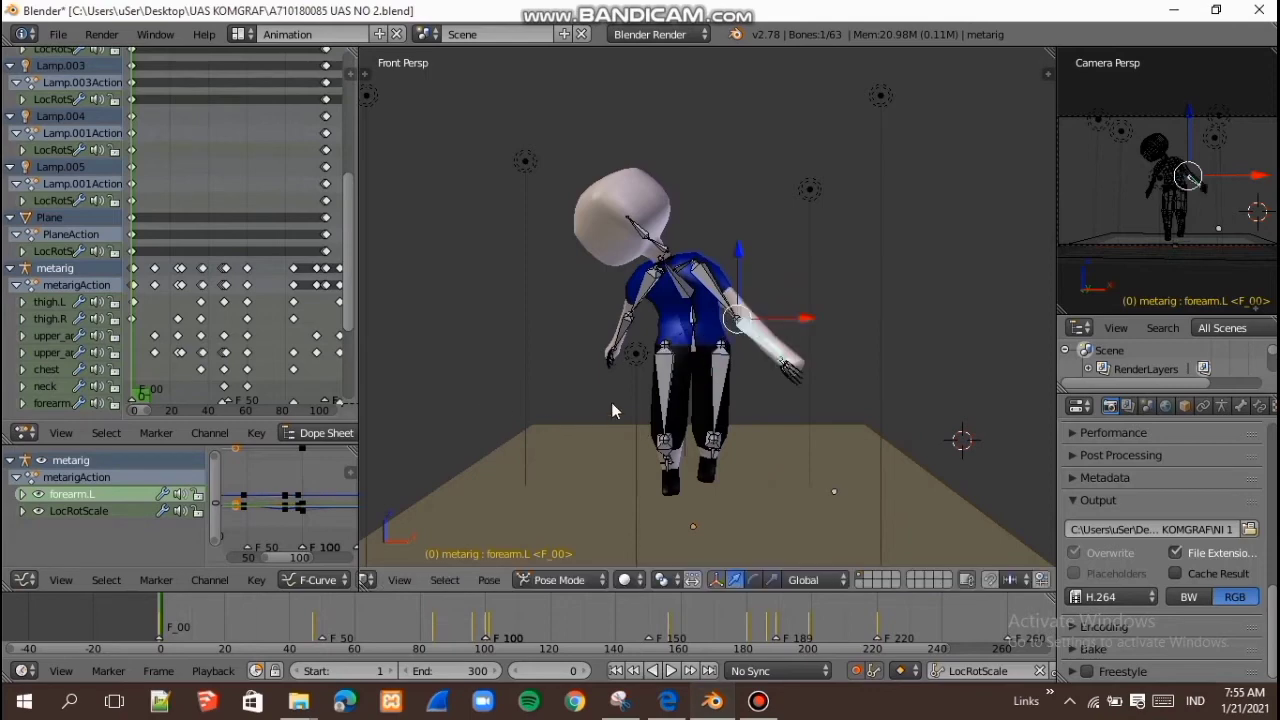
right_click(733, 316)
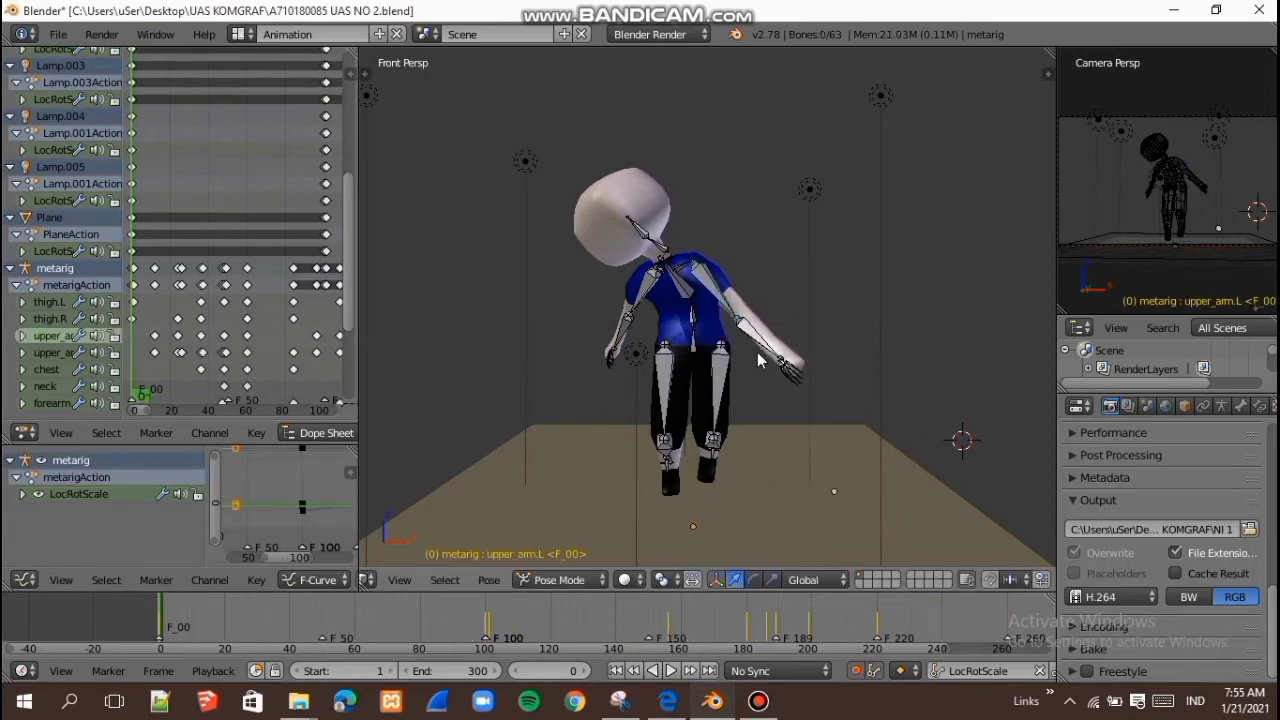
key(a)
key(s)
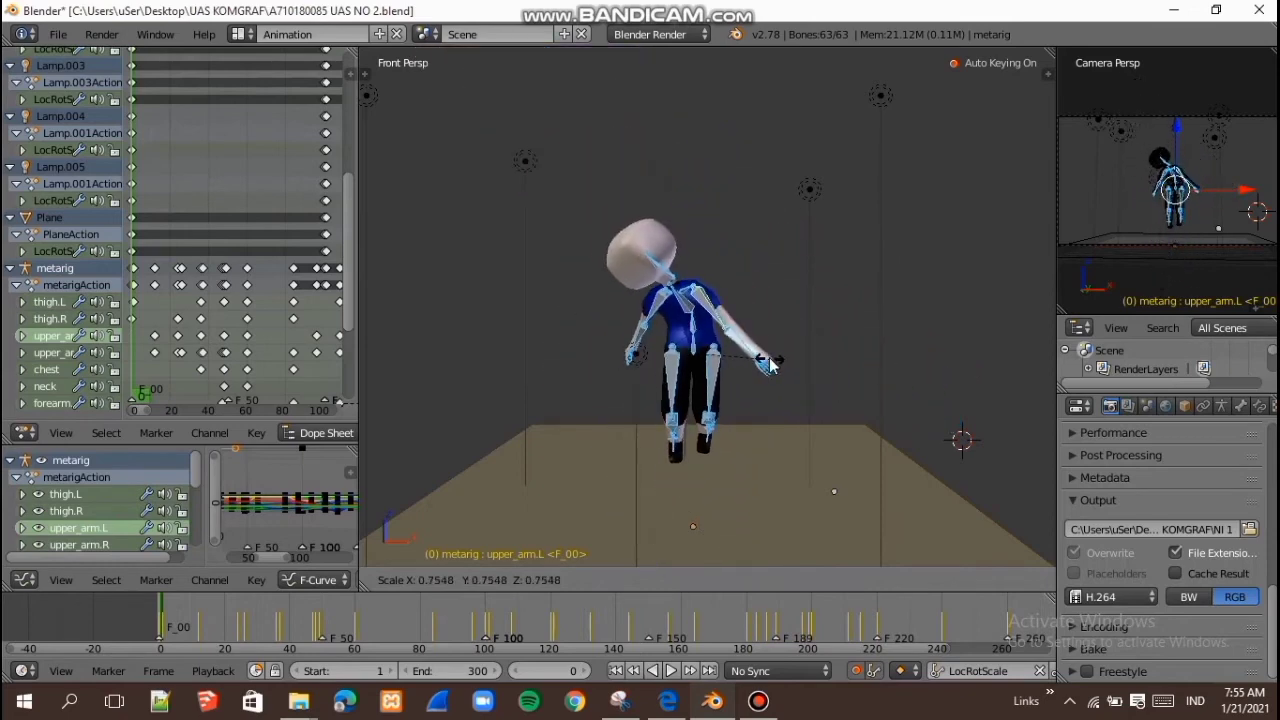
right_click(769, 359)
Step: Play the character's animation at several points along the timeline, and return to frame 0
key(alt+a)
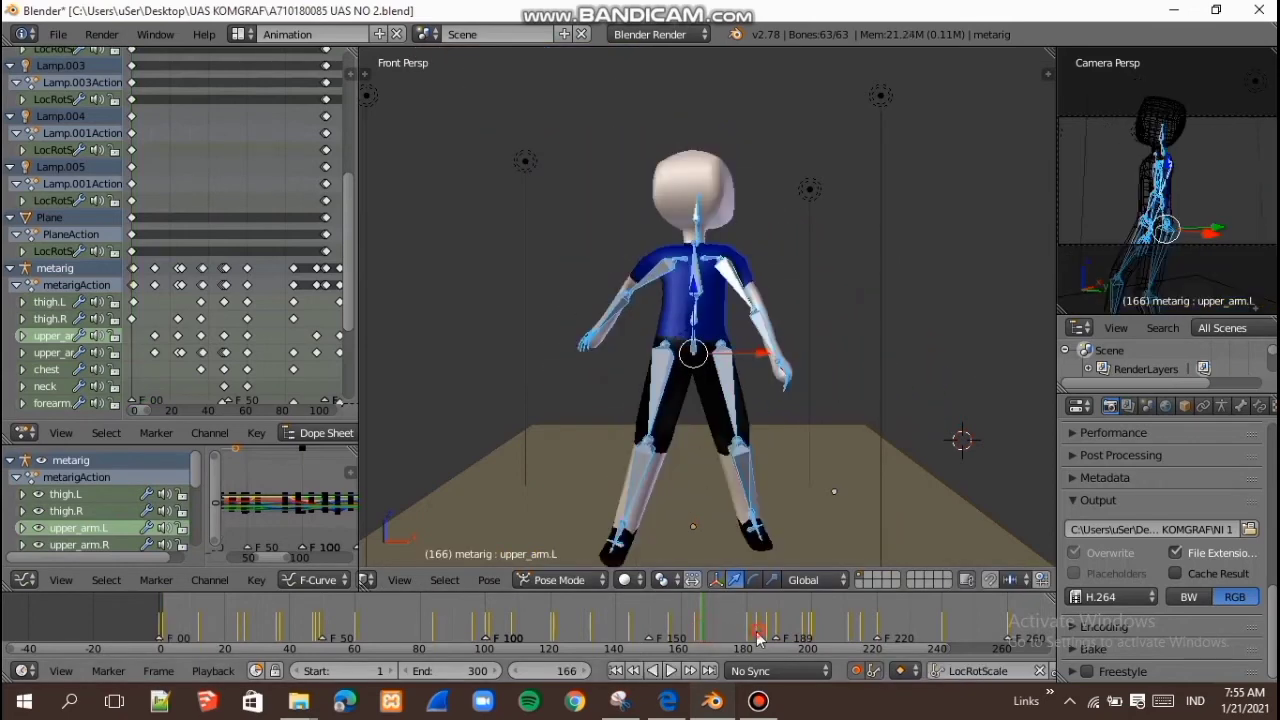
key(alt+a)
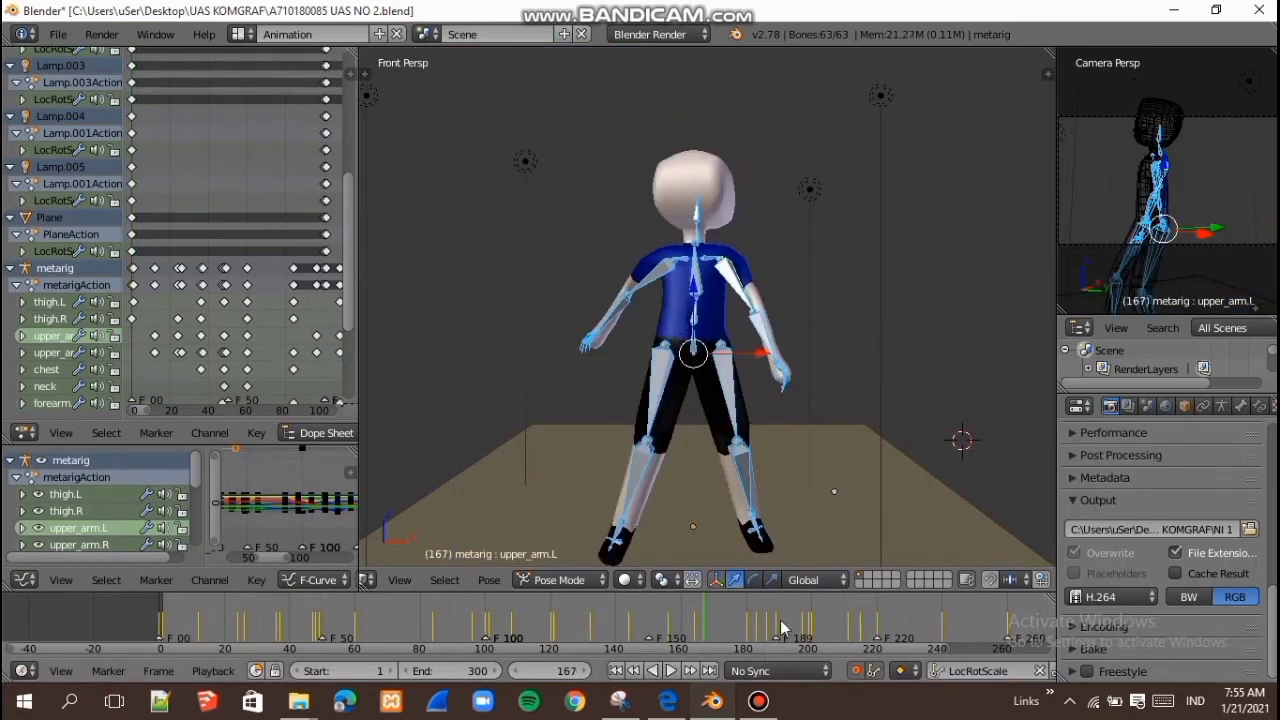
ctrl+scroll(520, 625, down, 5)
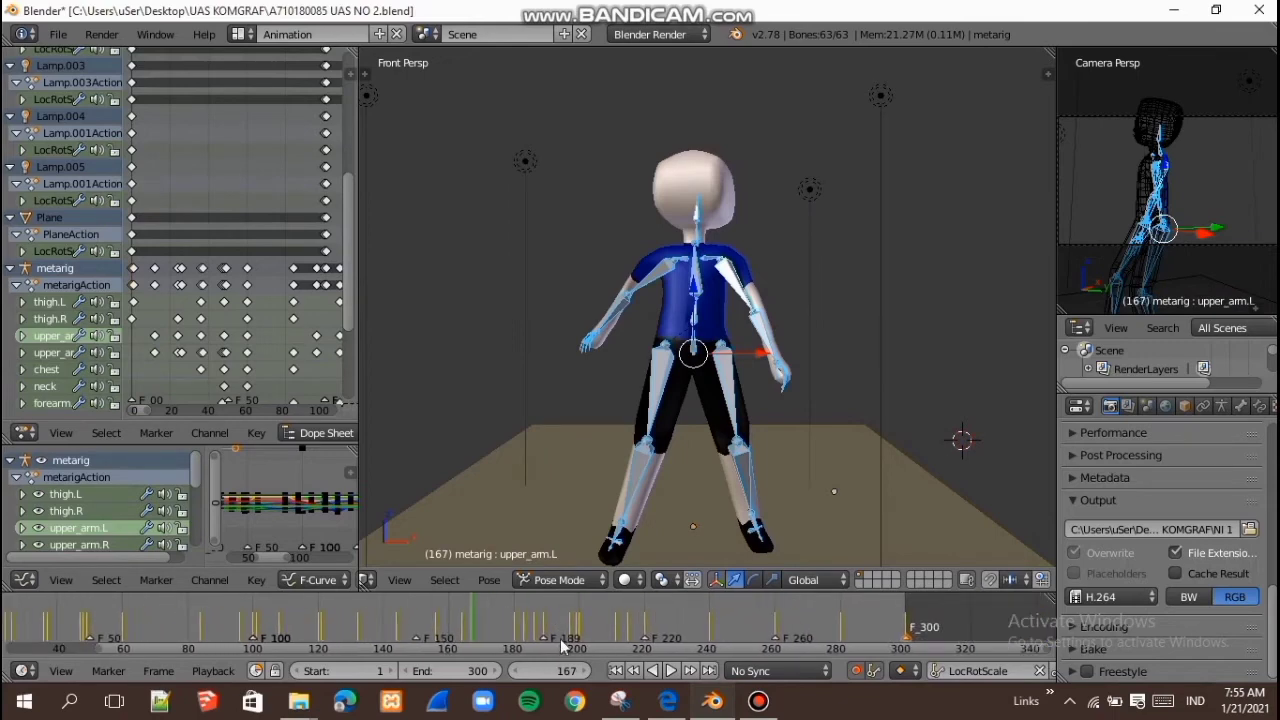
click(821, 630)
key(alt+a)
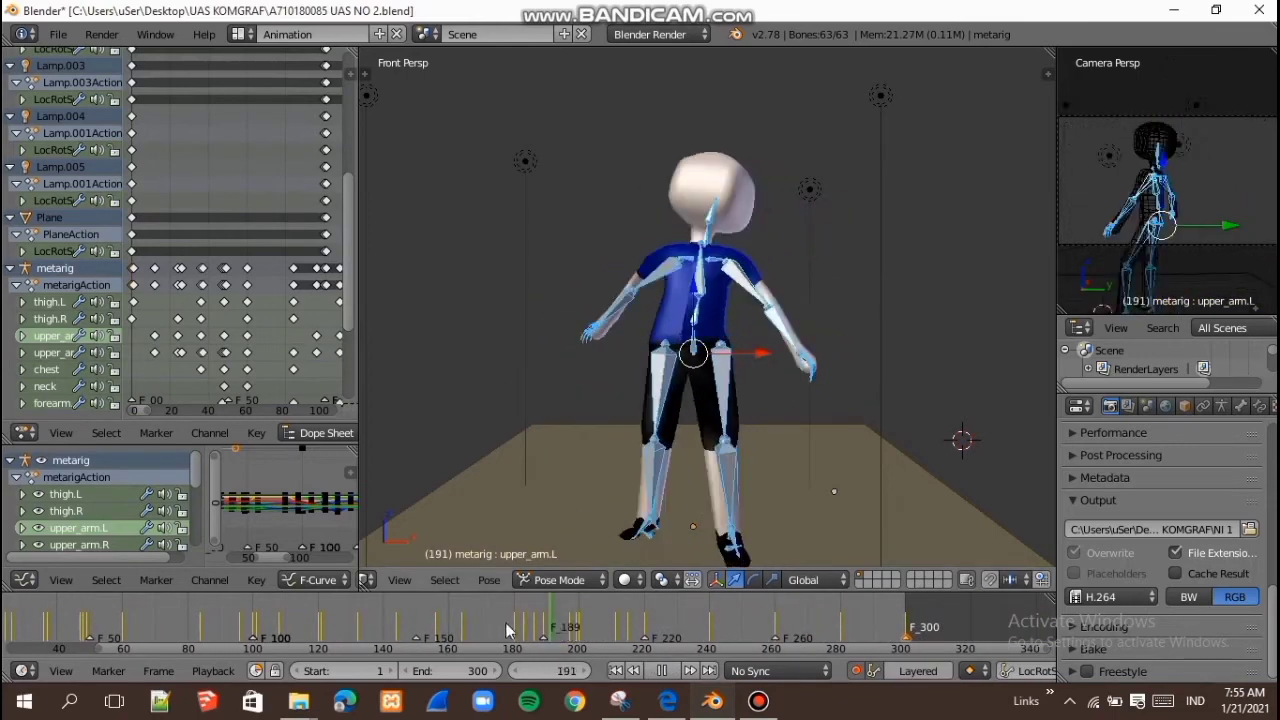
key(alt+a)
scroll(502, 614, down, 1)
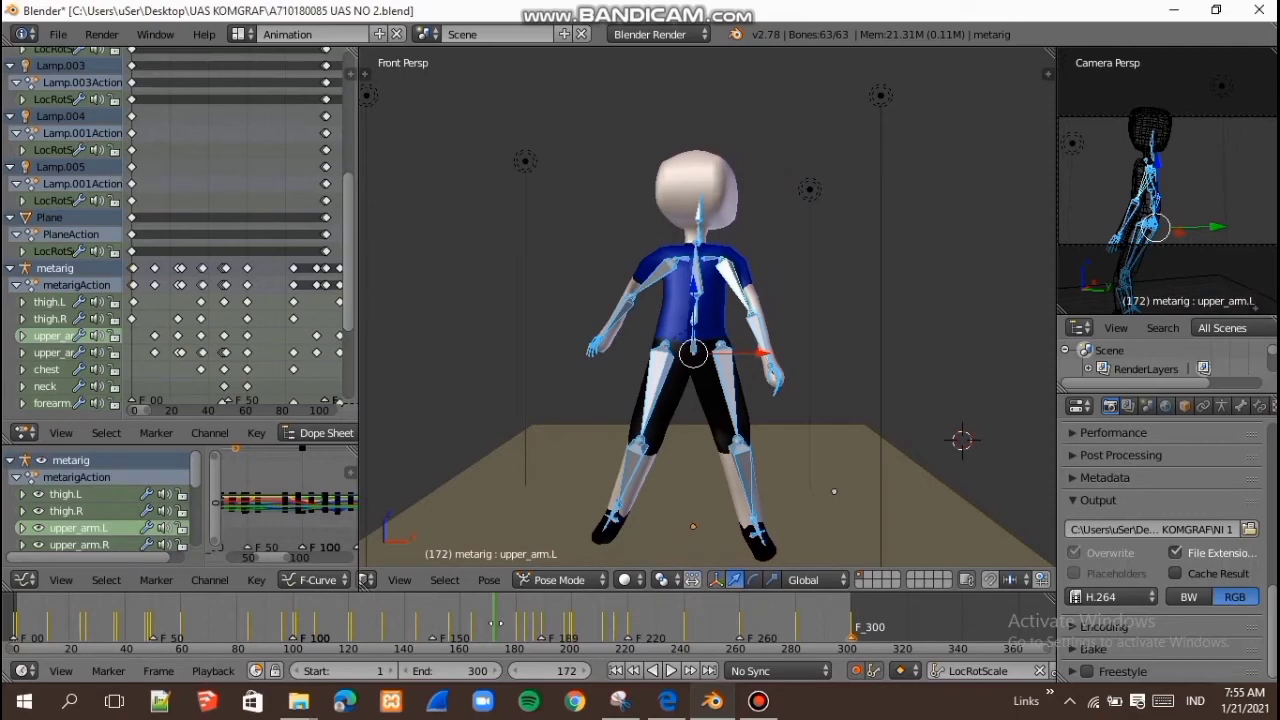
ctrl+scroll(494, 624, up, 5)
key(alt+a)
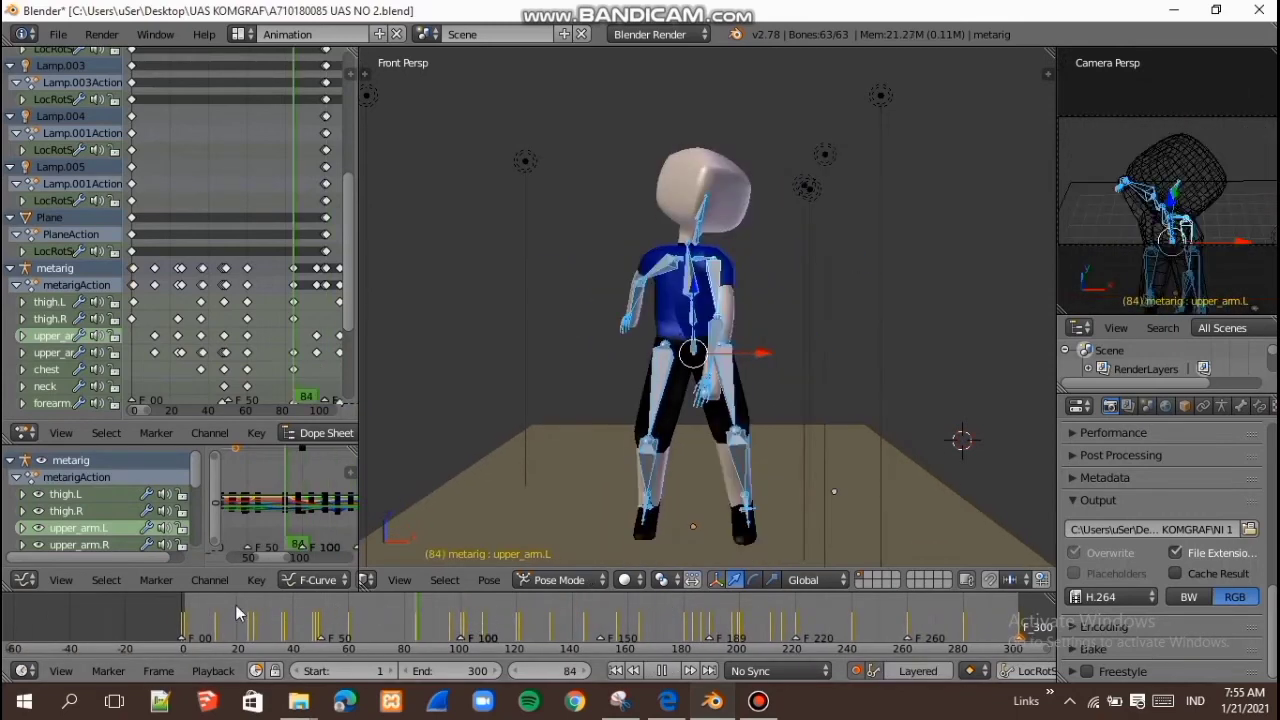
key(Escape)
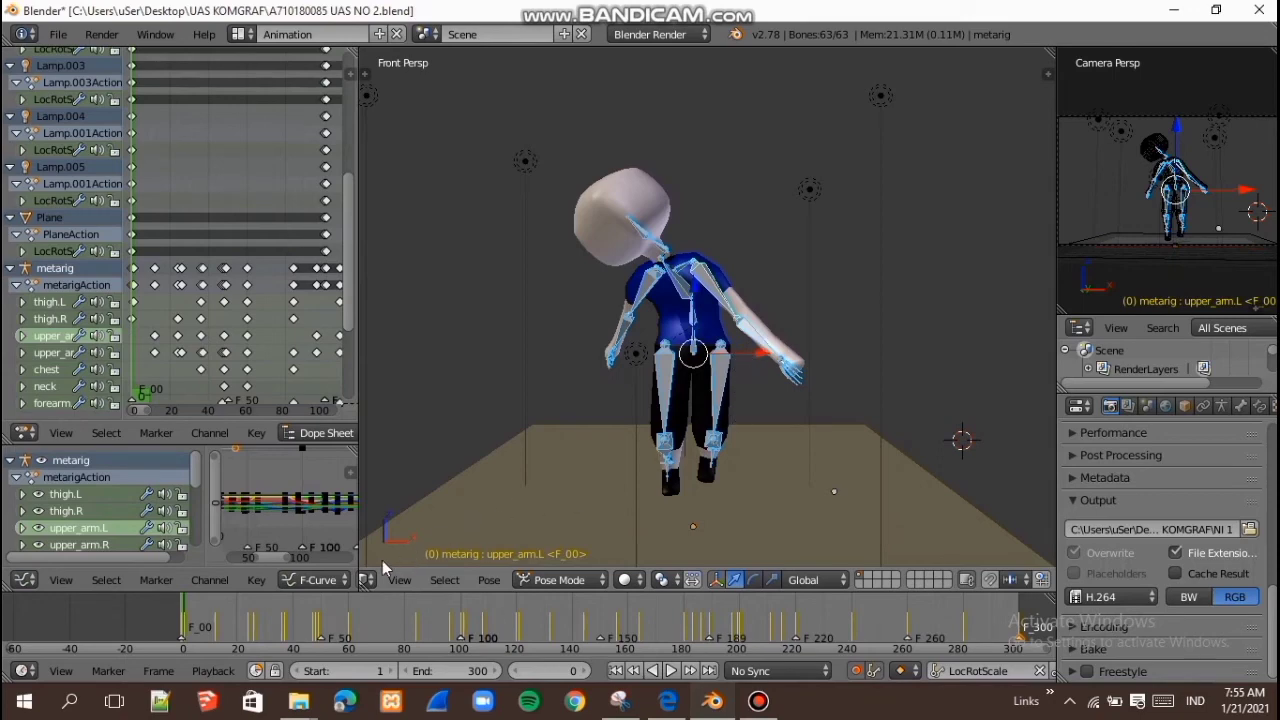
Step: Check the rig's front-view pose at the markers for frames 50, 100, 150, 189, 220 and 260, and return to frame 50
click(322, 648)
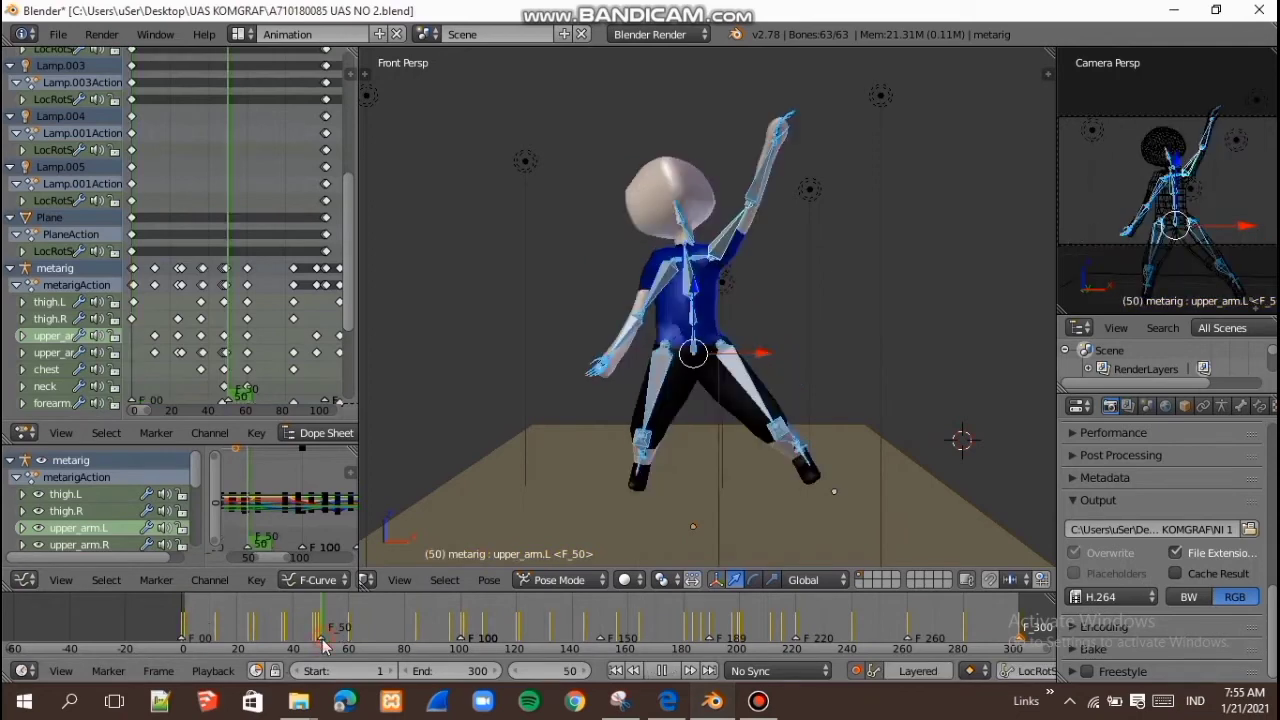
click(461, 637)
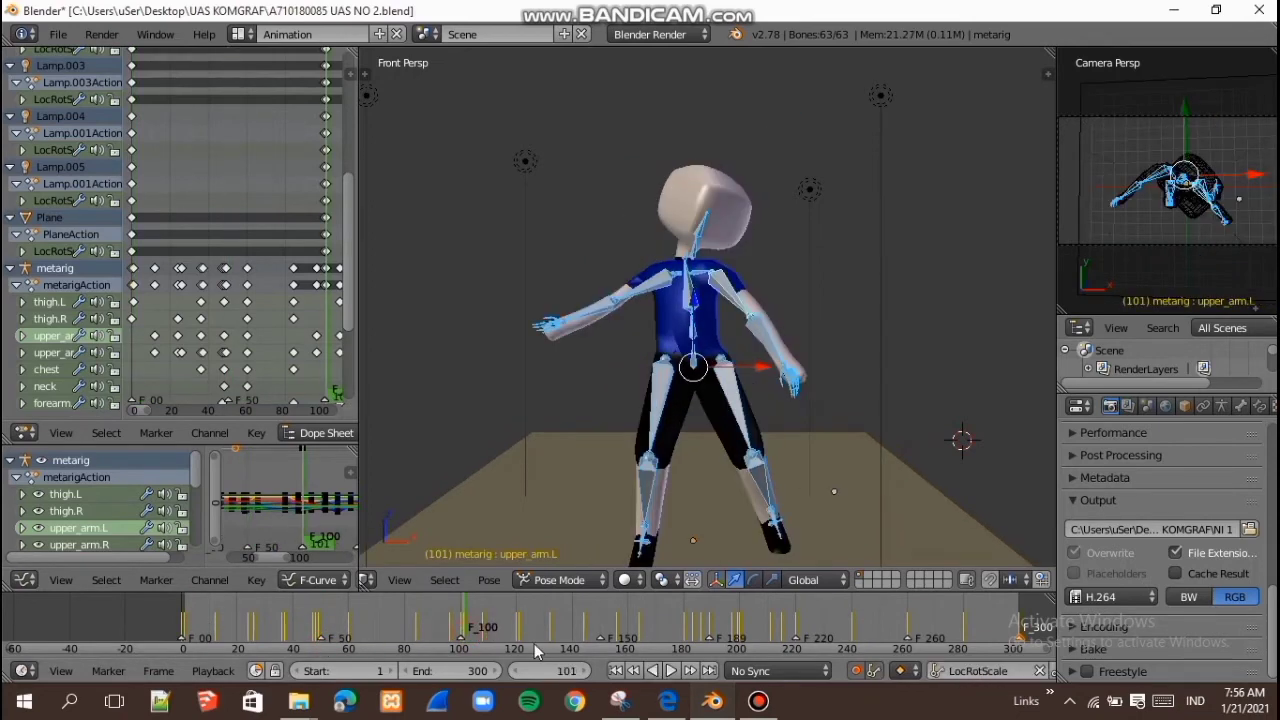
click(599, 639)
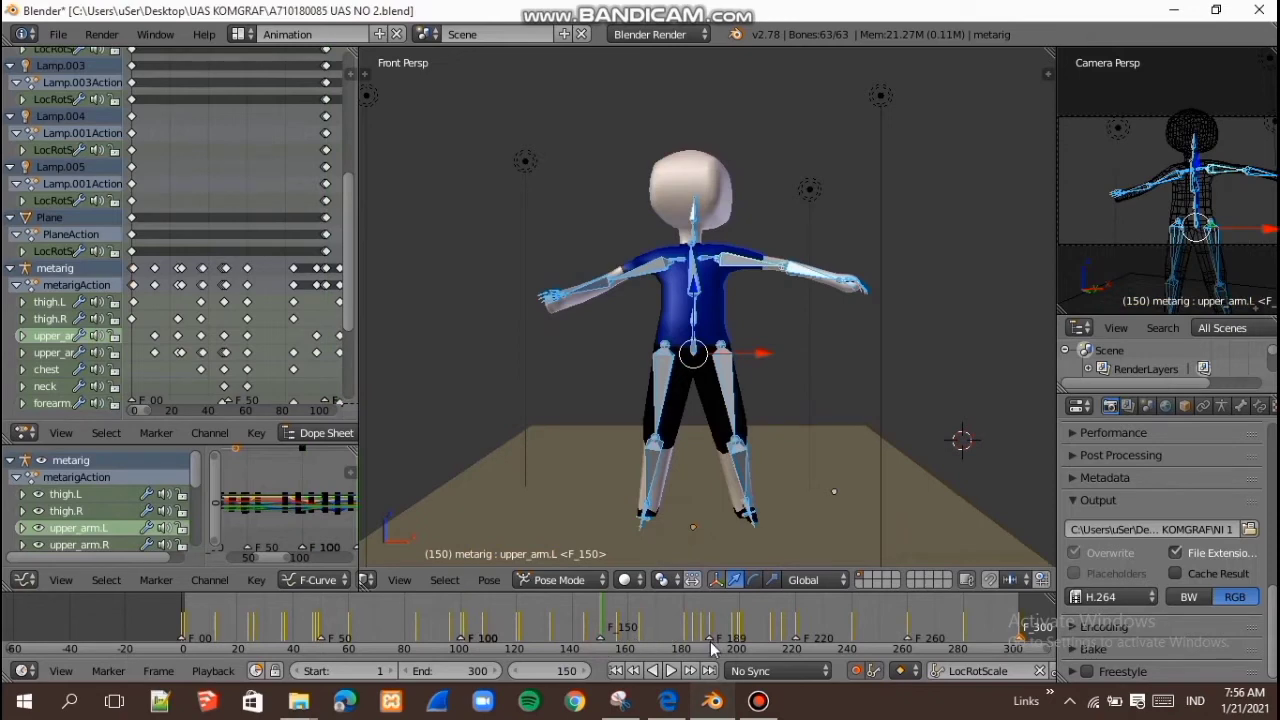
click(710, 639)
click(796, 640)
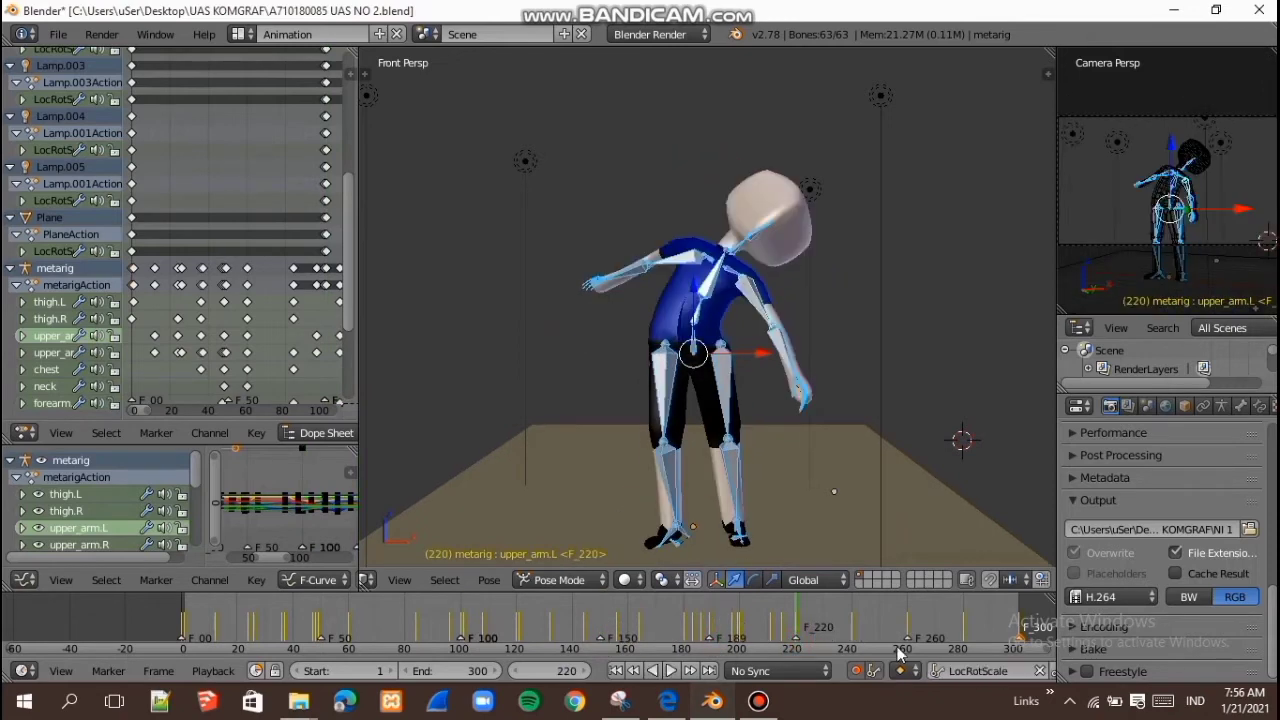
click(906, 648)
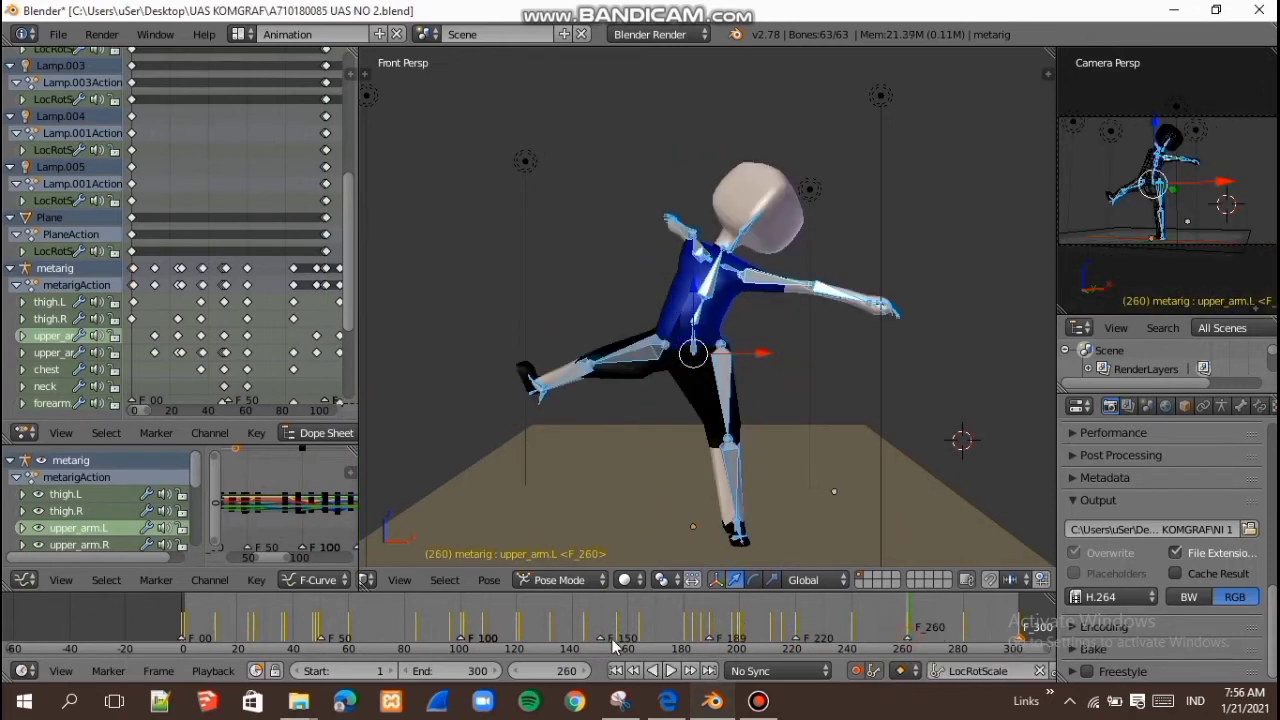
click(120, 672)
click(320, 640)
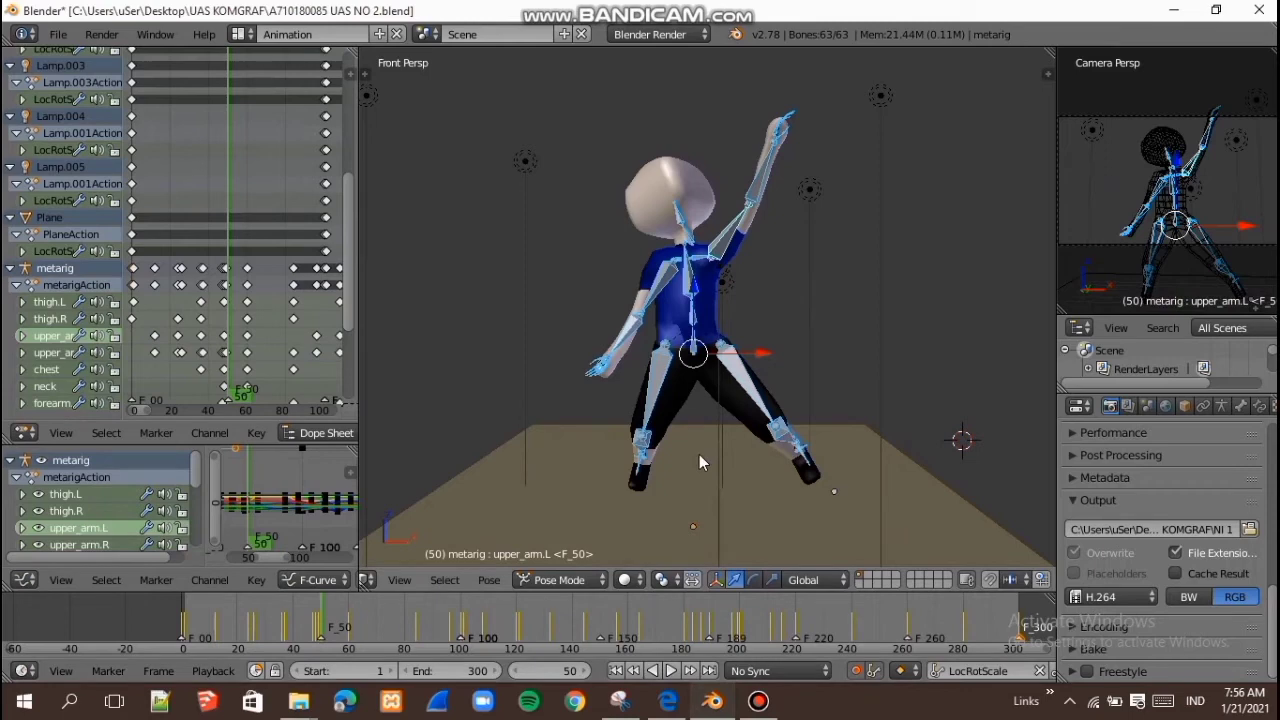
Step: Preview the animation through the camera, starting from the beginning of the timeline
key(KP_0)
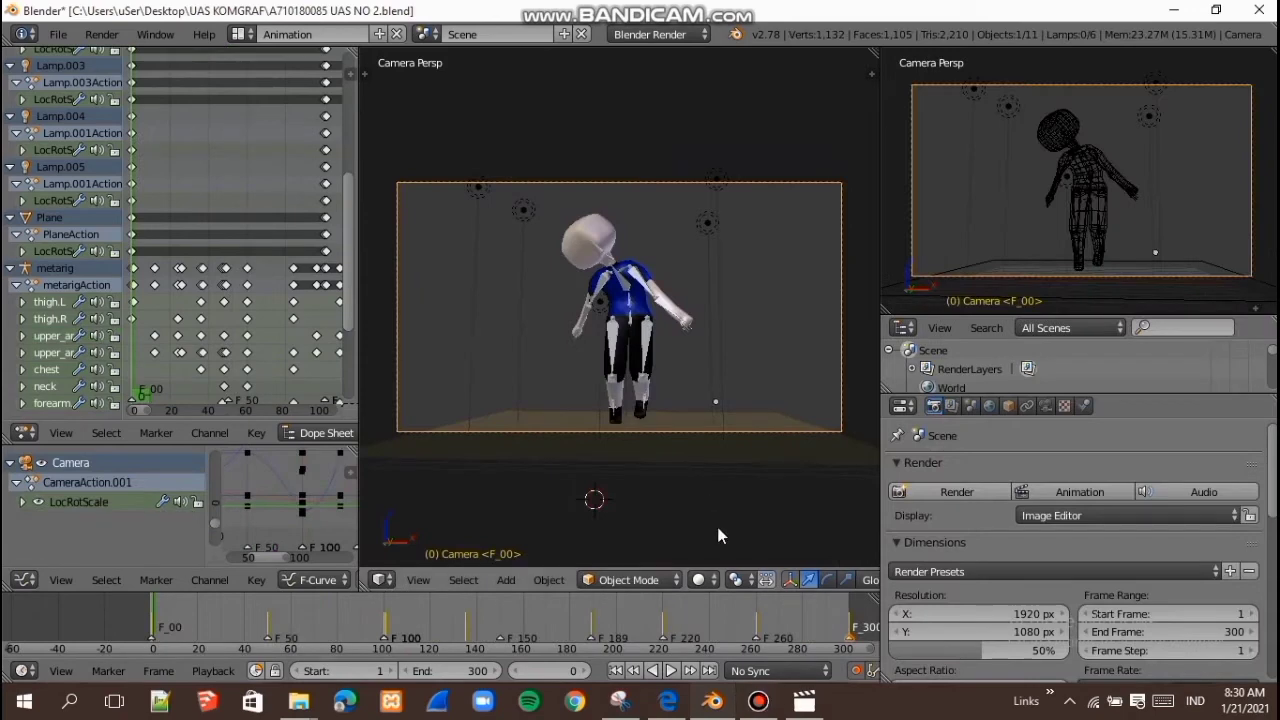
click(270, 634)
key(alt+a)
click(142, 626)
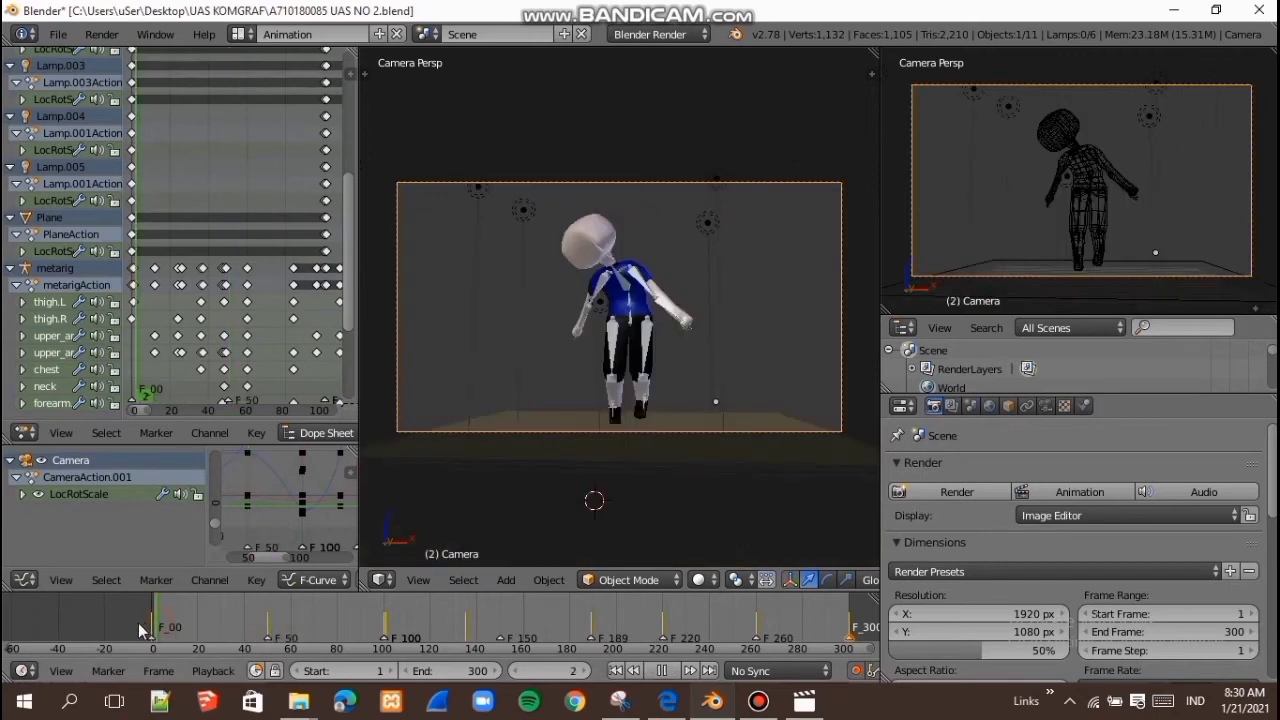
Step: In front view at frame 0, move the camera along the X axis well to the side of the character, and widen the viewport
key(KP_0)
key(KP_1)
key(alt+a)
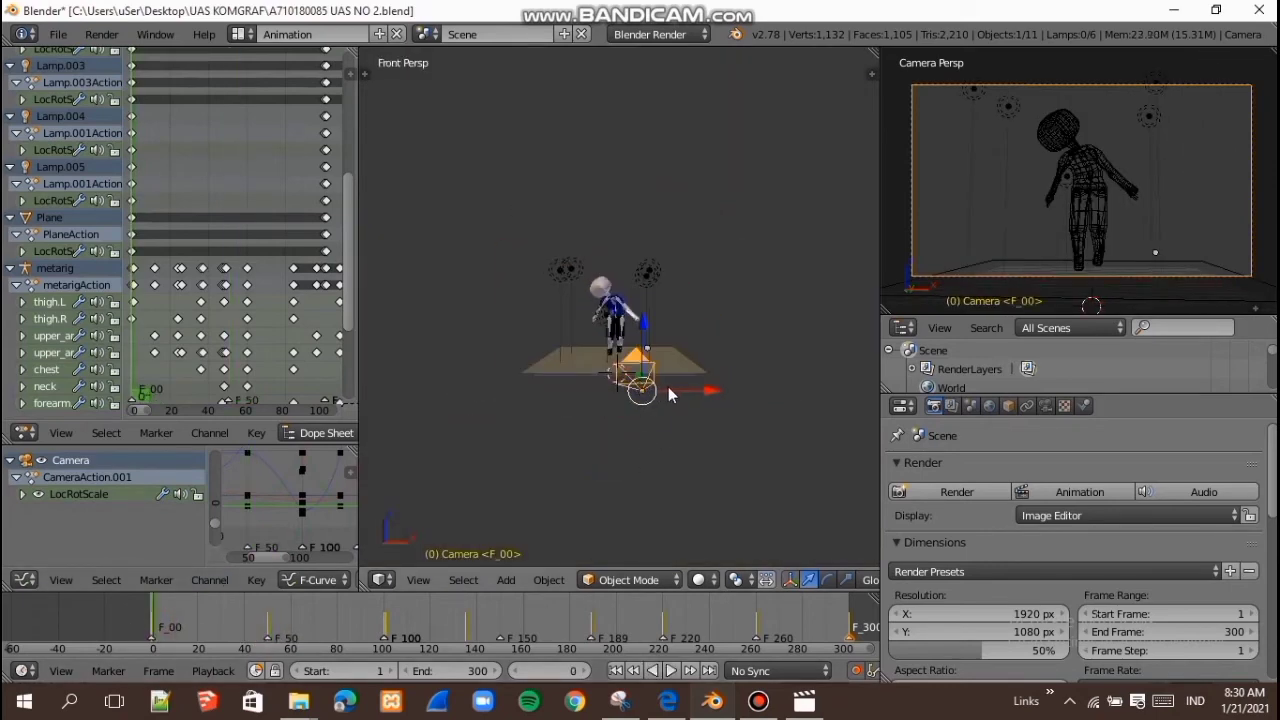
key(g)
key(x)
drag(725, 411, 806, 409)
drag(783, 331, 820, 350)
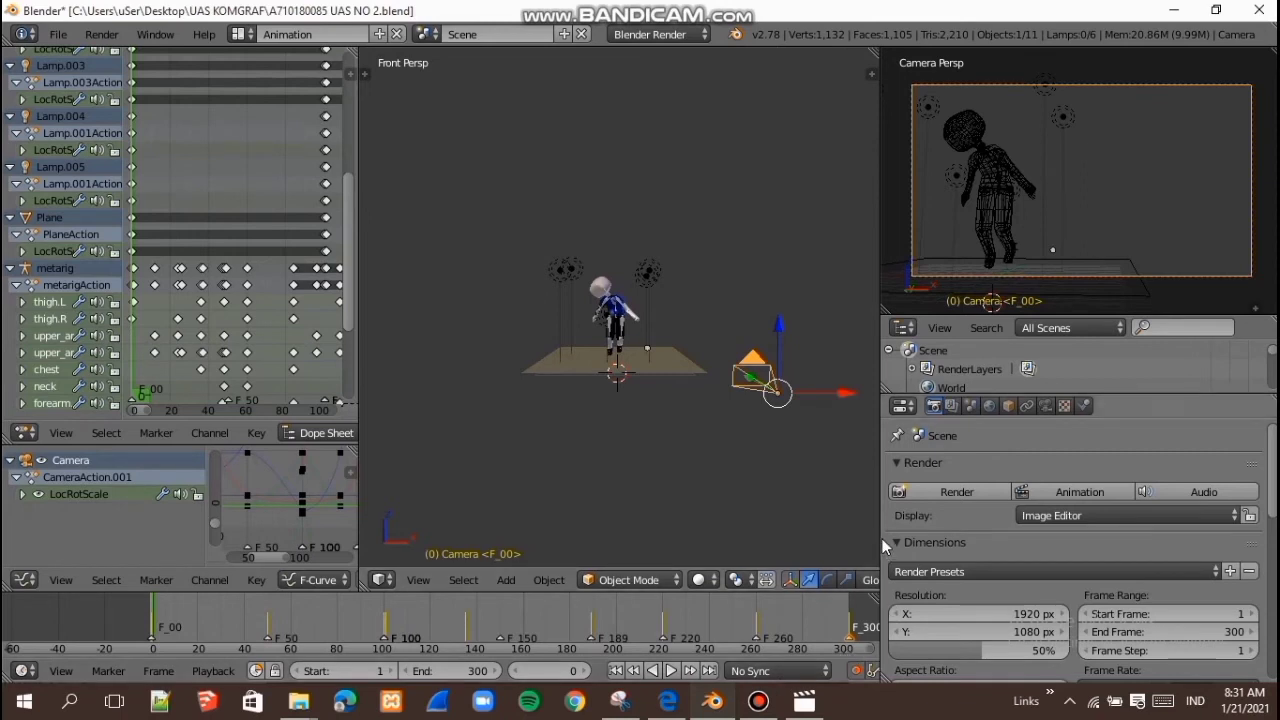
drag(880, 538, 968, 538)
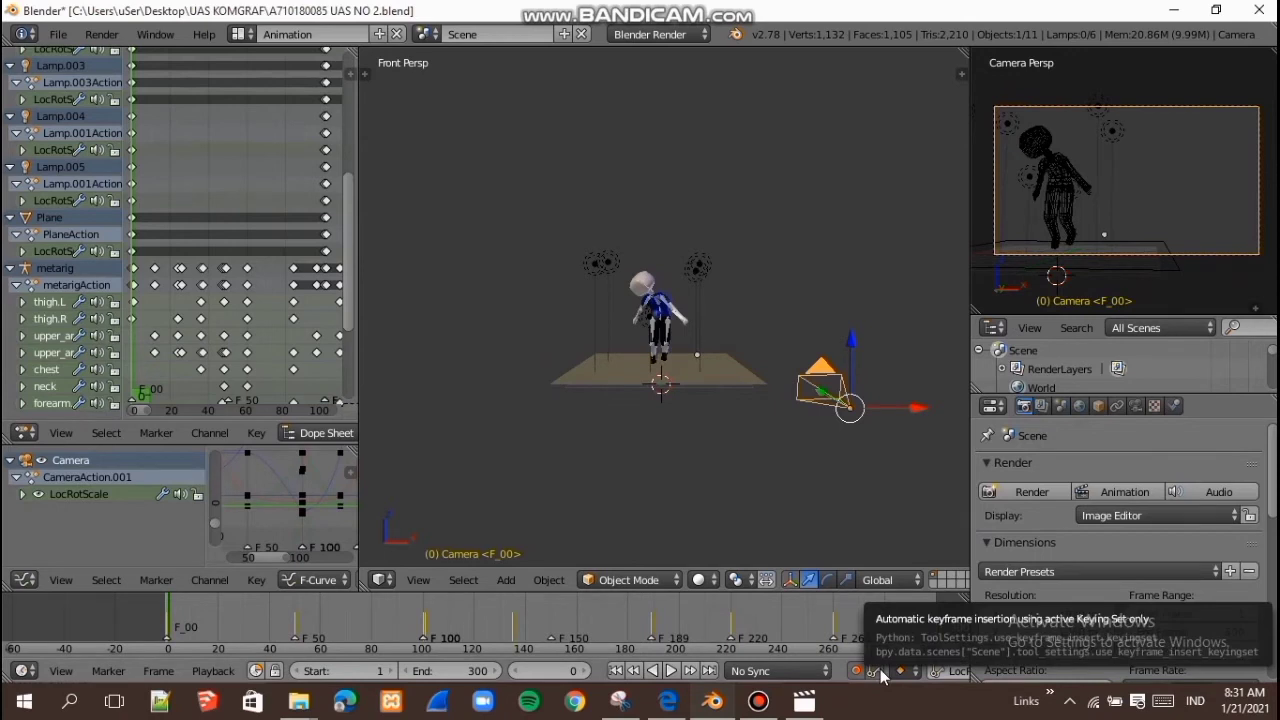
Step: Try to move the camera vertically along the Z axis at frame 0, and undo the move
click(879, 396)
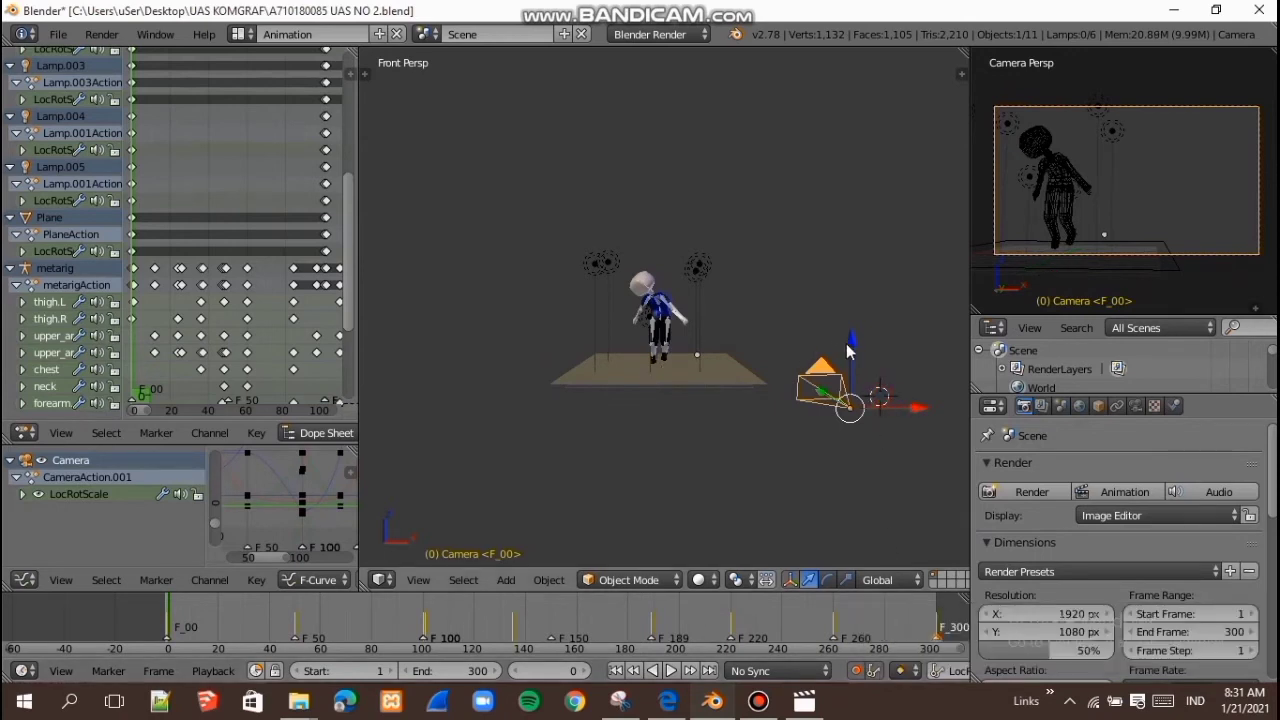
key(g)
key(z)
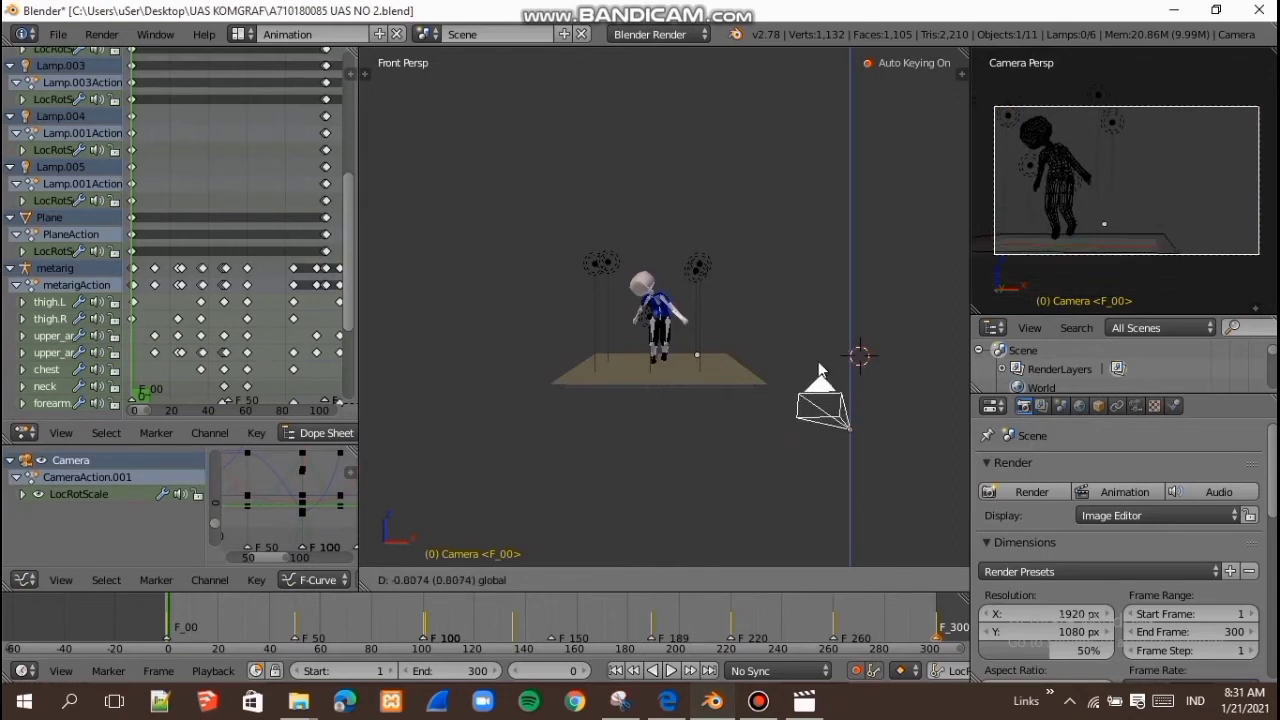
click(818, 370)
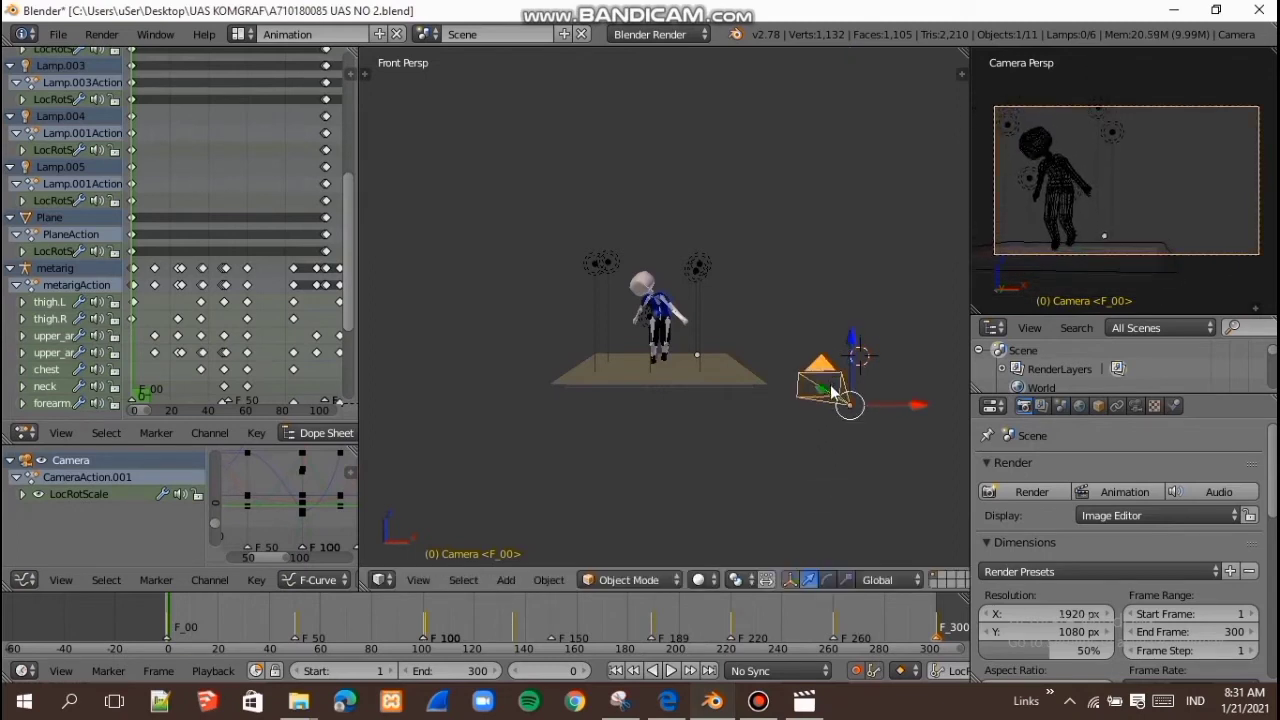
key(ctrl+z)
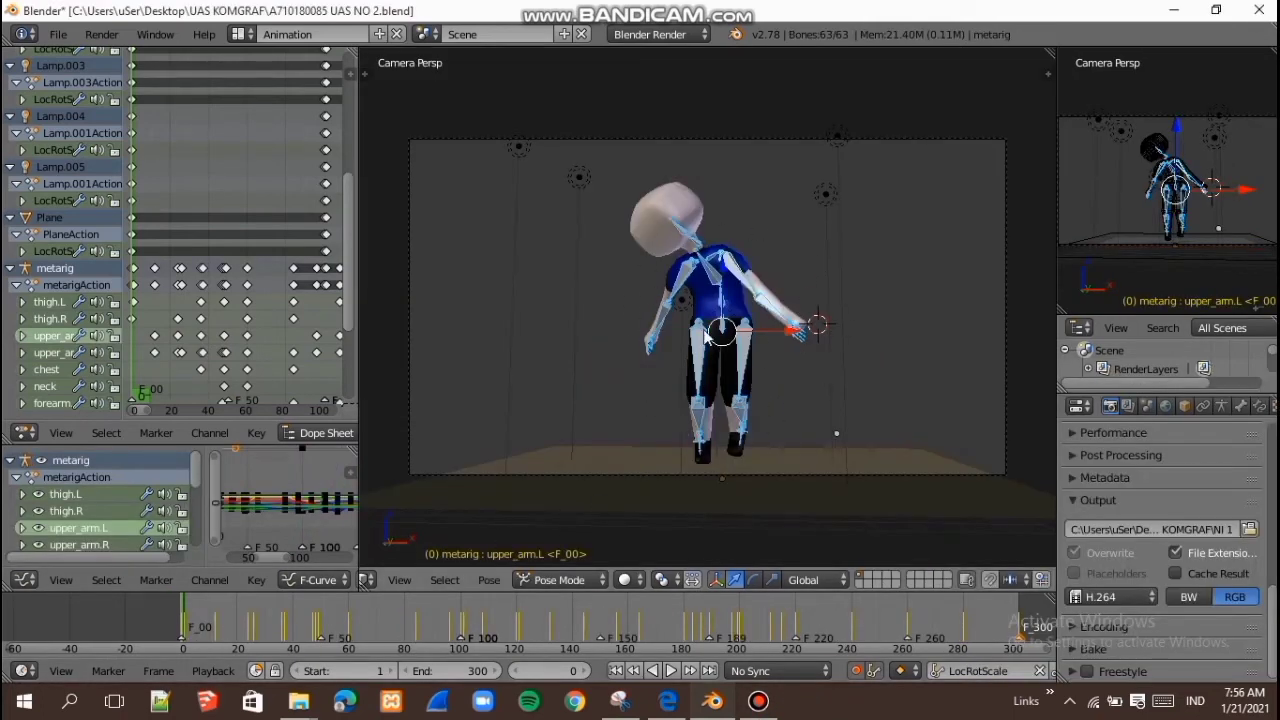
Step: Examine the camera's framing of the character at the markers for frames 50, 100, 150, 189, 220, 260 and 300
click(120, 683)
click(178, 522)
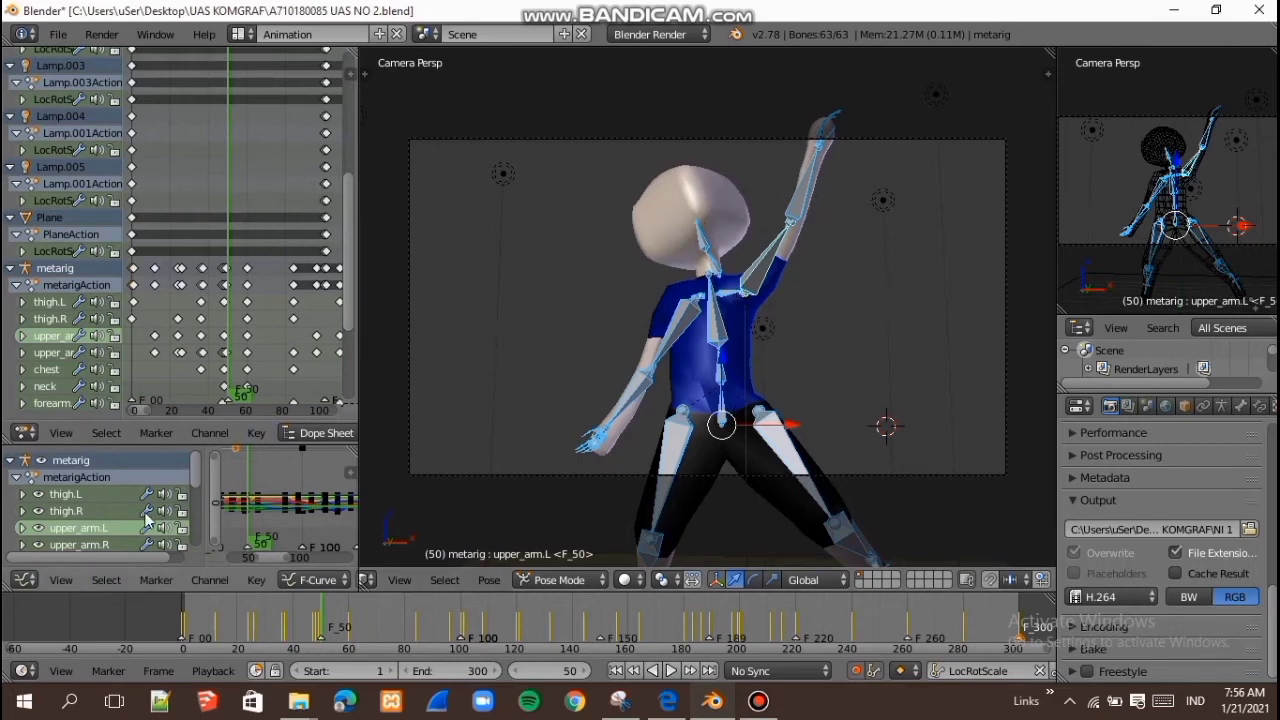
click(108, 670)
click(199, 519)
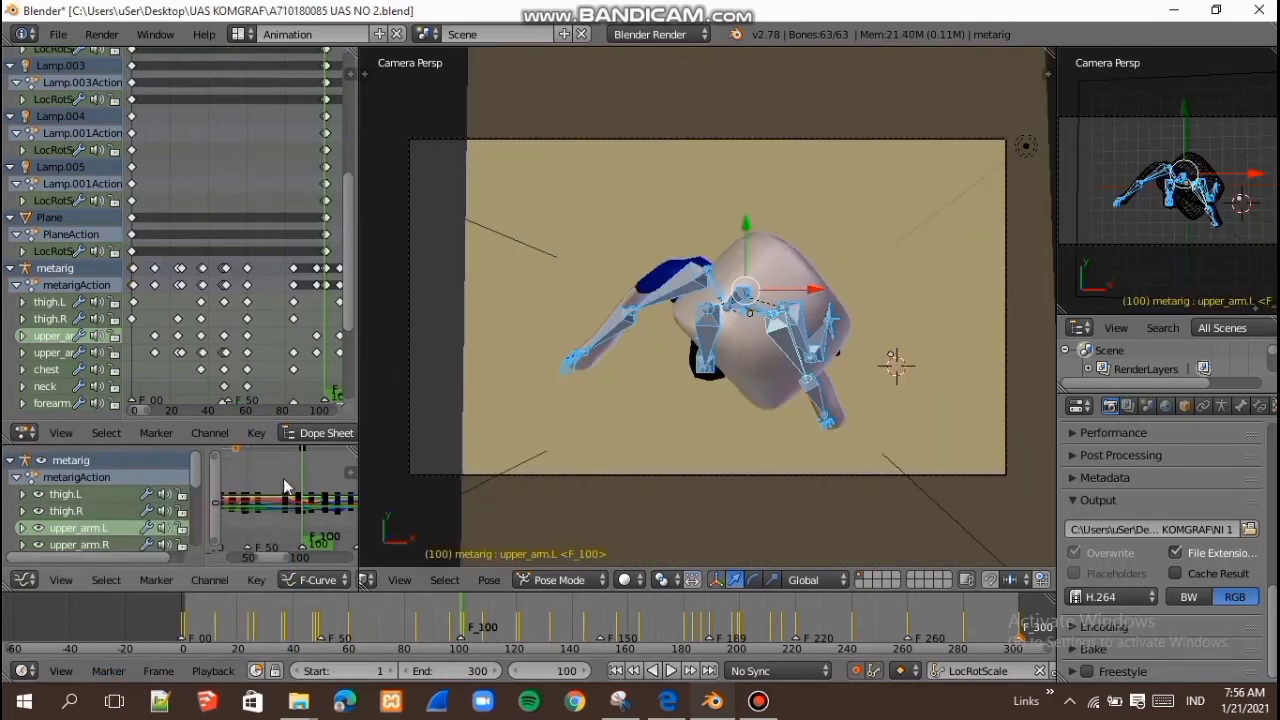
click(601, 638)
click(709, 636)
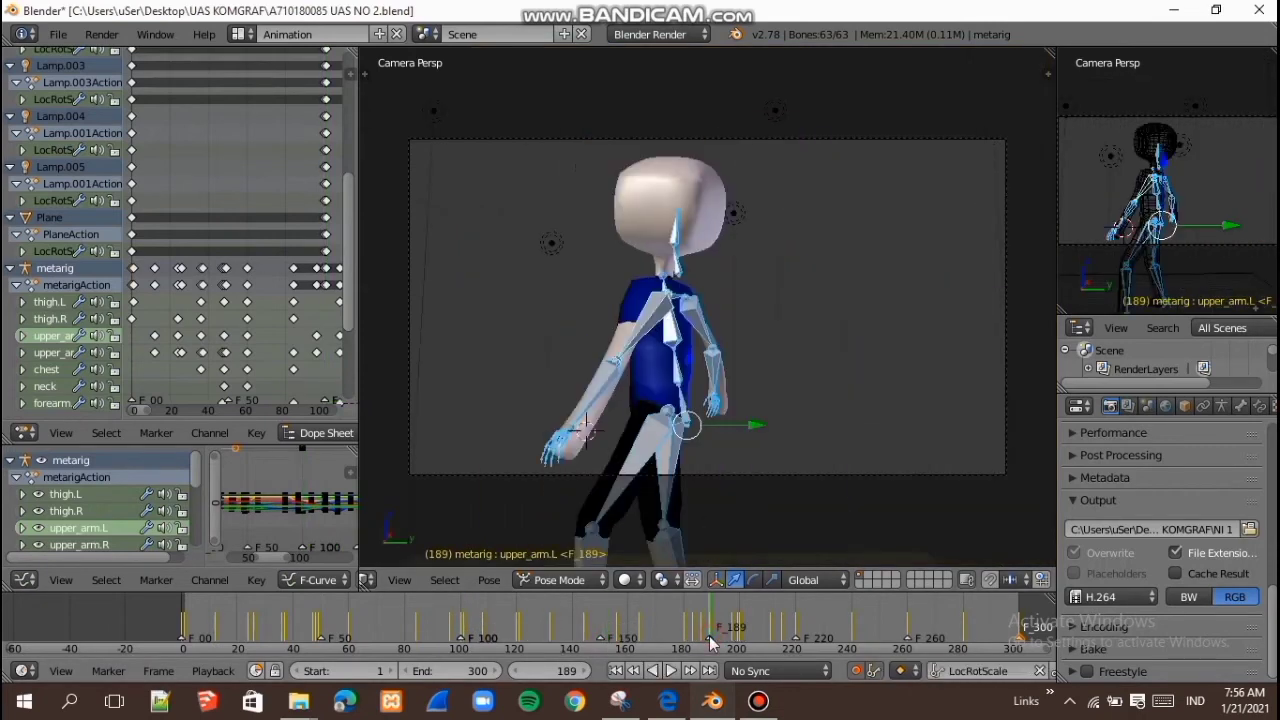
click(797, 640)
click(907, 636)
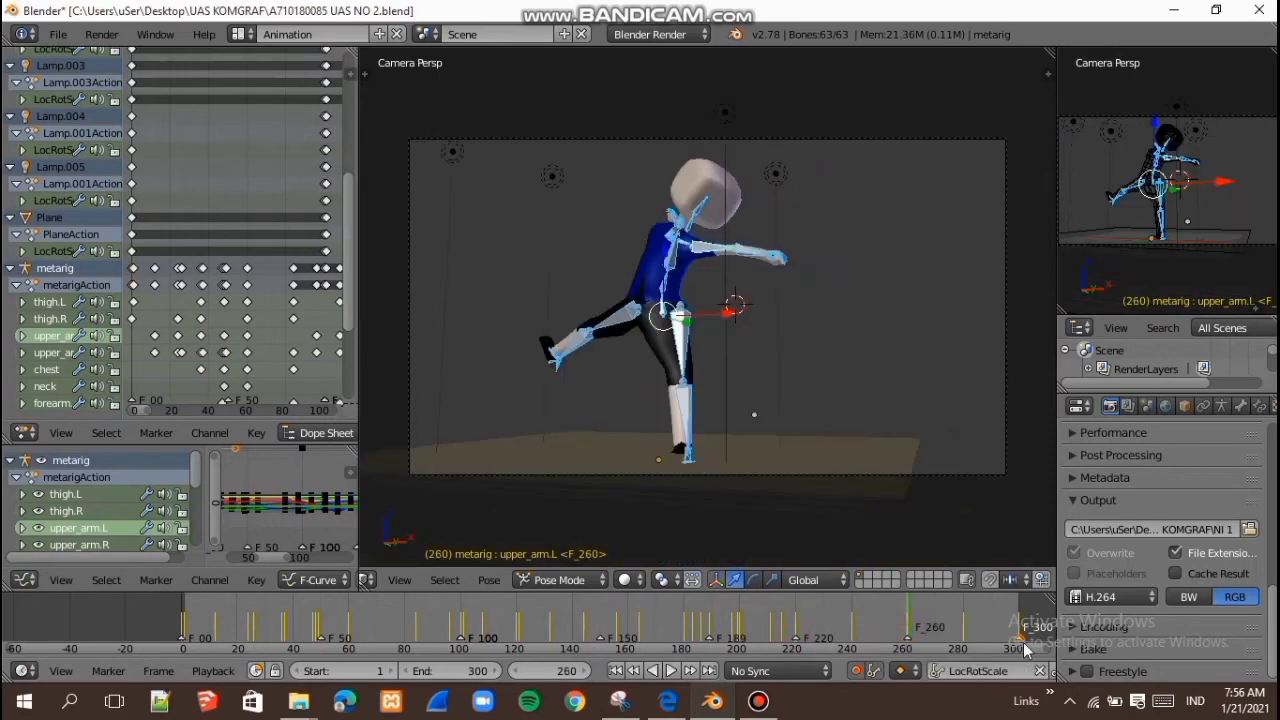
click(1022, 638)
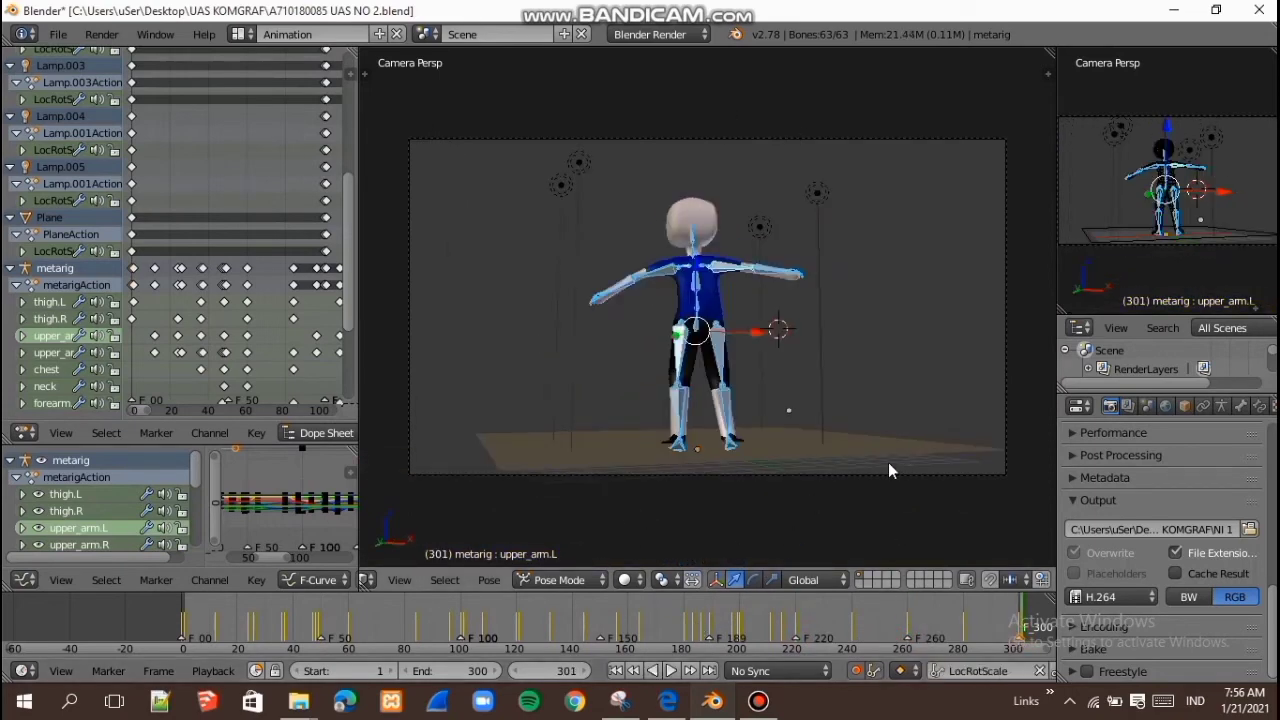
Step: Widen the render settings area, and review the available output file formats and the render dimensions
click(1057, 453)
drag(1057, 453, 881, 437)
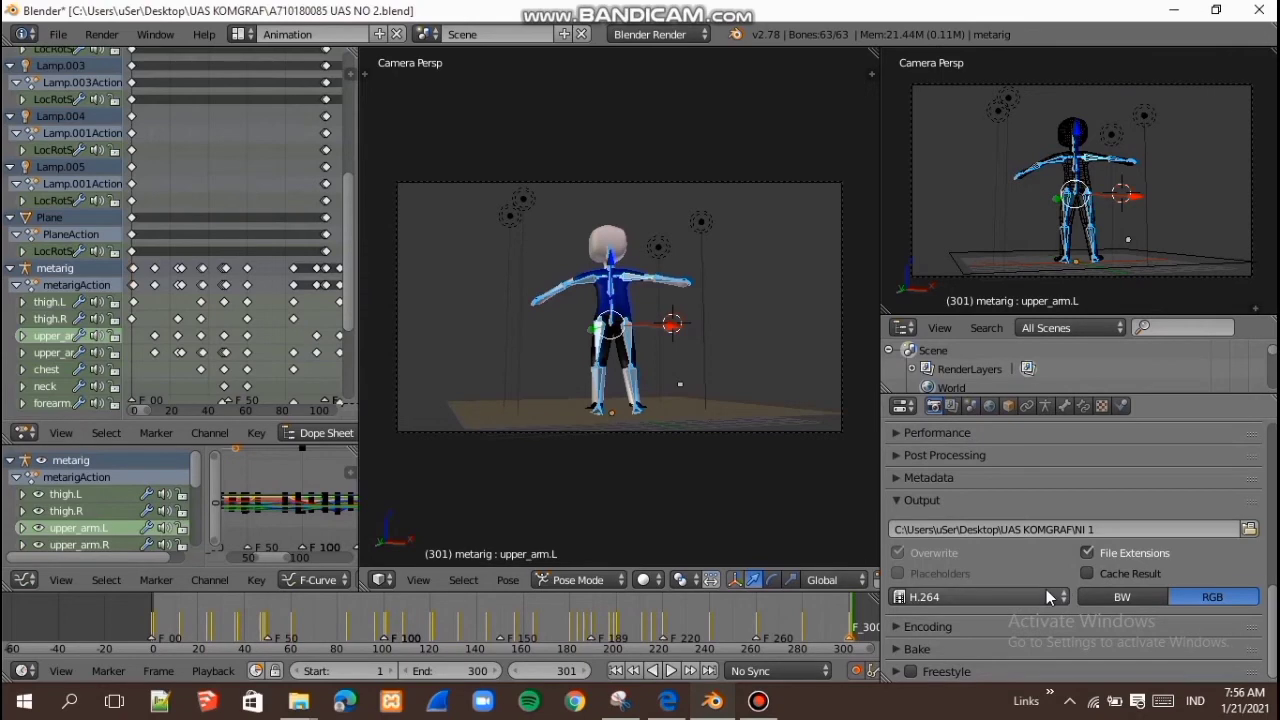
click(977, 594)
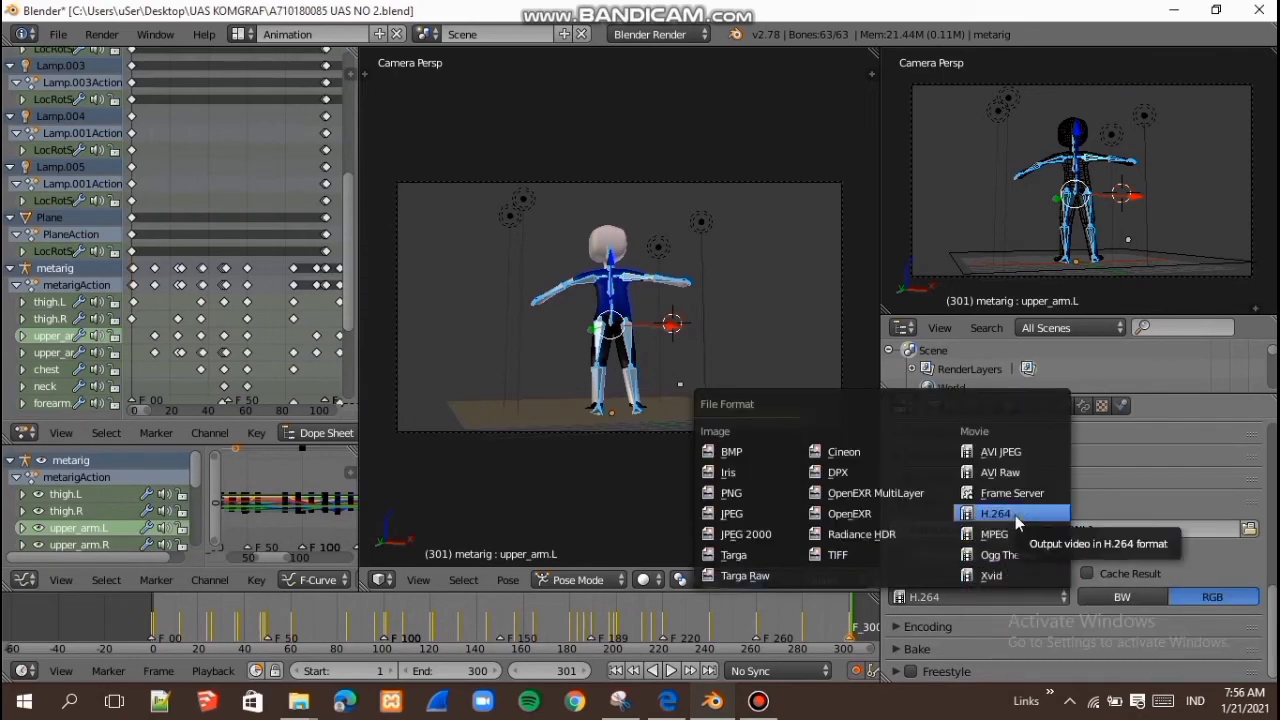
click(1117, 489)
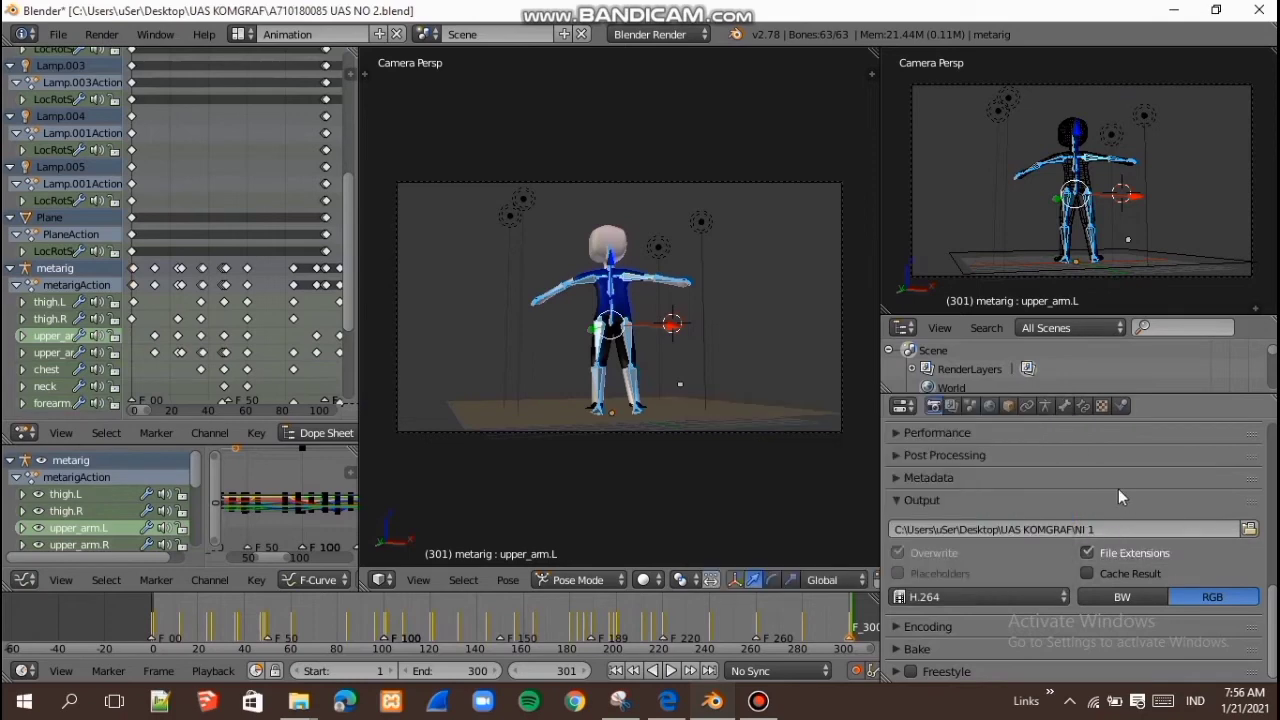
scroll(1136, 577, up, 15)
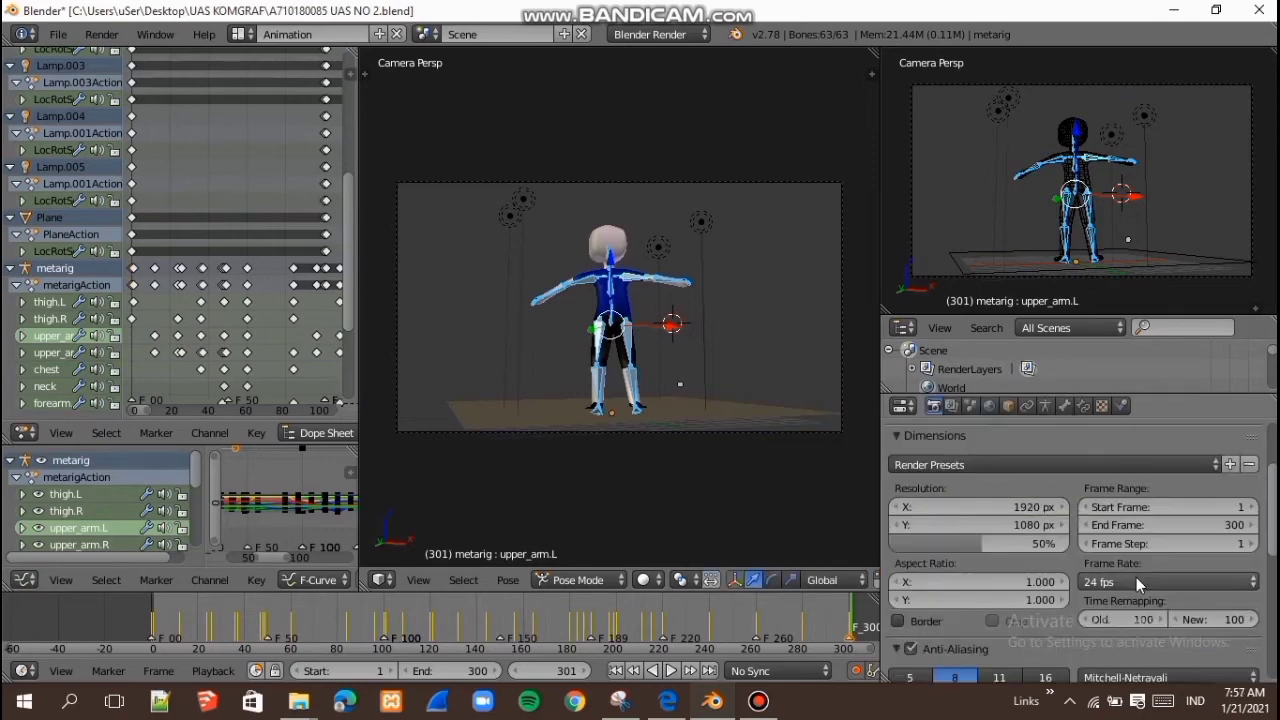
Step: Review the render settings, from the dimensions, frame range and anti-aliasing down to the output path and file format
scroll(1136, 580, down, 4)
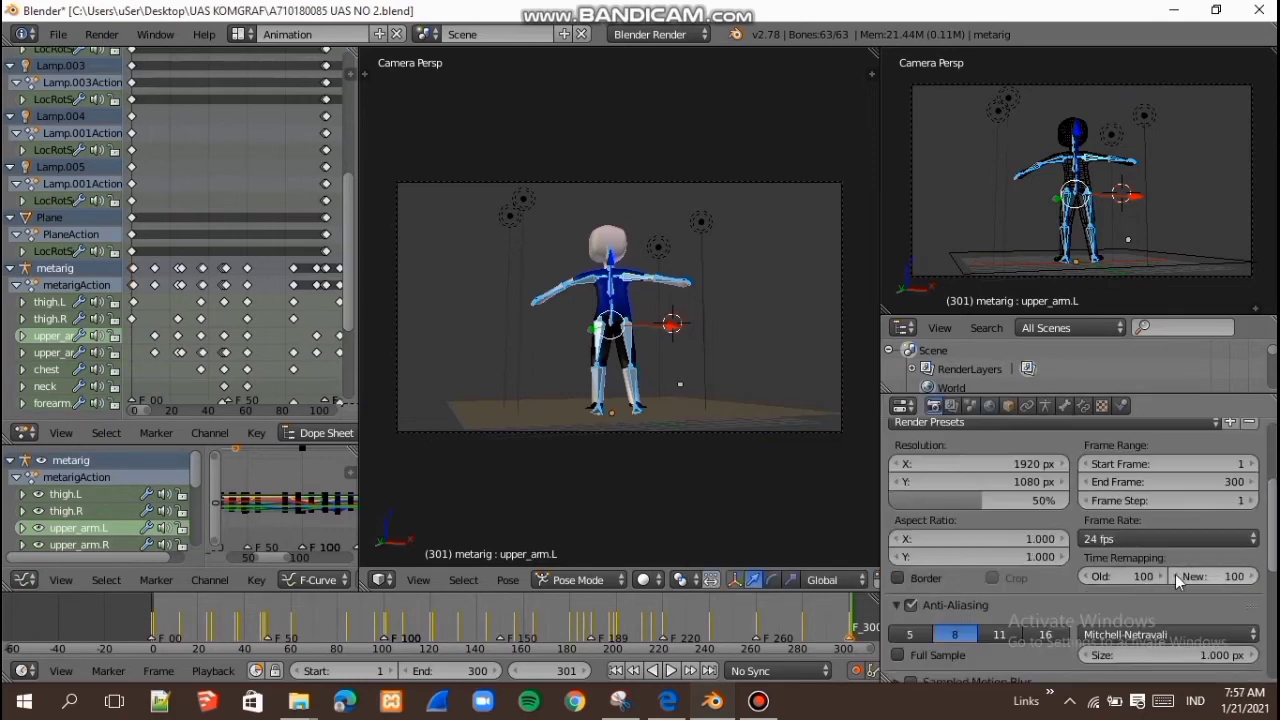
scroll(1176, 578, down, 1)
scroll(1176, 578, up, 4)
scroll(1175, 574, down, 5)
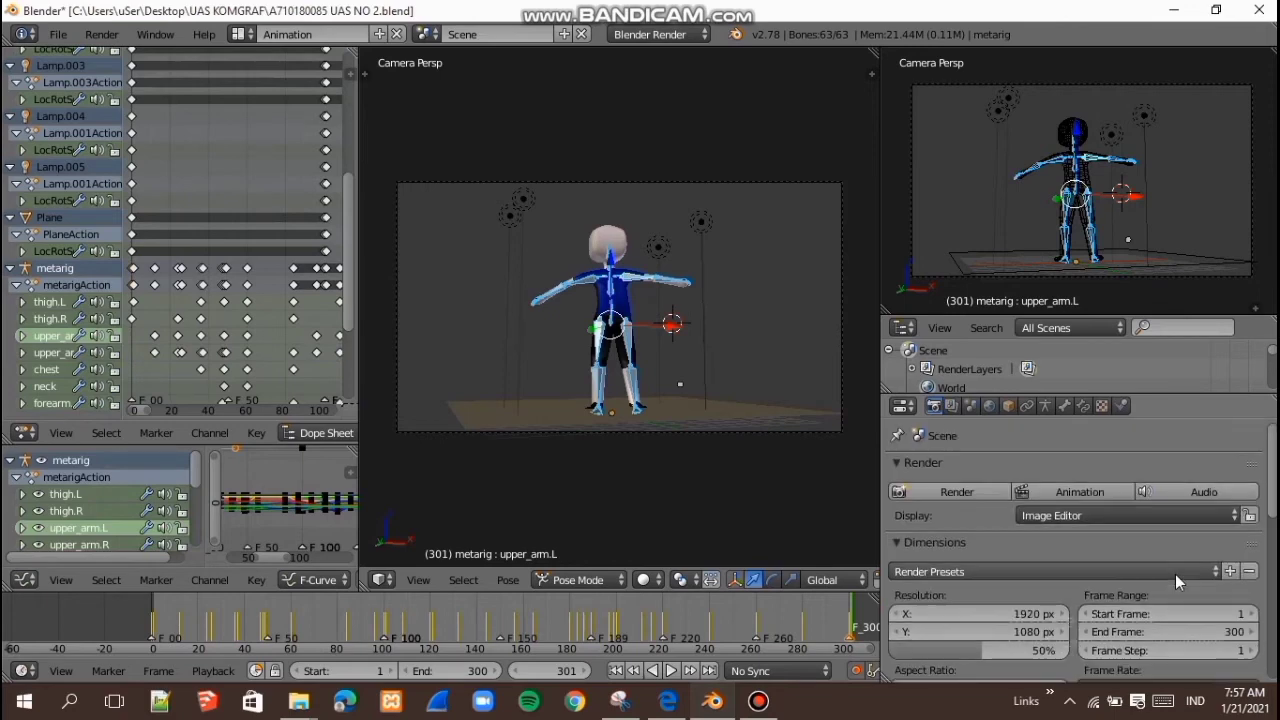
scroll(1173, 570, down, 7)
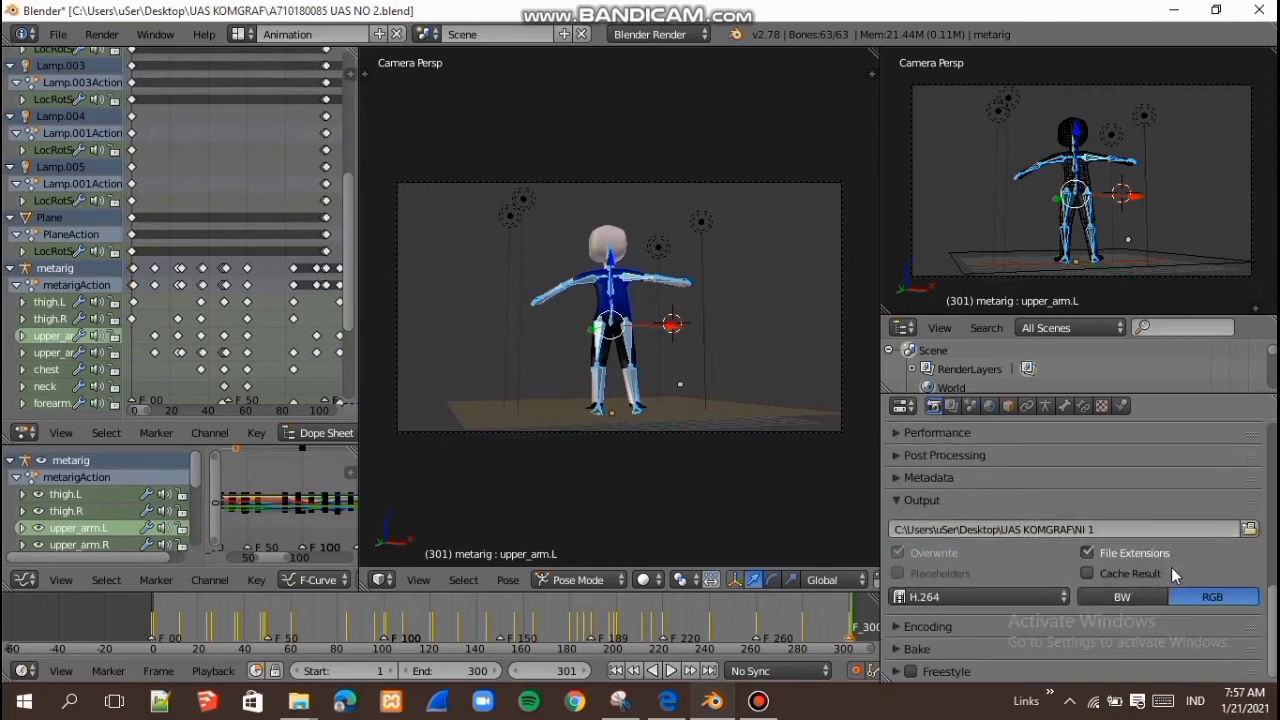
scroll(1171, 567, up, 7)
scroll(1171, 567, down, 1)
scroll(1171, 567, up, 4)
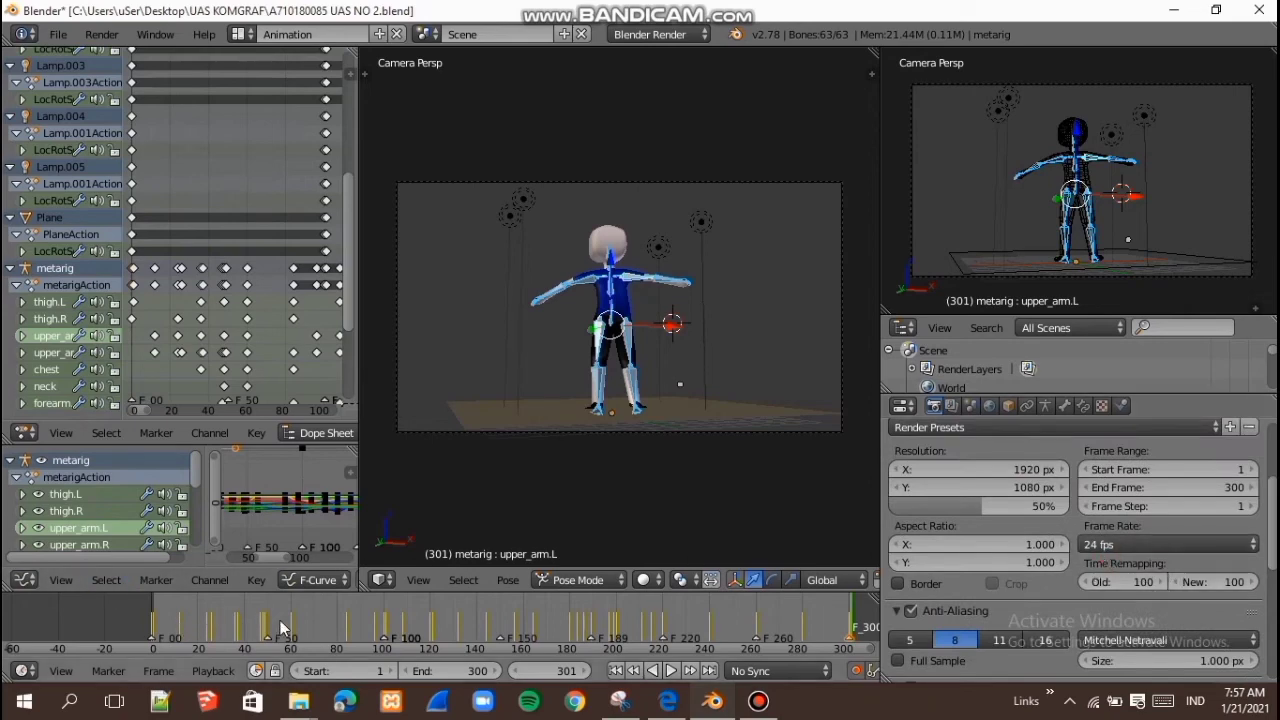
Step: Return to frame 0, and briefly run the animation render before cancelling it
drag(247, 618, 136, 632)
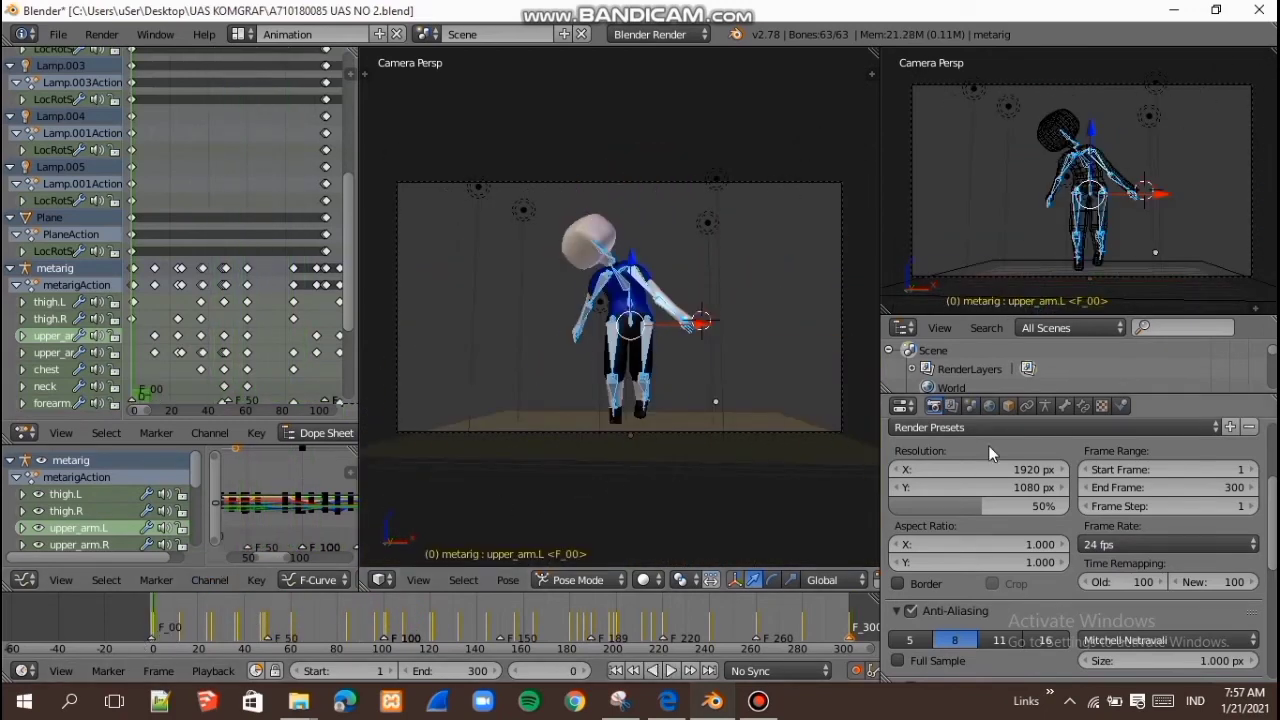
scroll(980, 442, up, 5)
click(1024, 496)
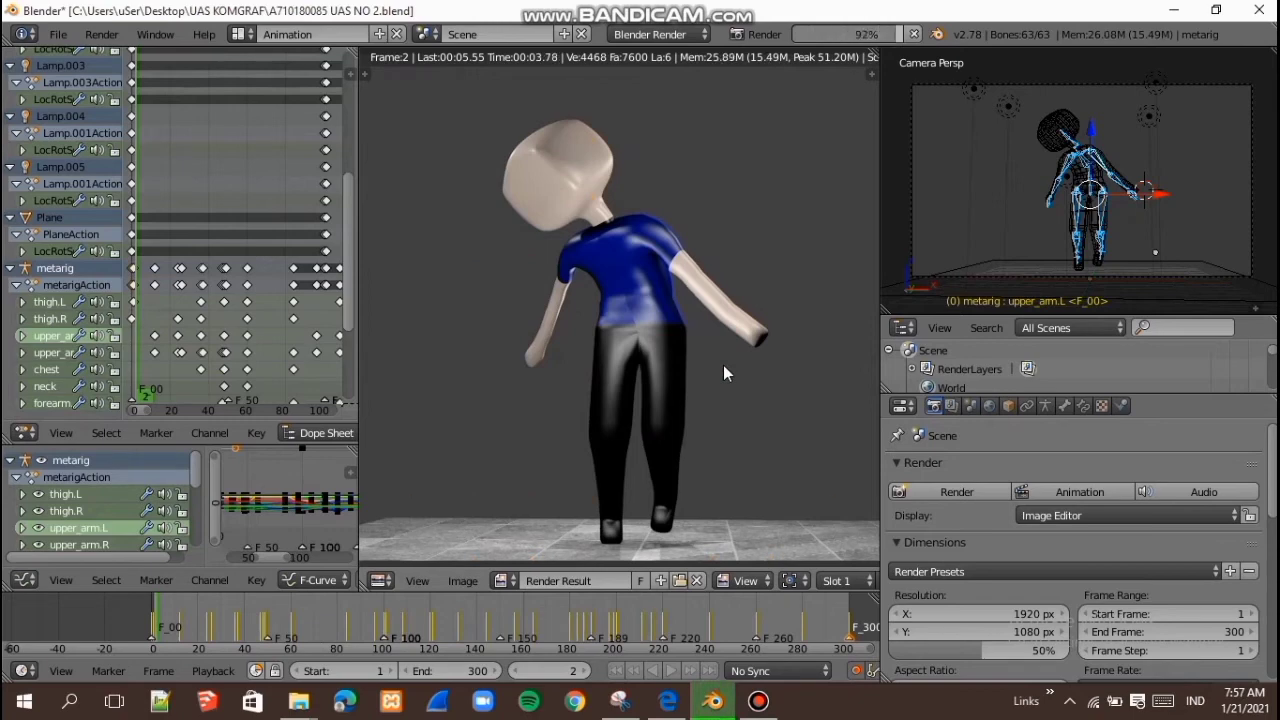
key(Escape)
click(759, 701)
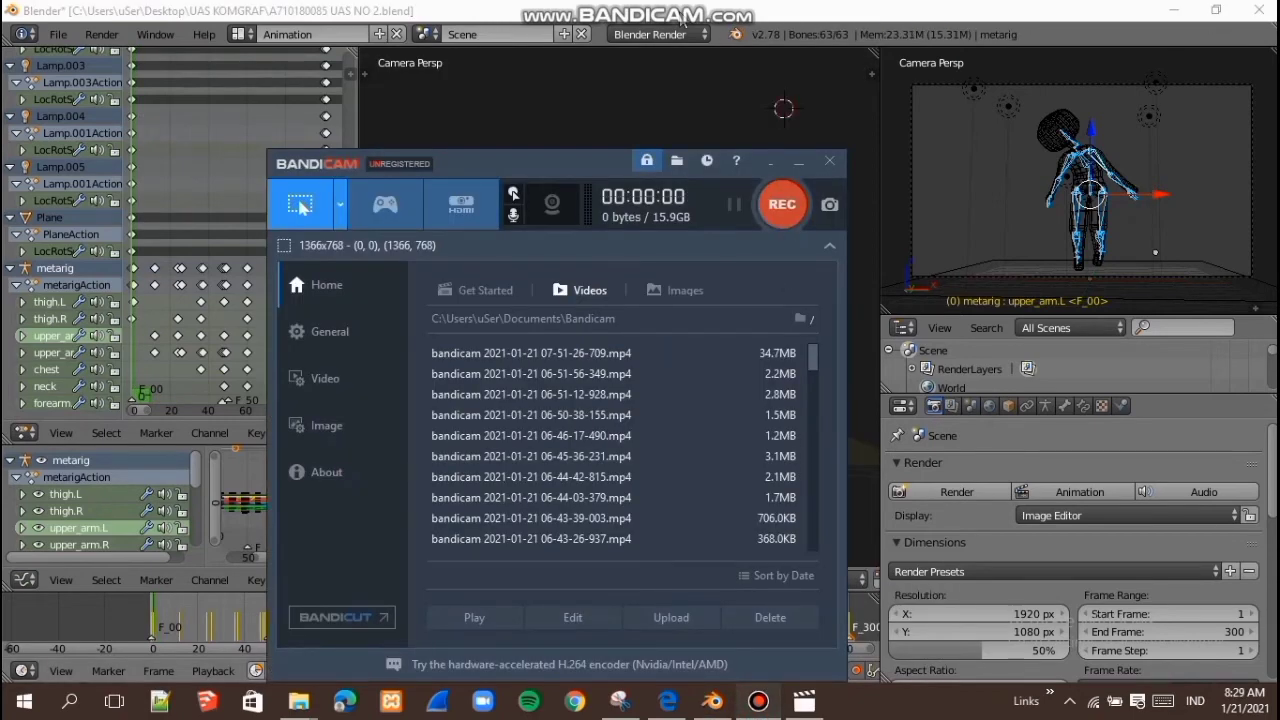
click(782, 204)
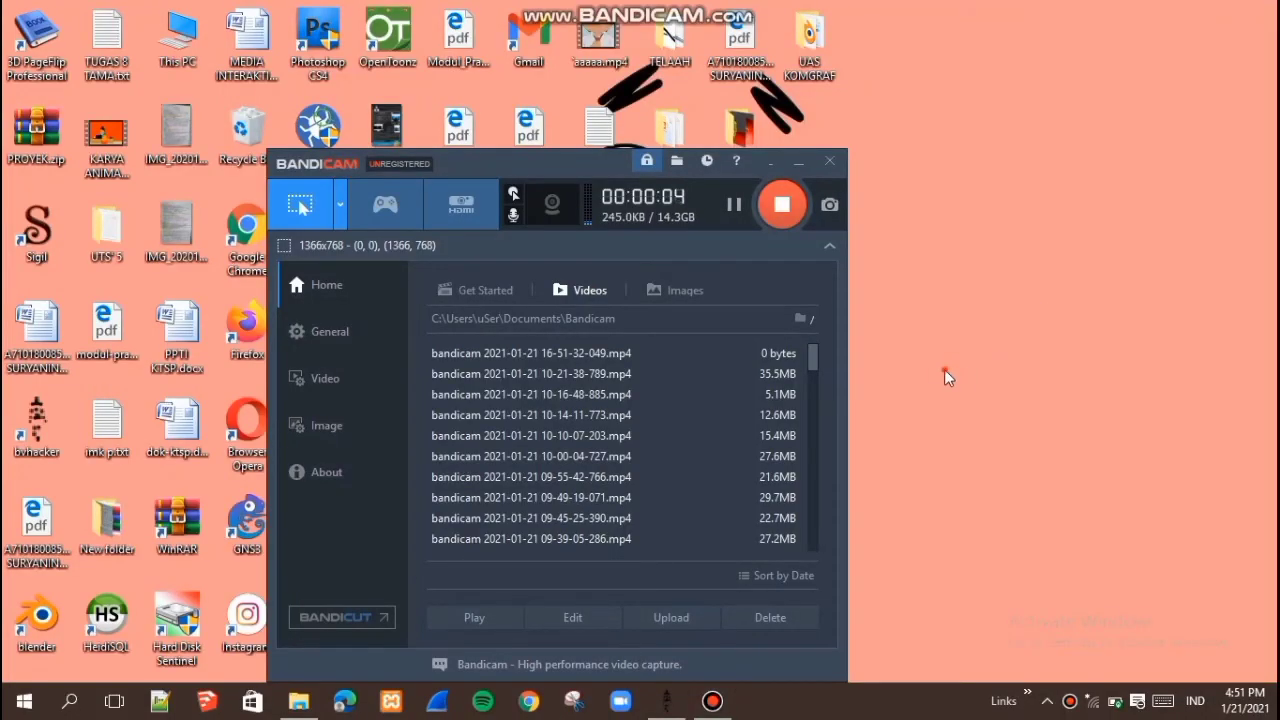
click(798, 161)
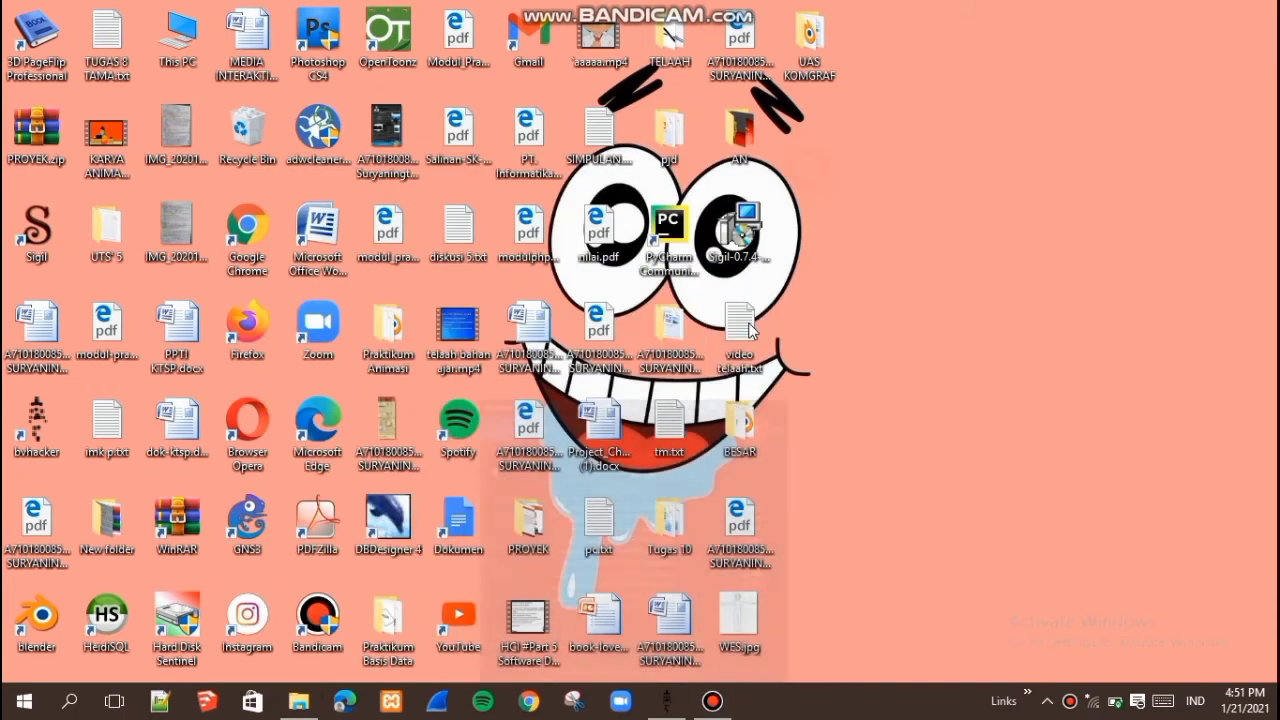
click(712, 700)
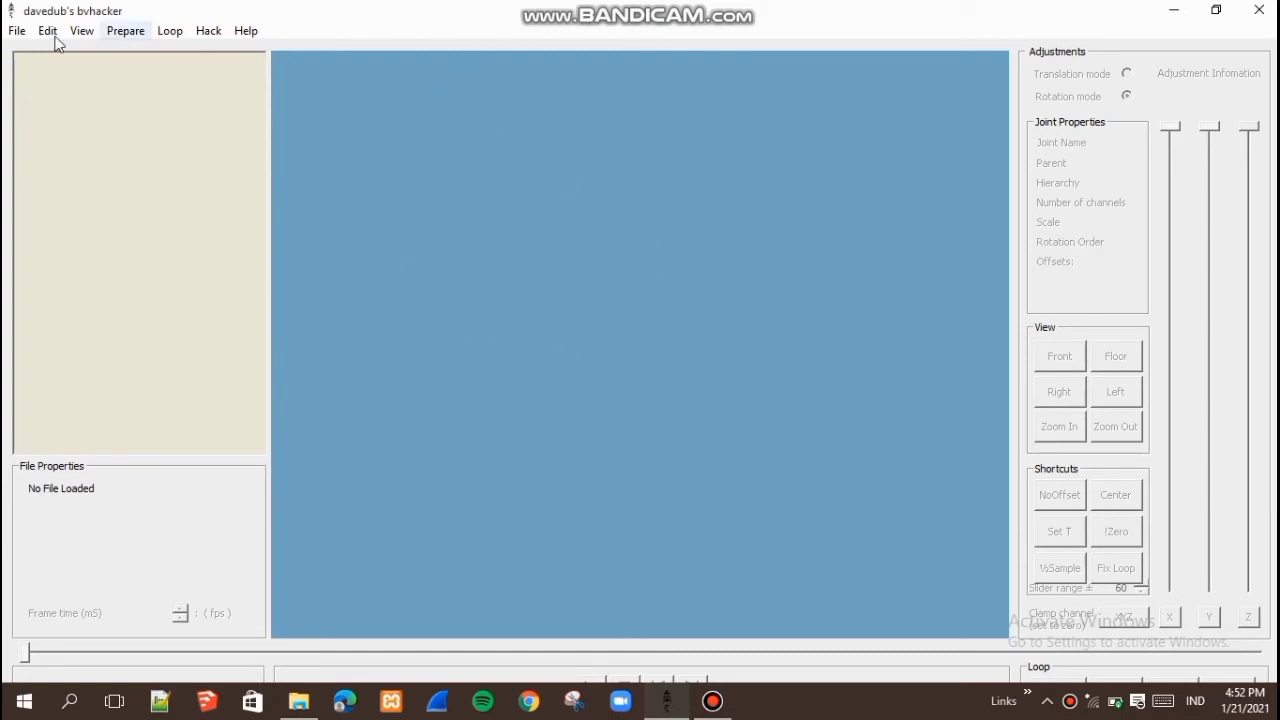
Step: In bvhacker, start opening a BVH file and browse to the mokap folder on Local Disk (D:)
click(18, 31)
click(40, 54)
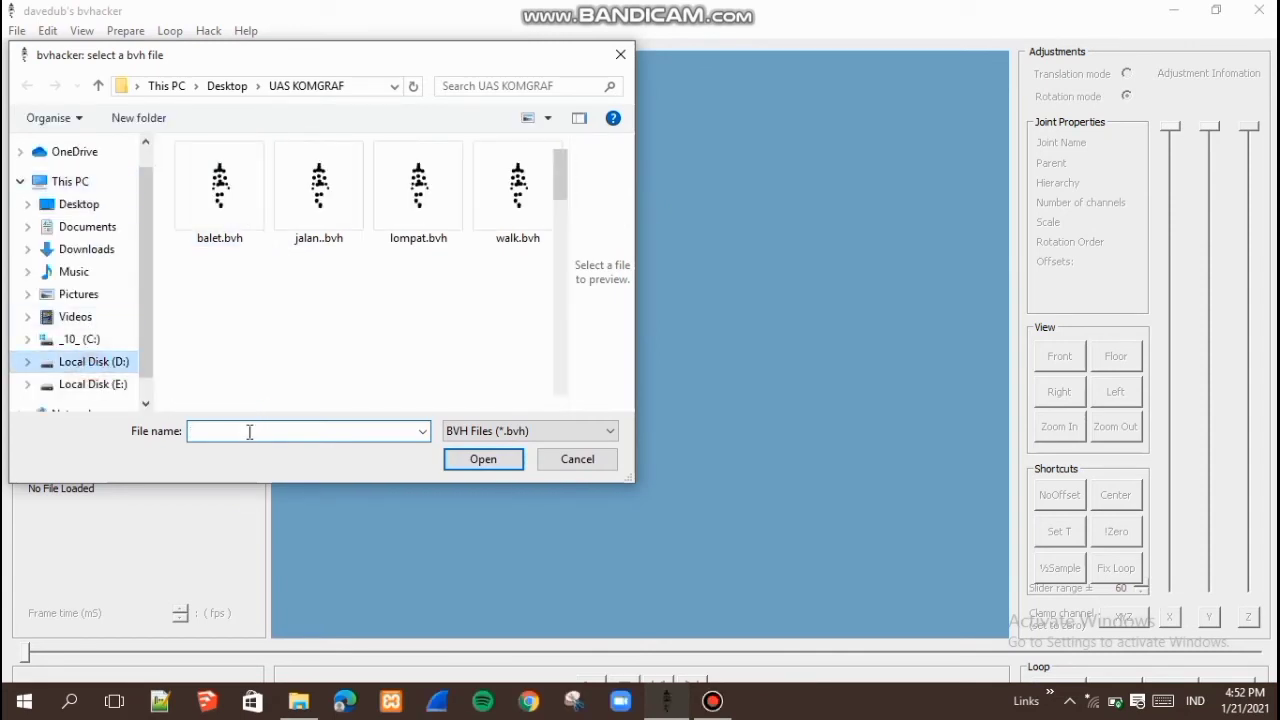
text(moka)
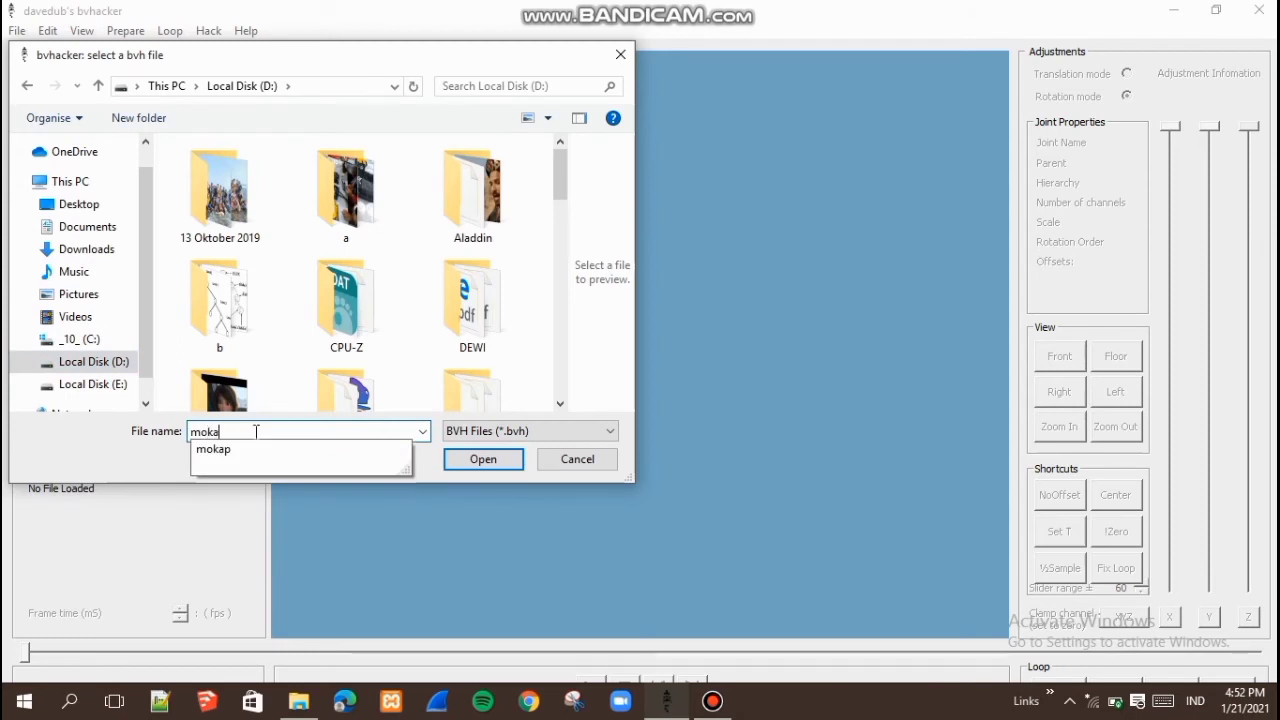
text(p)
key(Return)
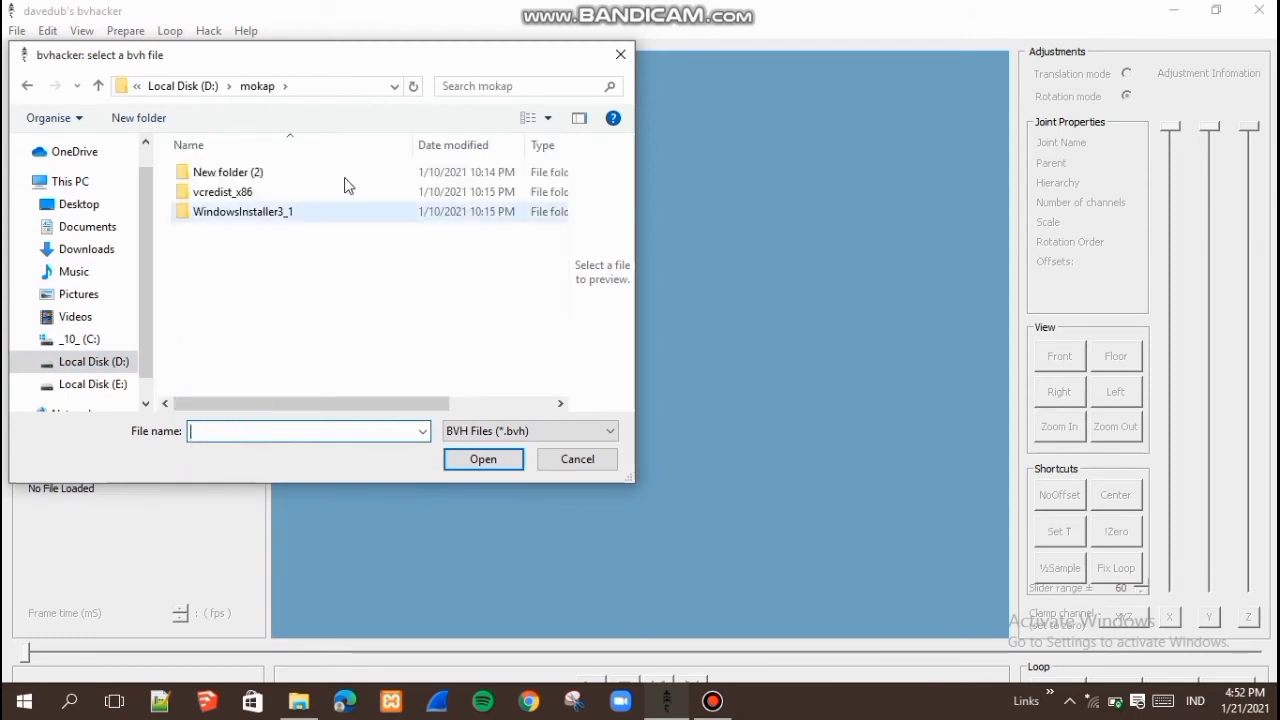
Step: Load the motion file 05_20.bvh from subfolder 05 of New folder (2)
double_click(352, 170)
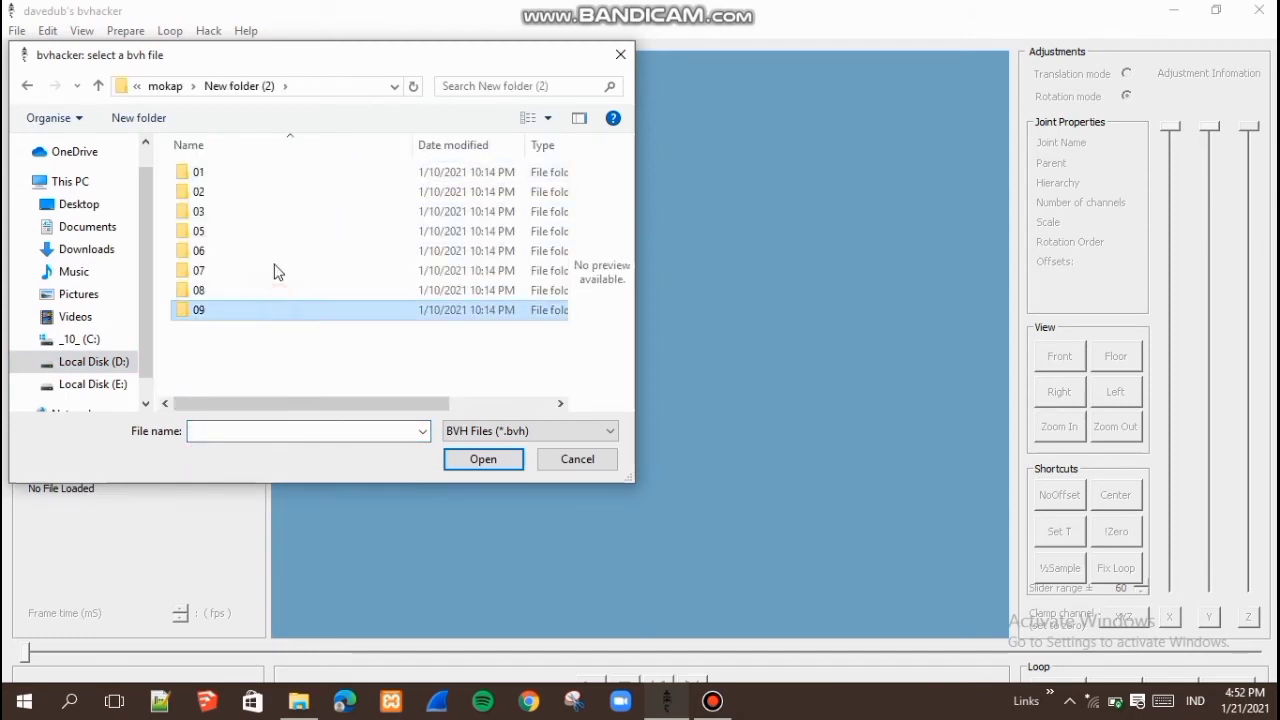
click(282, 230)
double_click(363, 236)
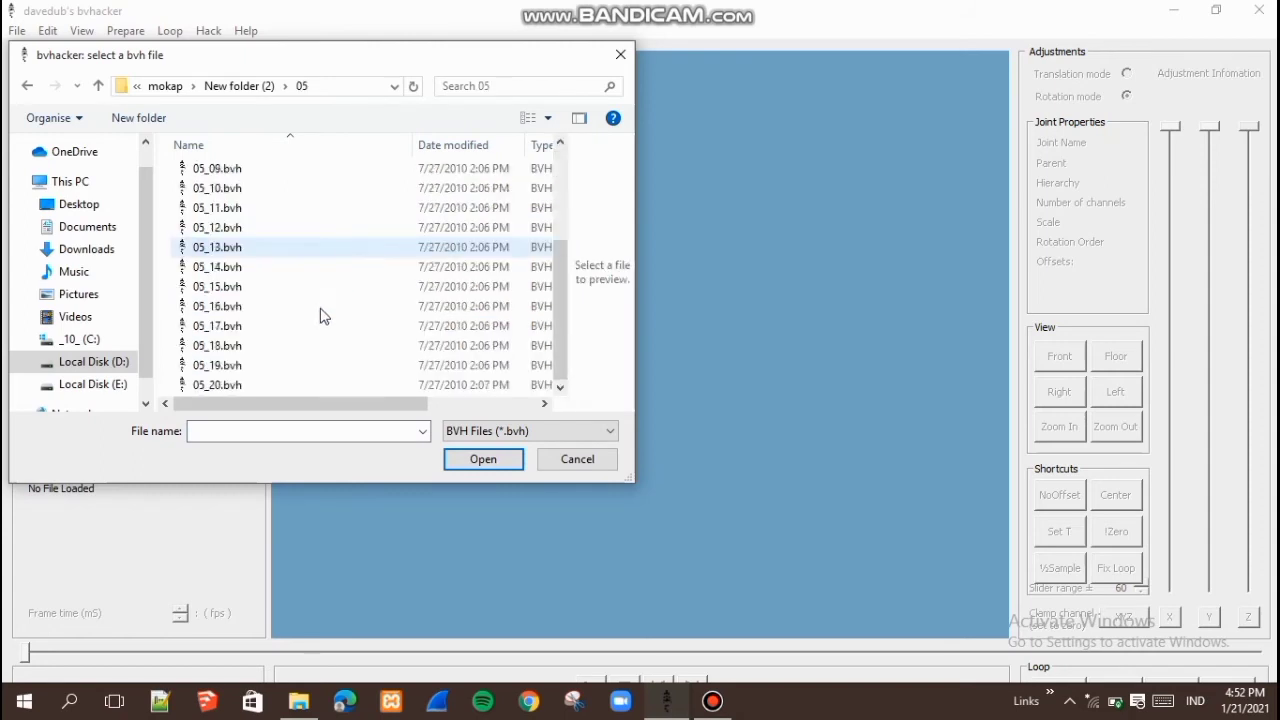
scroll(290, 360, down, 3)
click(277, 387)
click(500, 460)
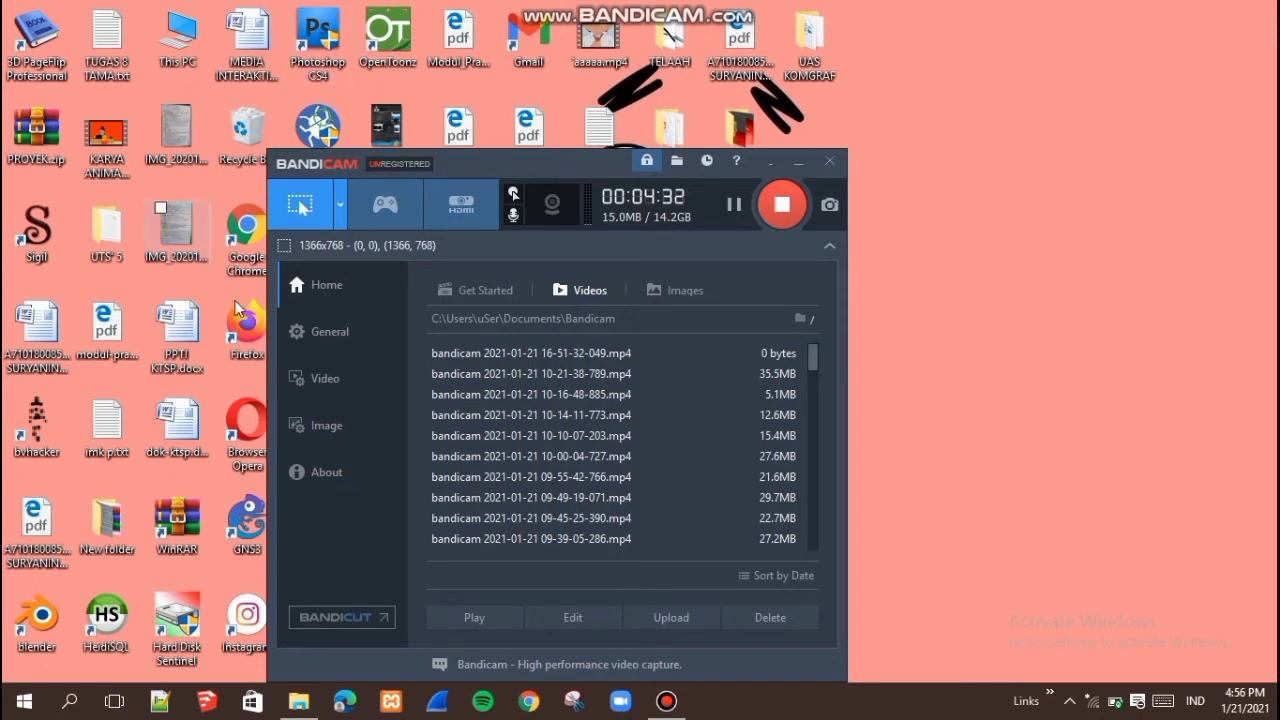
Step: Launch Blender and open the recent project whose file name ends in "UAS 3.blend"
click(28, 632)
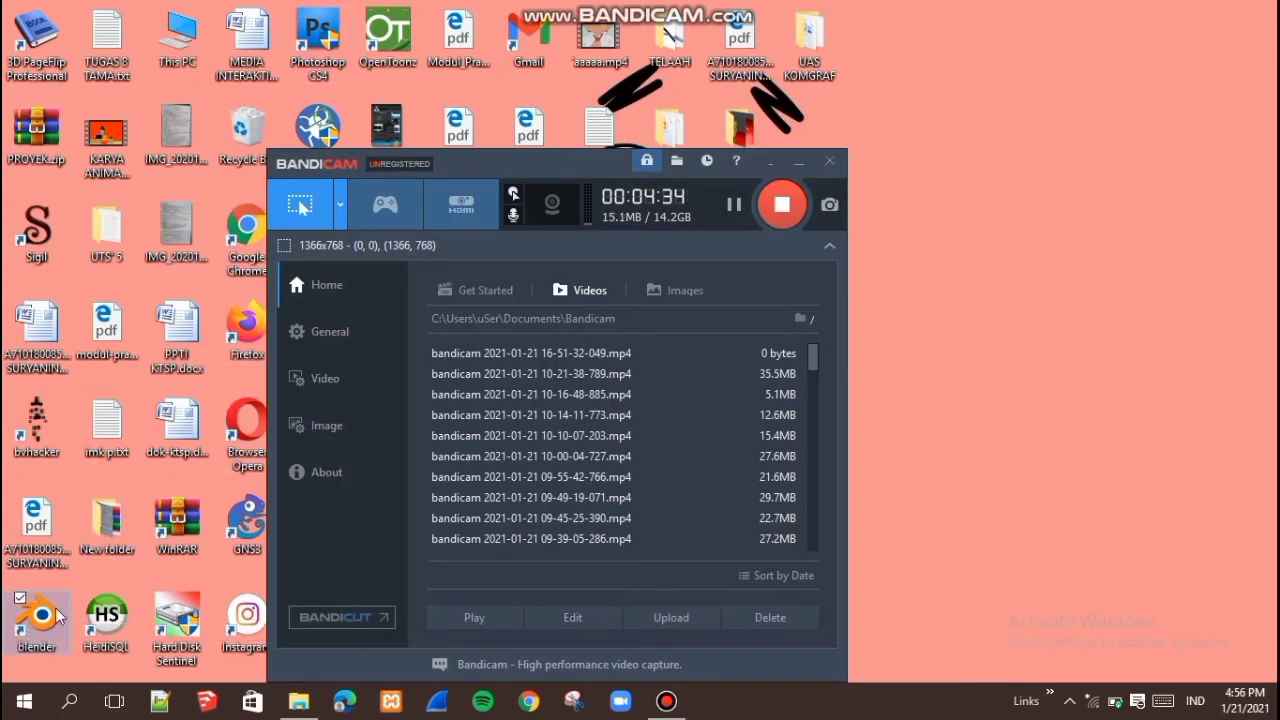
double_click(57, 623)
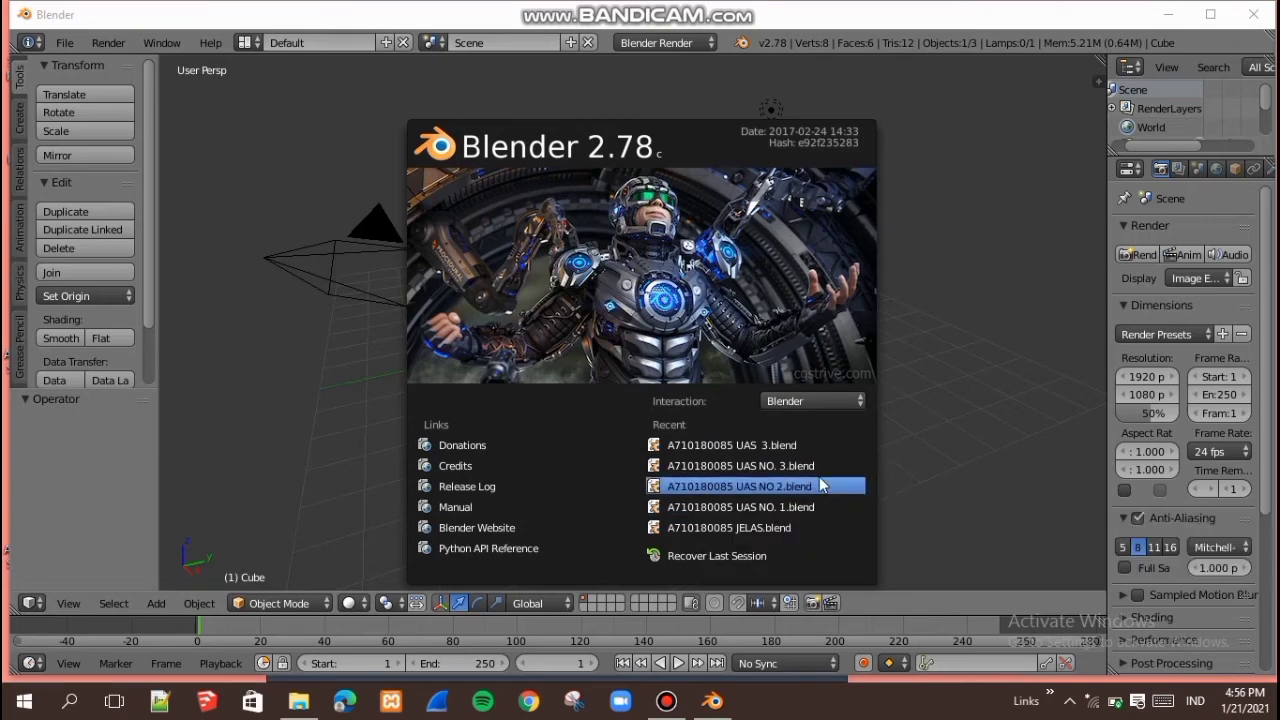
click(806, 447)
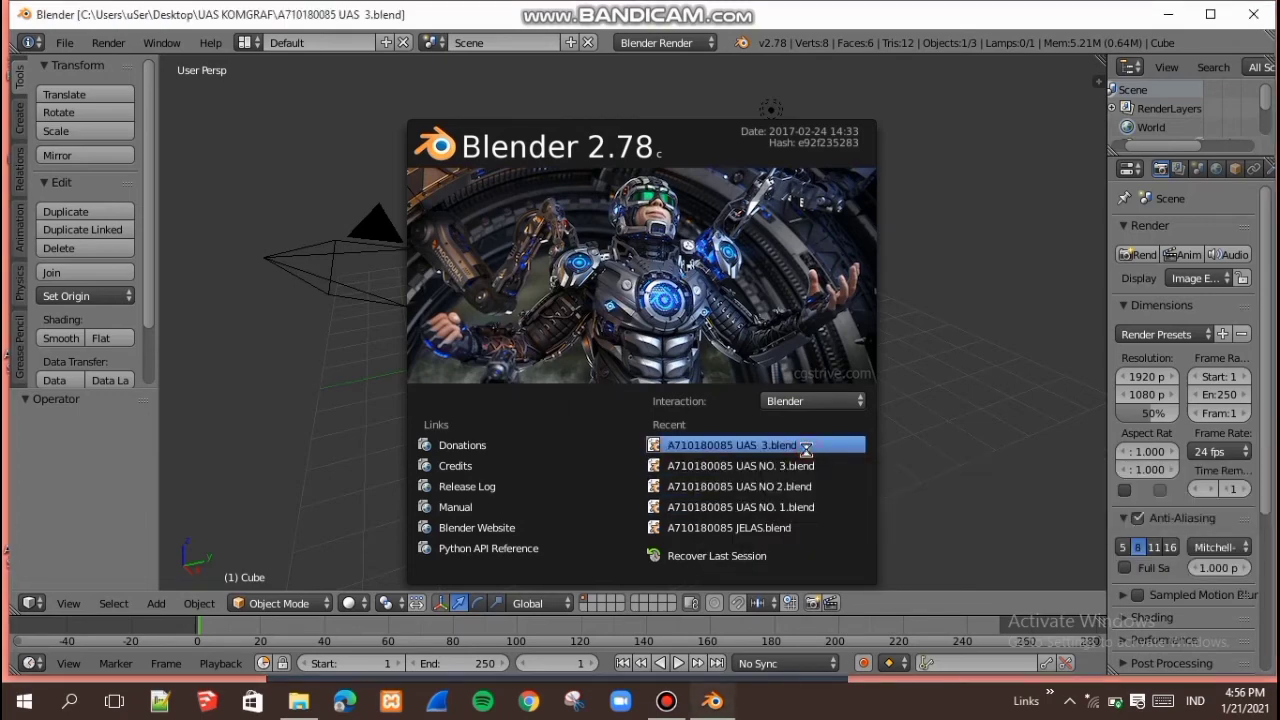
middle_drag(712, 460, 413, 258)
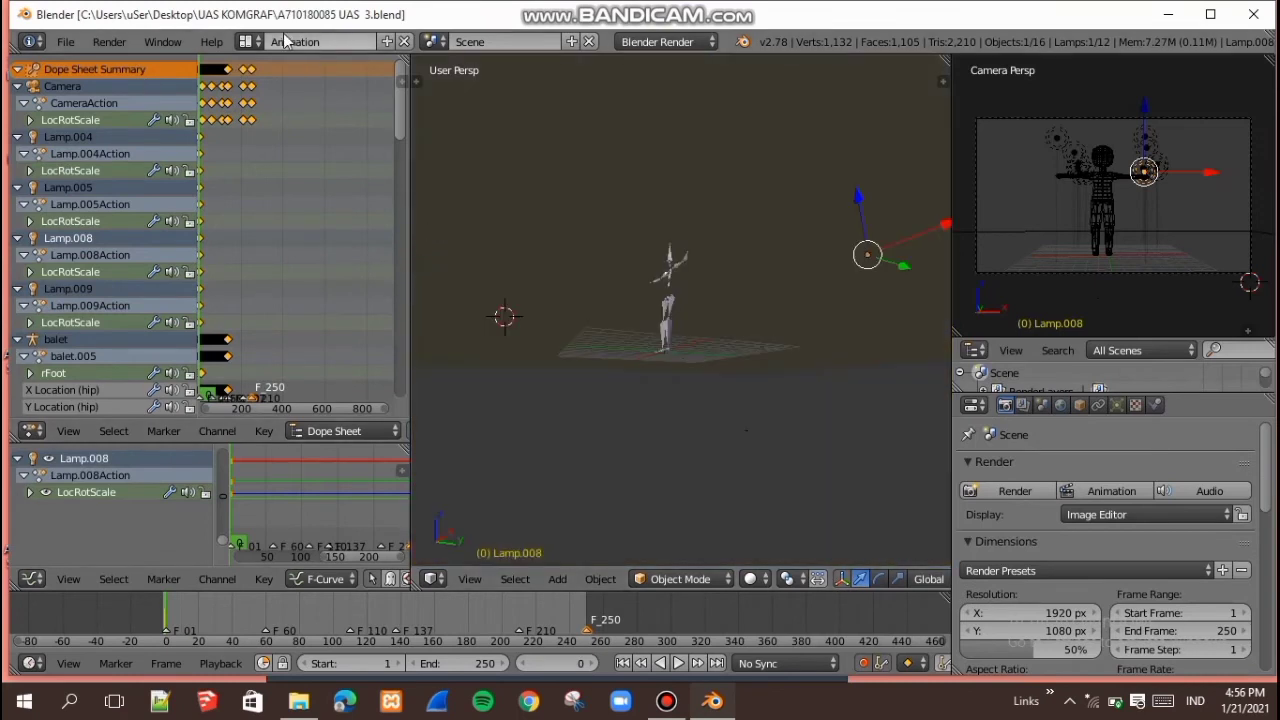
Step: Switch the screen layout from Animation to Default, and maximize the Blender window
click(249, 41)
click(297, 88)
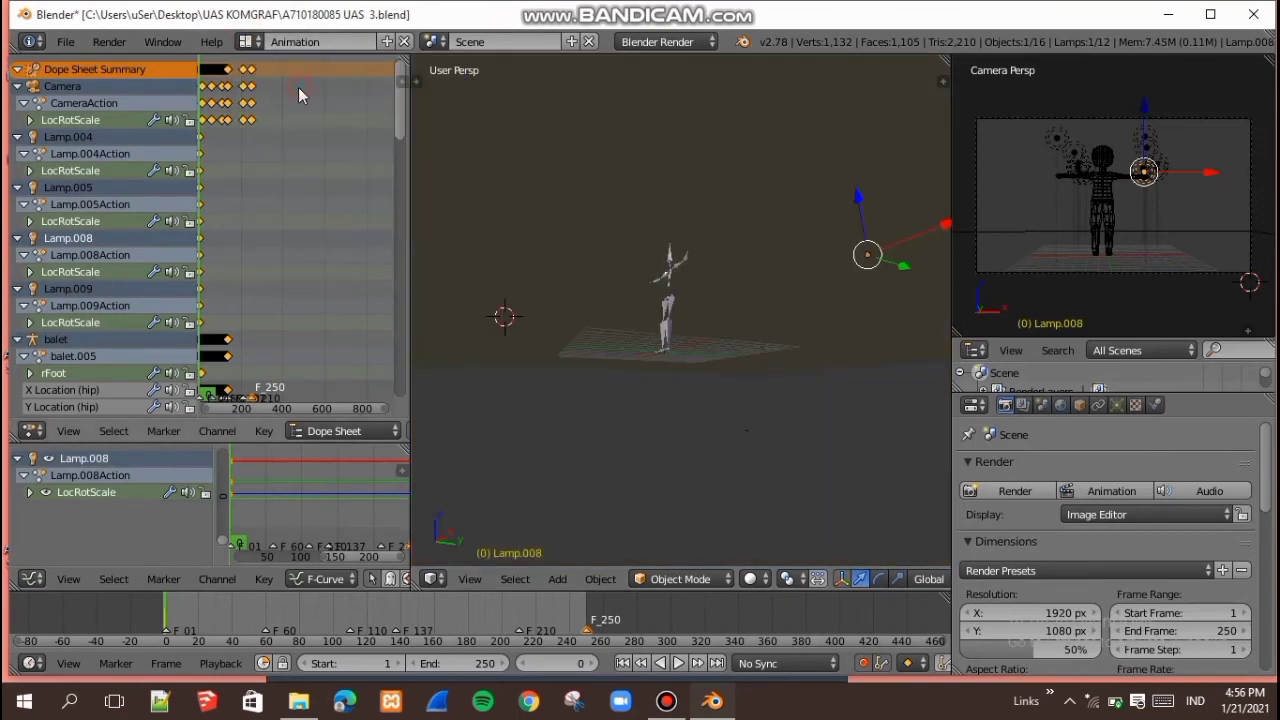
click(250, 42)
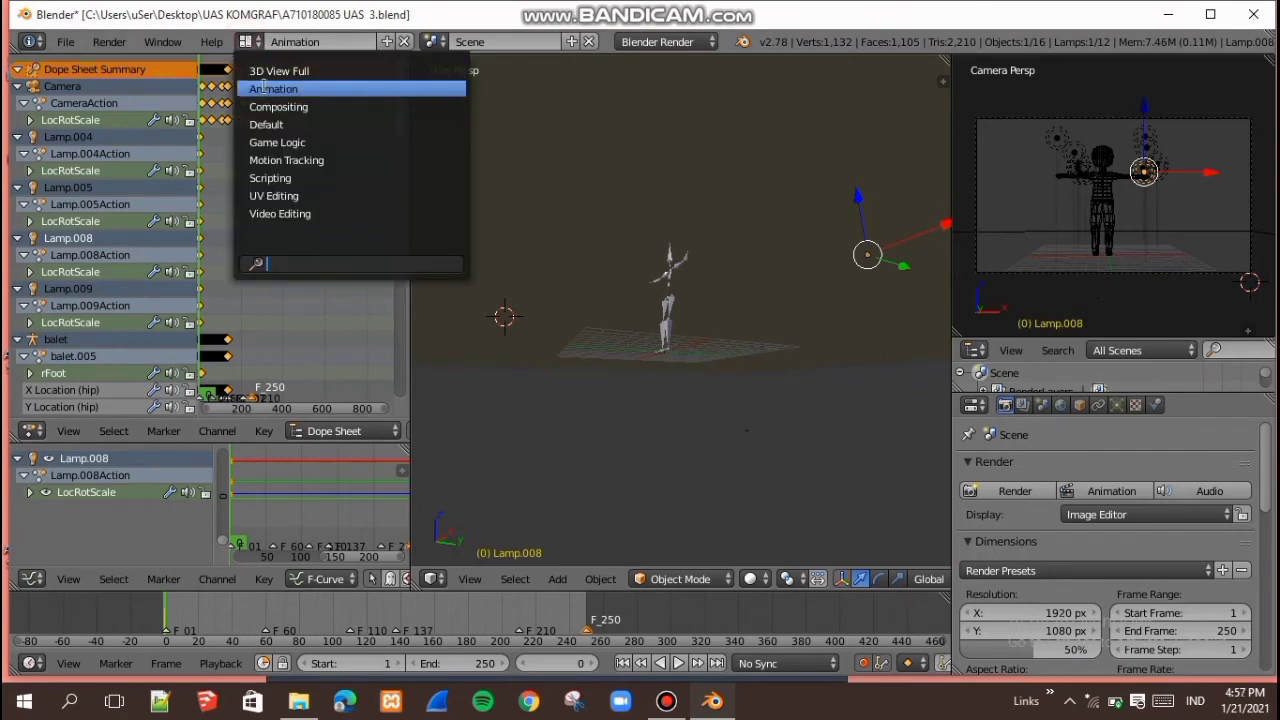
click(270, 124)
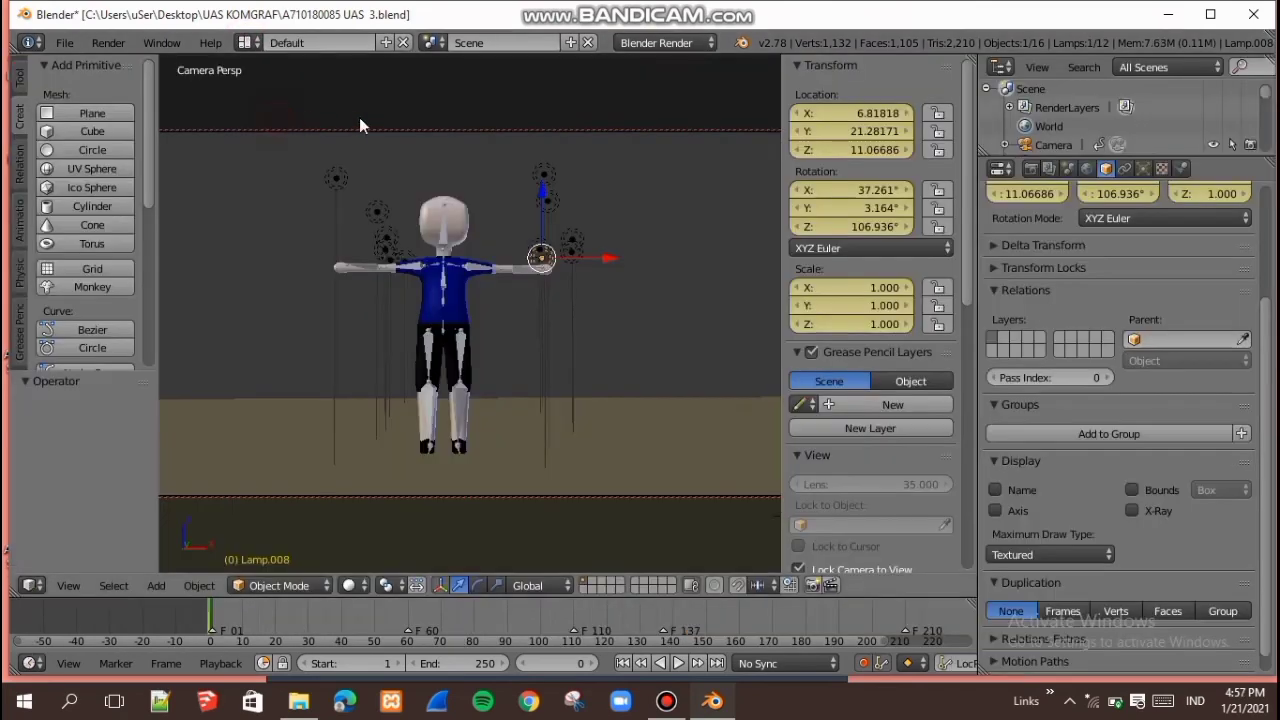
click(1210, 14)
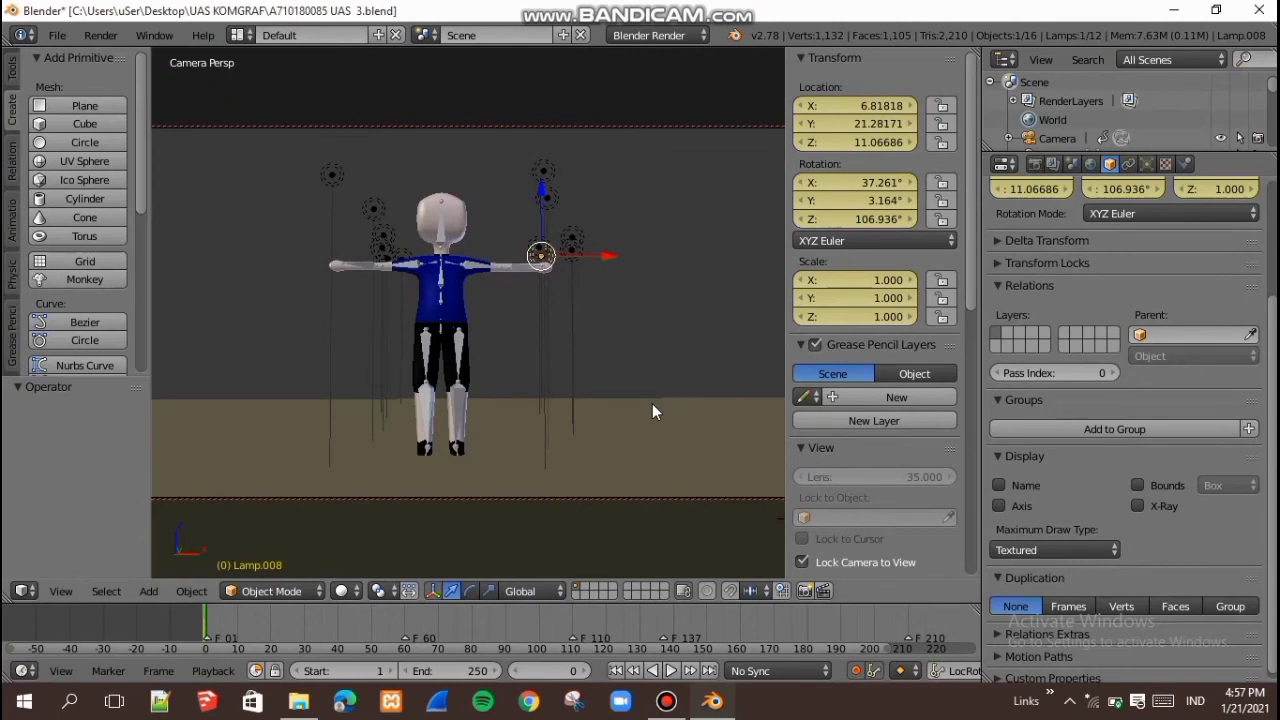
Step: Leave the camera view, select the character mesh, and show its modifiers
key(KP_0)
scroll(594, 438, up, 3)
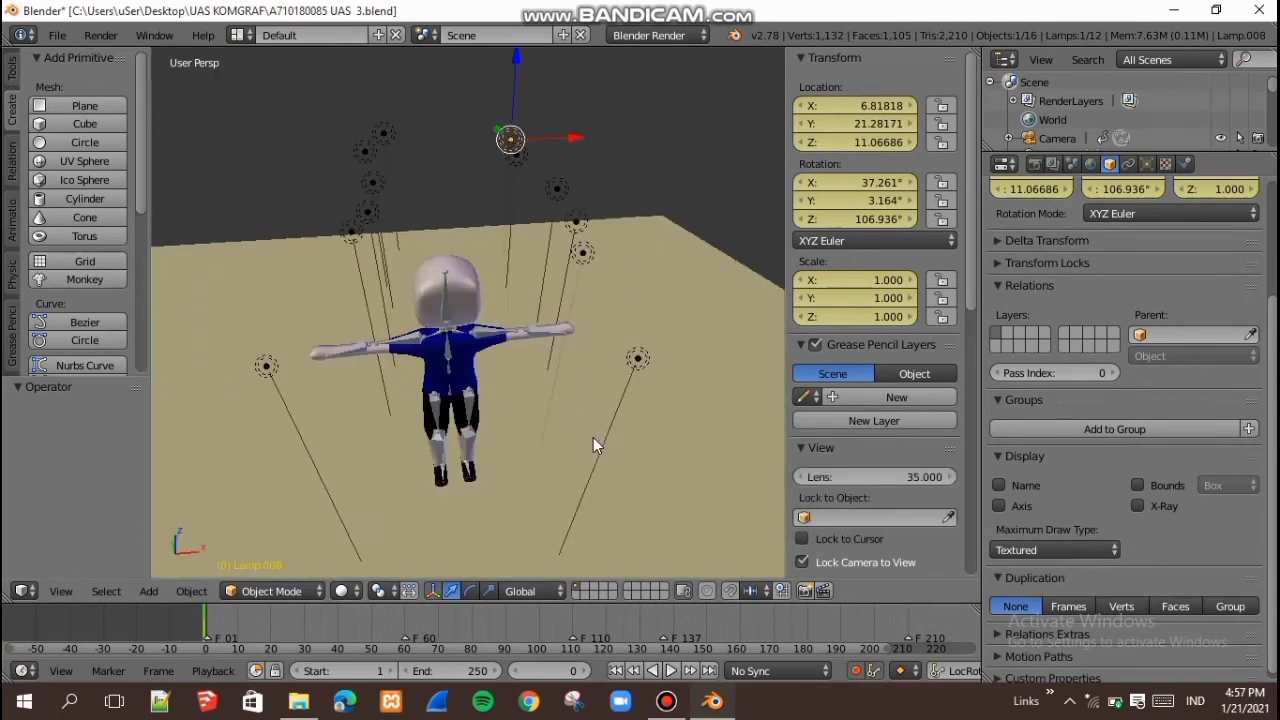
middle_drag(579, 476, 576, 416)
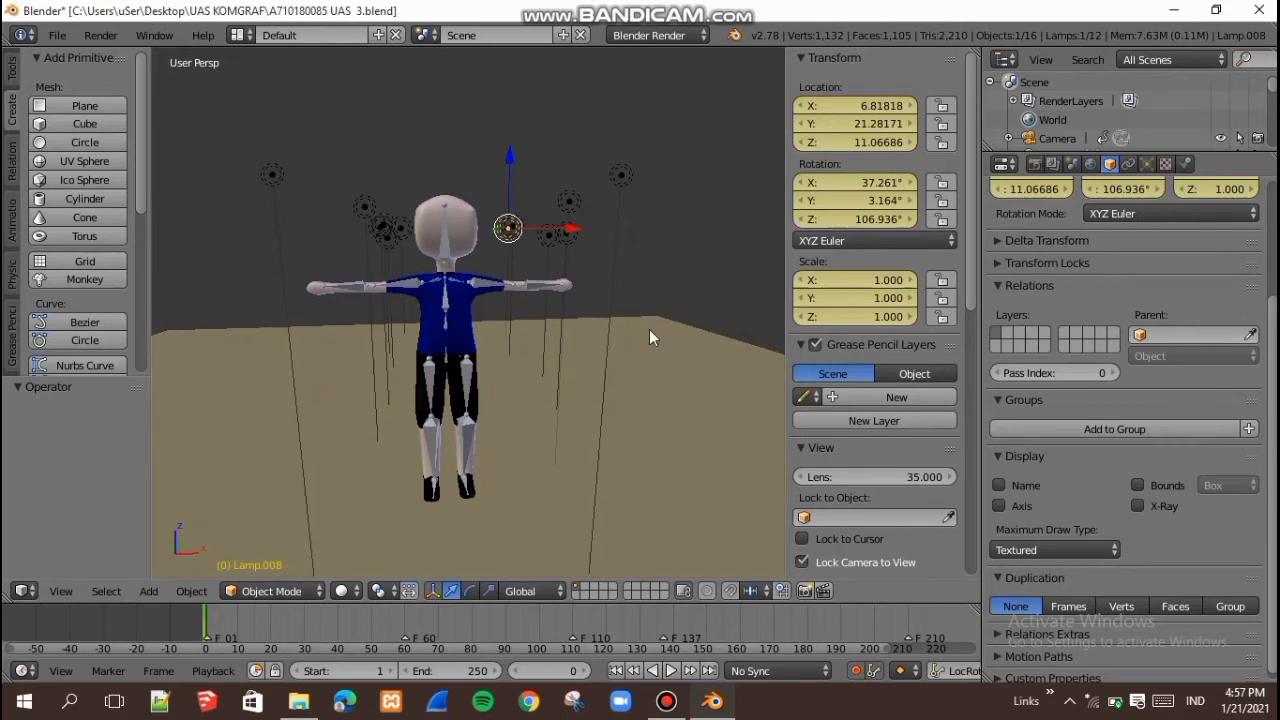
scroll(421, 287, up, 2)
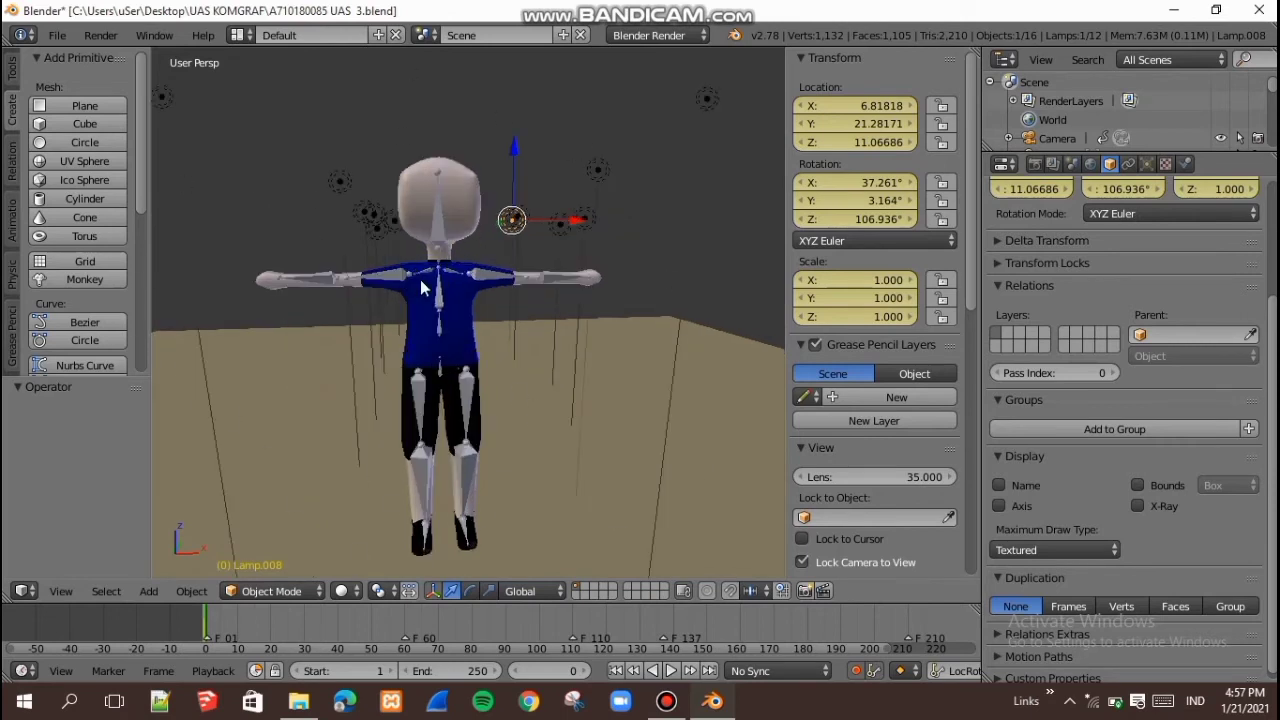
scroll(421, 287, down, 2)
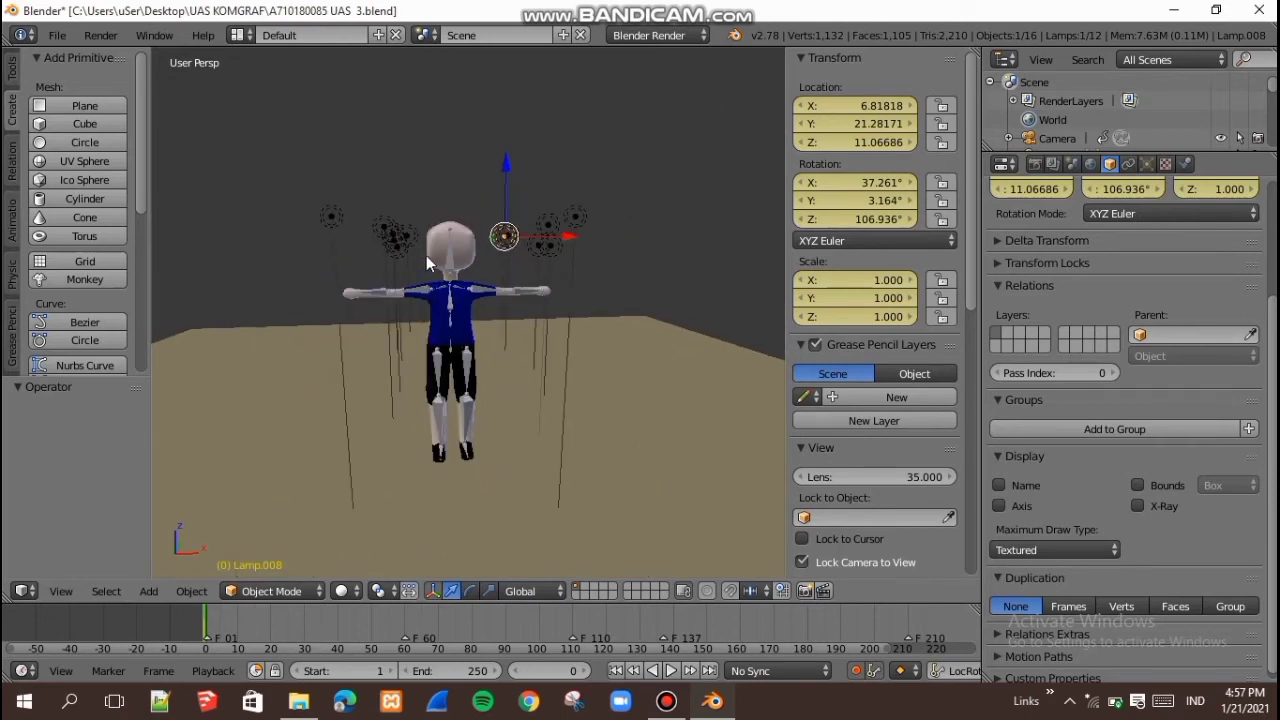
right_click(476, 333)
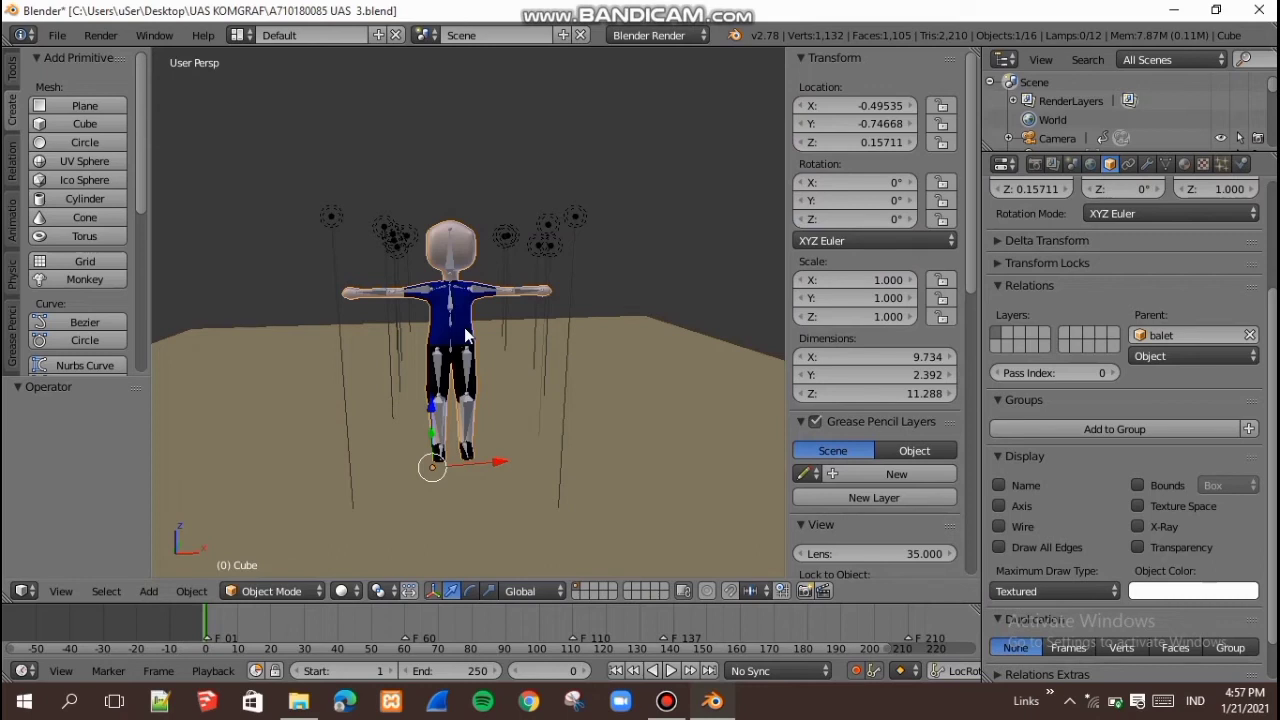
scroll(1061, 319, up, 4)
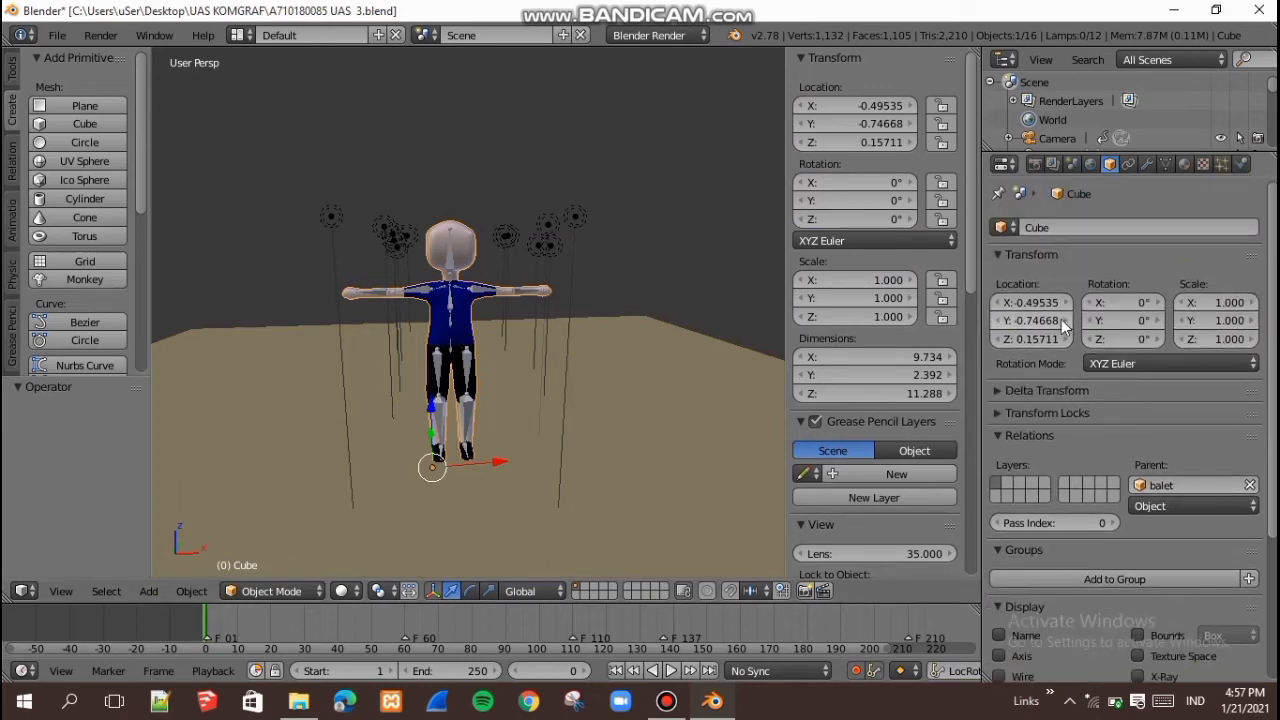
click(1148, 165)
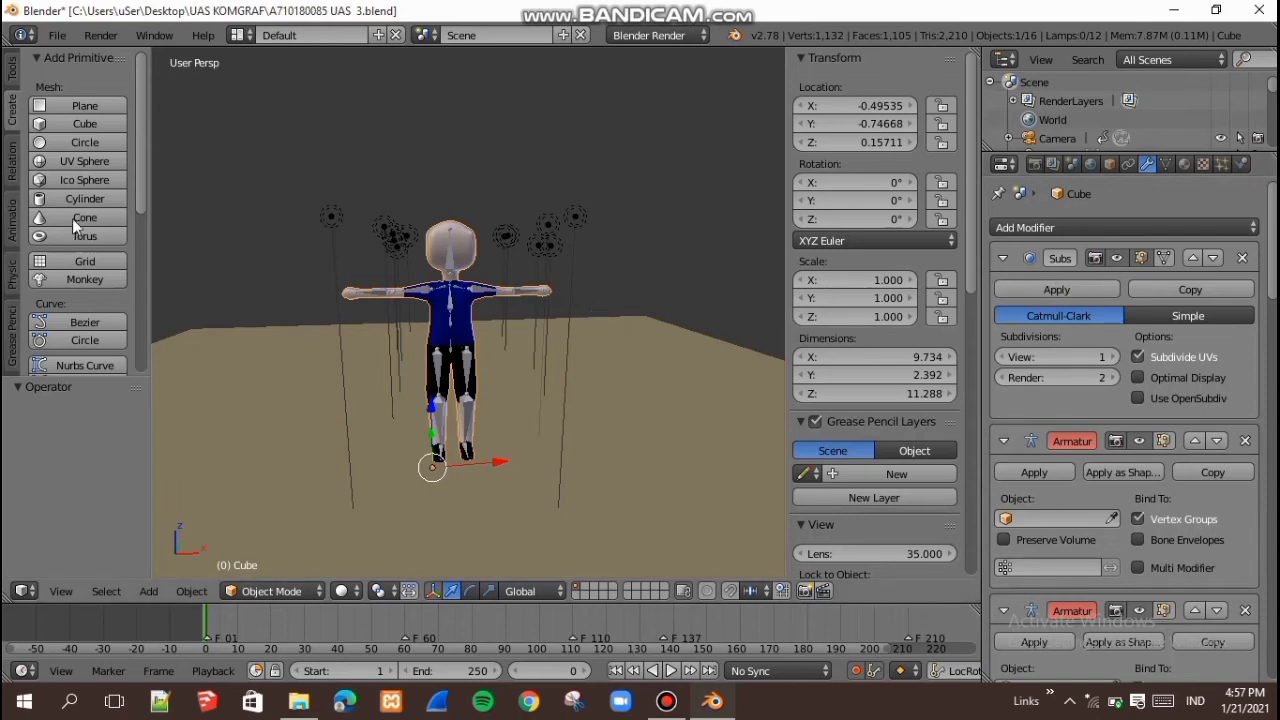
Step: Import the motion capture file balet.bvh from the UAS KOMGRAF folder as an armature
click(57, 35)
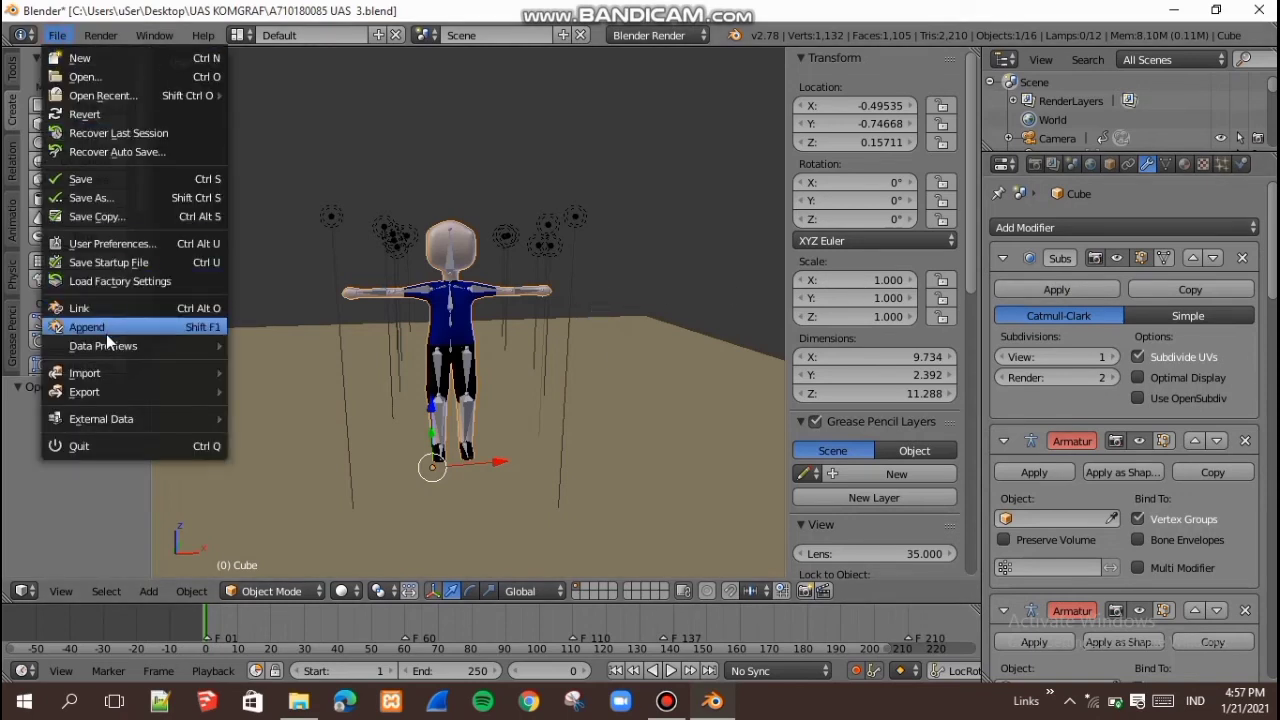
mouse_move(130, 373)
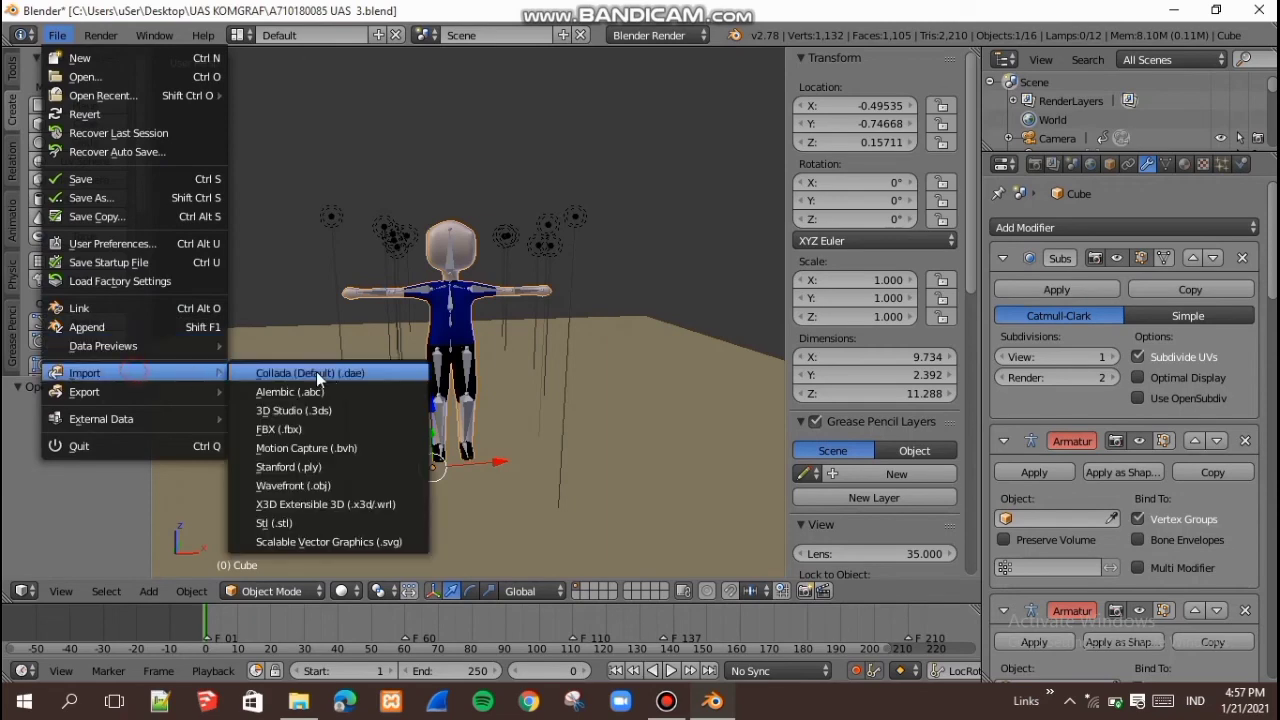
click(343, 446)
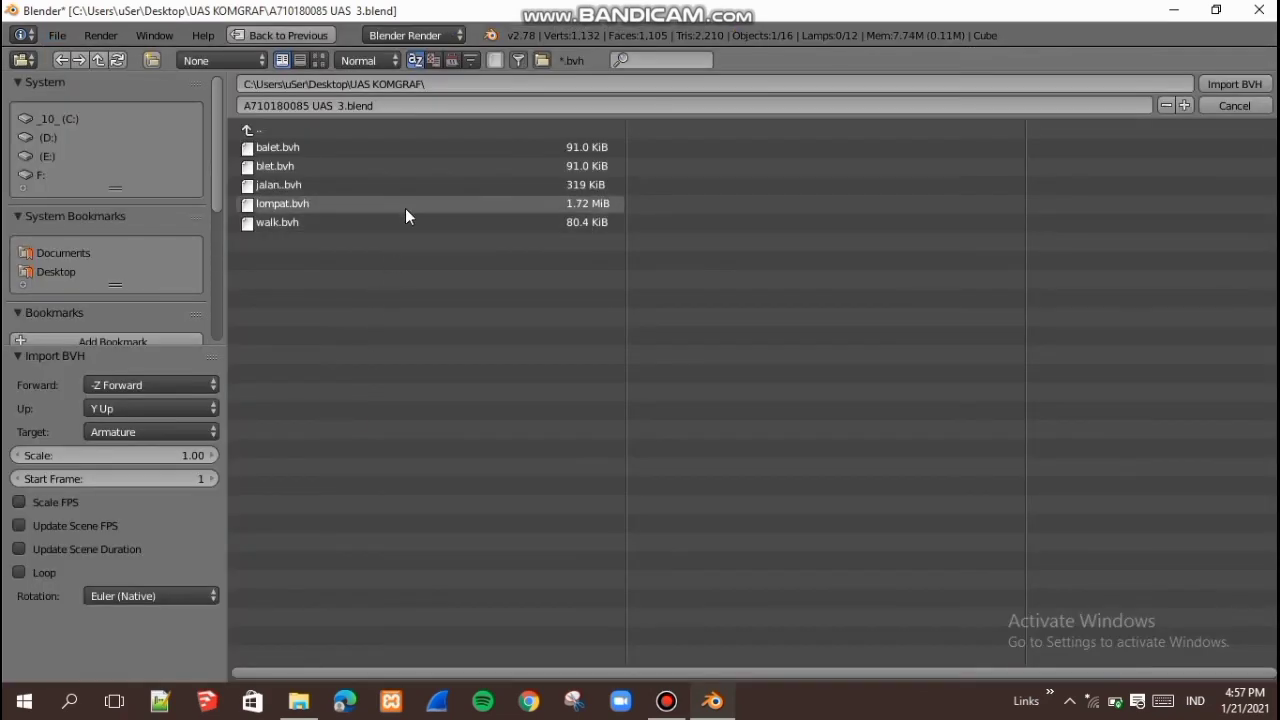
click(423, 146)
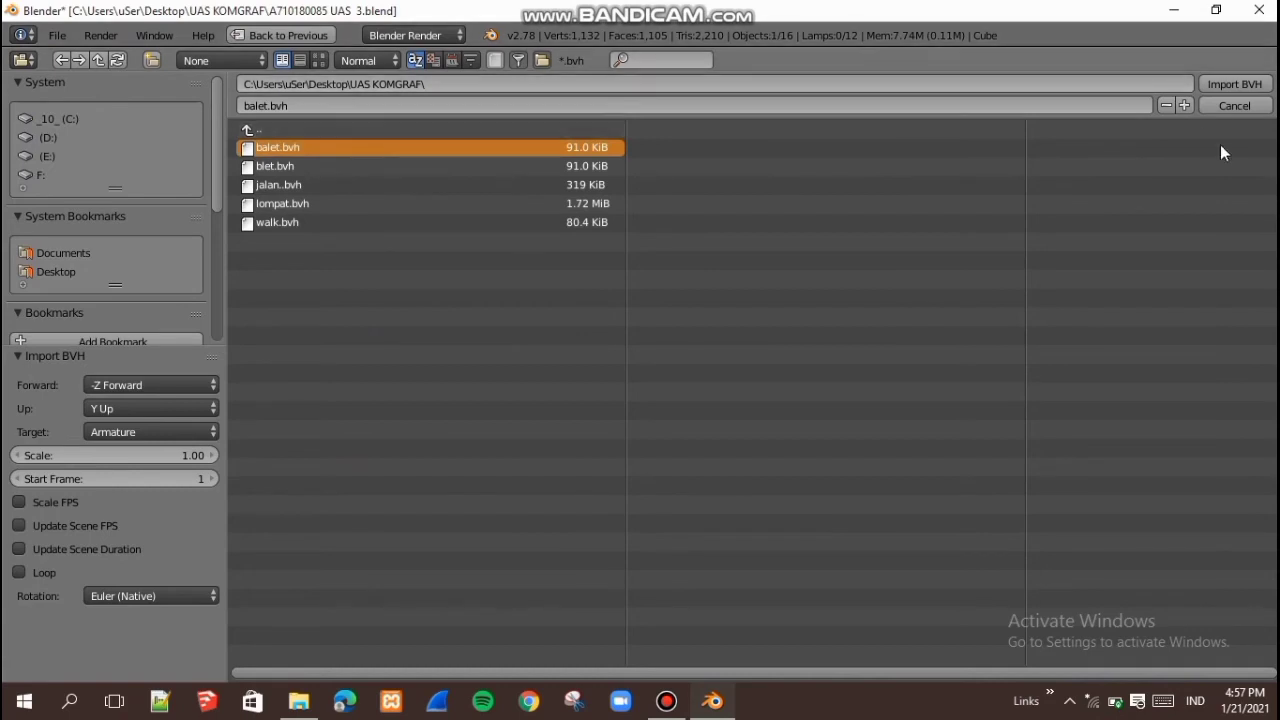
click(1237, 84)
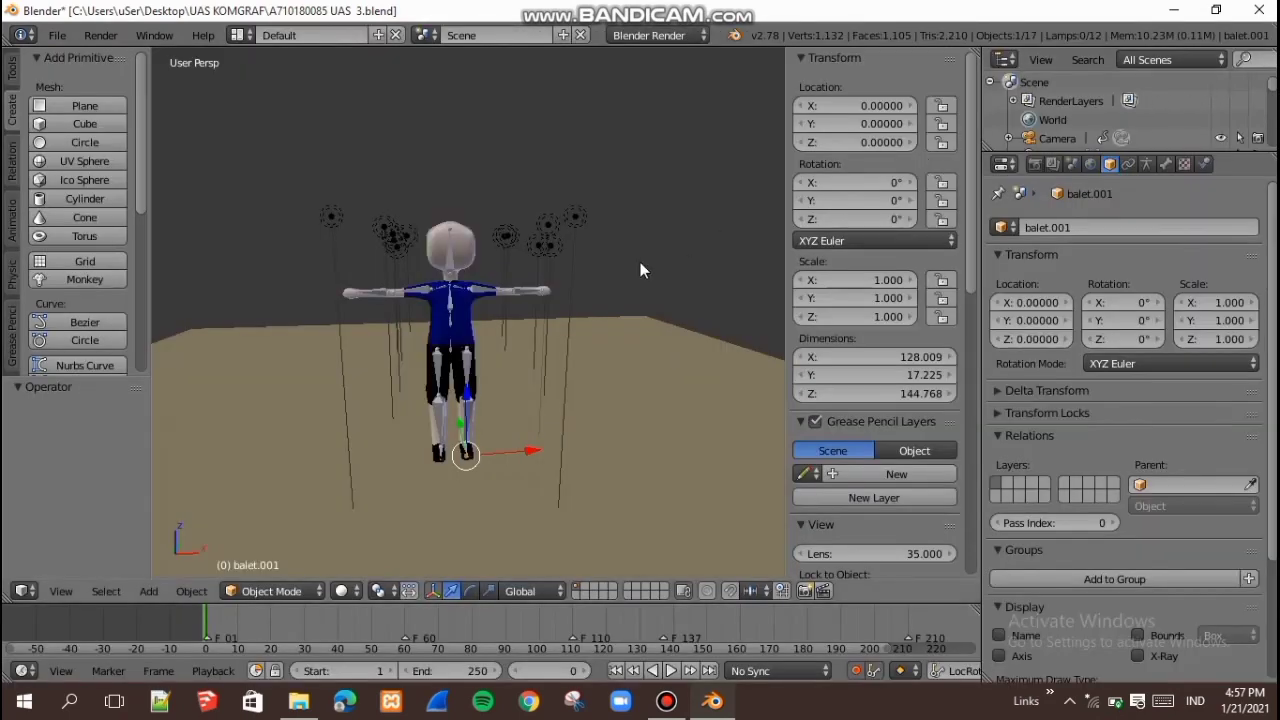
Step: Scale the imported armature down uniformly to about 0.059, roughly matching the character's size
key(s)
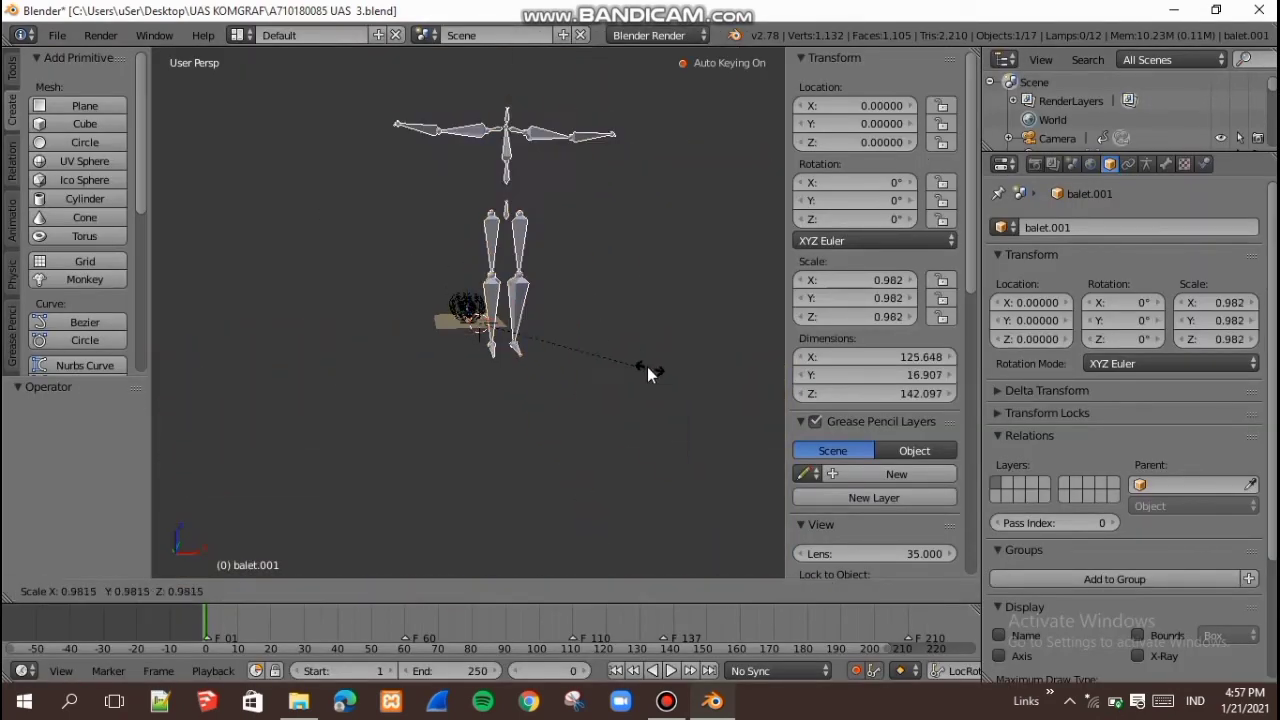
click(508, 269)
scroll(508, 274, up, 6)
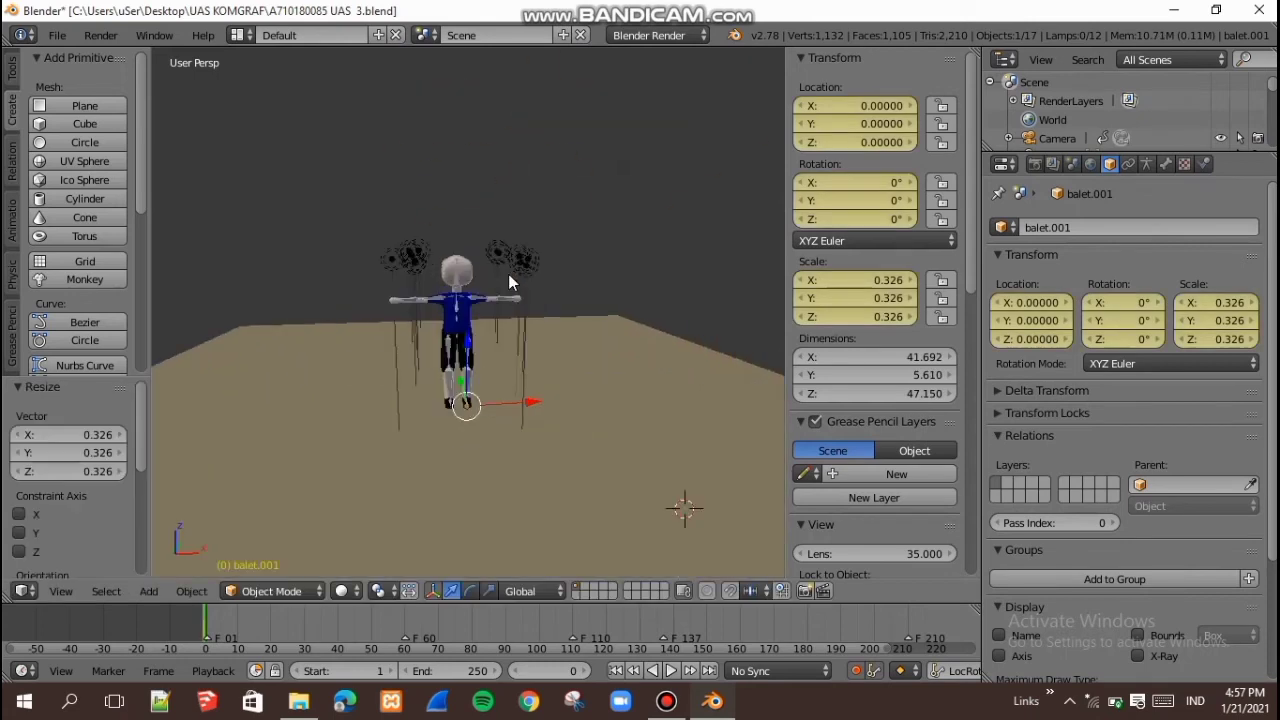
key(s)
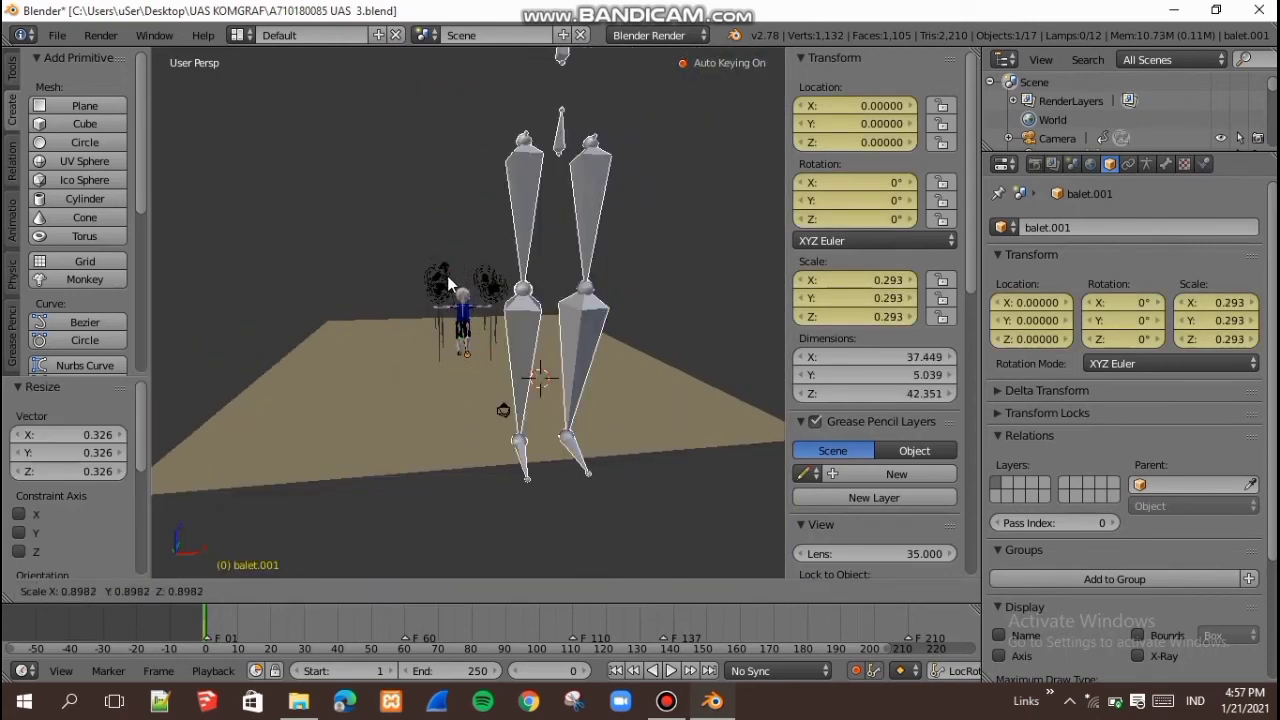
click(448, 277)
key(s)
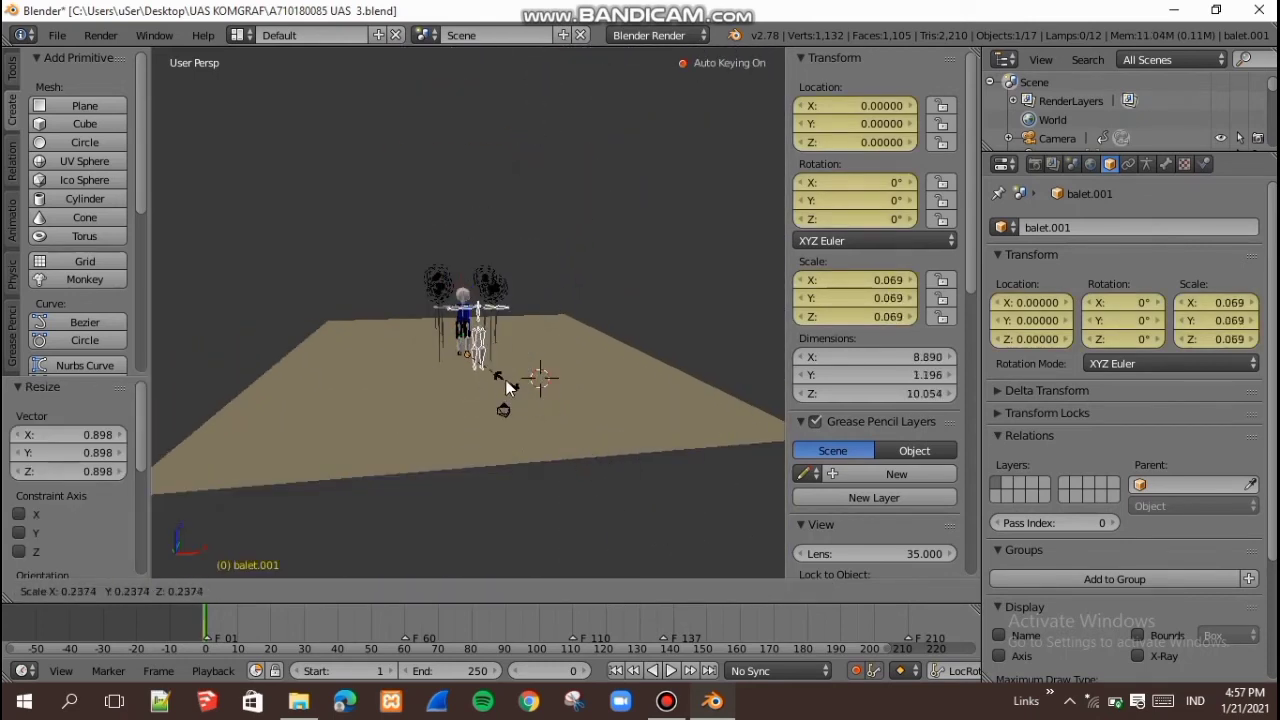
click(502, 362)
scroll(517, 338, up, 5)
scroll(517, 336, up, 2)
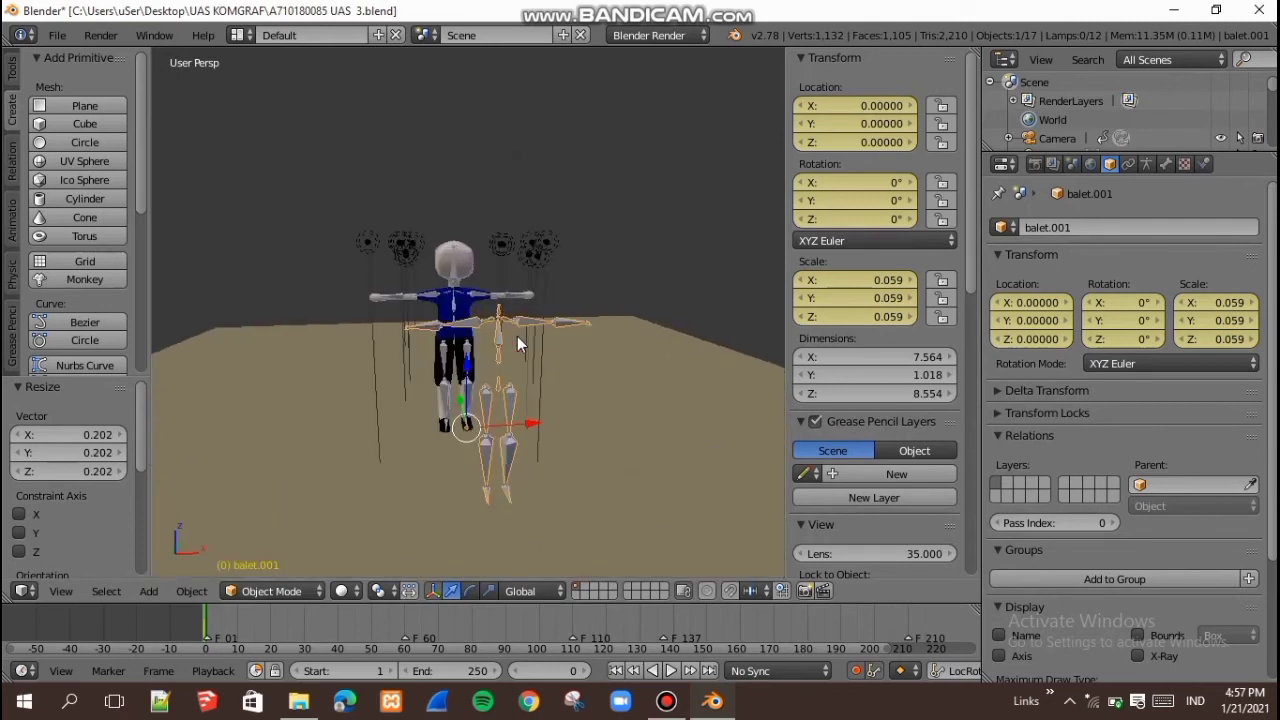
right_click(459, 337)
right_click(467, 311)
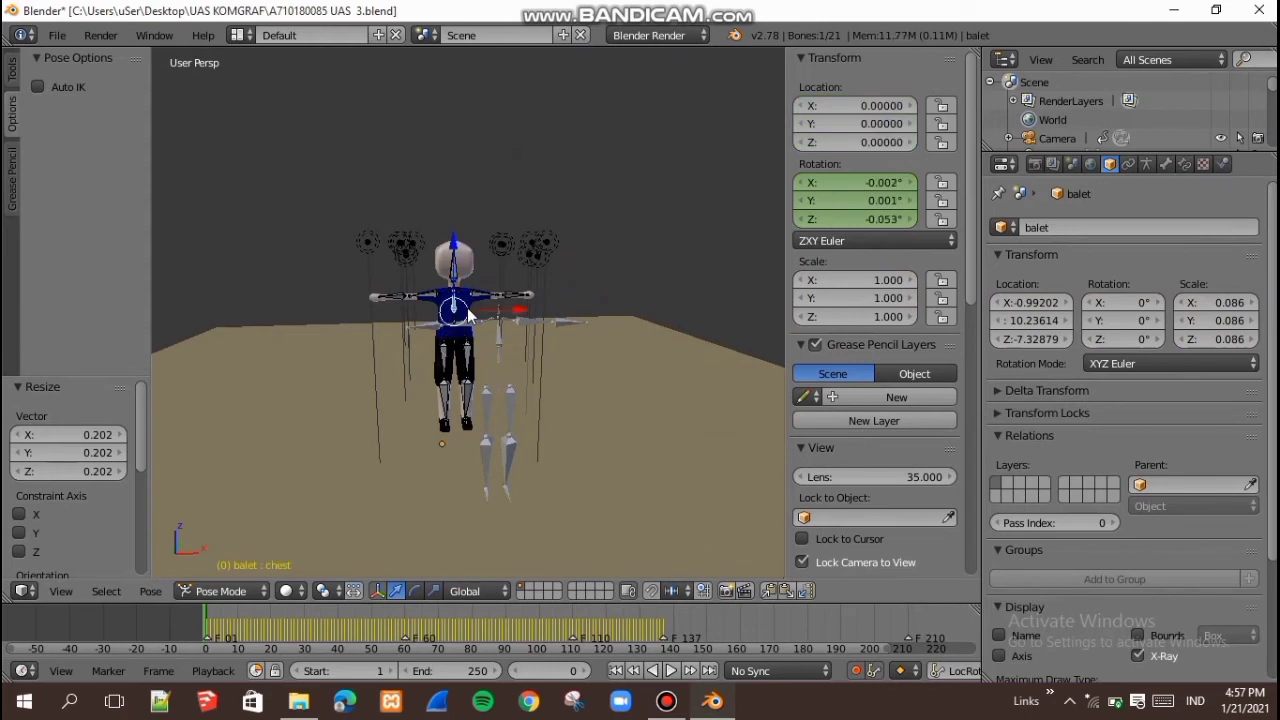
right_click(465, 332)
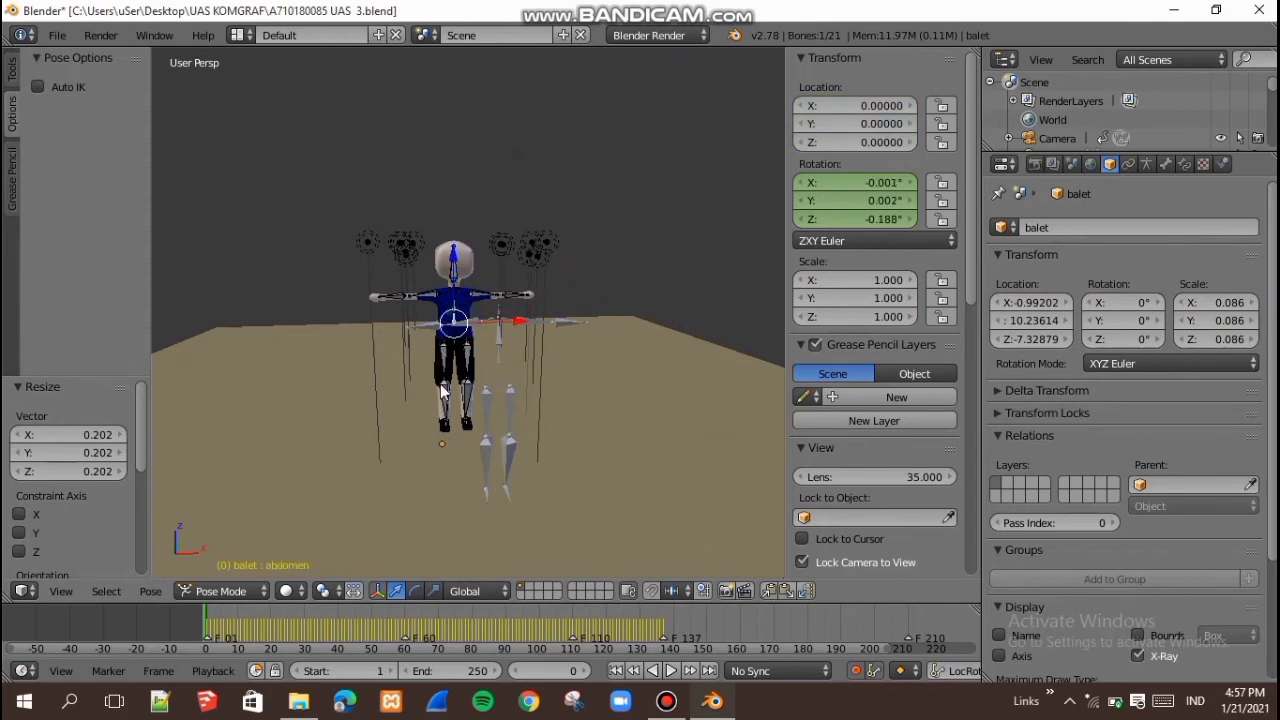
right_click(437, 375)
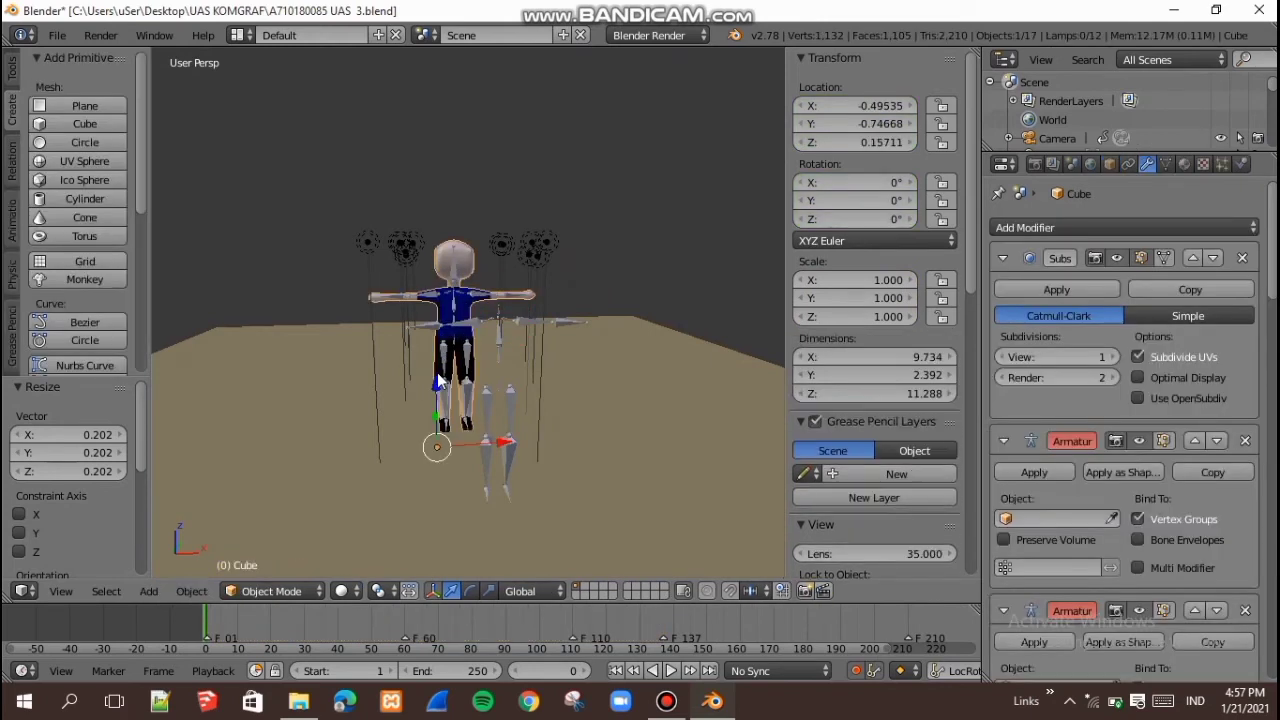
click(268, 591)
Step: Select the imported armature, put it in Pose Mode, and apply its current pose as the rest pose
right_click(490, 415)
click(269, 591)
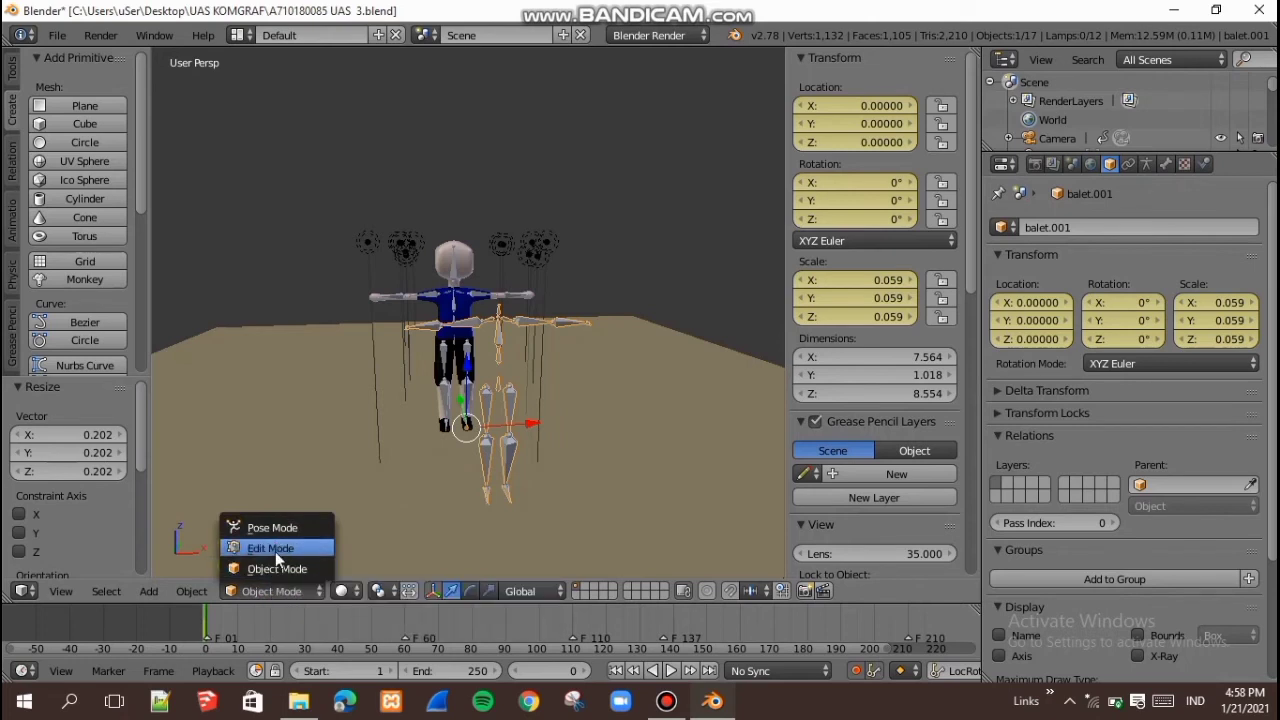
click(284, 527)
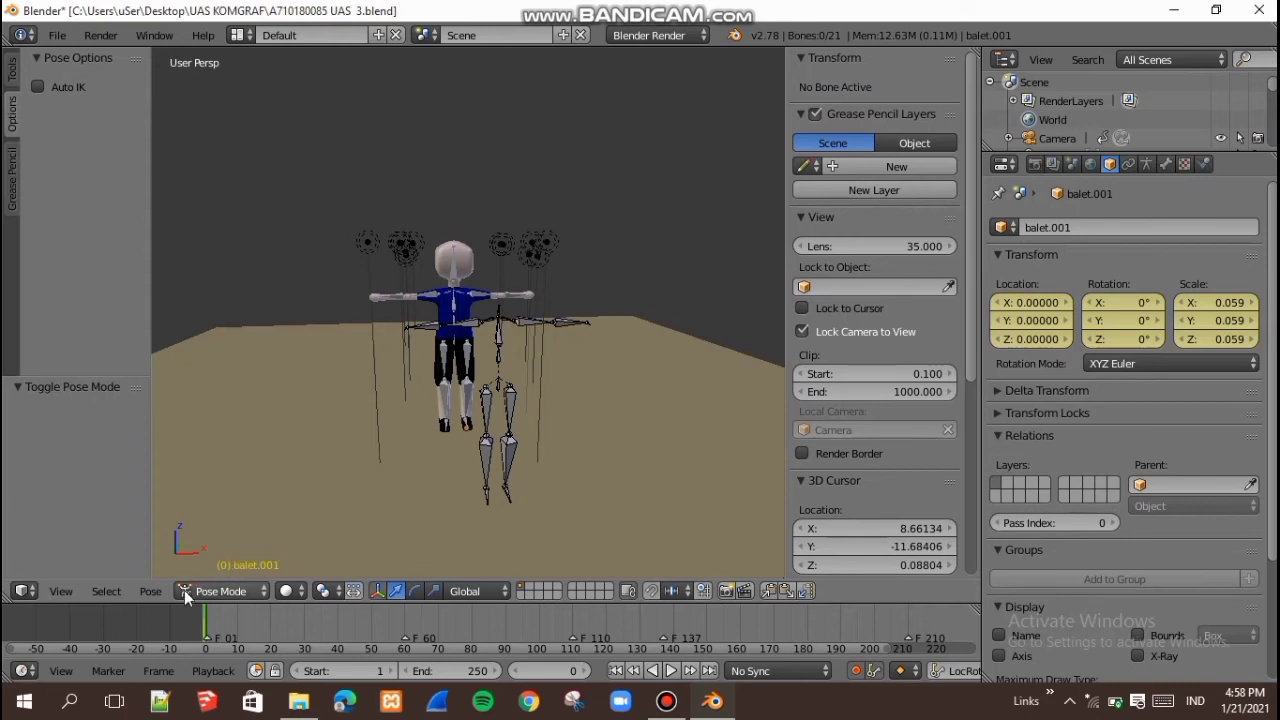
click(155, 591)
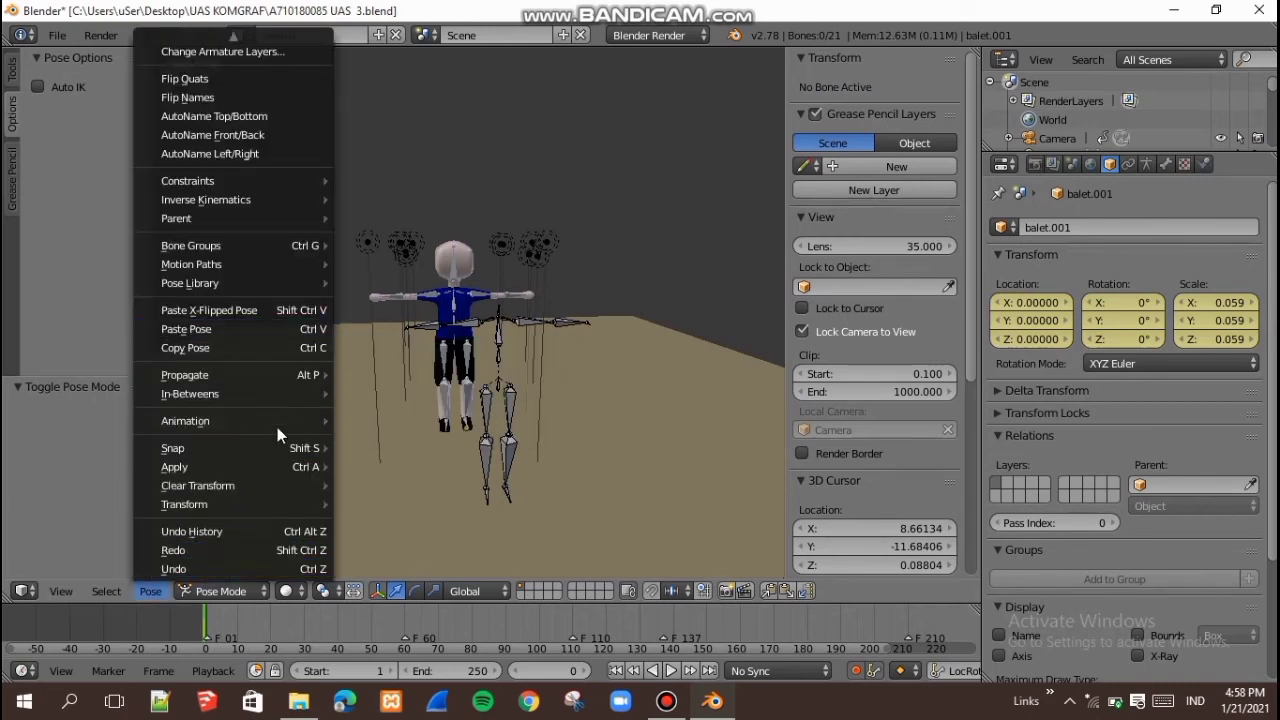
mouse_move(259, 468)
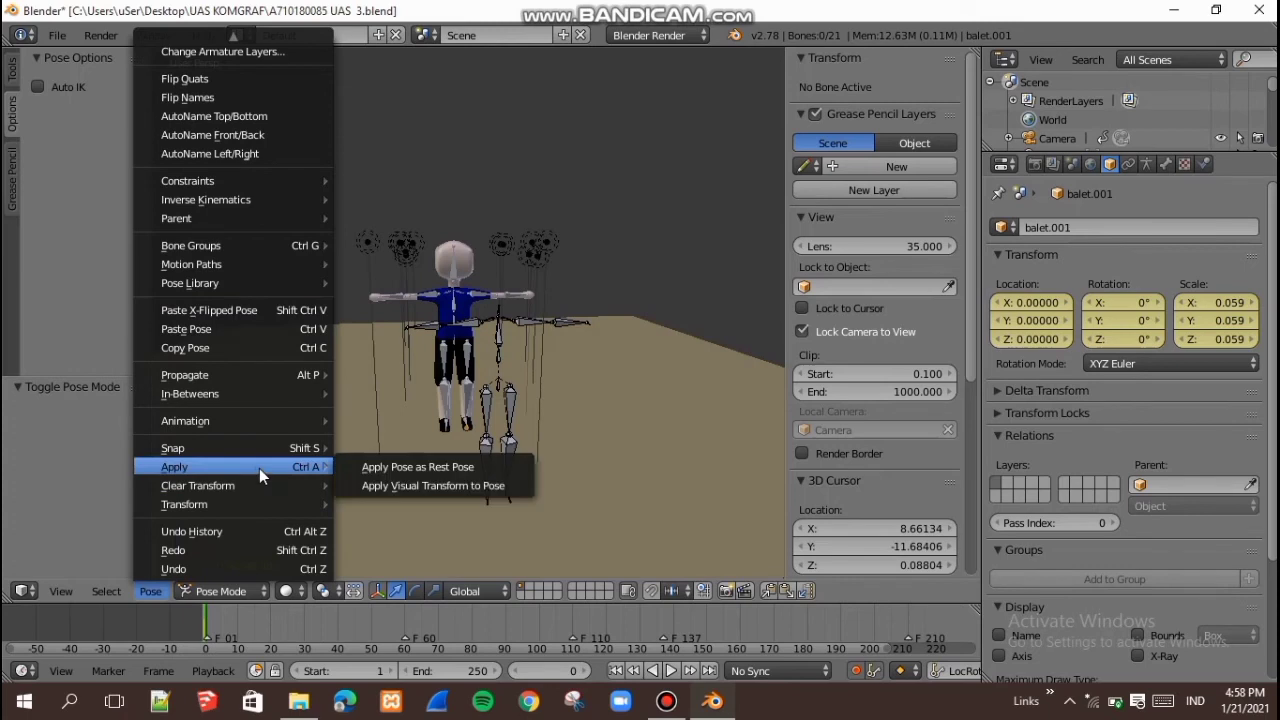
click(368, 467)
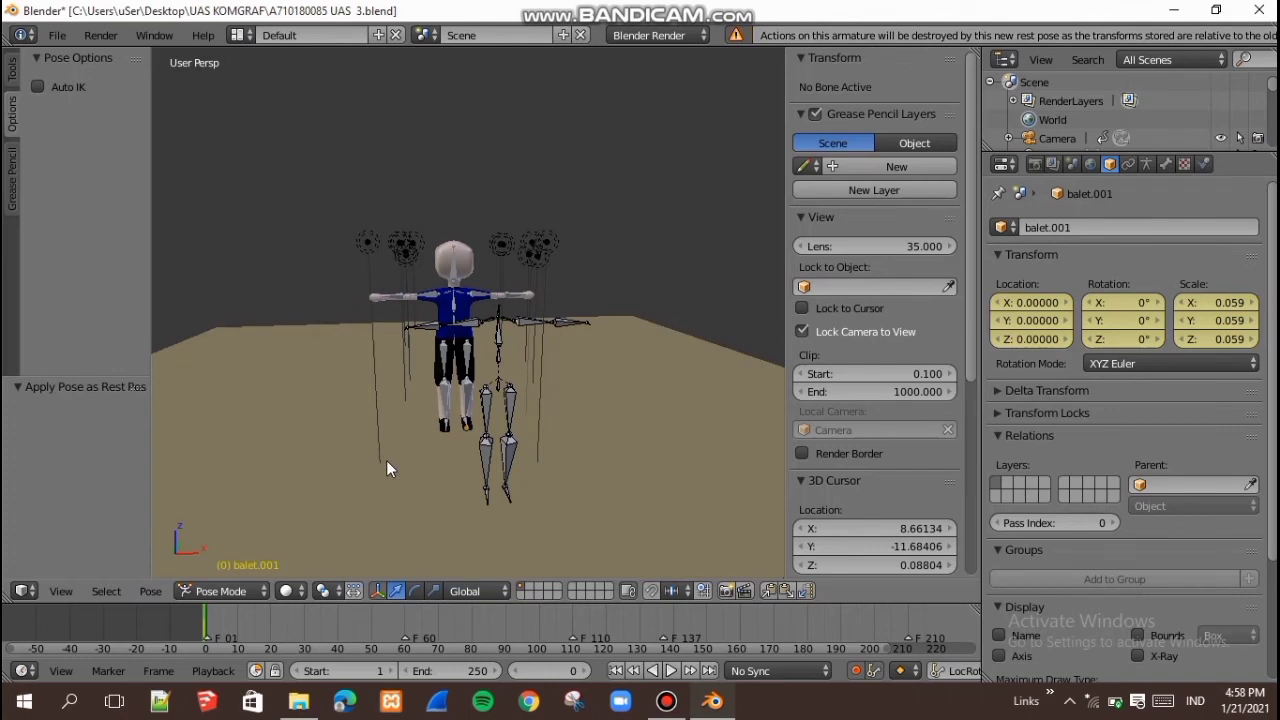
Step: Put the imported armature in Edit Mode and select individual thigh, chest and shoulder bones to check its structure
click(222, 591)
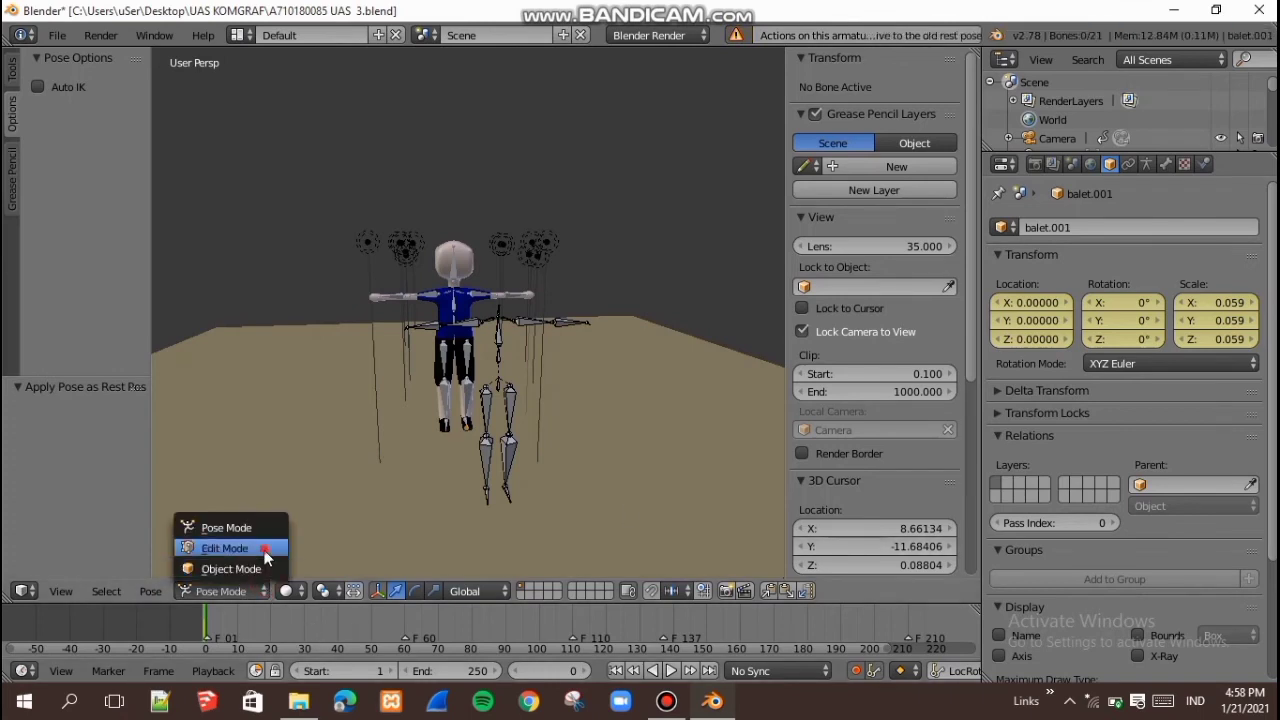
click(229, 629)
right_click(519, 450)
right_click(514, 410)
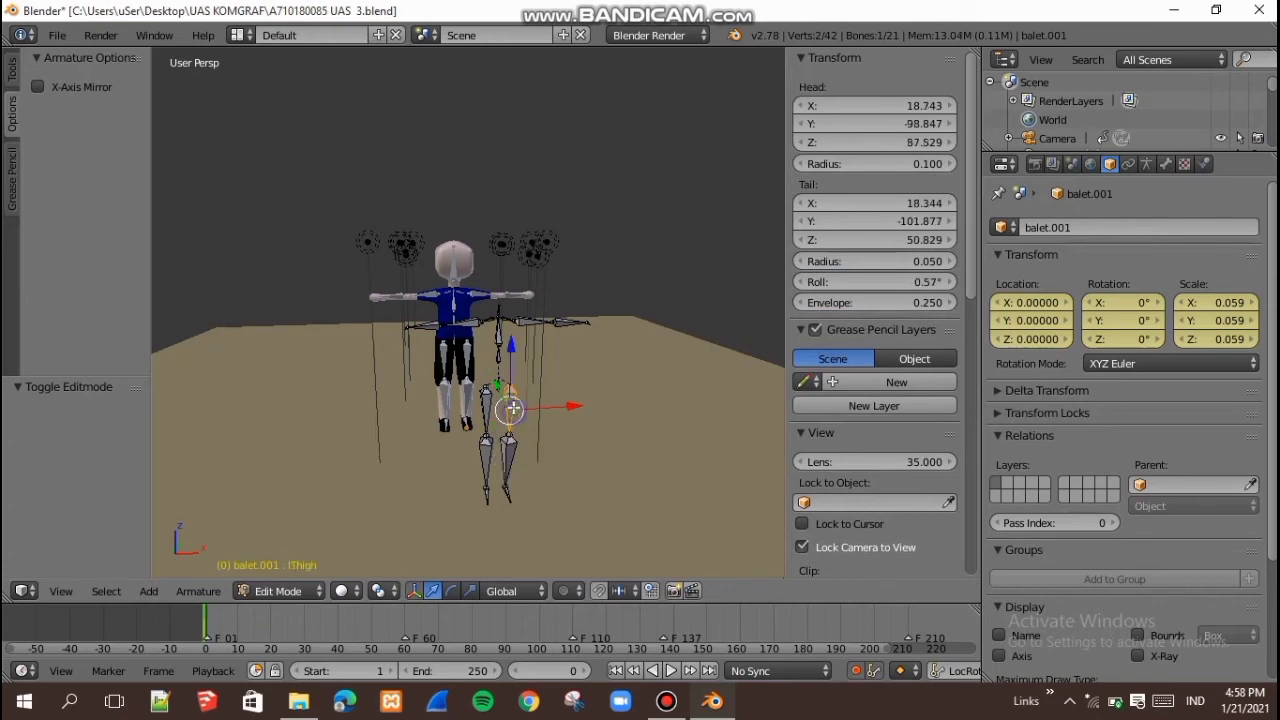
right_click(503, 360)
right_click(500, 337)
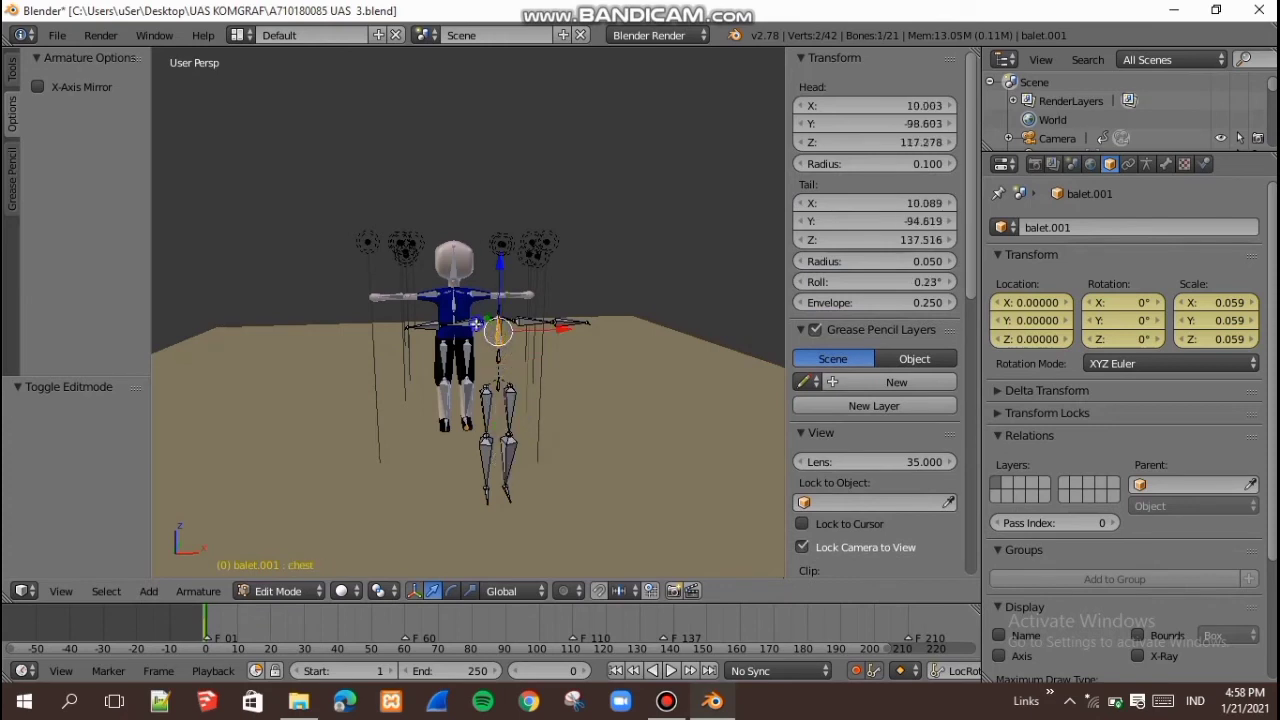
right_click(476, 324)
right_click(442, 327)
right_click(466, 315)
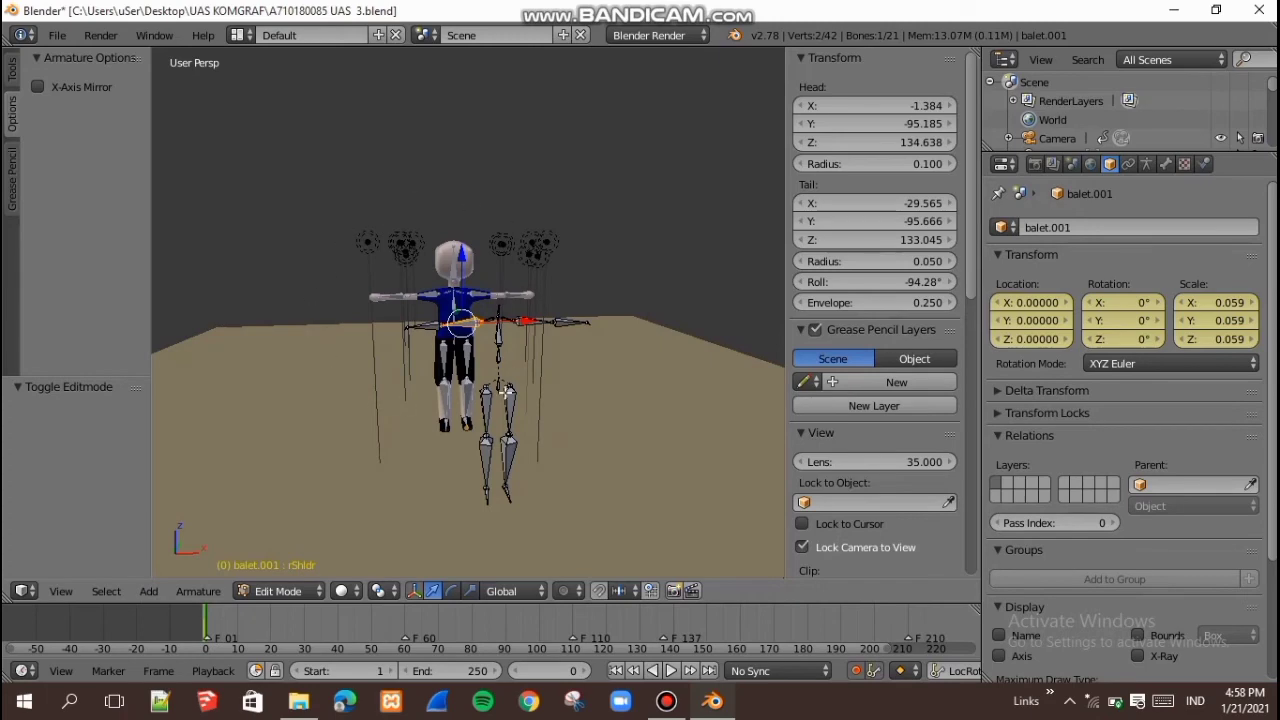
scroll(545, 340, up, 5)
scroll(545, 340, down, 4)
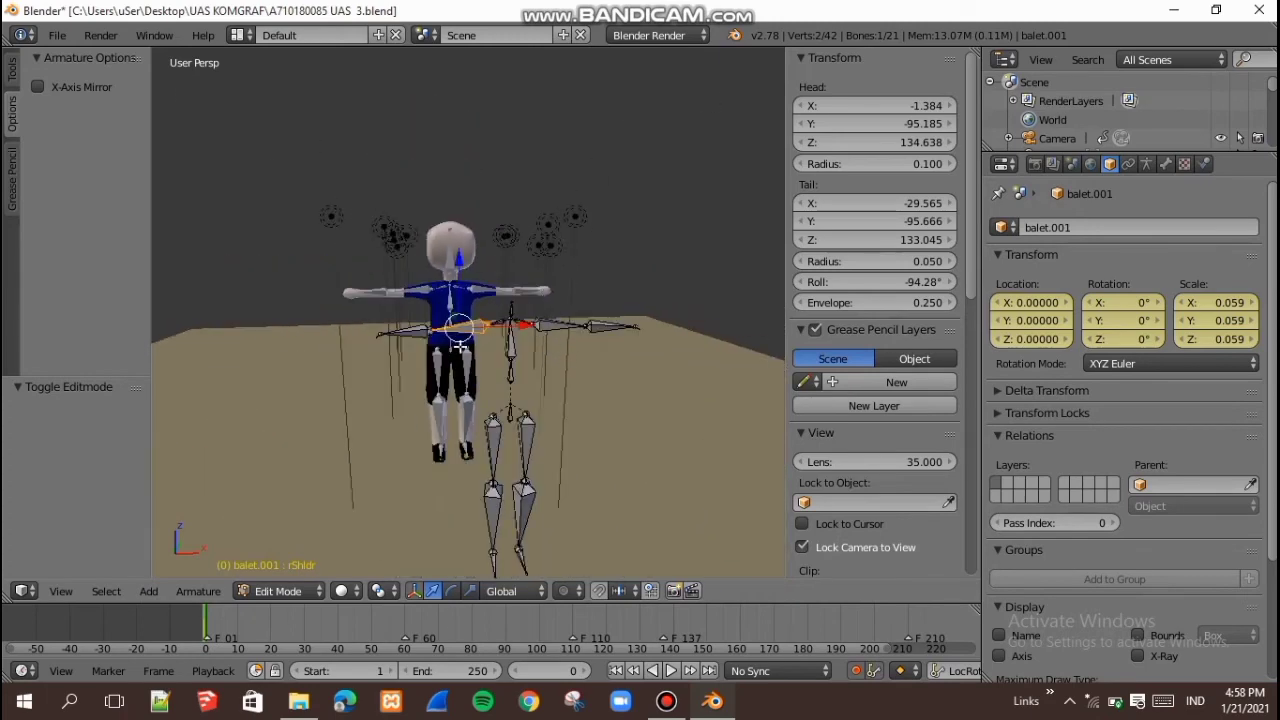
mouse_move(458, 345)
middle_down()
mouse_move(720, 371)
mouse_move(391, 418)
mouse_move(436, 358)
middle_up()
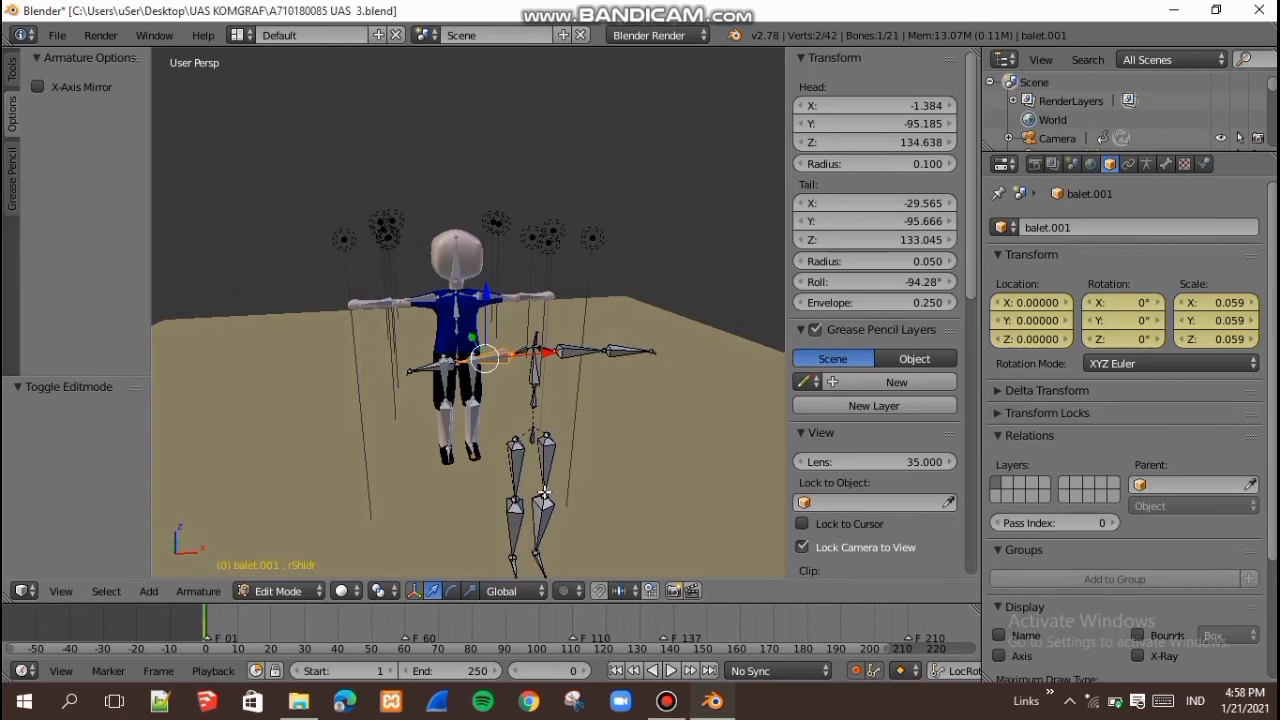
Step: Parent the imported armature's lFoot bone to its lShin bone with the Connected option
scroll(506, 391, up, 6)
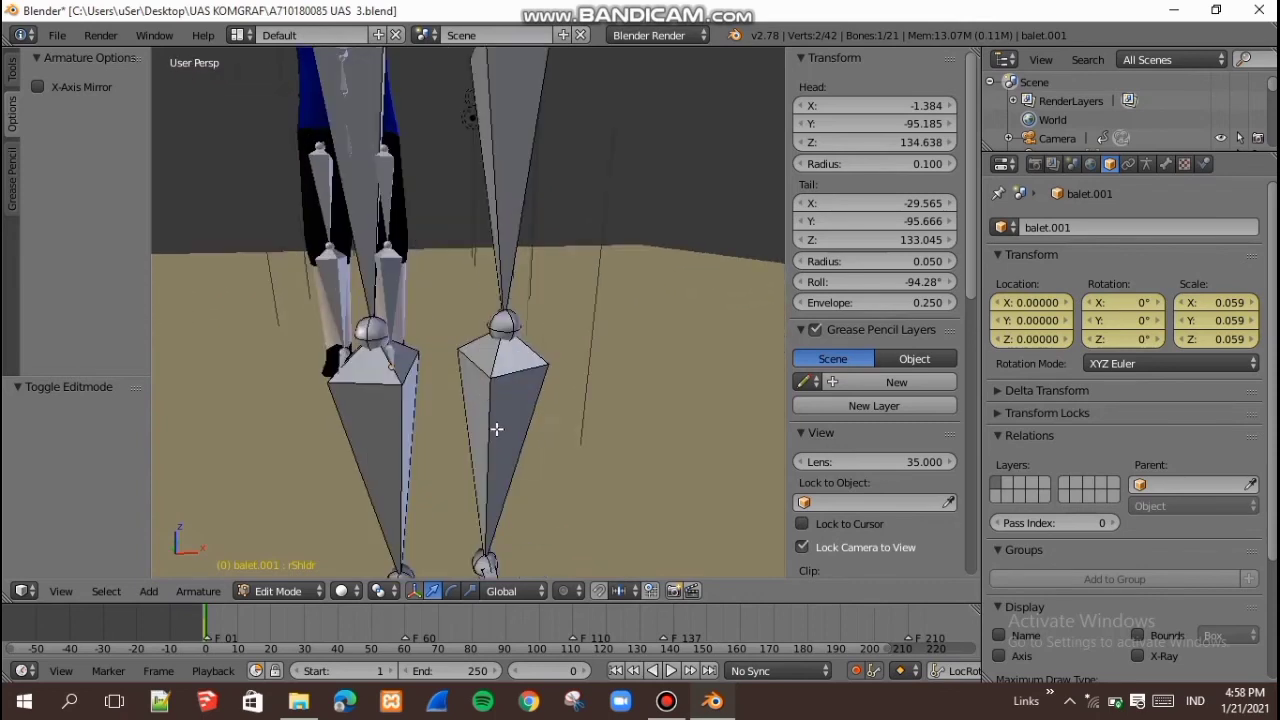
scroll(495, 420, down, 4)
click(447, 352)
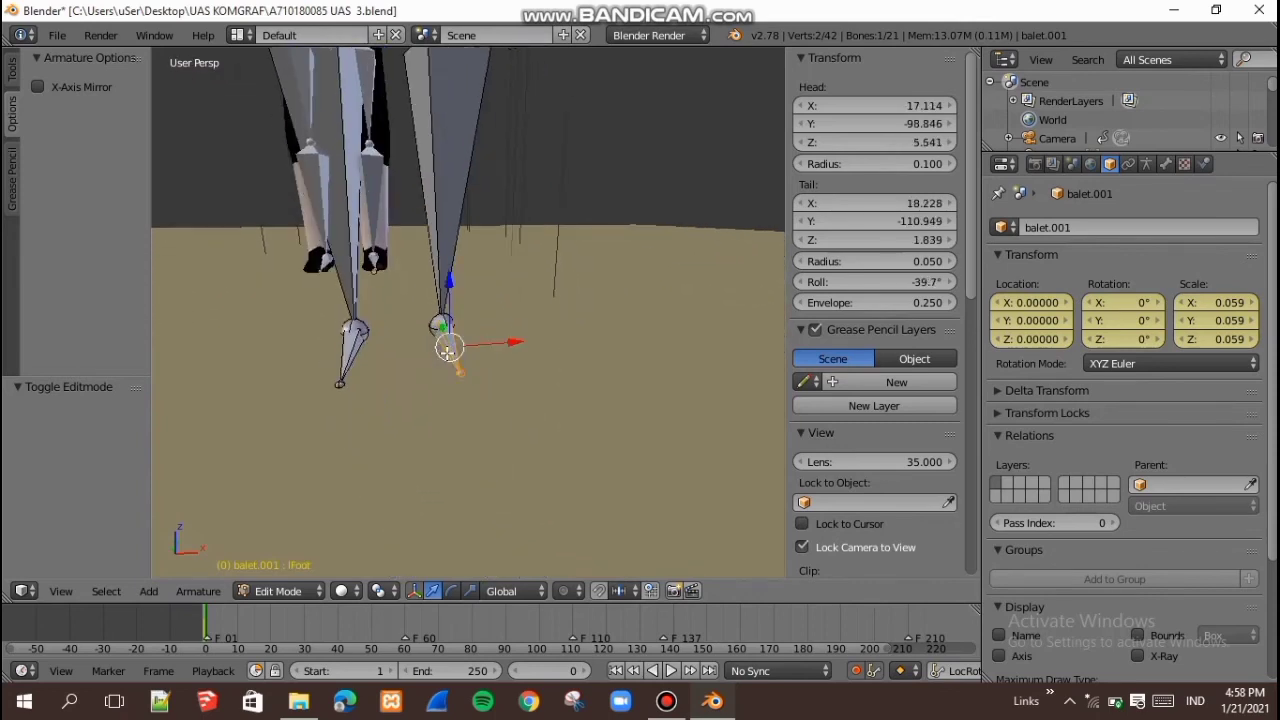
shift+click(462, 214)
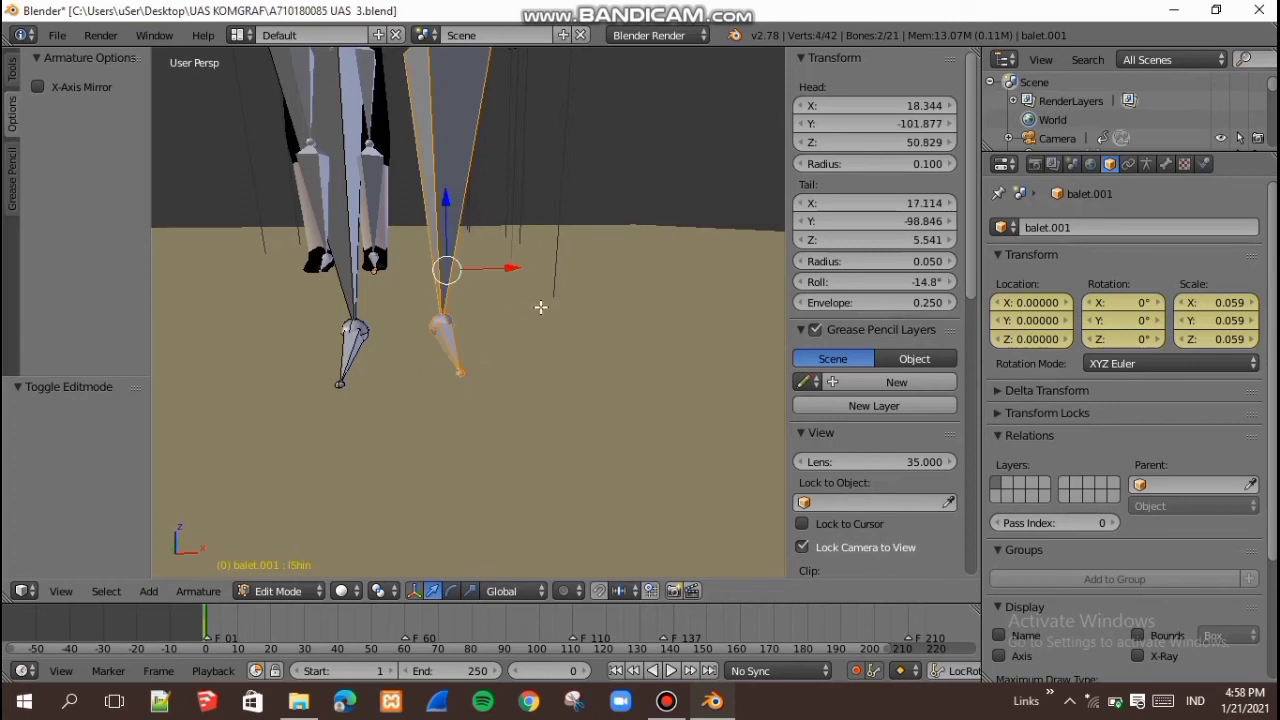
key(ctrl+p)
click(510, 282)
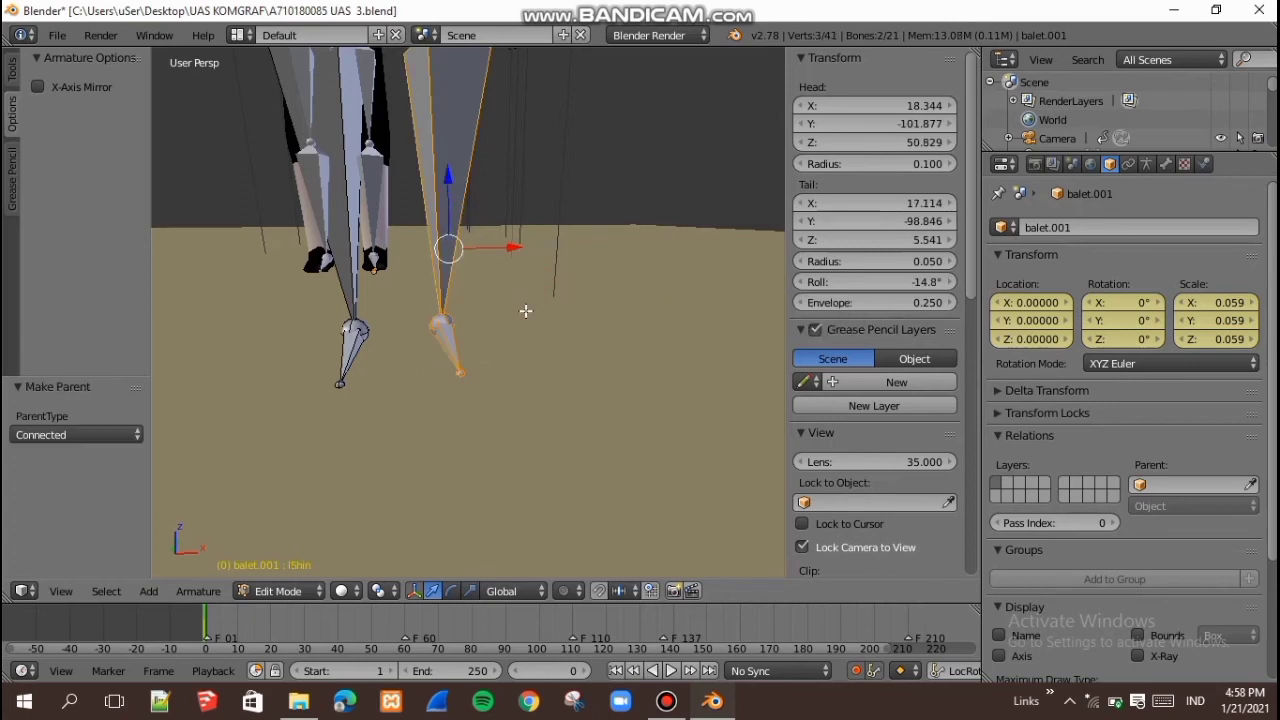
Step: Parent the lShin bone to the lThigh bone with the Connected option
shift+middle_drag(525, 311, 505, 409)
right_click(468, 433)
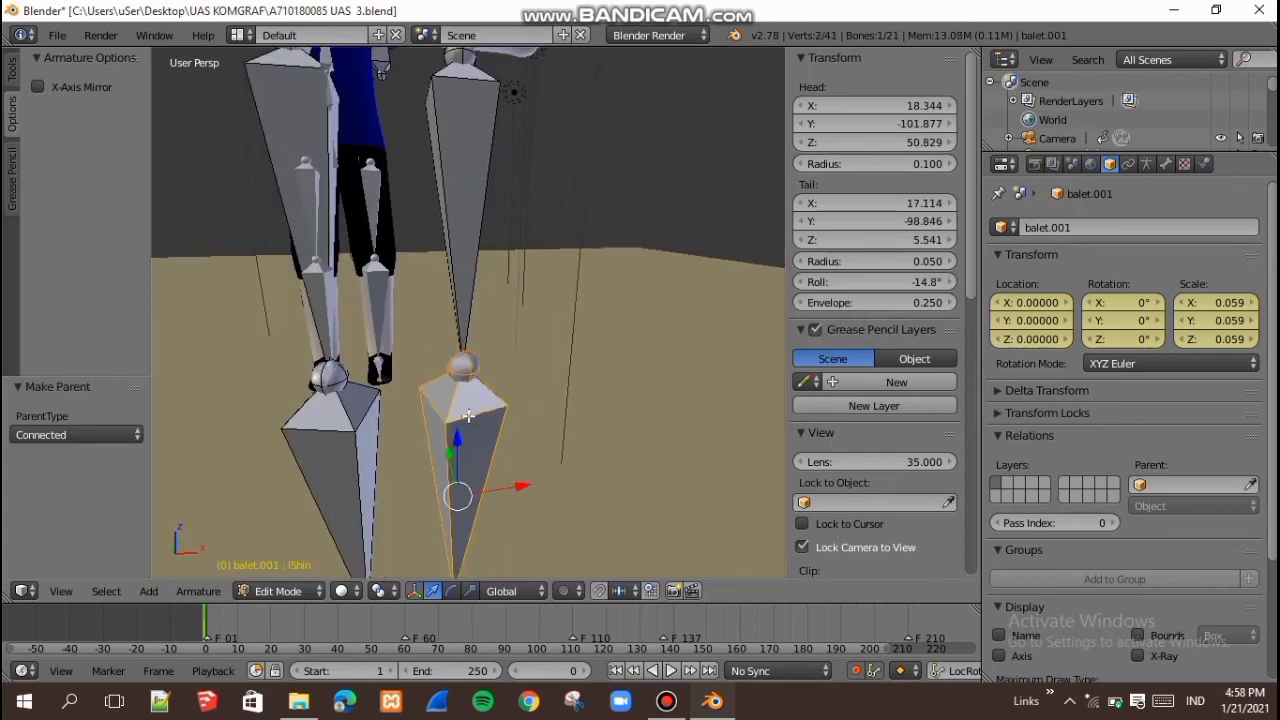
shift+right_click(462, 256)
key(ctrl+p)
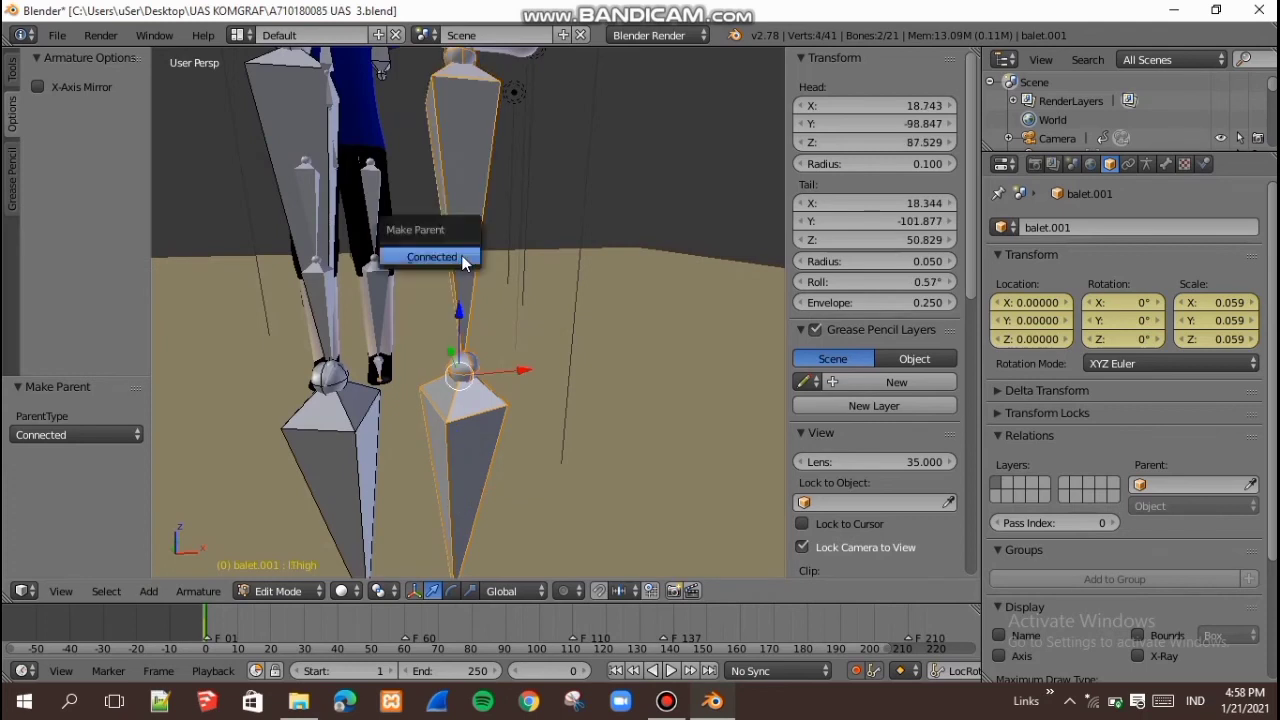
click(461, 256)
Step: Parent the imported armature's right foot bone to the rShin bone with the Connected option
scroll(384, 432, down, 5)
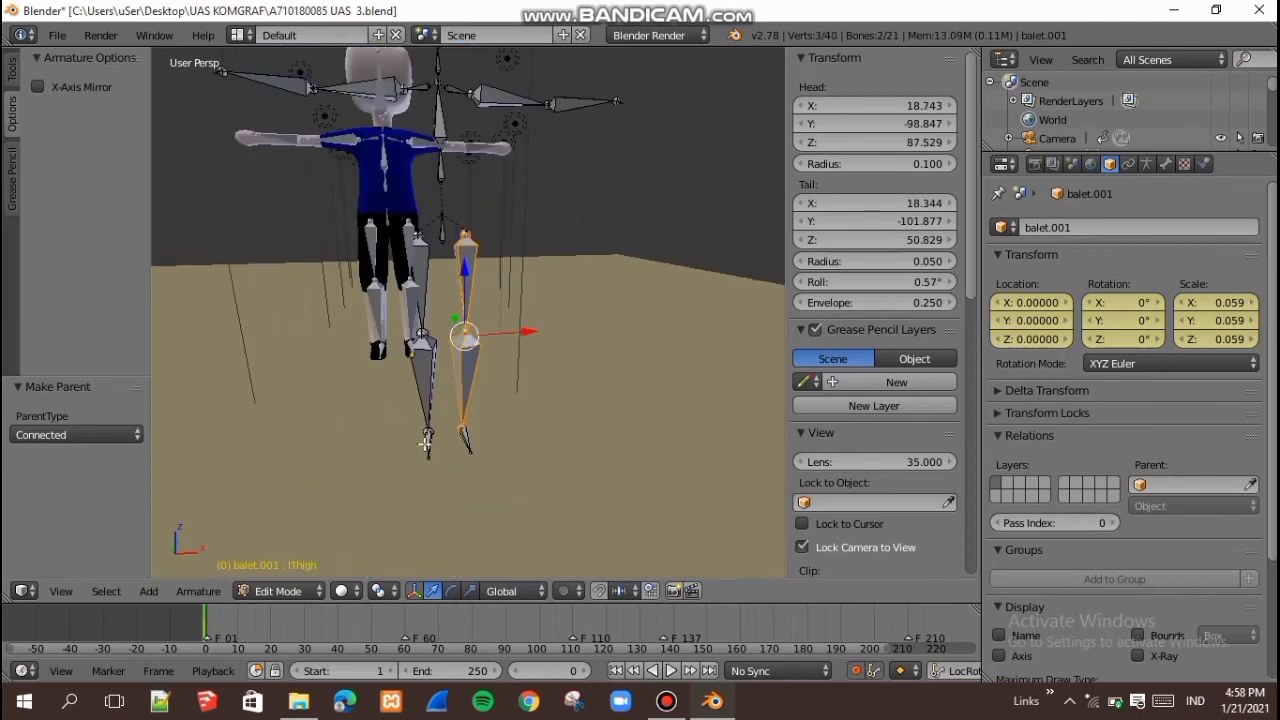
right_click(426, 443)
shift+right_click(427, 392)
key(ctrl+p)
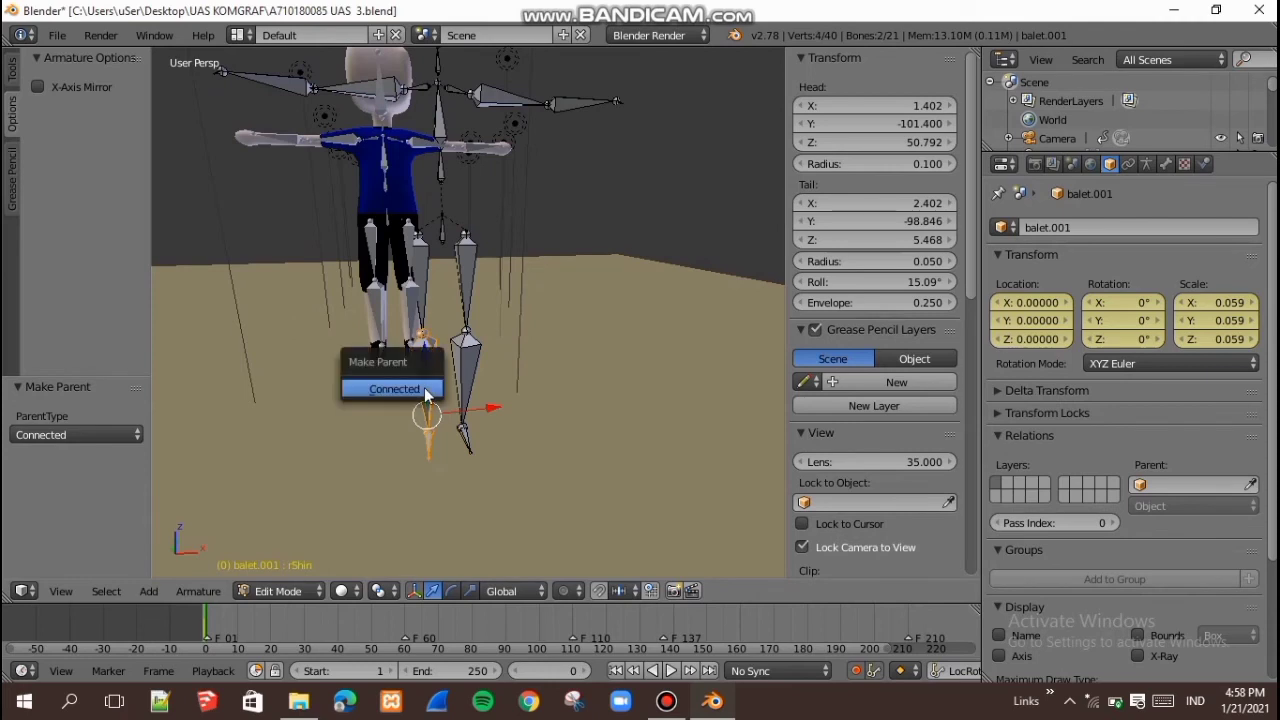
click(394, 389)
Step: Parent the rShin bone to the rThigh bone with the Connected option
shift+right_click(428, 285)
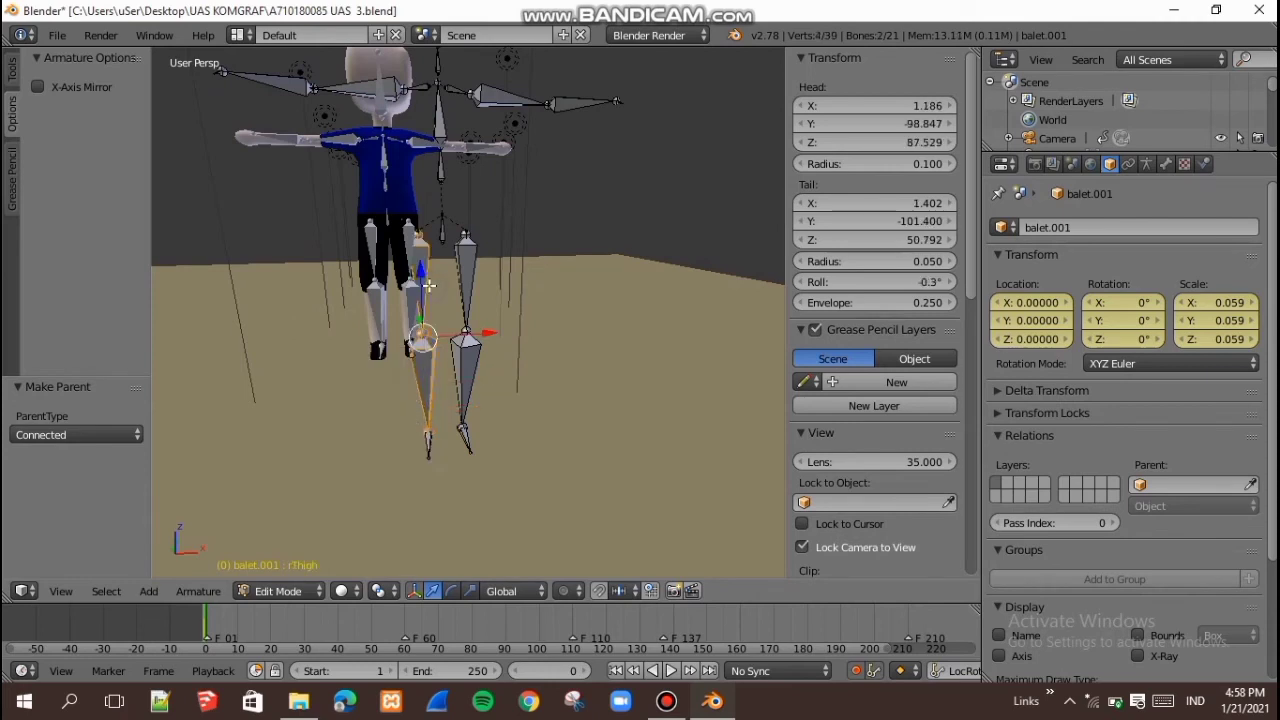
key(ctrl+p)
click(428, 287)
shift+middle_drag(457, 265, 480, 310)
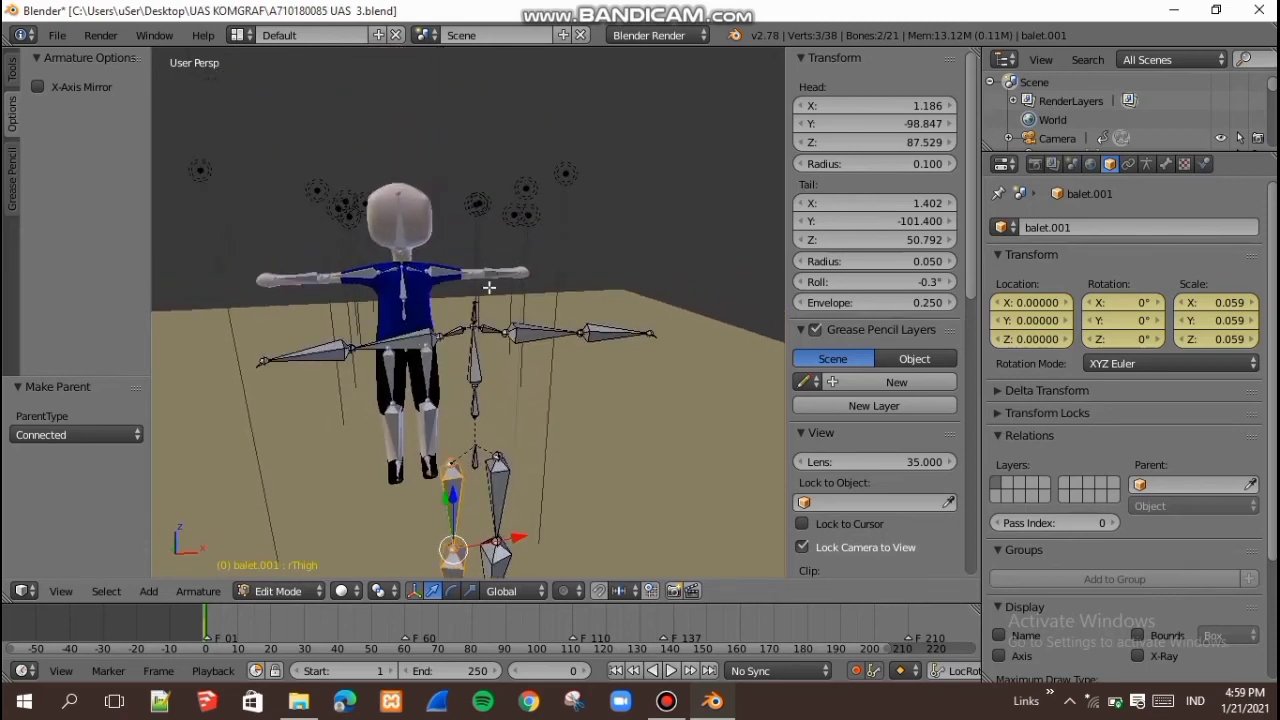
scroll(483, 313, up, 2)
scroll(484, 312, down, 1)
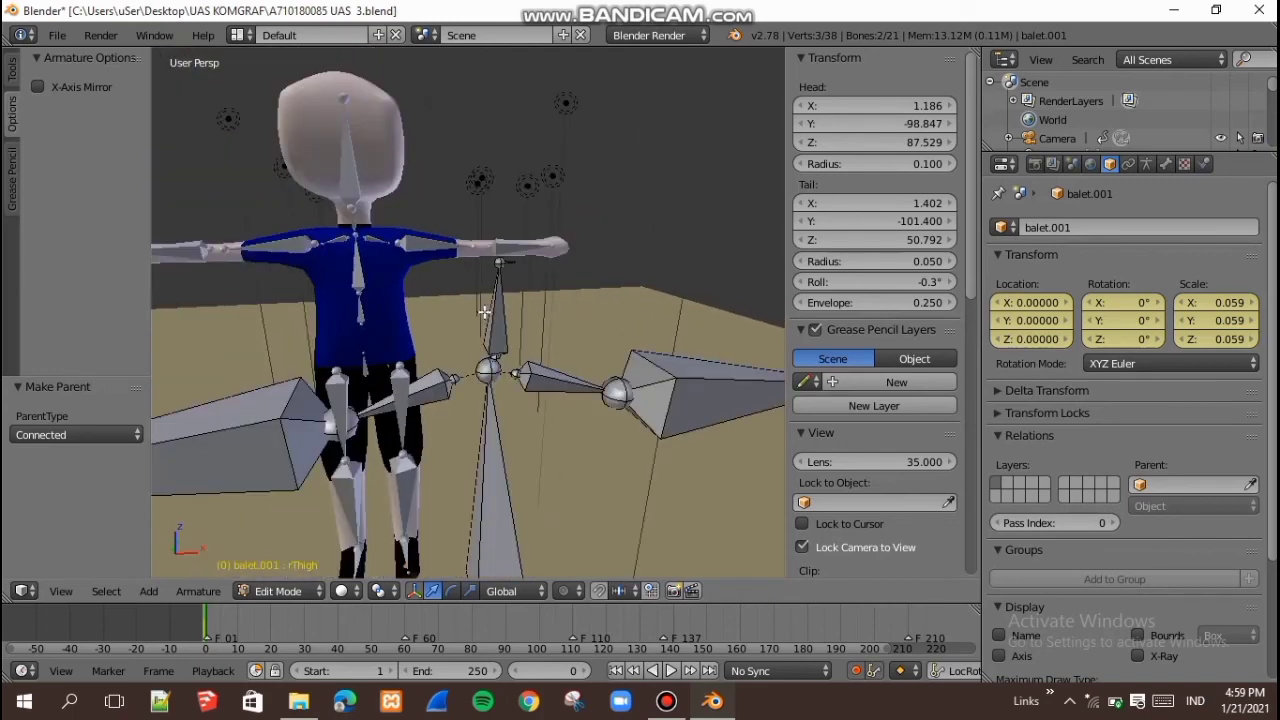
Step: Set the imported armature's head bone roll to 0° and move the bone's tip straight up above the neck
right_click(512, 262)
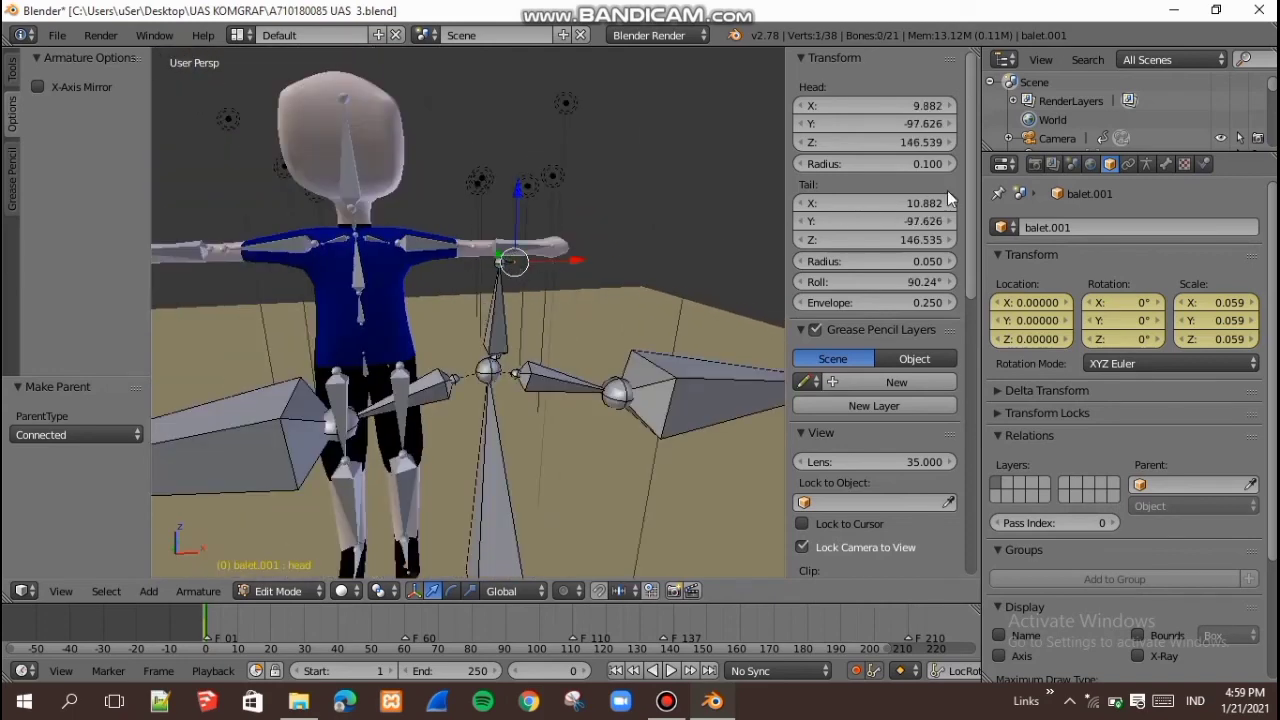
click(1163, 165)
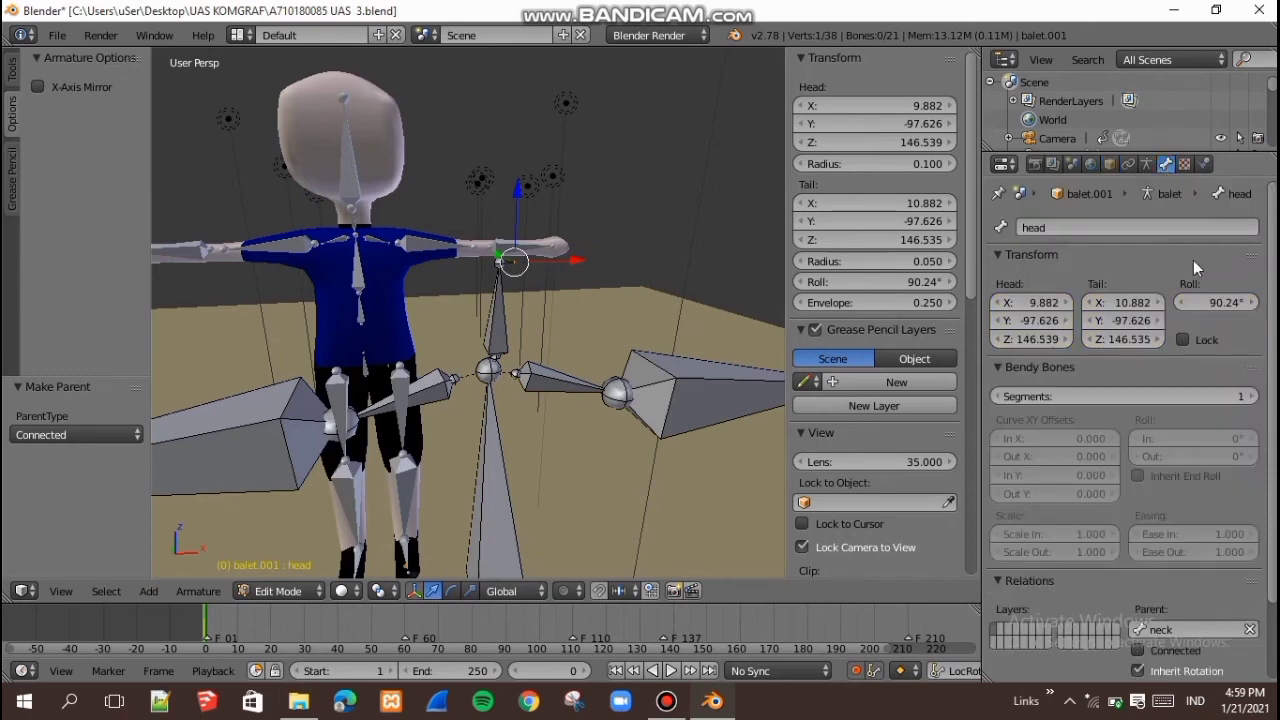
click(1219, 301)
text(0)
key(Return)
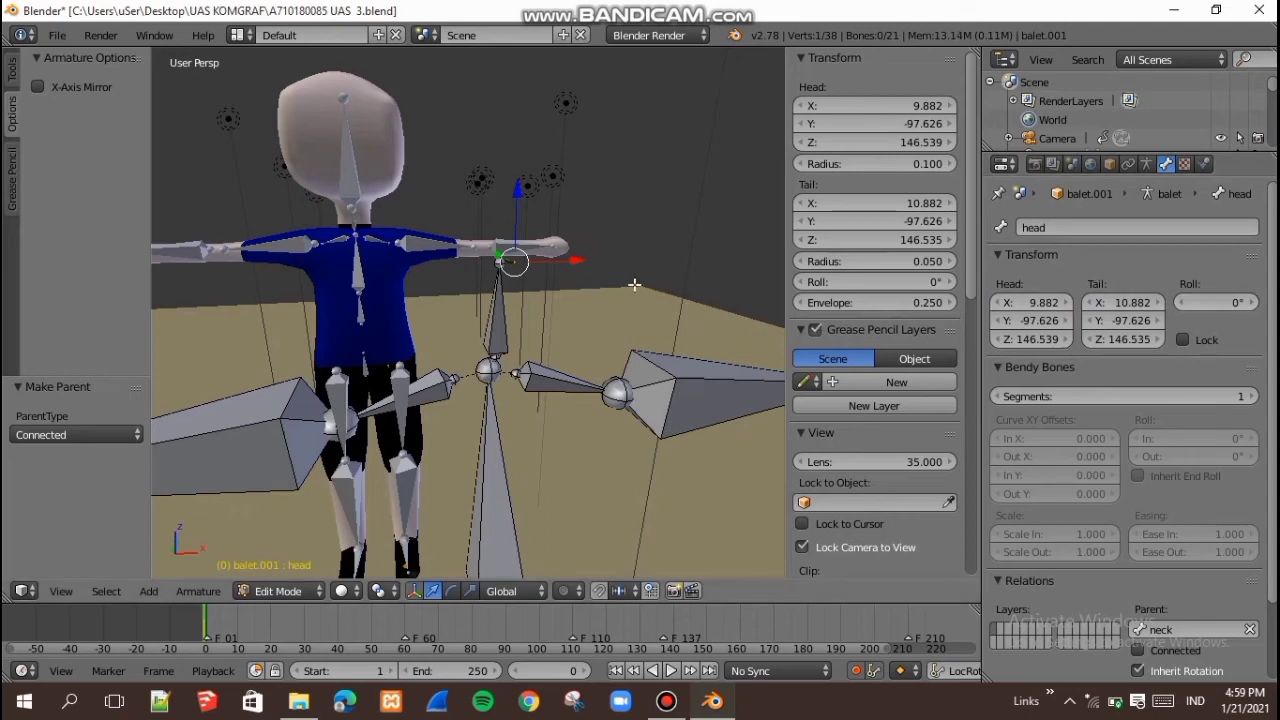
key(g)
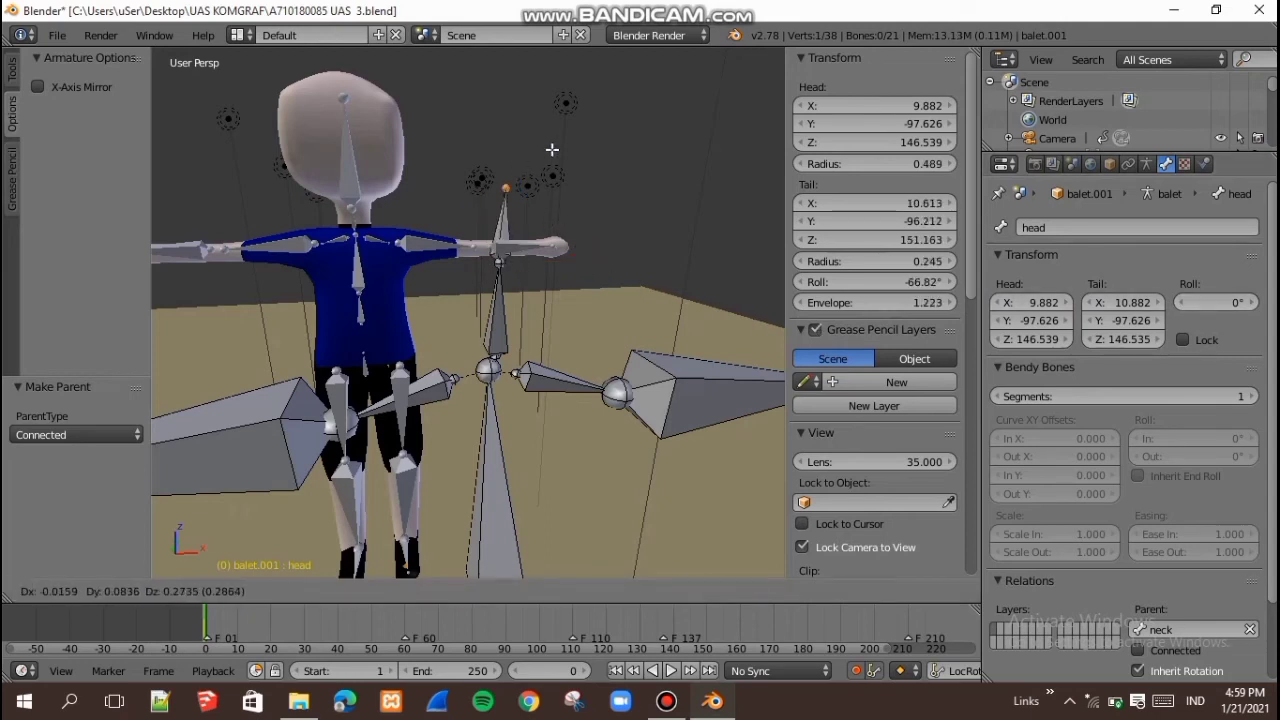
click(543, 116)
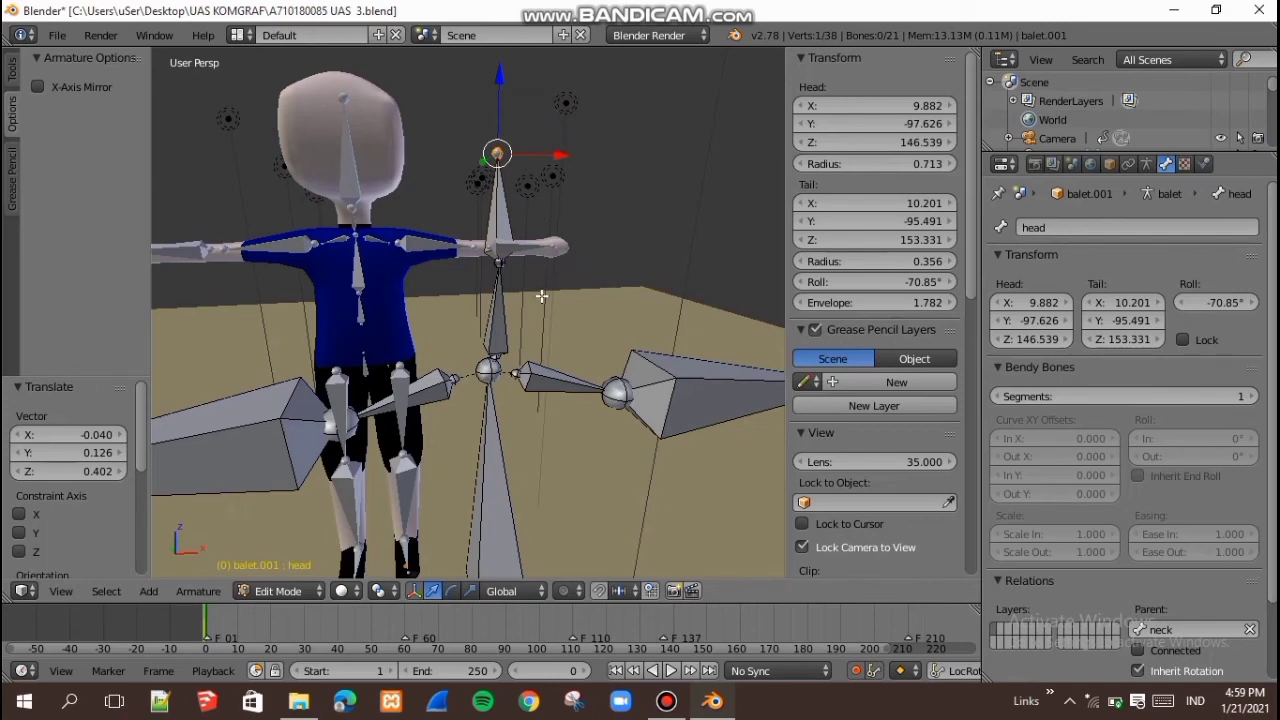
Step: Switch the imported armature to Pose Mode, select all its bones and clear all their pose transforms
click(305, 596)
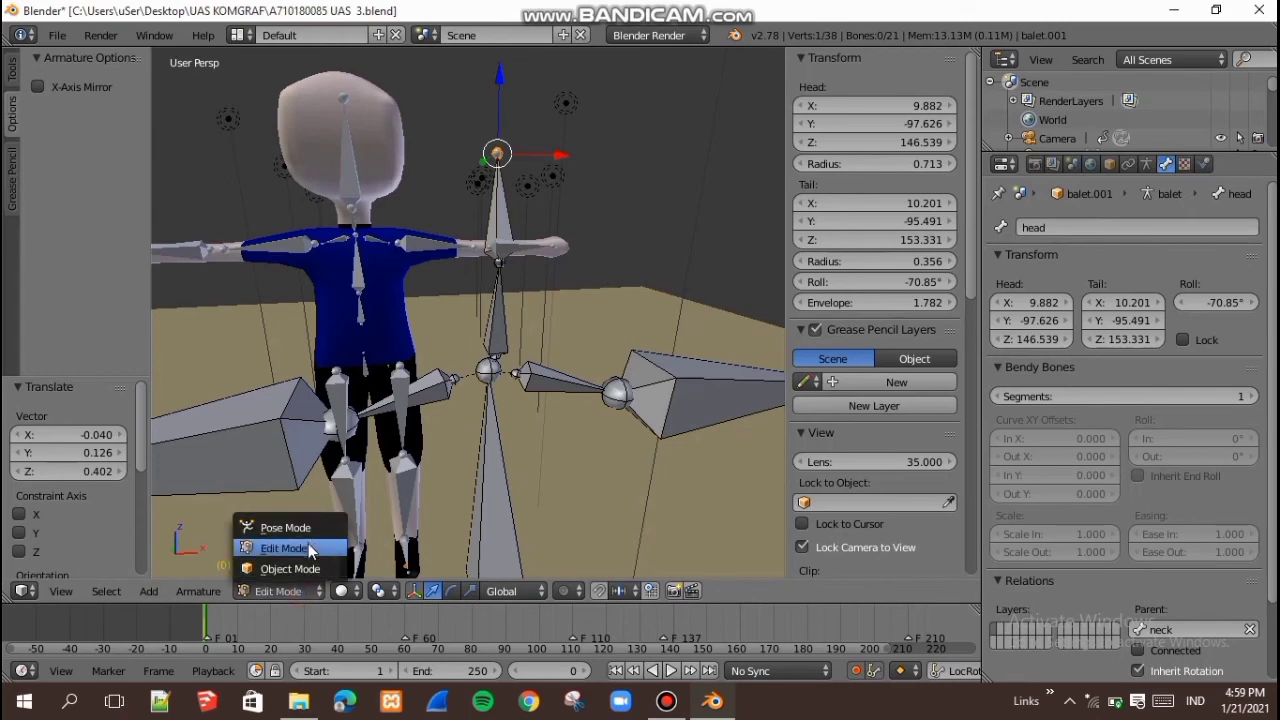
click(336, 523)
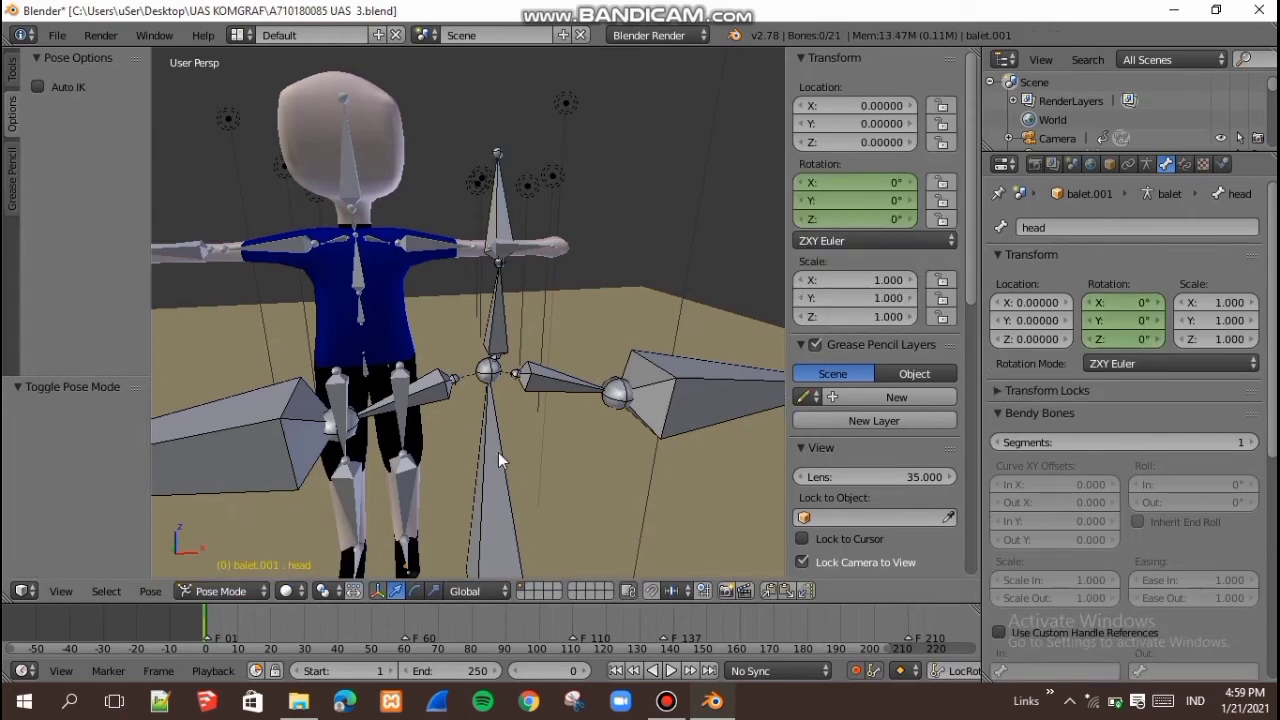
key(a)
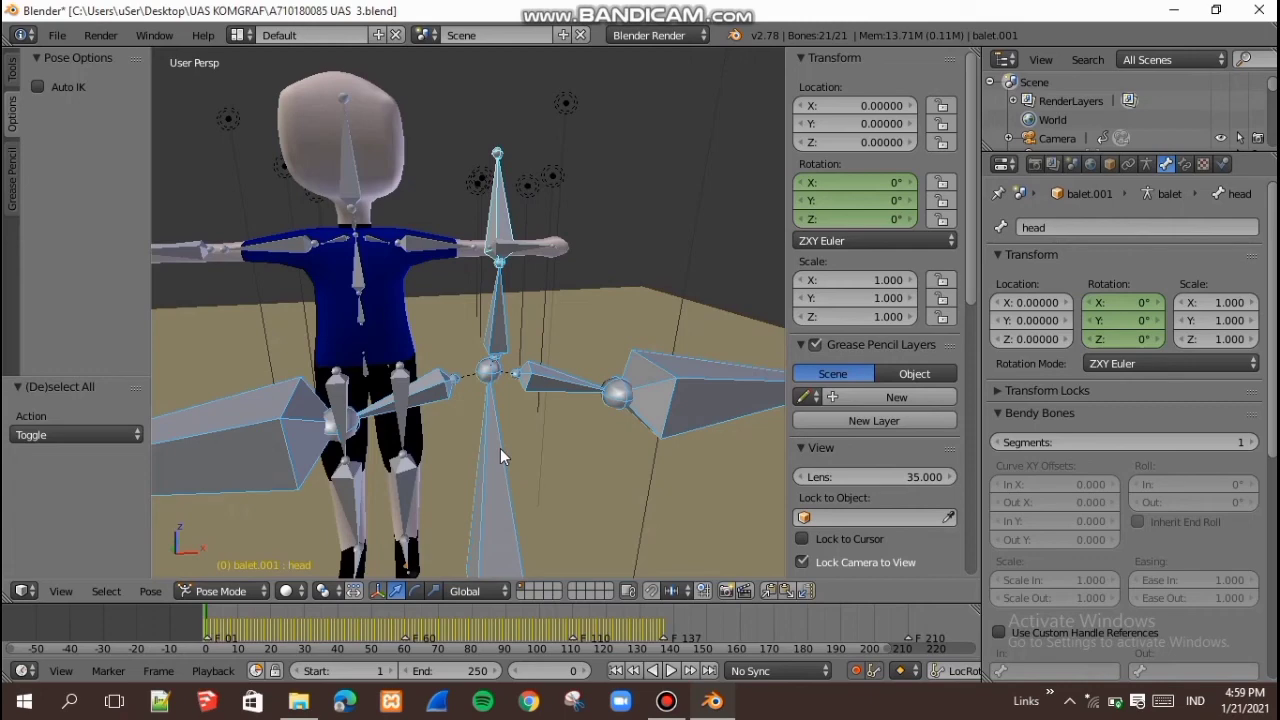
click(150, 591)
mouse_move(247, 485)
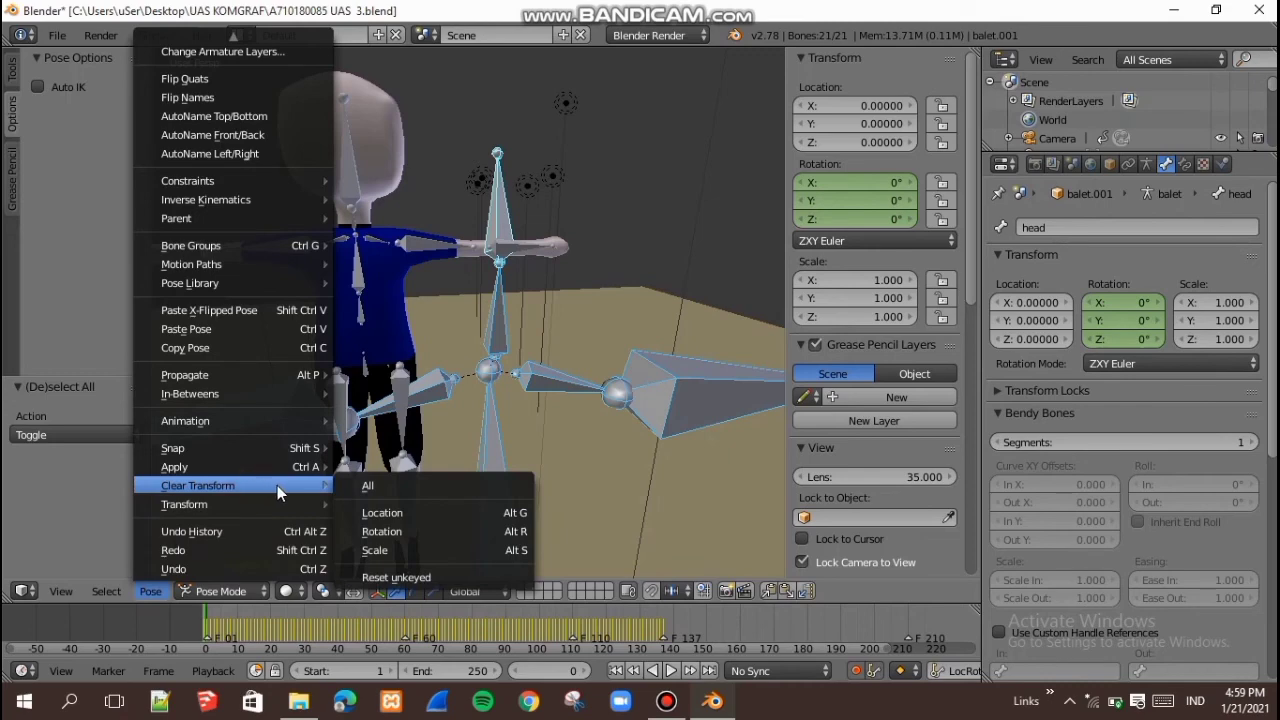
click(360, 486)
scroll(439, 443, down, 3)
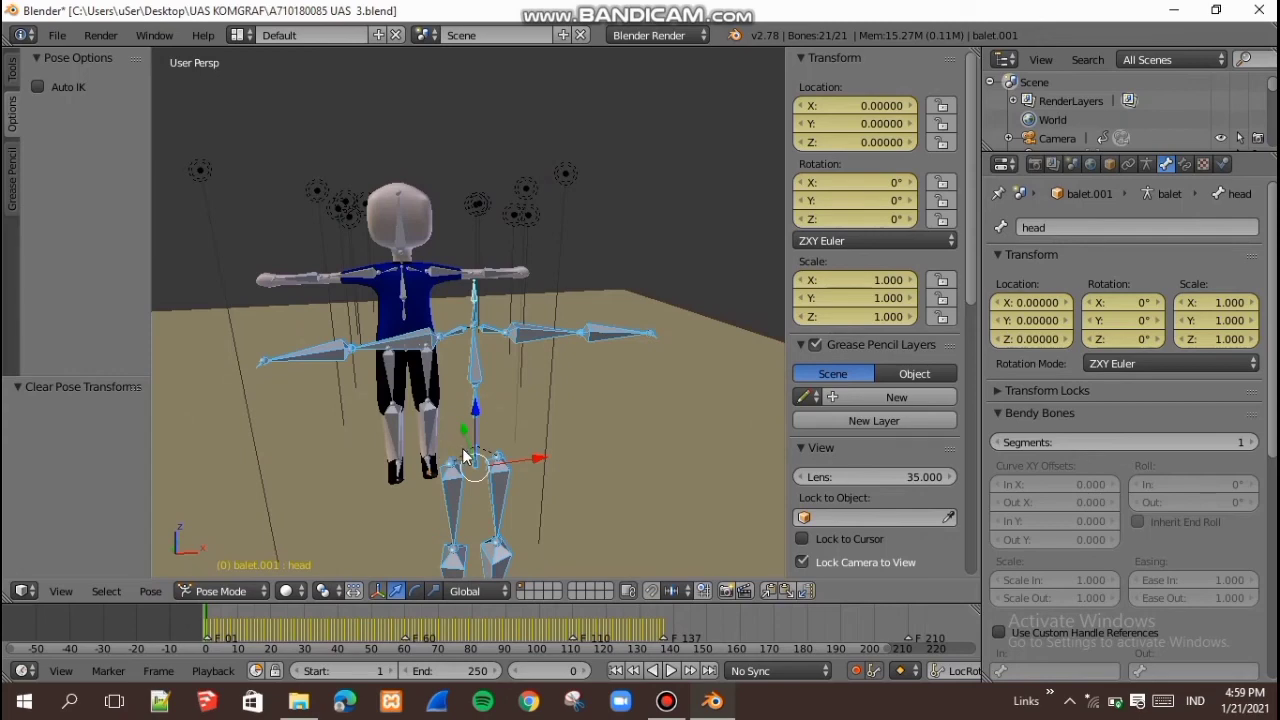
right_click(437, 379)
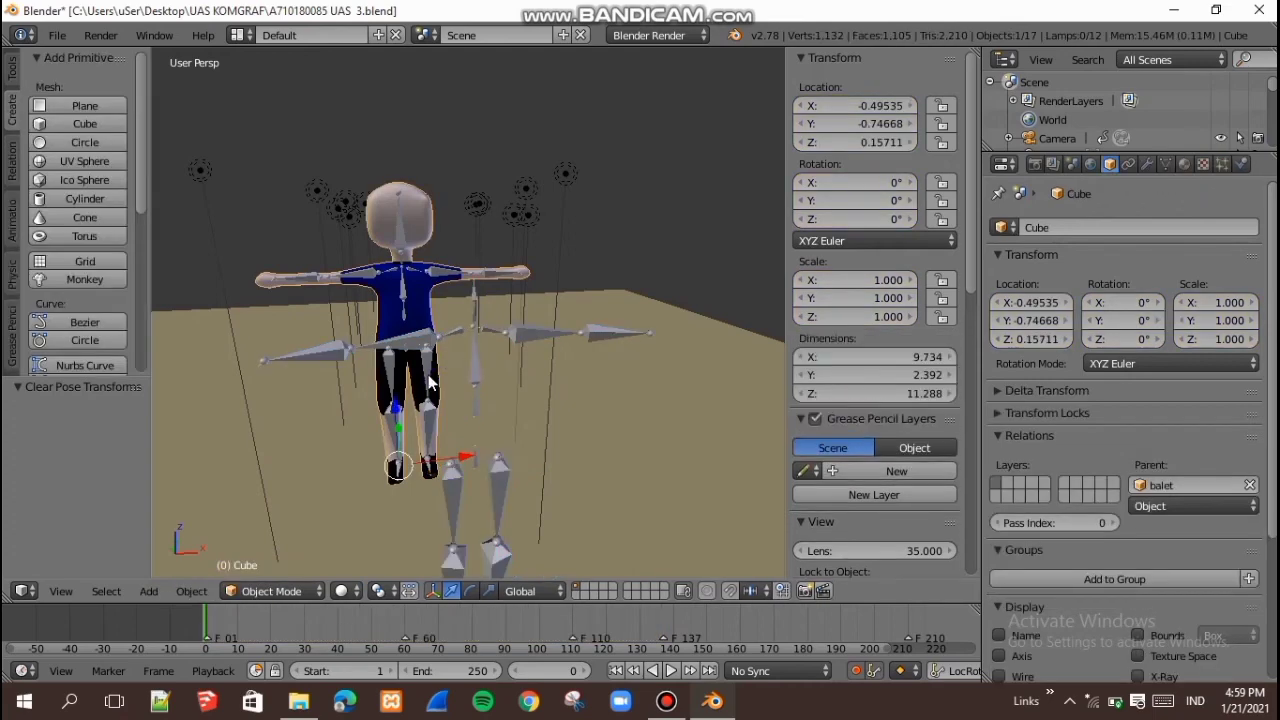
right_click(428, 376)
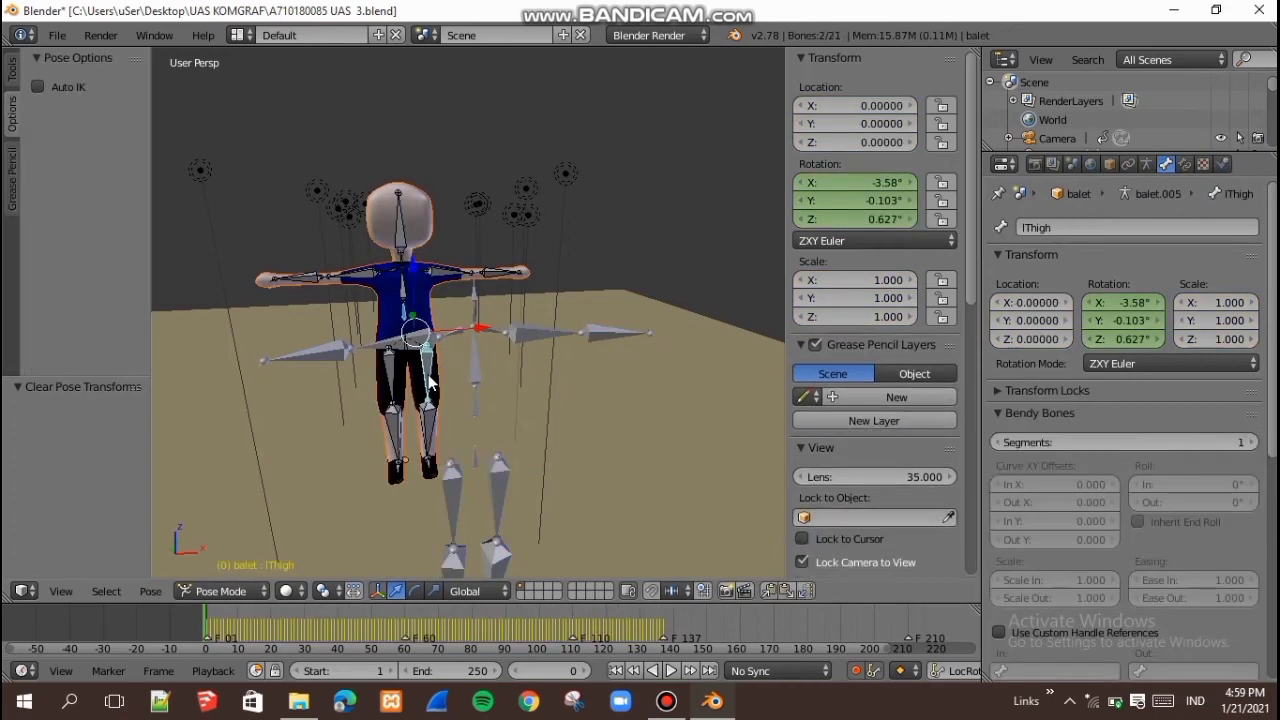
key(ctrl+p)
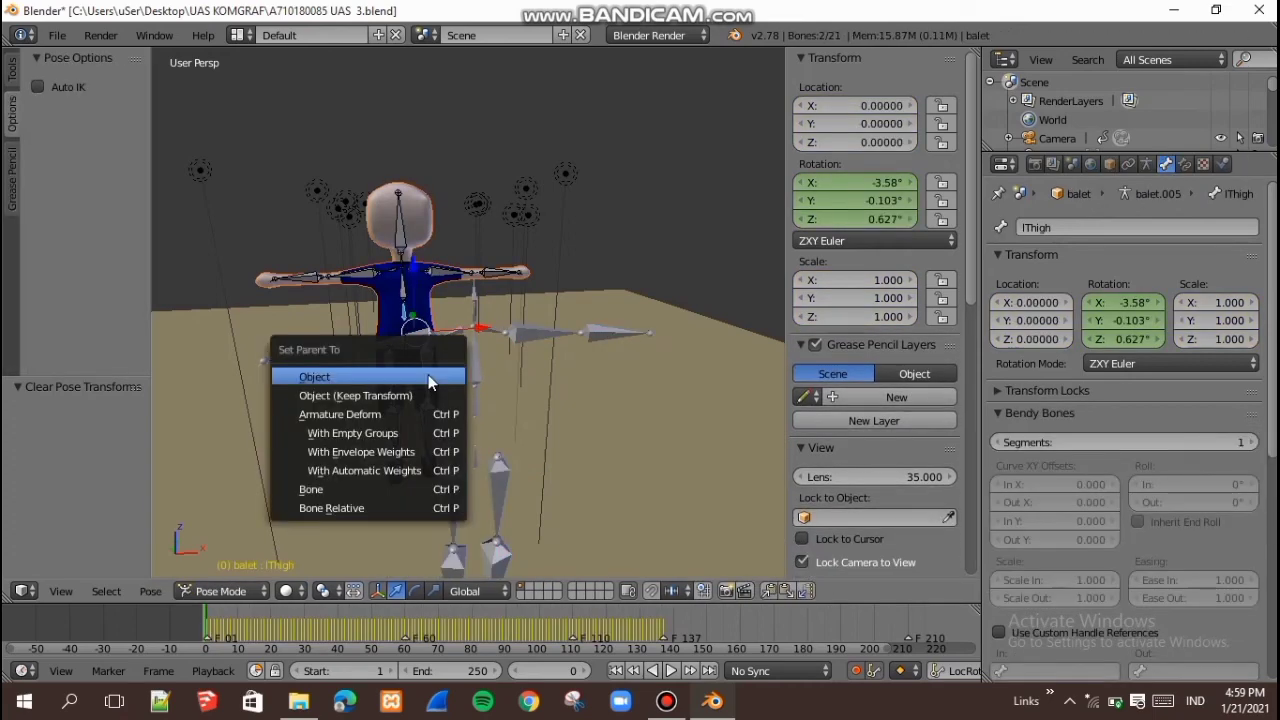
click(476, 471)
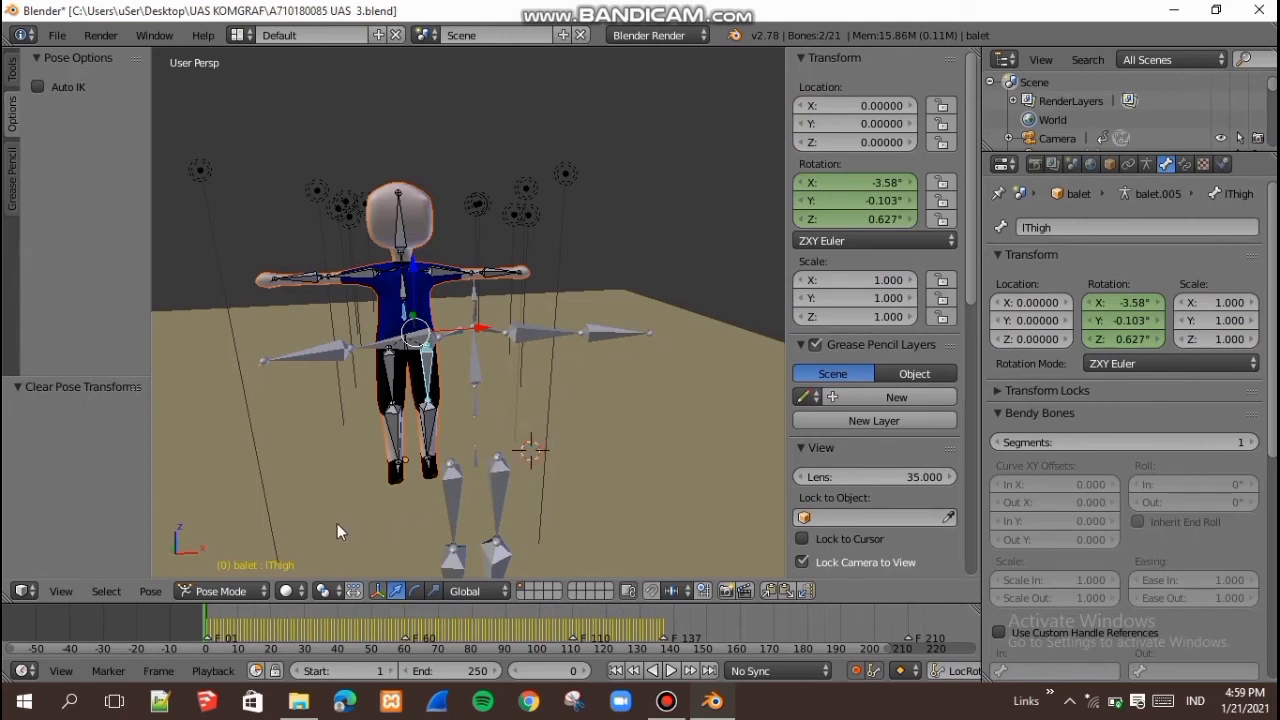
Step: Switch the imported balet.001 armature to Object Mode and delete it from the scene
right_click(499, 491)
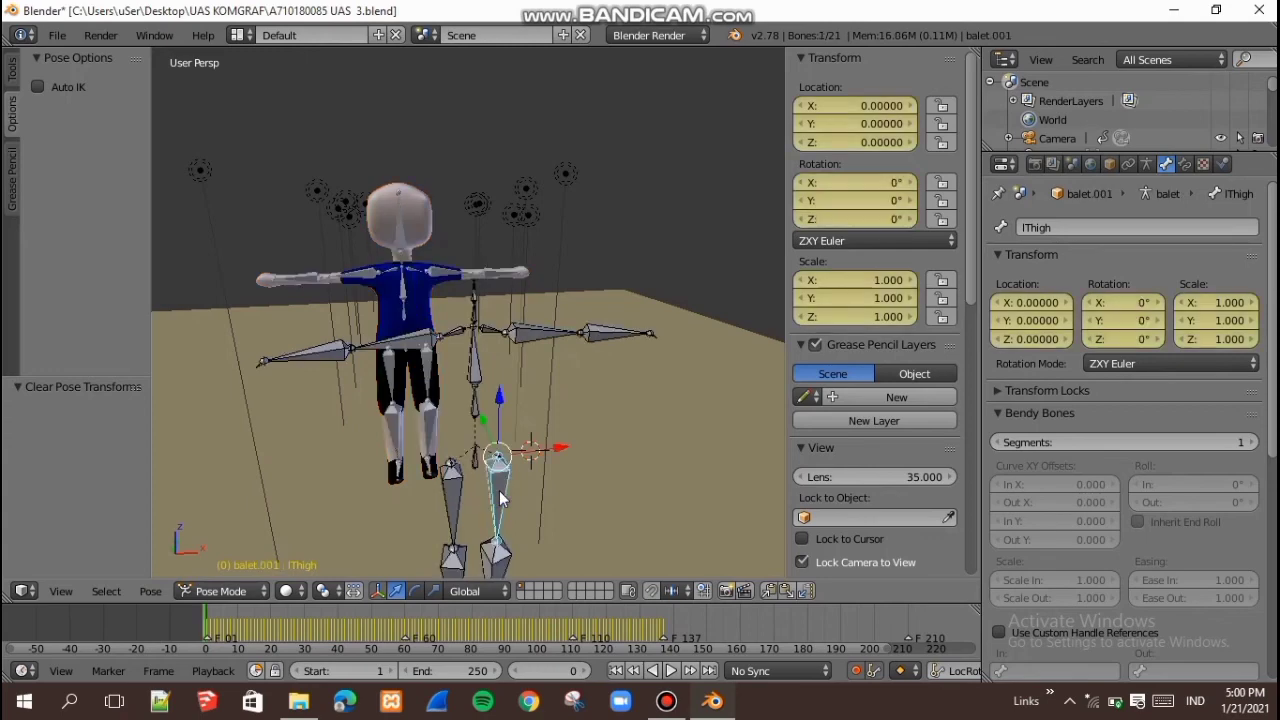
click(212, 590)
click(232, 568)
key(x)
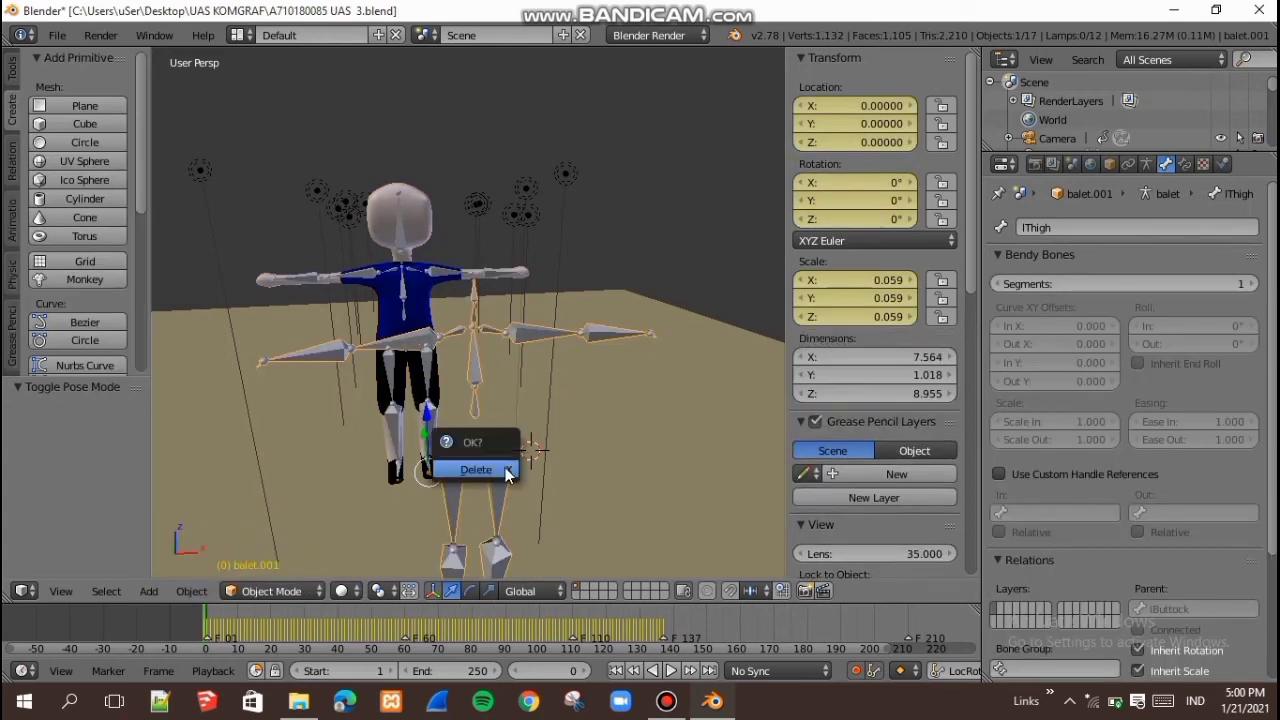
click(462, 484)
Step: Select the character rig's lShin bone, then play and scrub the motion capture animation to check the character's movement
click(264, 592)
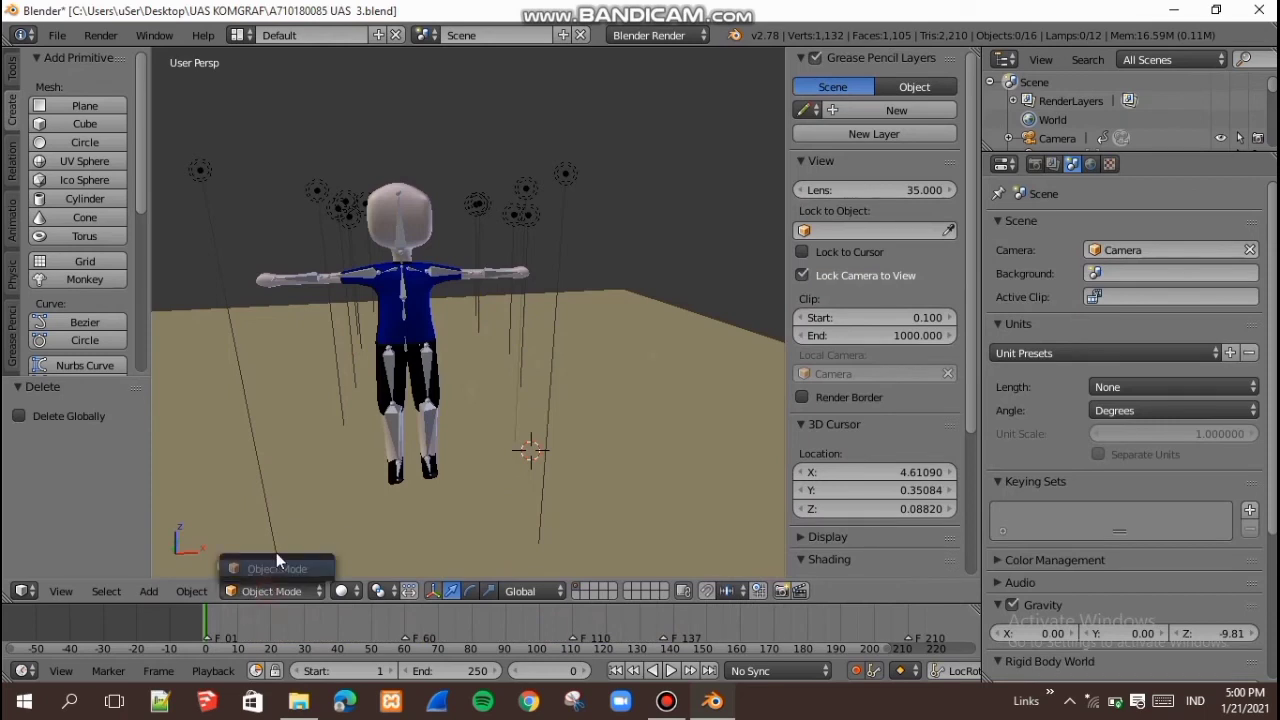
right_click(426, 417)
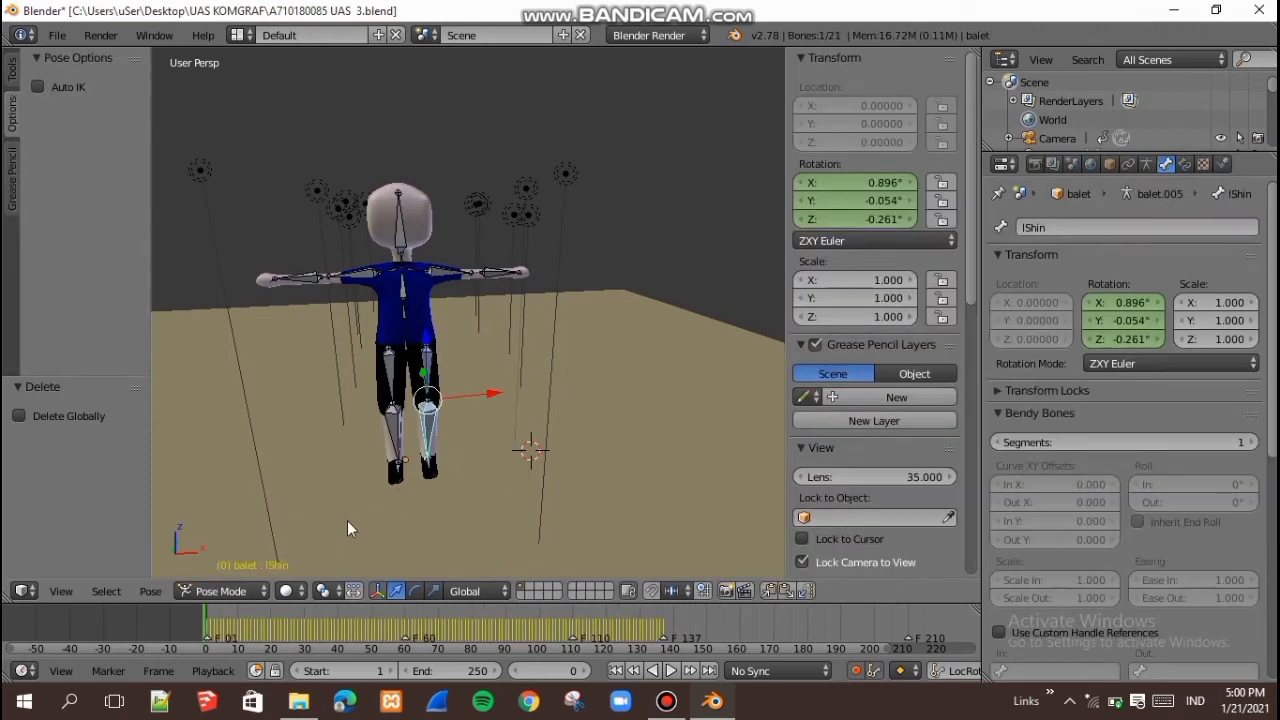
click(260, 590)
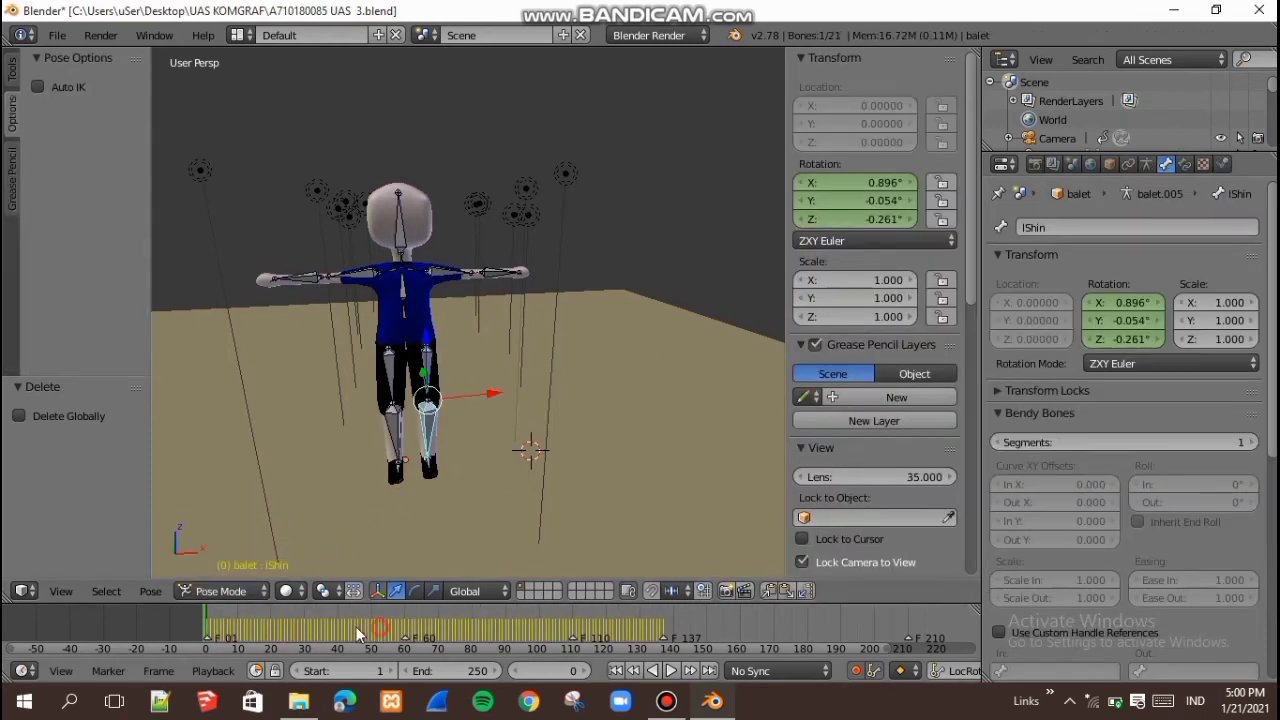
key(alt+a)
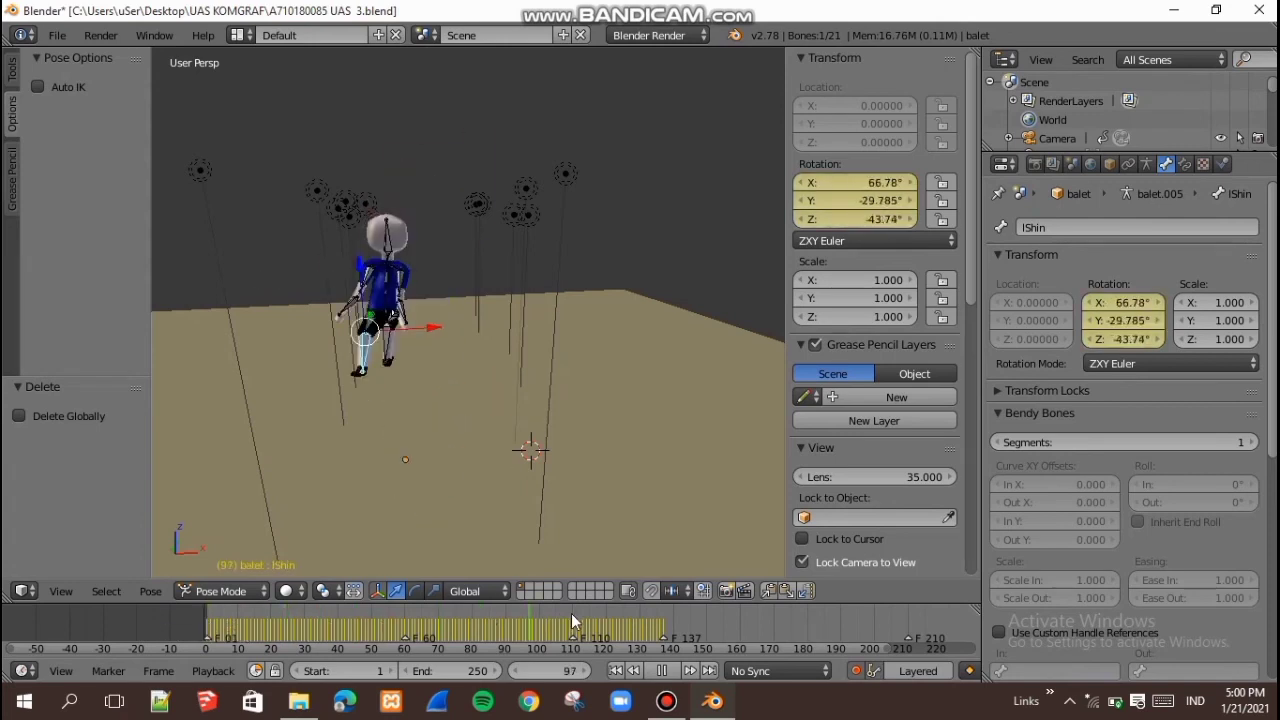
drag(573, 621, 379, 636)
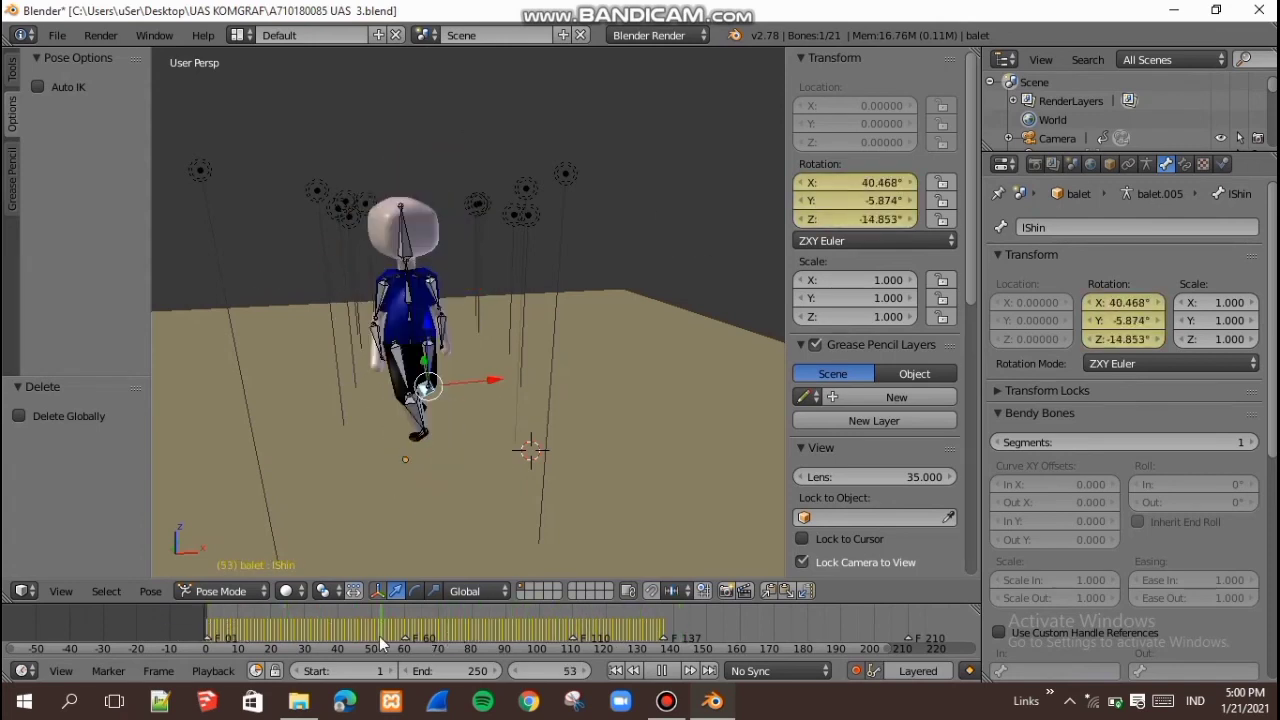
key(Escape)
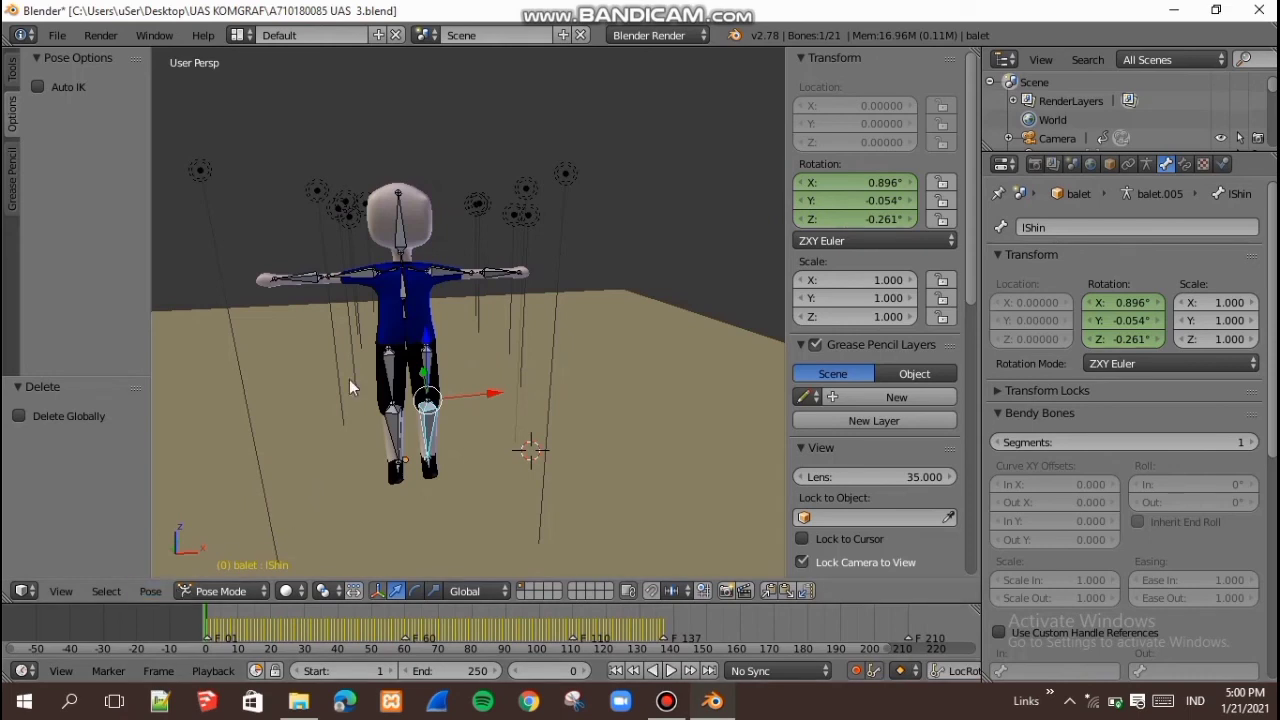
Step: Switch the screen layout from Default to Animation for working on the character
click(239, 35)
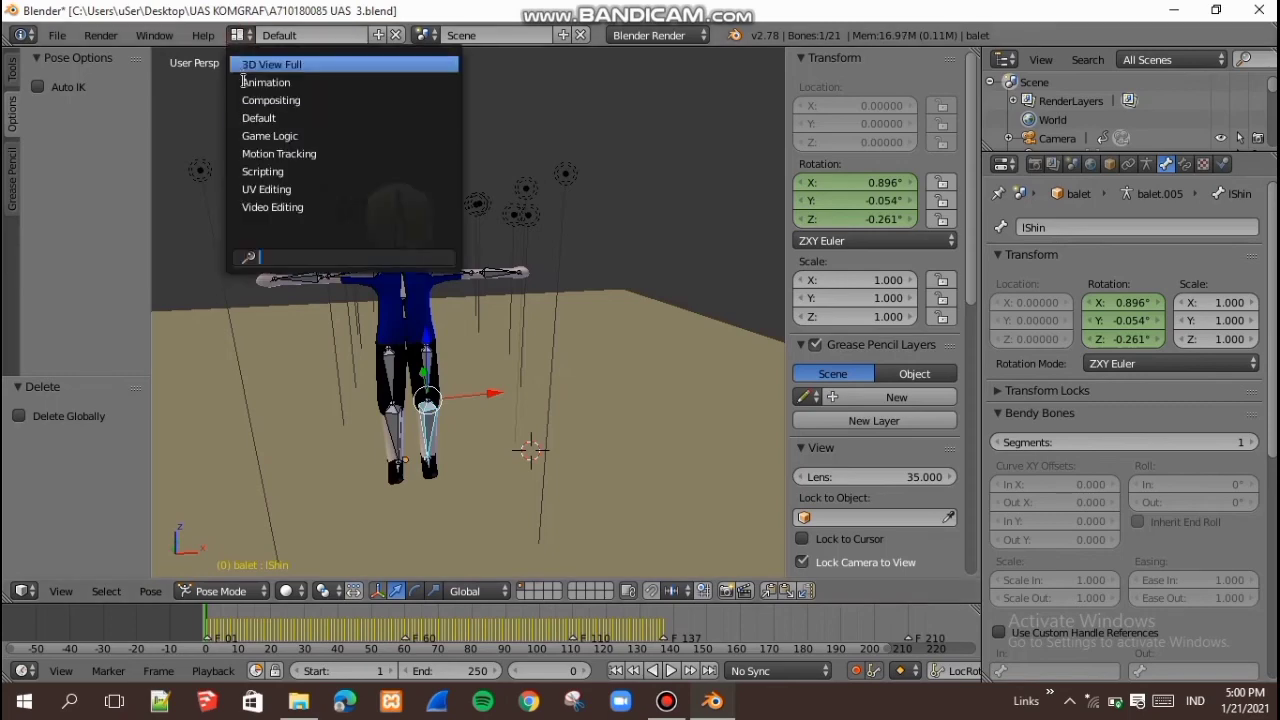
click(250, 83)
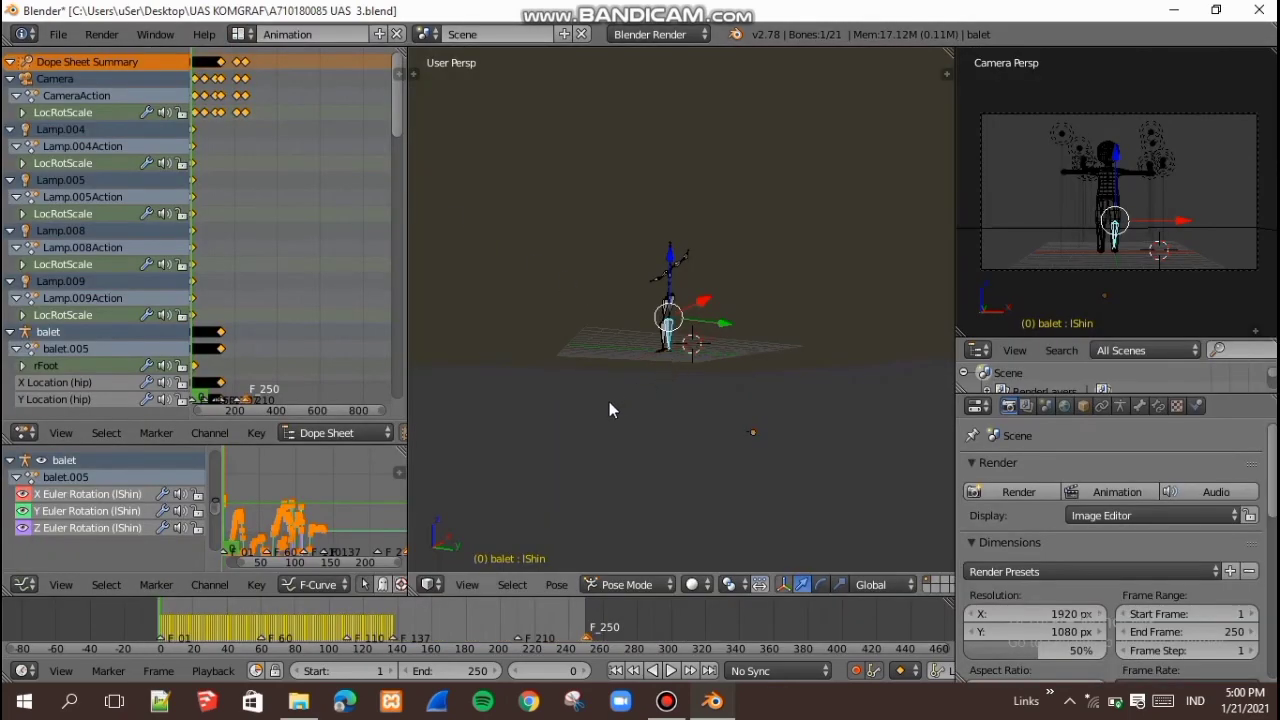
scroll(630, 418, up, 3)
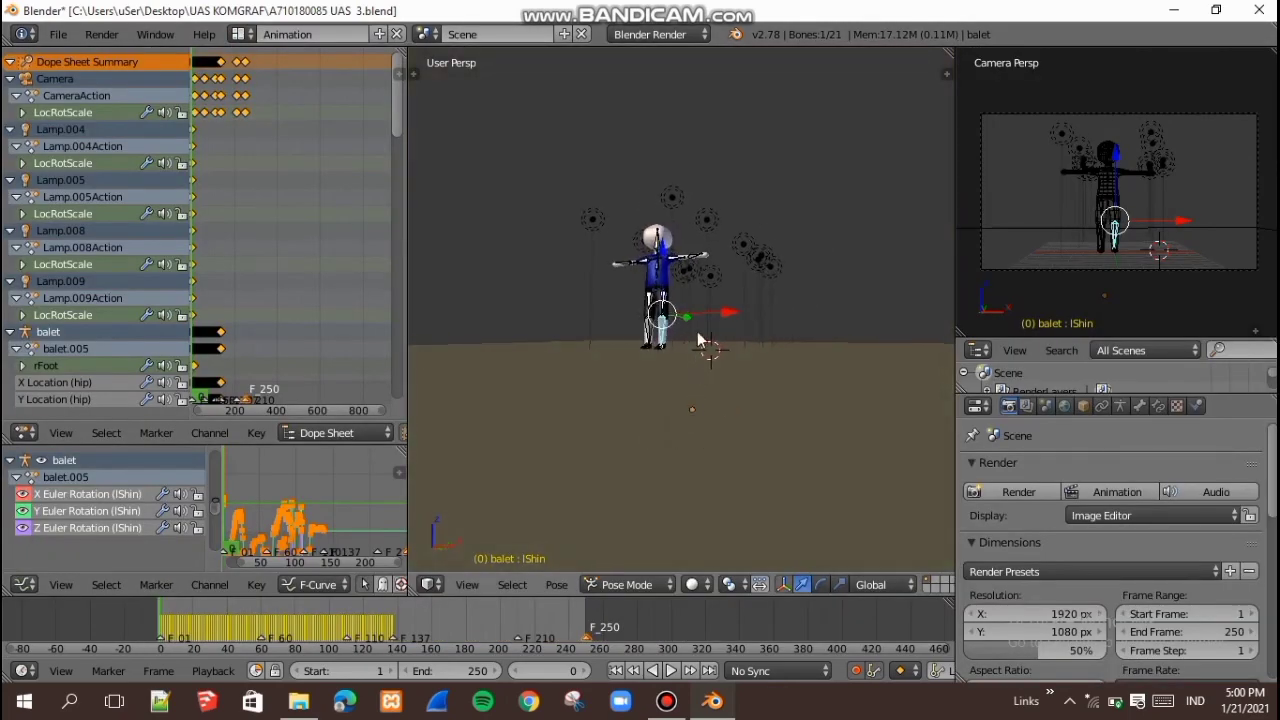
scroll(662, 370, up, 3)
scroll(737, 370, up, 4)
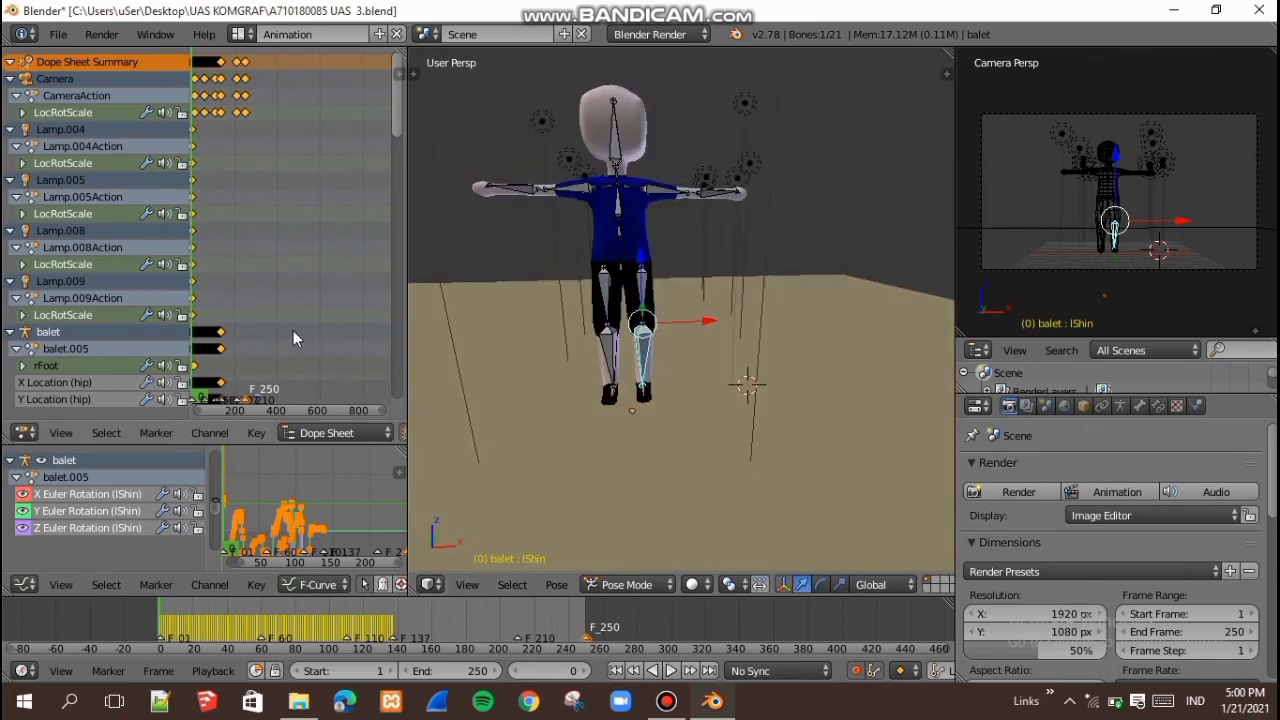
Step: Set the current frame to 1, at the F_01 marker on the timeline
click(325, 335)
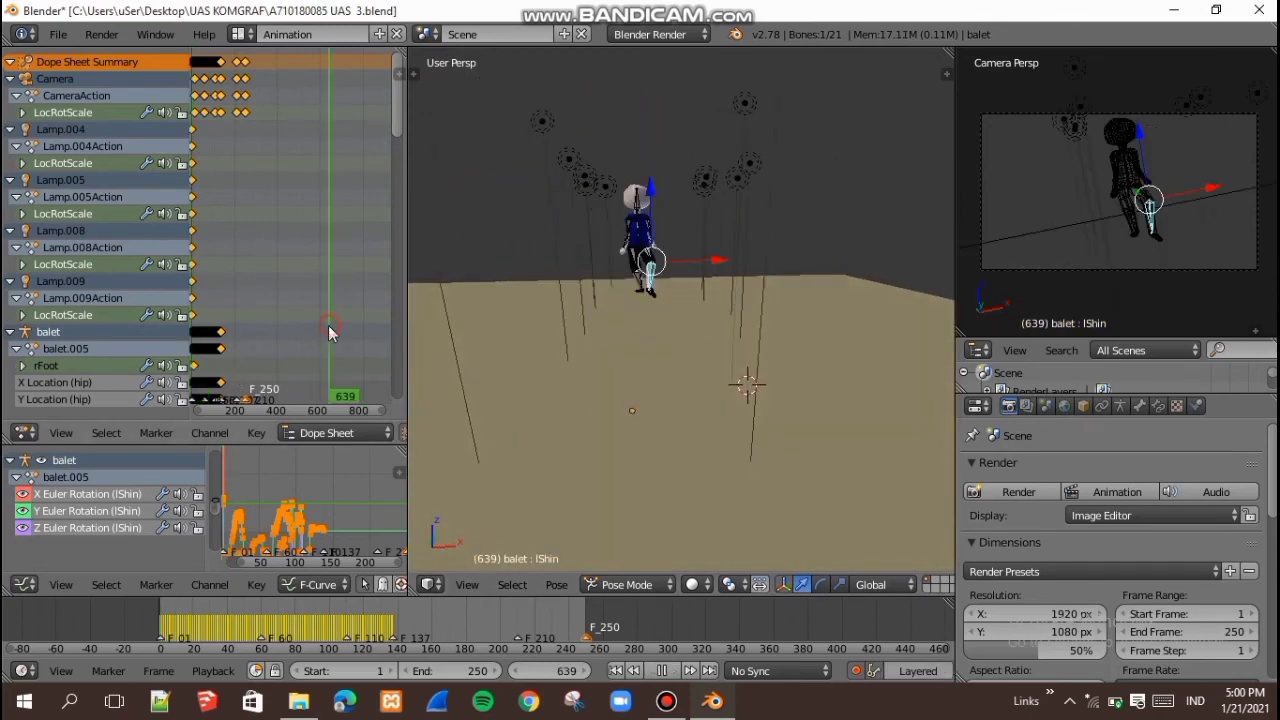
scroll(287, 276, down, 4)
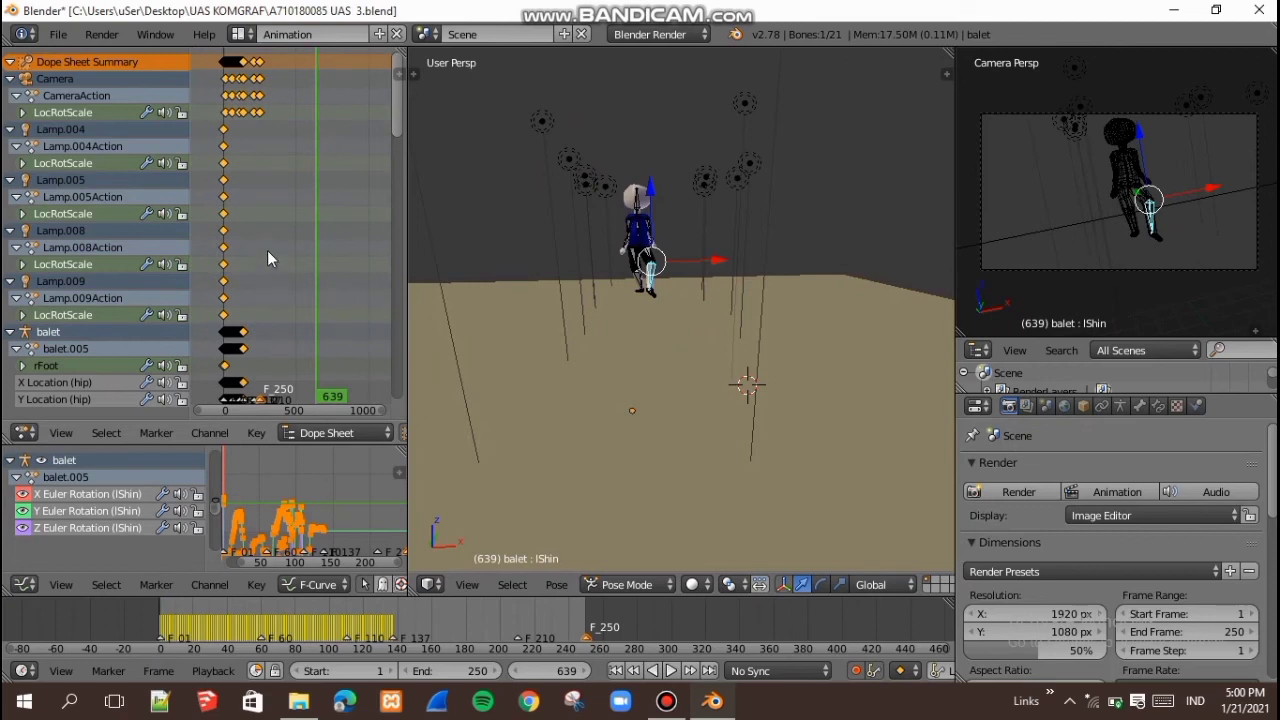
scroll(264, 250, up, 3)
scroll(373, 615, up, 5)
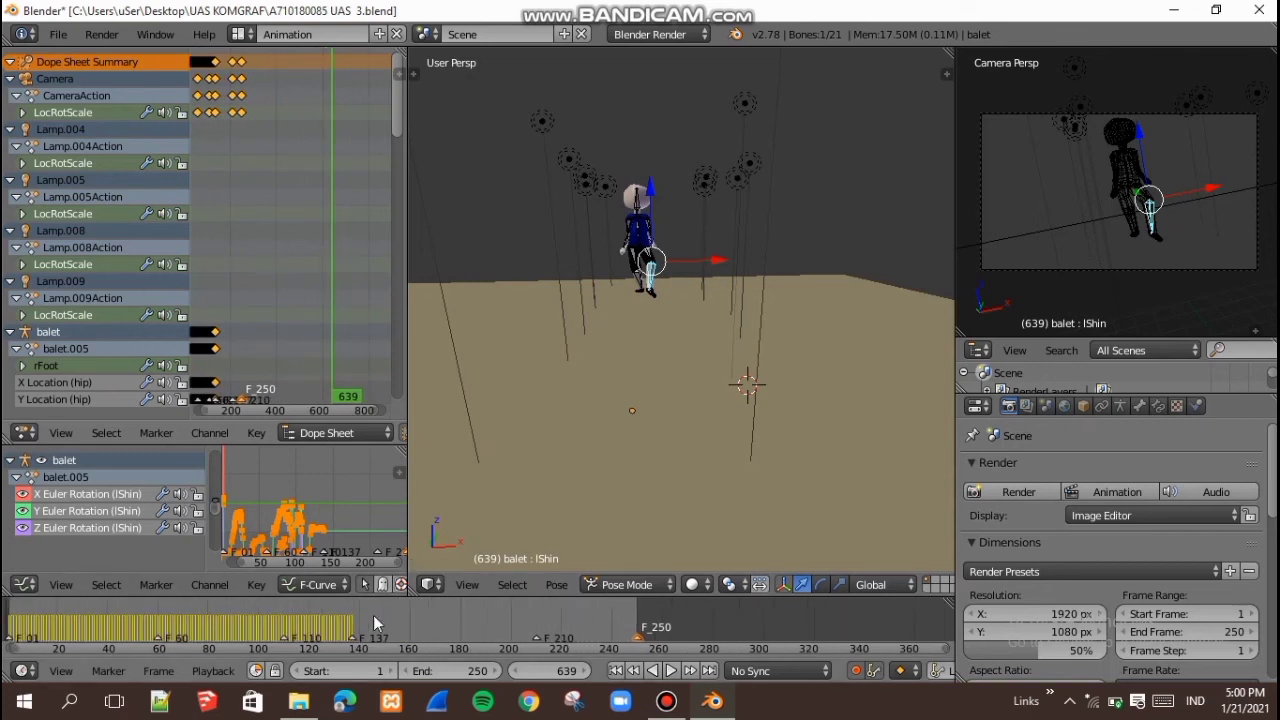
scroll(372, 618, up, 3)
middle_drag(148, 636, 886, 631)
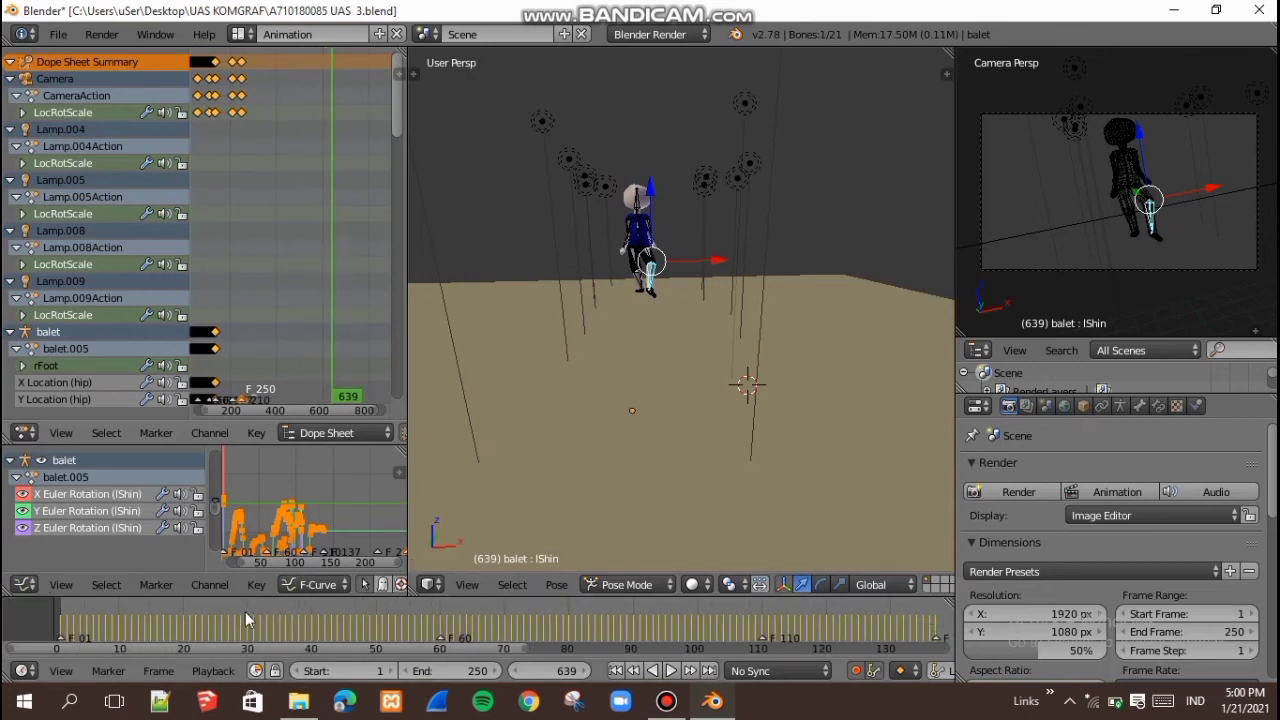
scroll(214, 624, up, 4)
middle_drag(154, 622, 577, 627)
middle_drag(440, 640, 239, 627)
click(167, 621)
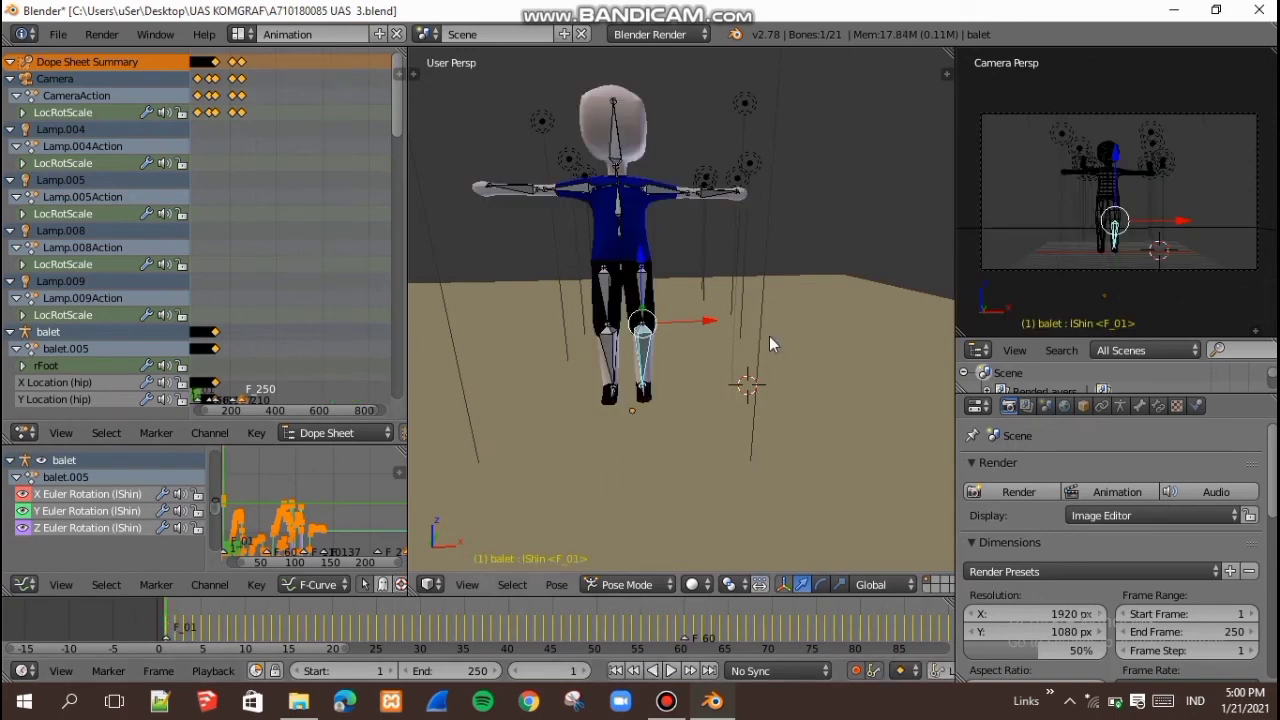
Step: Select the camera object in front of the character in the 3D view
scroll(769, 336, down, 2)
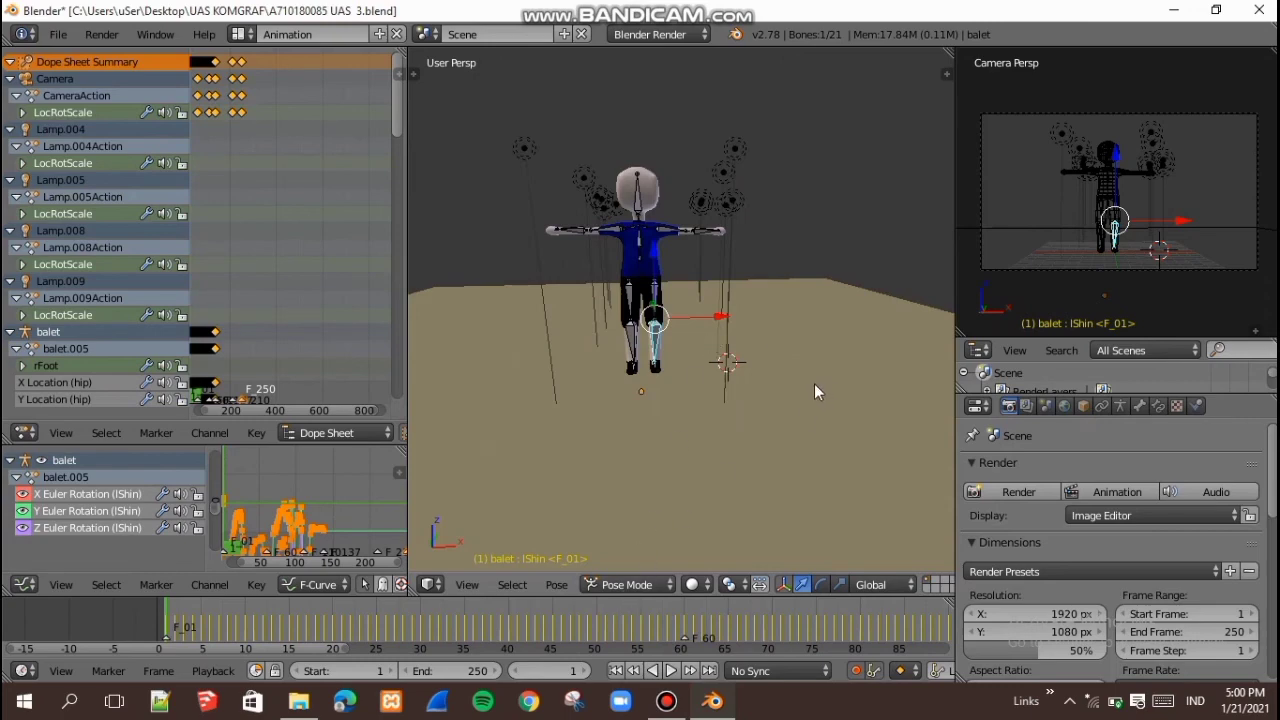
scroll(815, 386, down, 4)
right_click(711, 448)
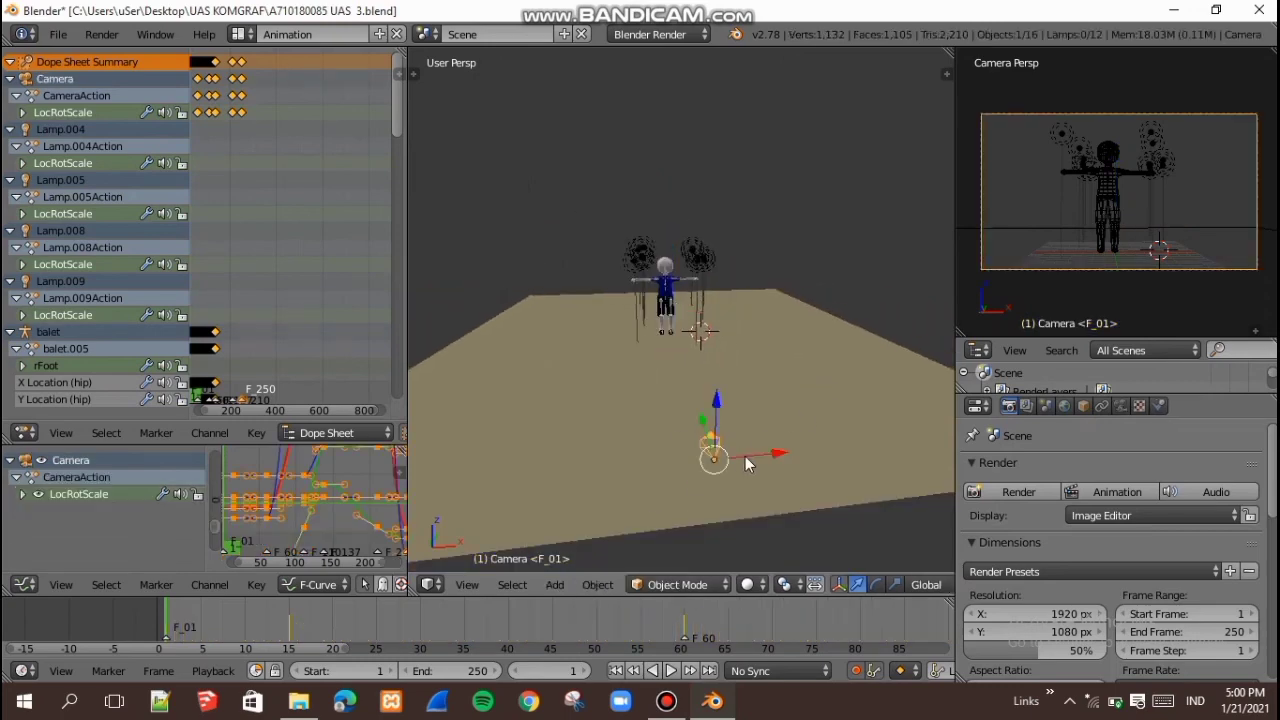
middle_drag(760, 486, 680, 463)
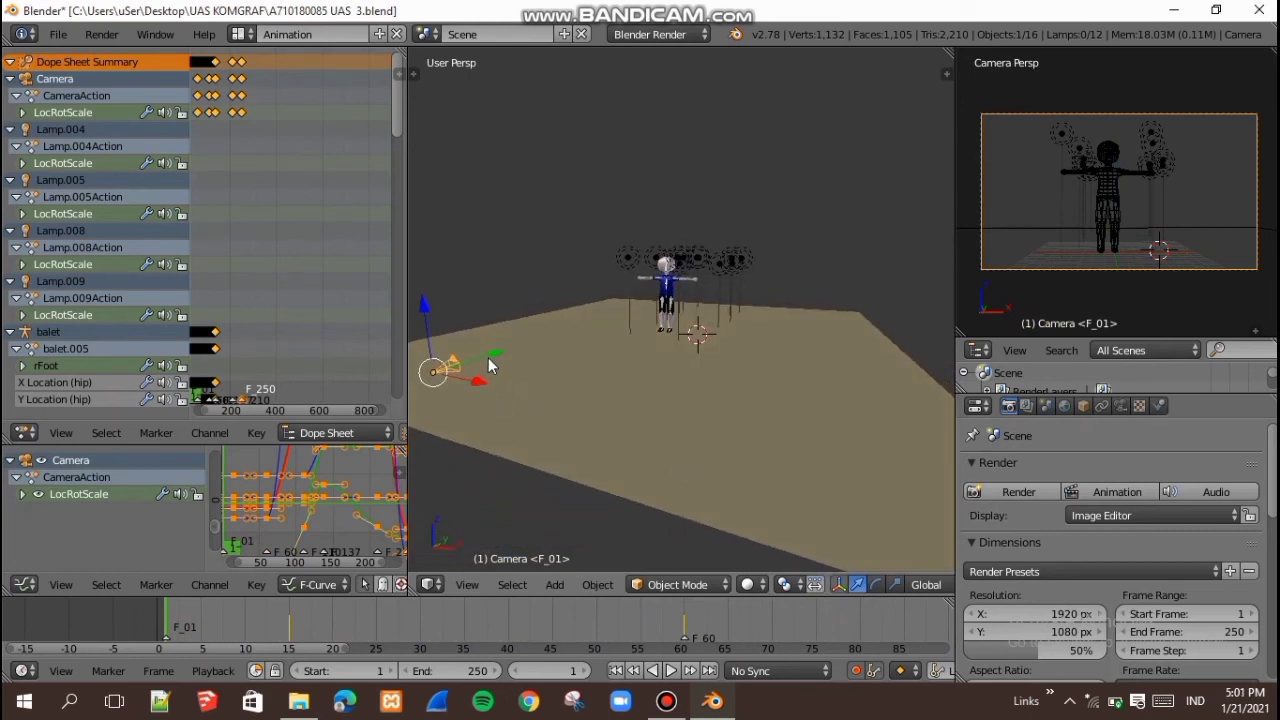
Step: Try moving the camera to another position in the 3D view and undo the move
drag(488, 357, 517, 390)
key(ctrl+z)
middle_drag(640, 484, 727, 370)
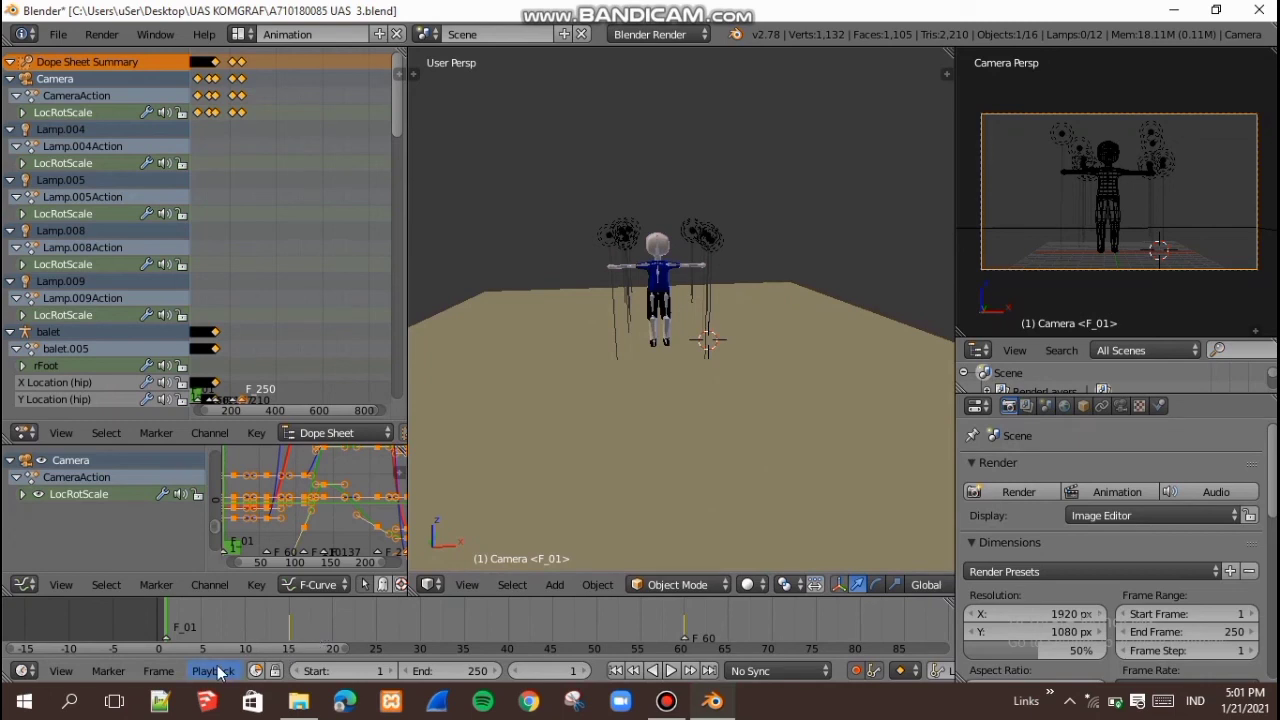
Step: Try adding a marker at frame 1, and compare the camera's positions at frames 1, 15 and 60, ending on frame 60
click(109, 671)
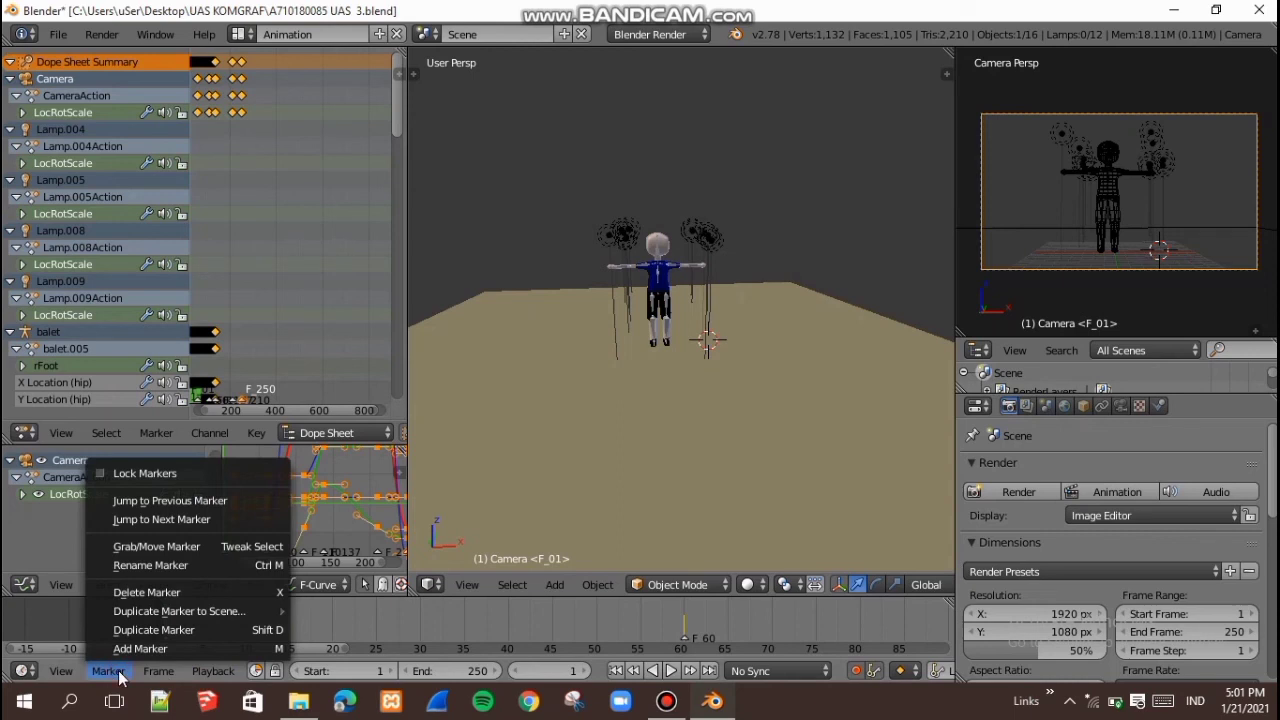
click(137, 651)
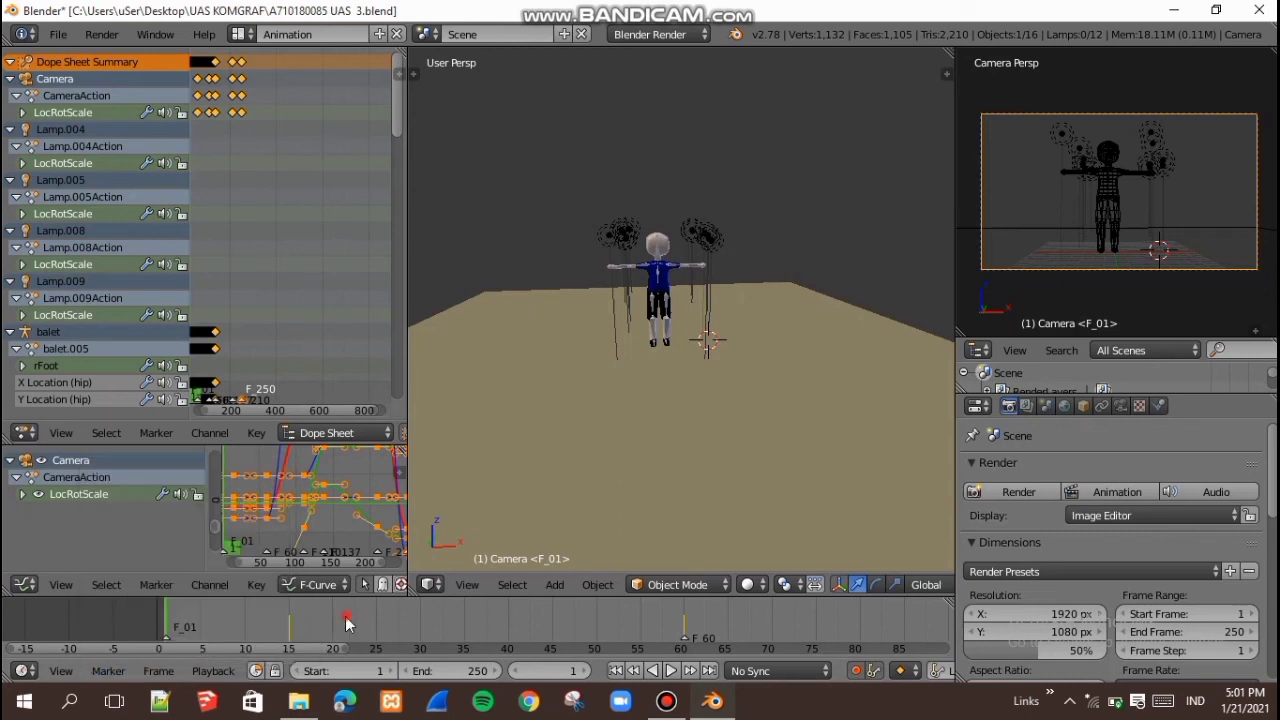
click(290, 628)
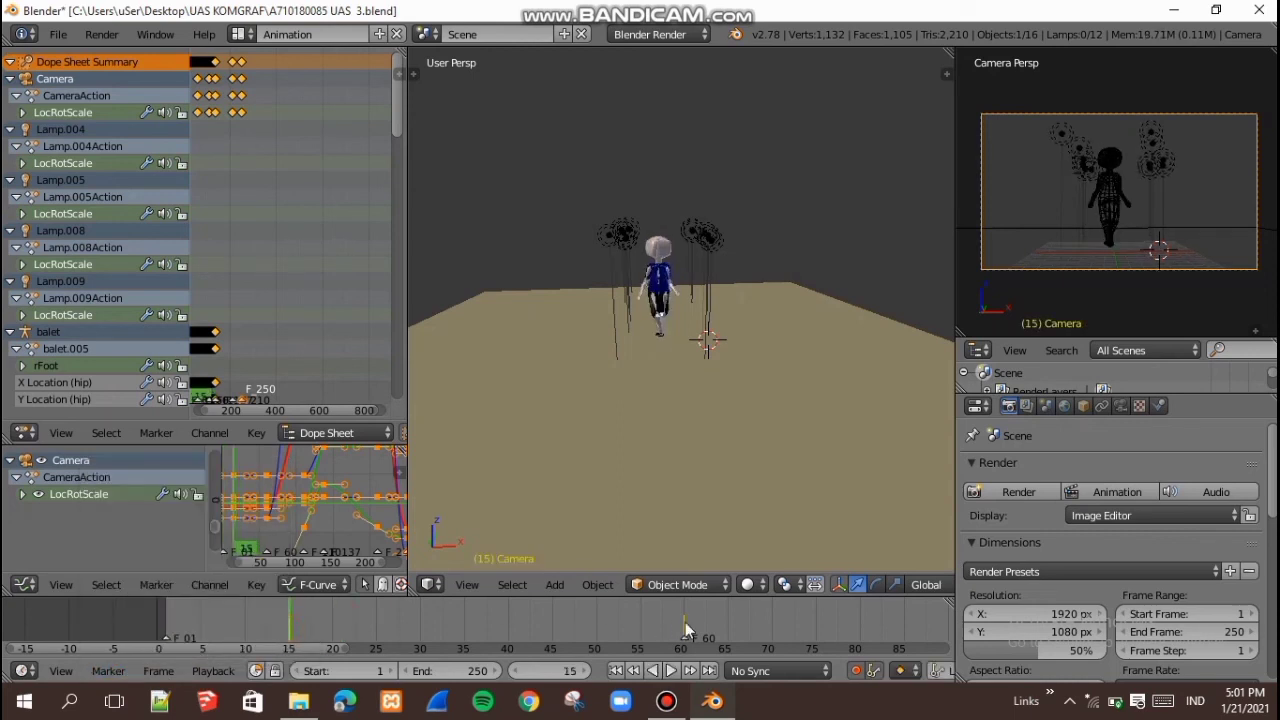
click(685, 628)
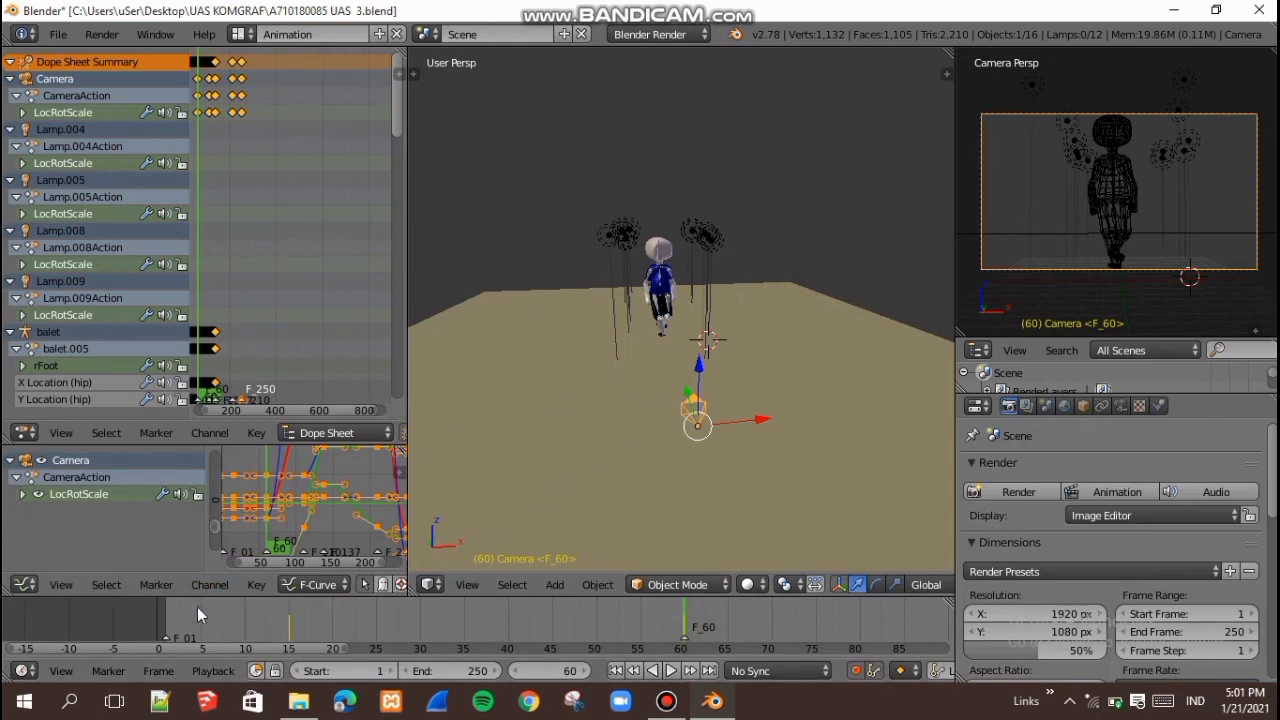
click(166, 638)
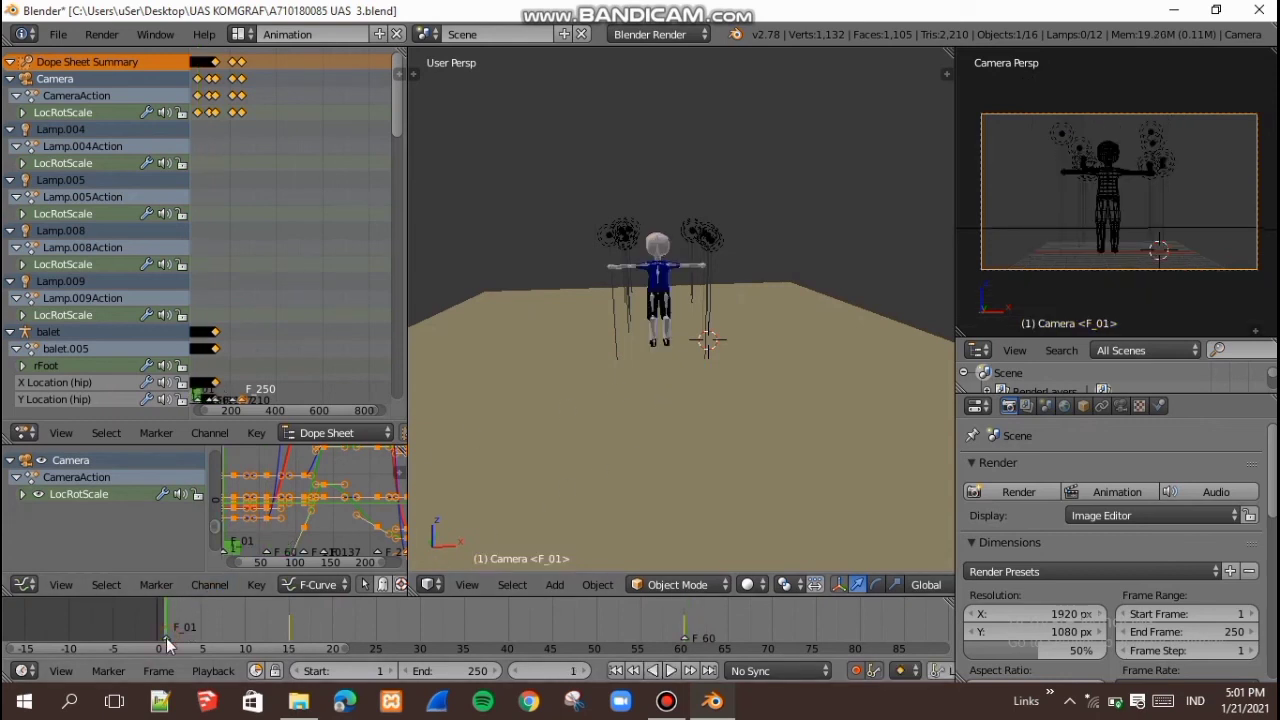
click(685, 638)
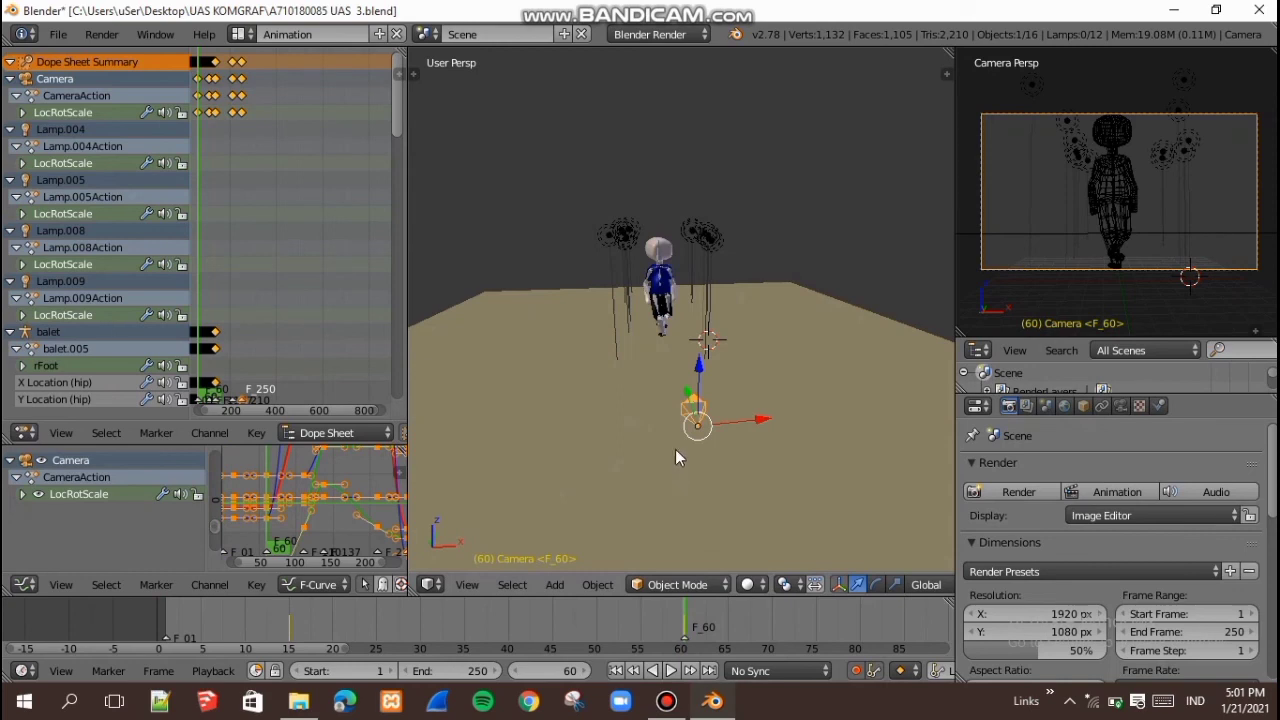
Step: Try moving the camera closer to the character at frame 60 in the 3D view and undo the move
key(g)
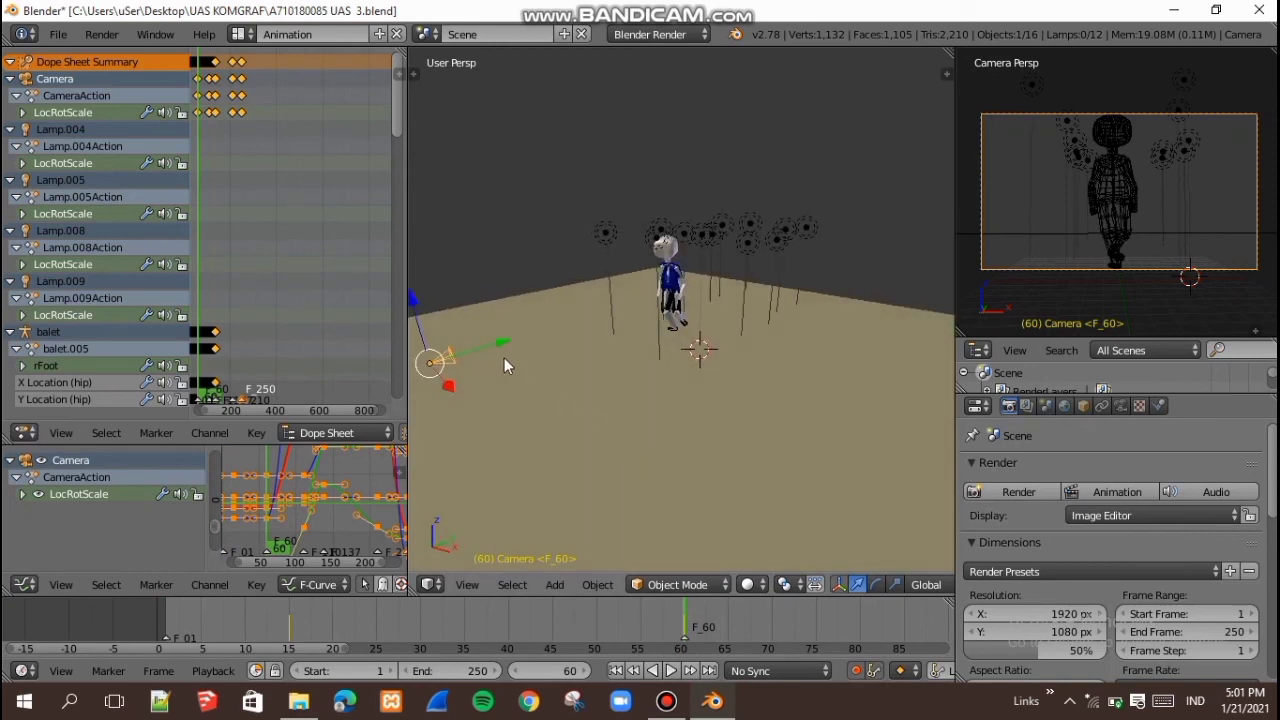
click(562, 327)
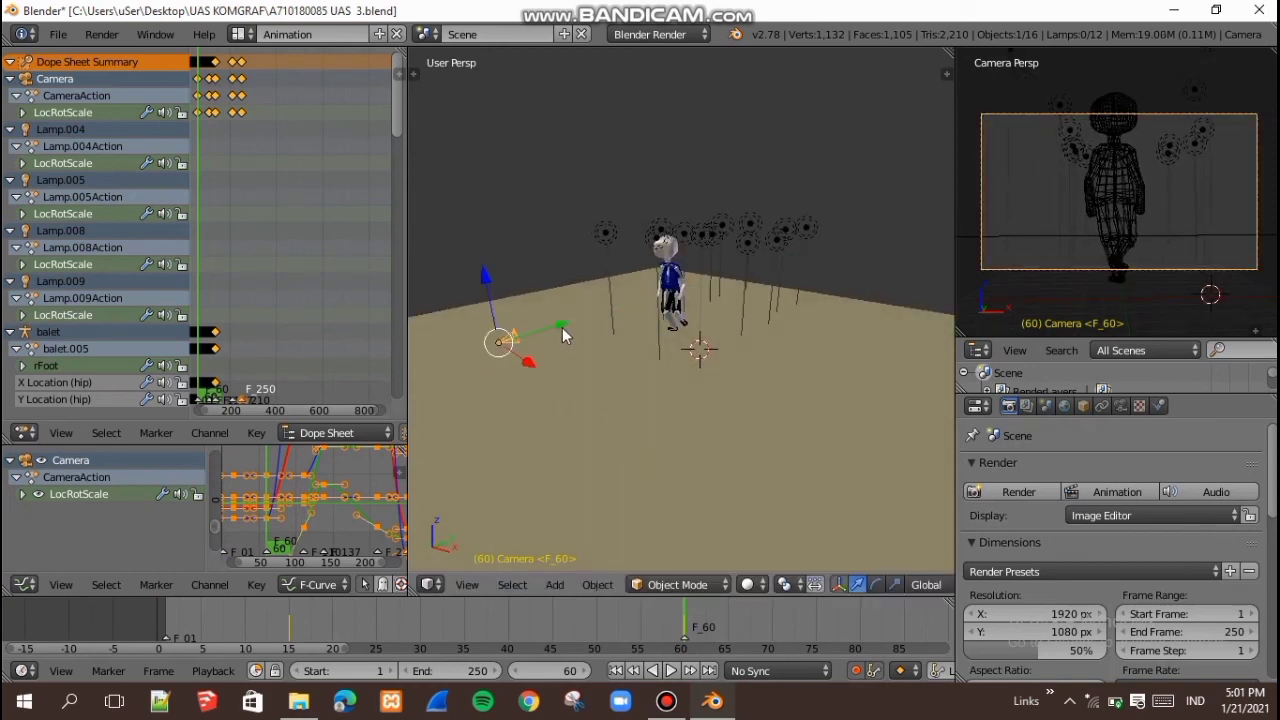
key(ctrl+z)
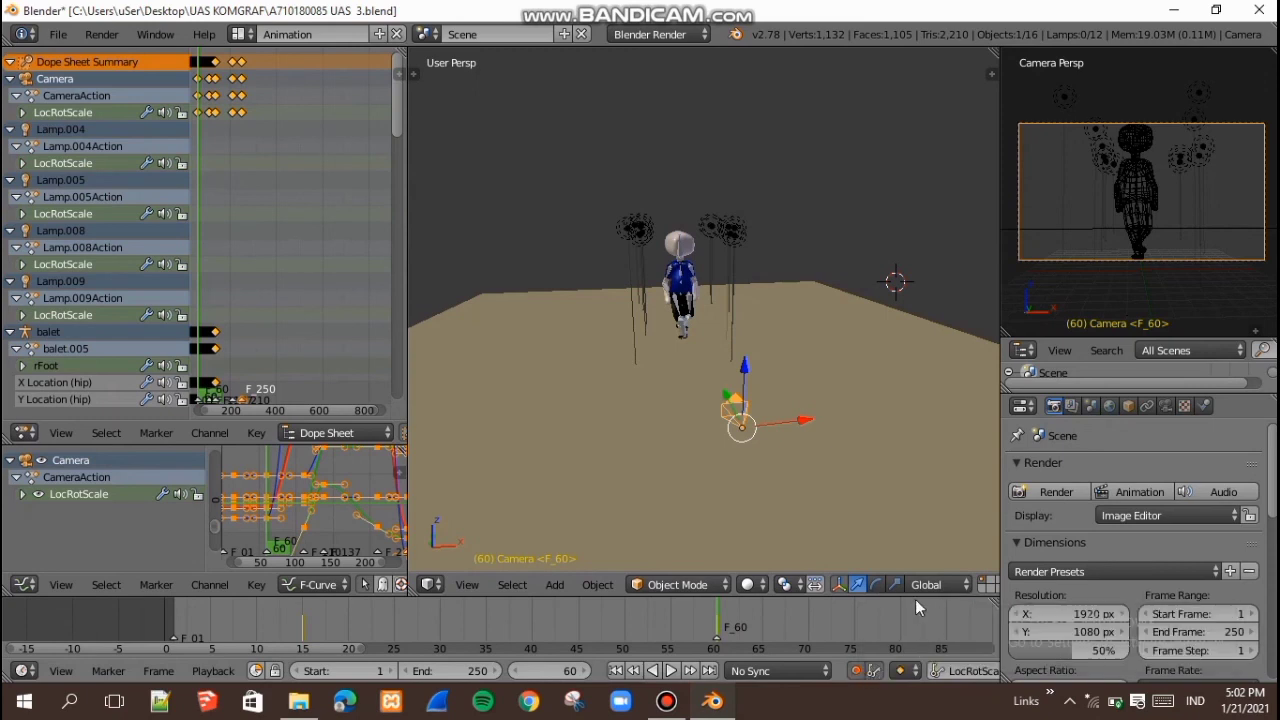
Step: Toggle automatic keyframe insertion off and back on, and choose LocRotScale as the active keying set
click(855, 678)
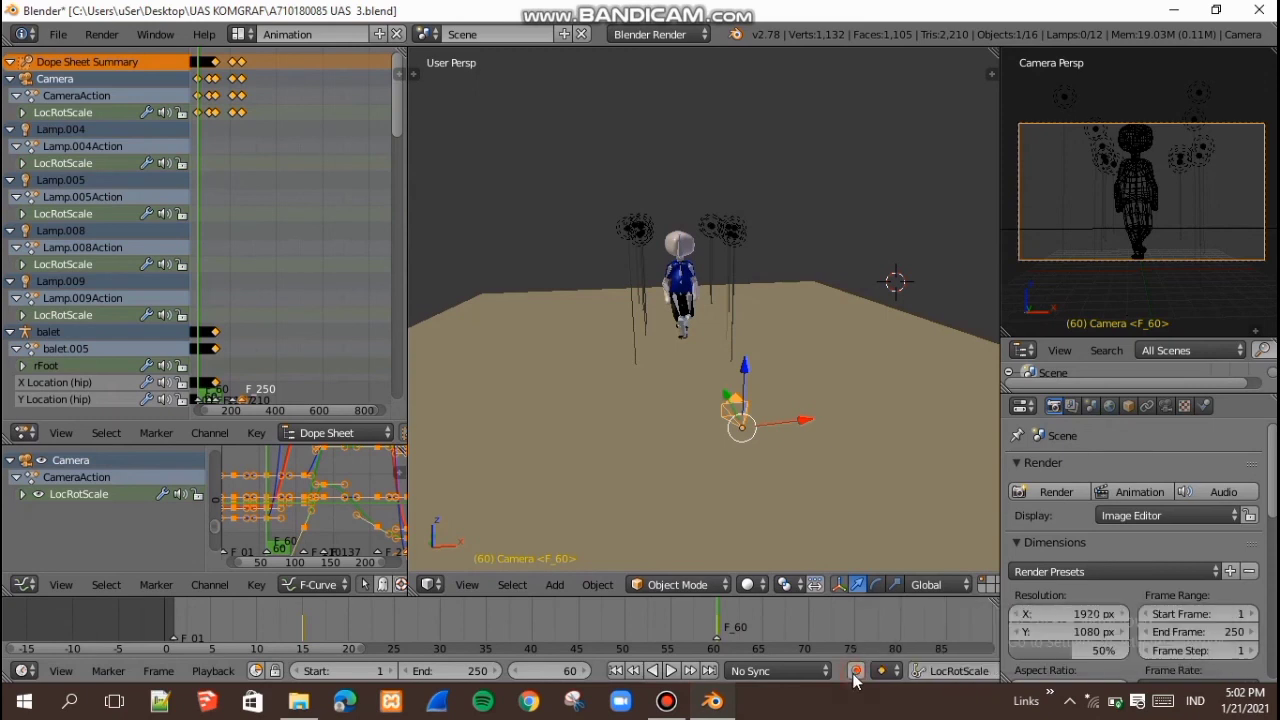
click(857, 676)
click(874, 671)
click(962, 670)
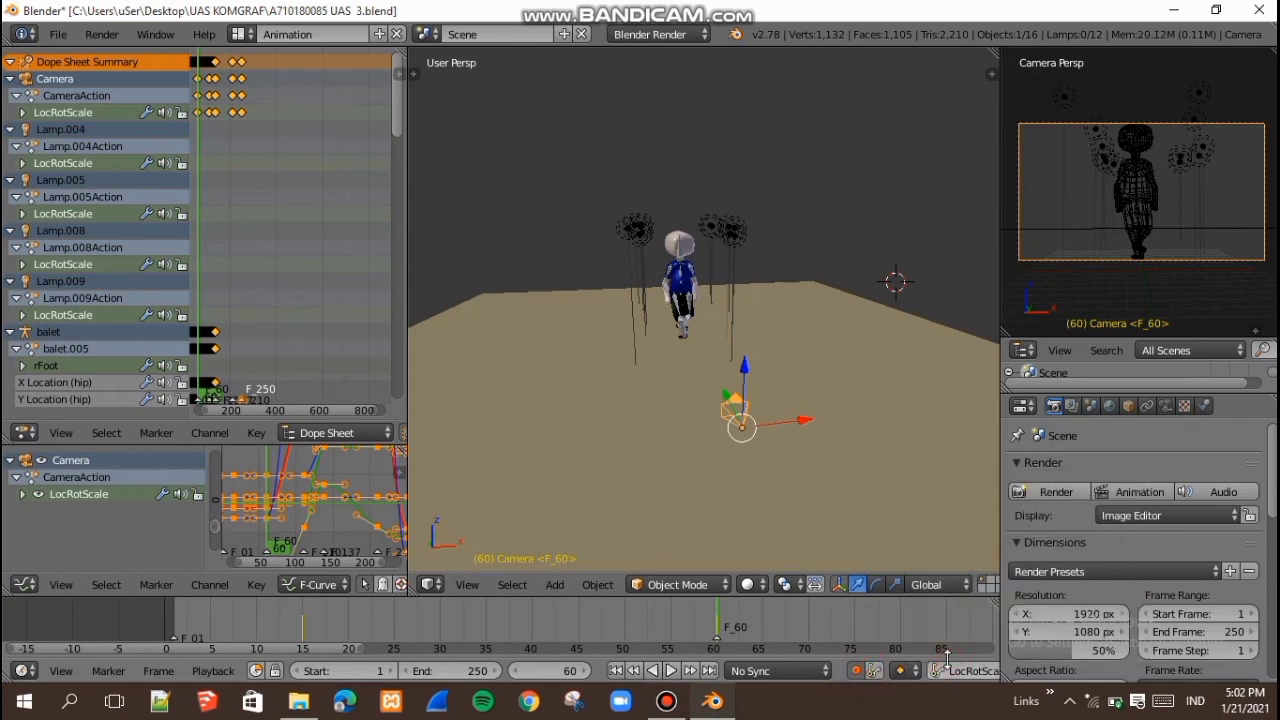
click(960, 668)
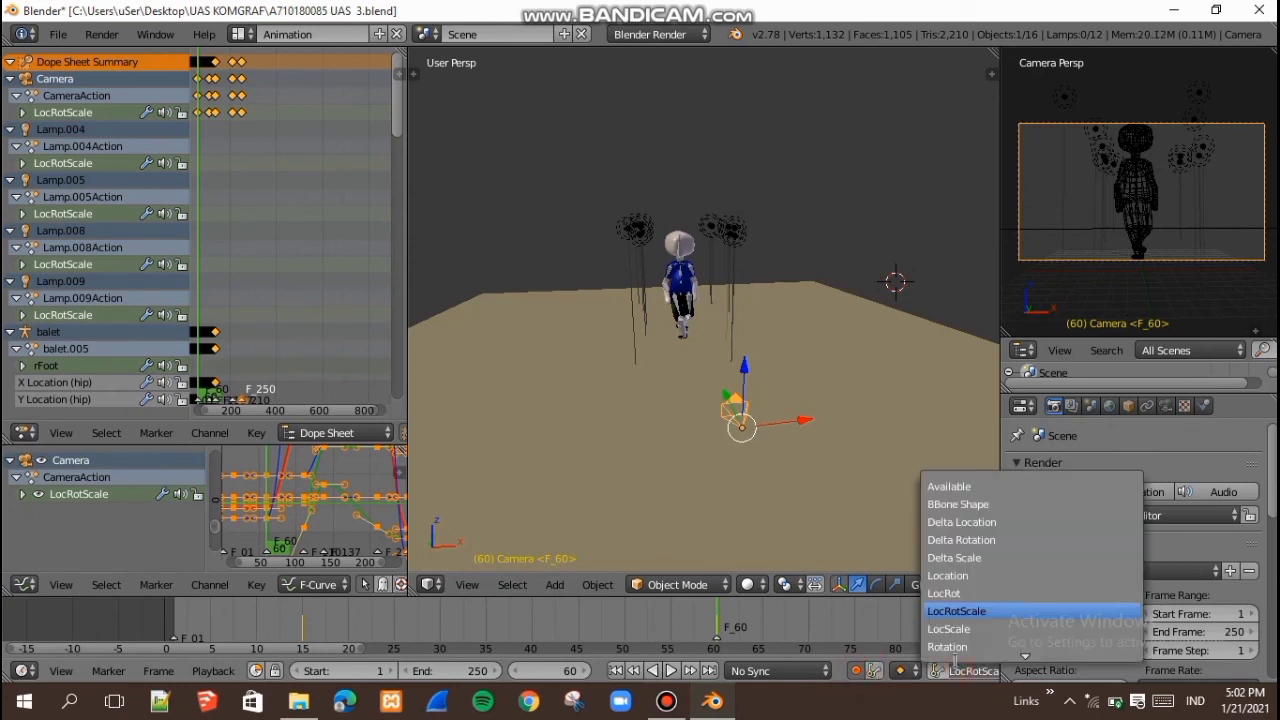
click(970, 610)
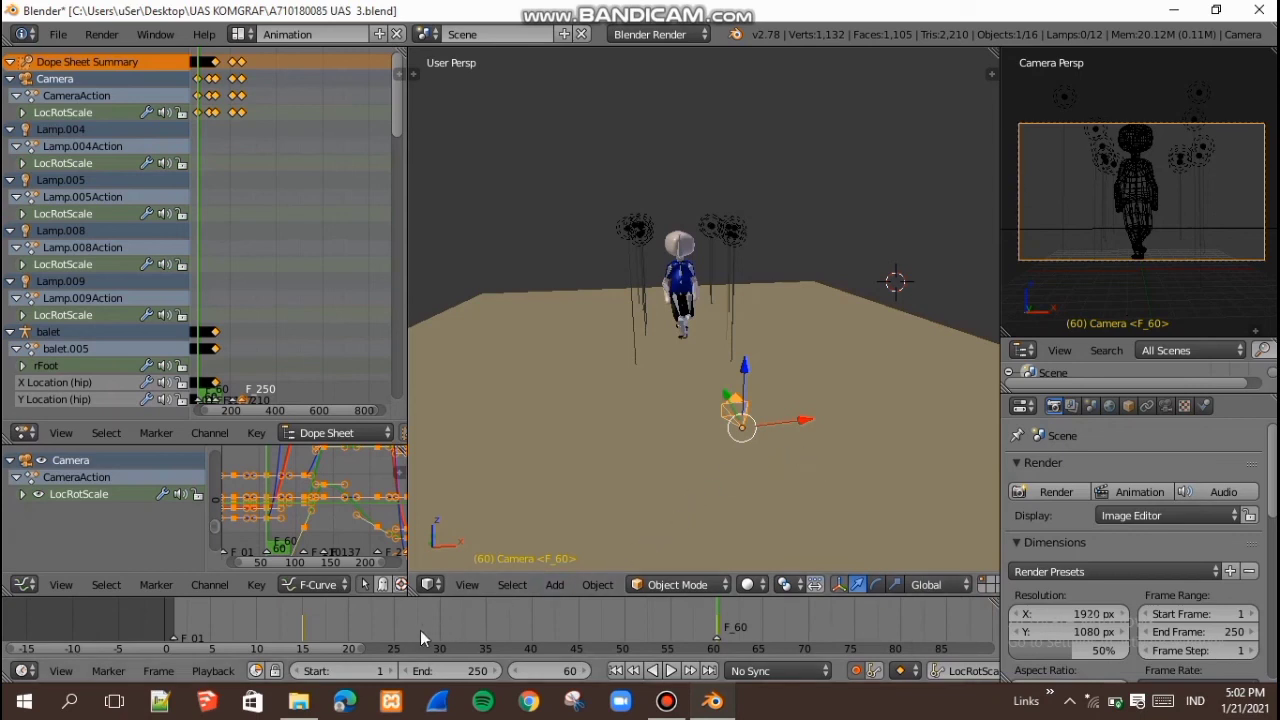
Step: Check the camera's positions at frames 15 and 60 and at the F_110 and F_137 markers
click(305, 636)
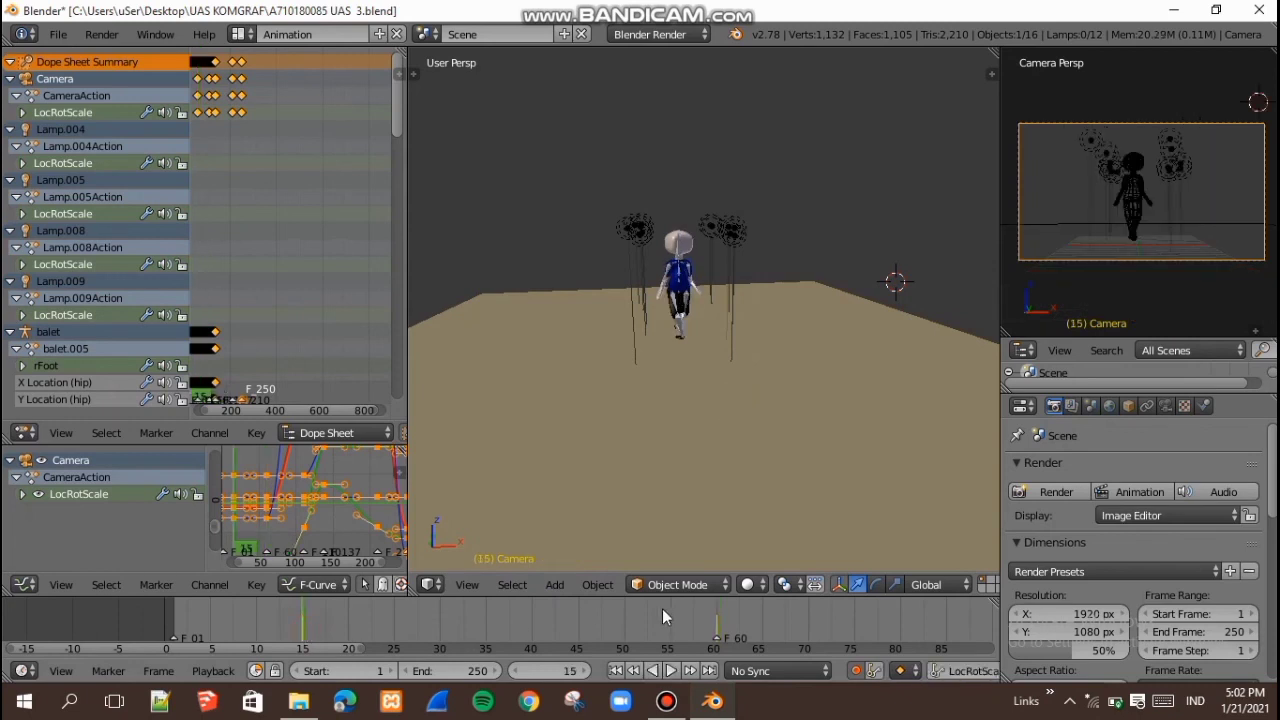
click(718, 625)
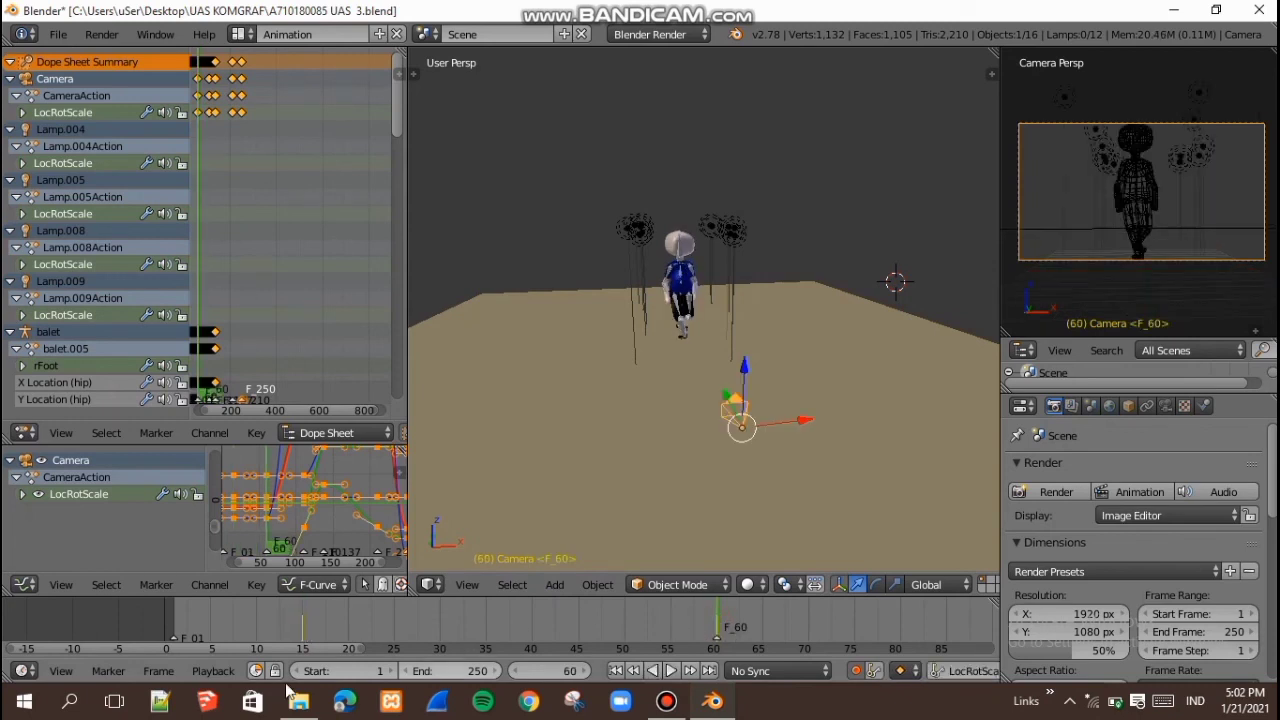
click(108, 670)
click(160, 519)
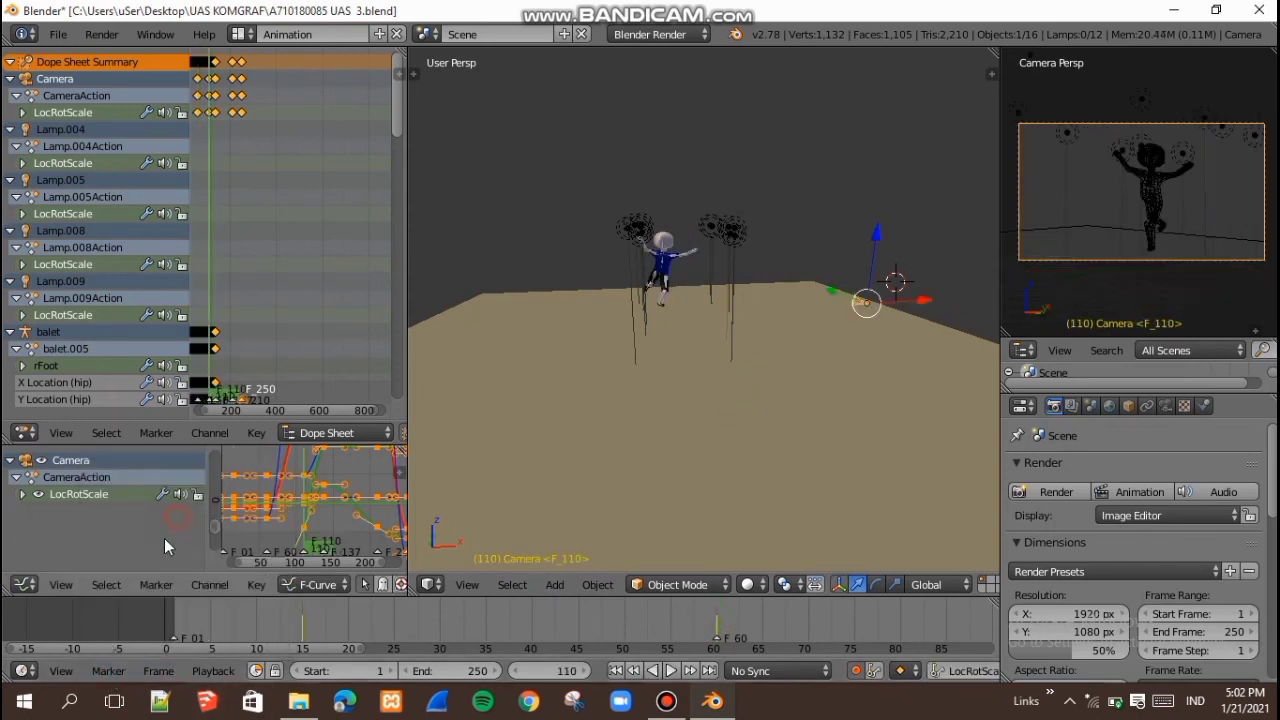
click(110, 670)
click(223, 523)
mouse_move(588, 607)
middle_down()
mouse_move(241, 607)
mouse_move(71, 623)
middle_up()
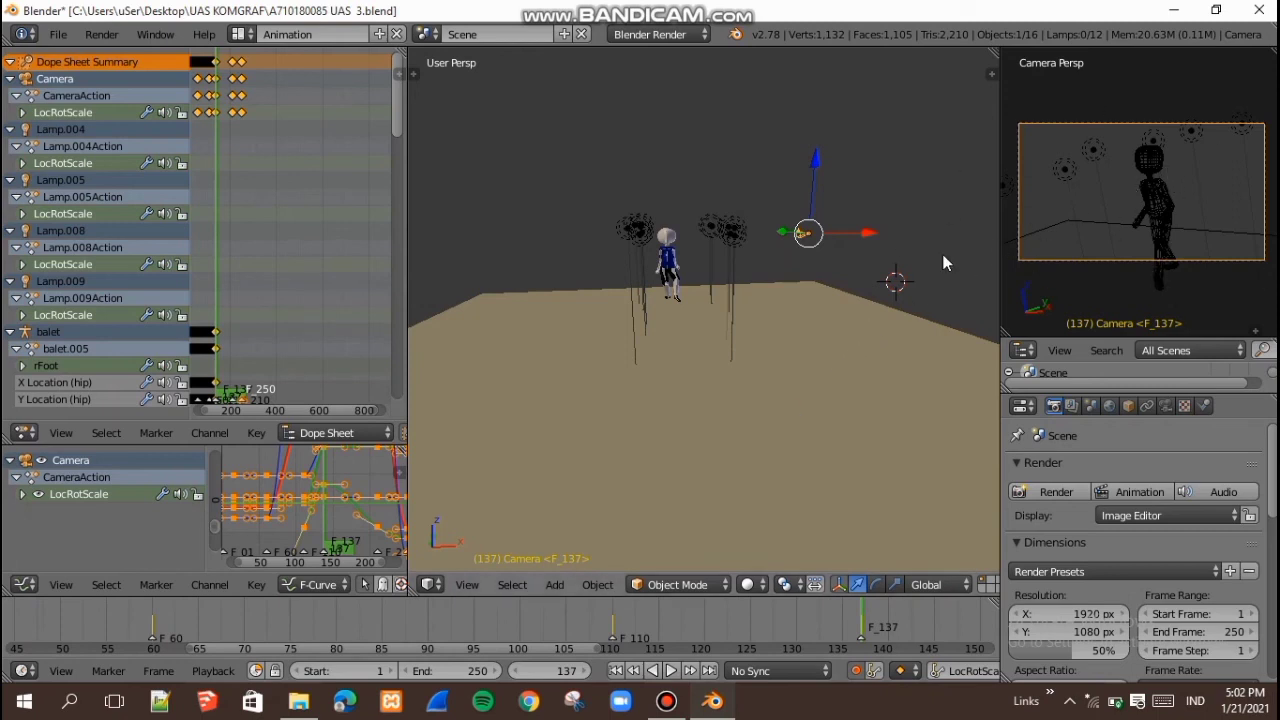
Step: Go to the F_210 marker, look through the camera in the 3D view, and advance to the F_250 marker
click(108, 670)
click(167, 520)
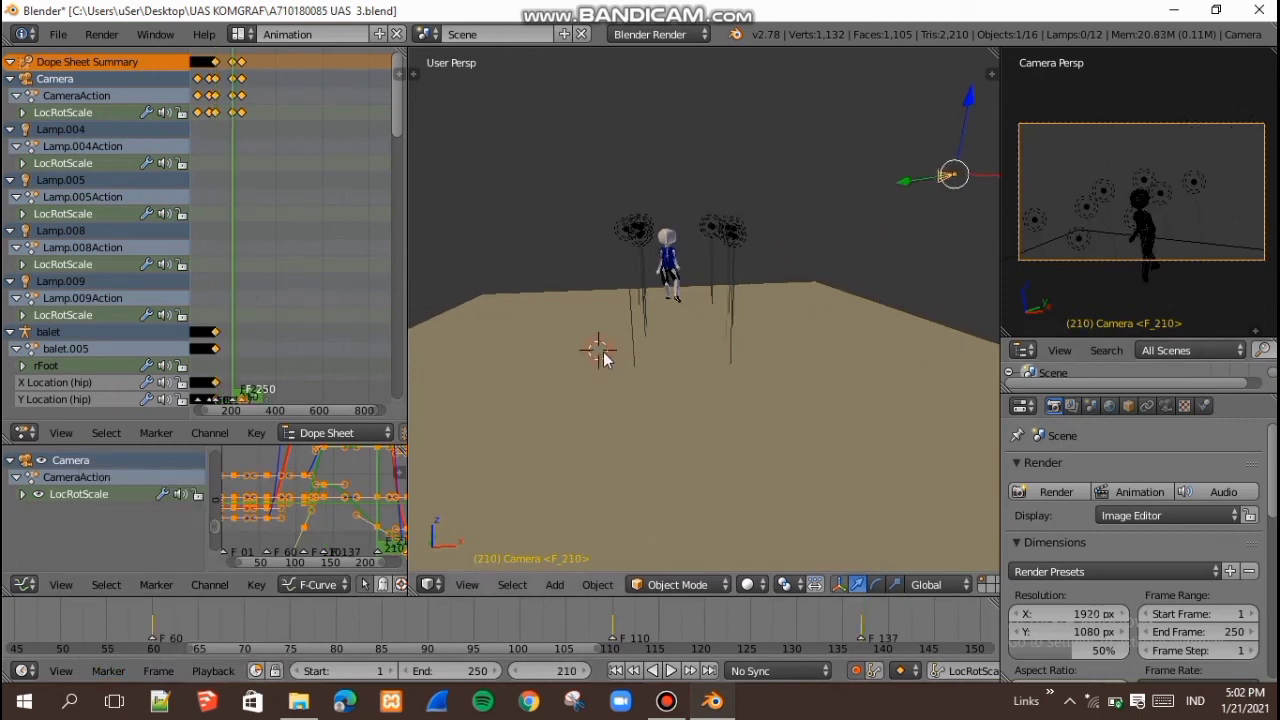
key(KP_0)
click(110, 676)
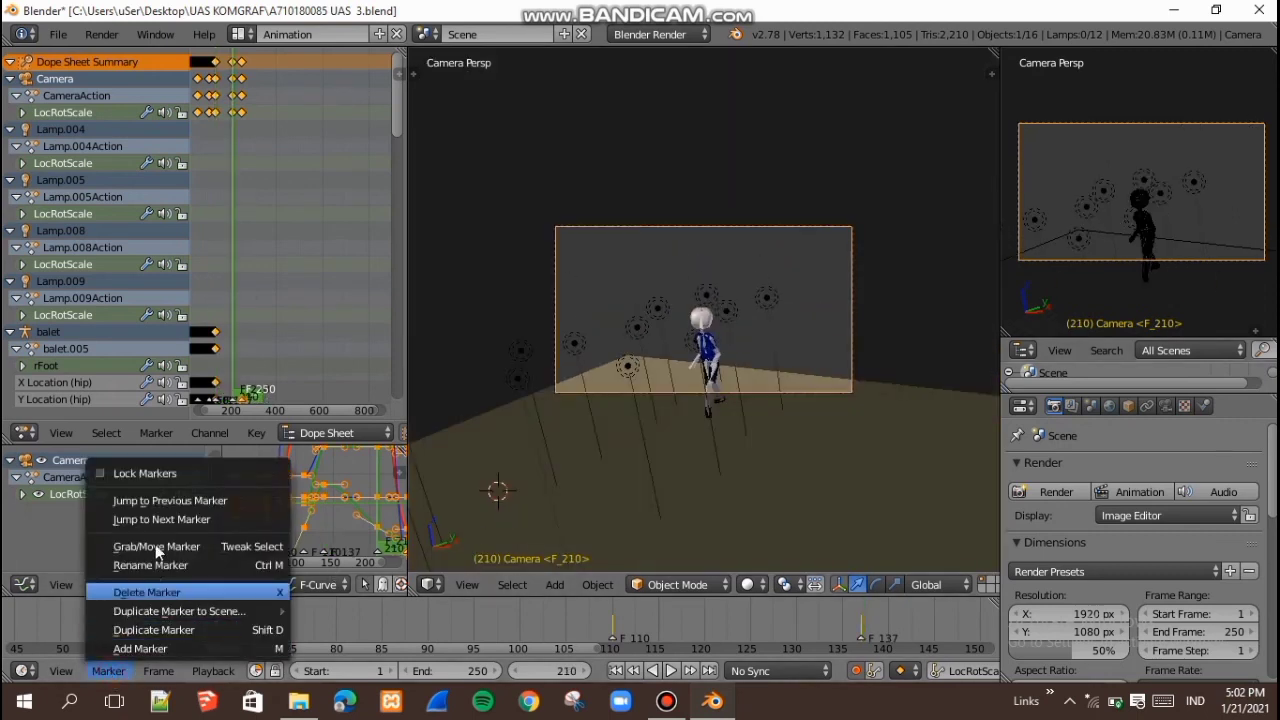
click(156, 520)
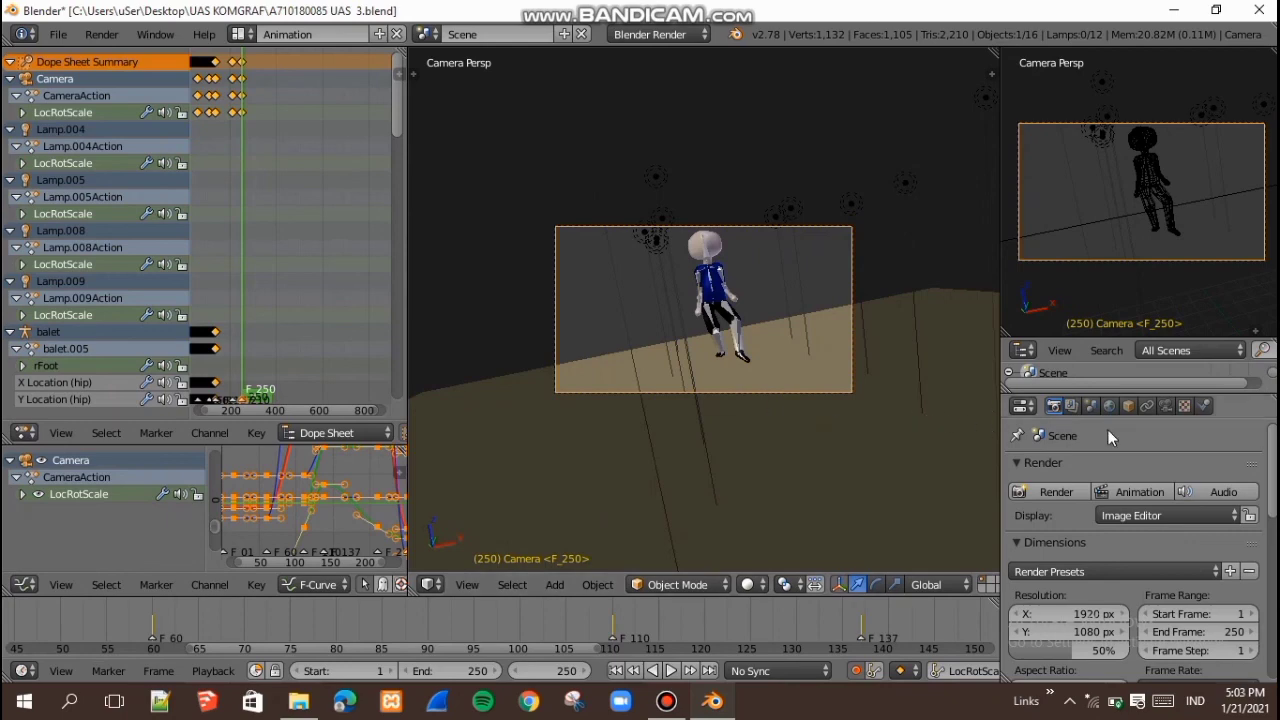
Step: Examine the scene's render dimensions, frame rate options, output path and output file format
scroll(1136, 493, down, 4)
scroll(1136, 493, up, 3)
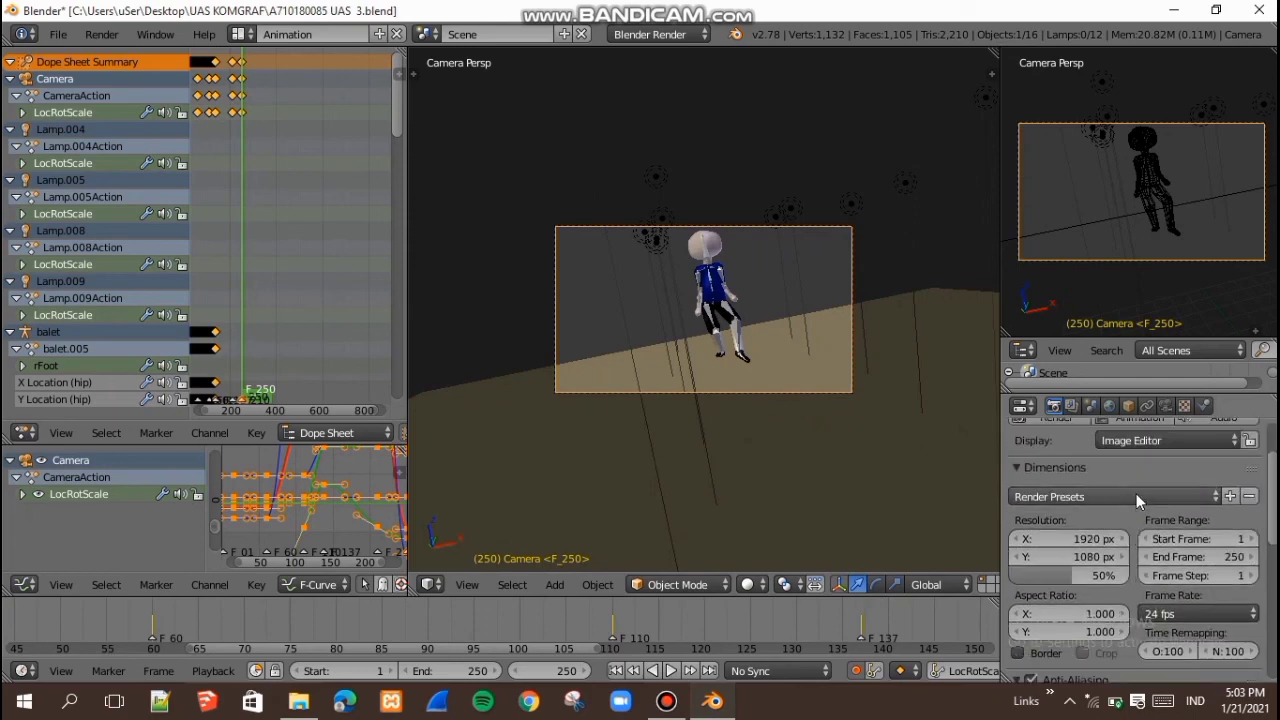
scroll(1136, 493, down, 6)
scroll(1137, 500, up, 7)
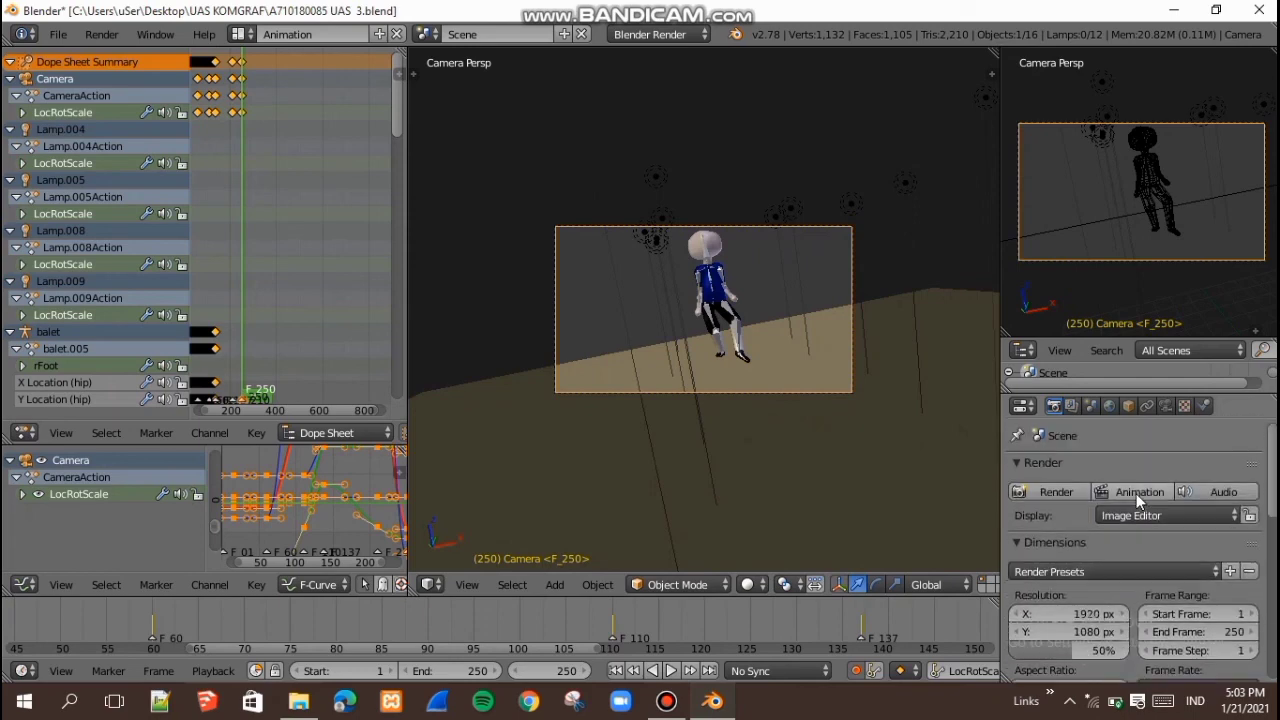
scroll(1137, 500, down, 5)
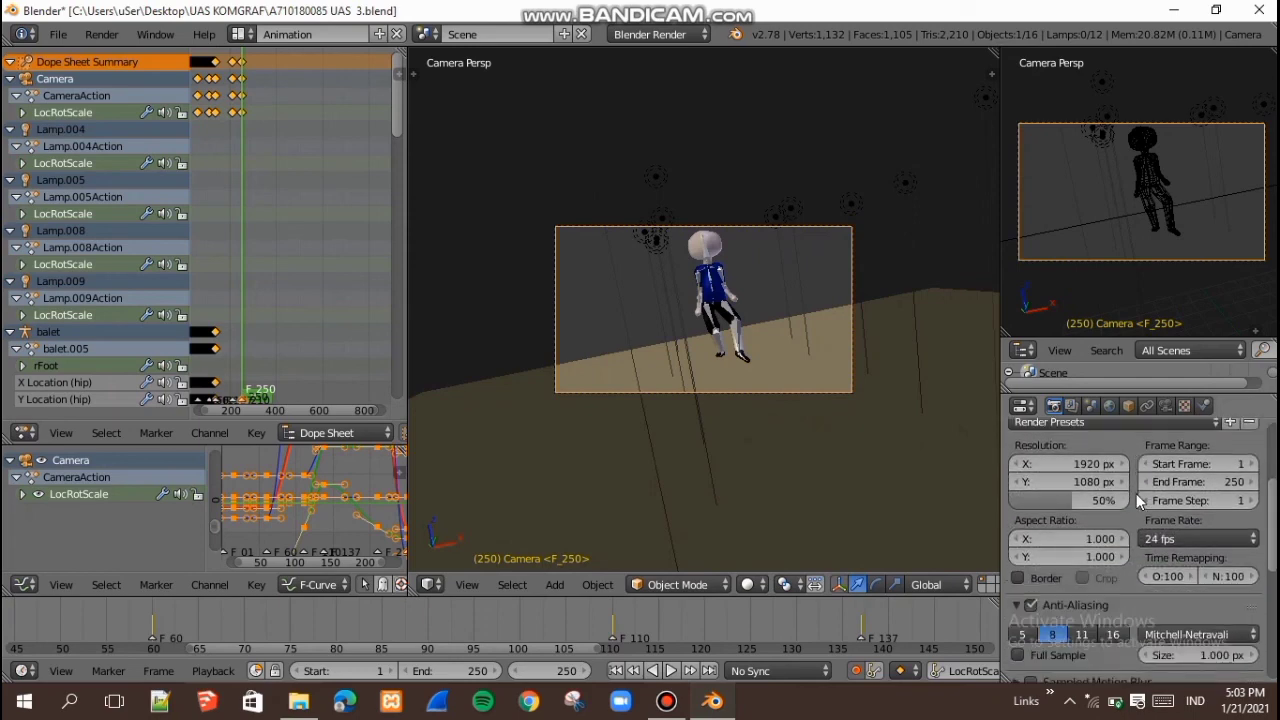
click(1183, 540)
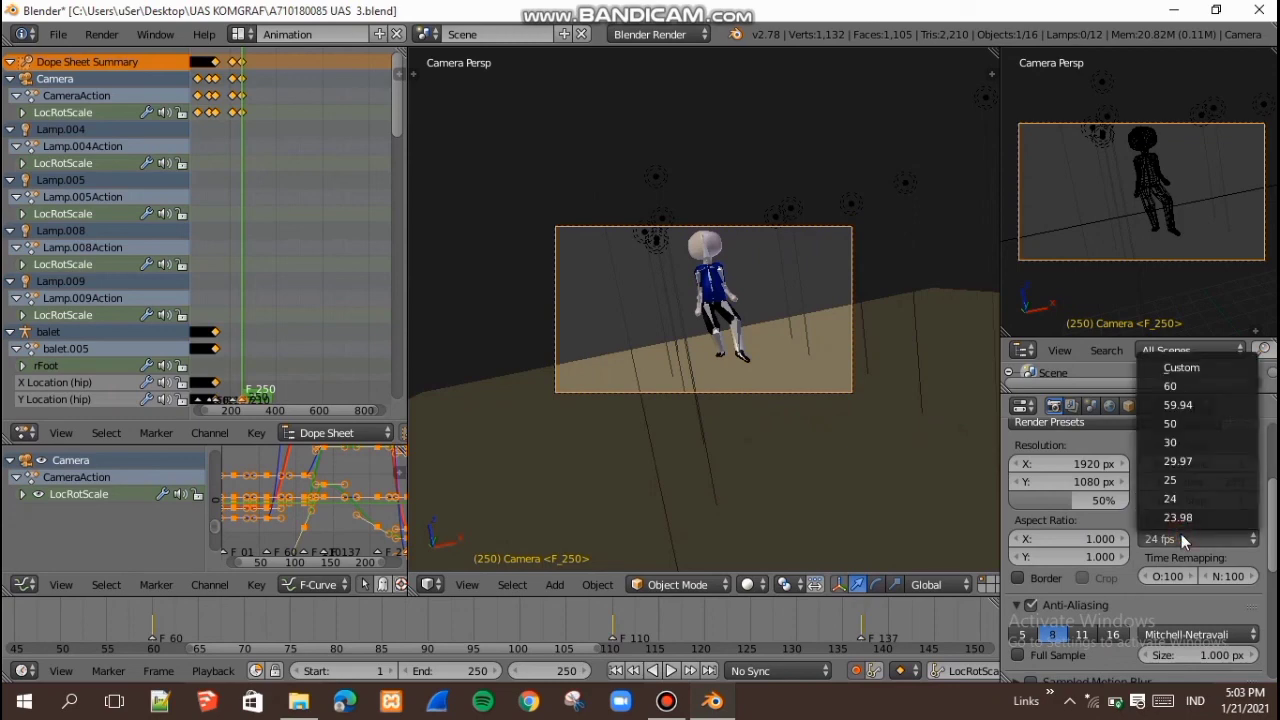
click(1181, 534)
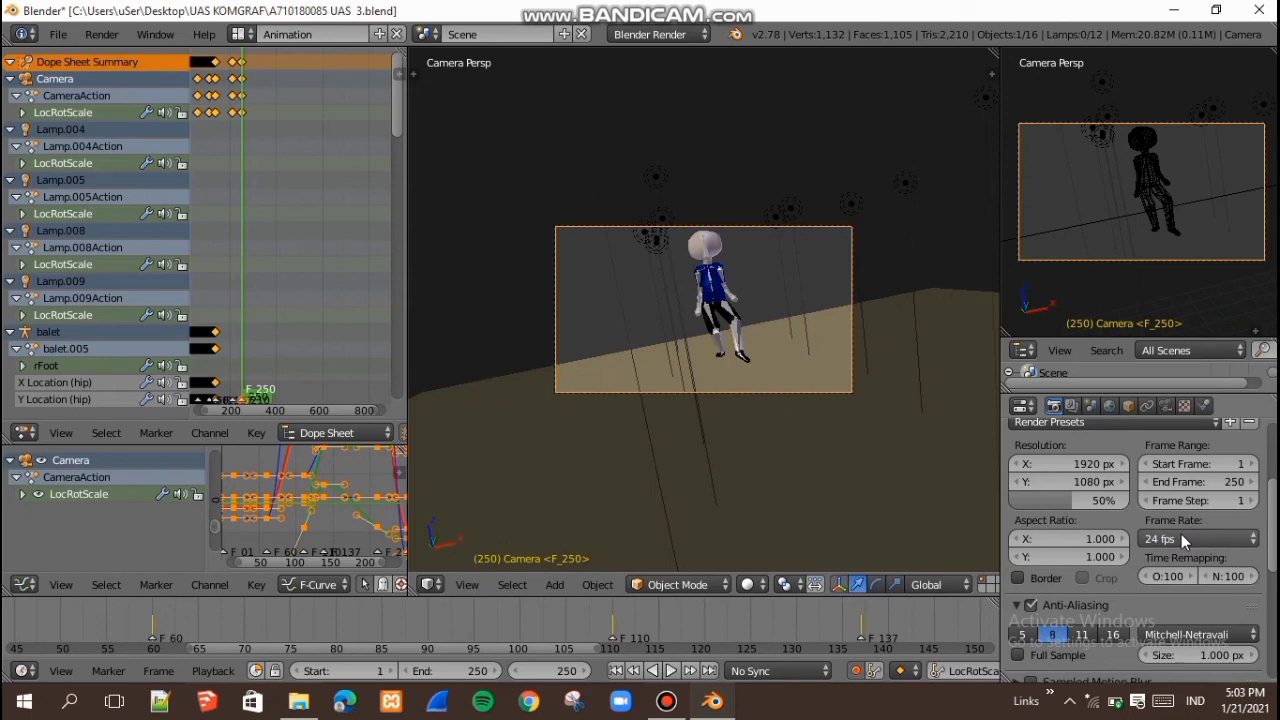
scroll(1181, 534, down, 6)
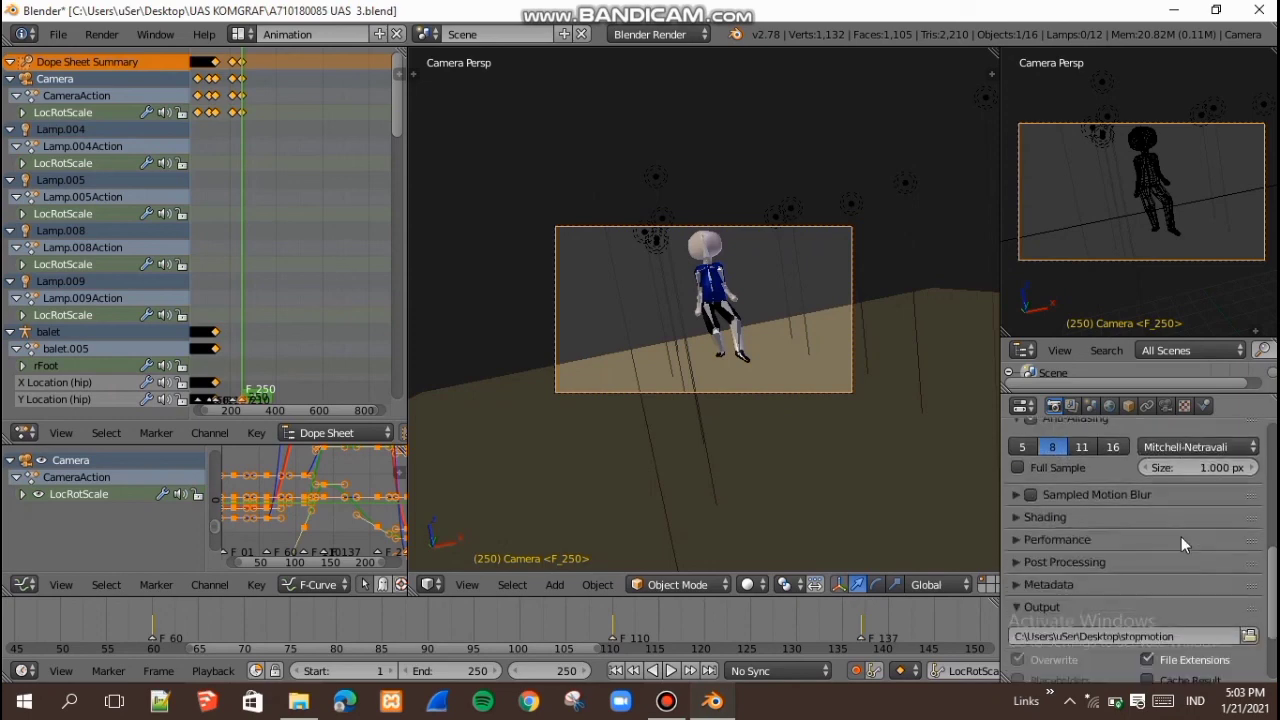
scroll(1148, 547, down, 3)
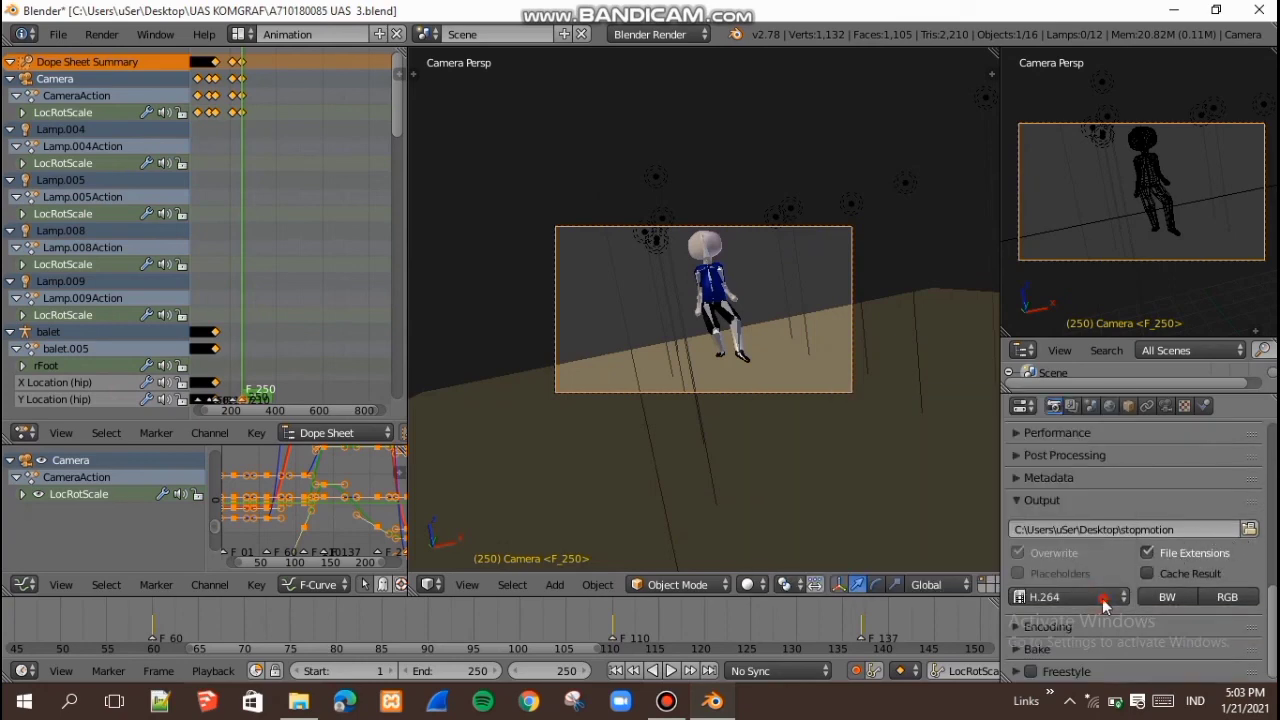
Step: Start rendering the full animation of the scene over frames 1 to 250
scroll(1146, 586, up, 9)
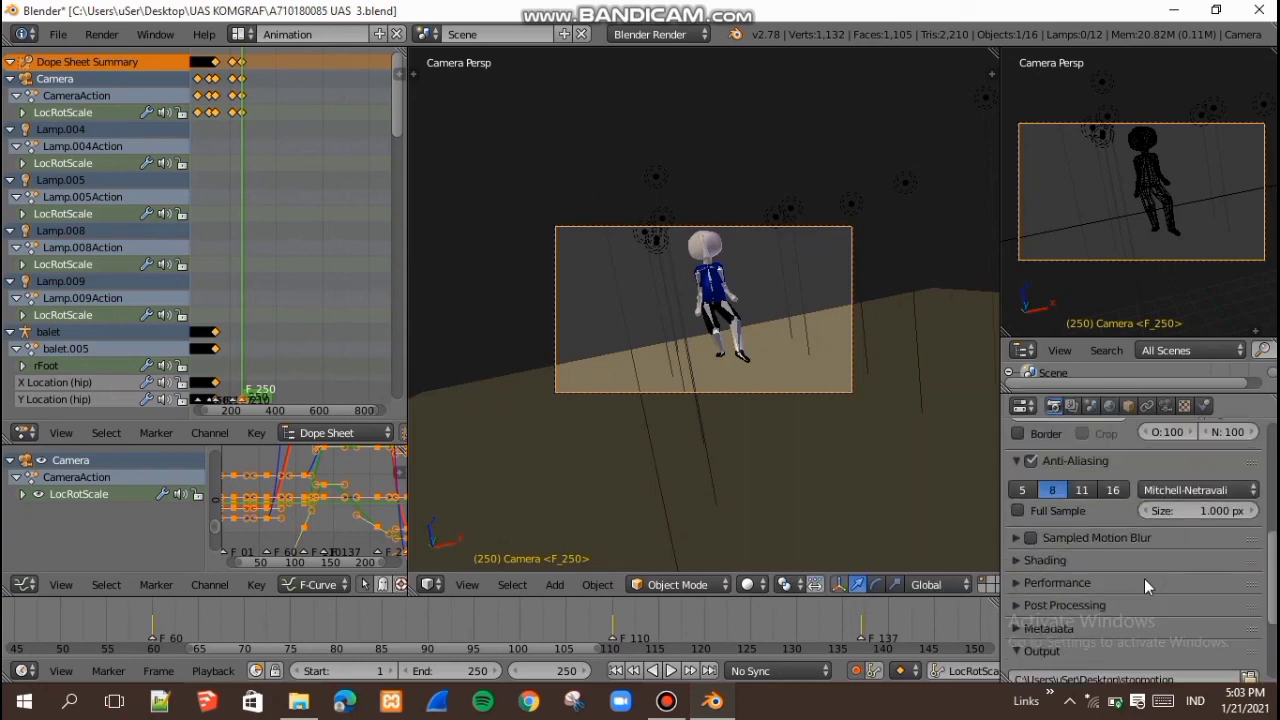
scroll(1146, 586, up, 4)
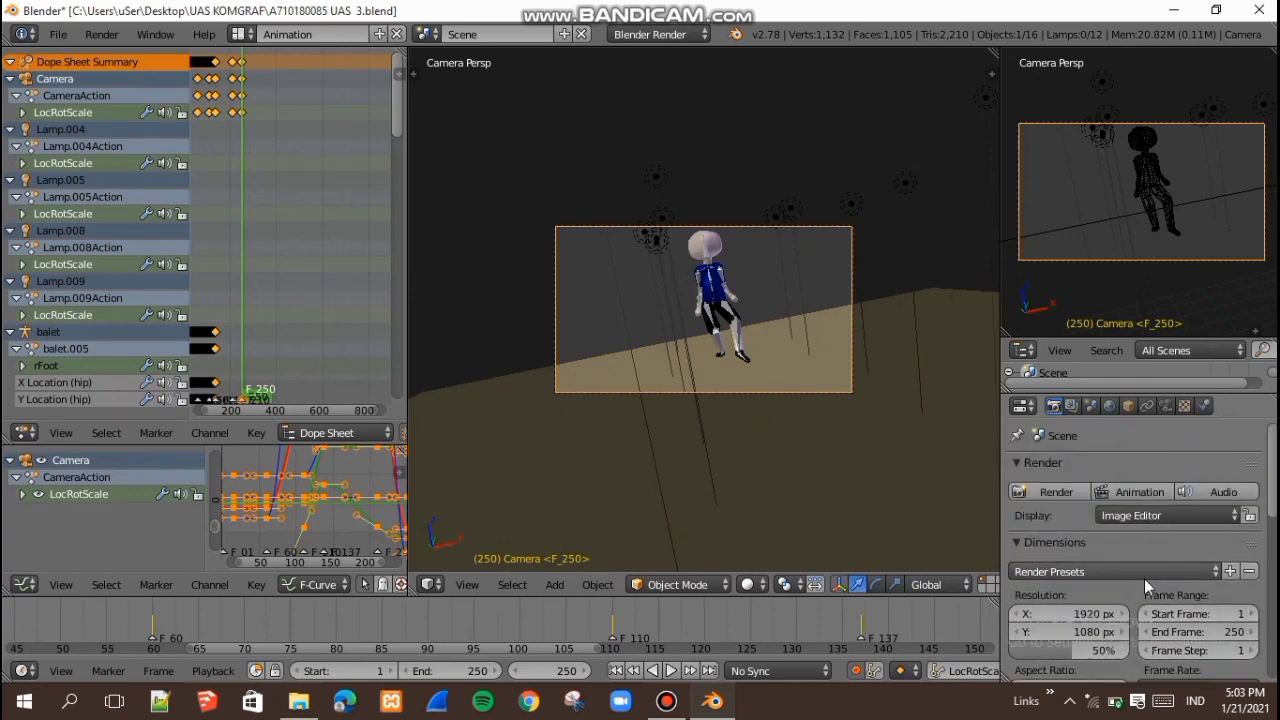
click(1138, 494)
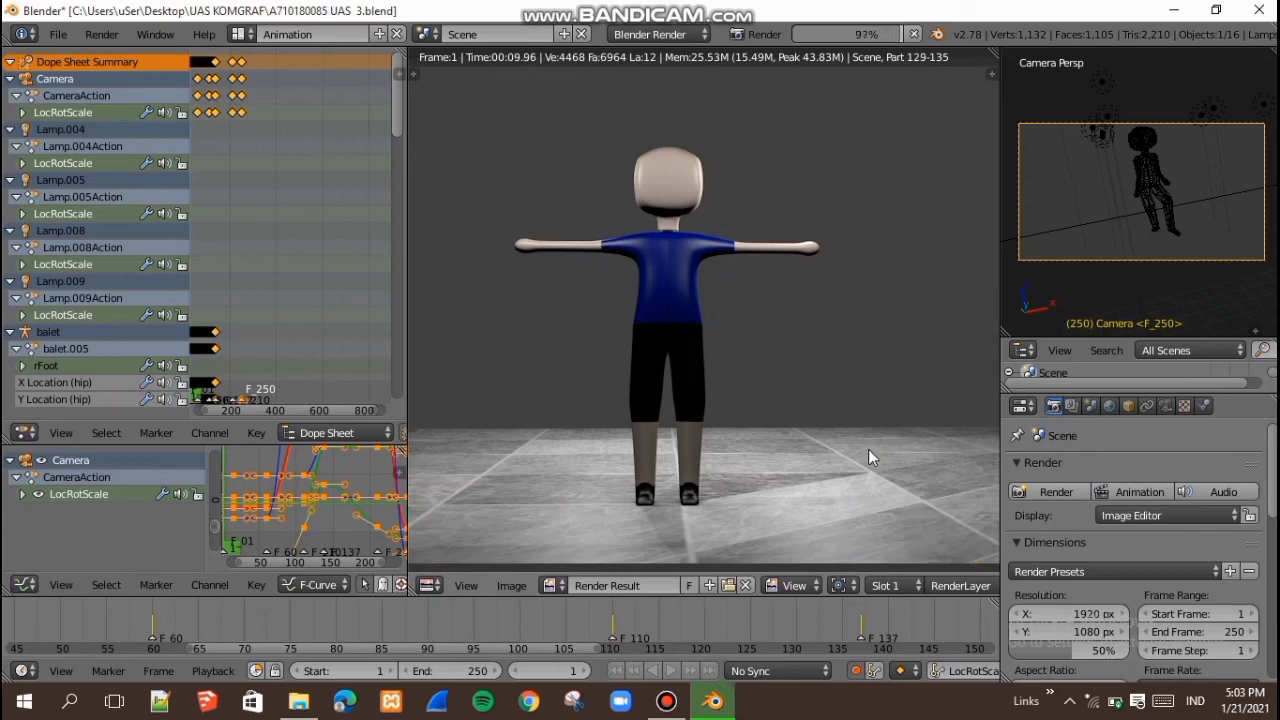
click(672, 703)
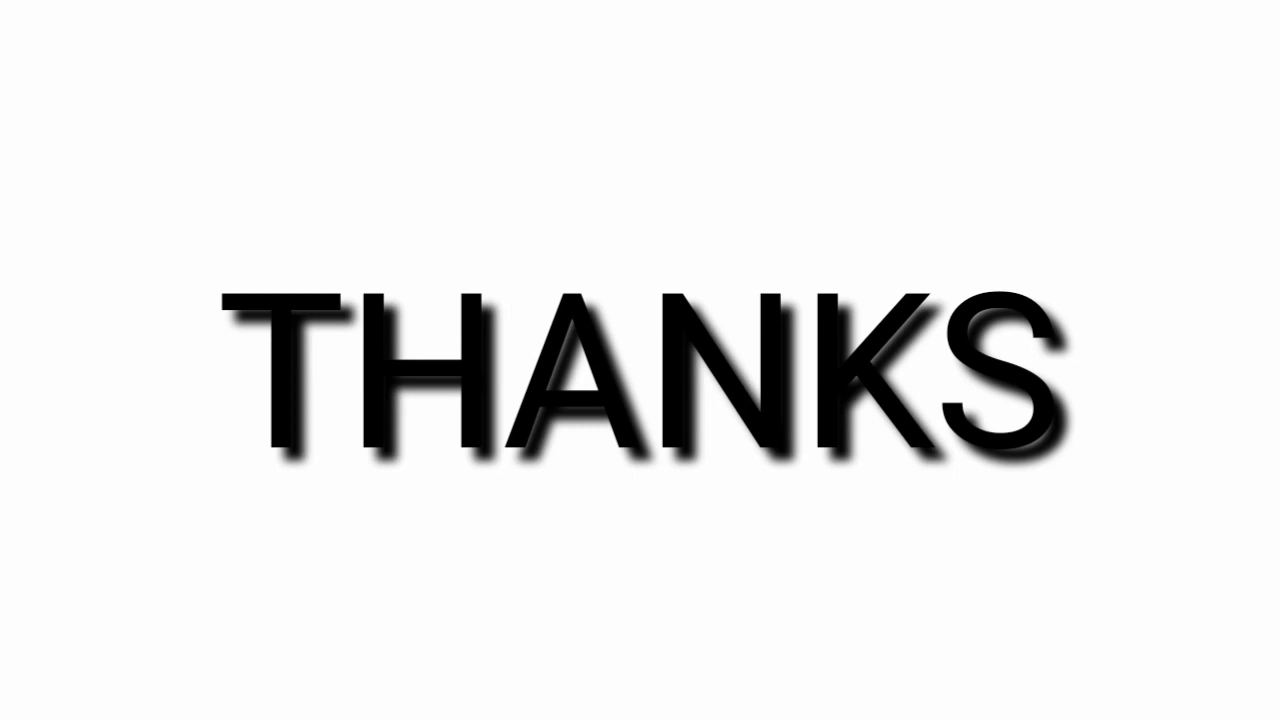